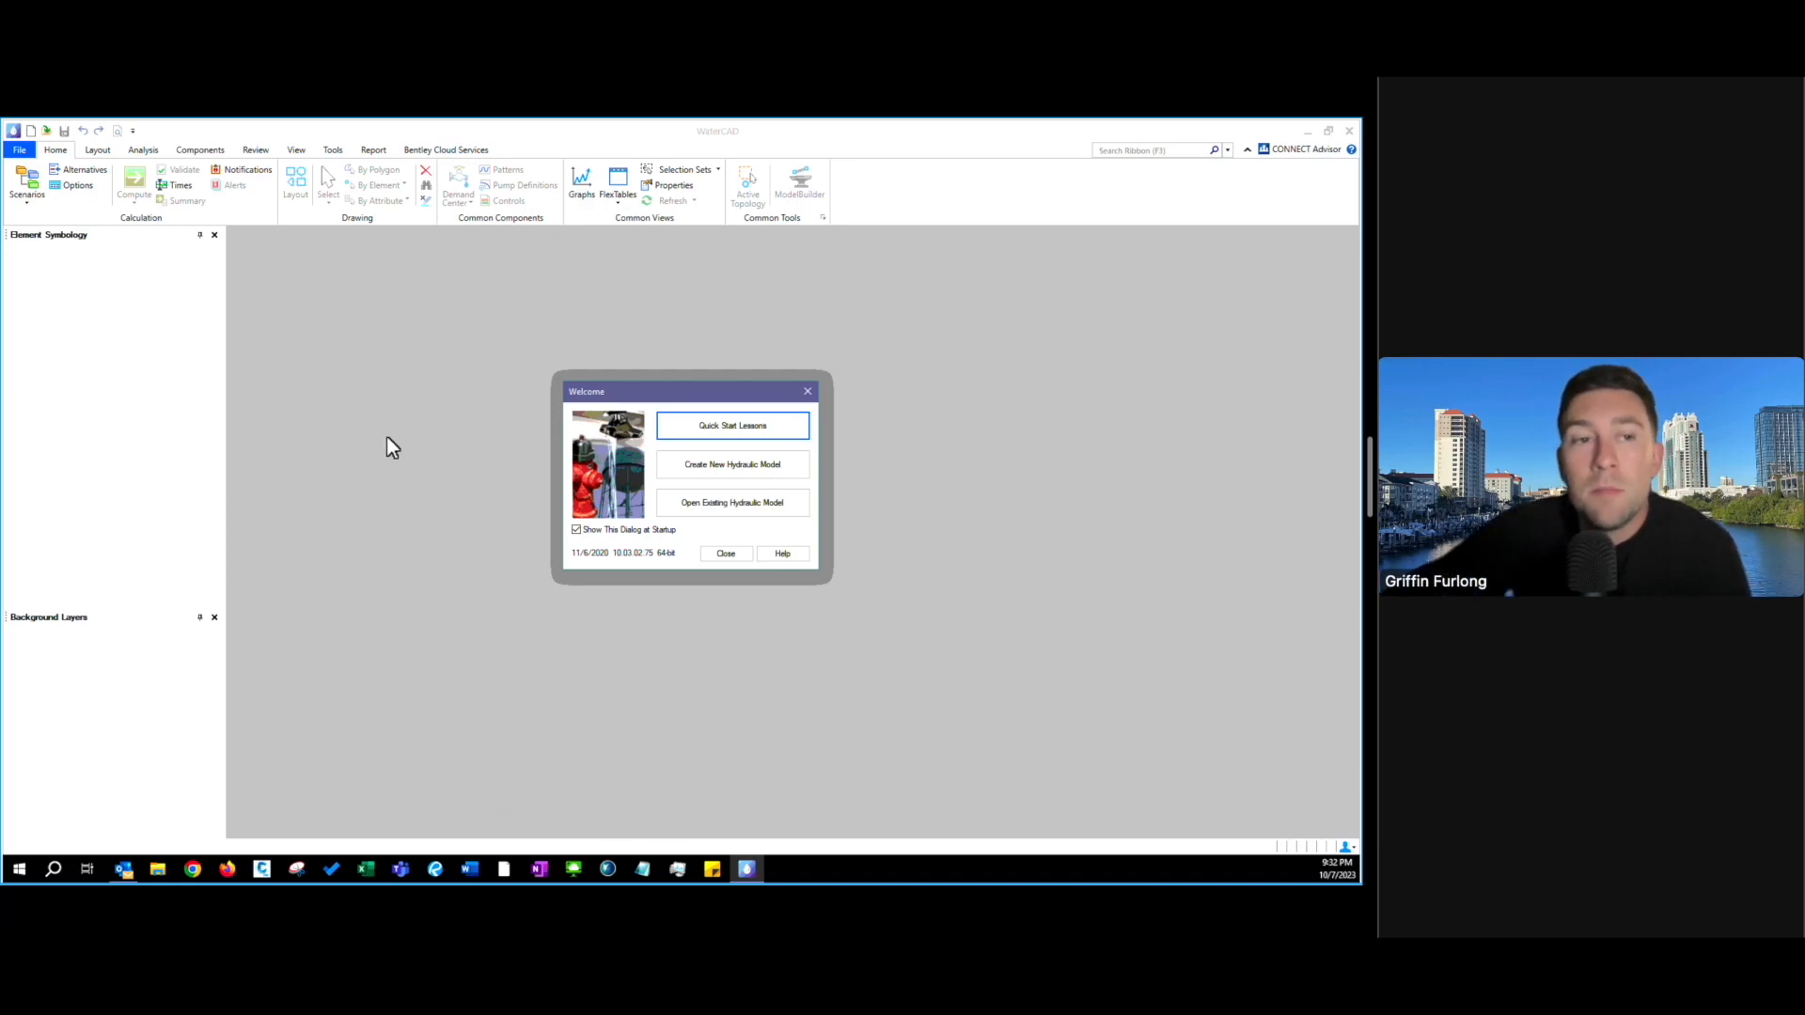
# - Create a new hydraulic model and rename its base scenario as "Phase 1 - Water Main"
pyautogui.click(751, 477)
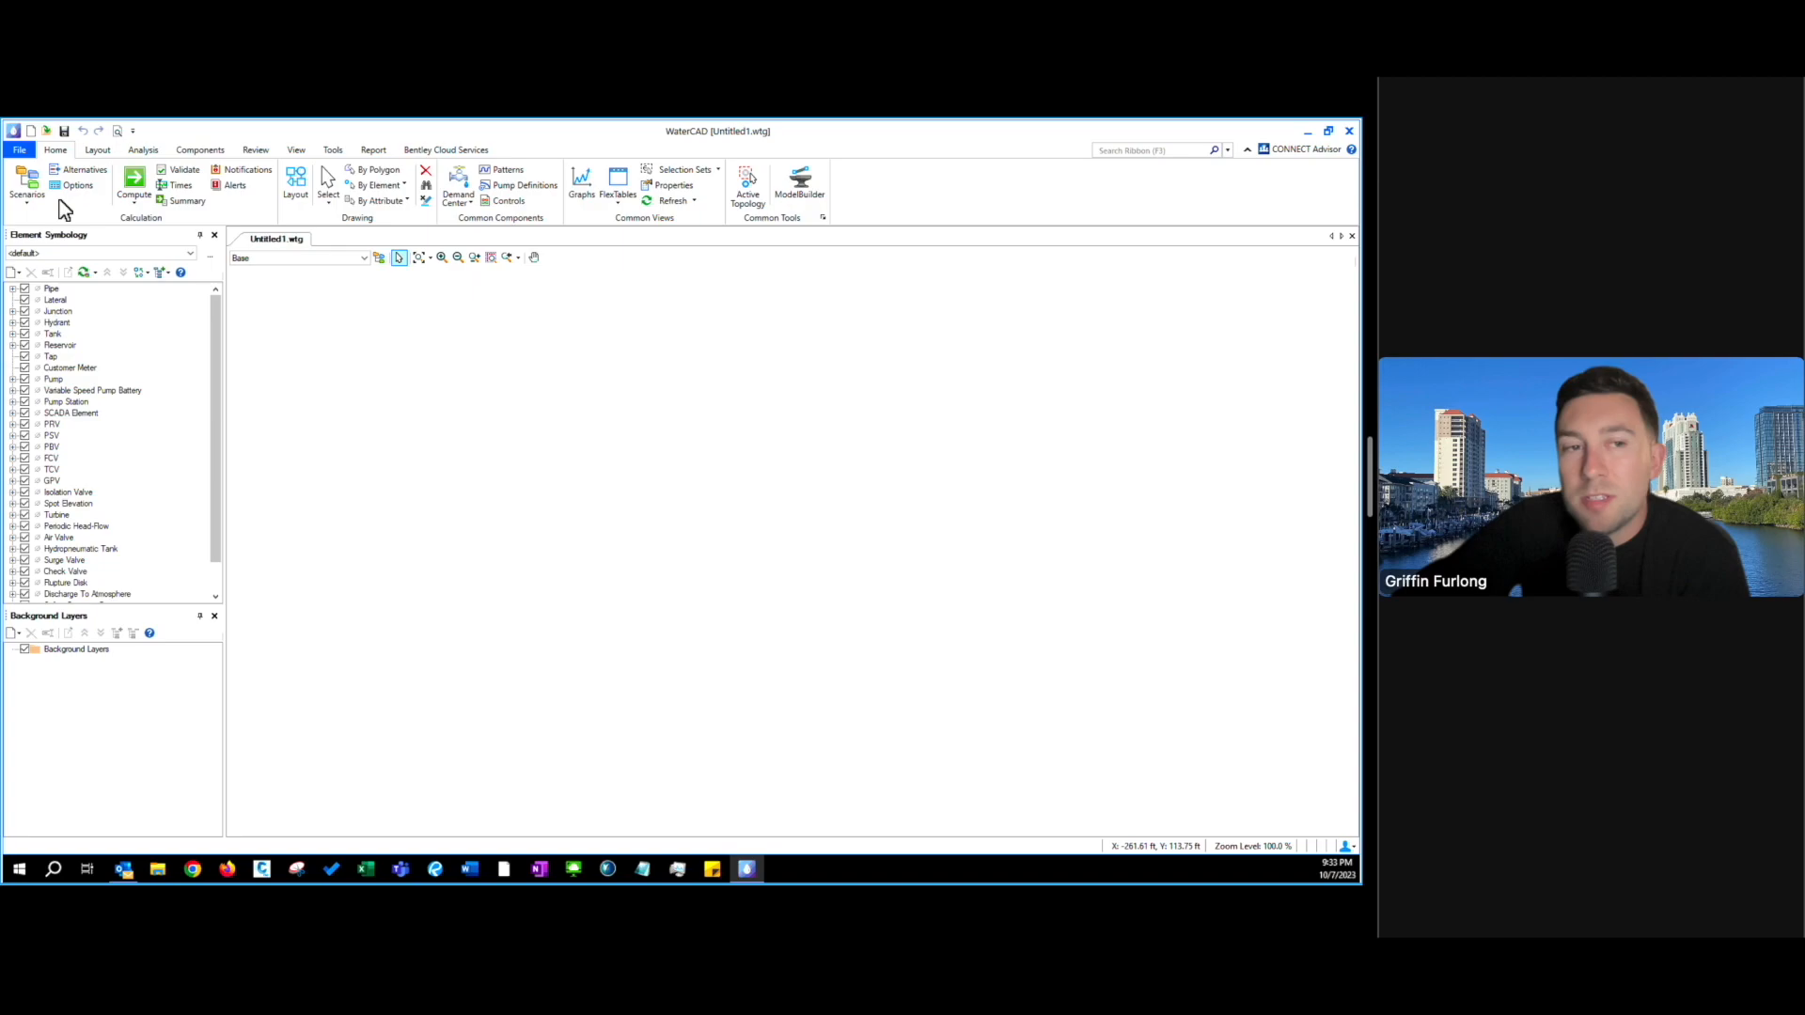
pyautogui.click(24, 180)
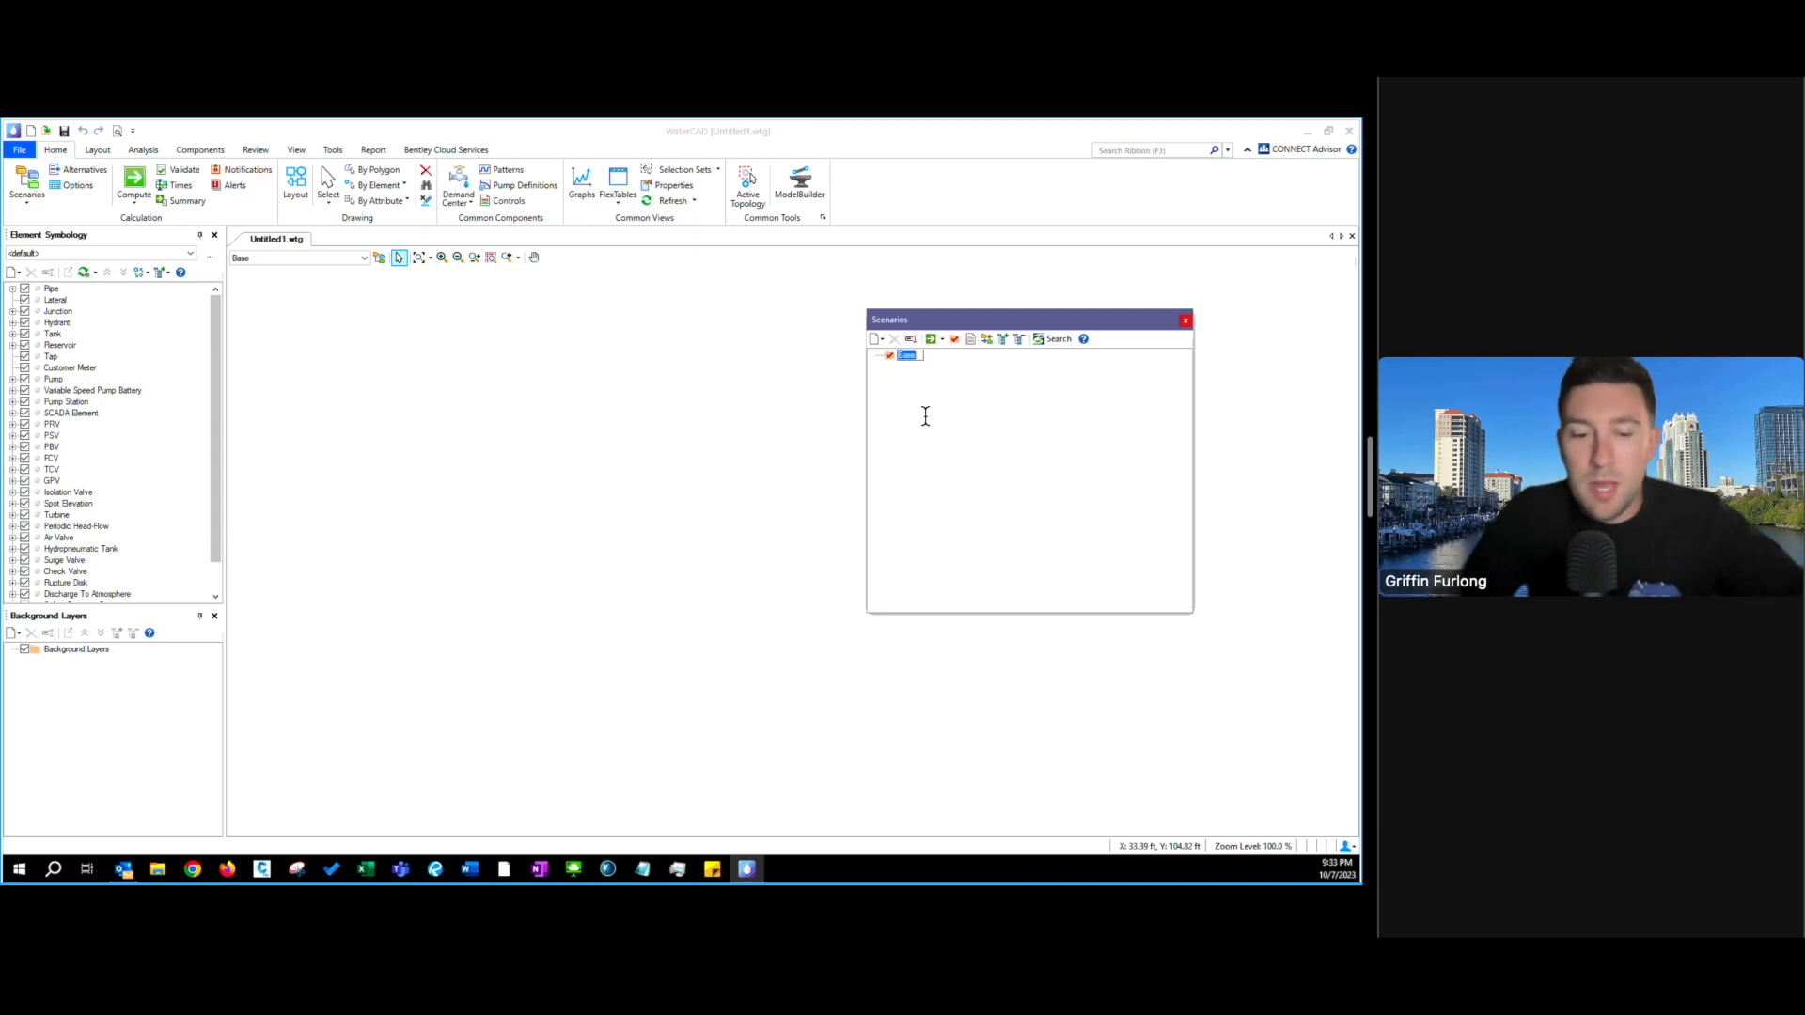
pyautogui.write('Phase ')
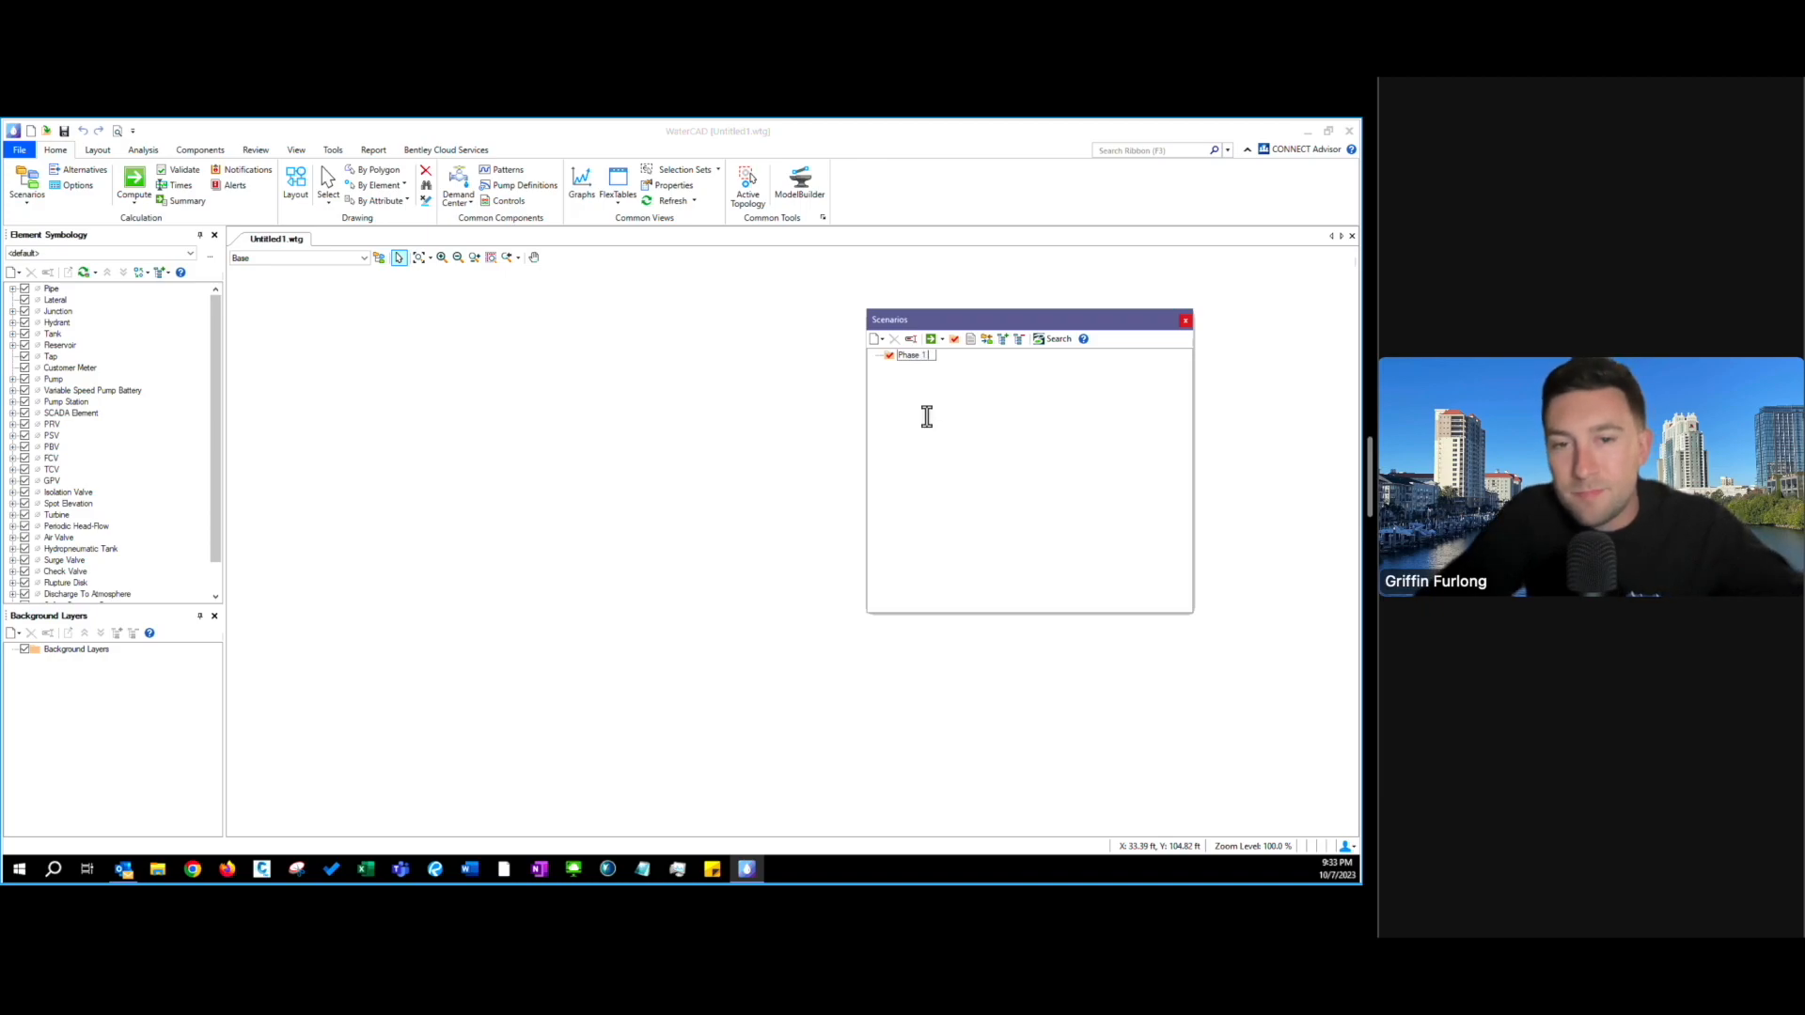
pyautogui.write('1 - Water Main')
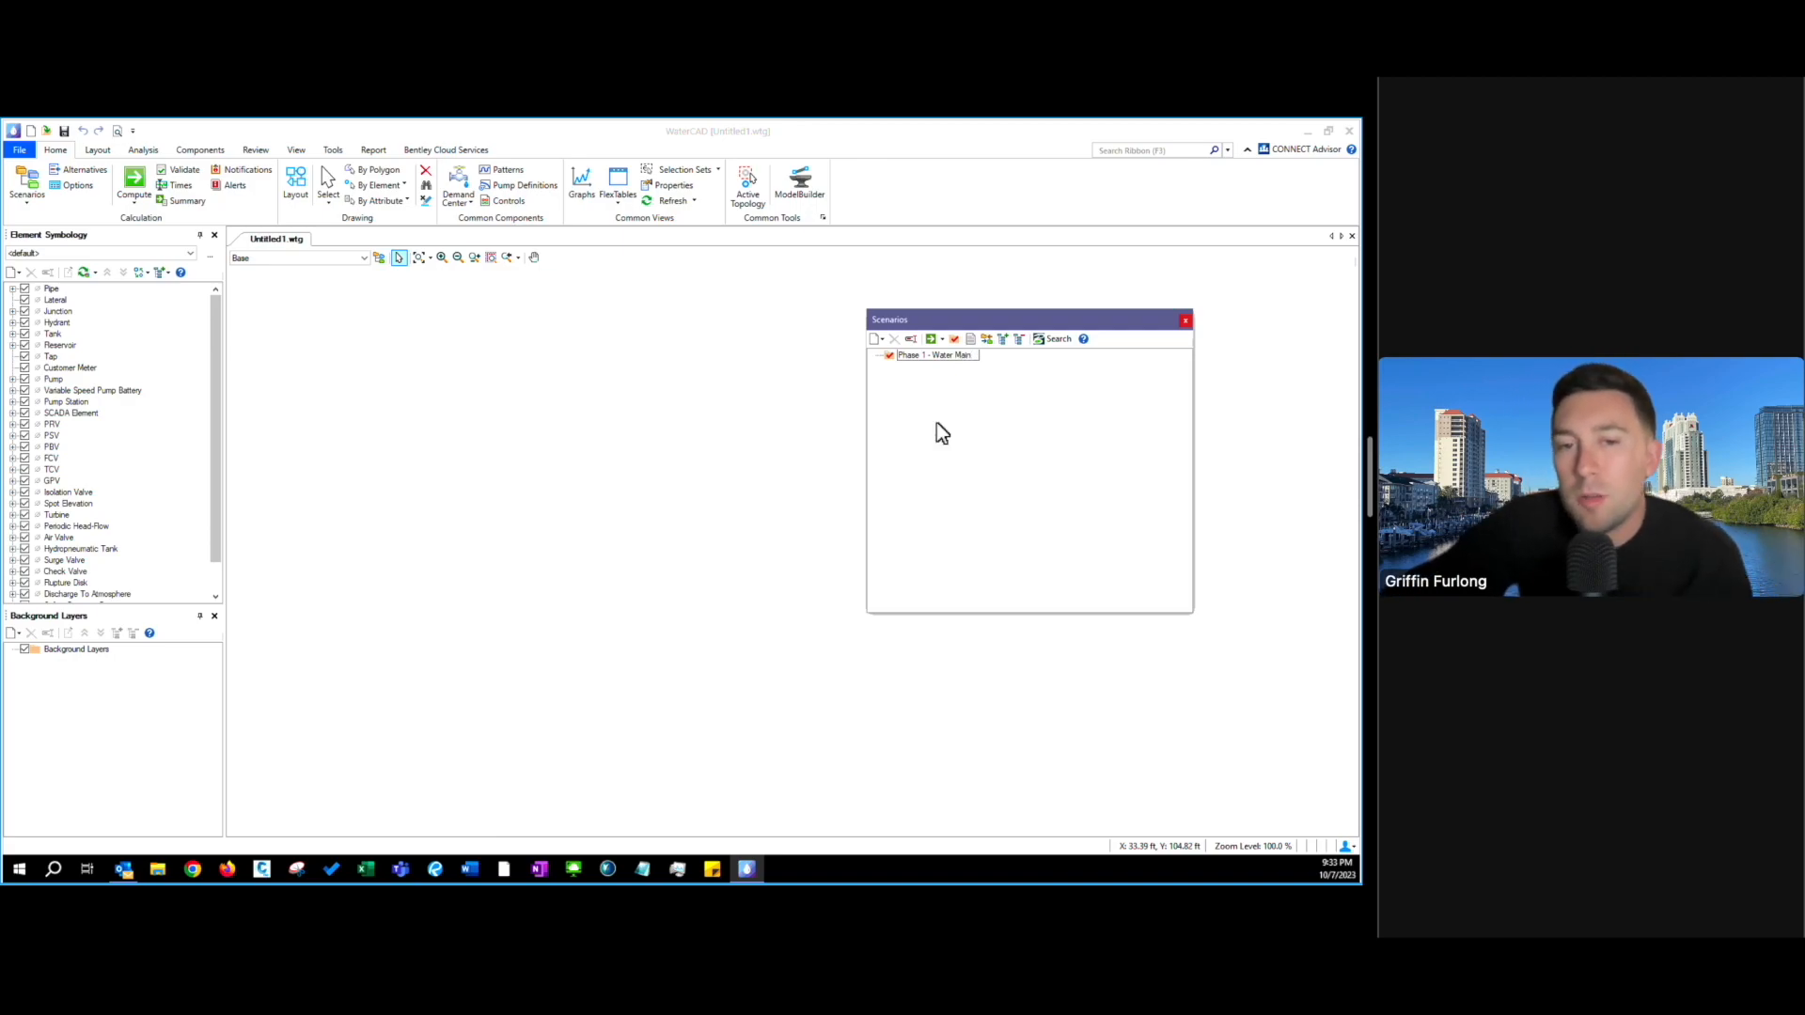
pyautogui.press('Return')
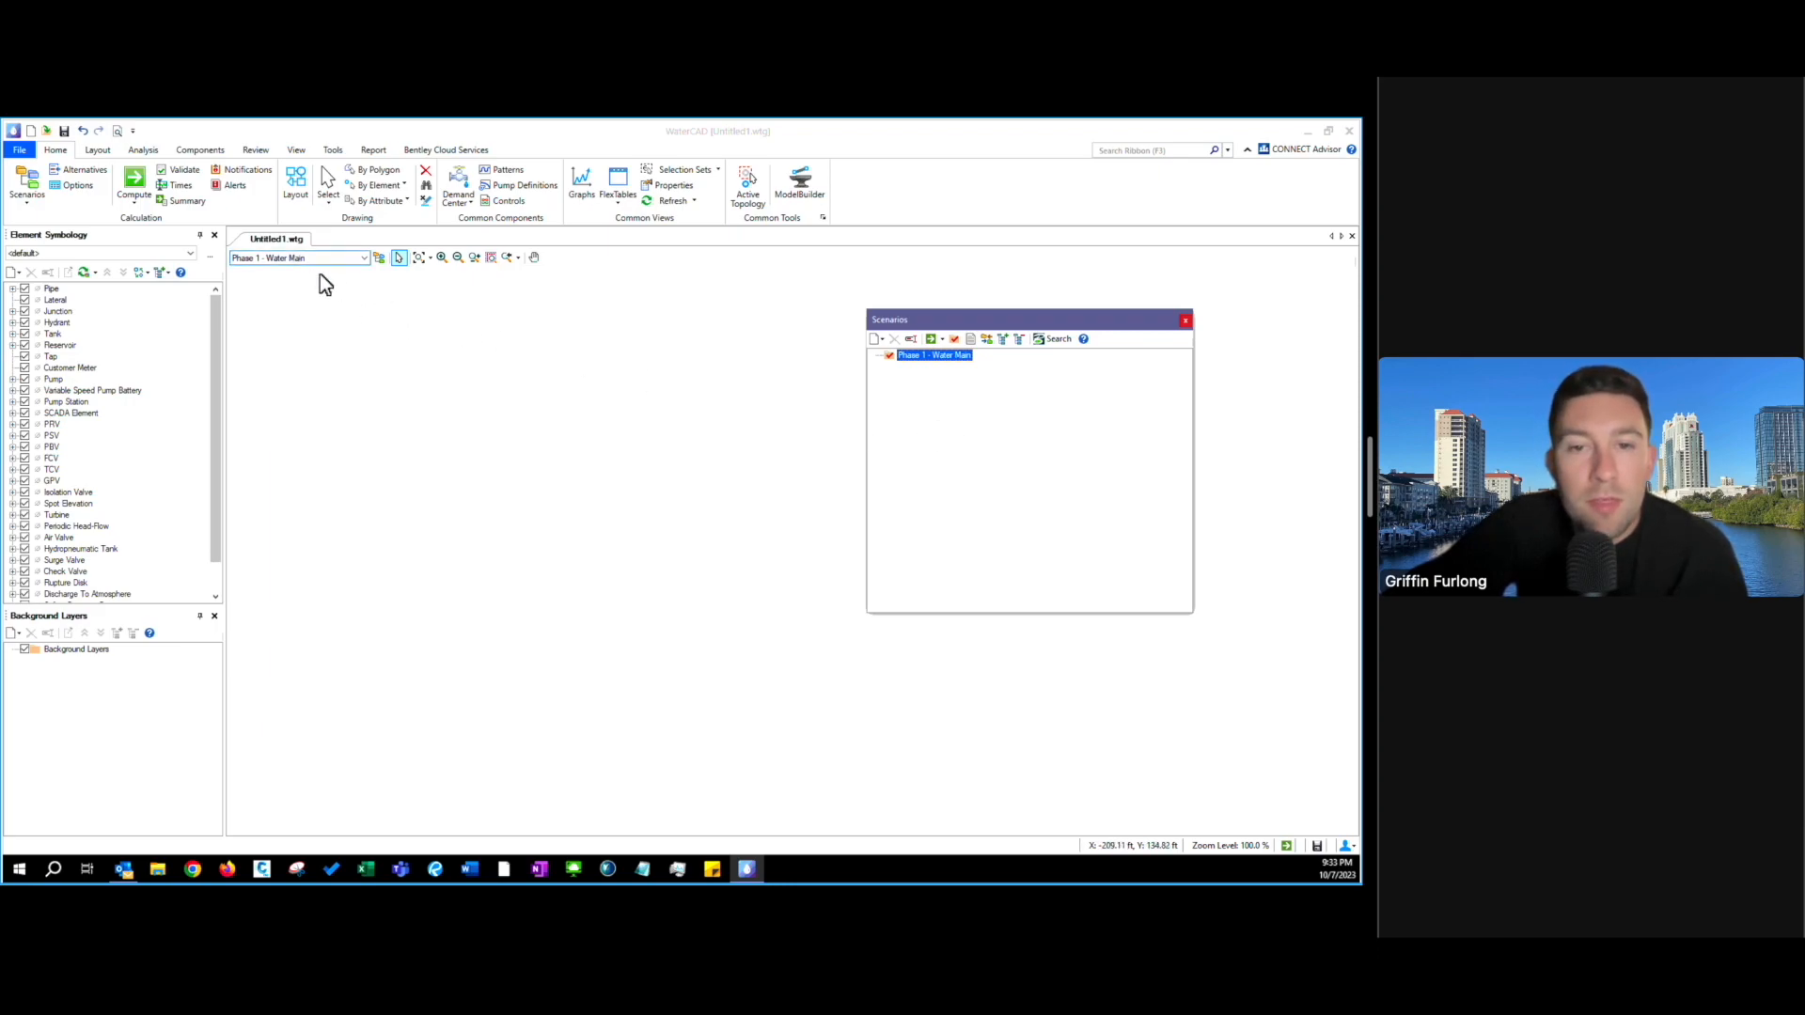
# - Open the properties of the Phase 1 - Water Main scenario beside the scenario list and review its assigned alternatives, including Active Topology
pyautogui.moveTo(985, 320); pyautogui.dragTo(548, 319)
pyautogui.rightClick(502, 361)
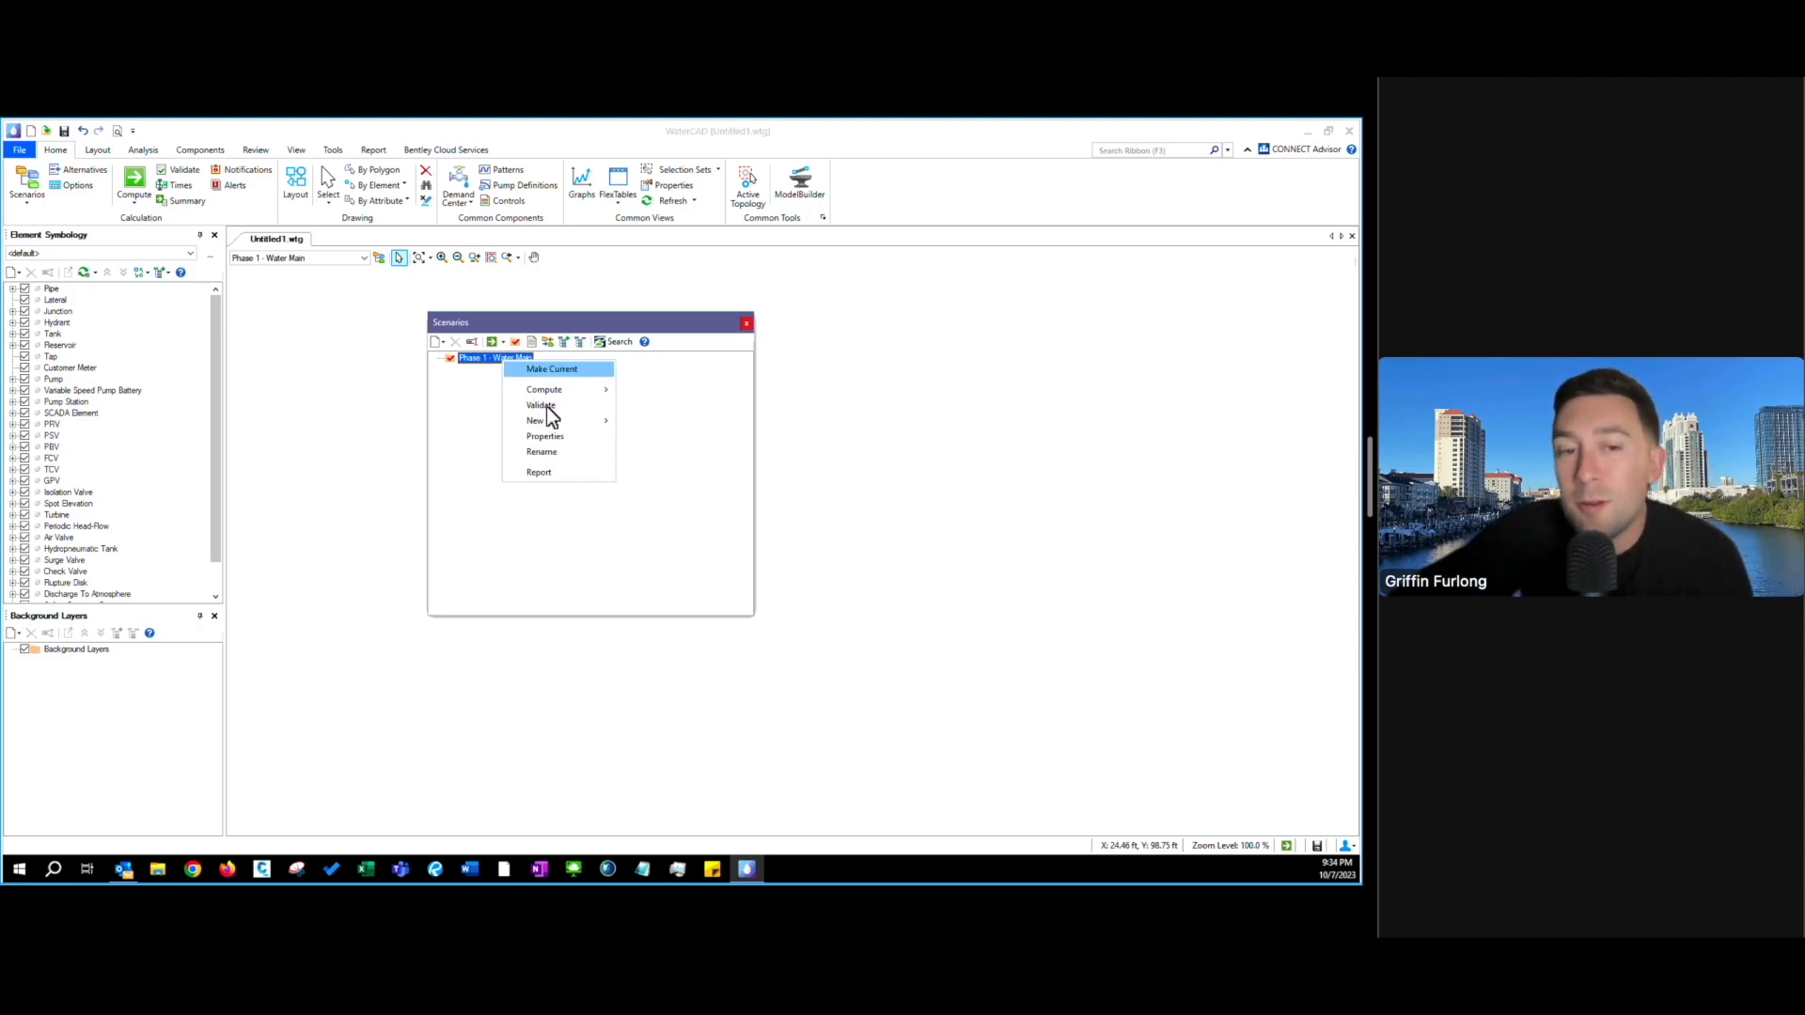
pyautogui.click(552, 438)
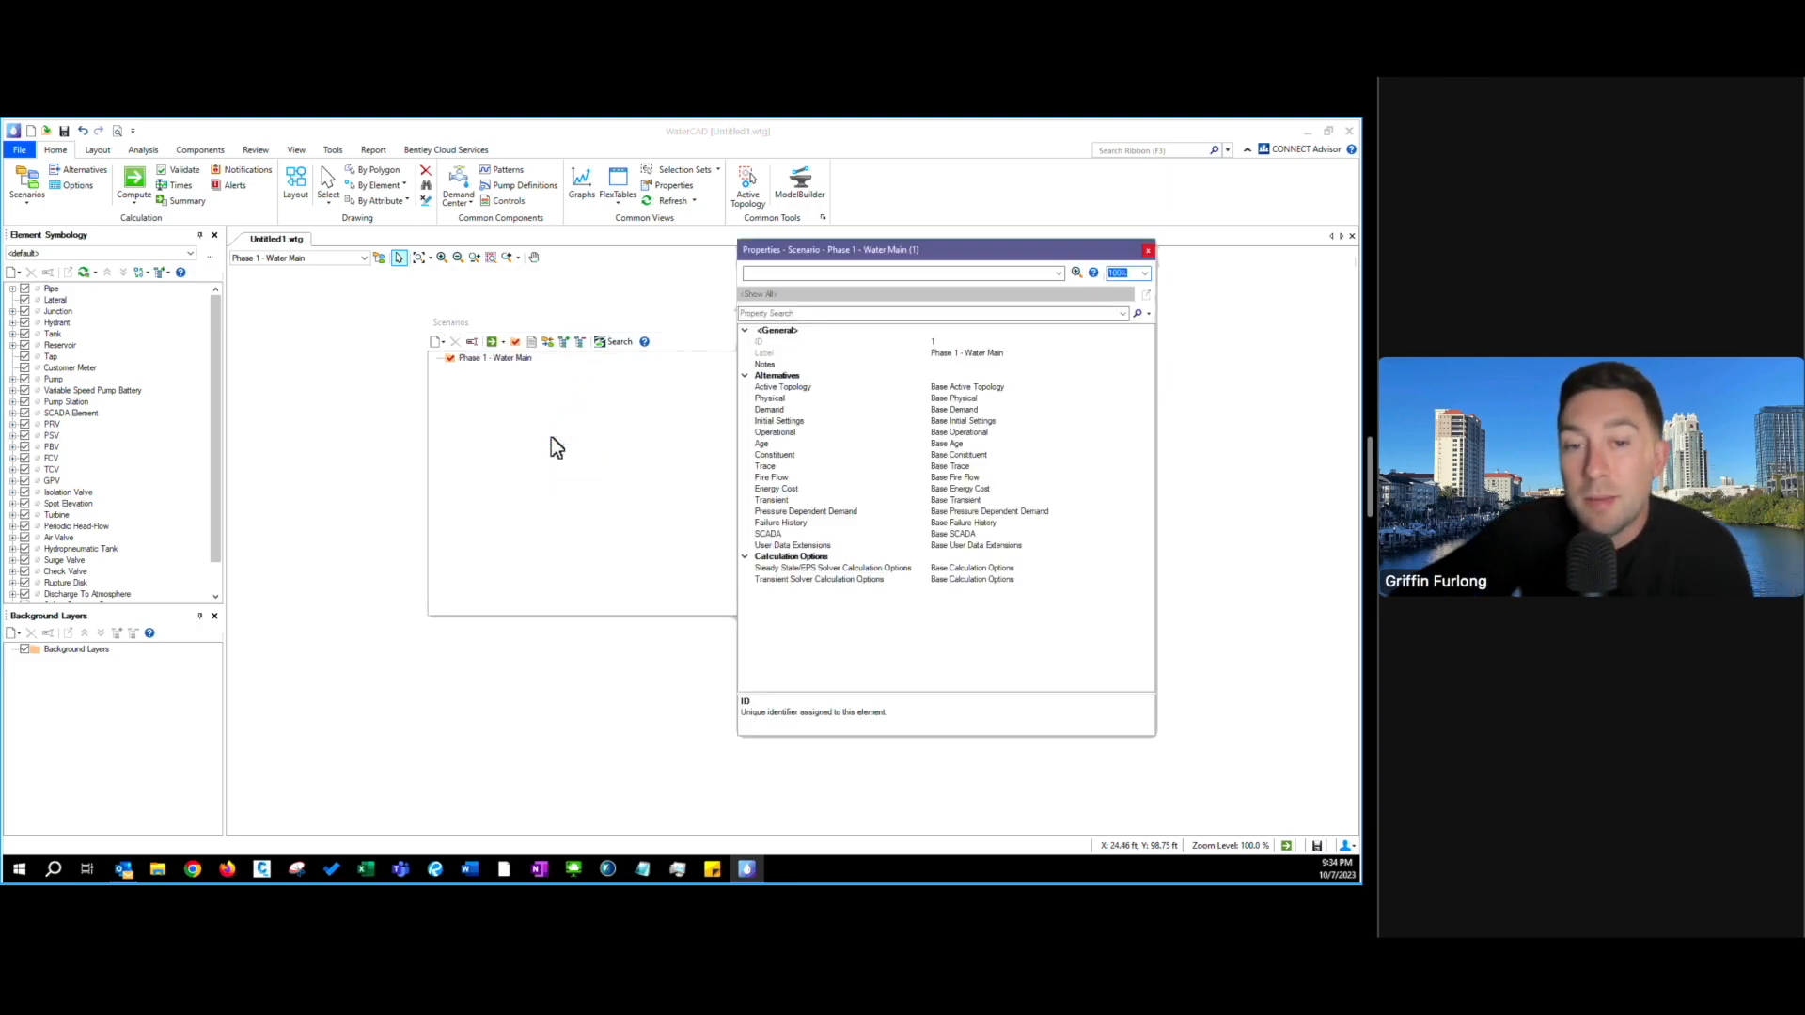
pyautogui.moveTo(904, 250); pyautogui.dragTo(991, 257)
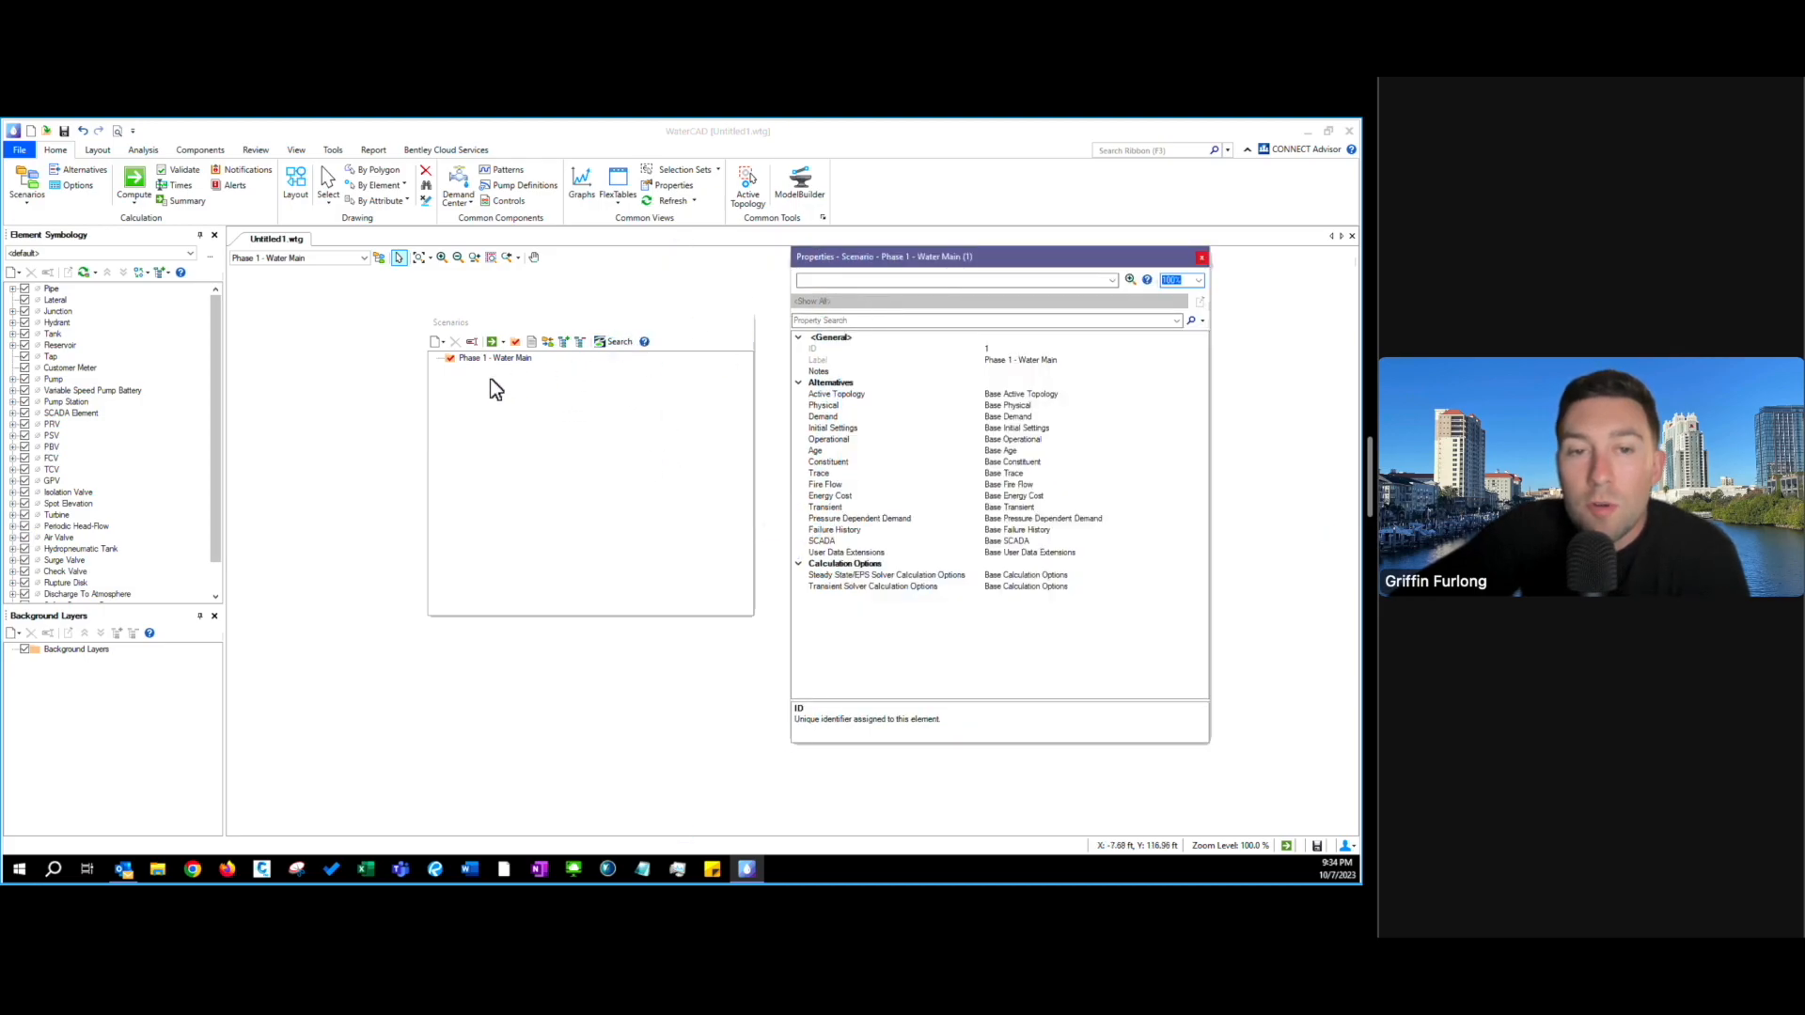
pyautogui.click(1202, 257)
pyautogui.click(527, 359)
pyautogui.rightClick(519, 358)
pyautogui.click(581, 430)
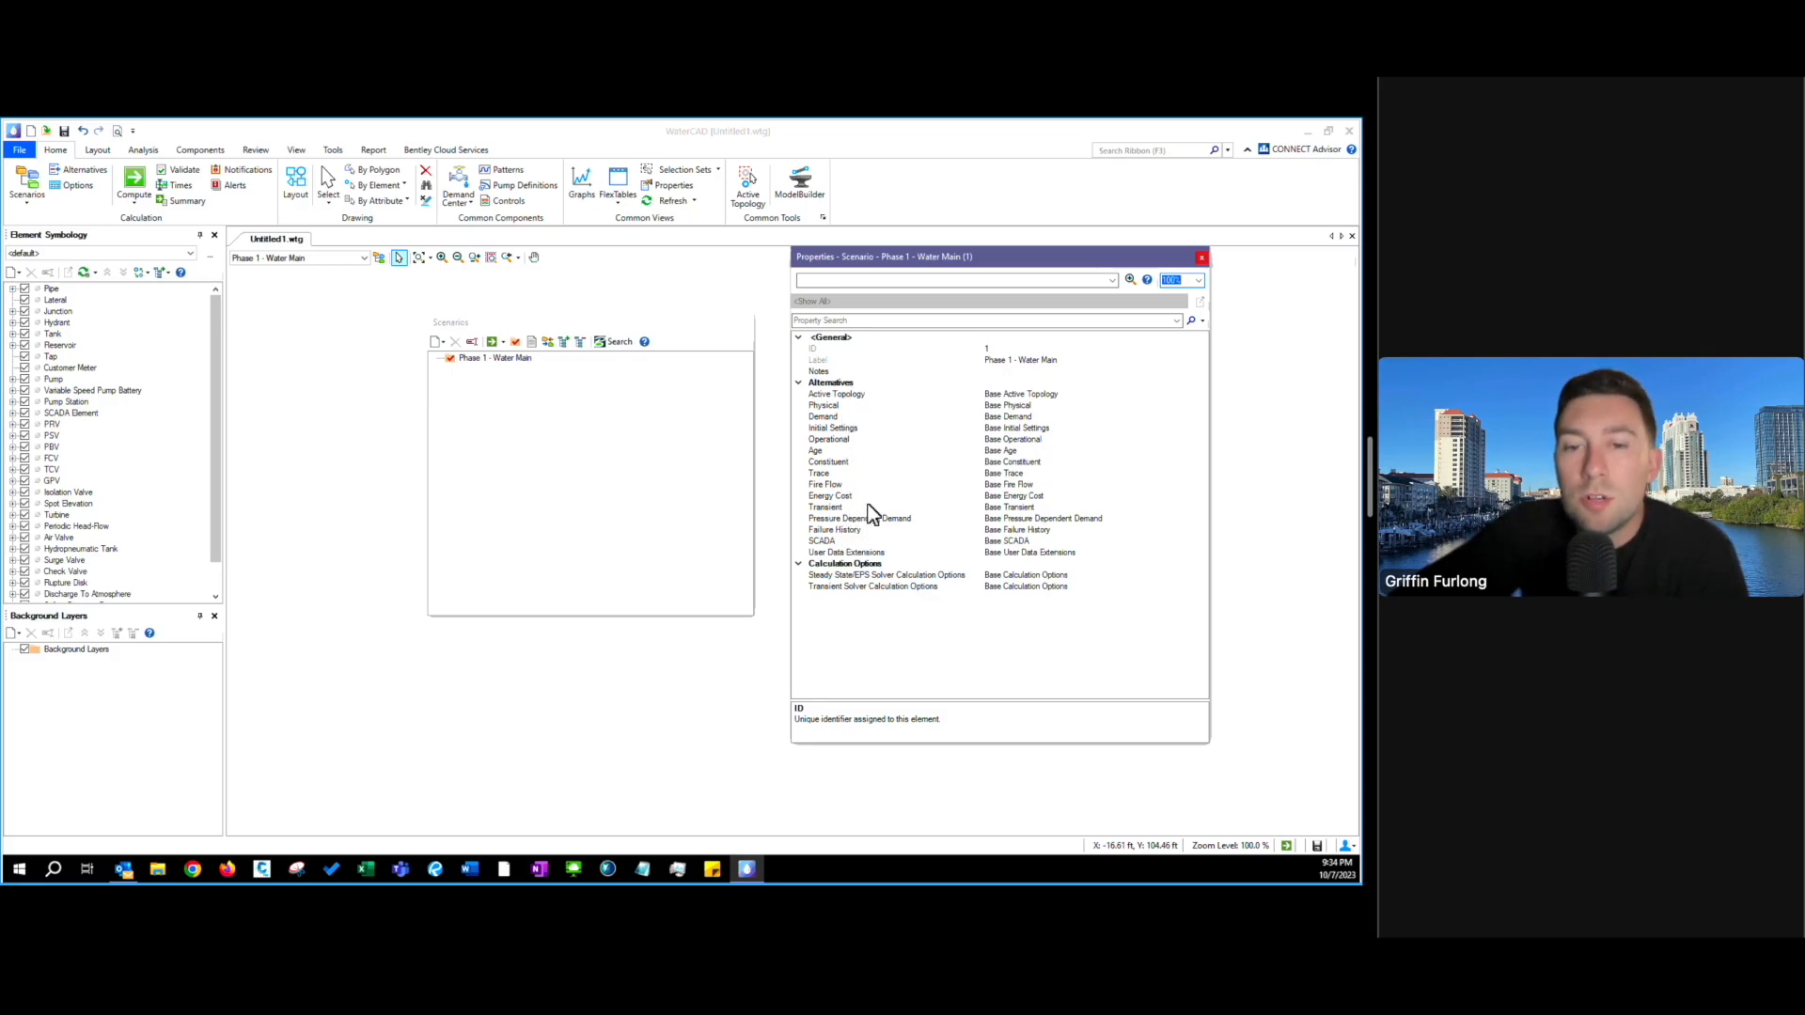
pyautogui.click(1009, 396)
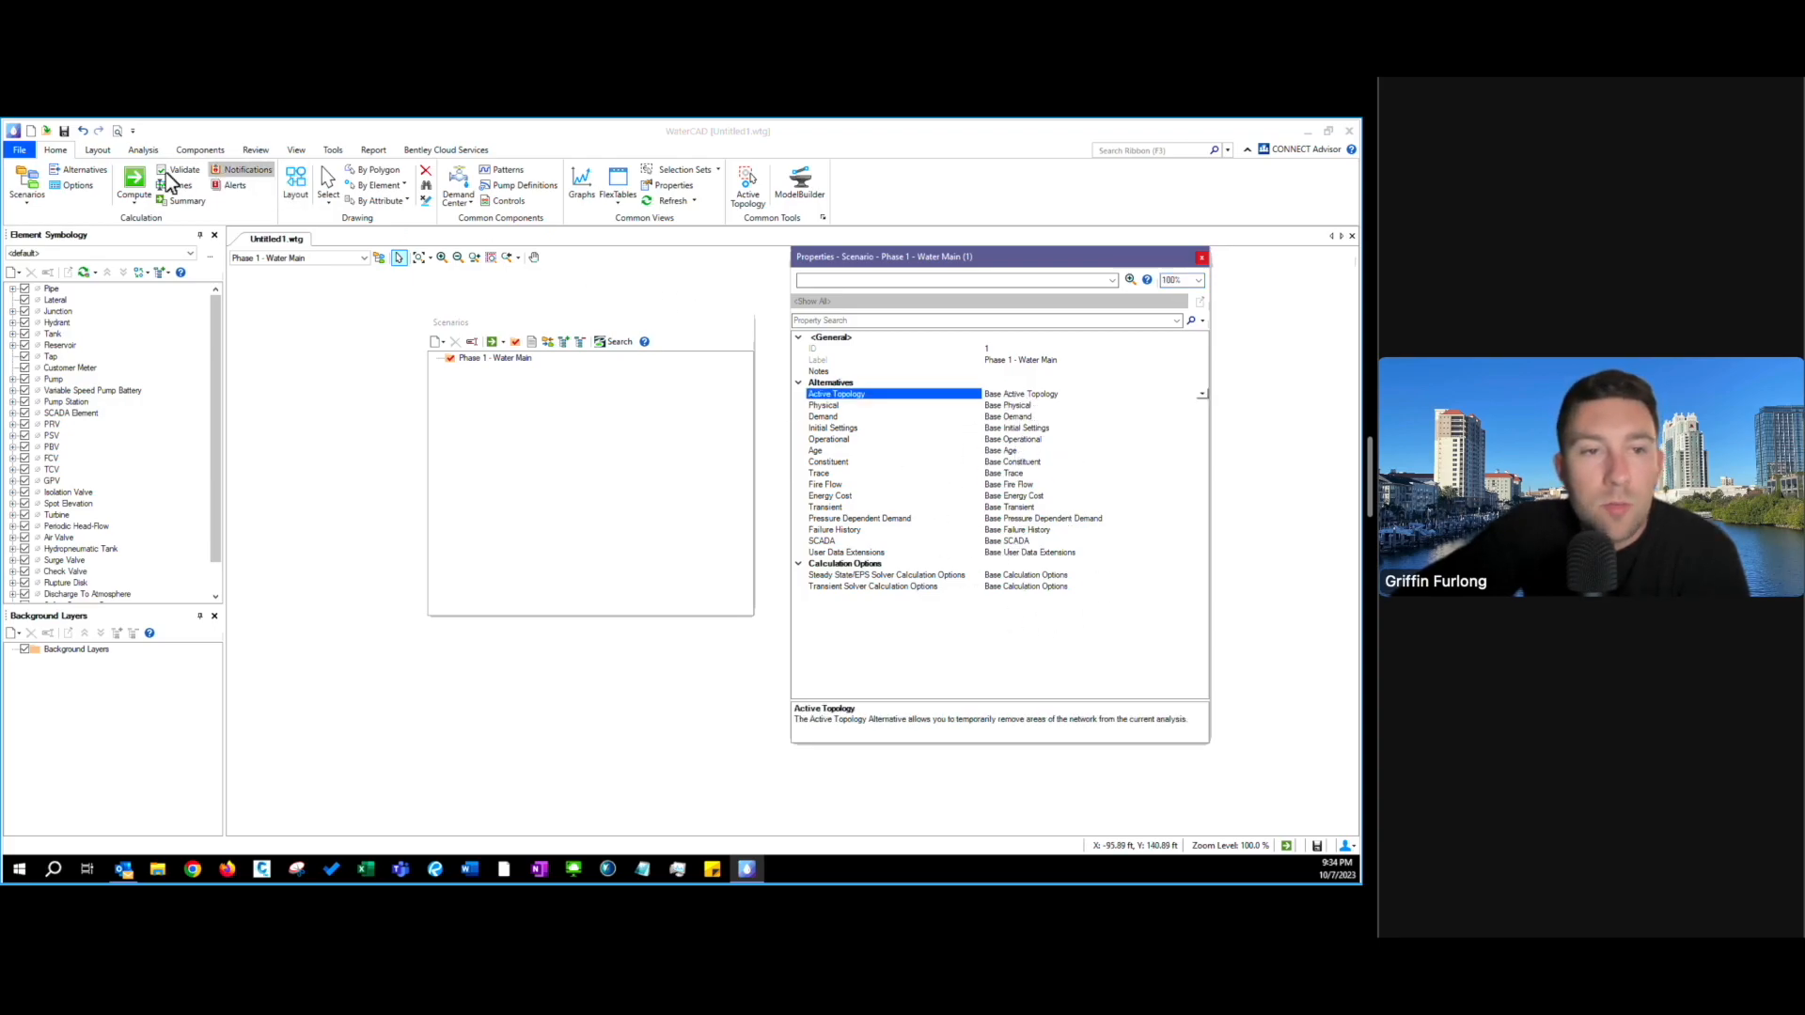
# - Open the alternatives manager and rename the Base Demand alternative as "Peak Flow"
pyautogui.click(66, 174)
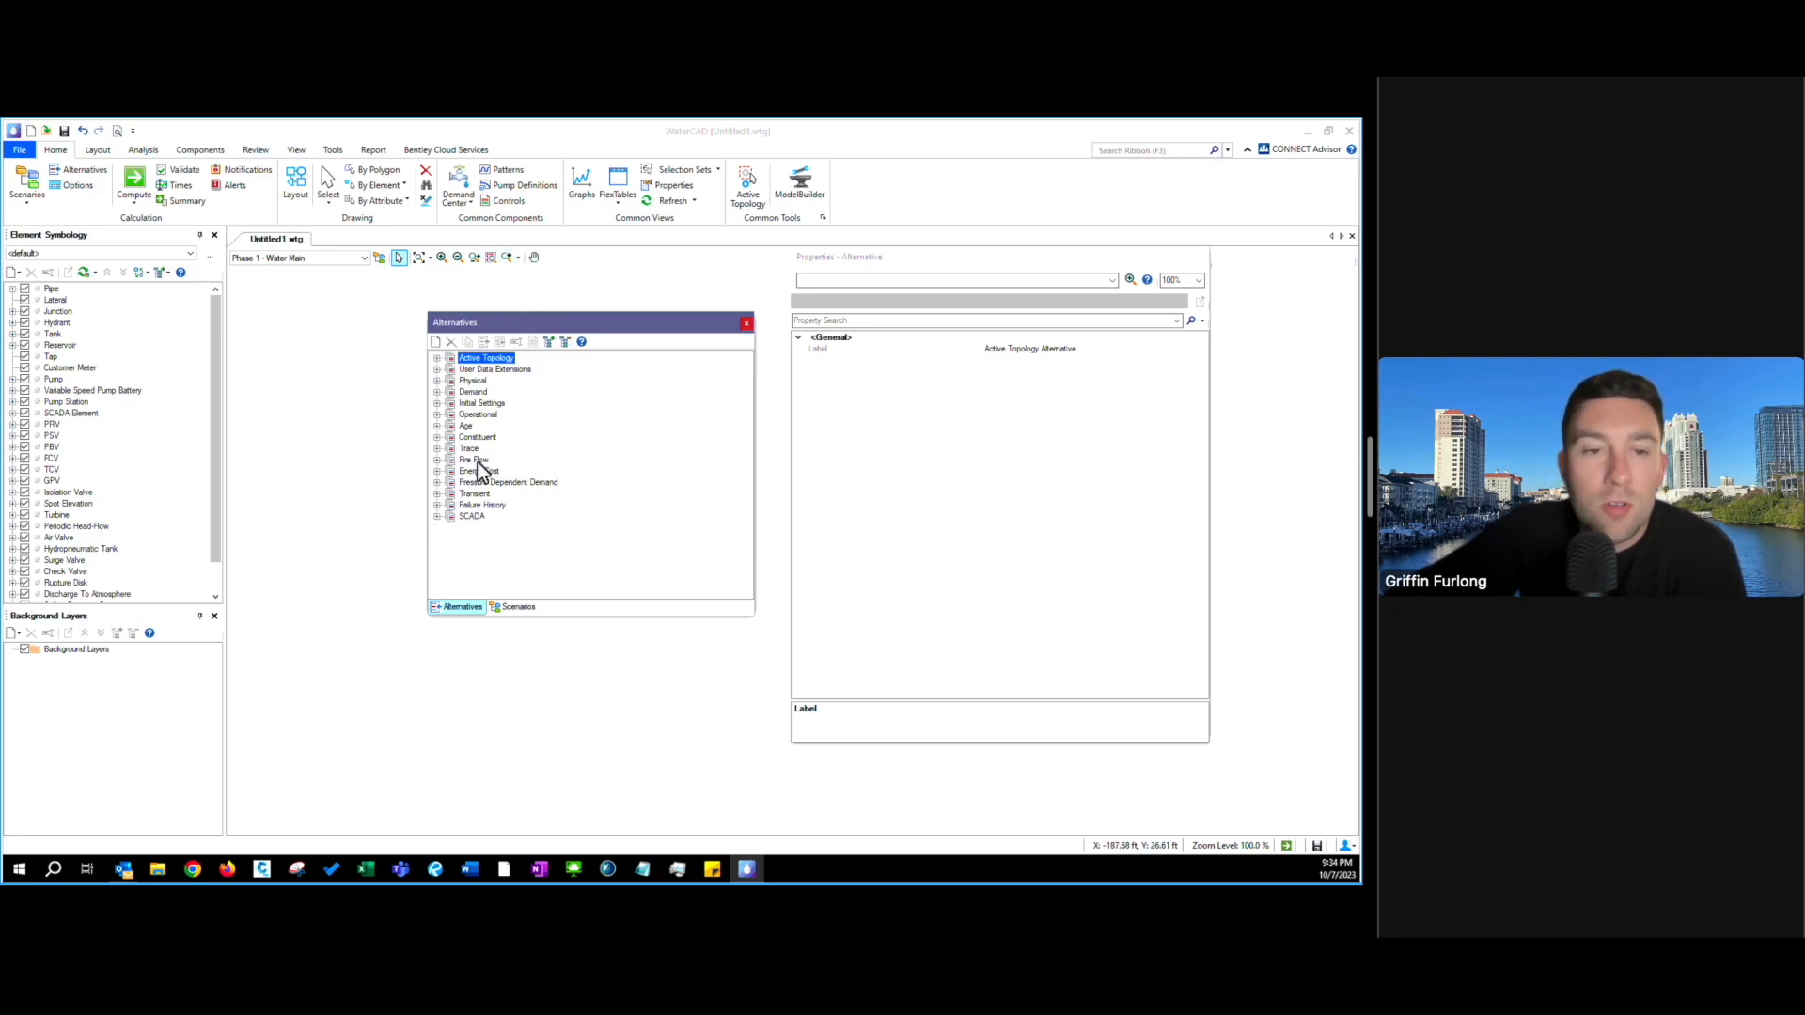
pyautogui.click(438, 392)
pyautogui.click(502, 405)
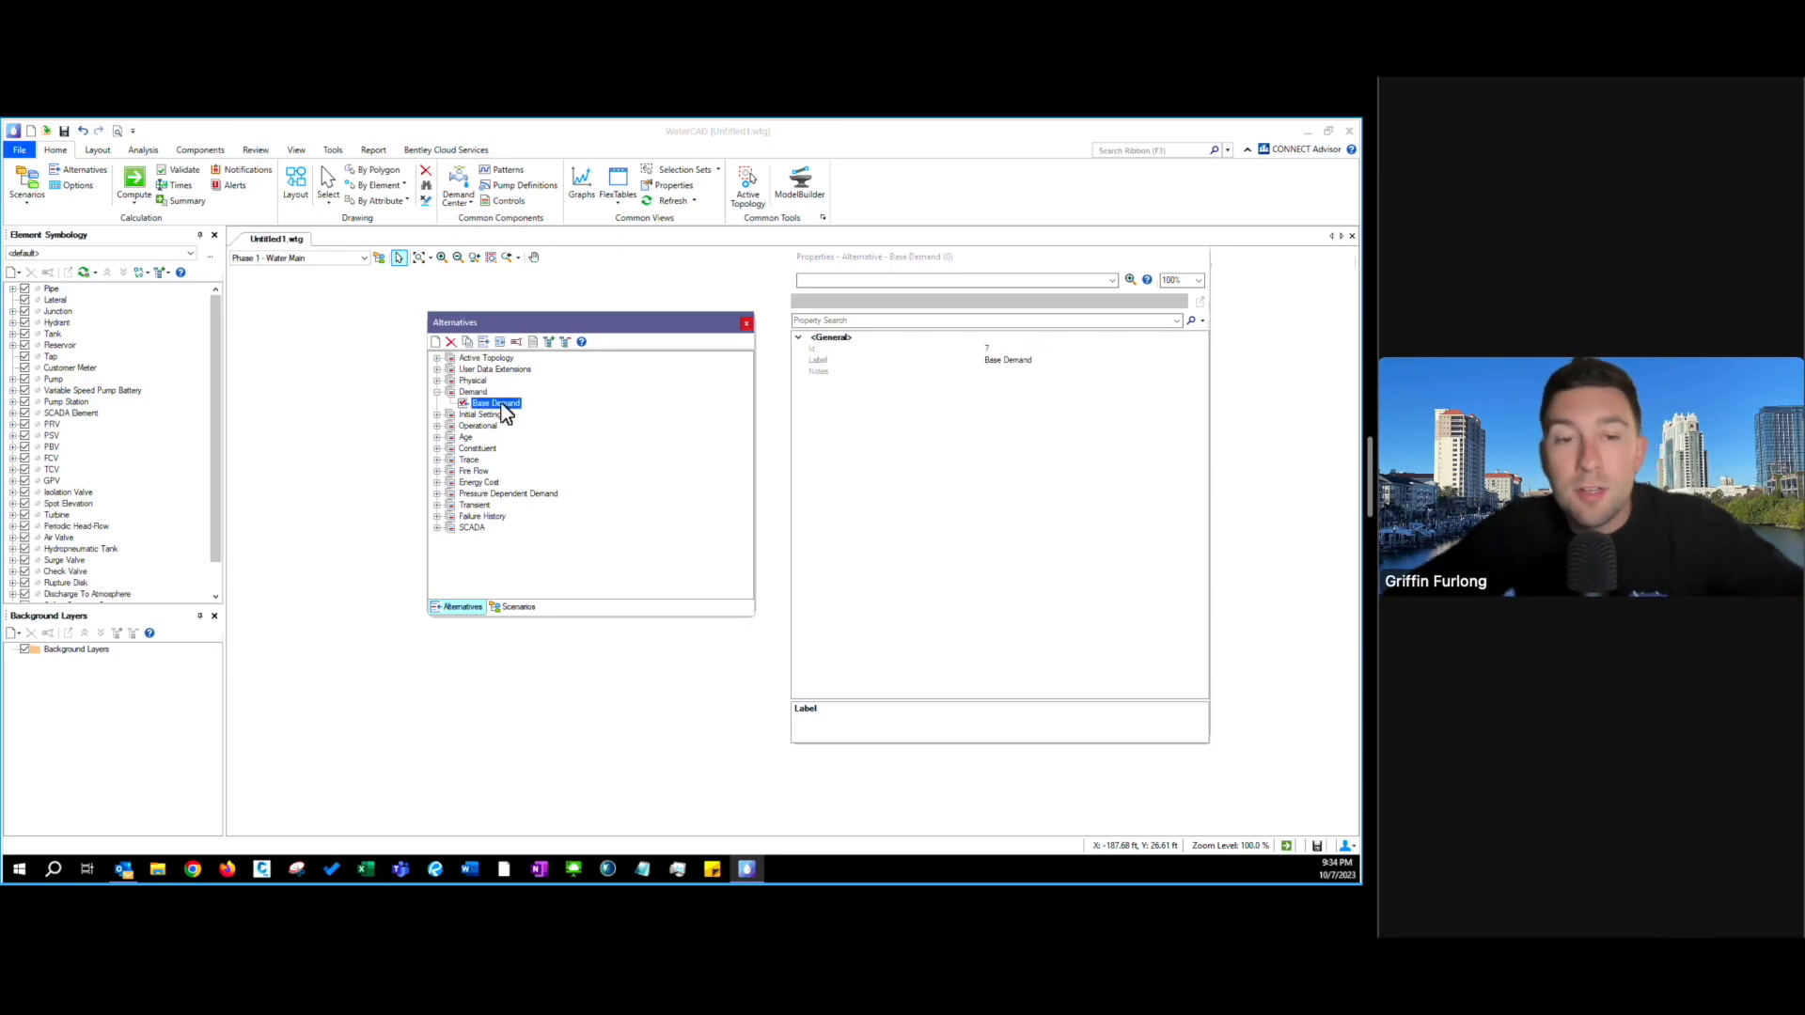
pyautogui.click(502, 403)
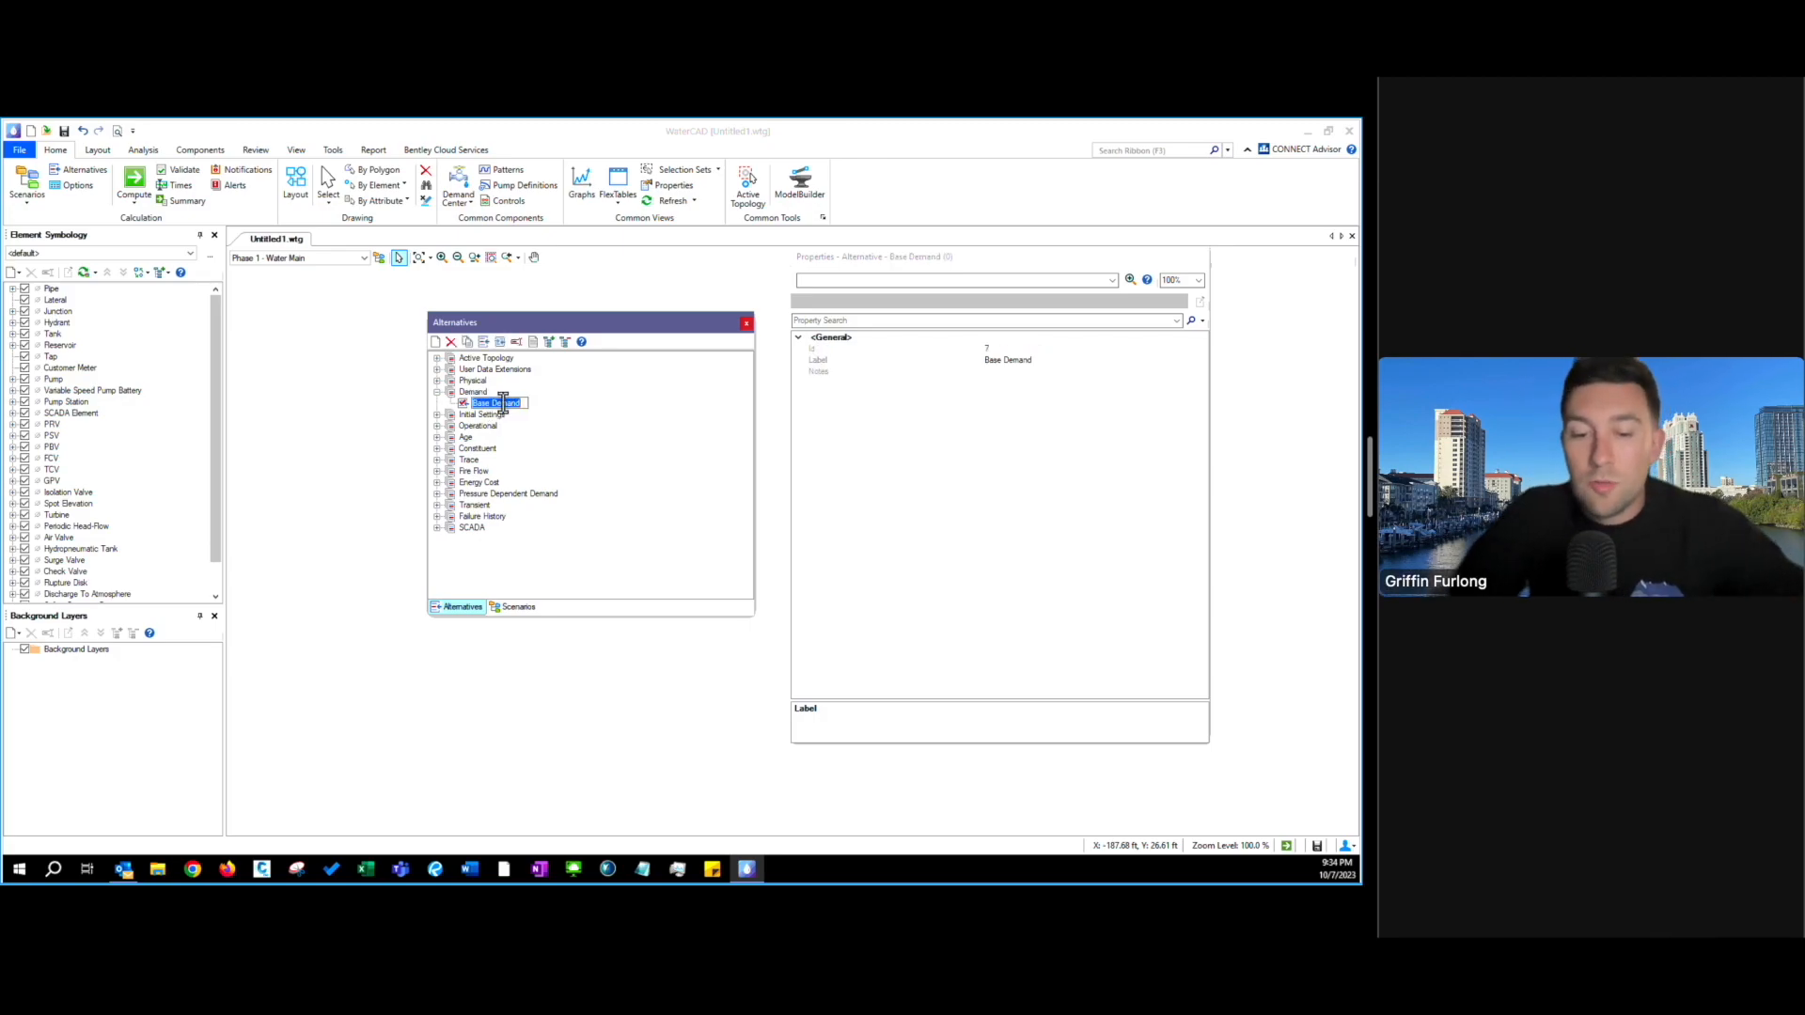
pyautogui.write('Fe')
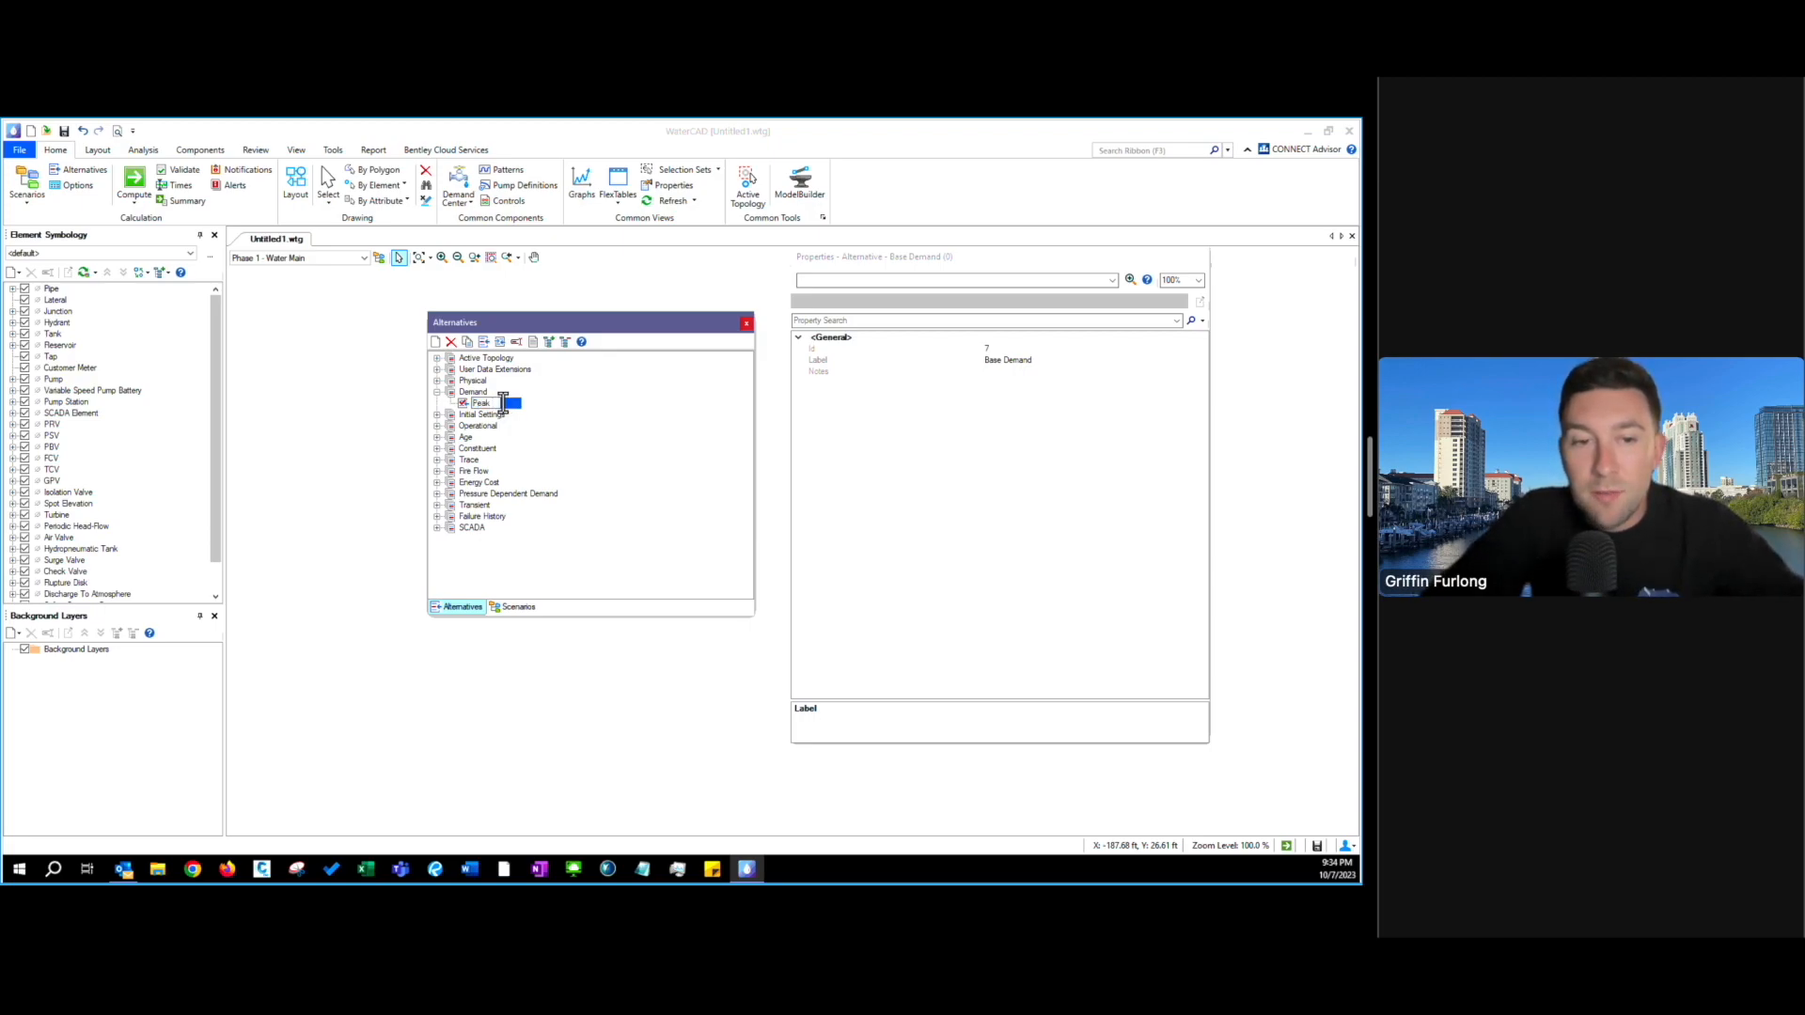
pyautogui.write('ak Flow')
pyautogui.press('Return')
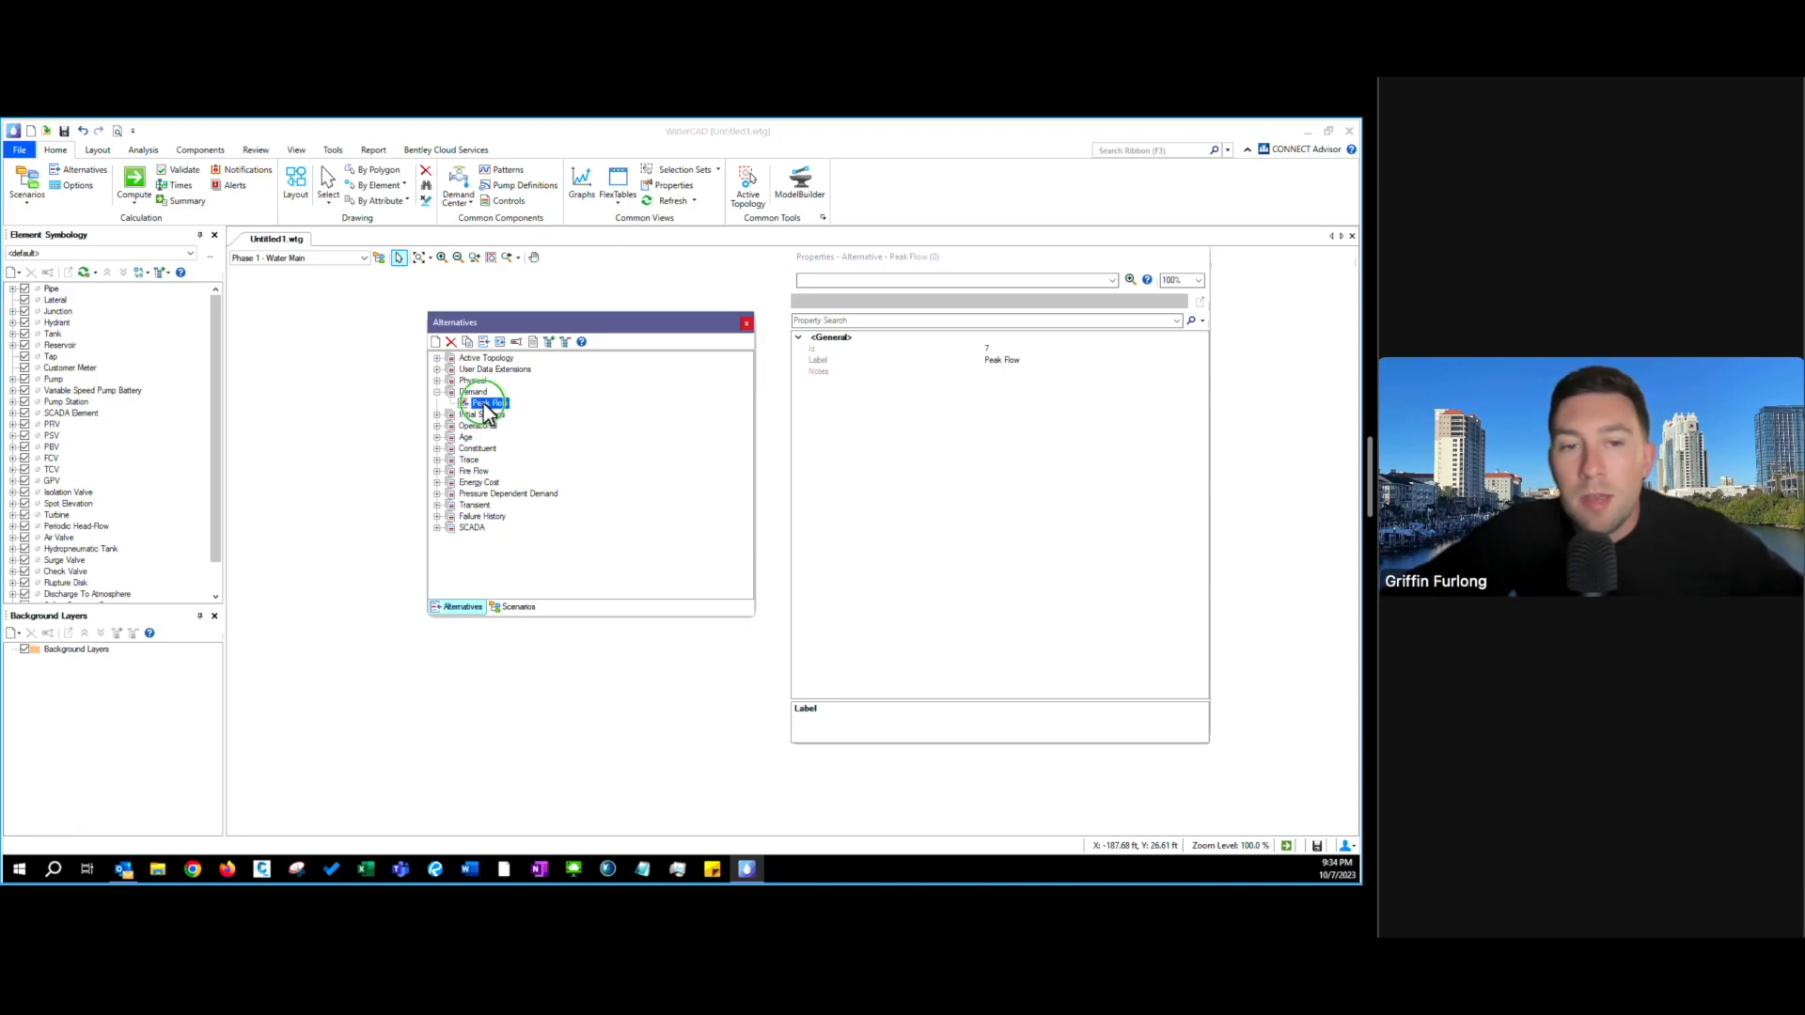
# - Duplicate the Peak Flow demand alternative and name the copy "Average Daily Flow"
pyautogui.rightClick(482, 406)
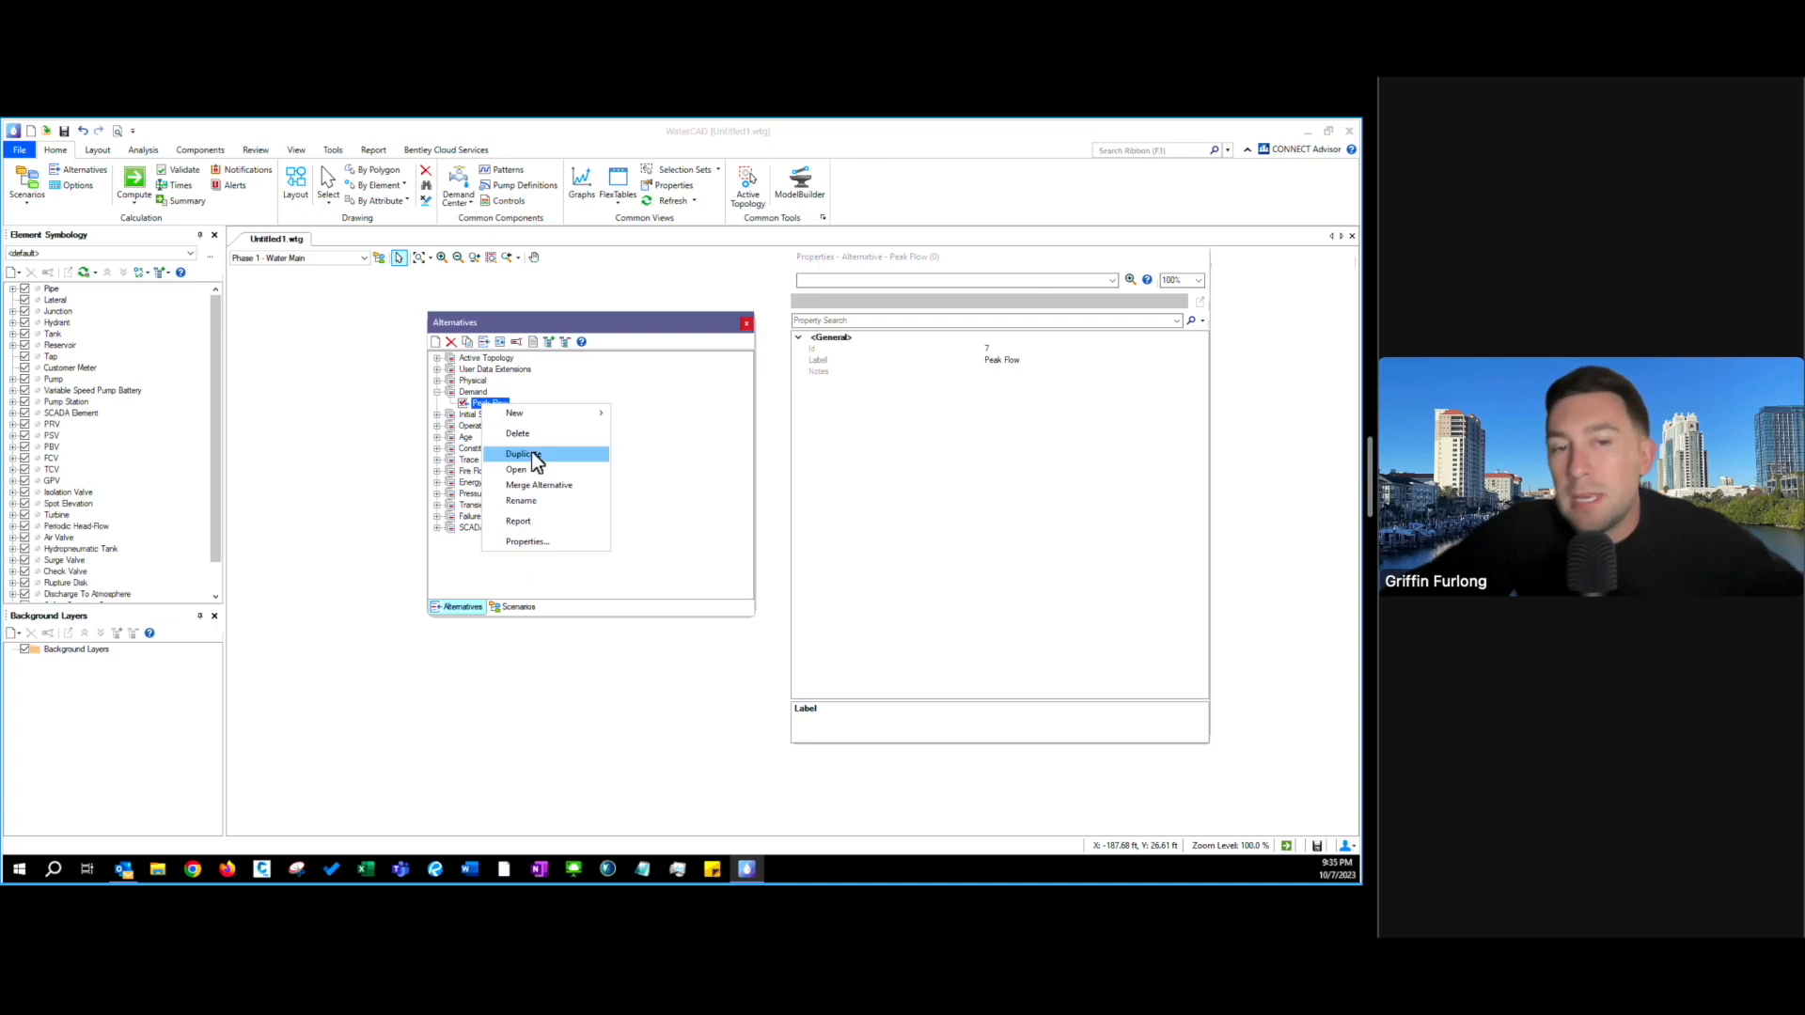
pyautogui.moveTo(556, 413)
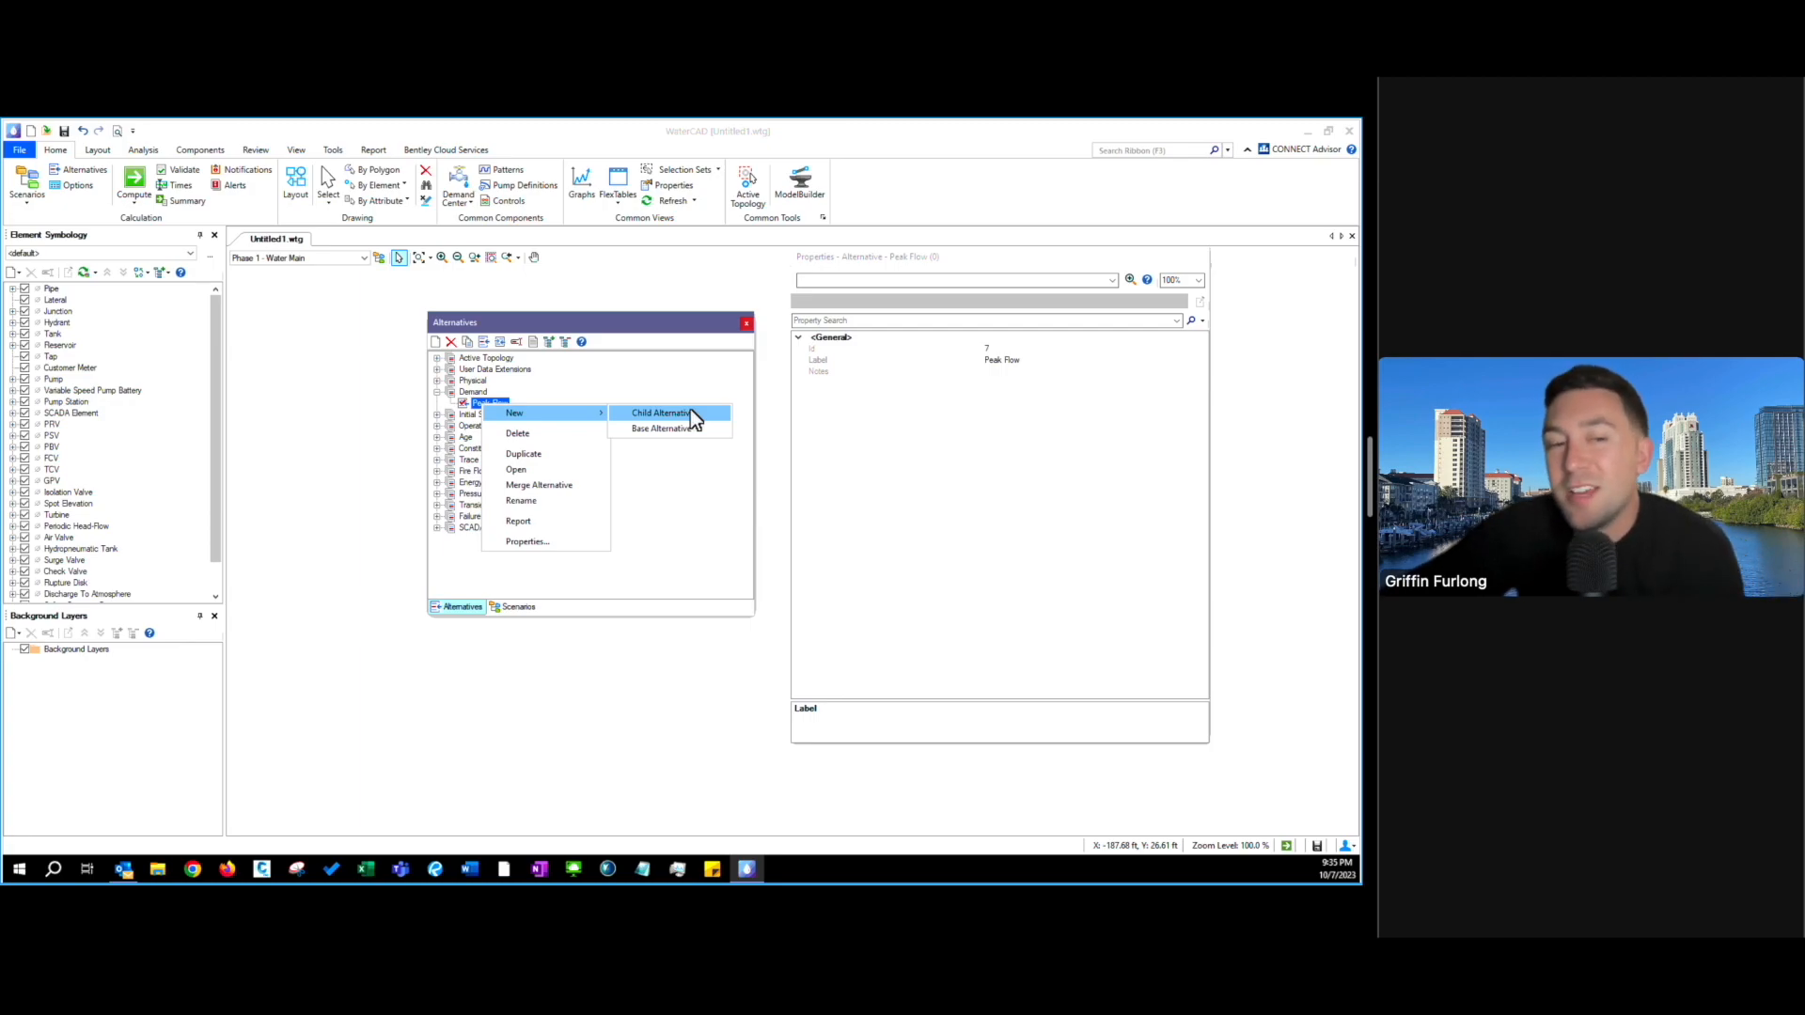
pyautogui.click(477, 403)
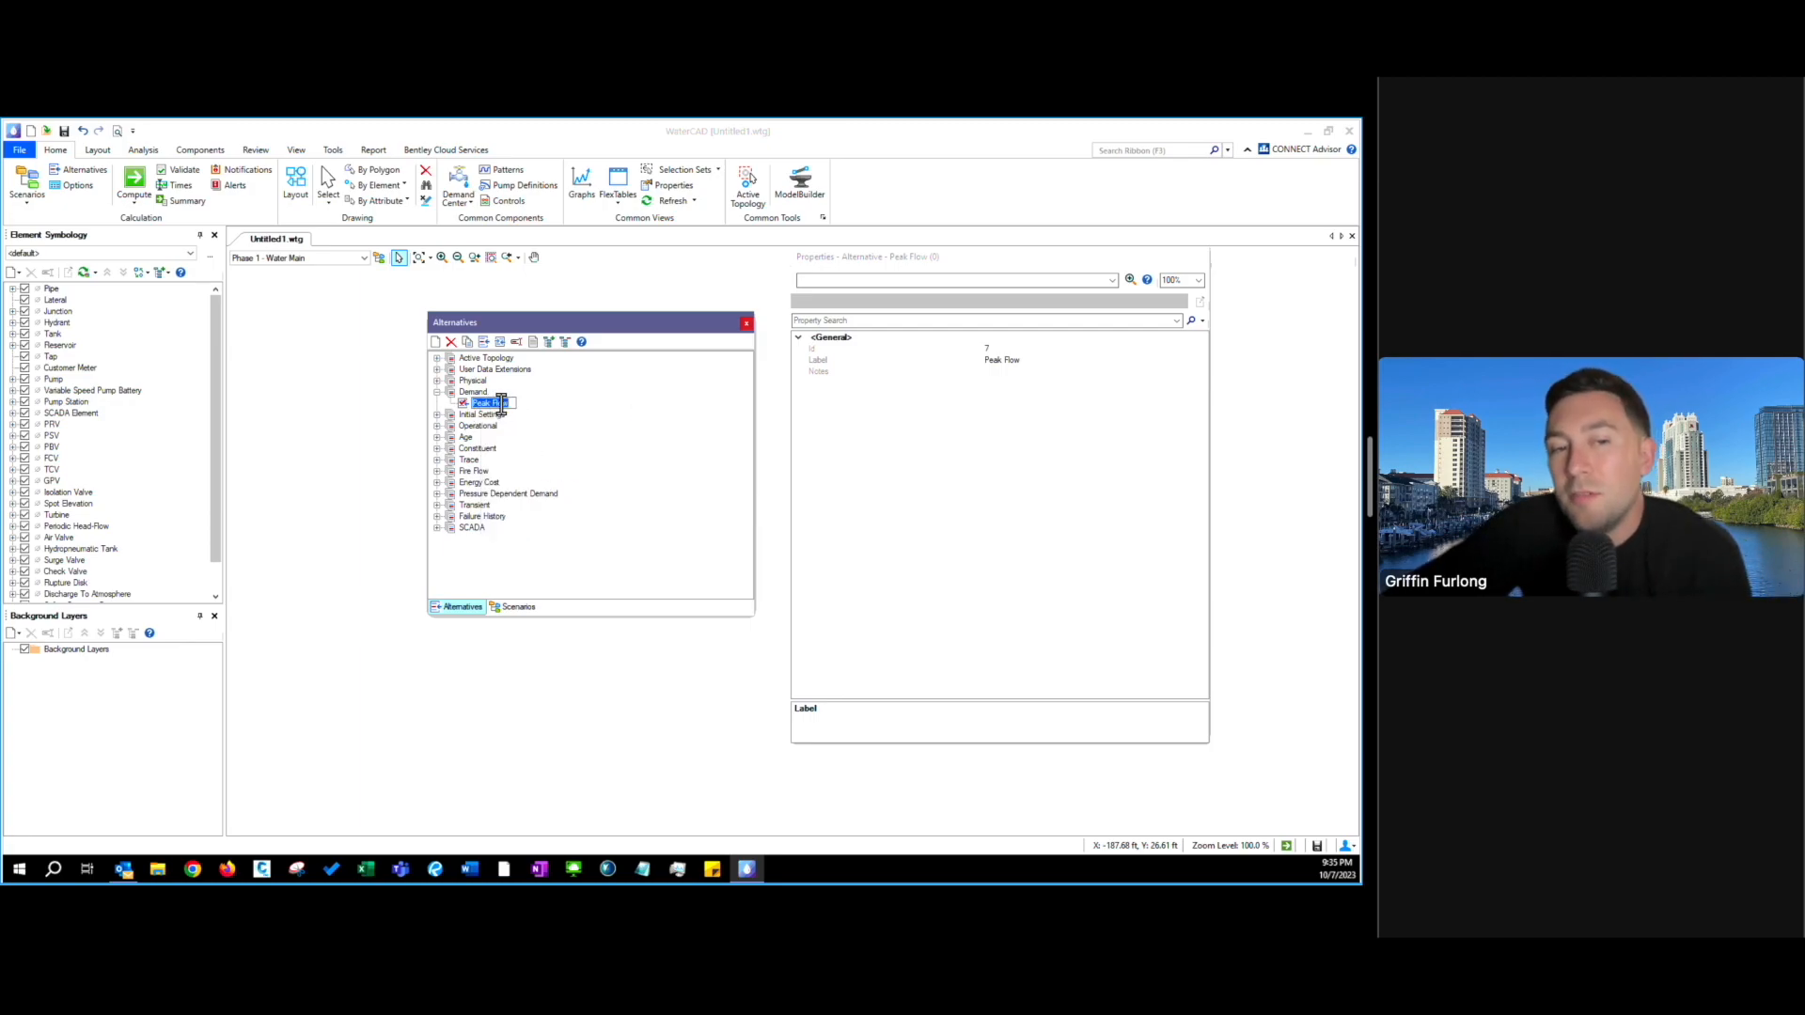
pyautogui.rightClick(493, 404)
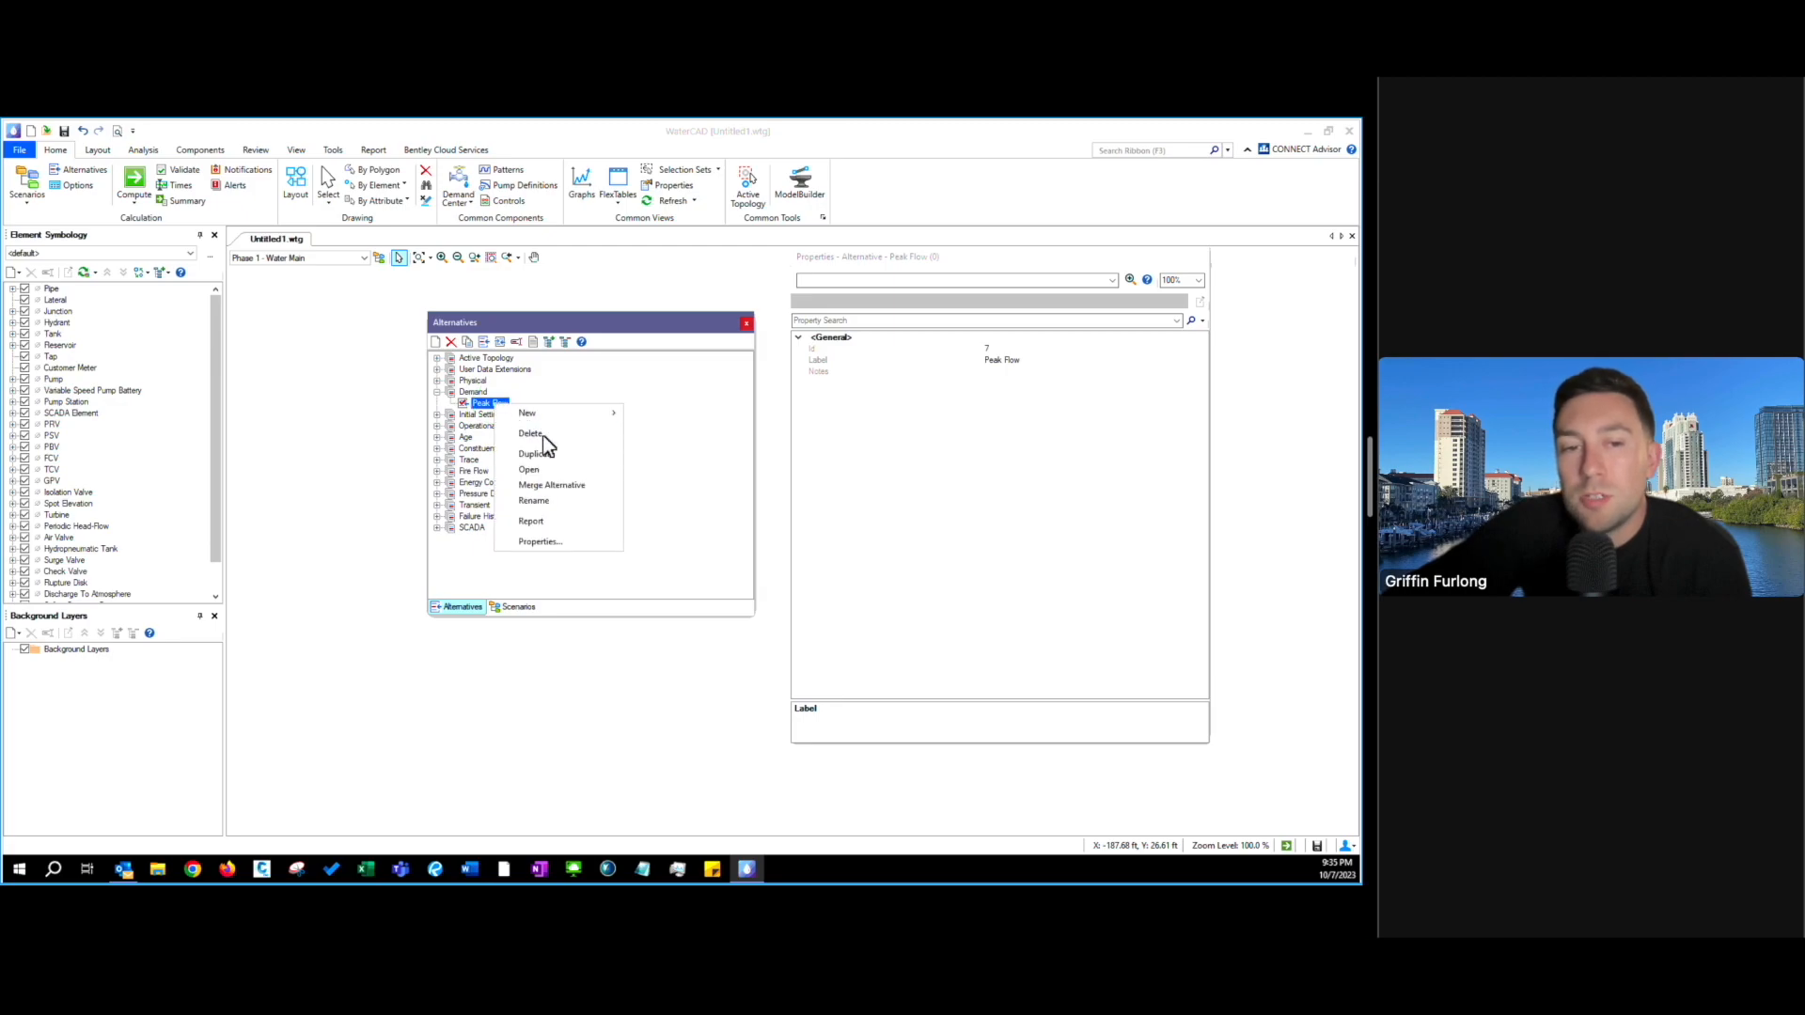
pyautogui.click(532, 454)
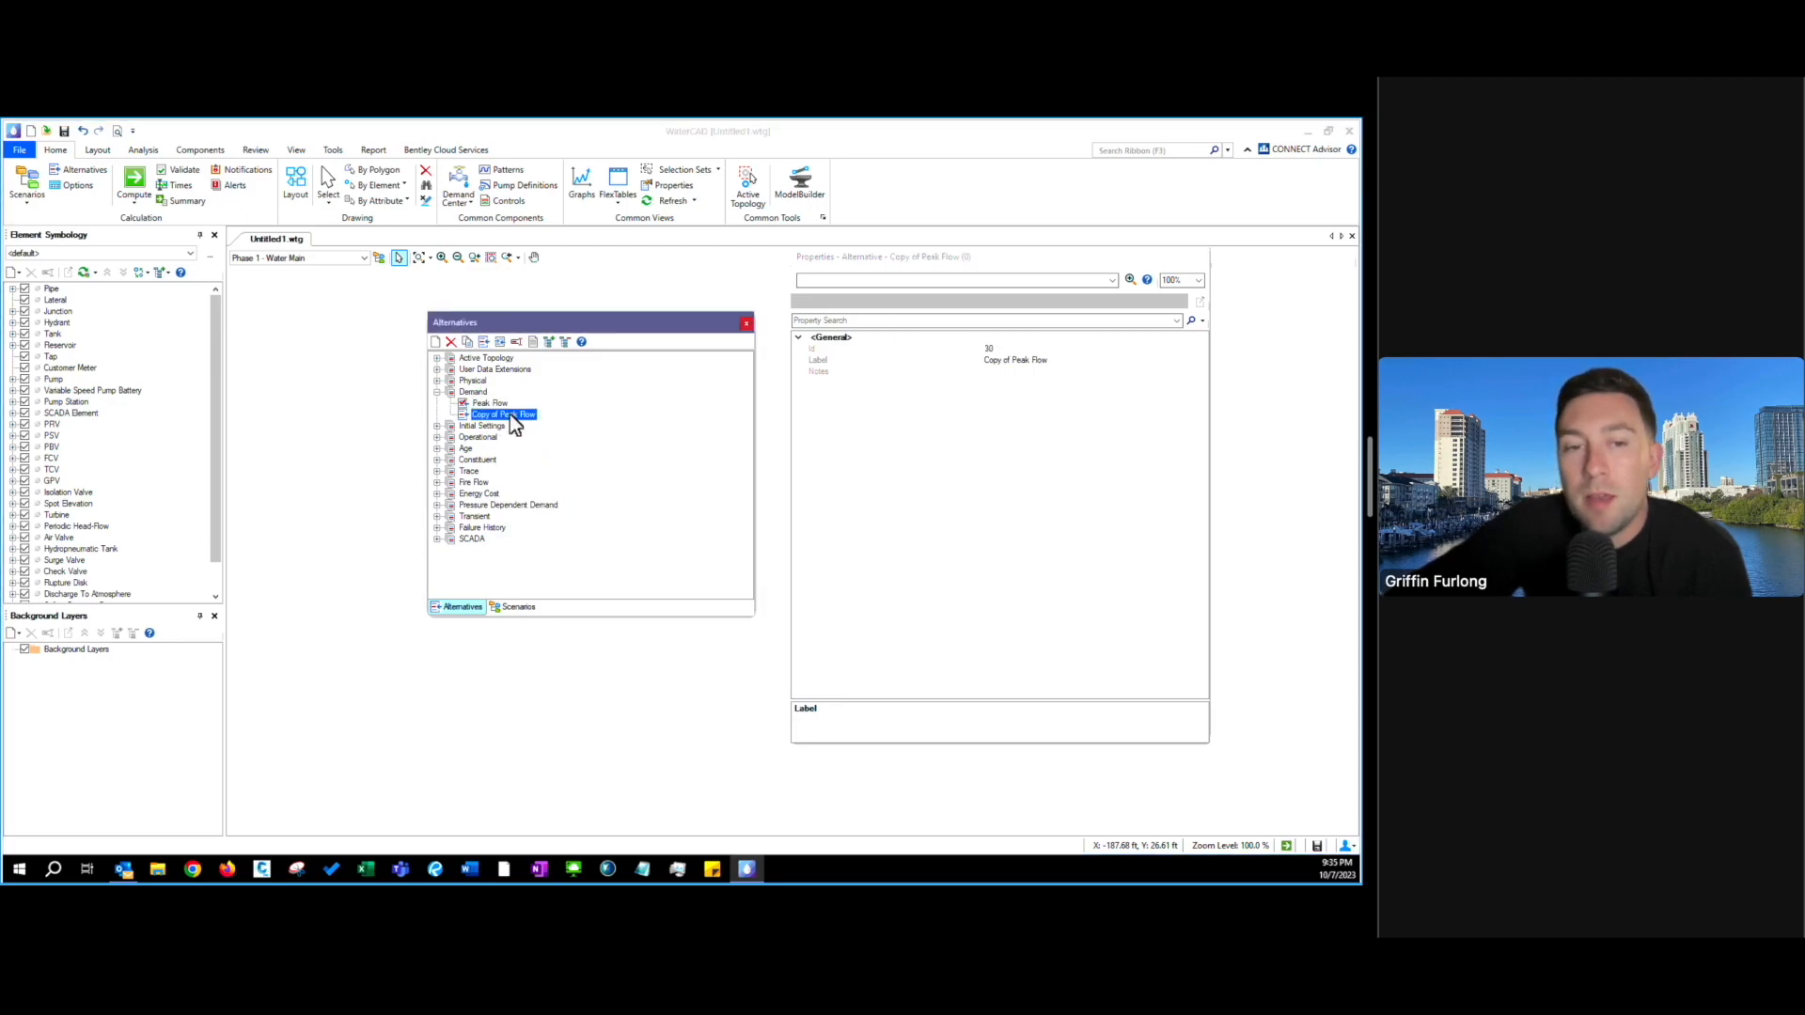
pyautogui.click(511, 415)
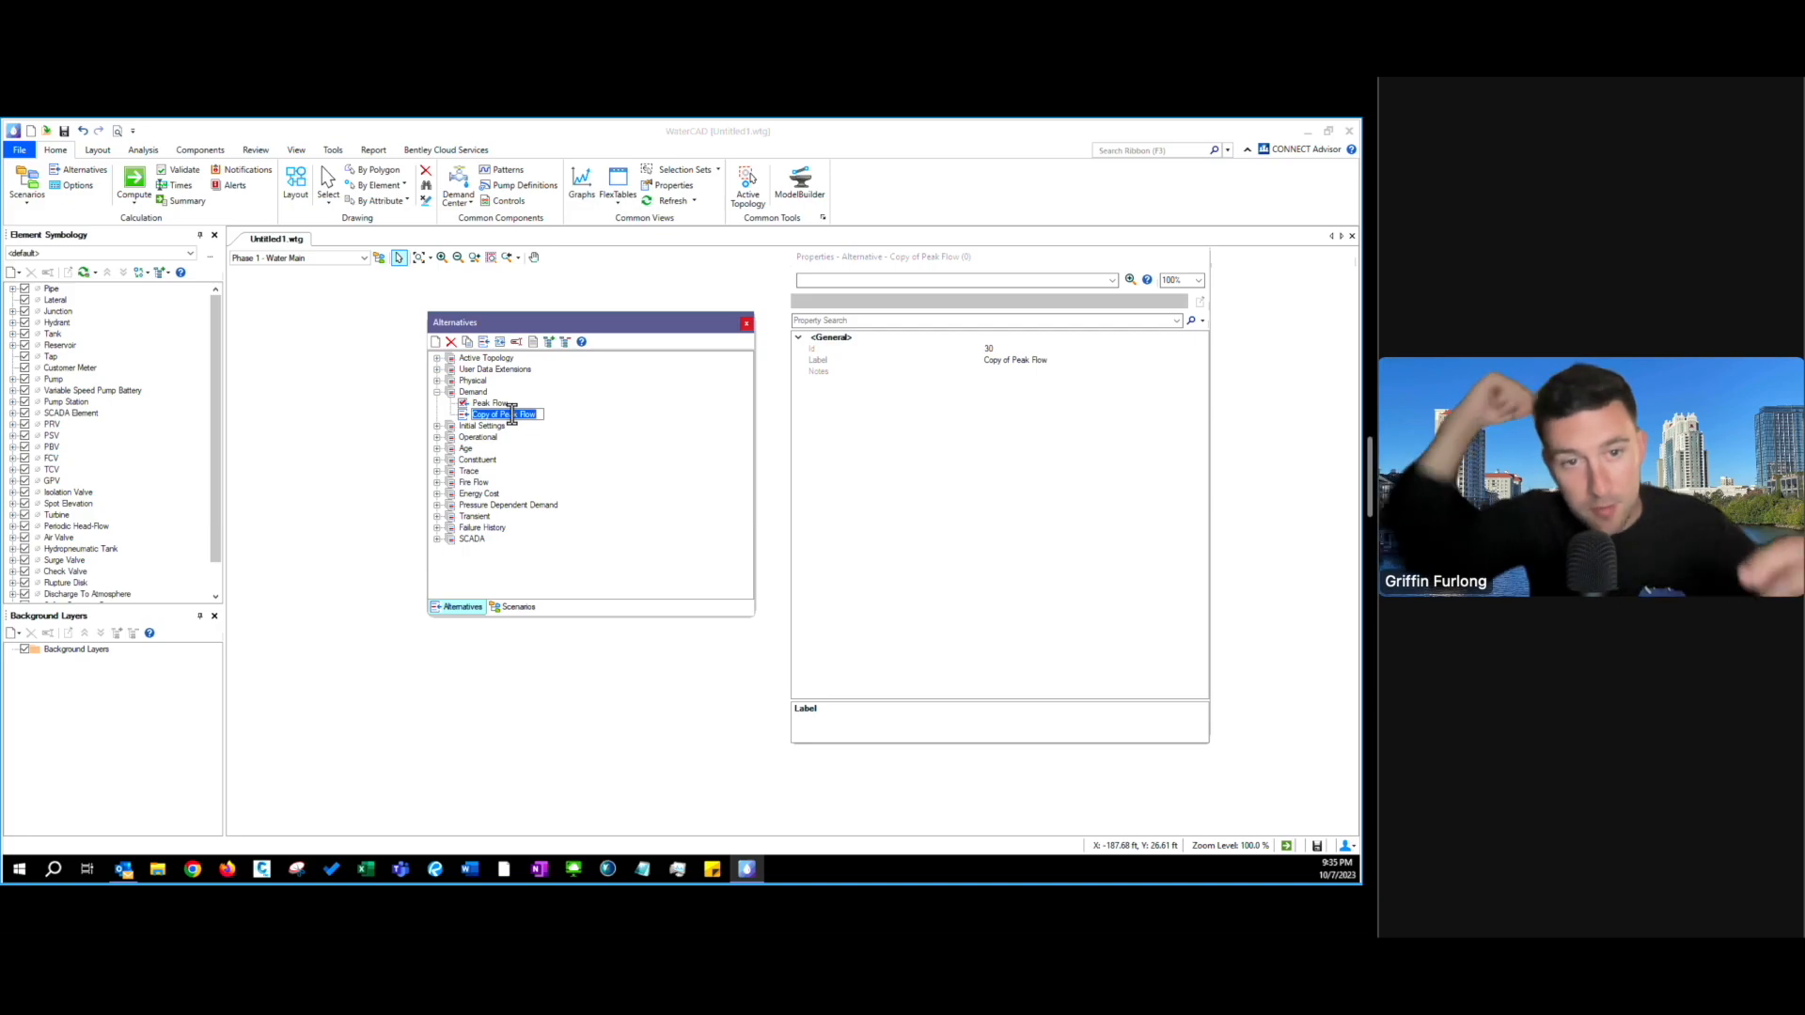
pyautogui.write('Ave')
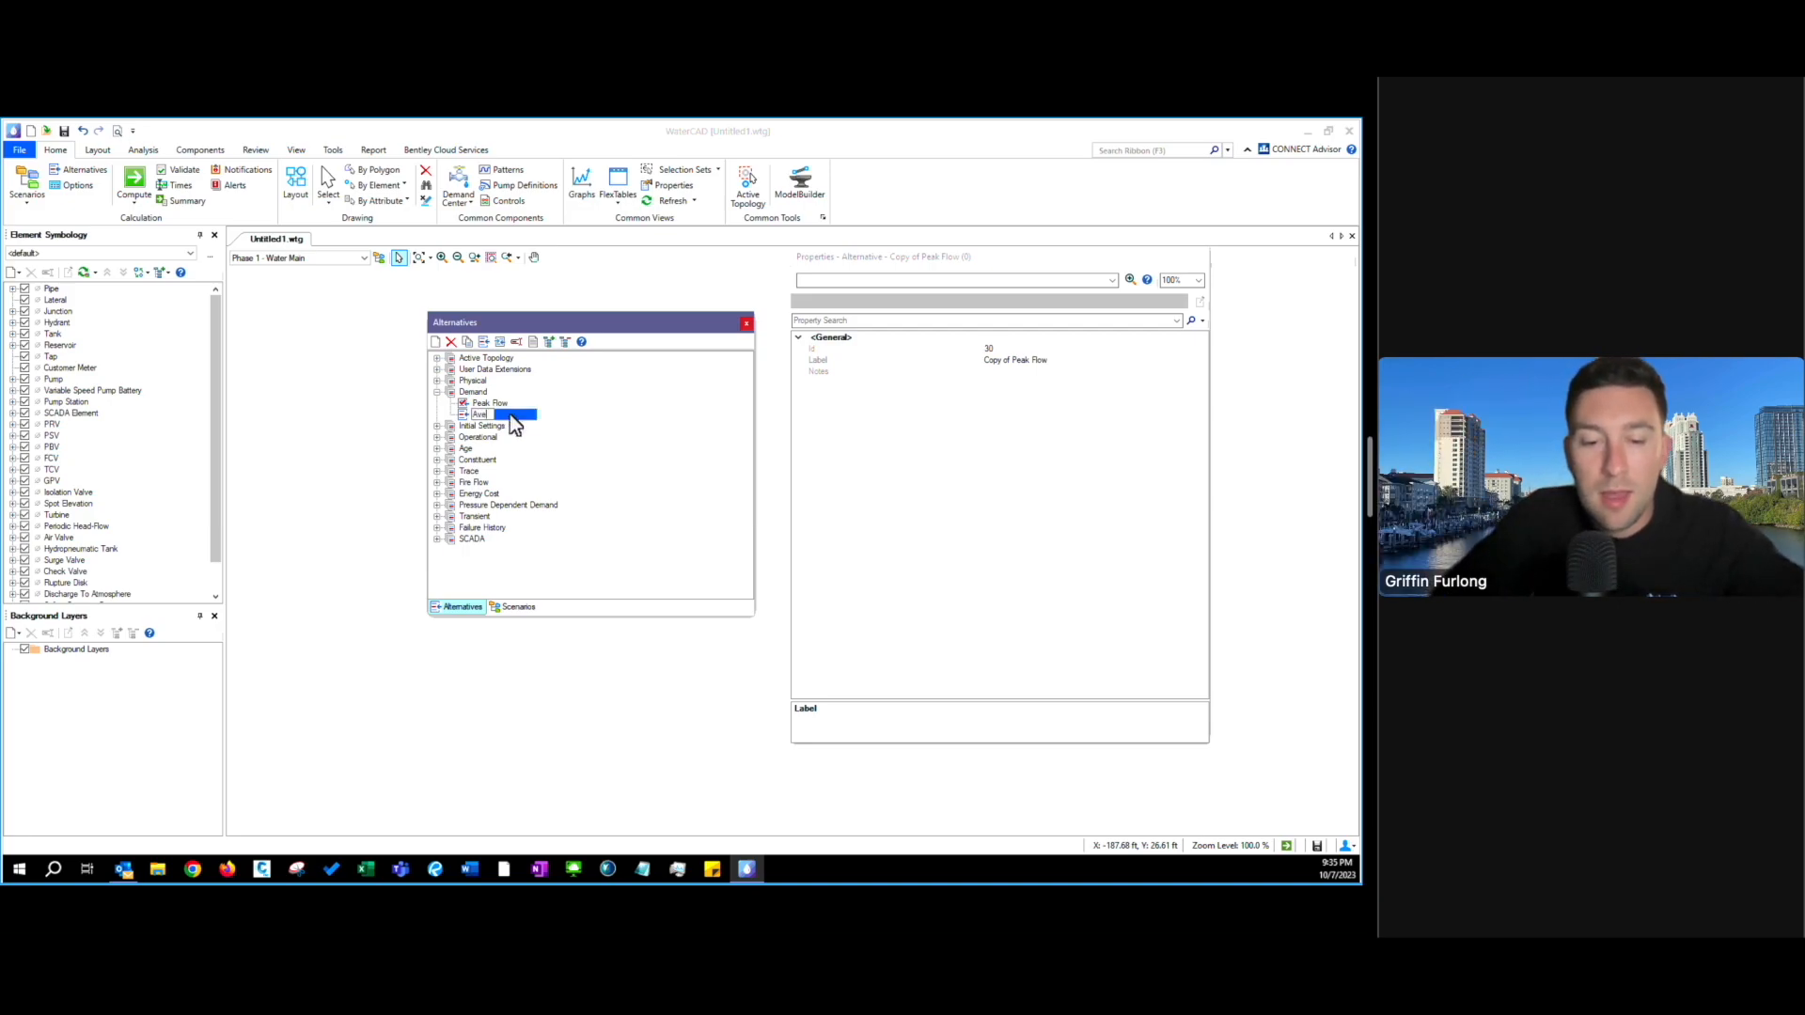
pyautogui.write('rage Daily Flow')
pyautogui.press('Return')
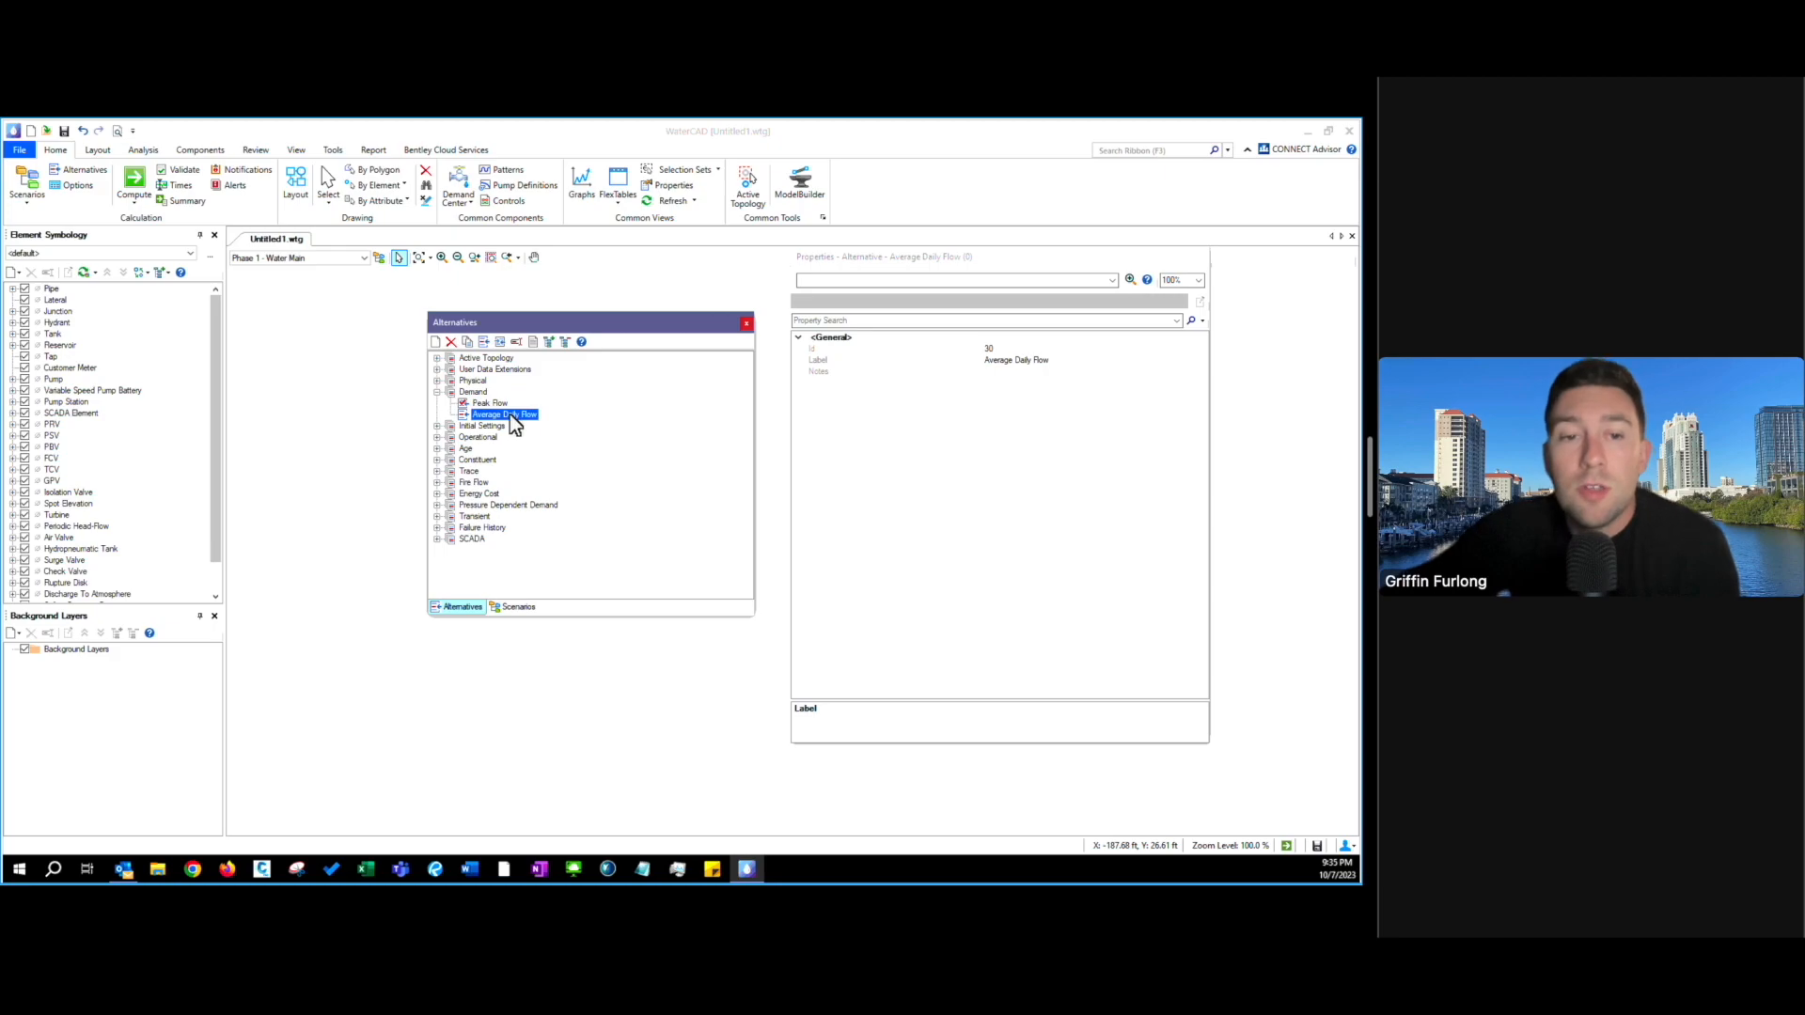
# - Examine the alternatives listed under Demand and Physical, including the option for adding a new physical alternative
pyautogui.press('Up')
pyautogui.click(516, 416)
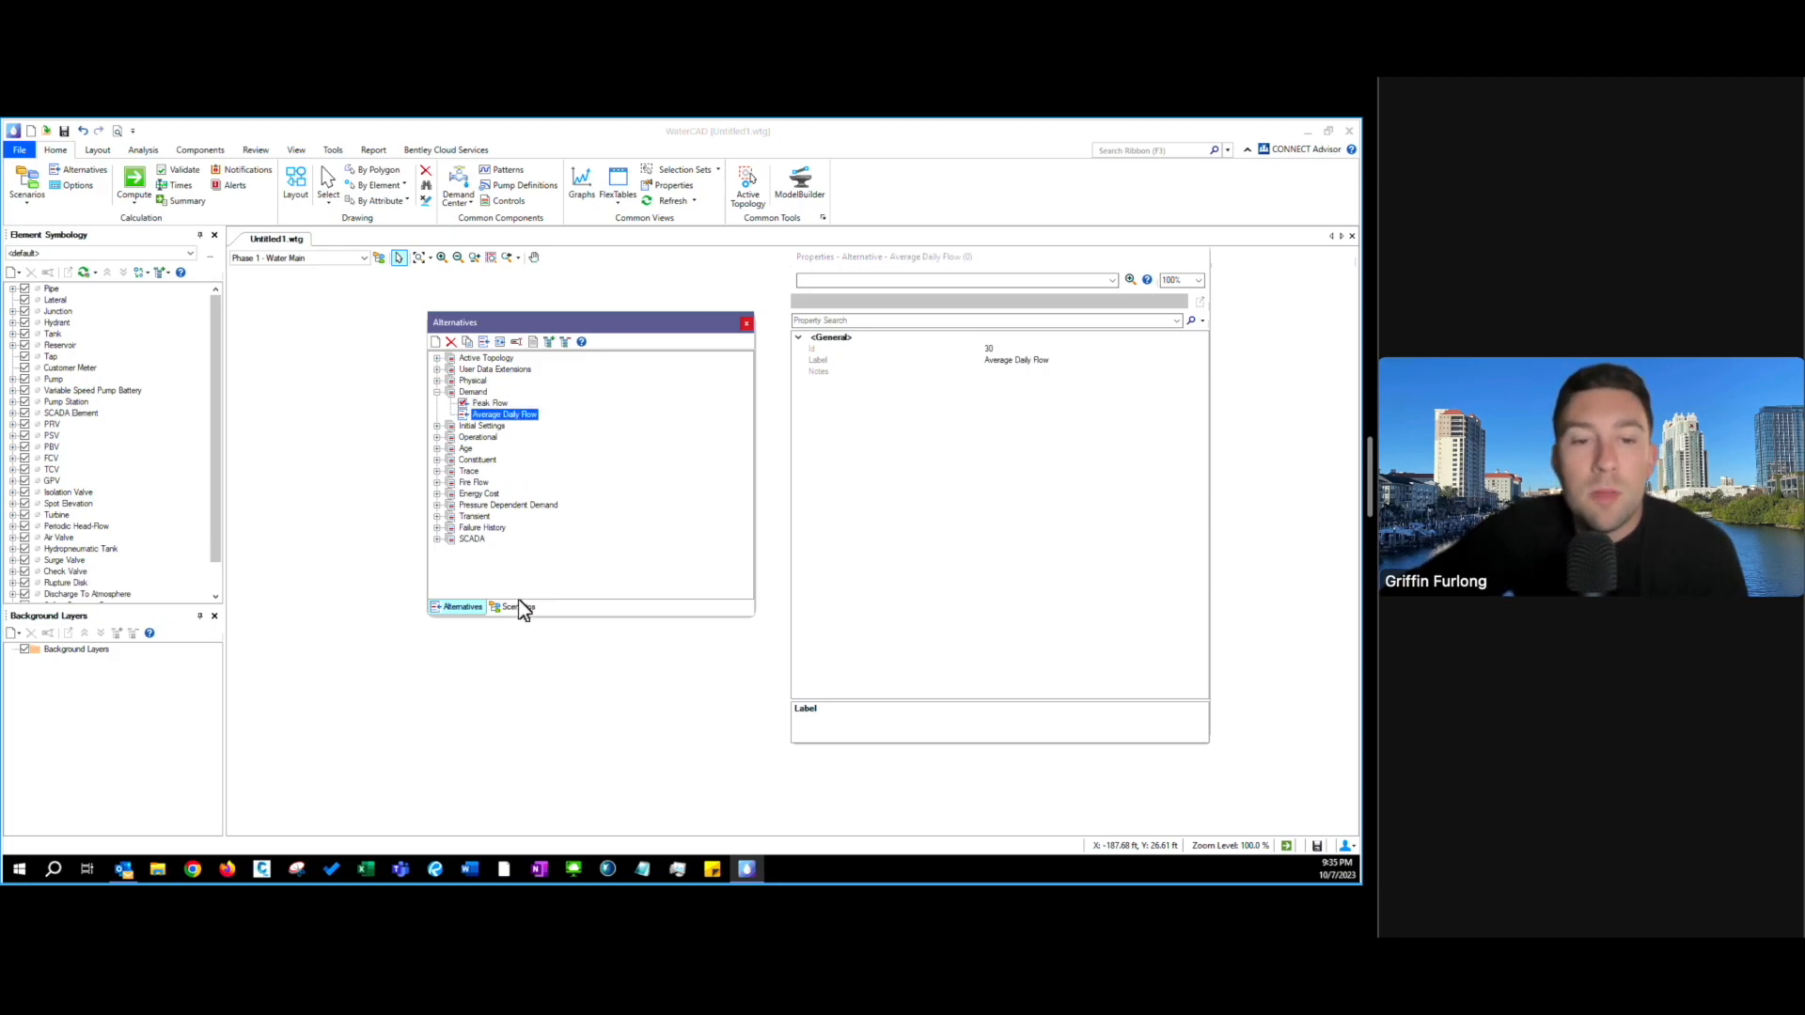
pyautogui.click(486, 393)
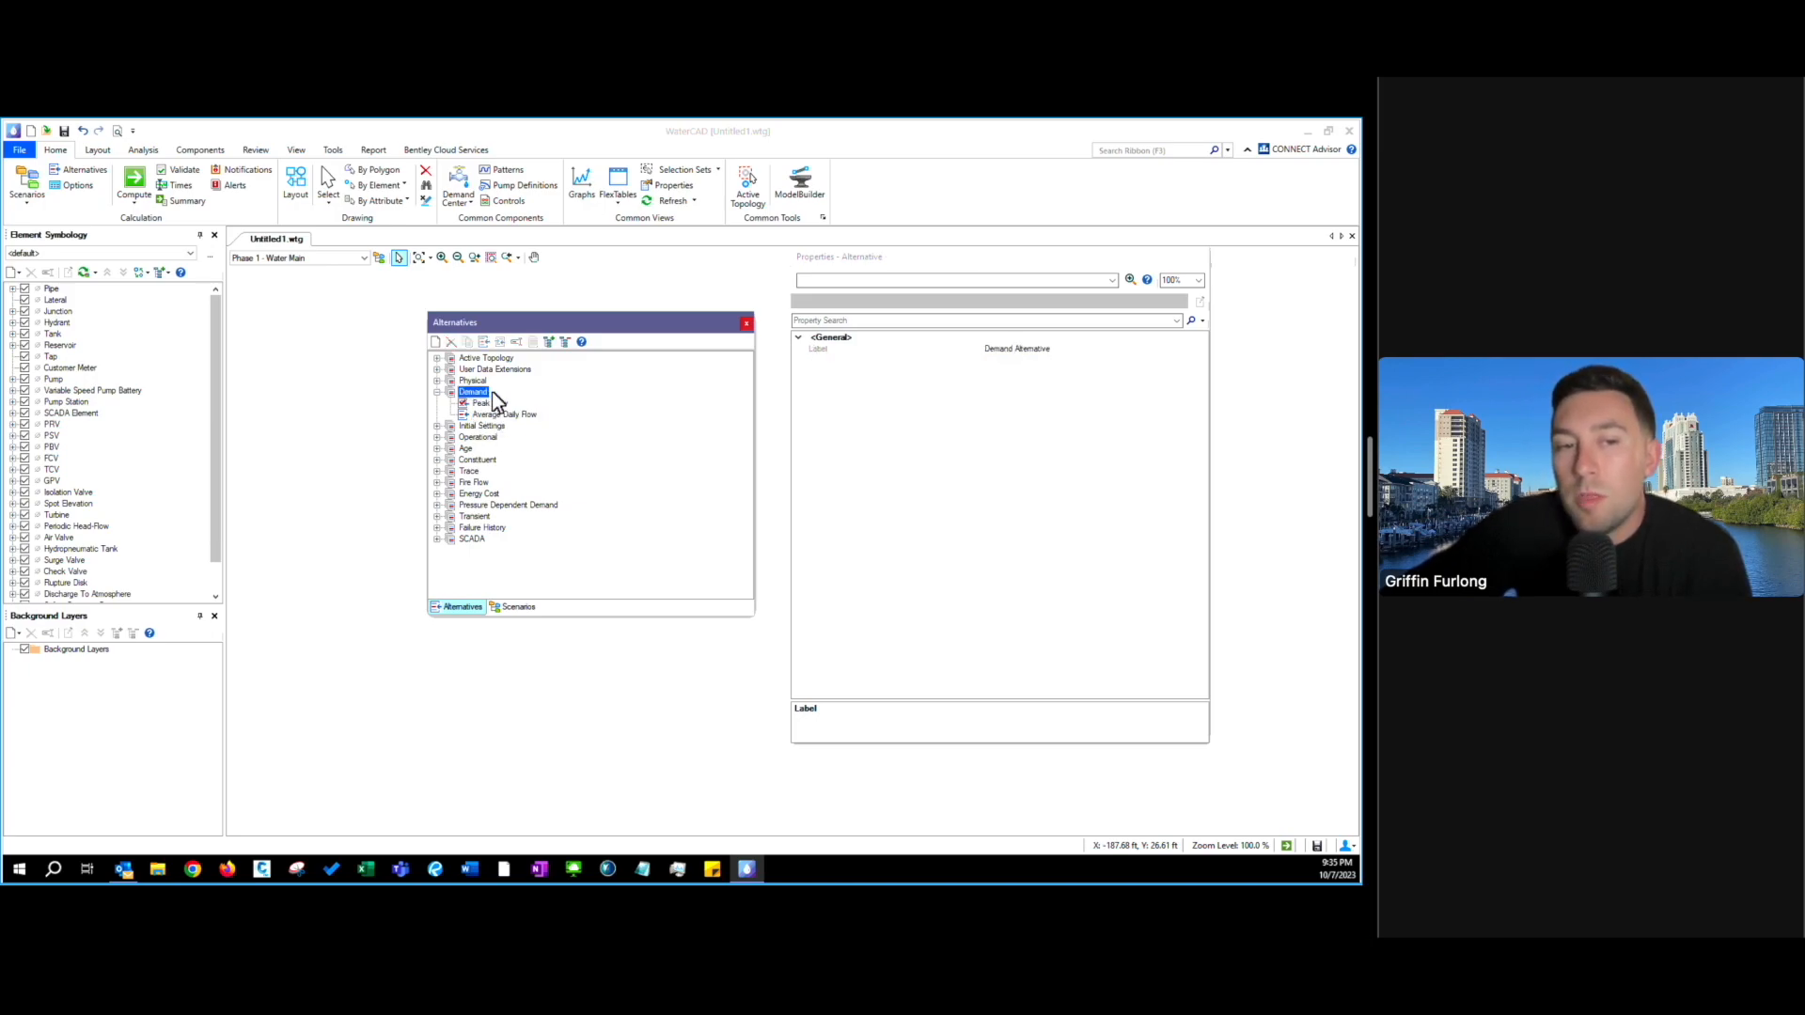
pyautogui.click(436, 393)
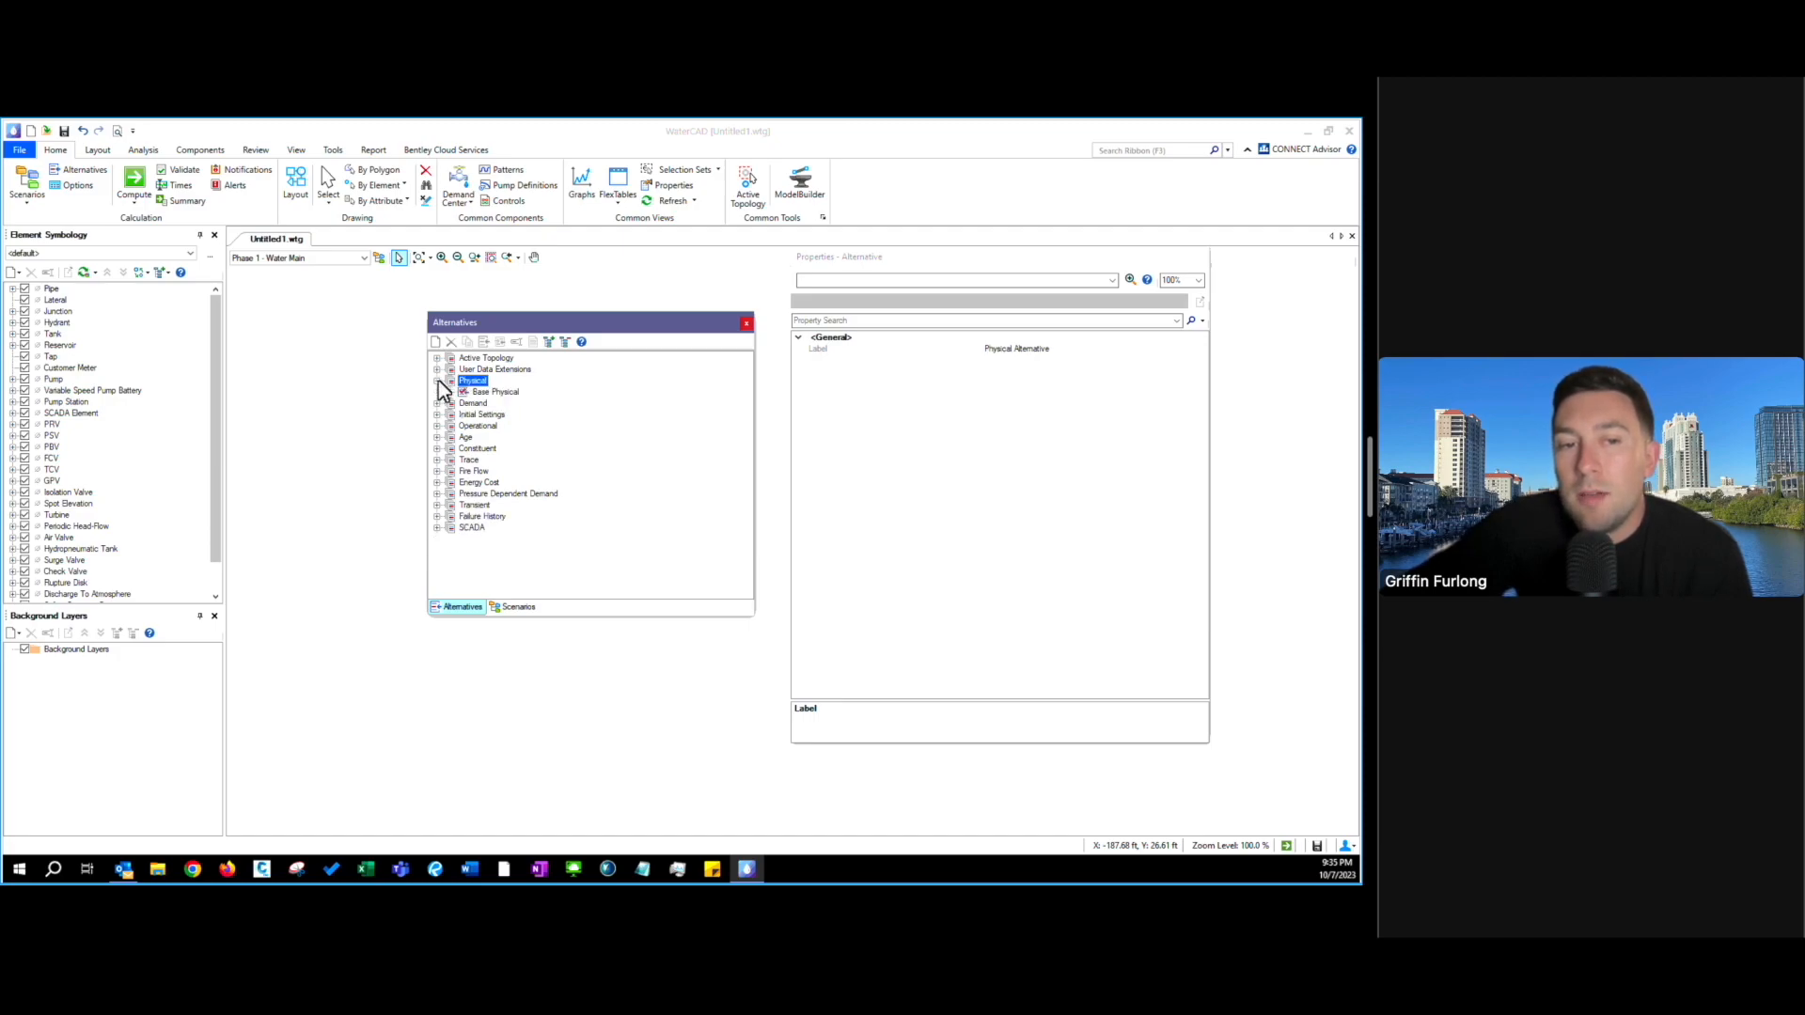
pyautogui.click(437, 380)
pyautogui.click(497, 392)
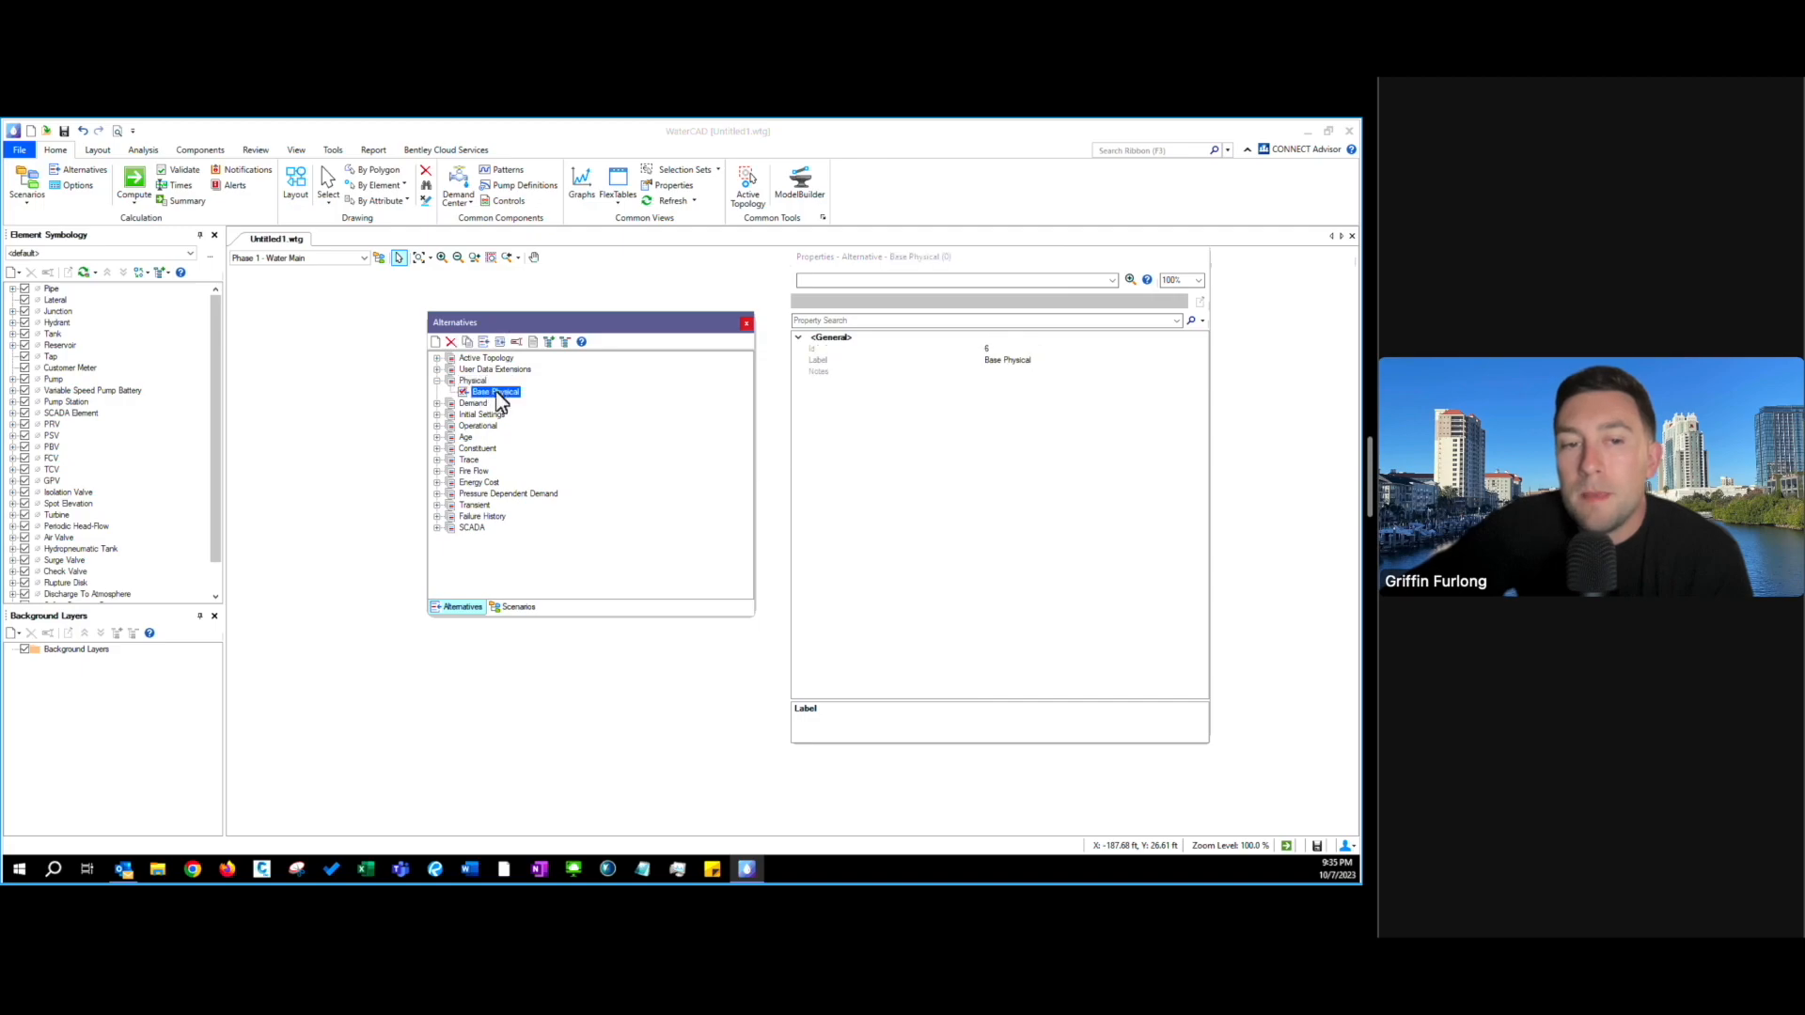
pyautogui.click(476, 381)
pyautogui.rightClick(476, 380)
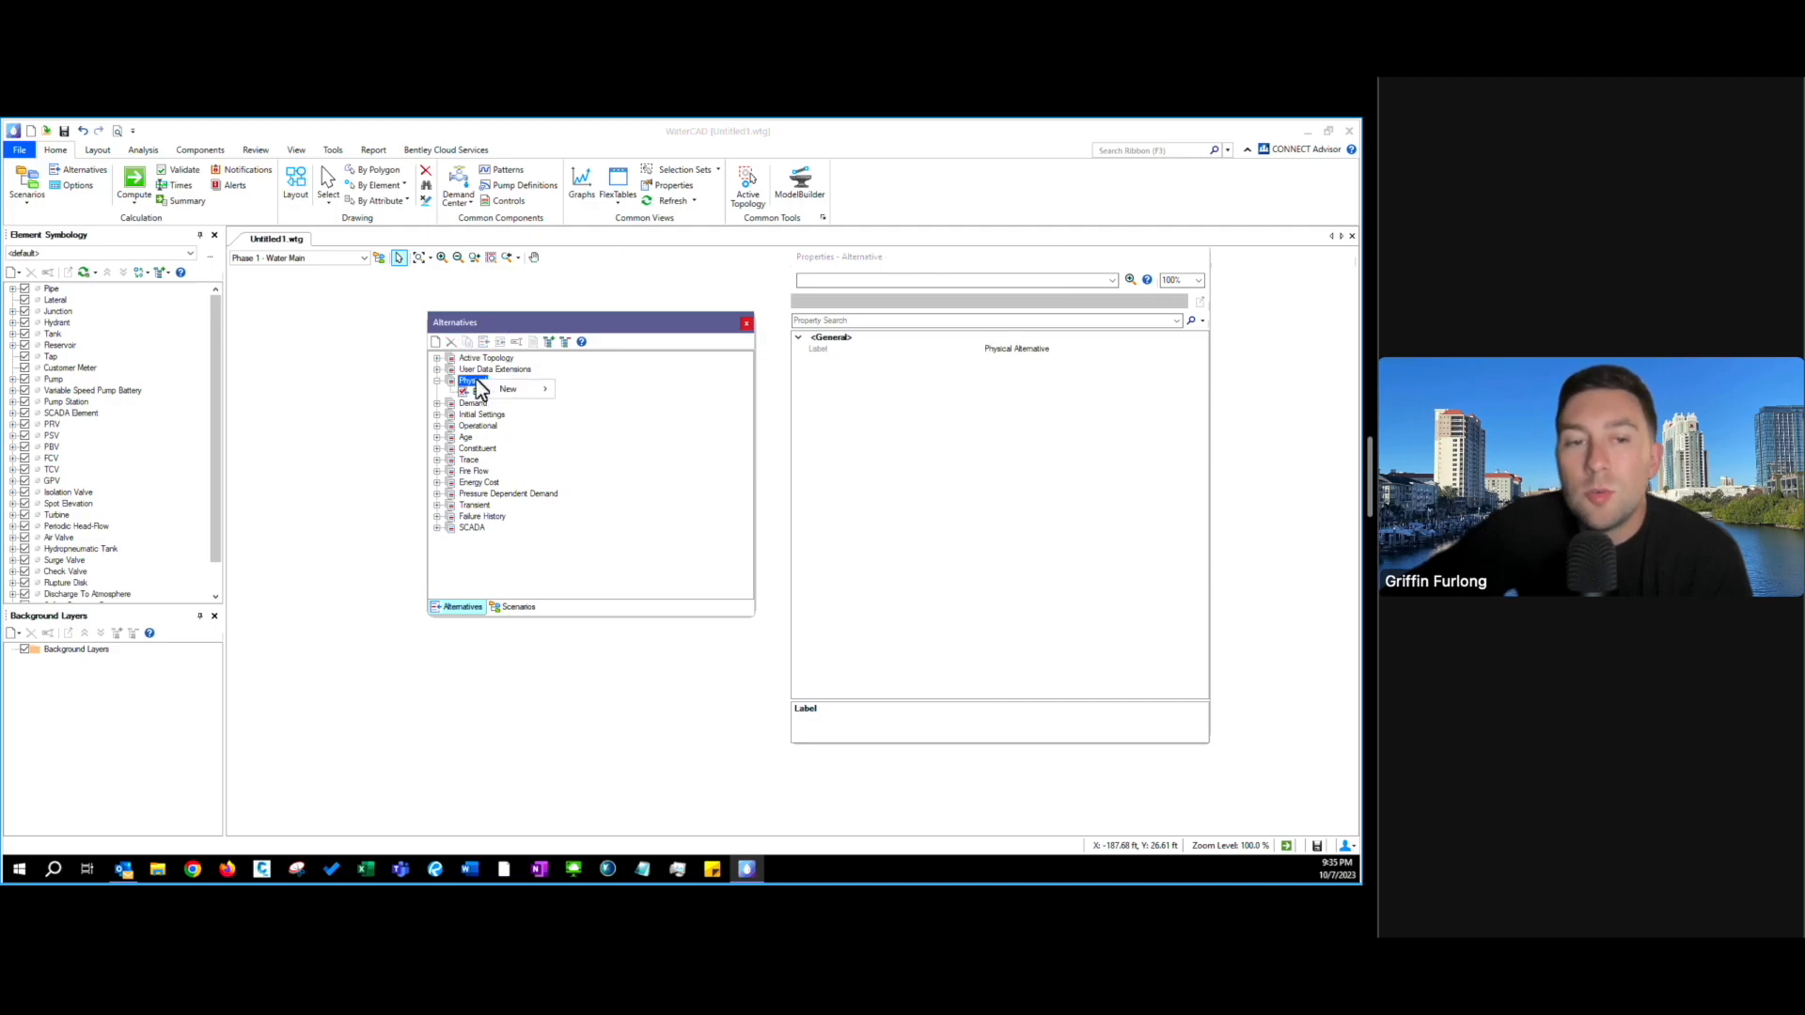
pyautogui.click(611, 414)
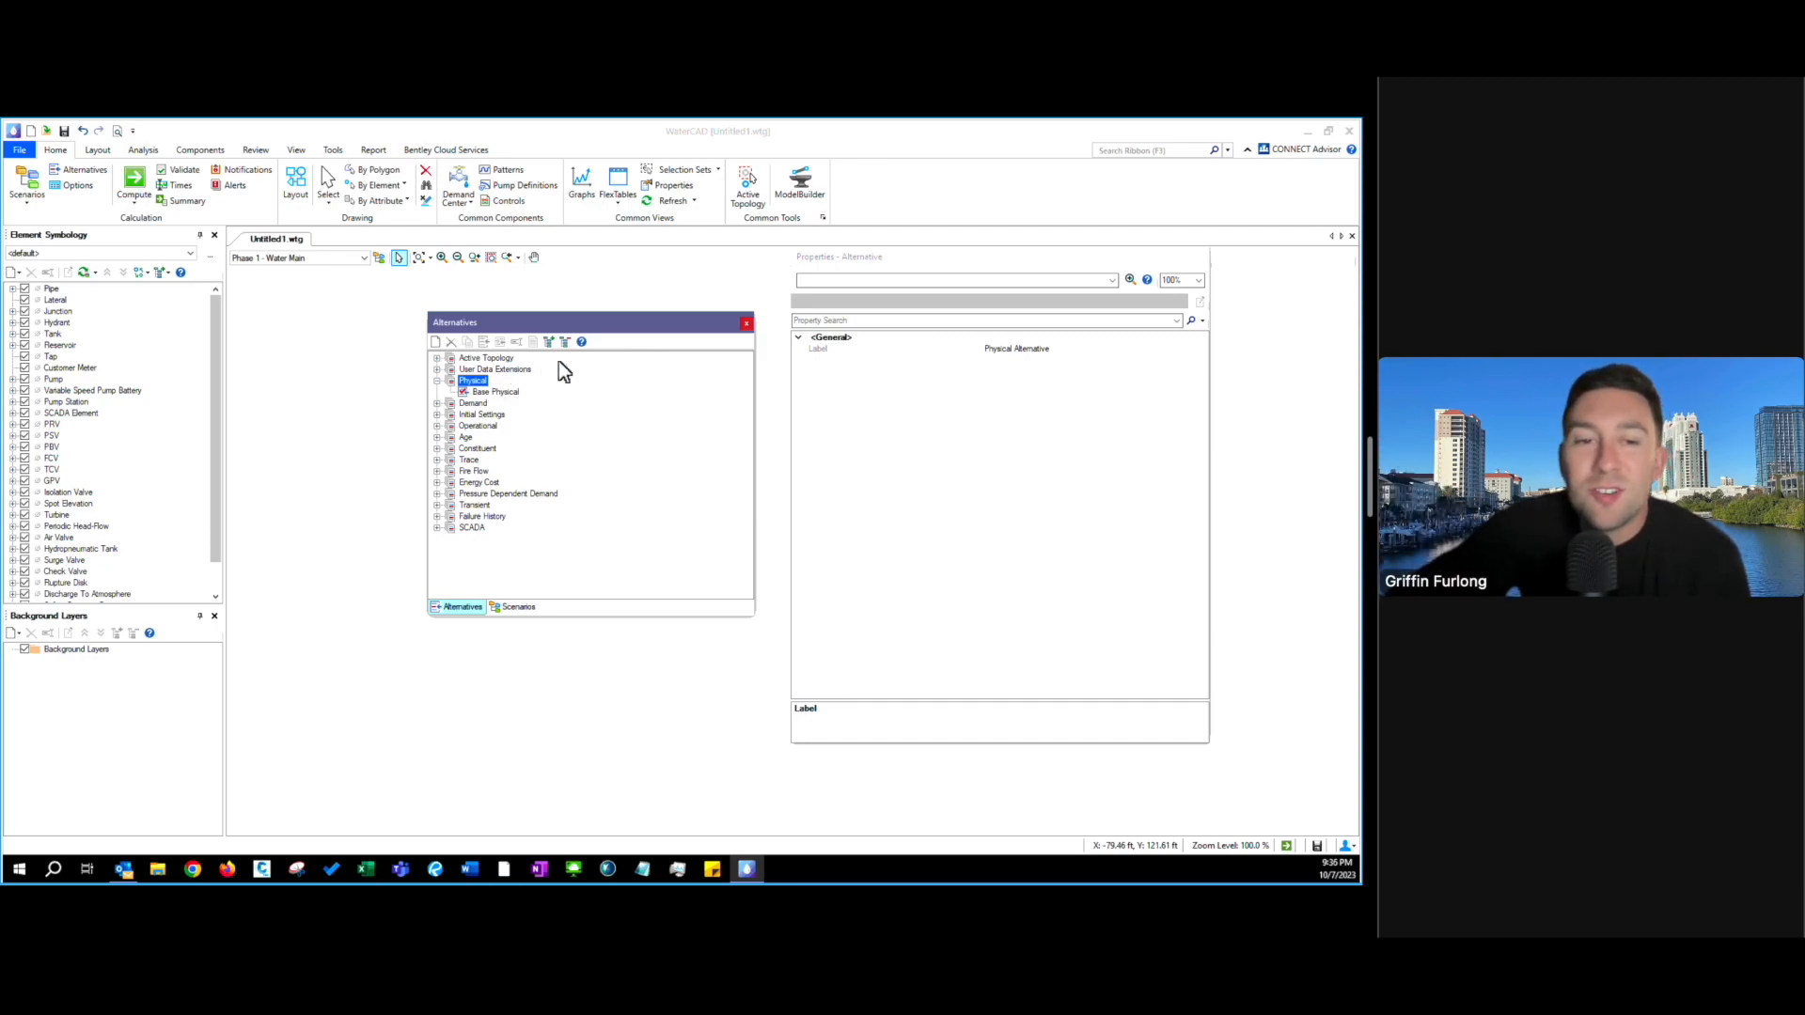
pyautogui.click(436, 381)
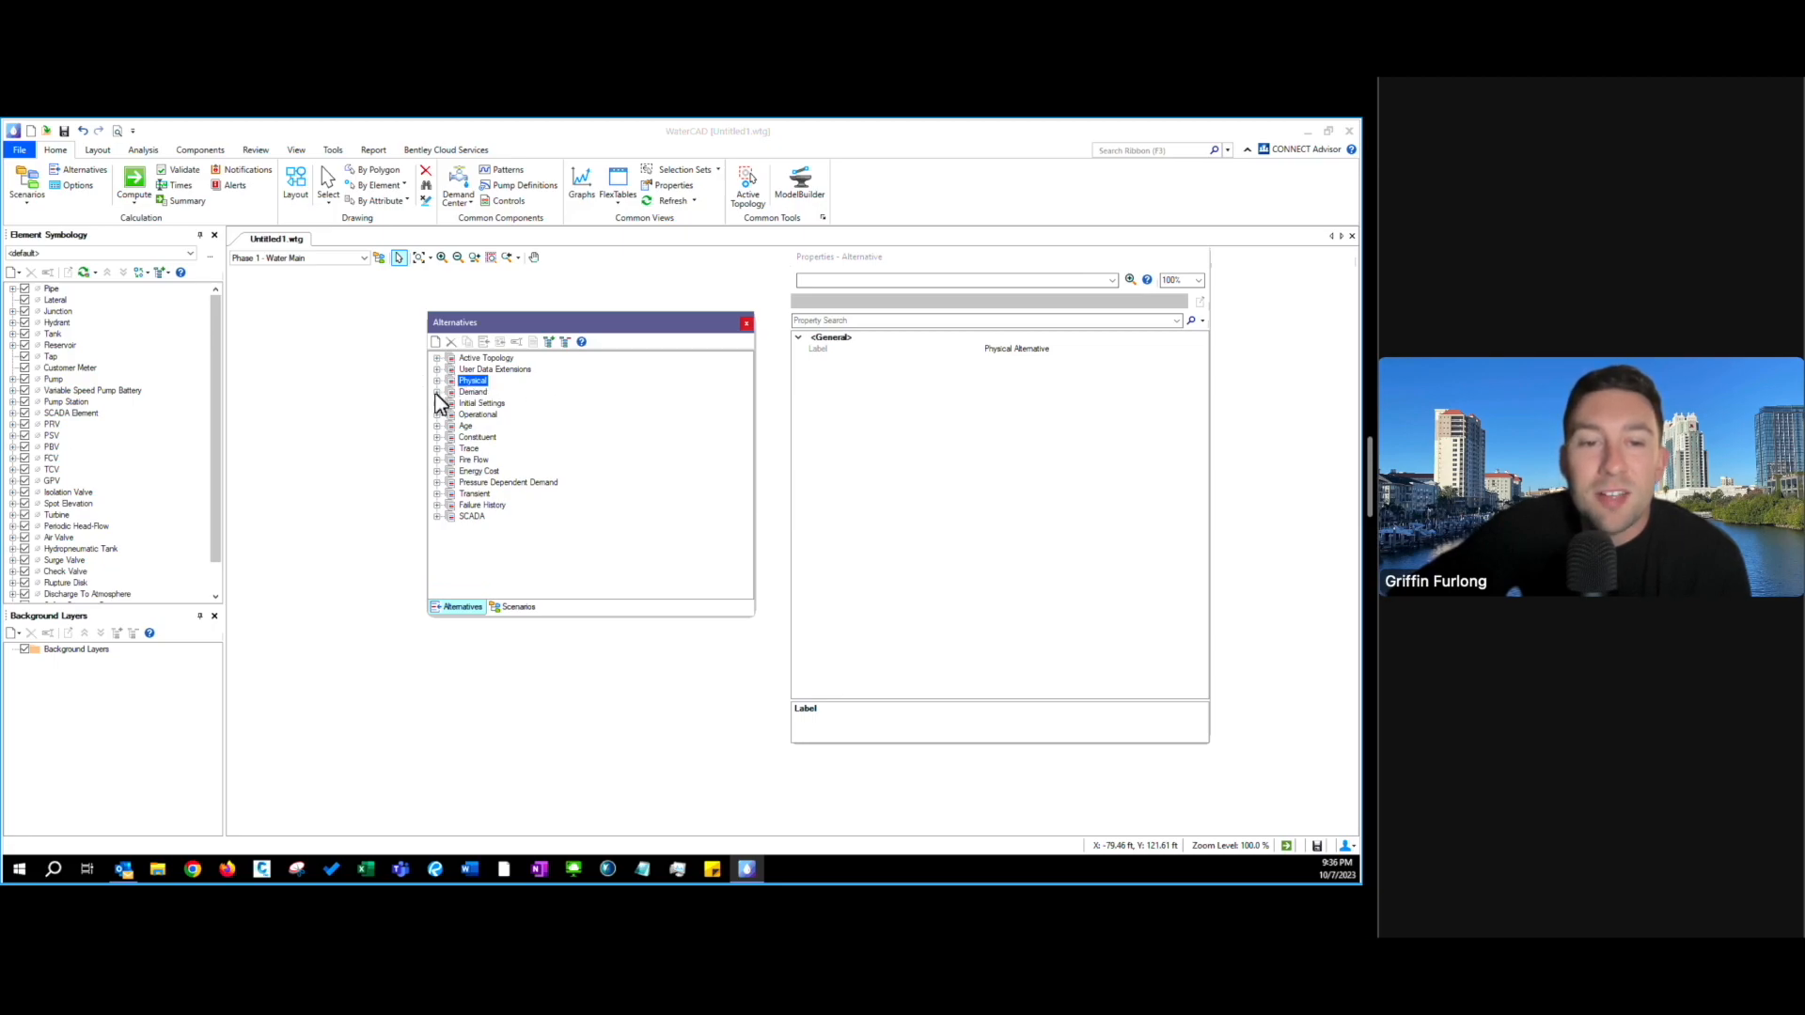
pyautogui.click(436, 392)
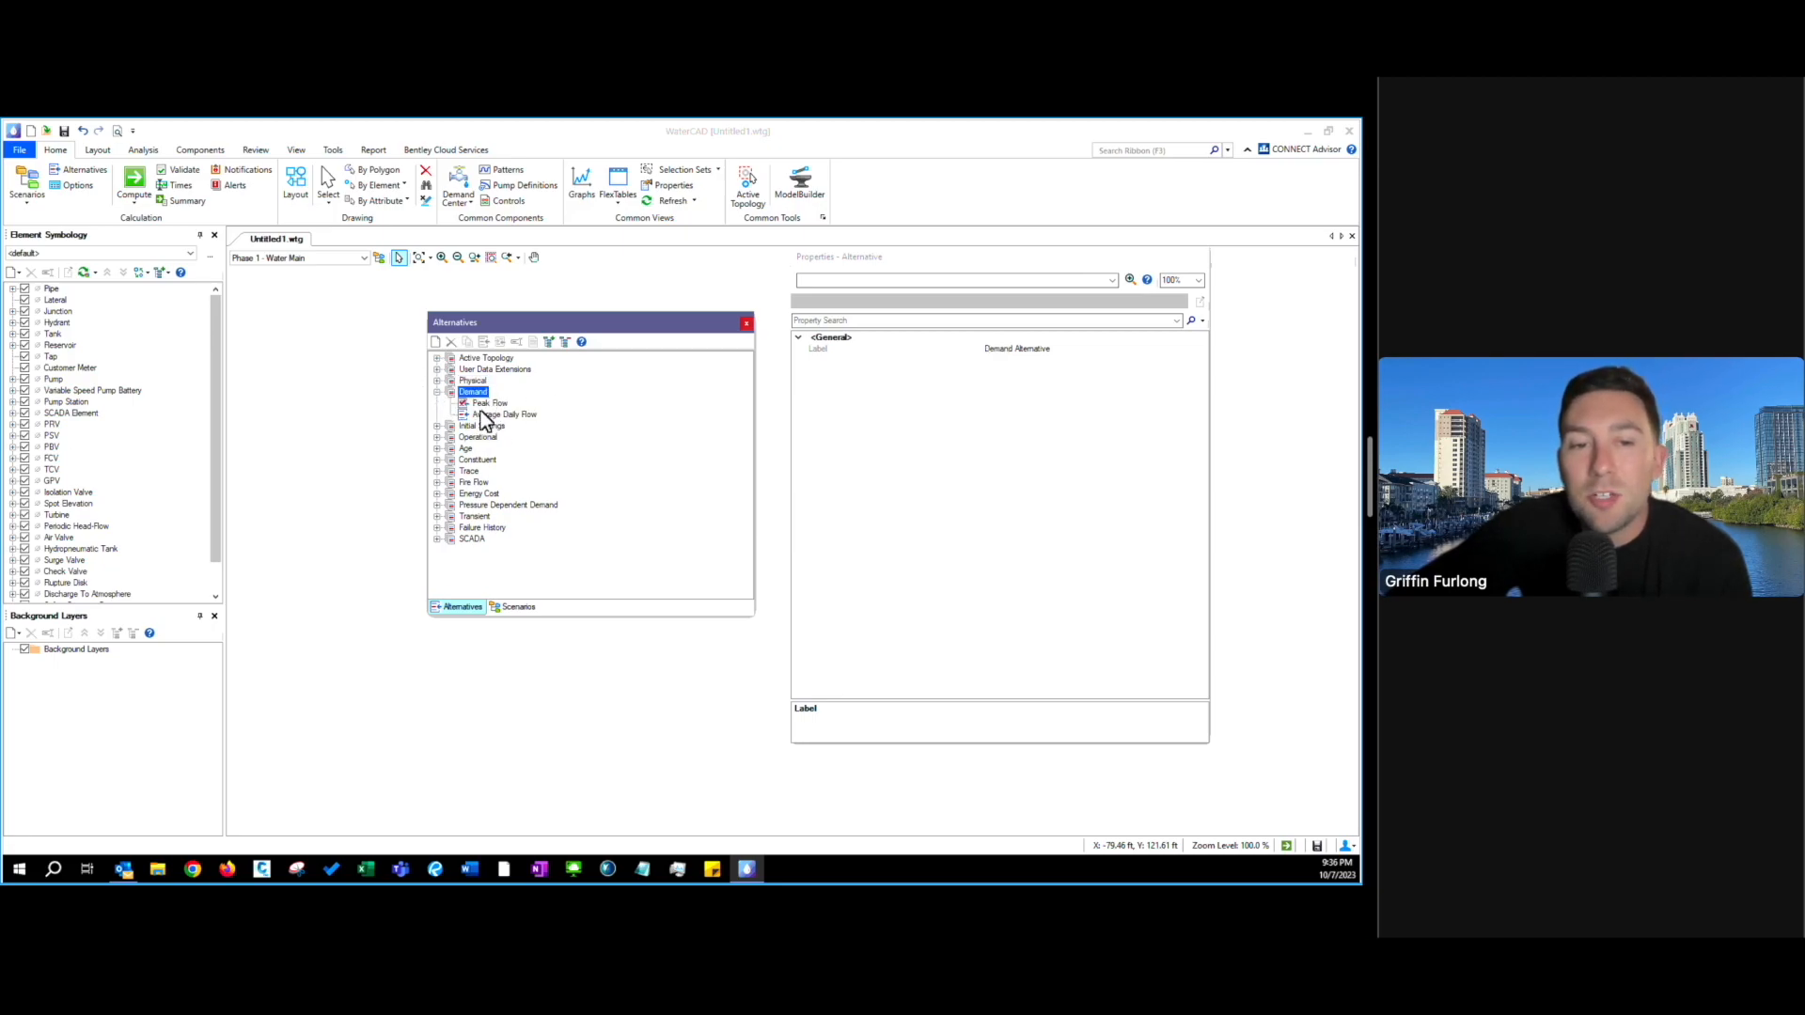
# - Return to the Phase 1 - Water Main scenario and set its Demand alternative to Average Daily Flow
pyautogui.click(514, 608)
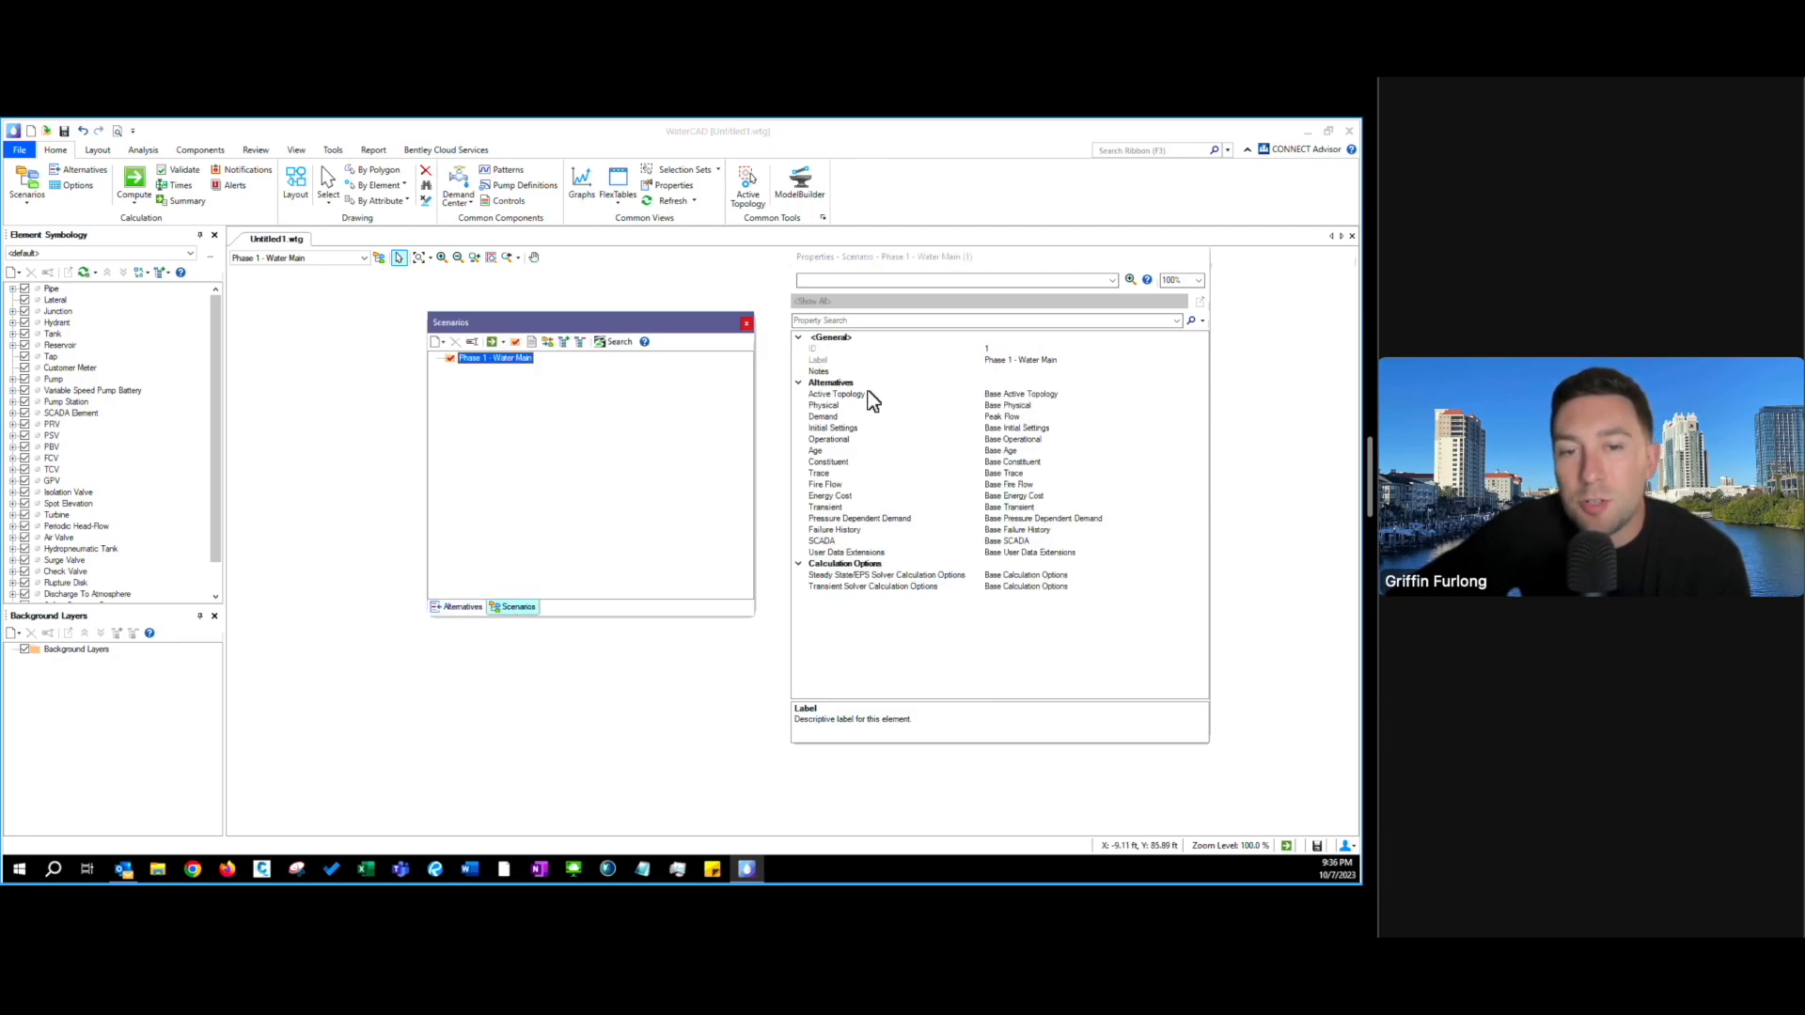
pyautogui.click(833, 419)
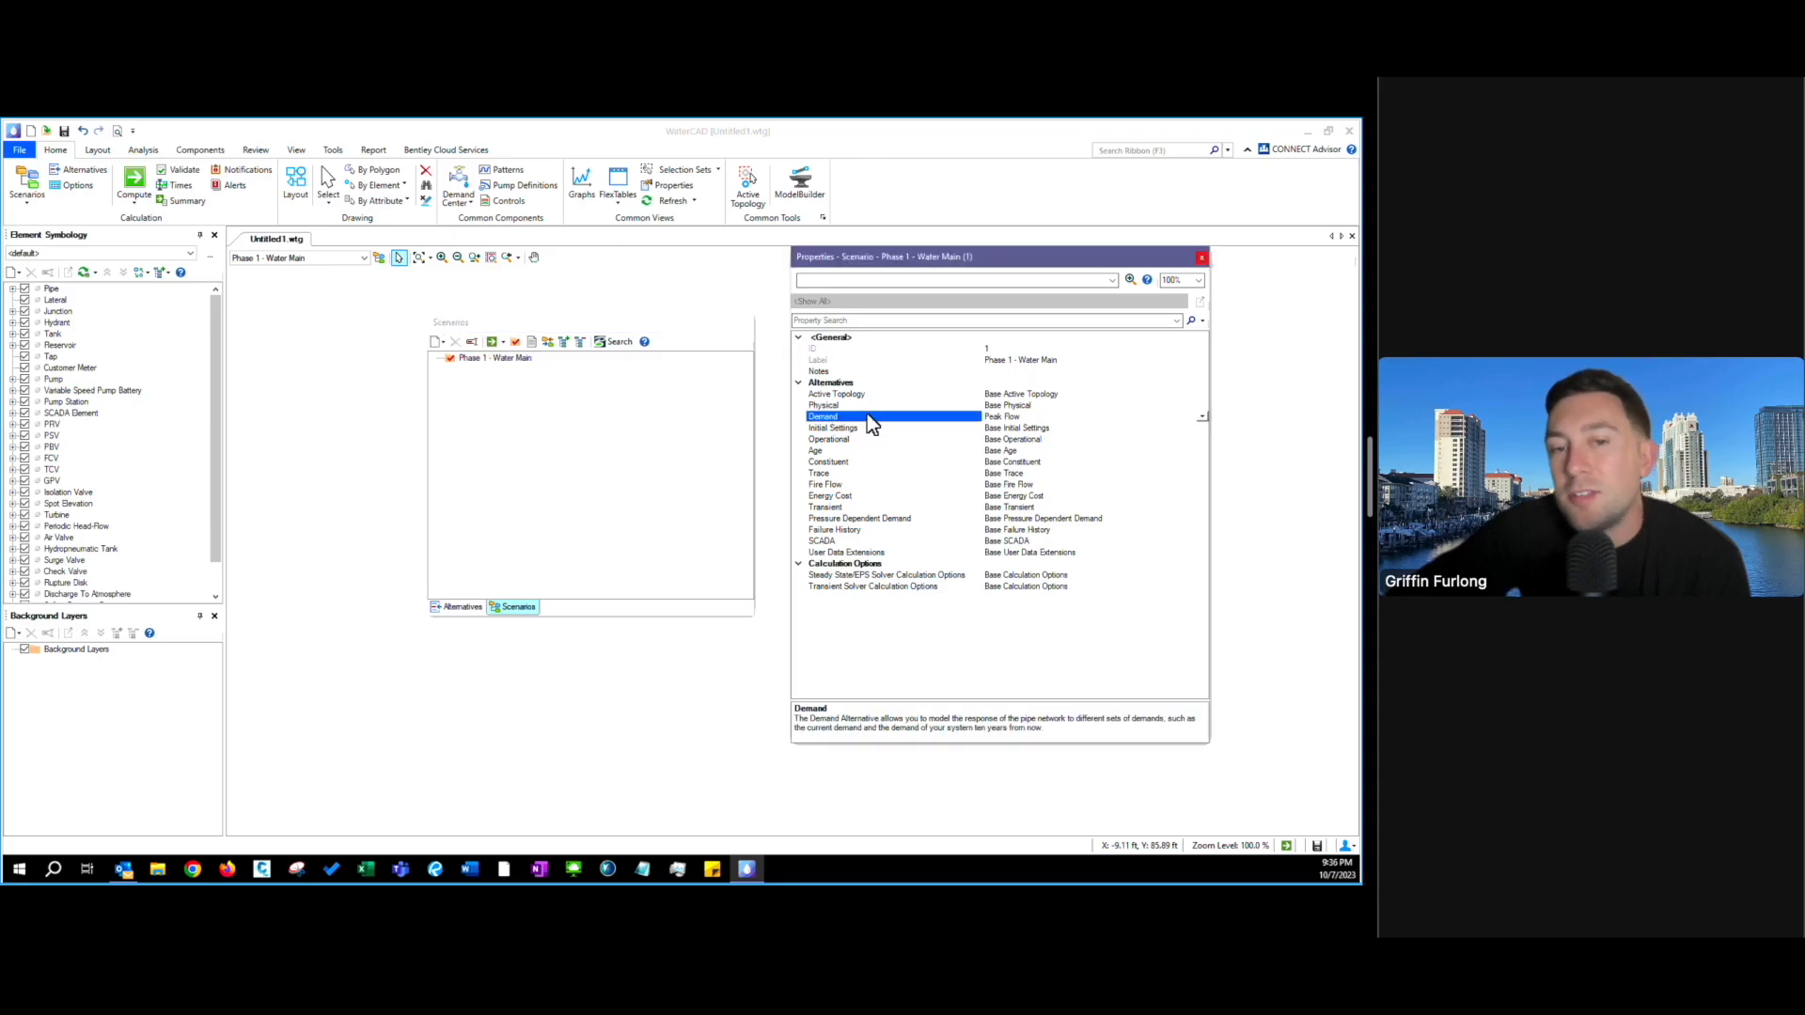
pyautogui.click(1202, 417)
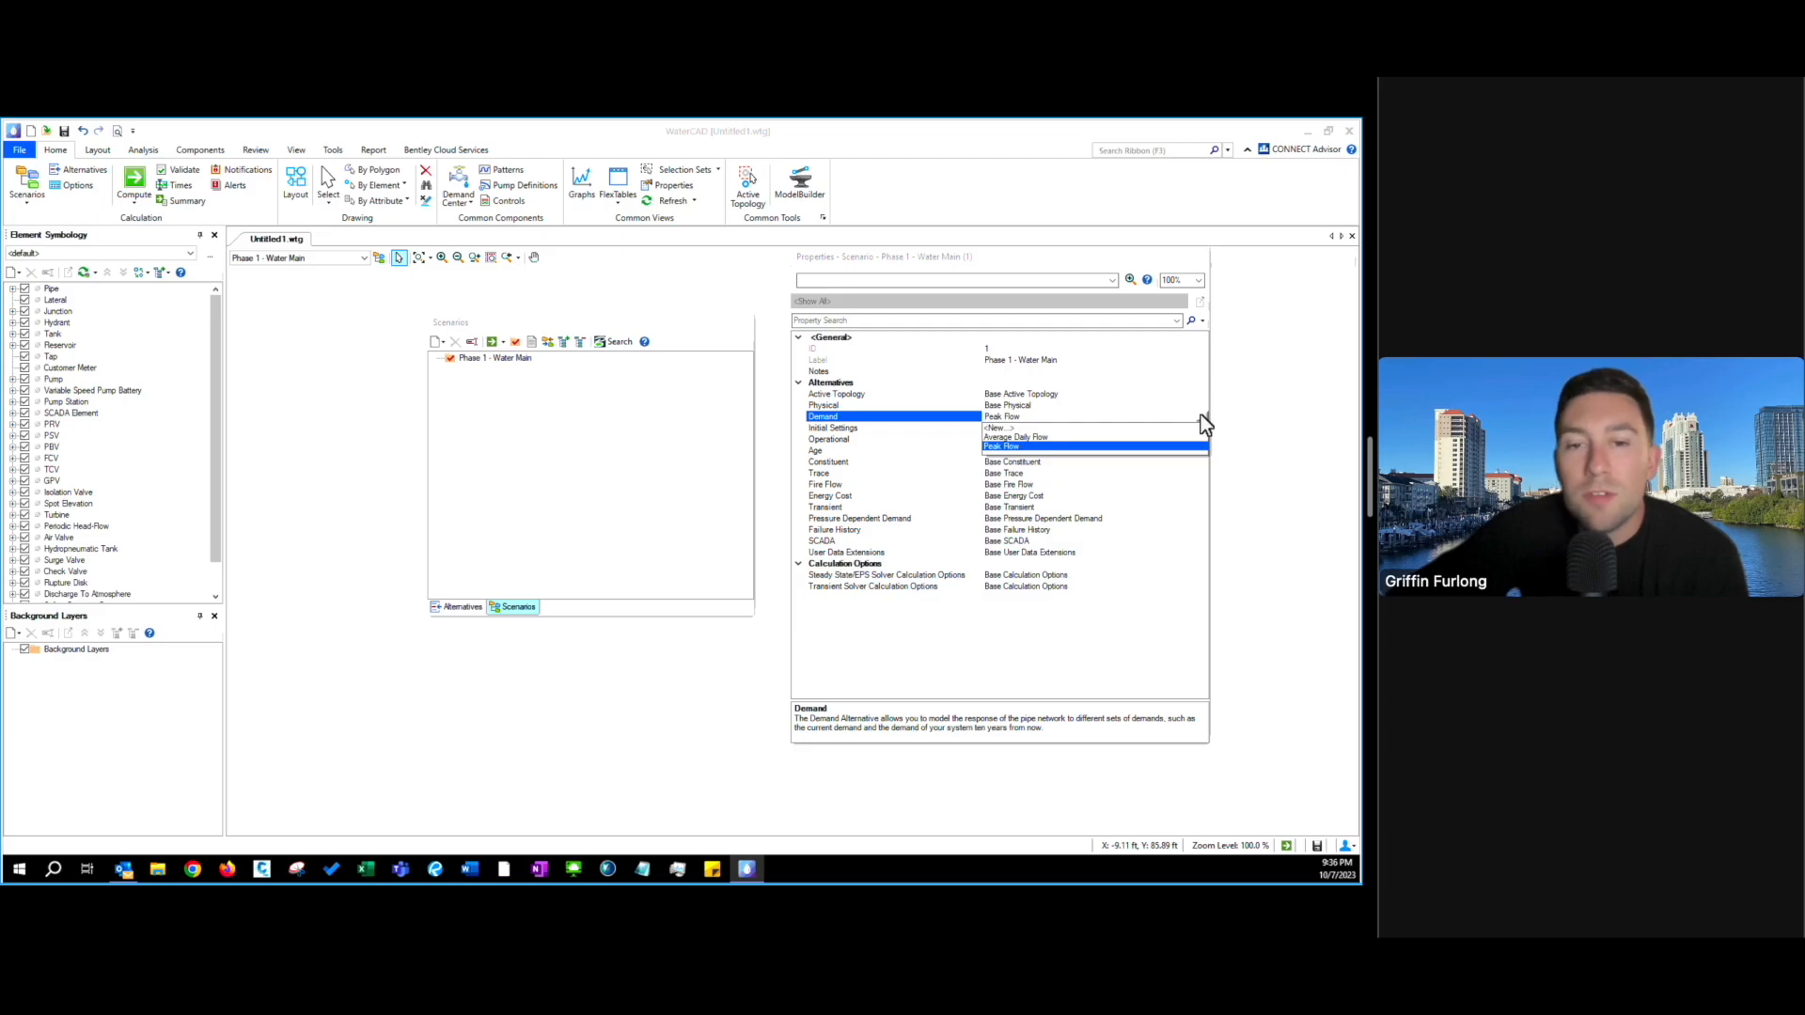
pyautogui.click(1015, 437)
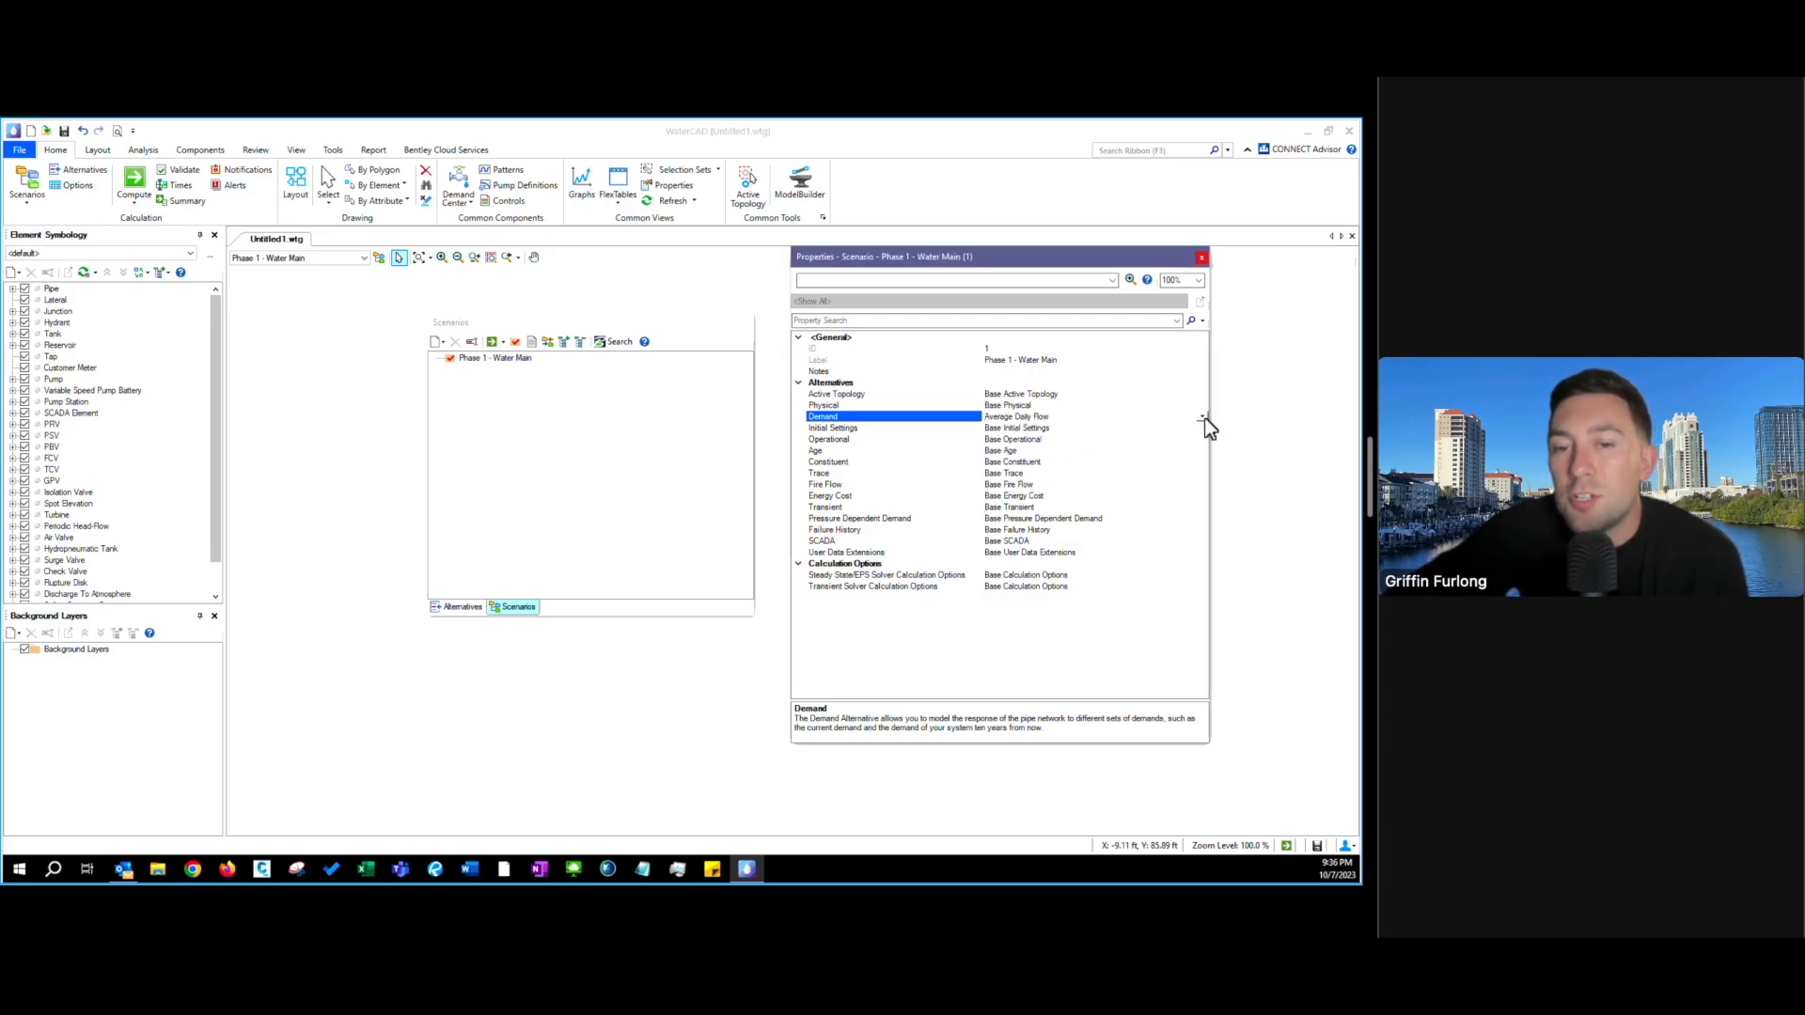
# - Set the Phase 1 - Water Main scenario's Demand alternative to Peak Flow and close the scenario windows
pyautogui.click(1203, 418)
pyautogui.click(1016, 451)
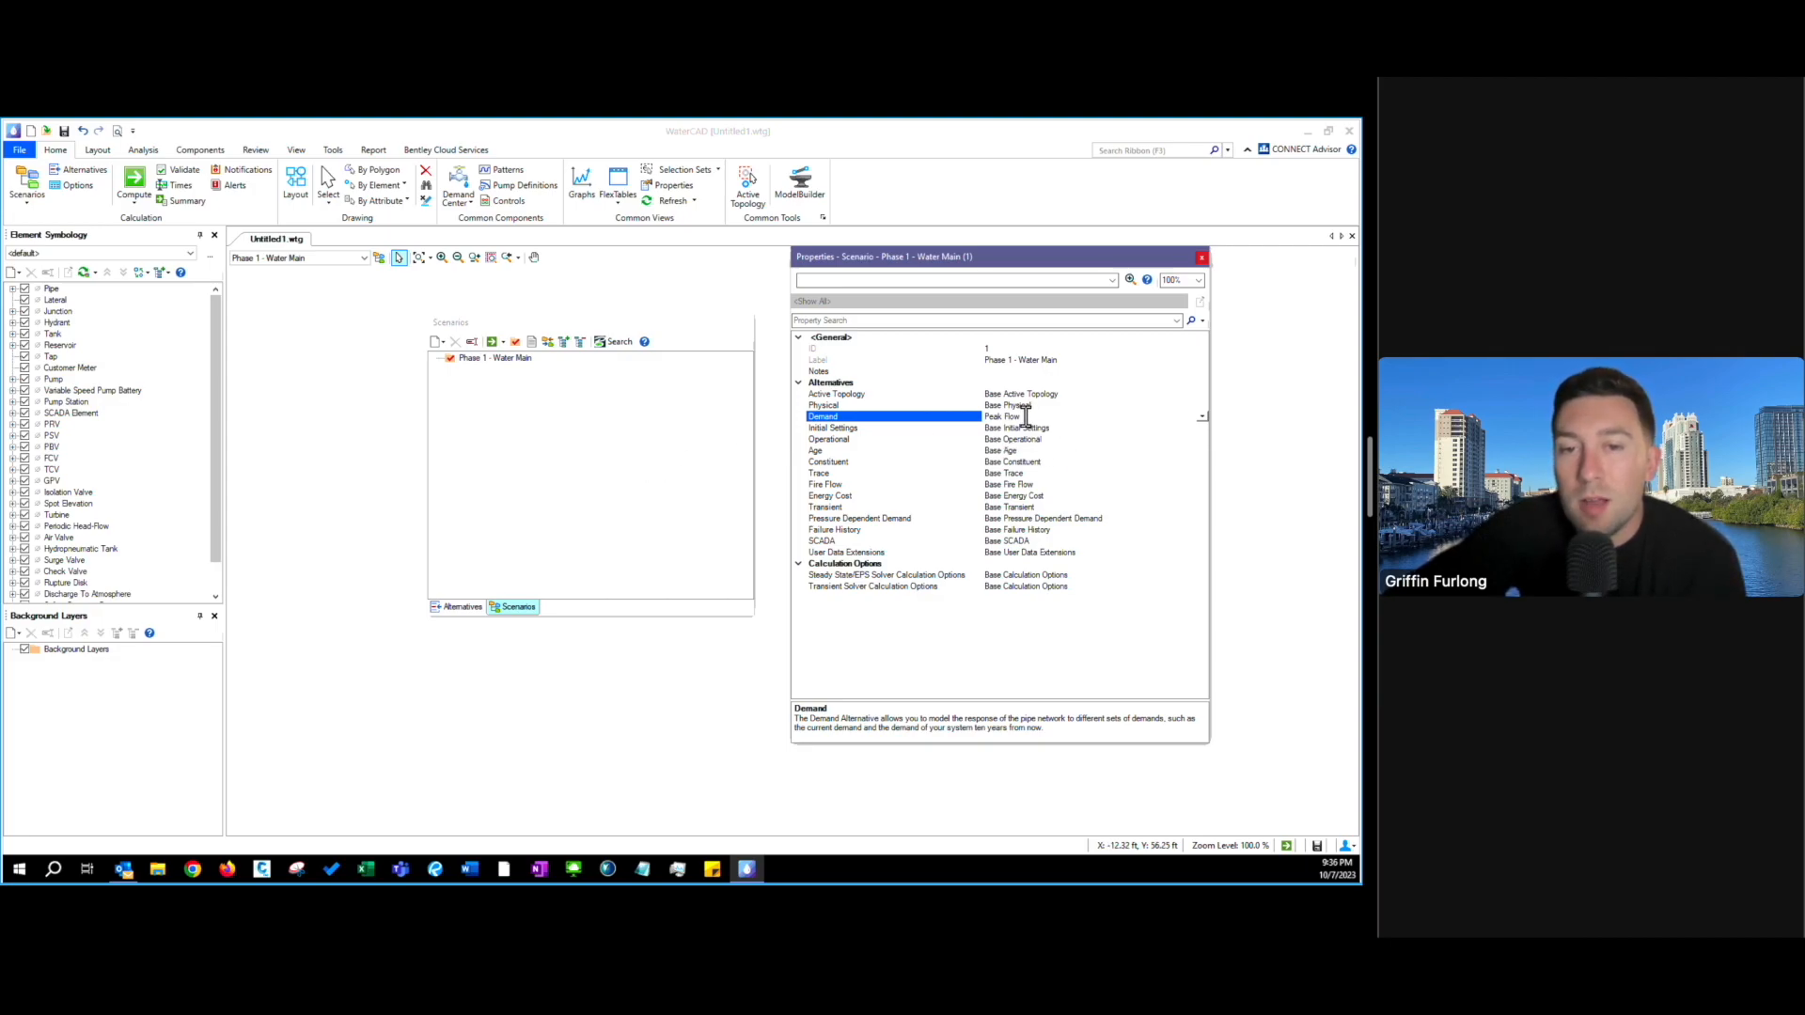
pyautogui.click(1202, 256)
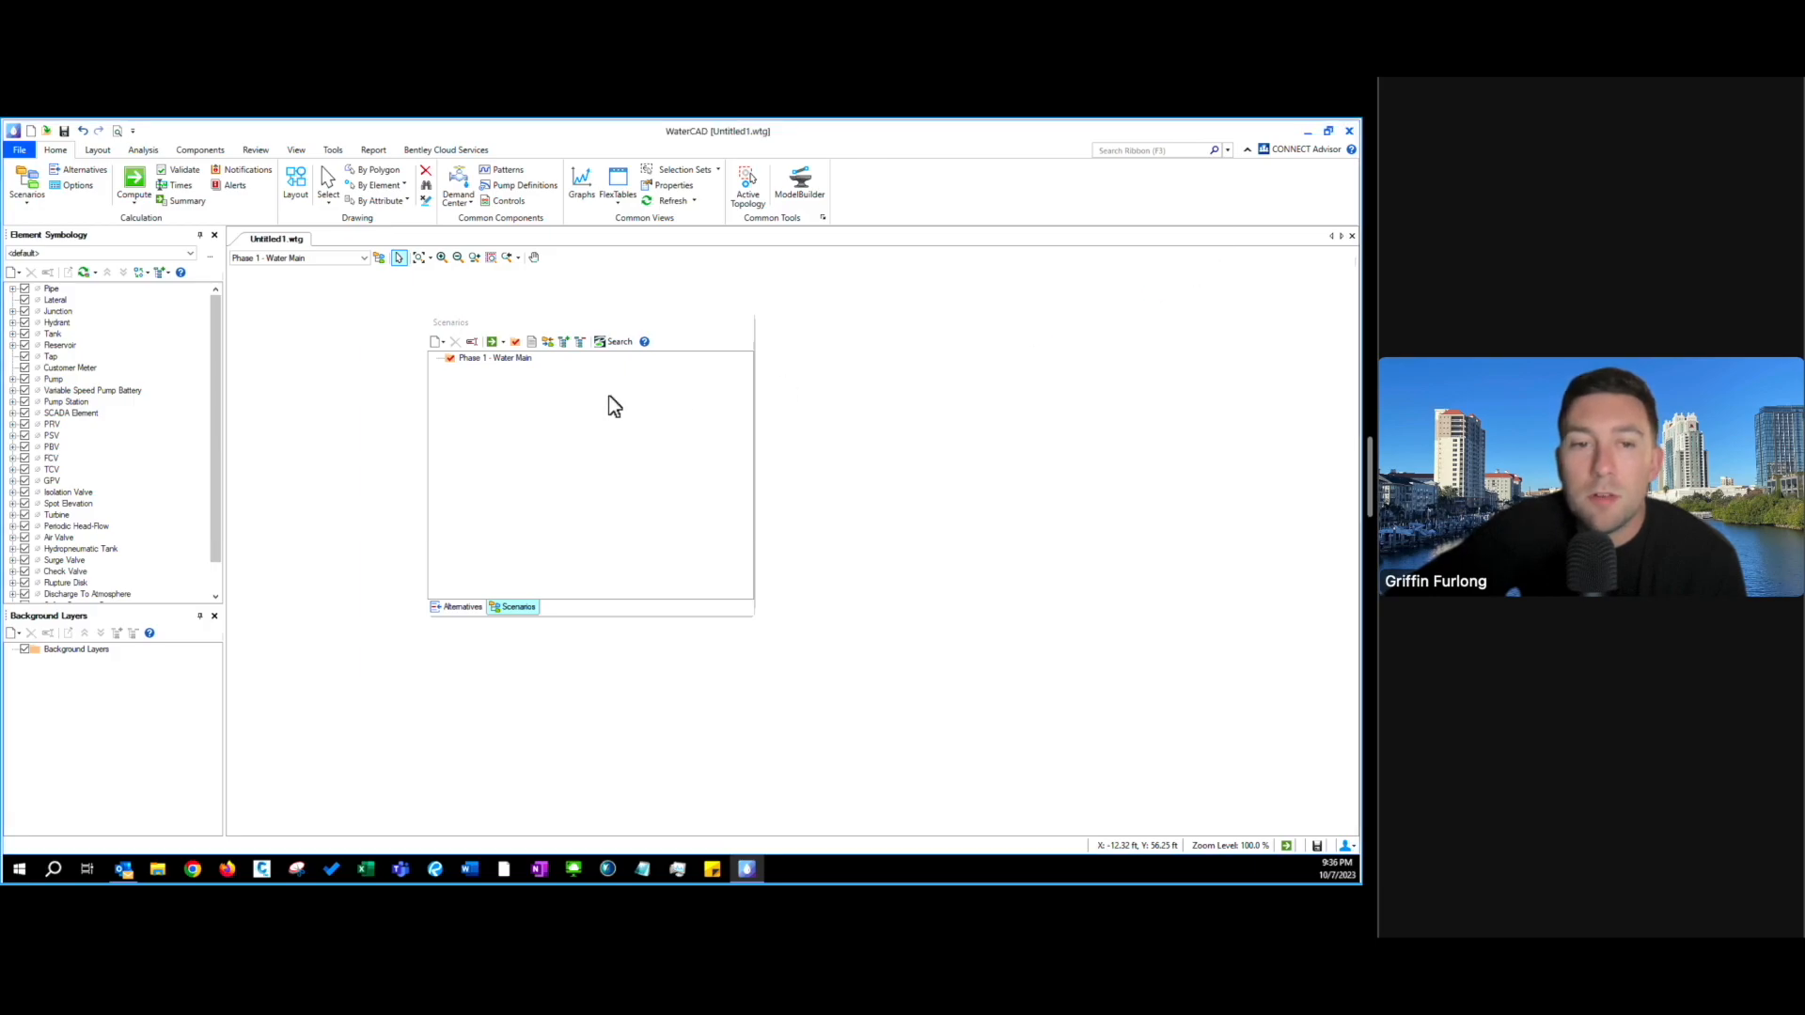
pyautogui.click(745, 322)
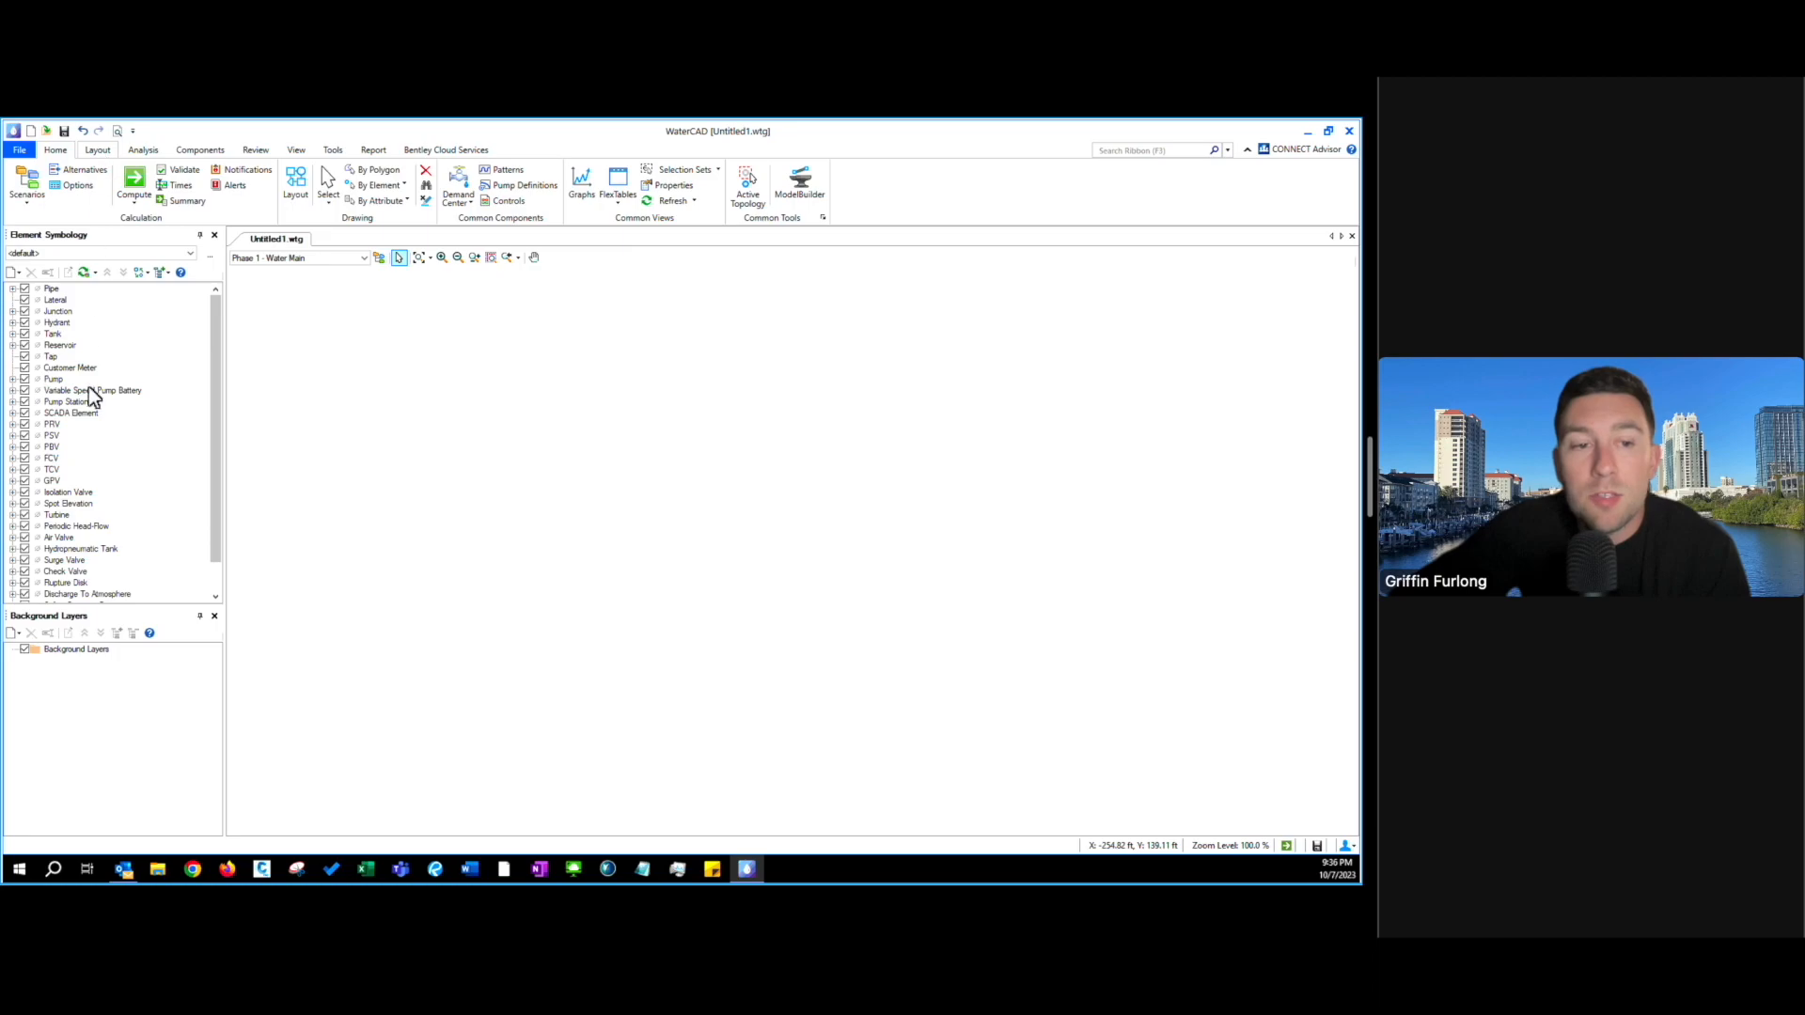
# - Add a new Bing Map background layer aligned by 1 Control Point at latitude, longitude 28.20498, -82.61232
pyautogui.rightClick(73, 652)
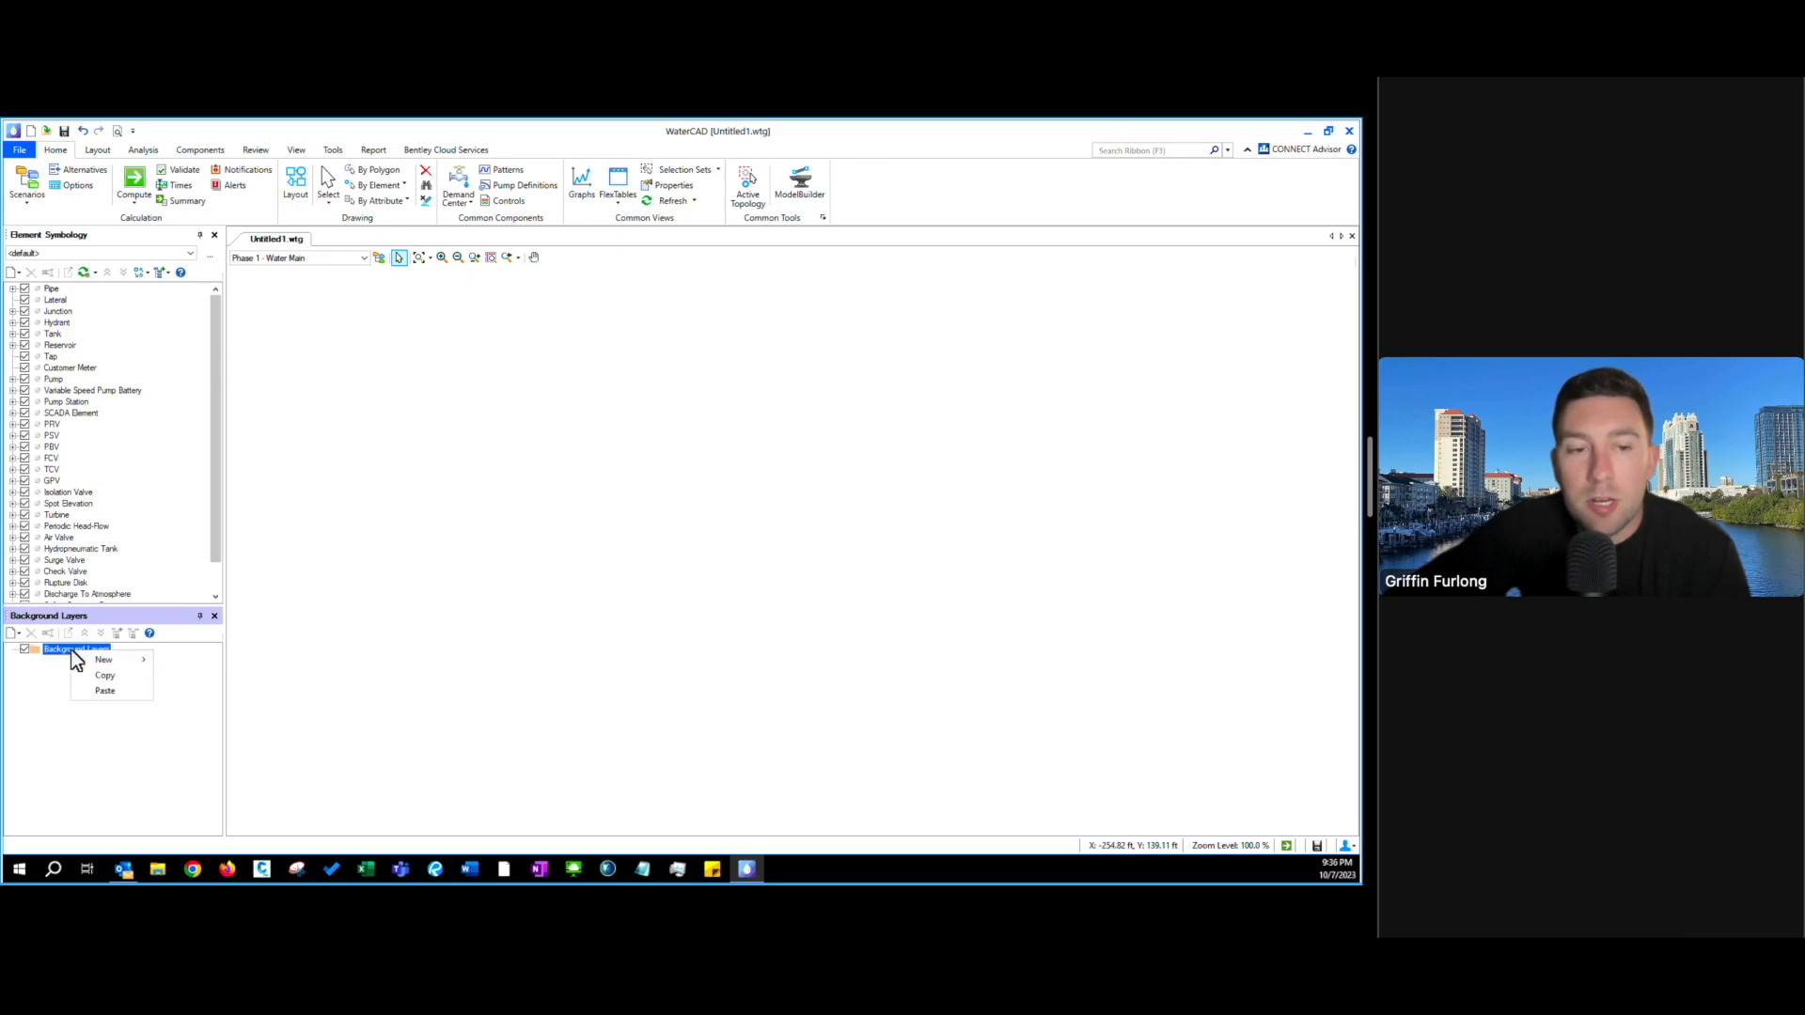
pyautogui.moveTo(107, 663)
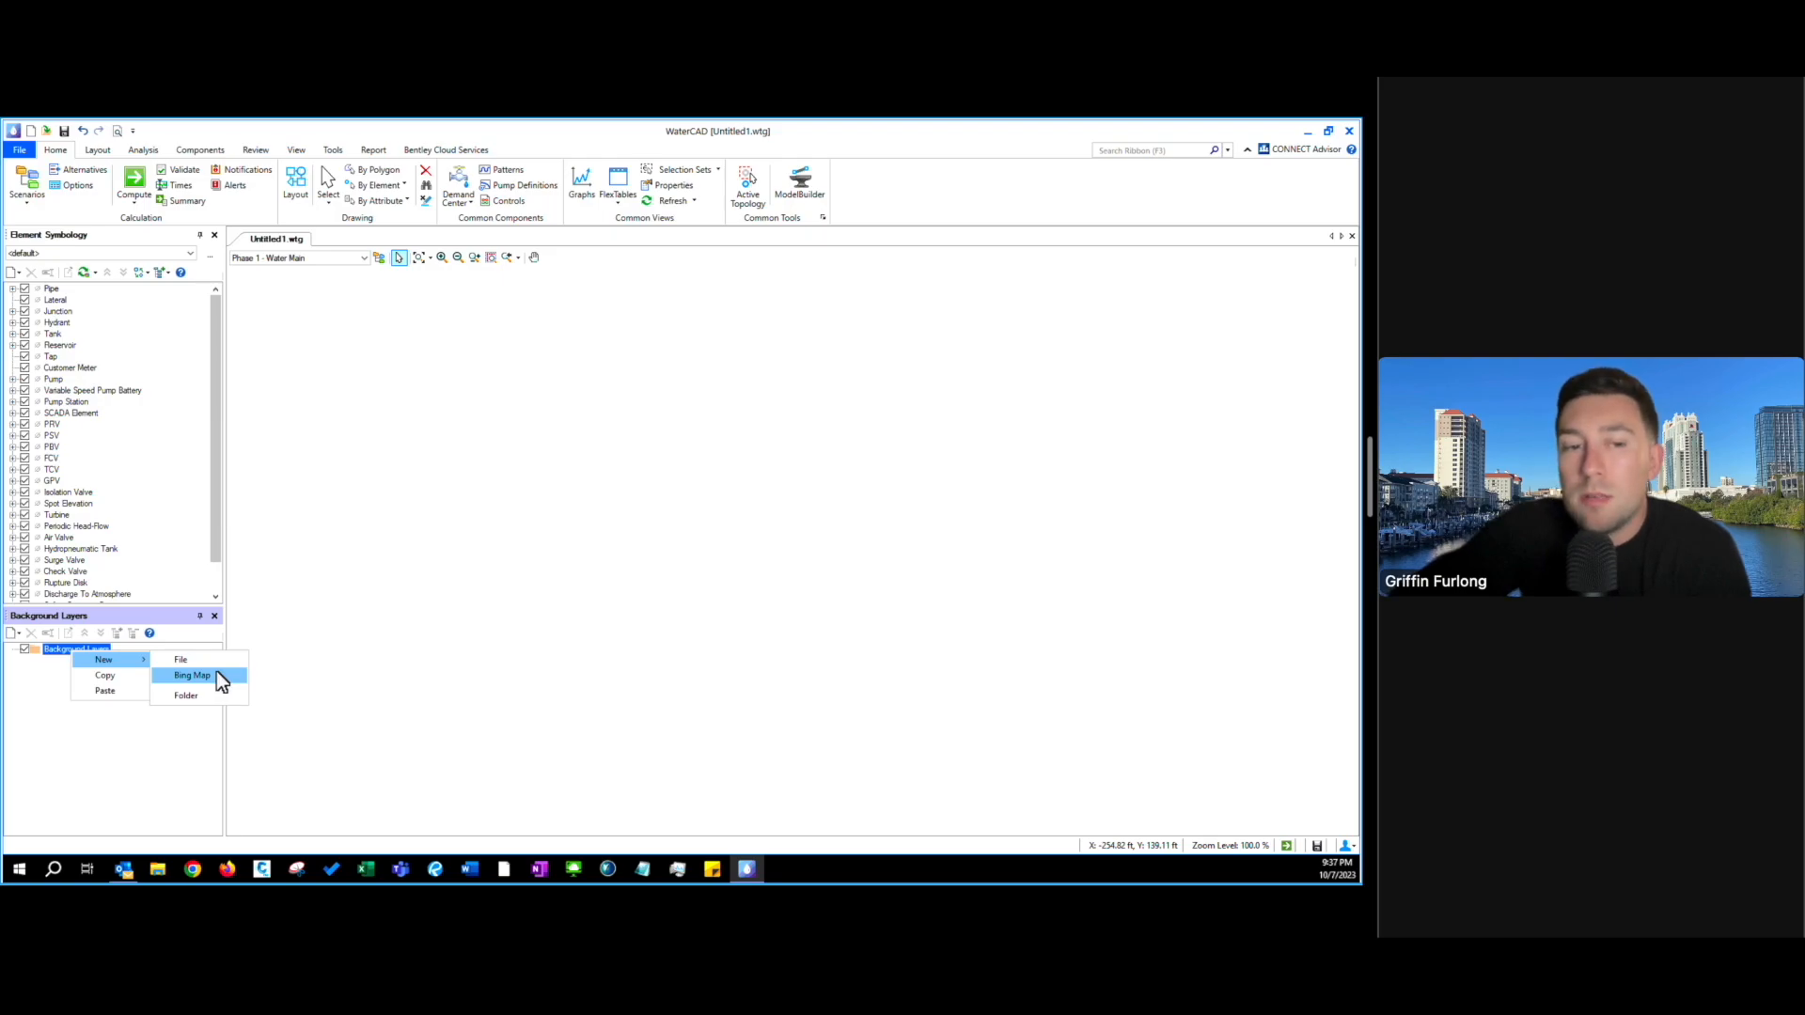
pyautogui.click(192, 674)
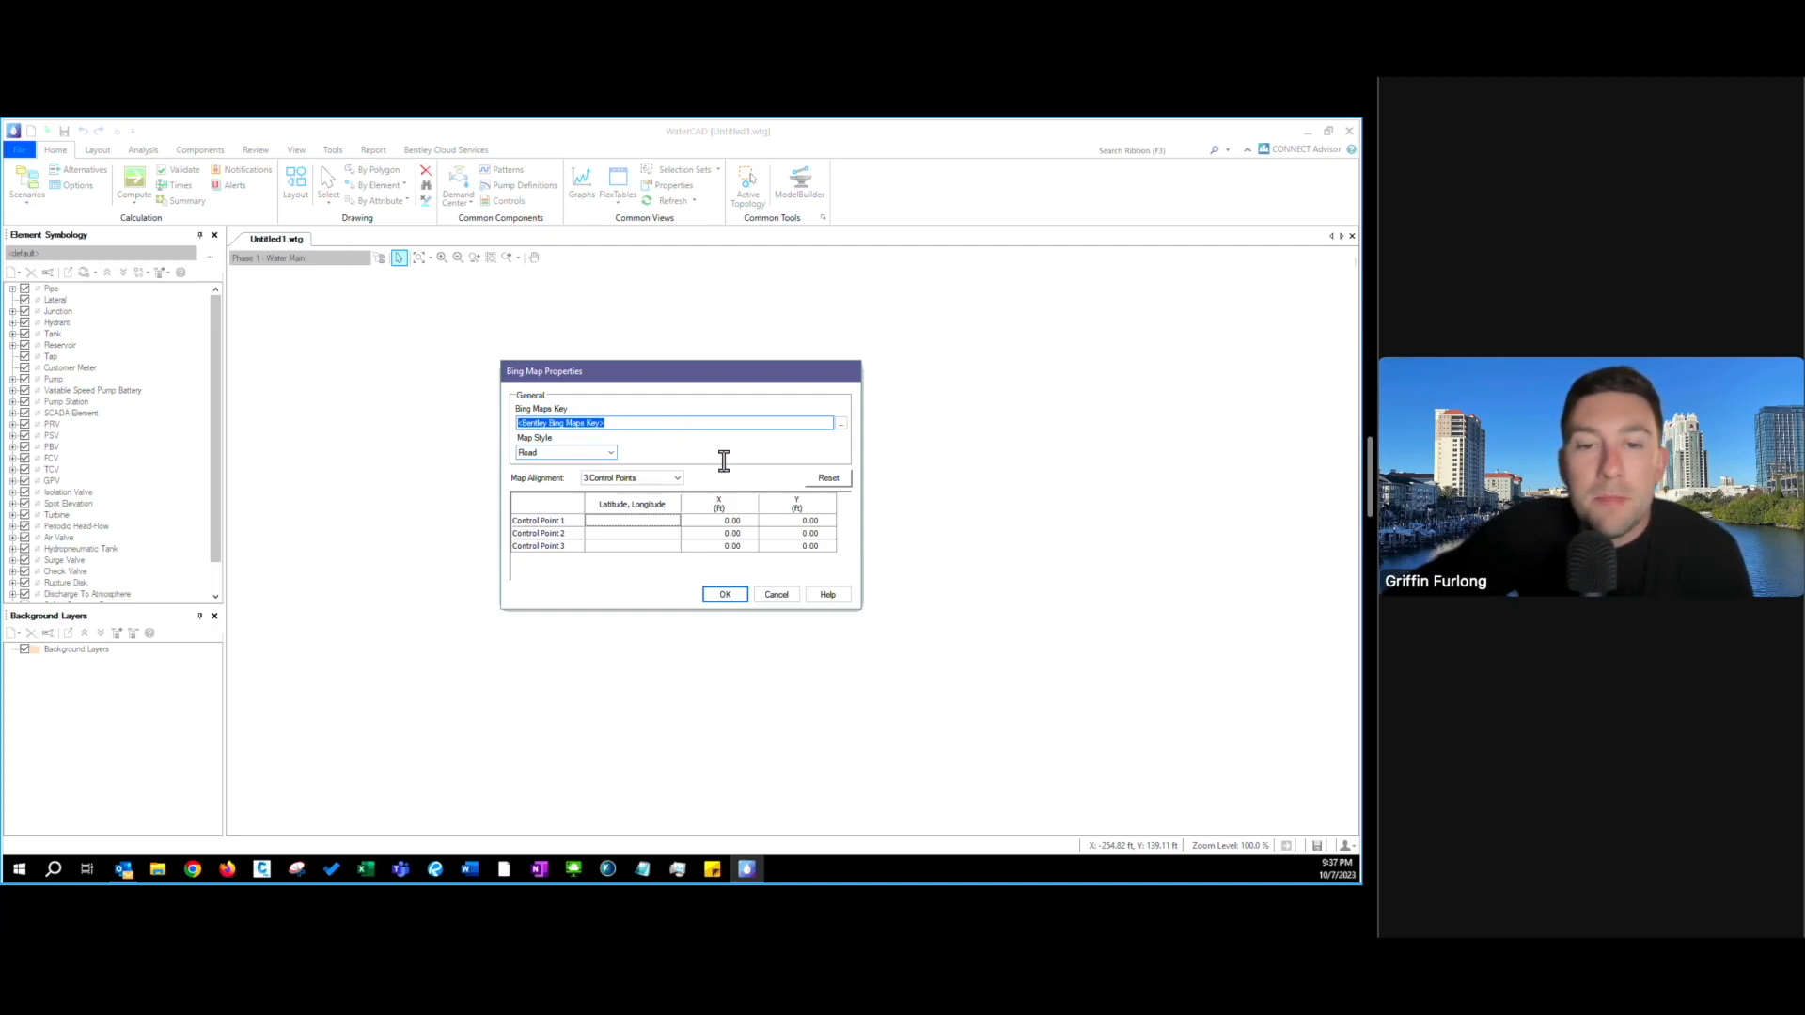
pyautogui.click(669, 482)
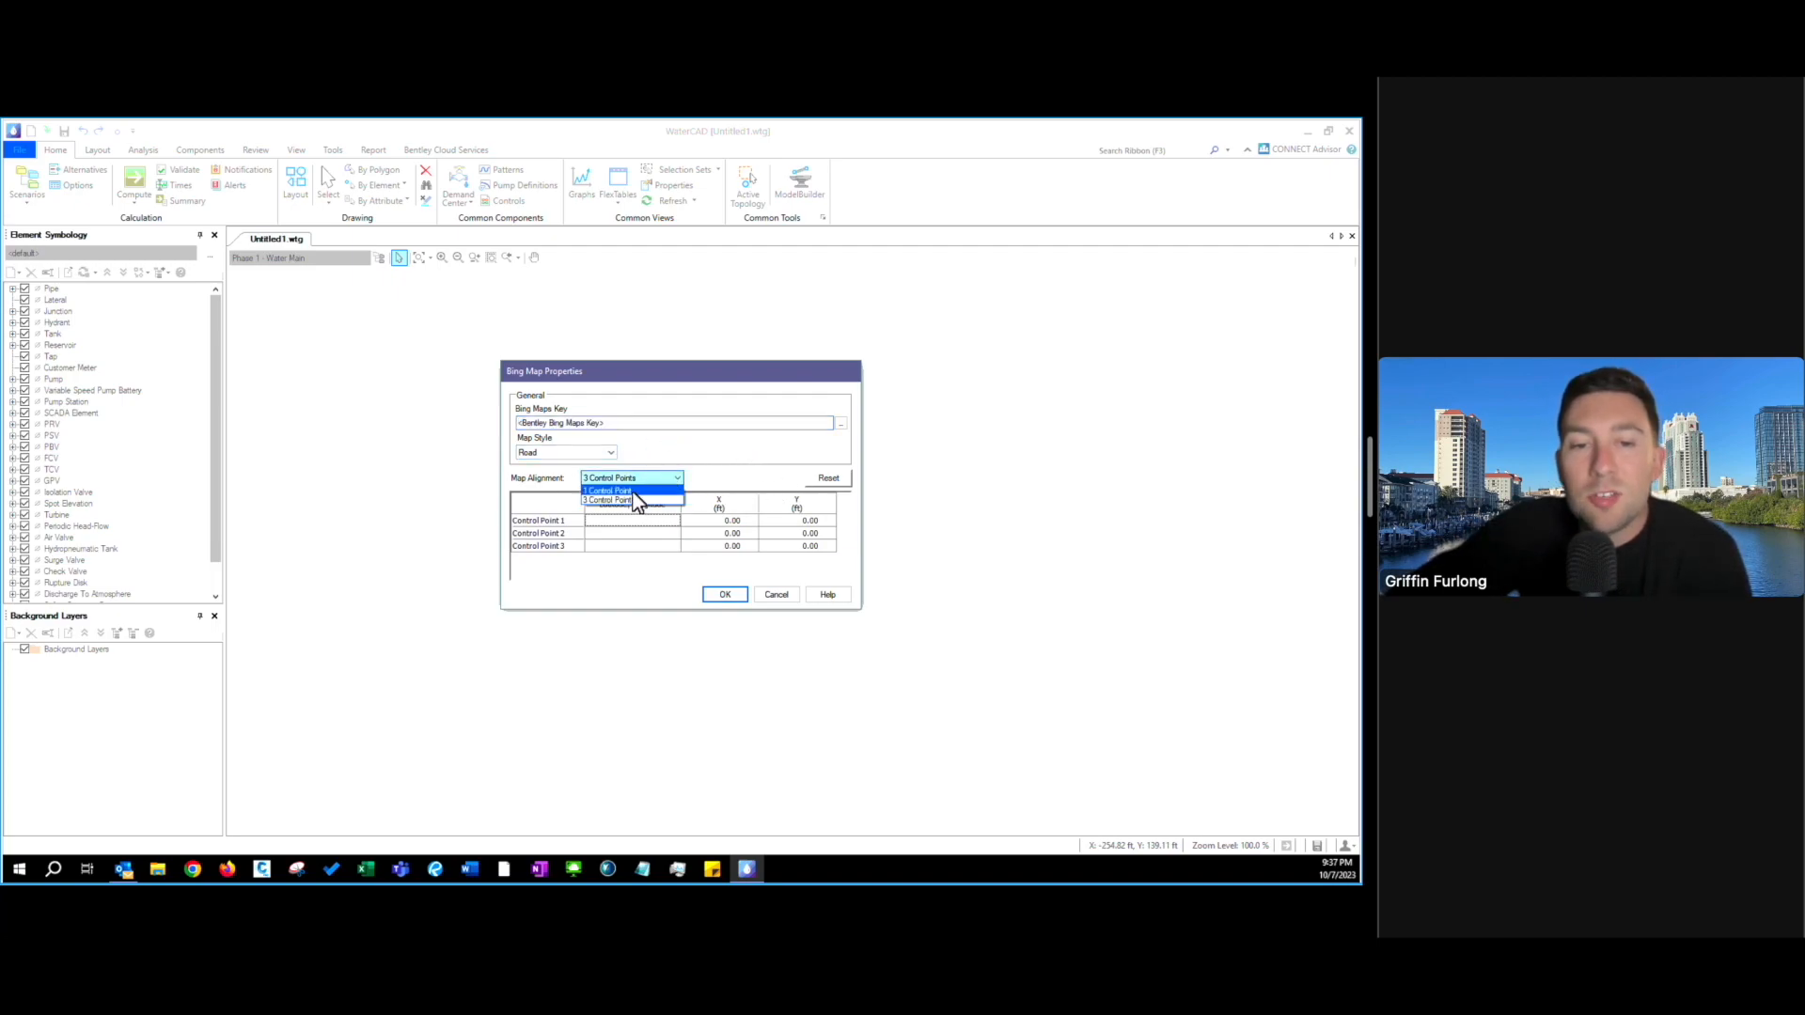
pyautogui.click(634, 493)
pyautogui.click(645, 523)
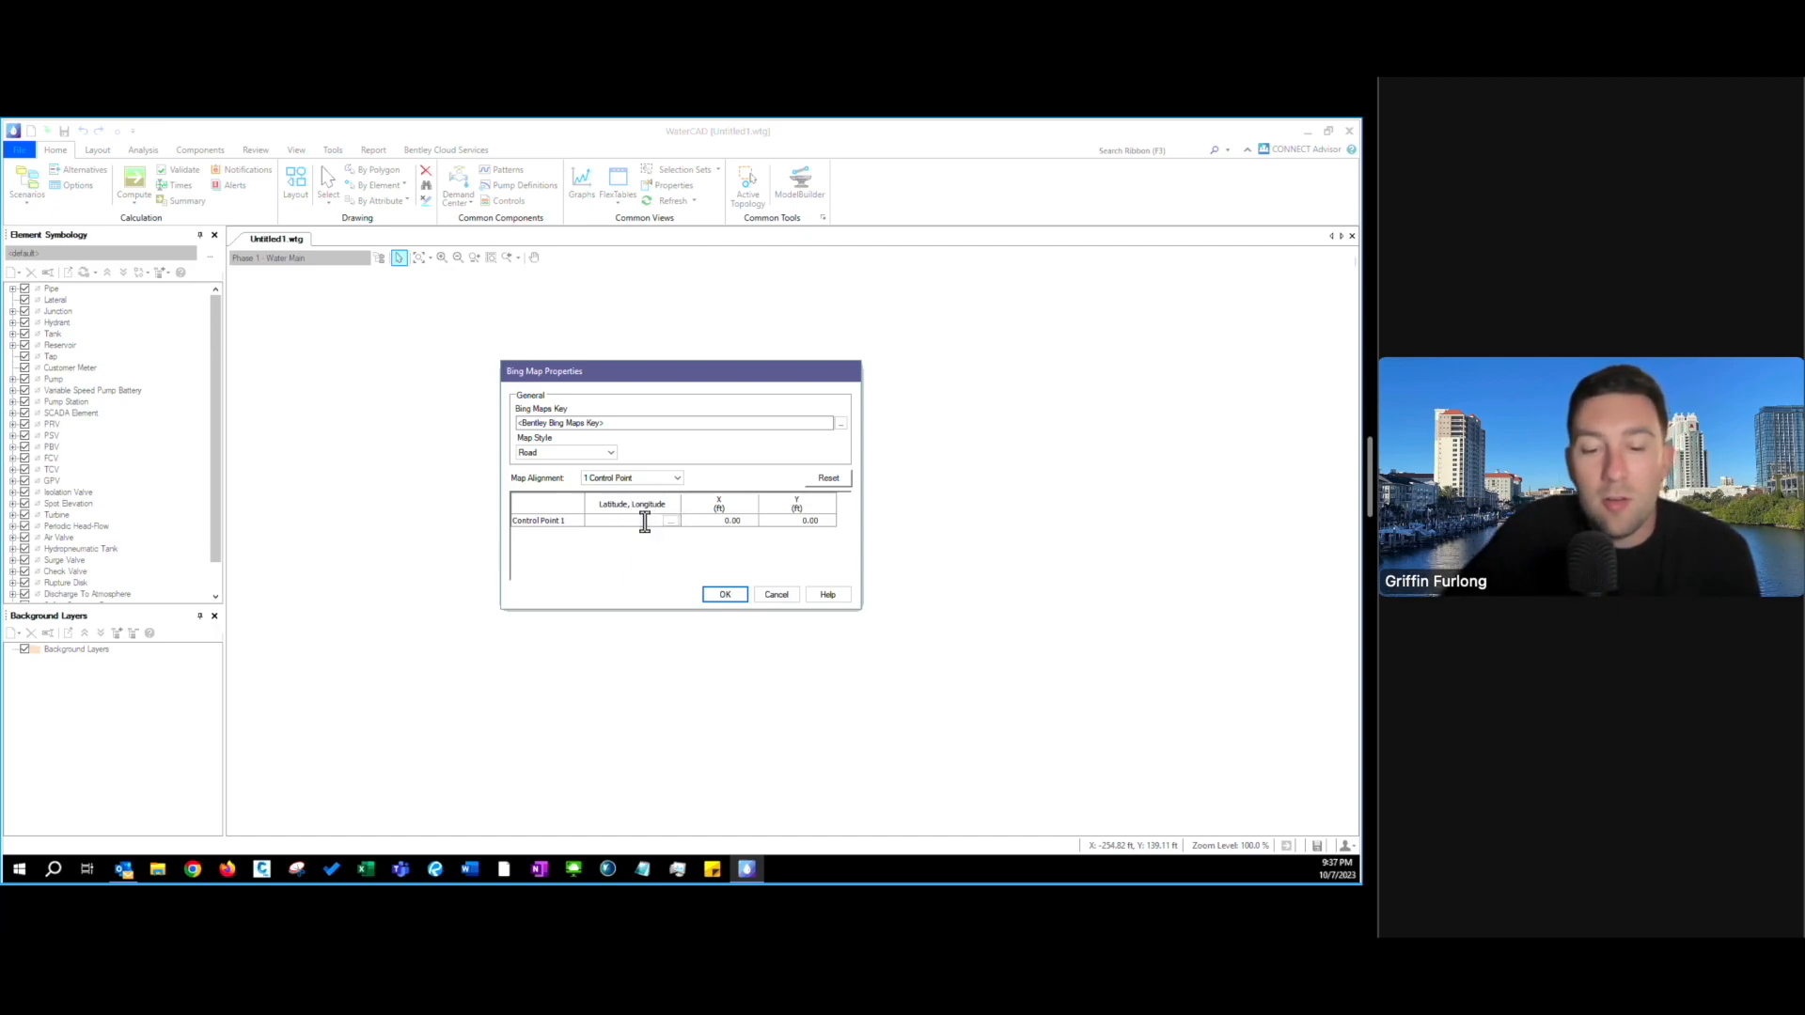
pyautogui.hotkey('ctrl', 'v')
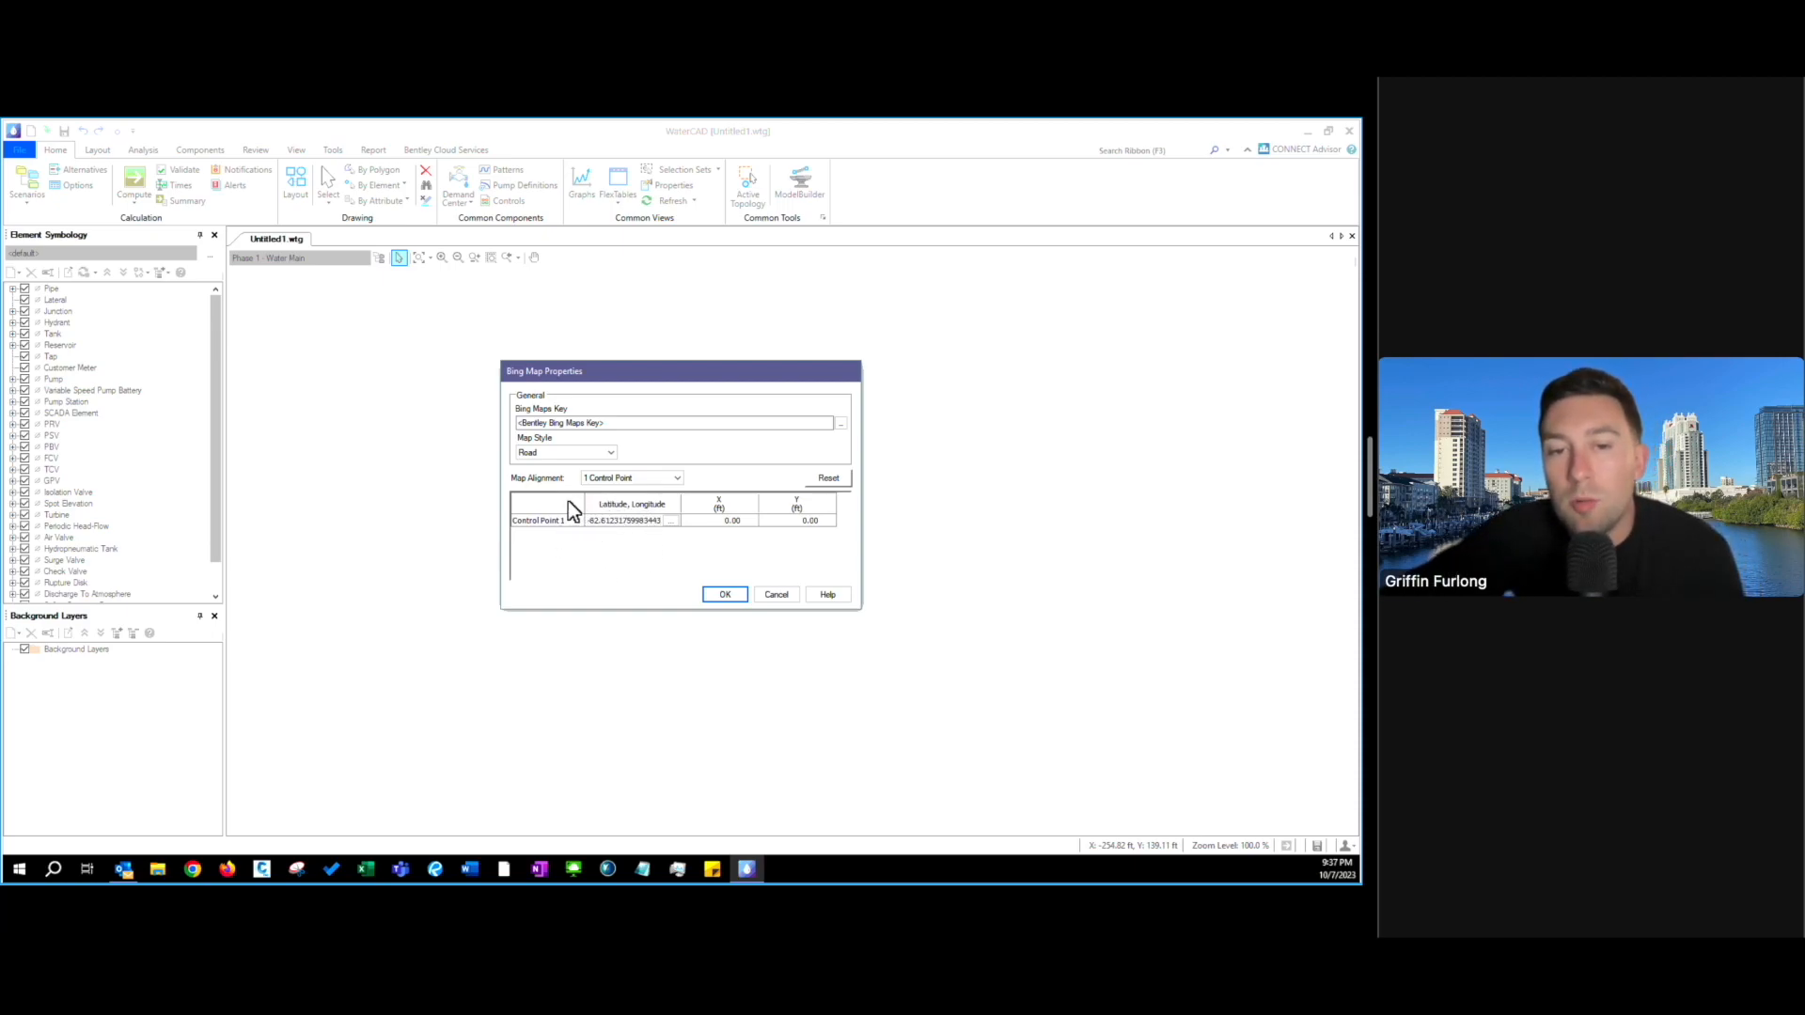
pyautogui.click(651, 479)
pyautogui.click(626, 489)
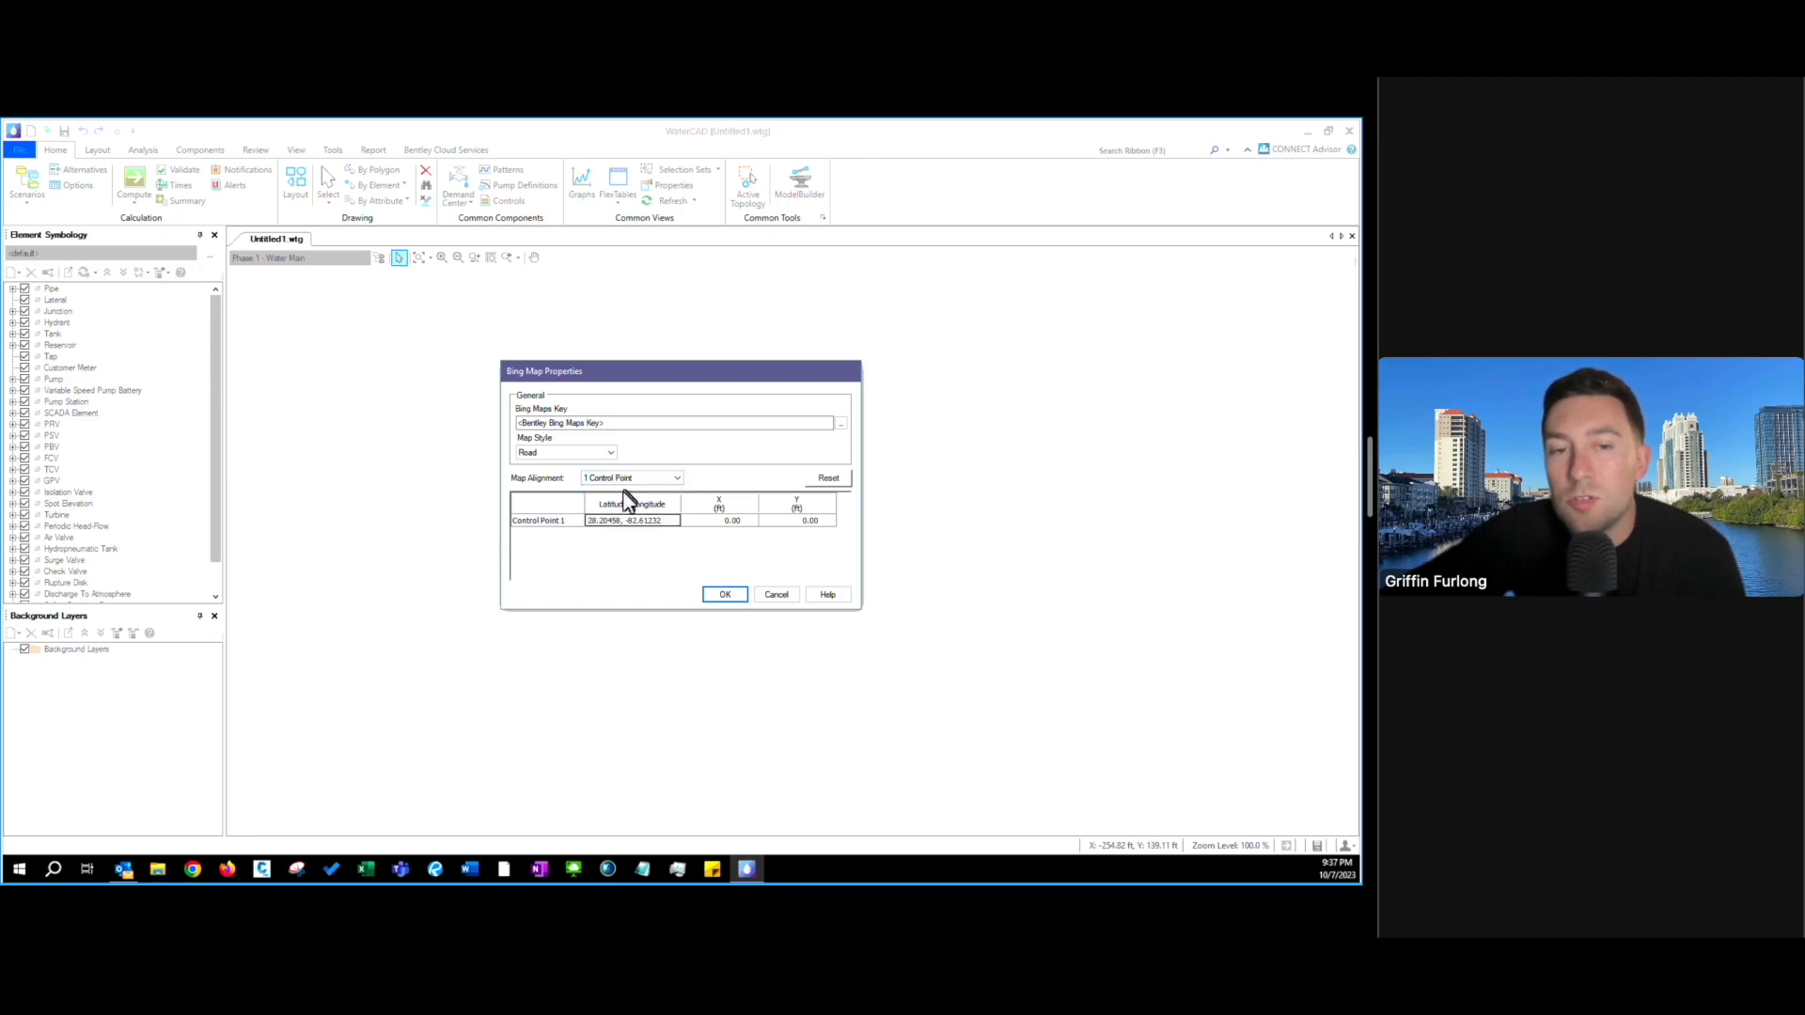
# - Set the Bing map style to Aerial and accept the map properties
pyautogui.click(583, 452)
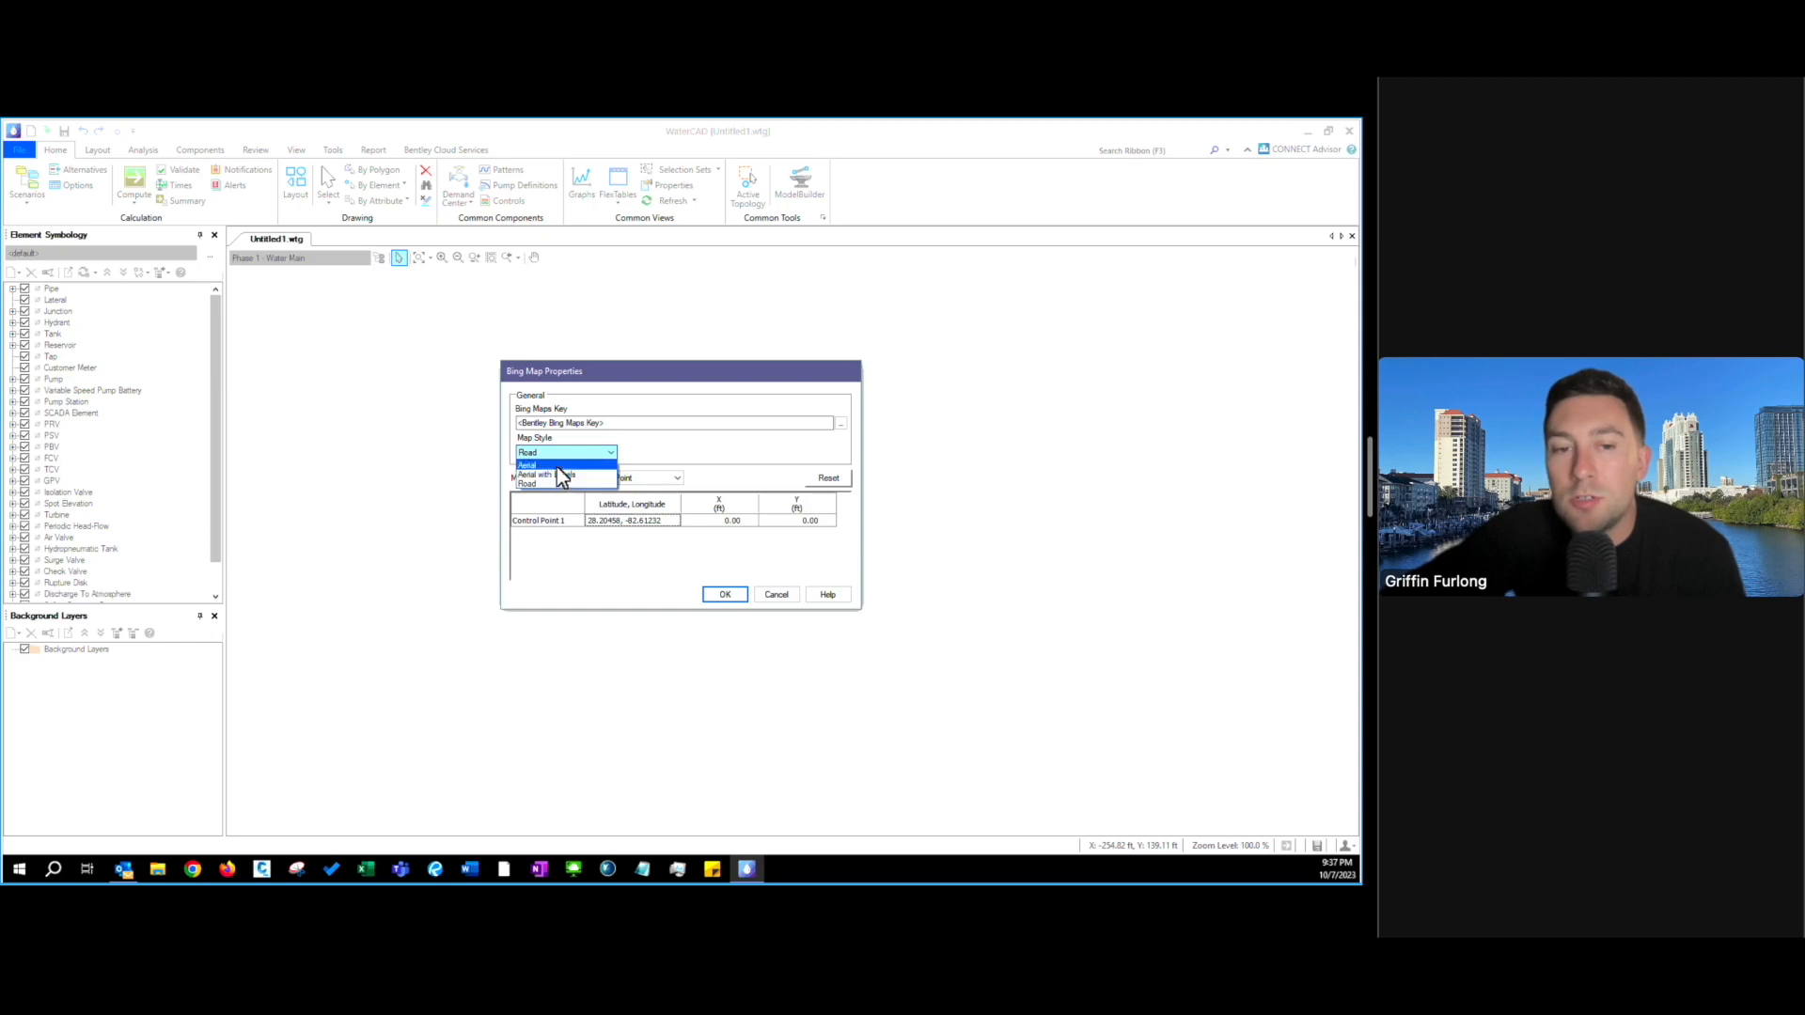
pyautogui.click(556, 467)
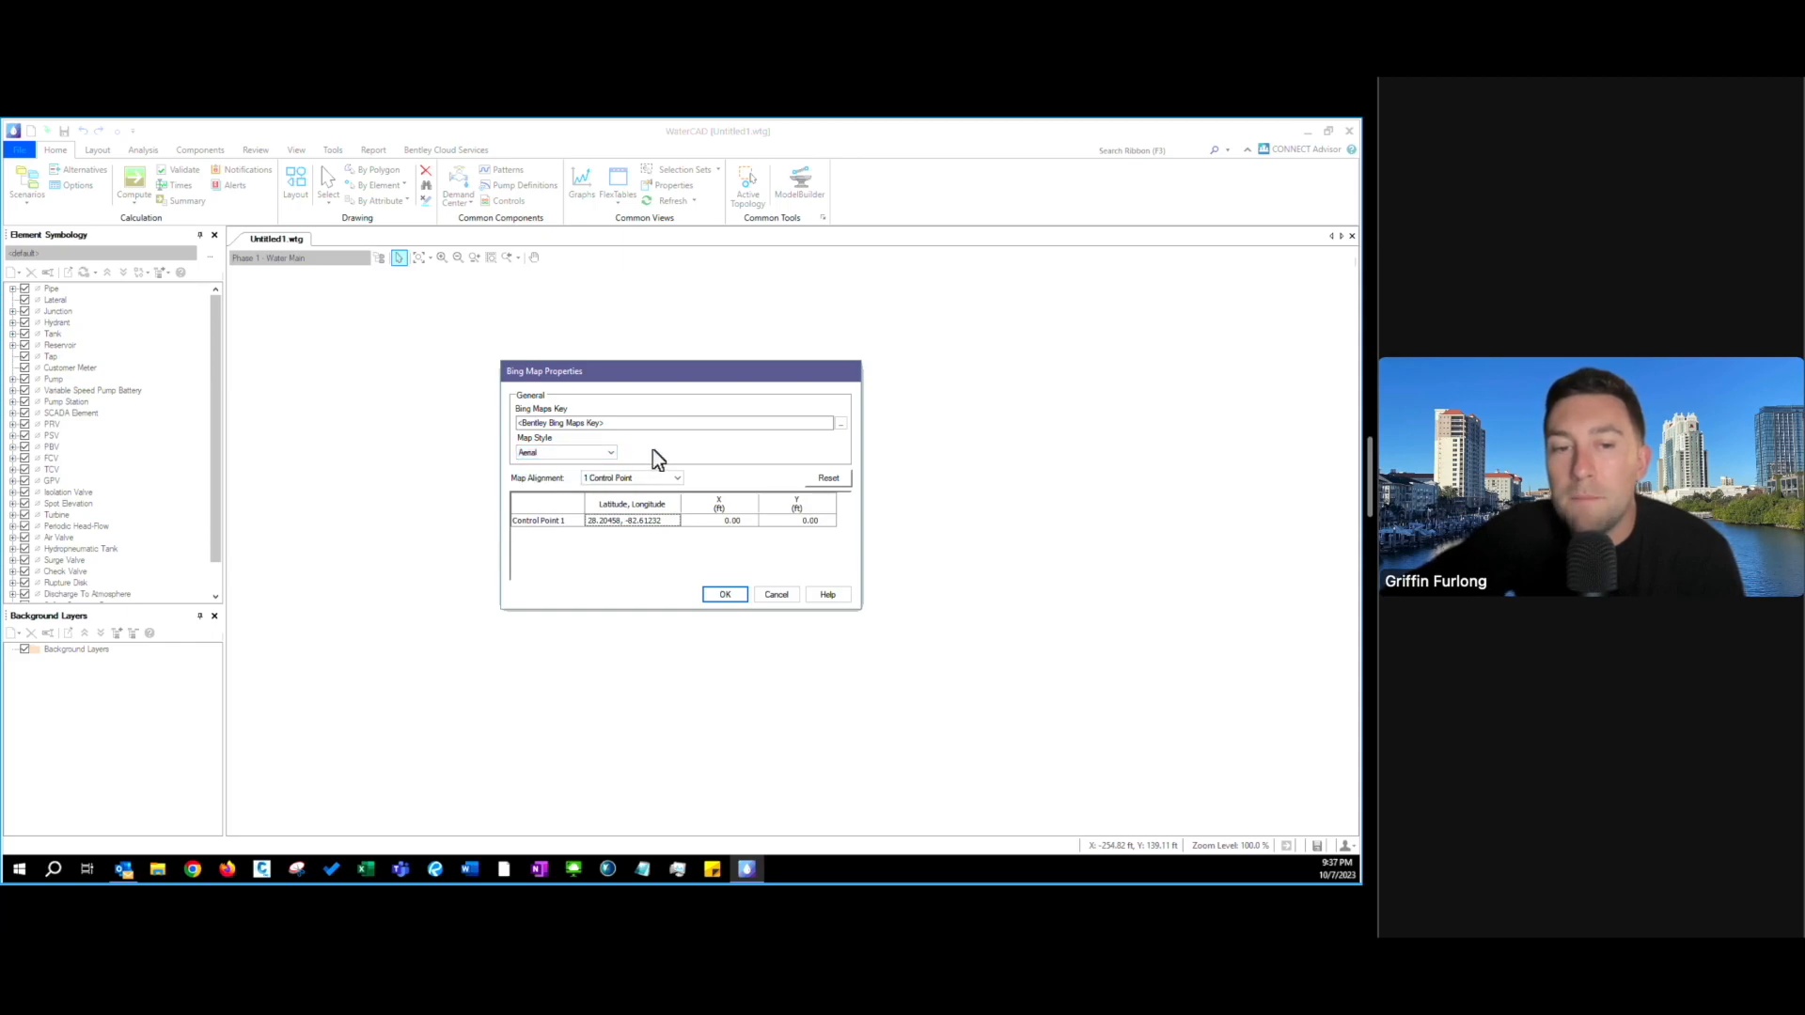
pyautogui.click(714, 592)
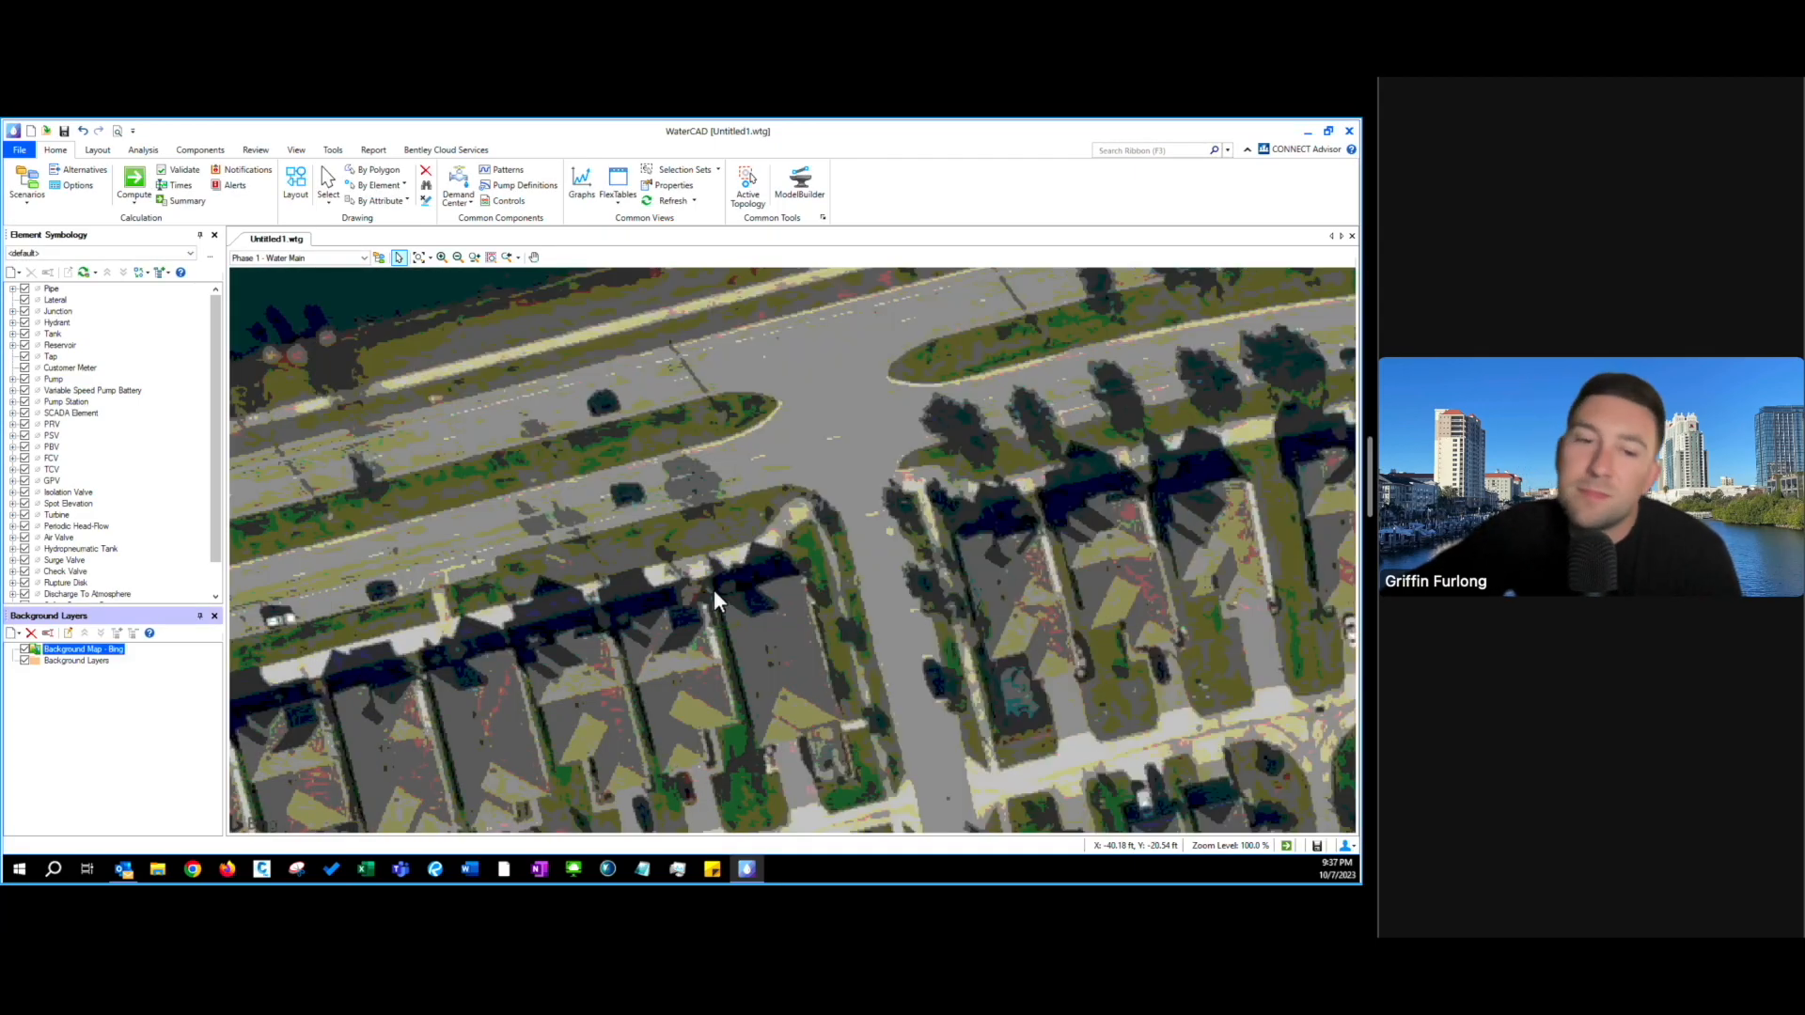
# - Place a reservoir on the aerial map where the residential side street meets the divided boulevard
pyautogui.scroll(-3, 713, 590)
pyautogui.click(533, 258)
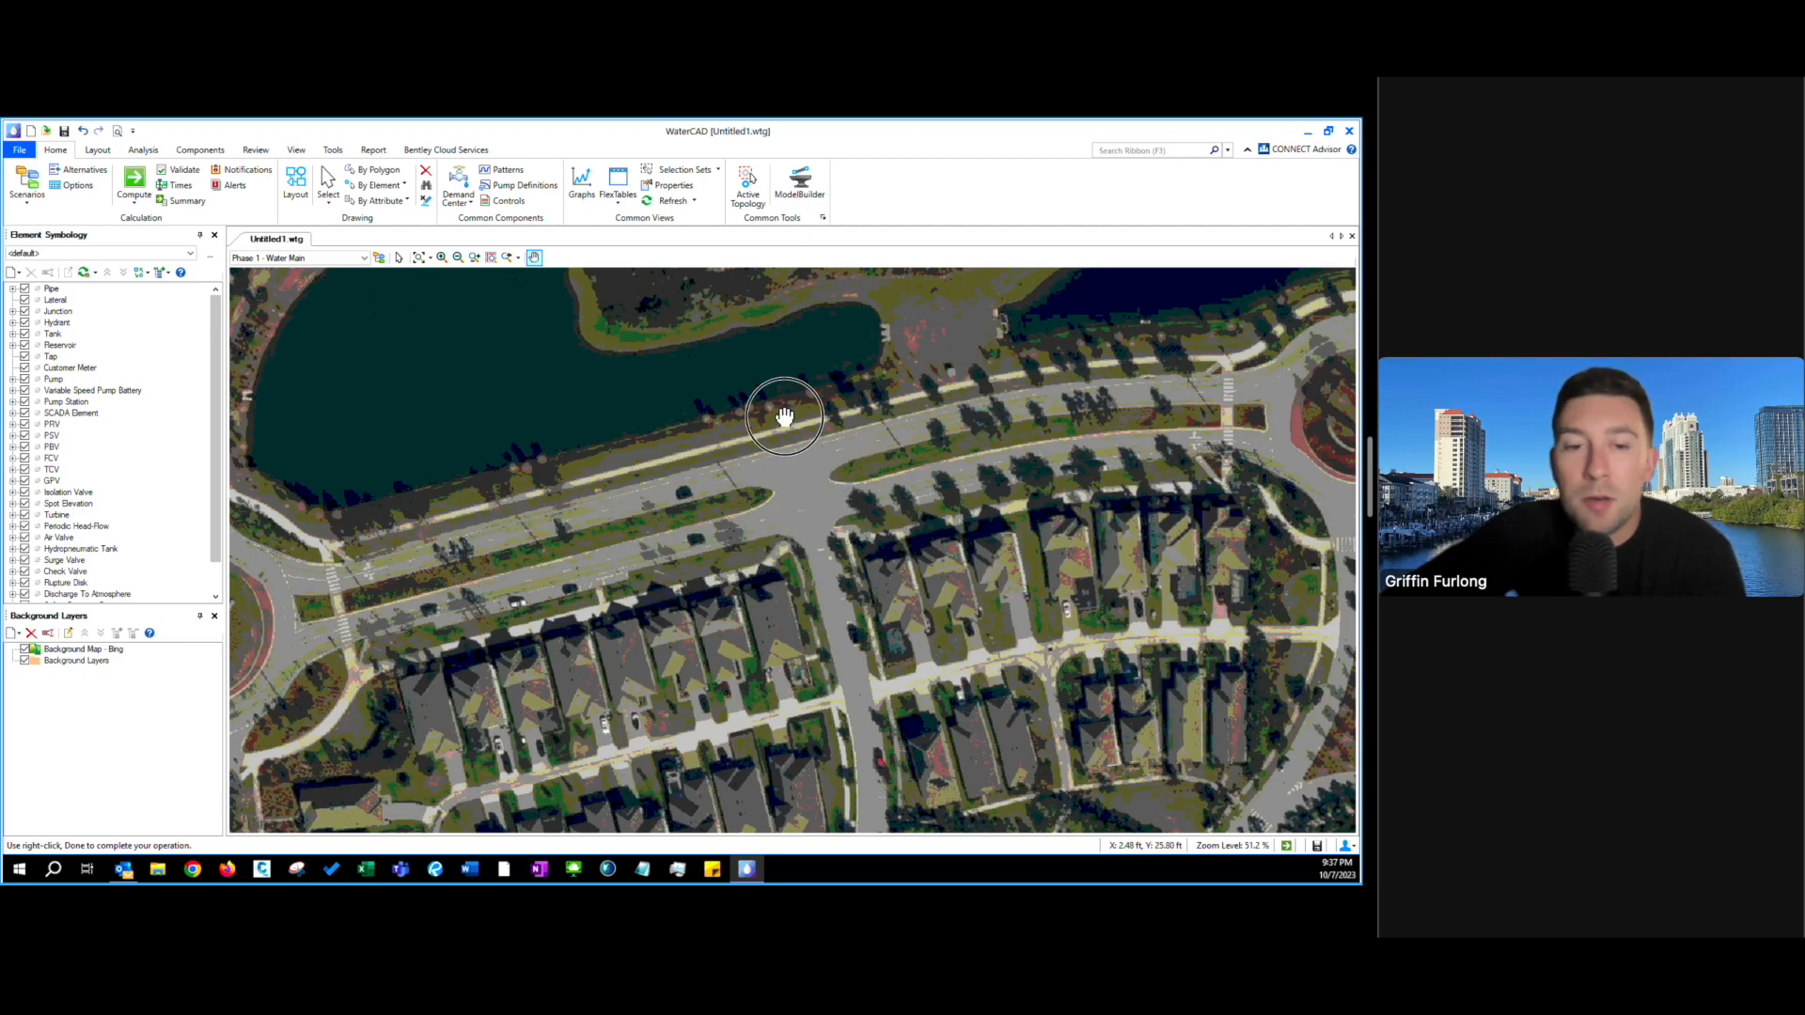
pyautogui.moveTo(785, 417); pyautogui.dragTo(785, 382)
pyautogui.moveTo(816, 471); pyautogui.dragTo(665, 451)
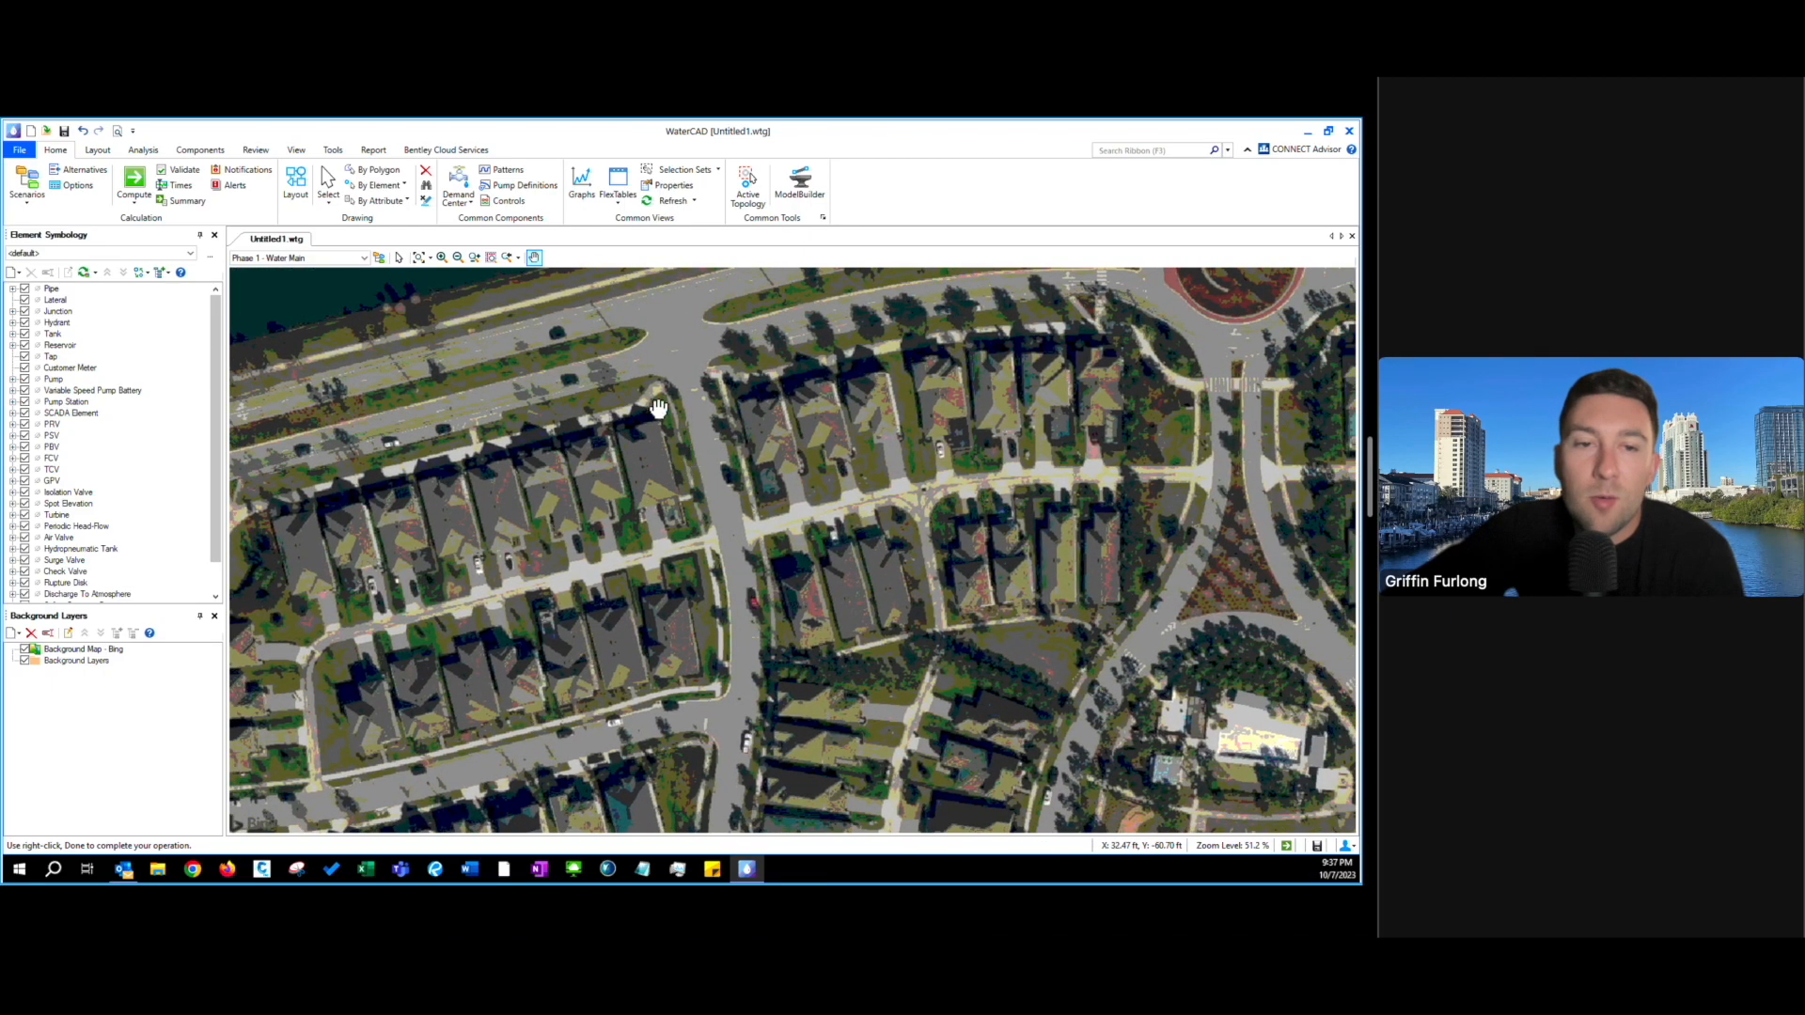
pyautogui.click(458, 258)
pyautogui.click(711, 369)
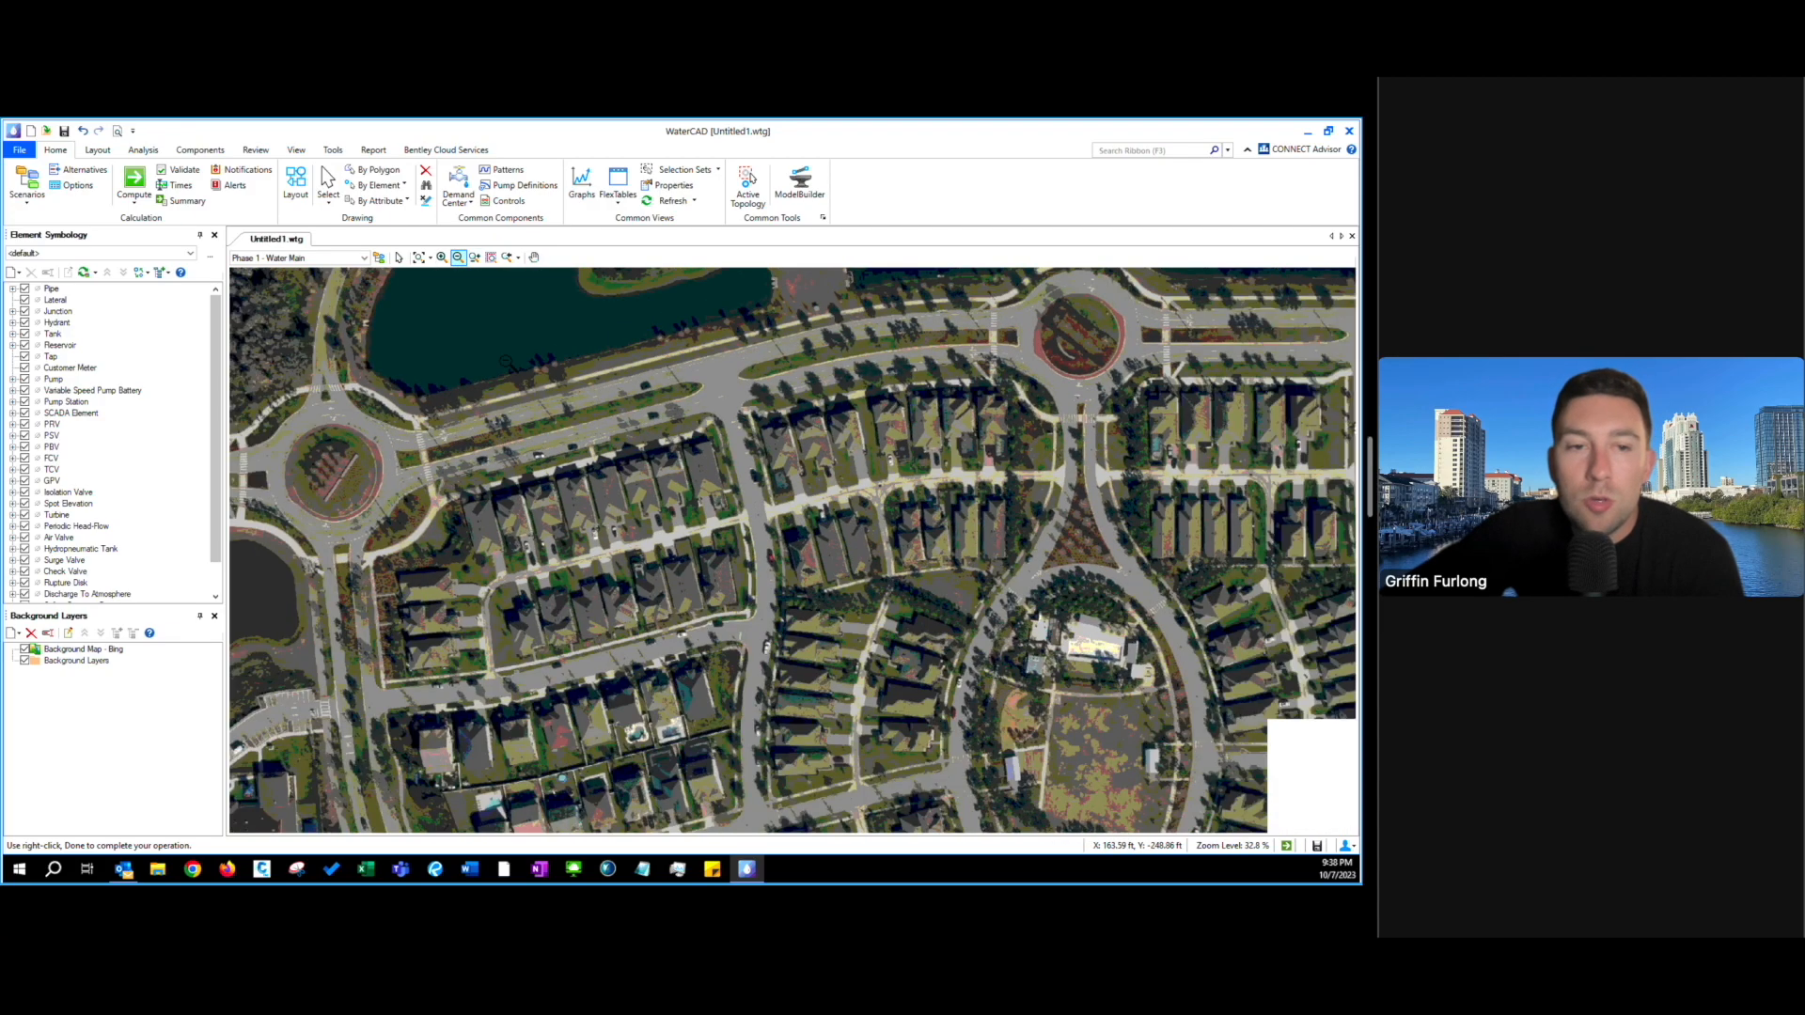
pyautogui.click(535, 260)
pyautogui.moveTo(926, 605); pyautogui.dragTo(924, 542)
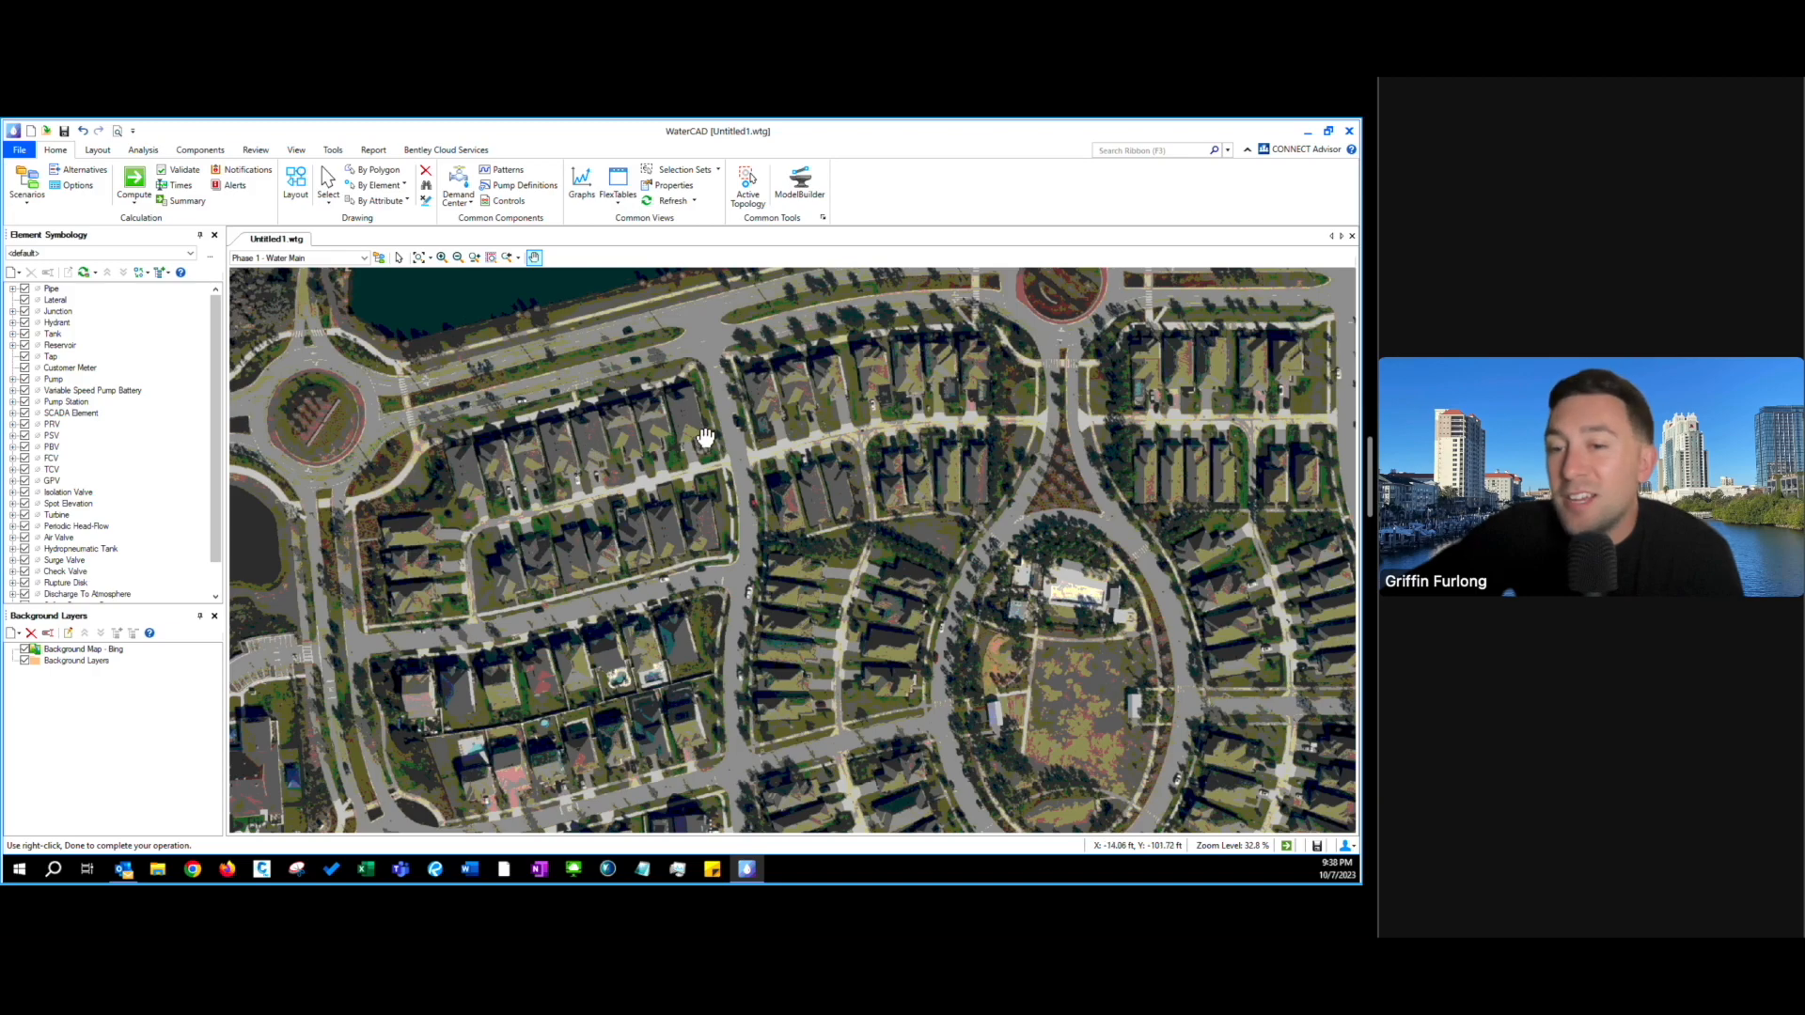
pyautogui.moveTo(768, 407); pyautogui.dragTo(815, 426)
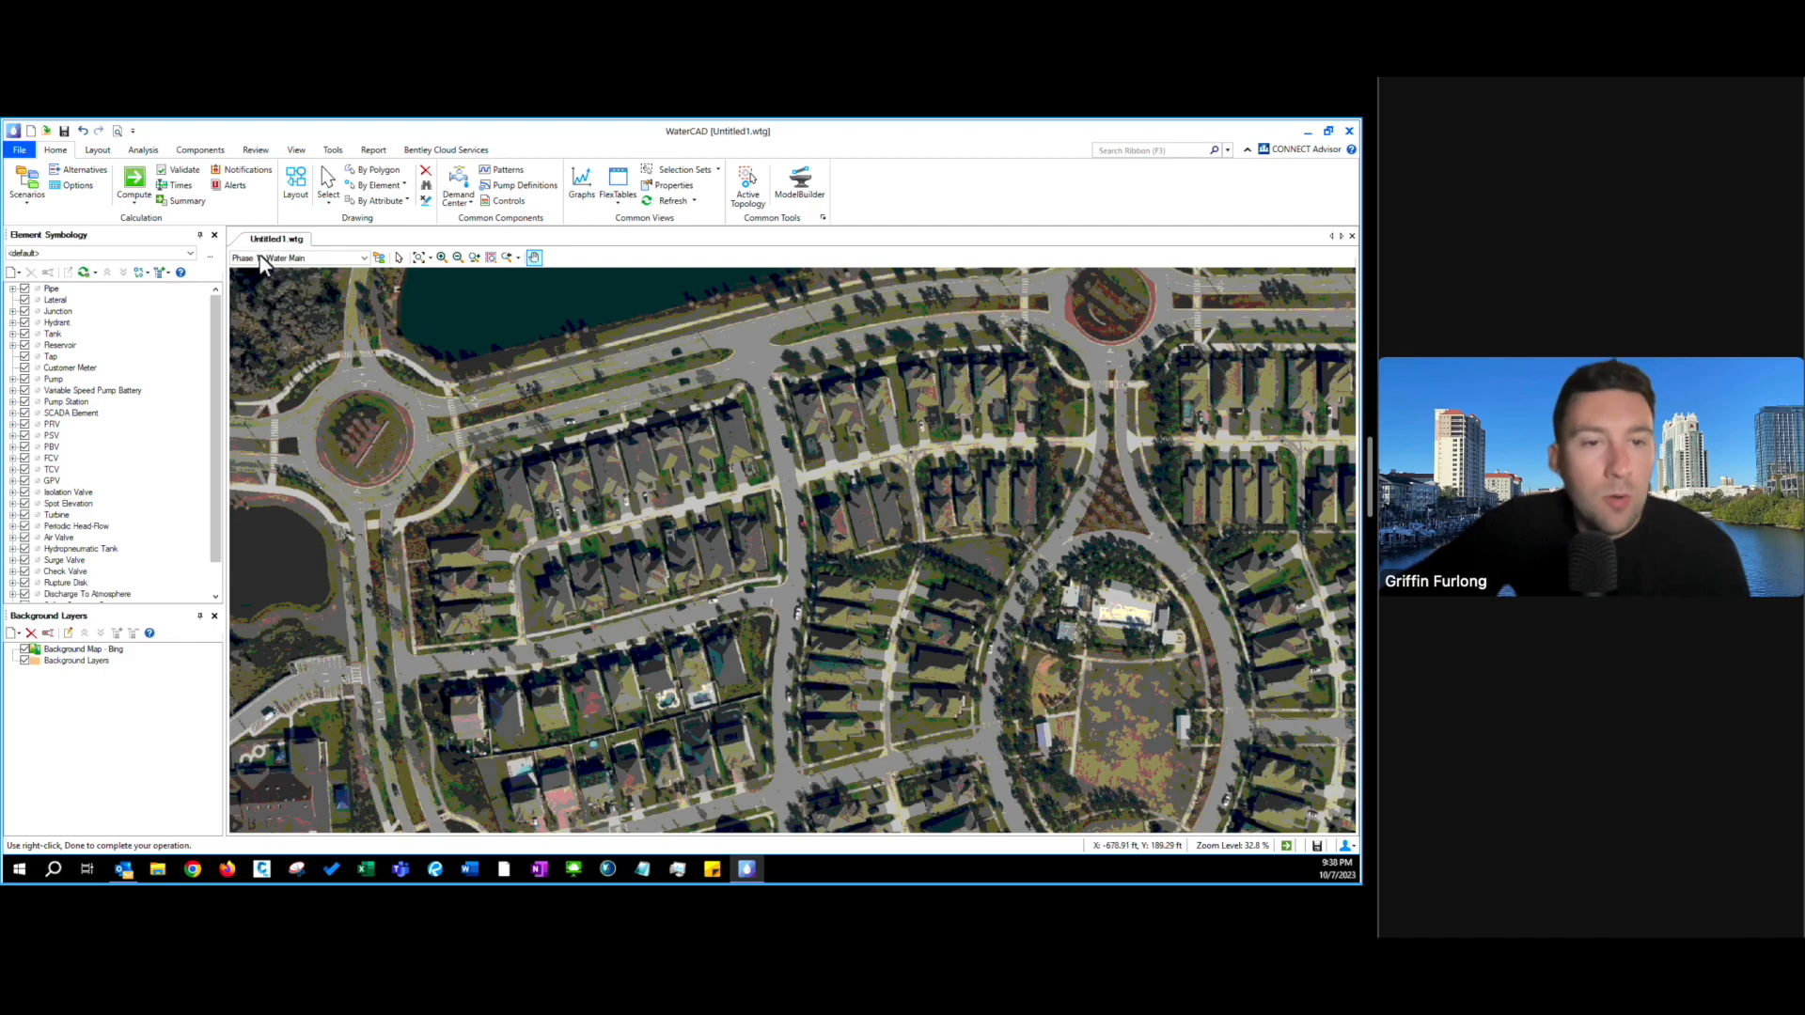
pyautogui.click(98, 151)
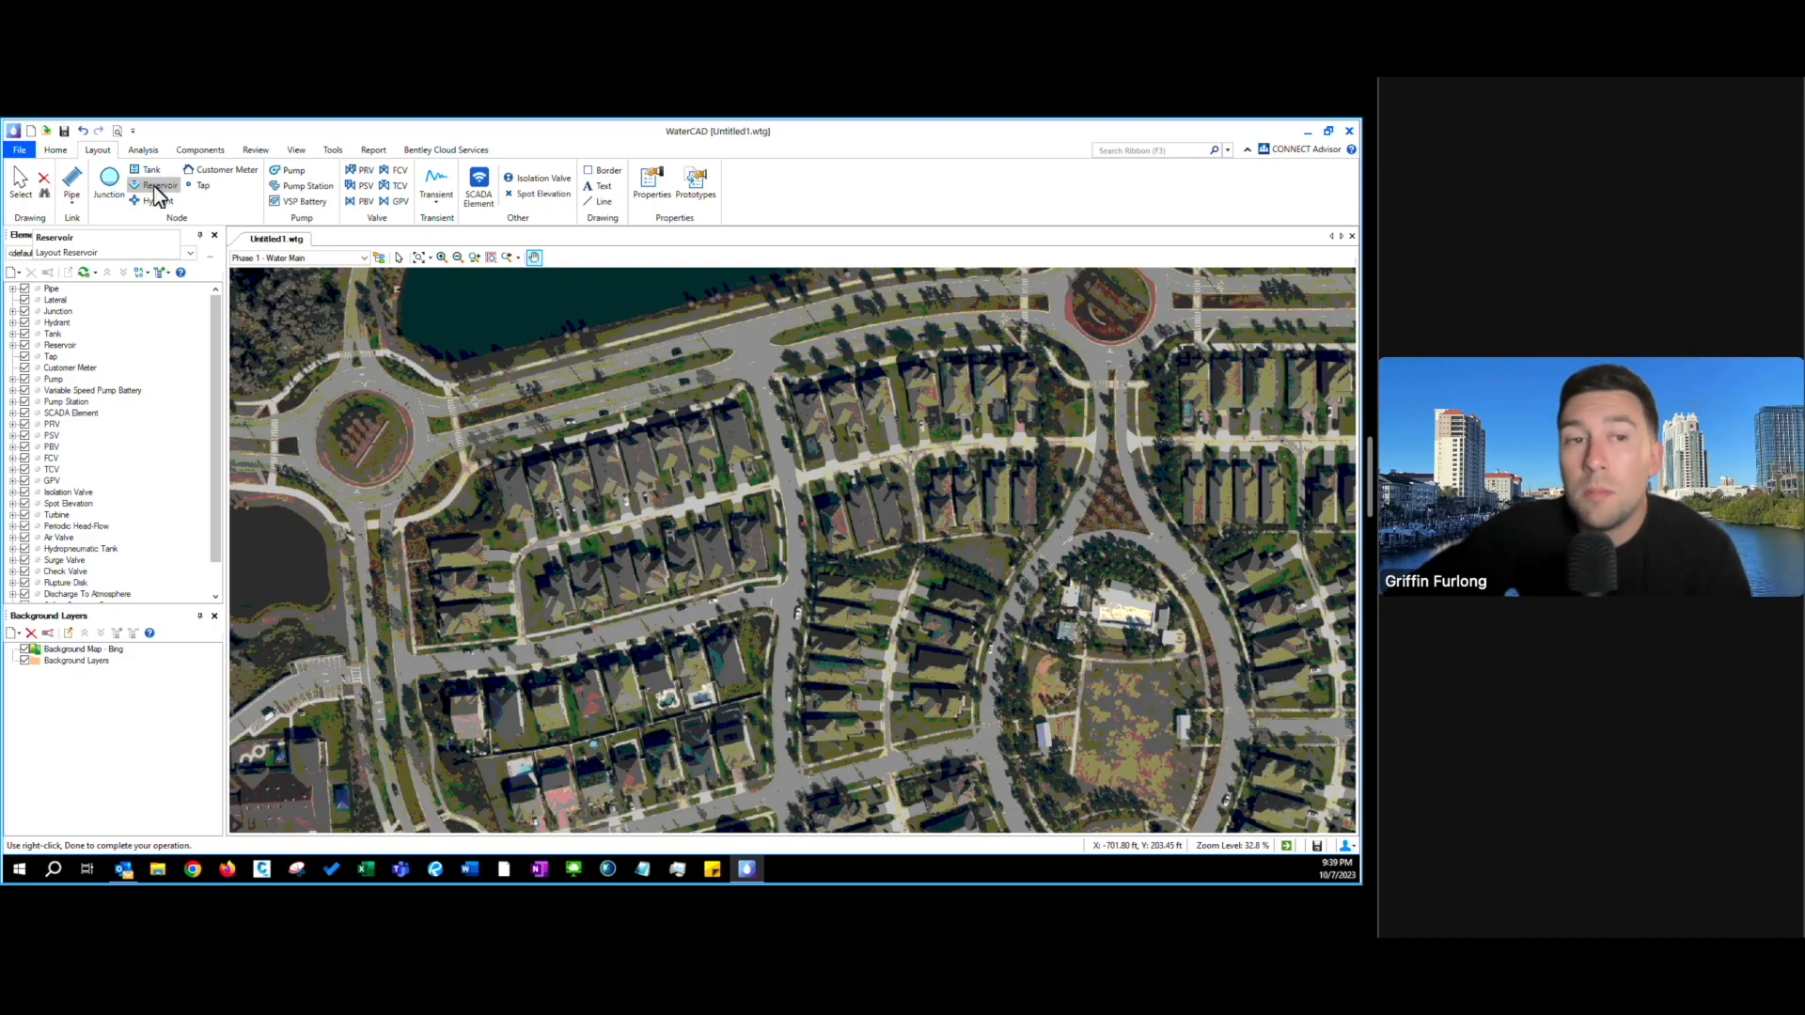
pyautogui.click(156, 187)
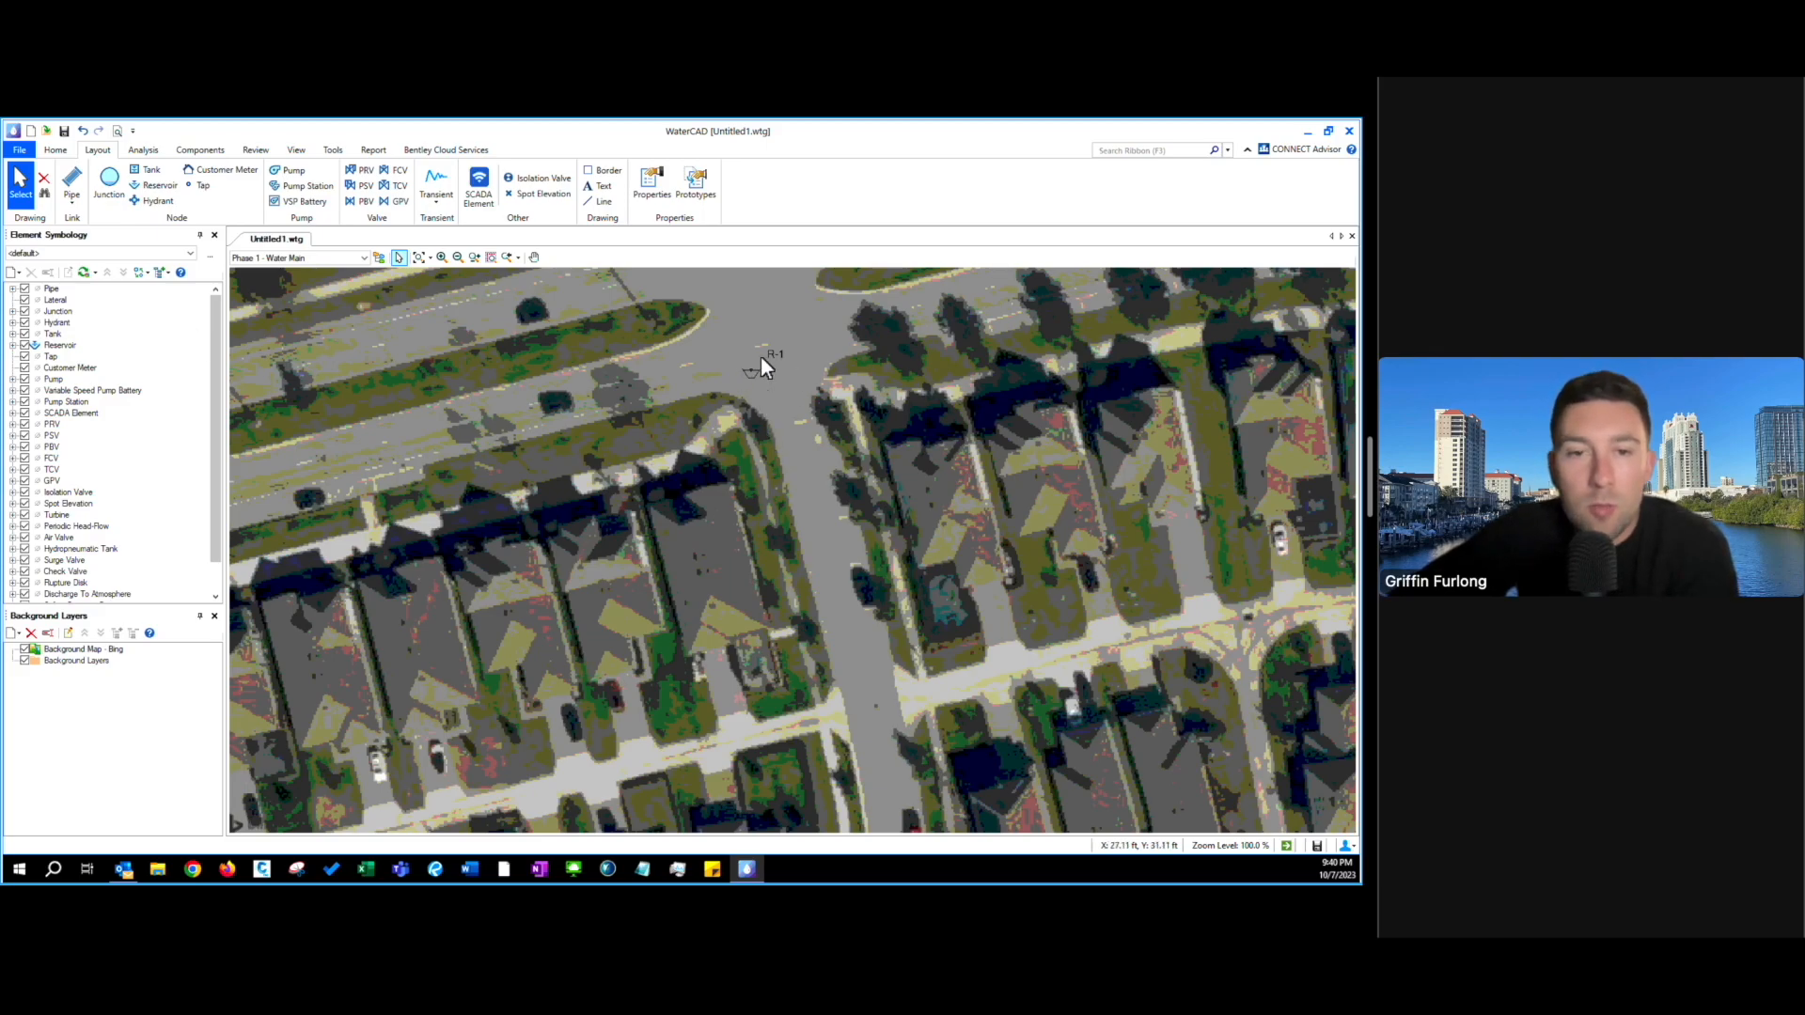
# - Set the symbol size multiplier of the Reservoir element symbology to 10 and close its properties
pyautogui.click(13, 345)
pyautogui.click(60, 346)
pyautogui.rightClick(62, 348)
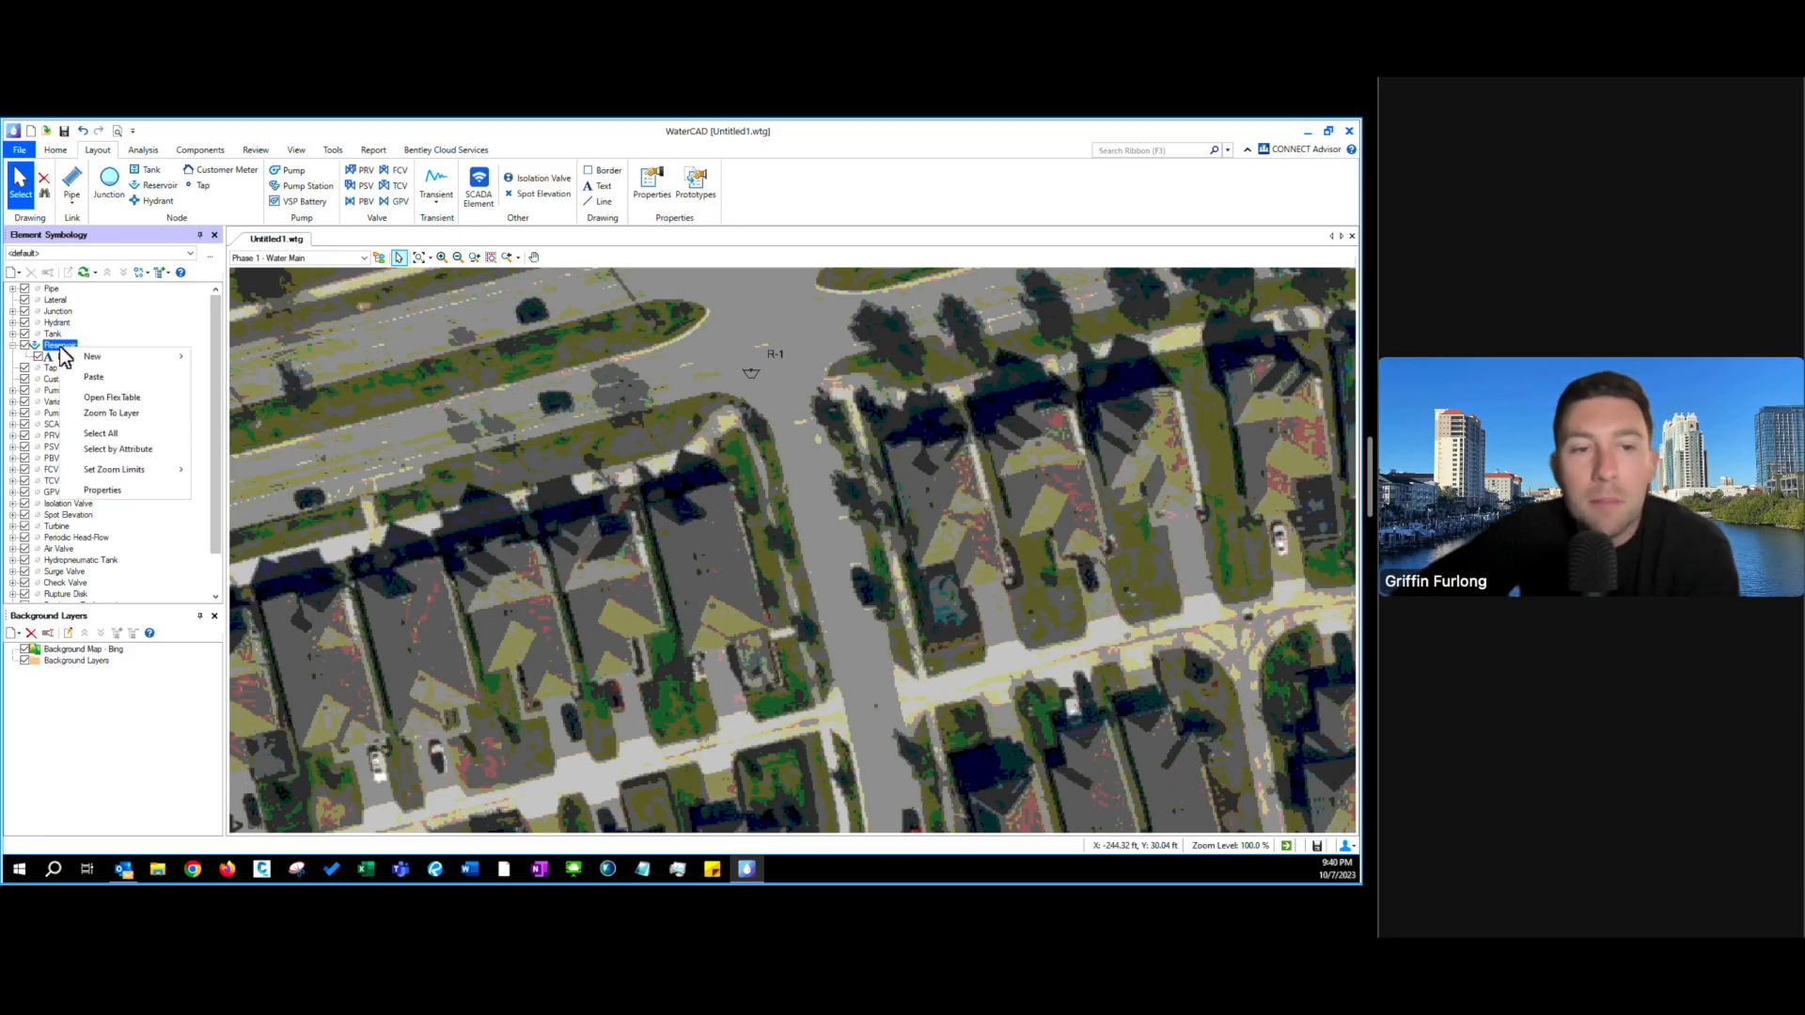
pyautogui.click(115, 490)
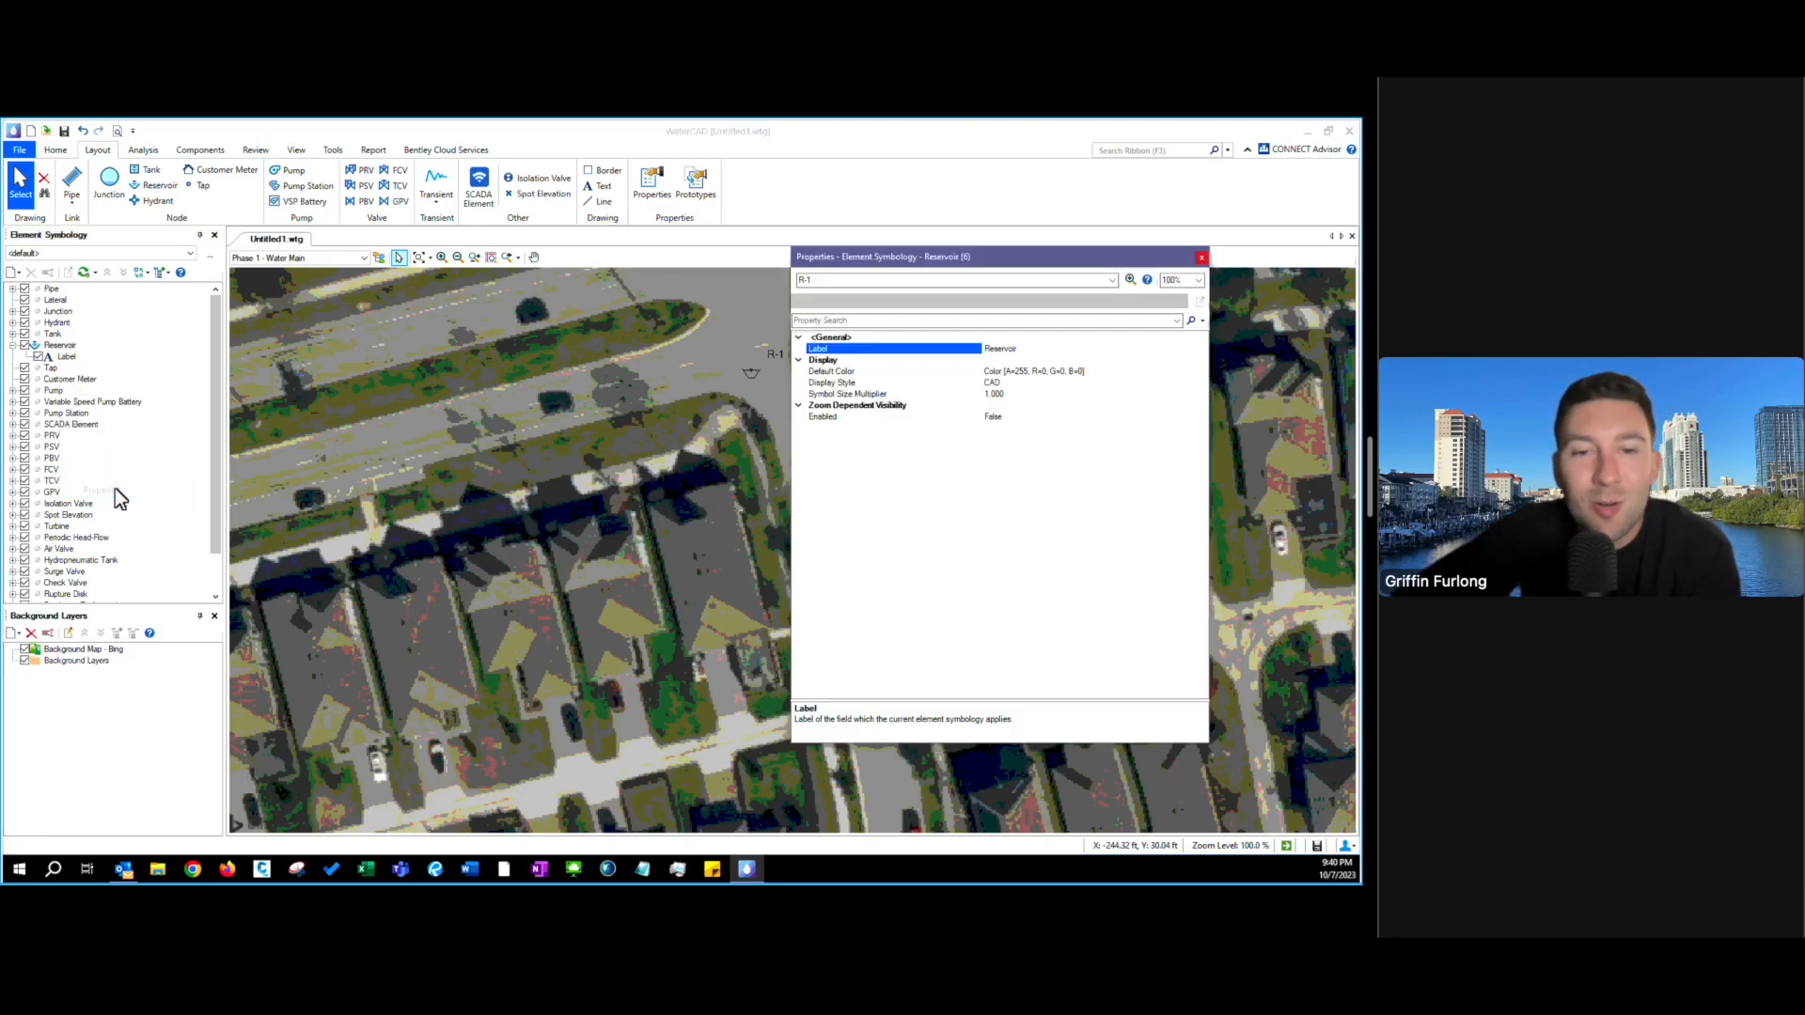
pyautogui.click(996, 394)
pyautogui.click(996, 394)
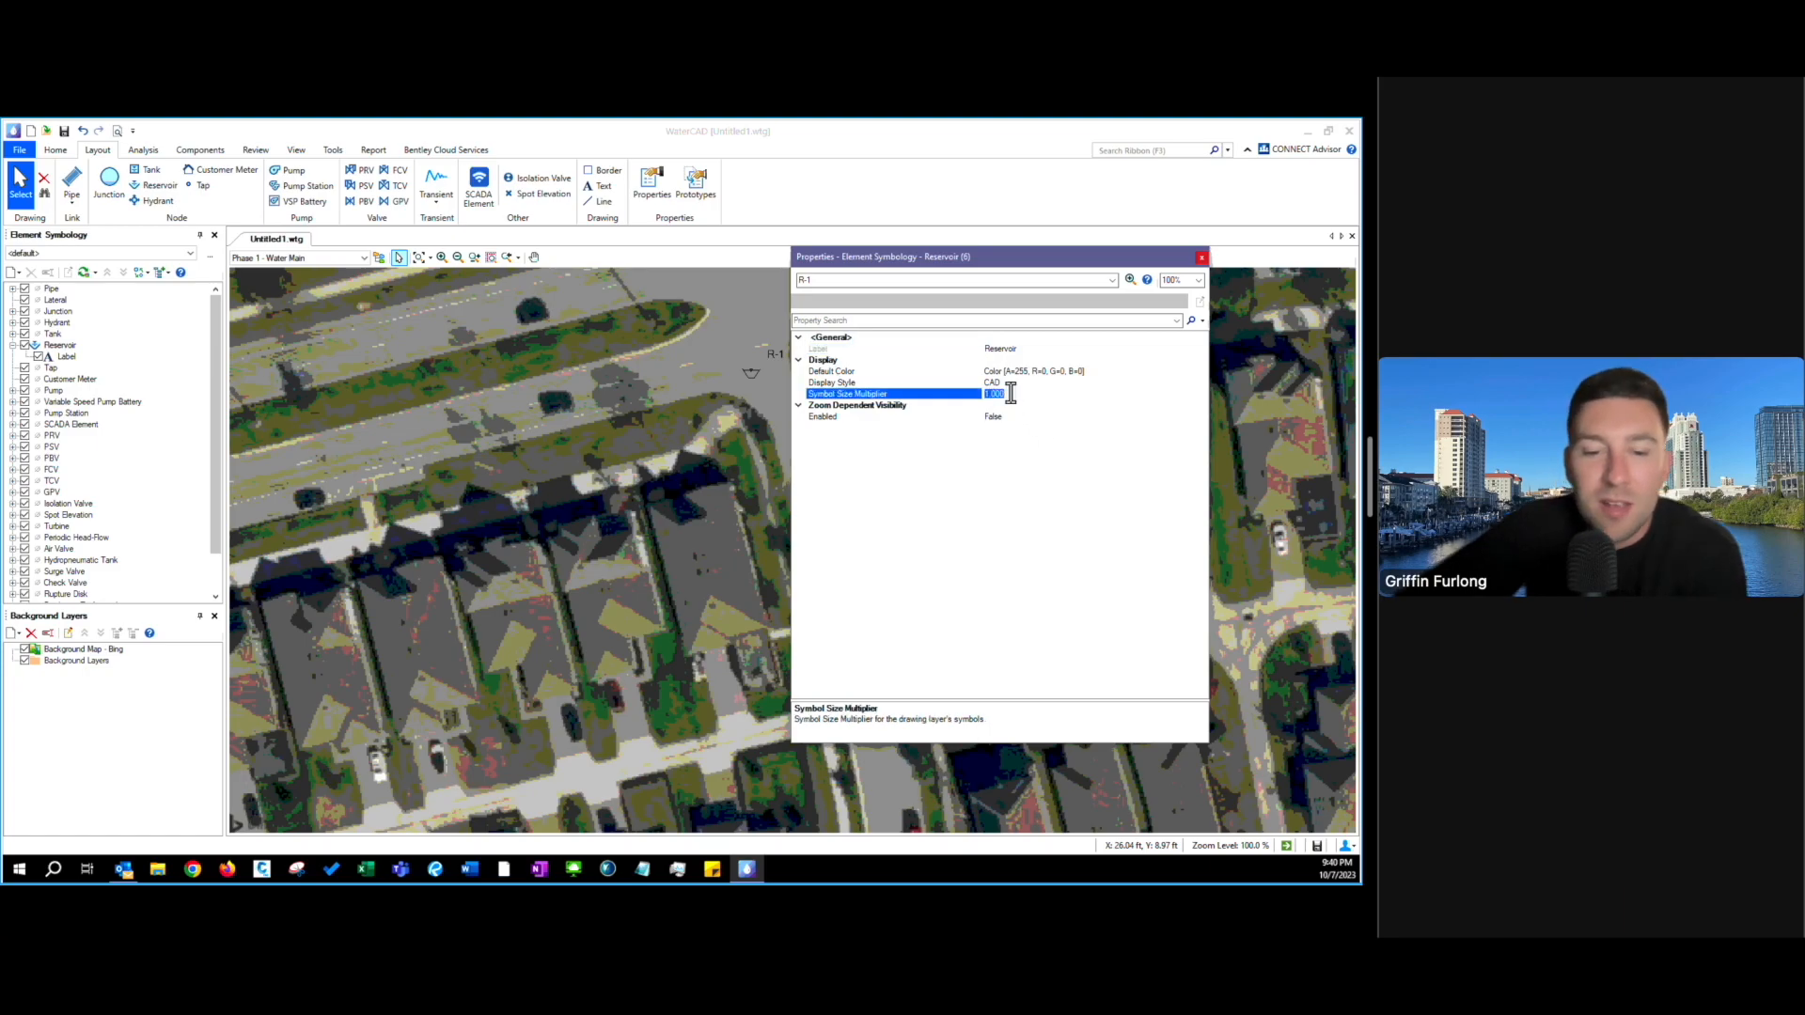
pyautogui.write('10')
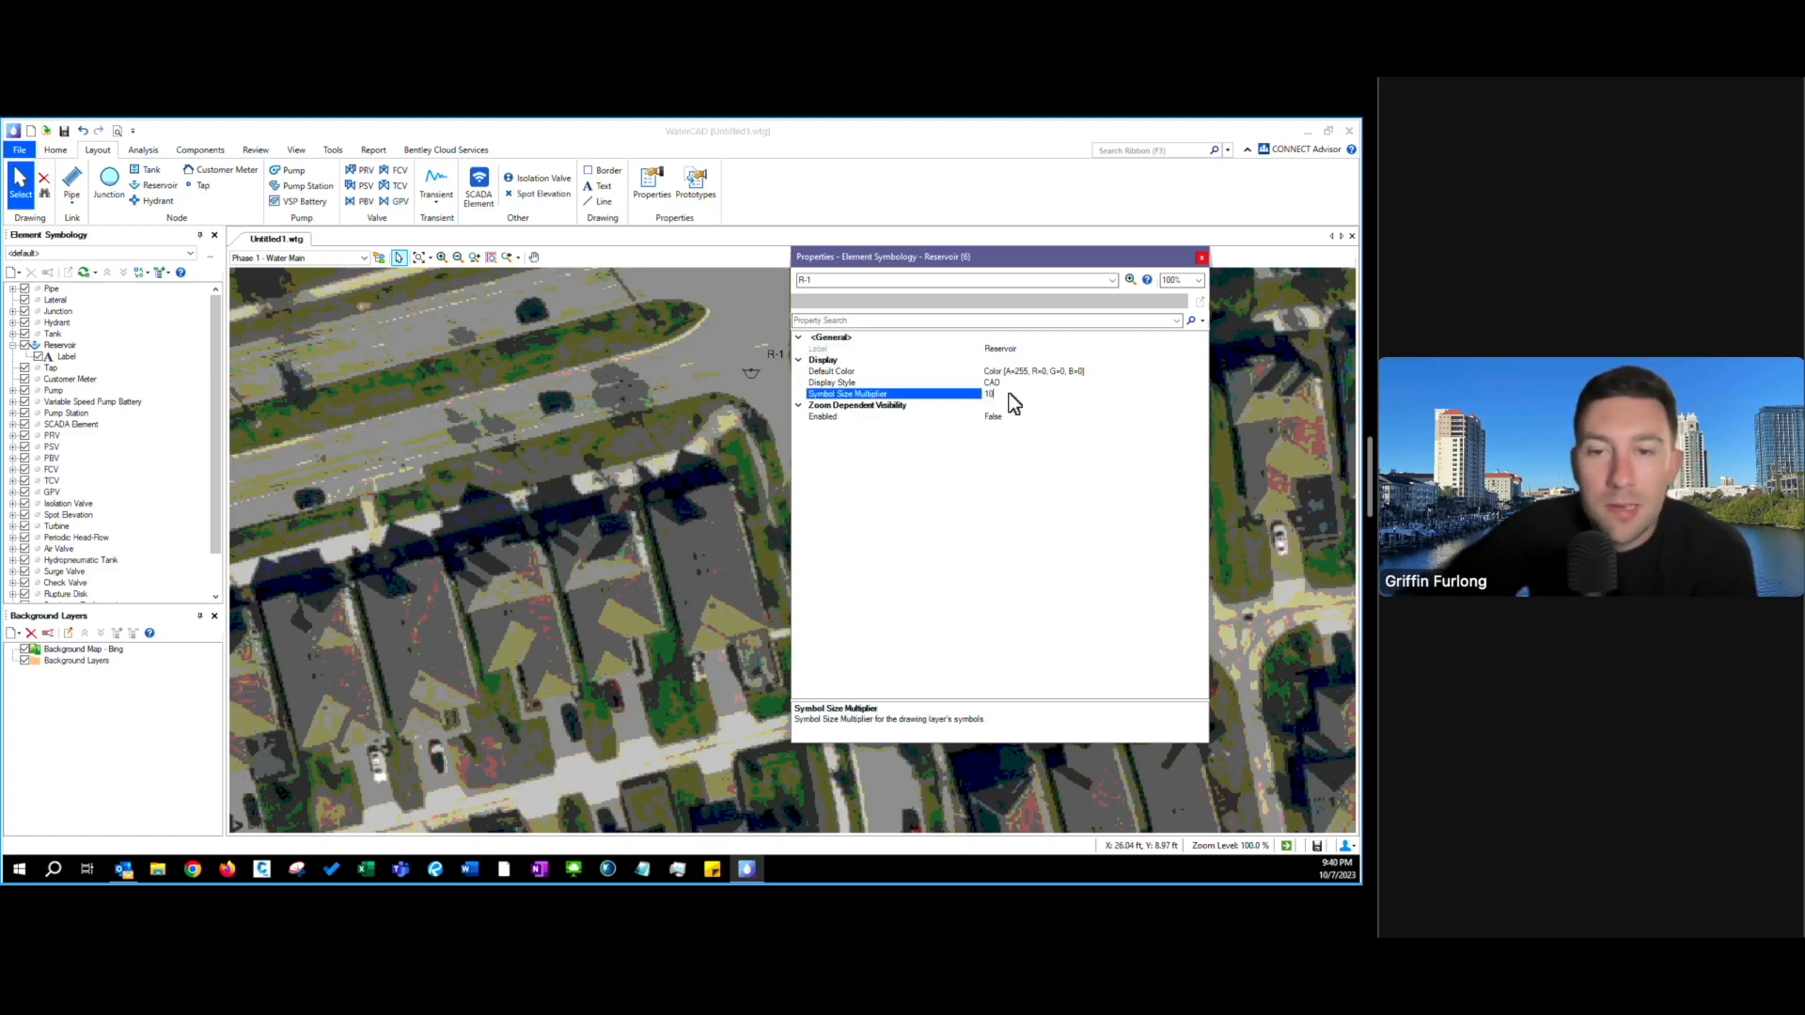
pyautogui.press('Return')
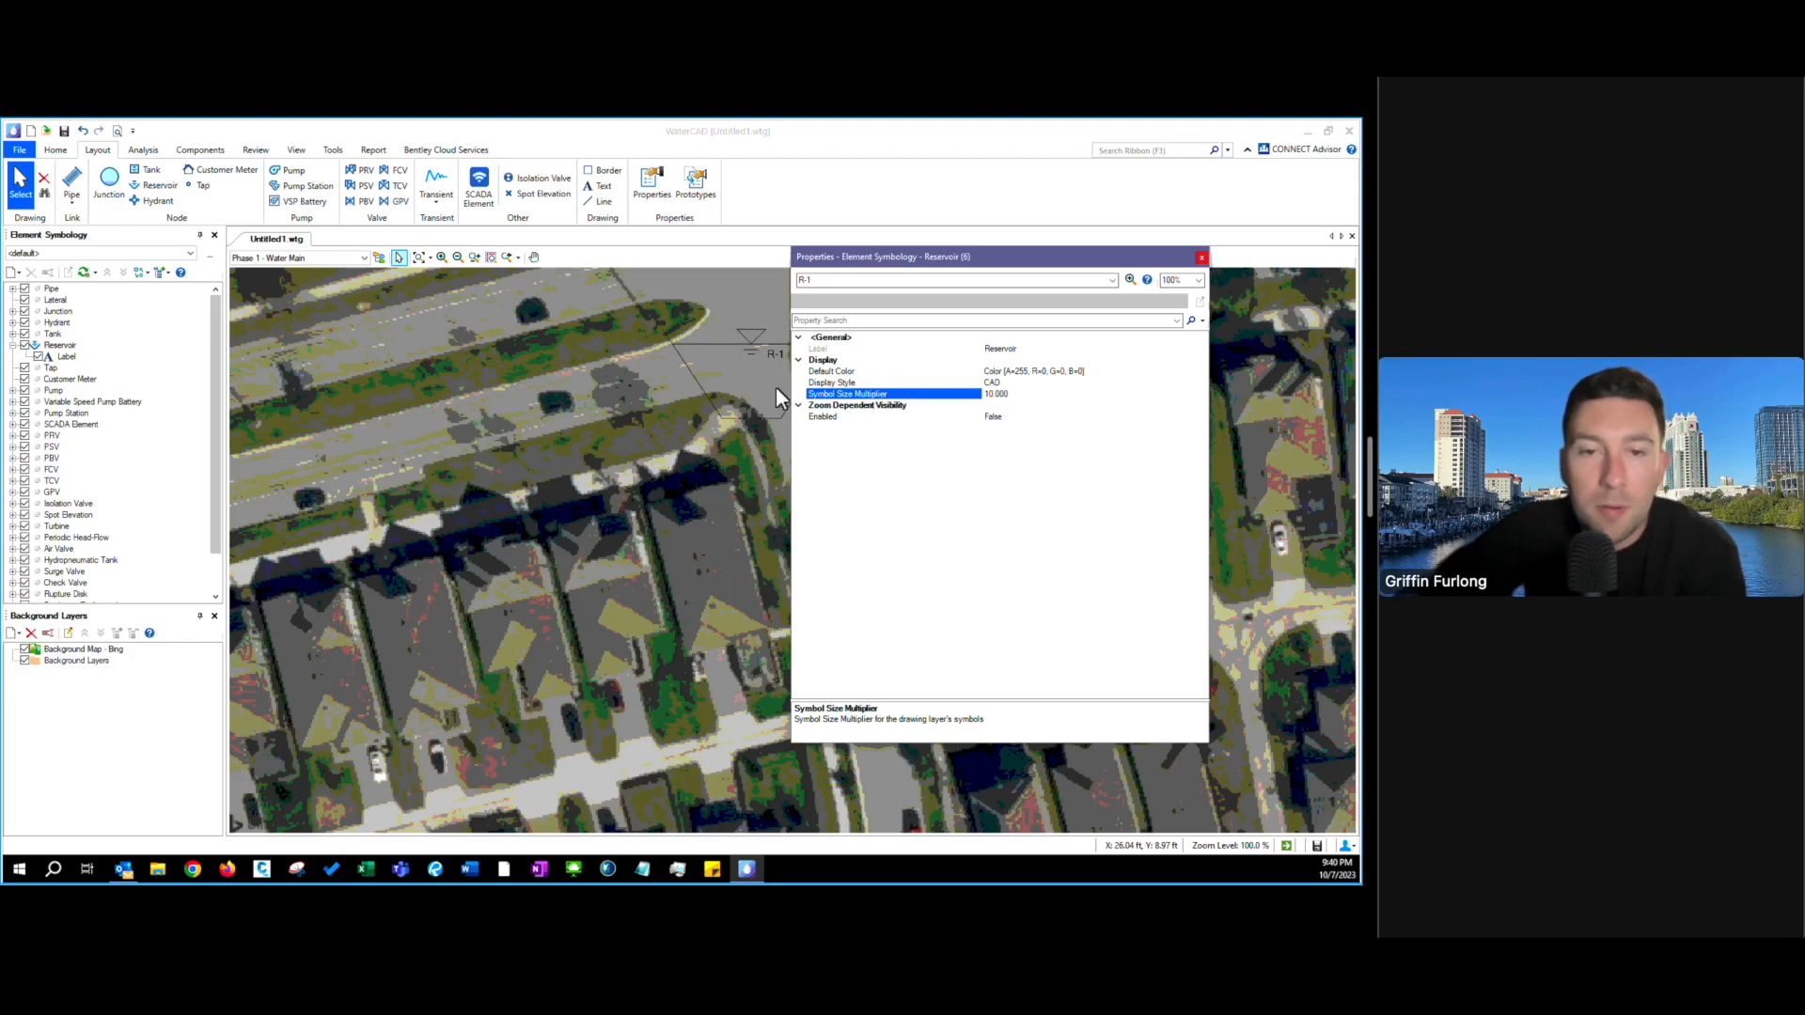
pyautogui.click(1202, 256)
# - Lay out pipes from the reservoir south to a junction at the cross street and west to a second junction at that street's end
pyautogui.scroll(-2, 776, 425)
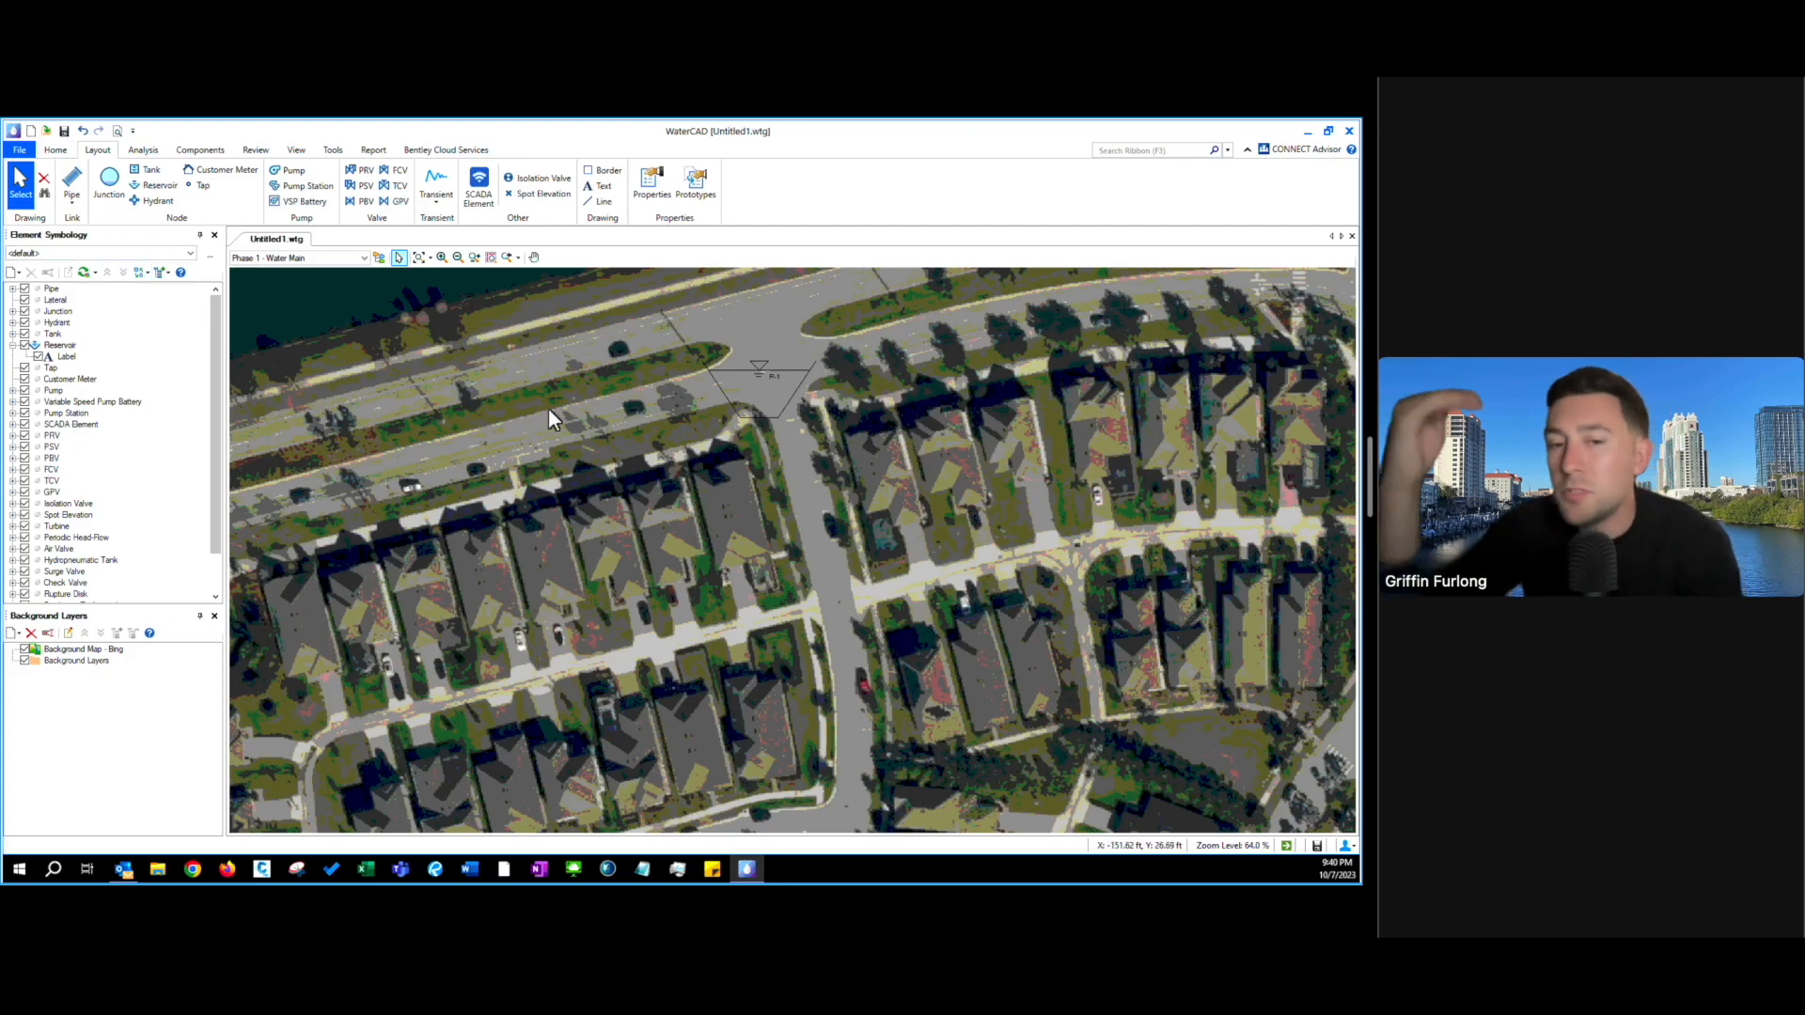
pyautogui.click(459, 257)
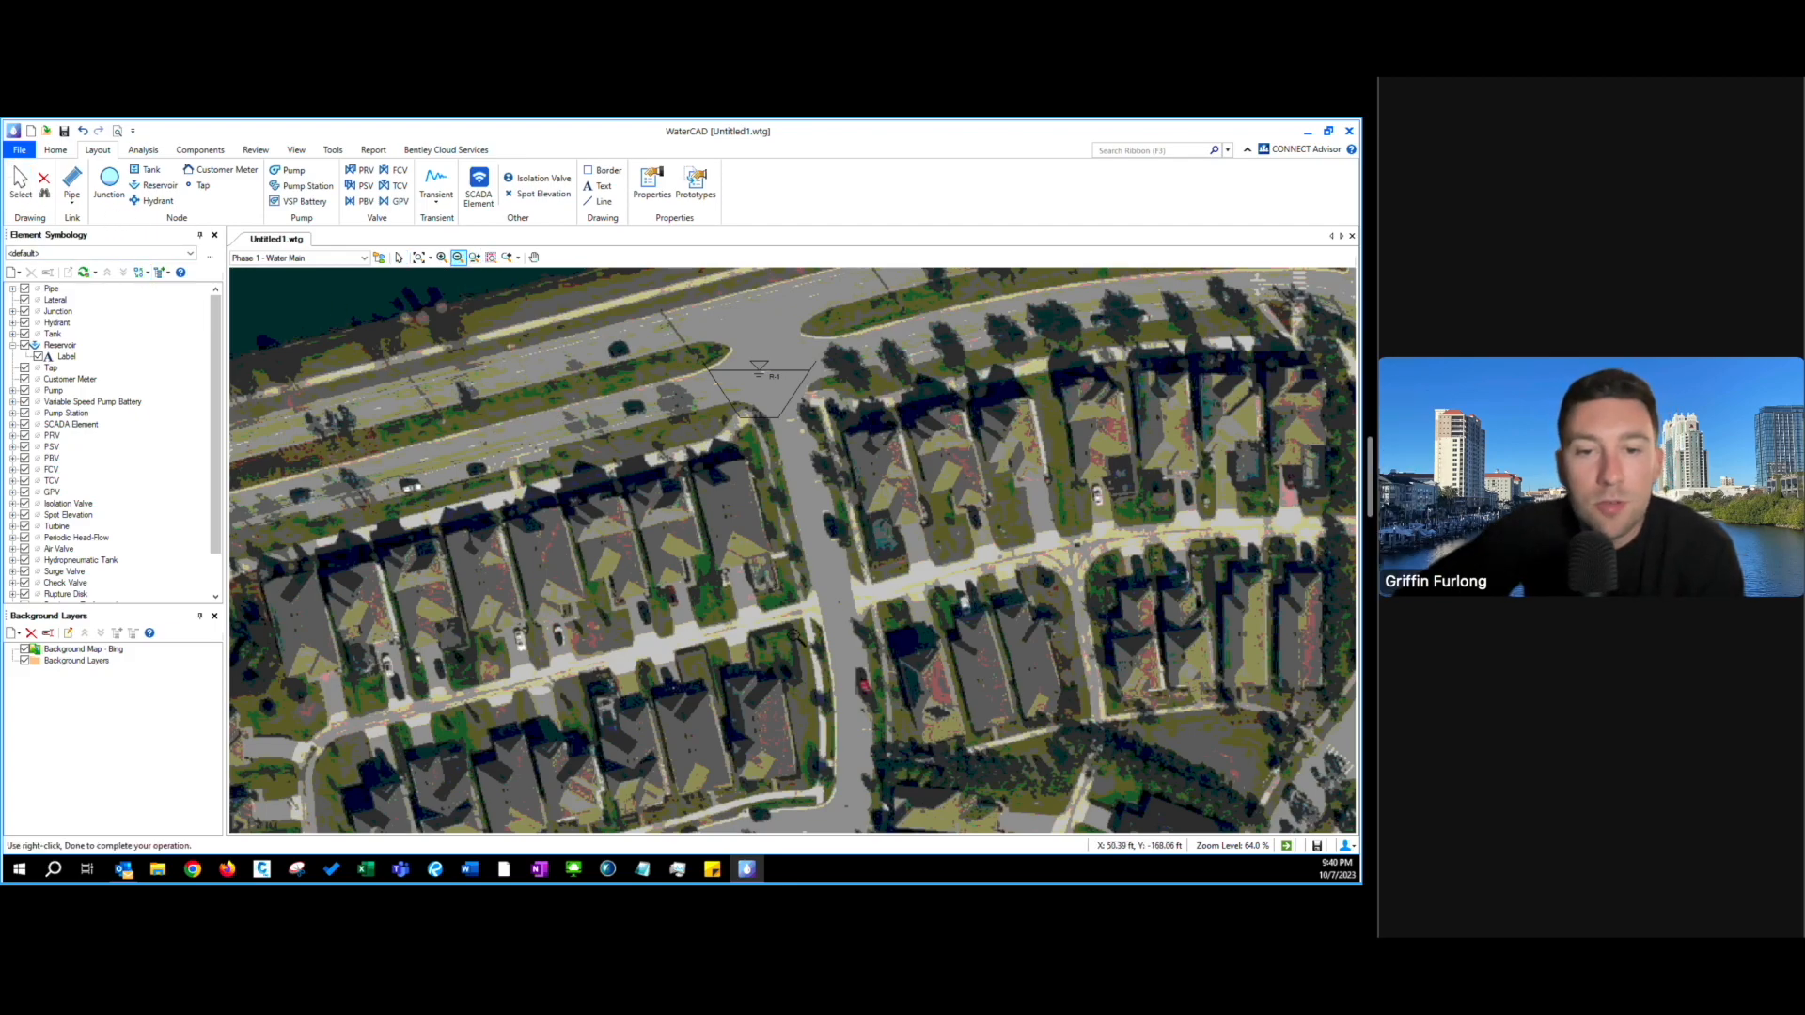
pyautogui.click(794, 637)
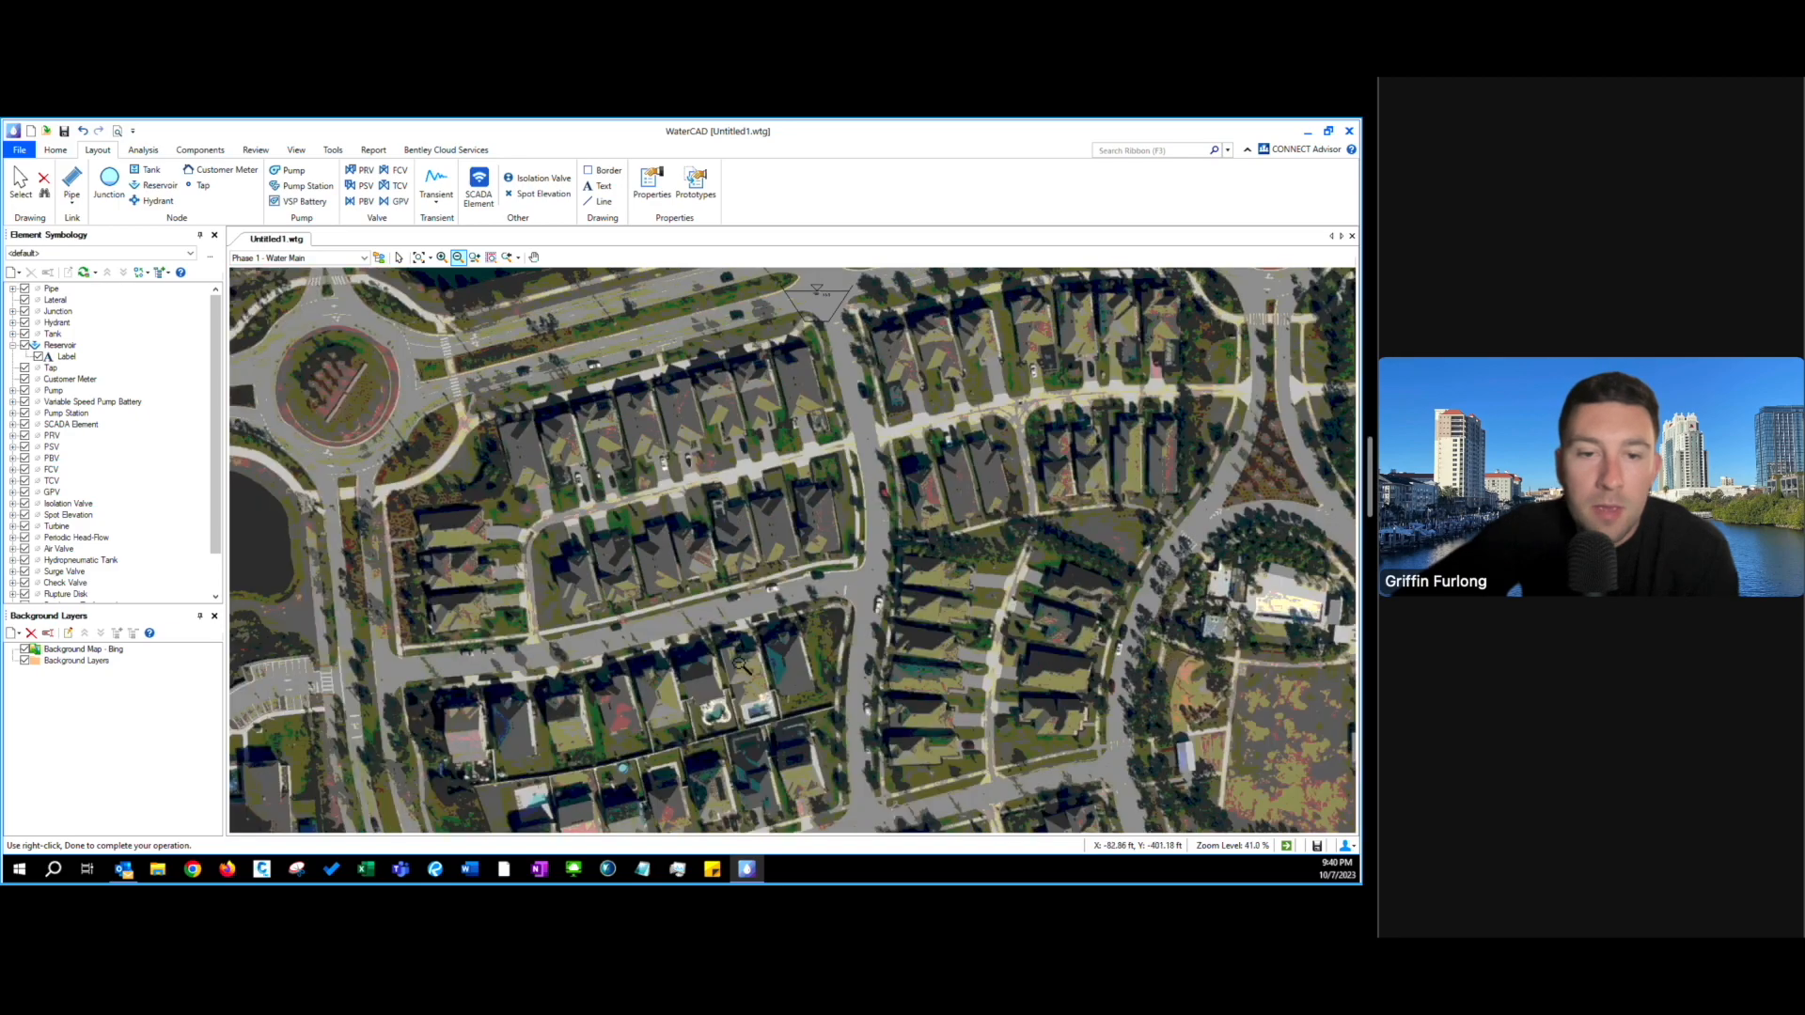
pyautogui.click(534, 257)
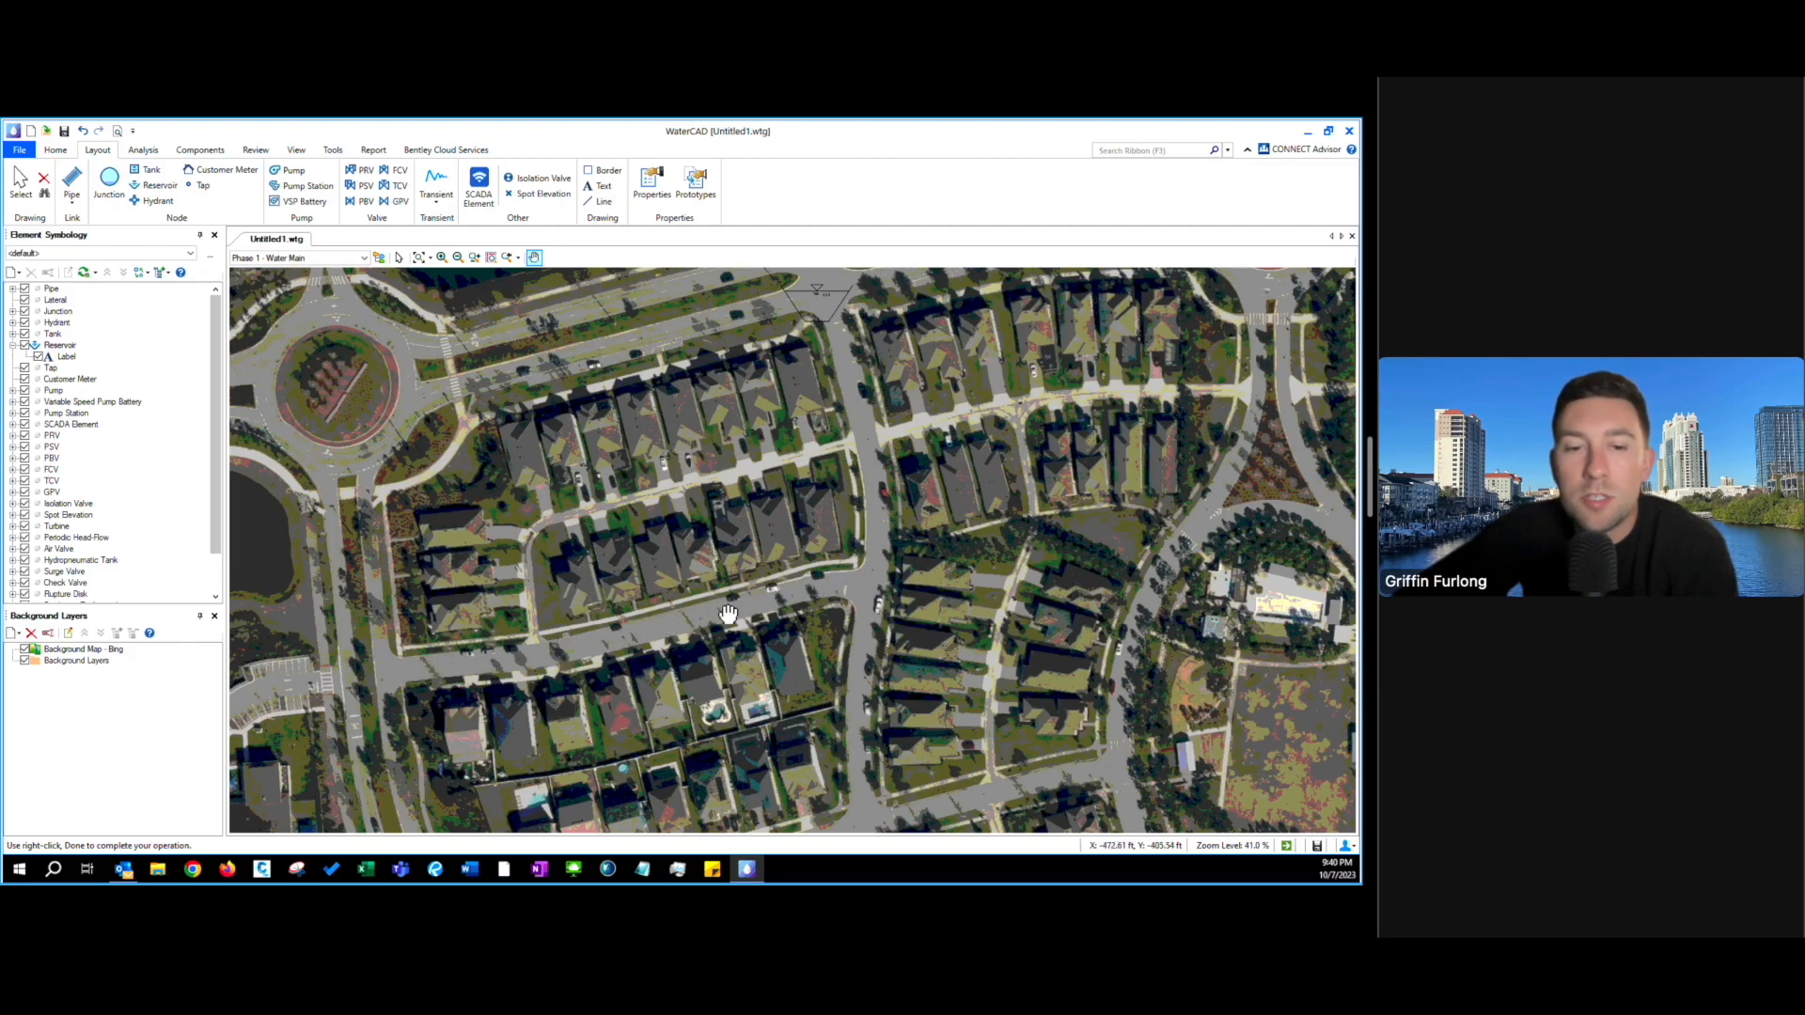
pyautogui.click(77, 188)
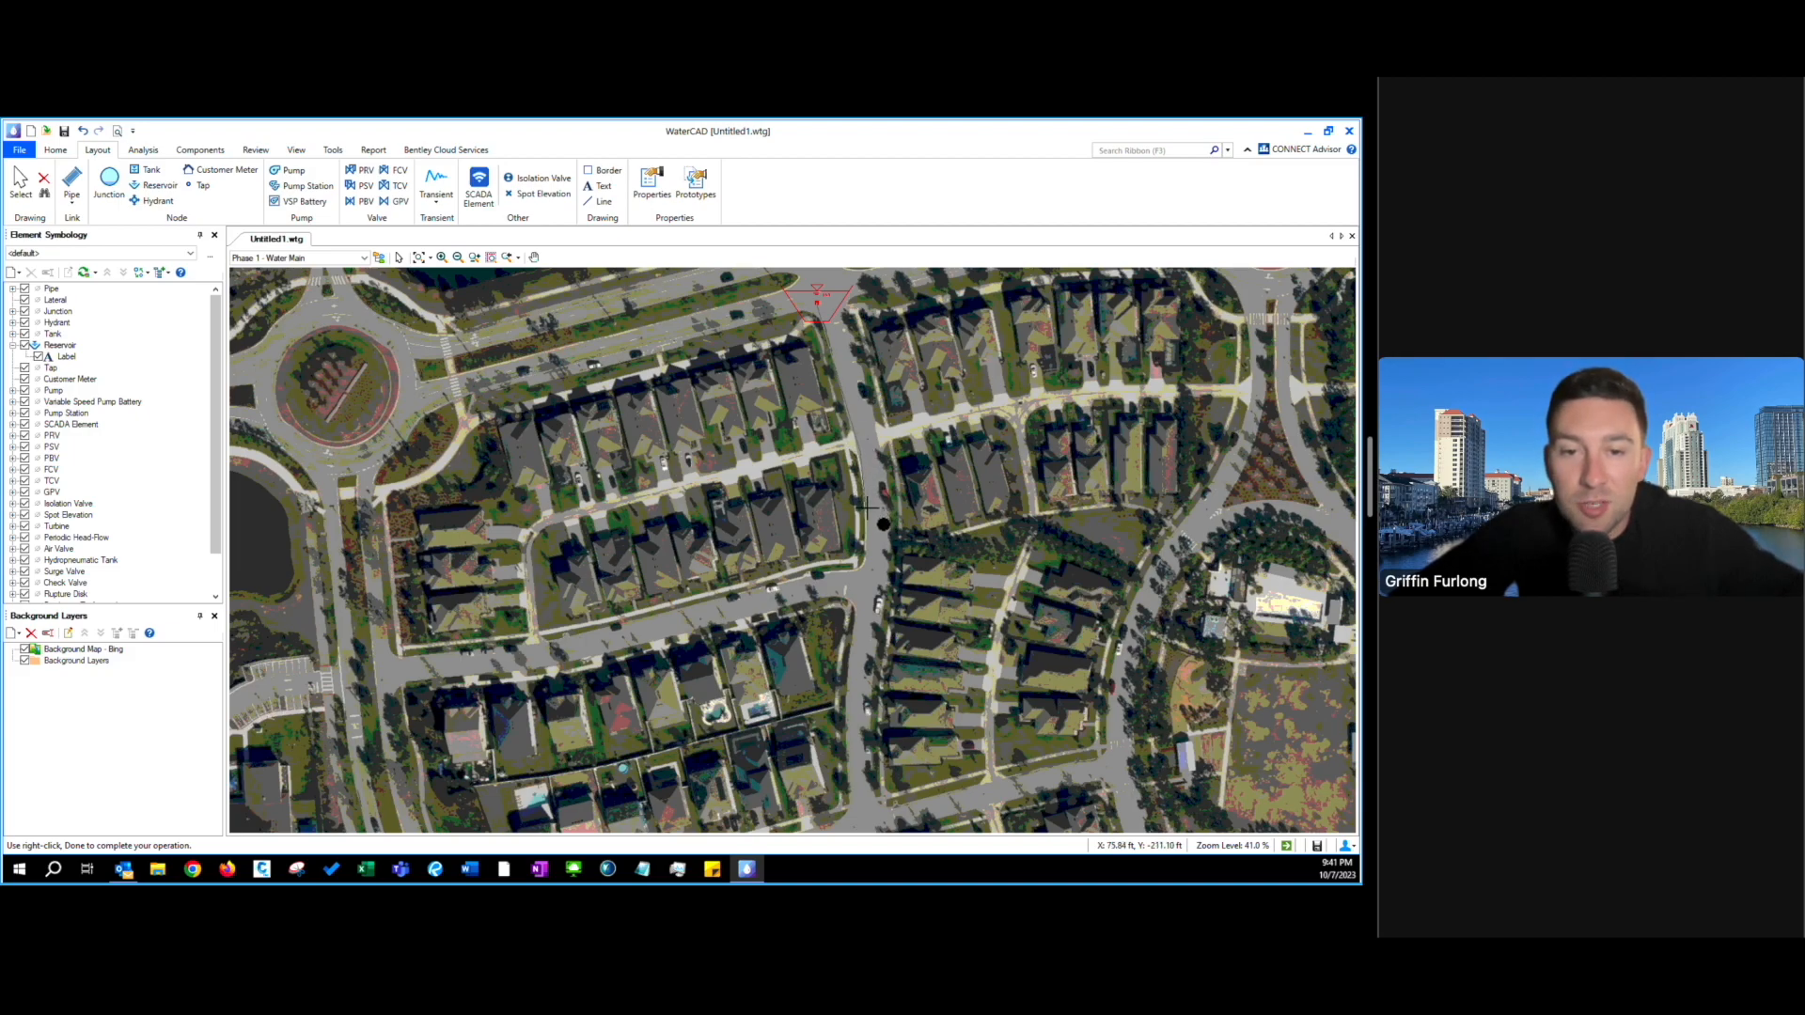
pyautogui.click(861, 569)
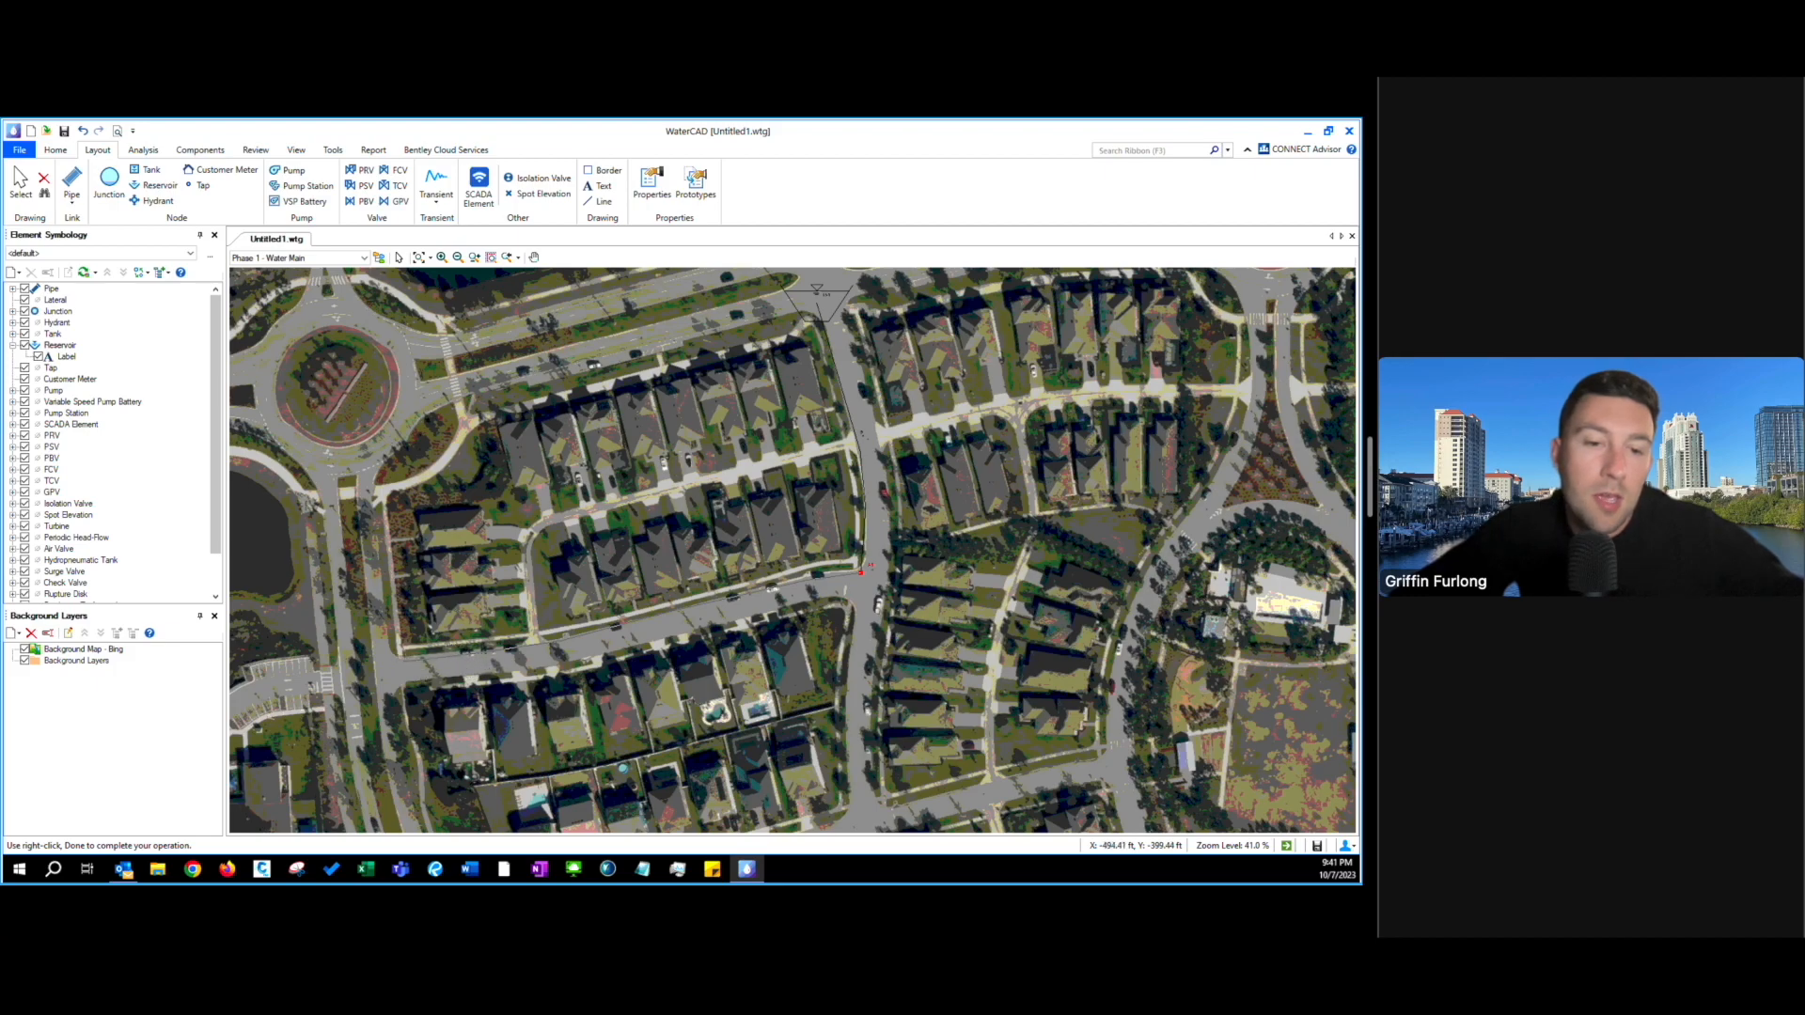
pyautogui.click(399, 658)
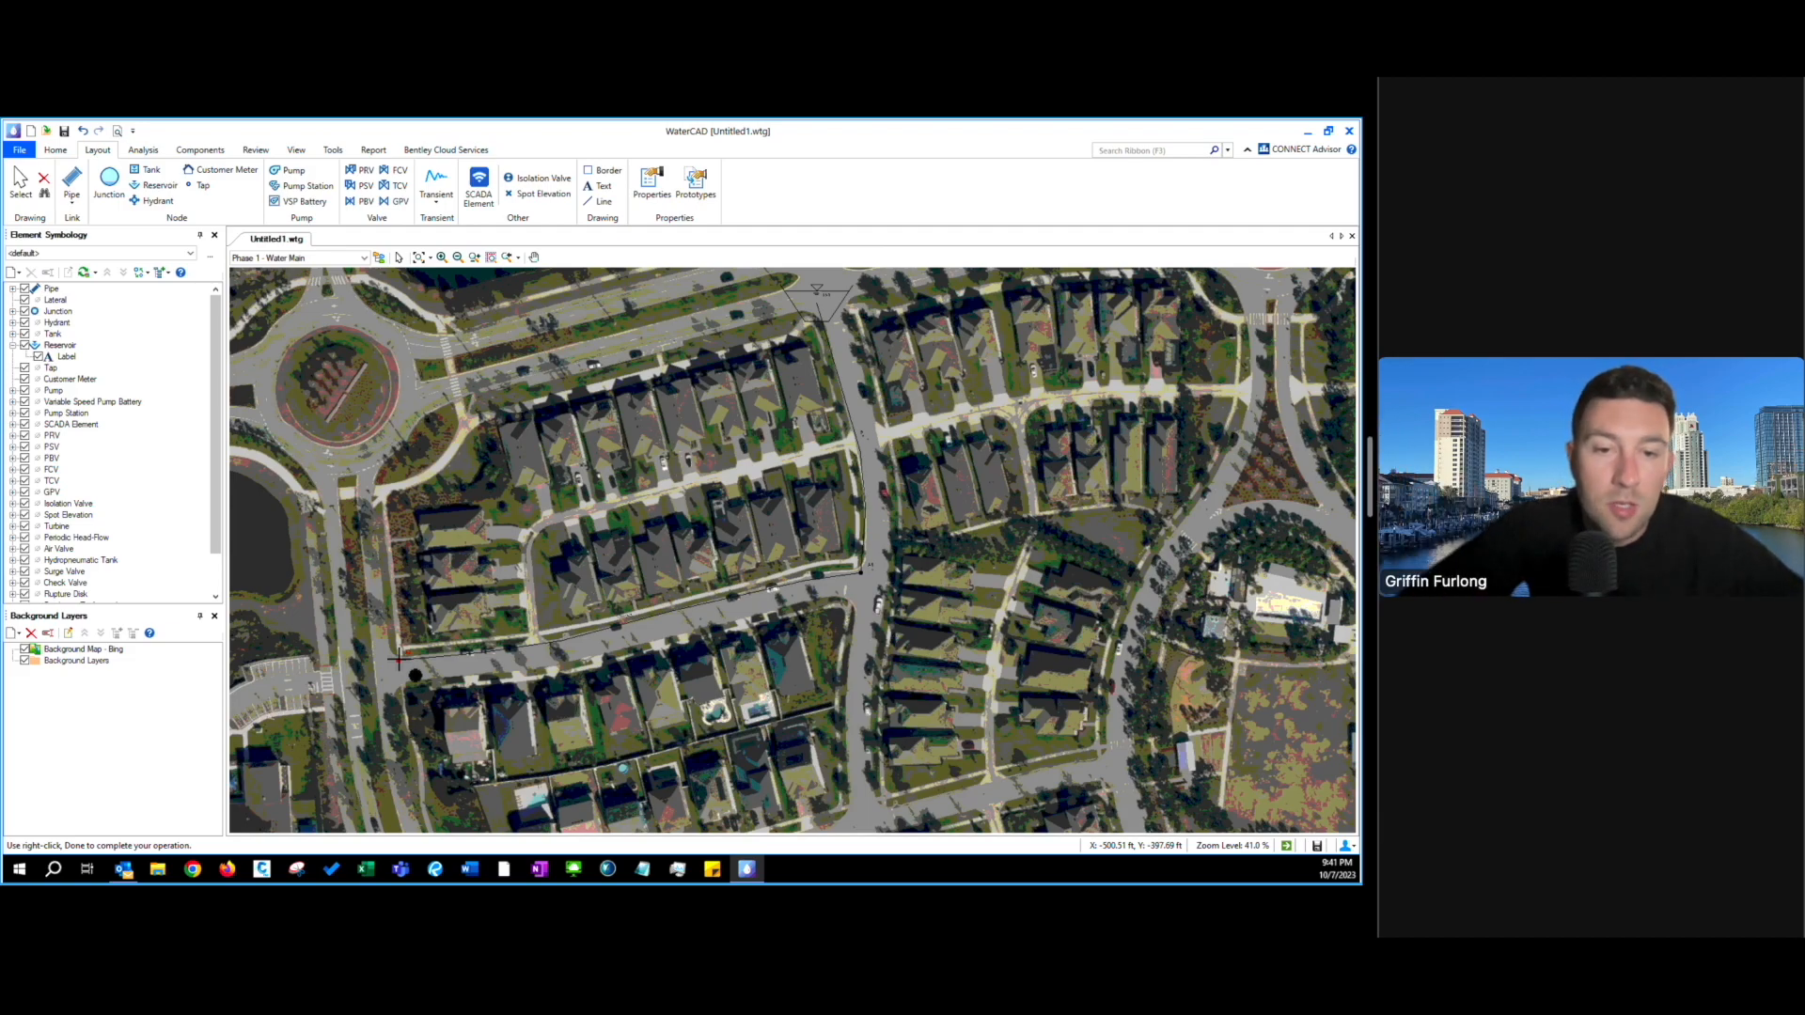
pyautogui.press('Escape')
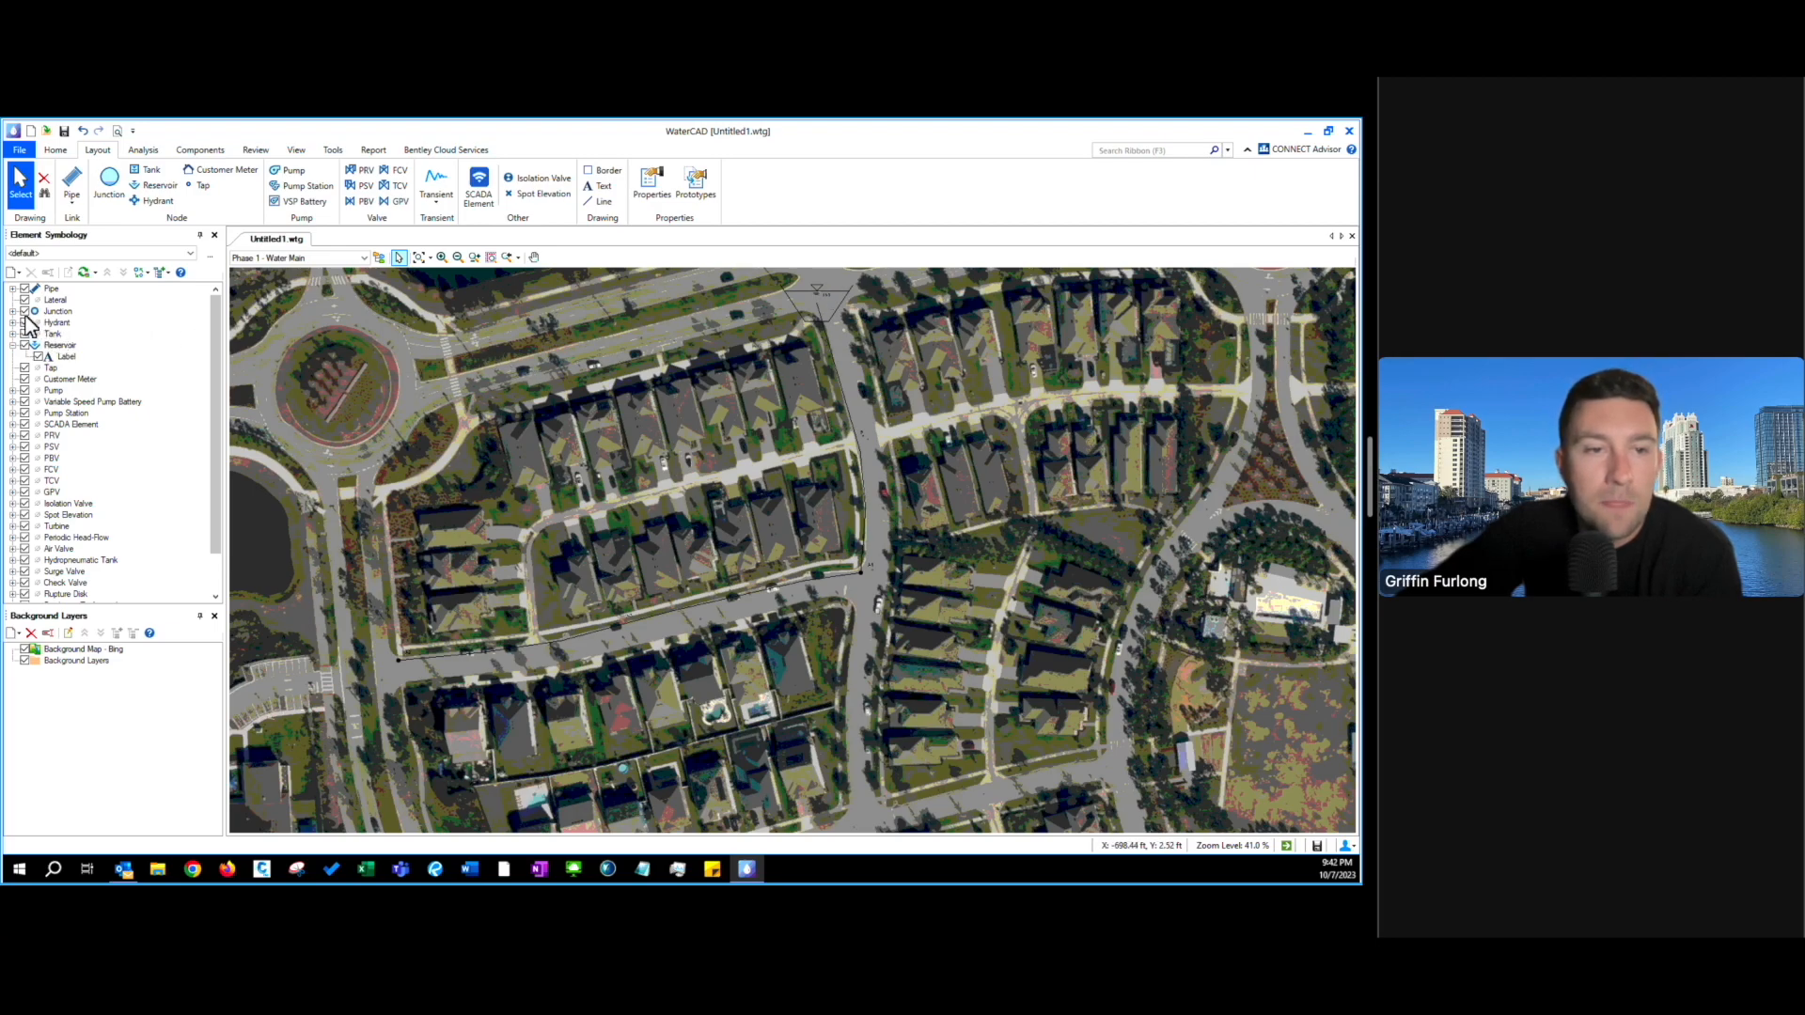
# - Set the symbol size multiplier of the Junction element symbology to 10 and close its properties
pyautogui.click(13, 311)
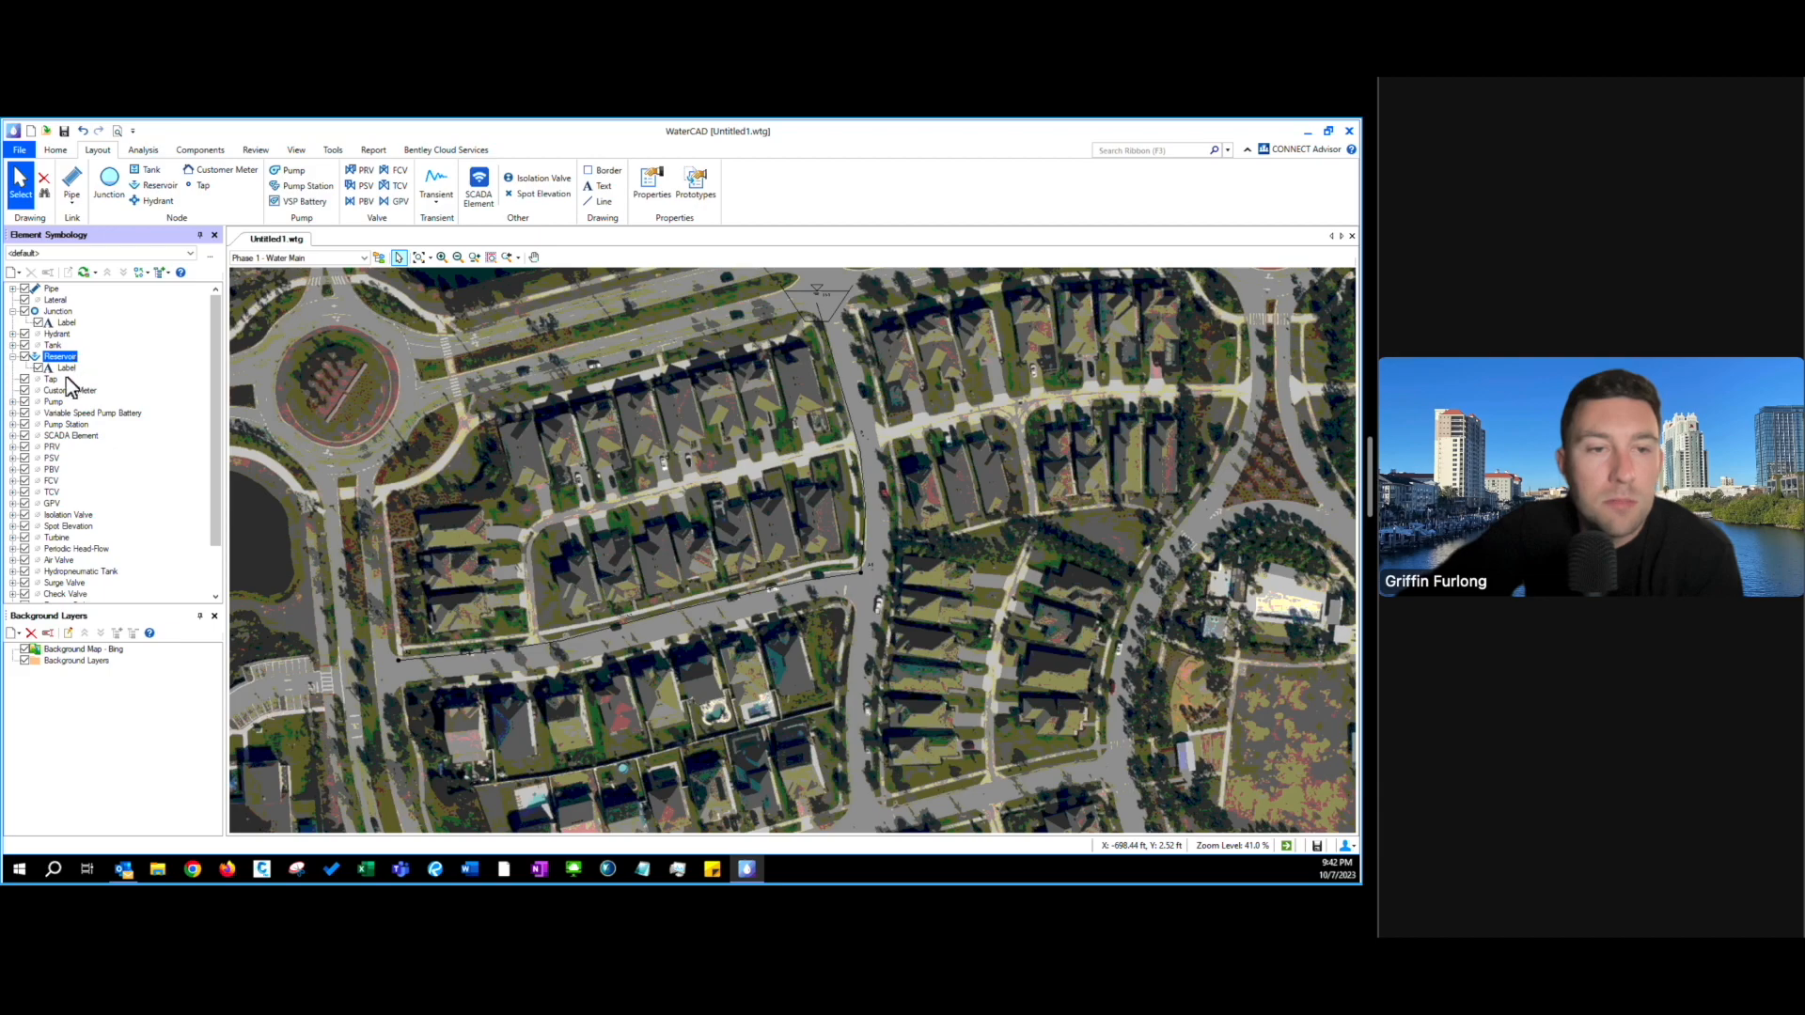
pyautogui.rightClick(61, 312)
pyautogui.click(121, 452)
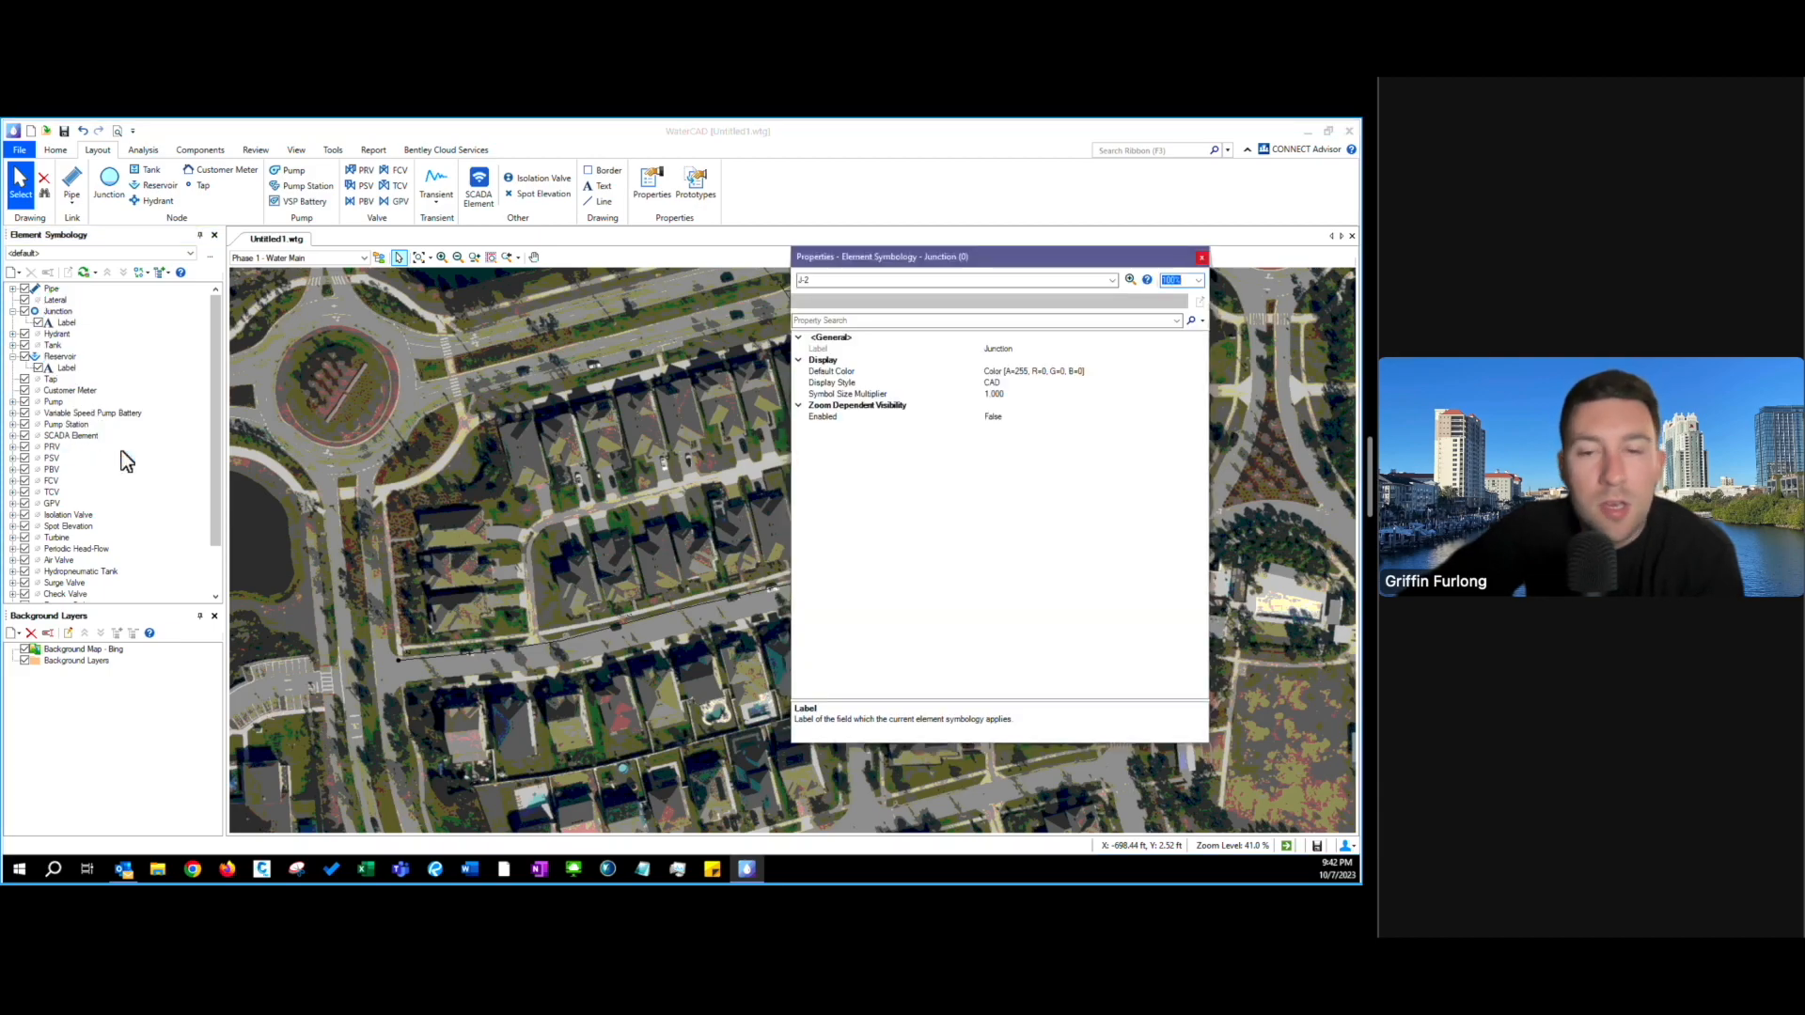
pyautogui.click(1013, 393)
pyautogui.write('10')
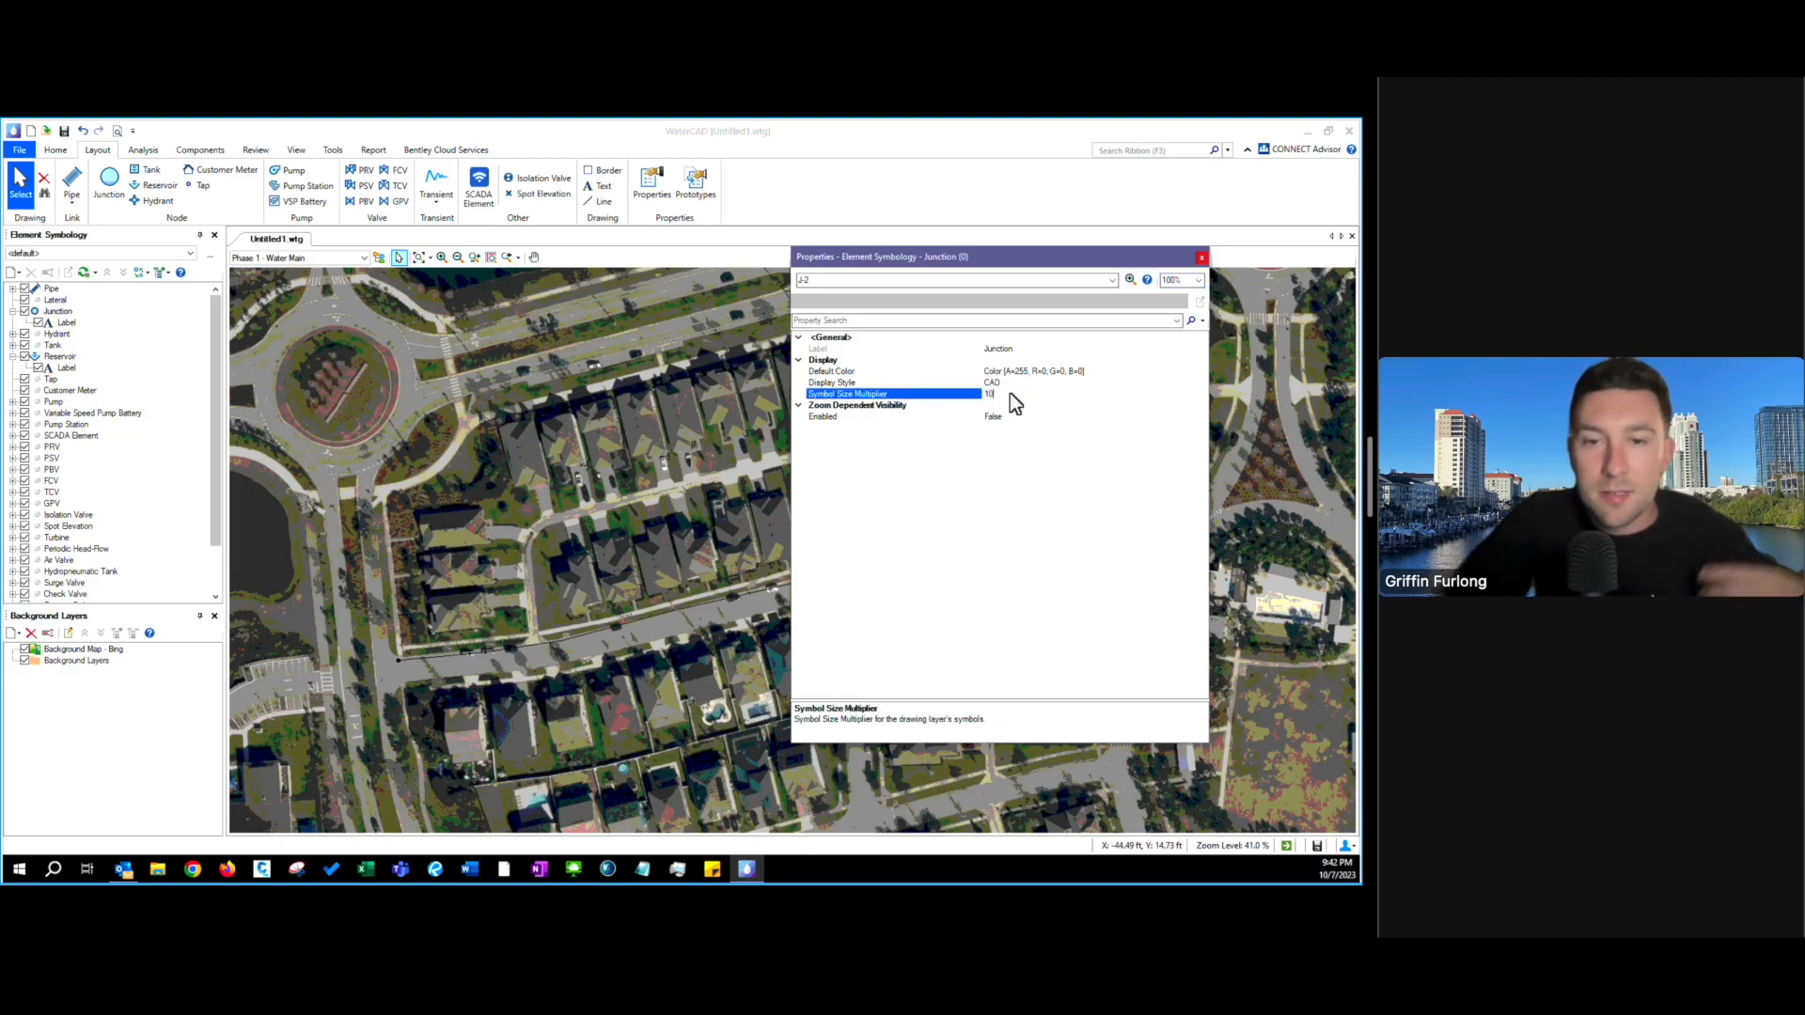
pyautogui.press('Return')
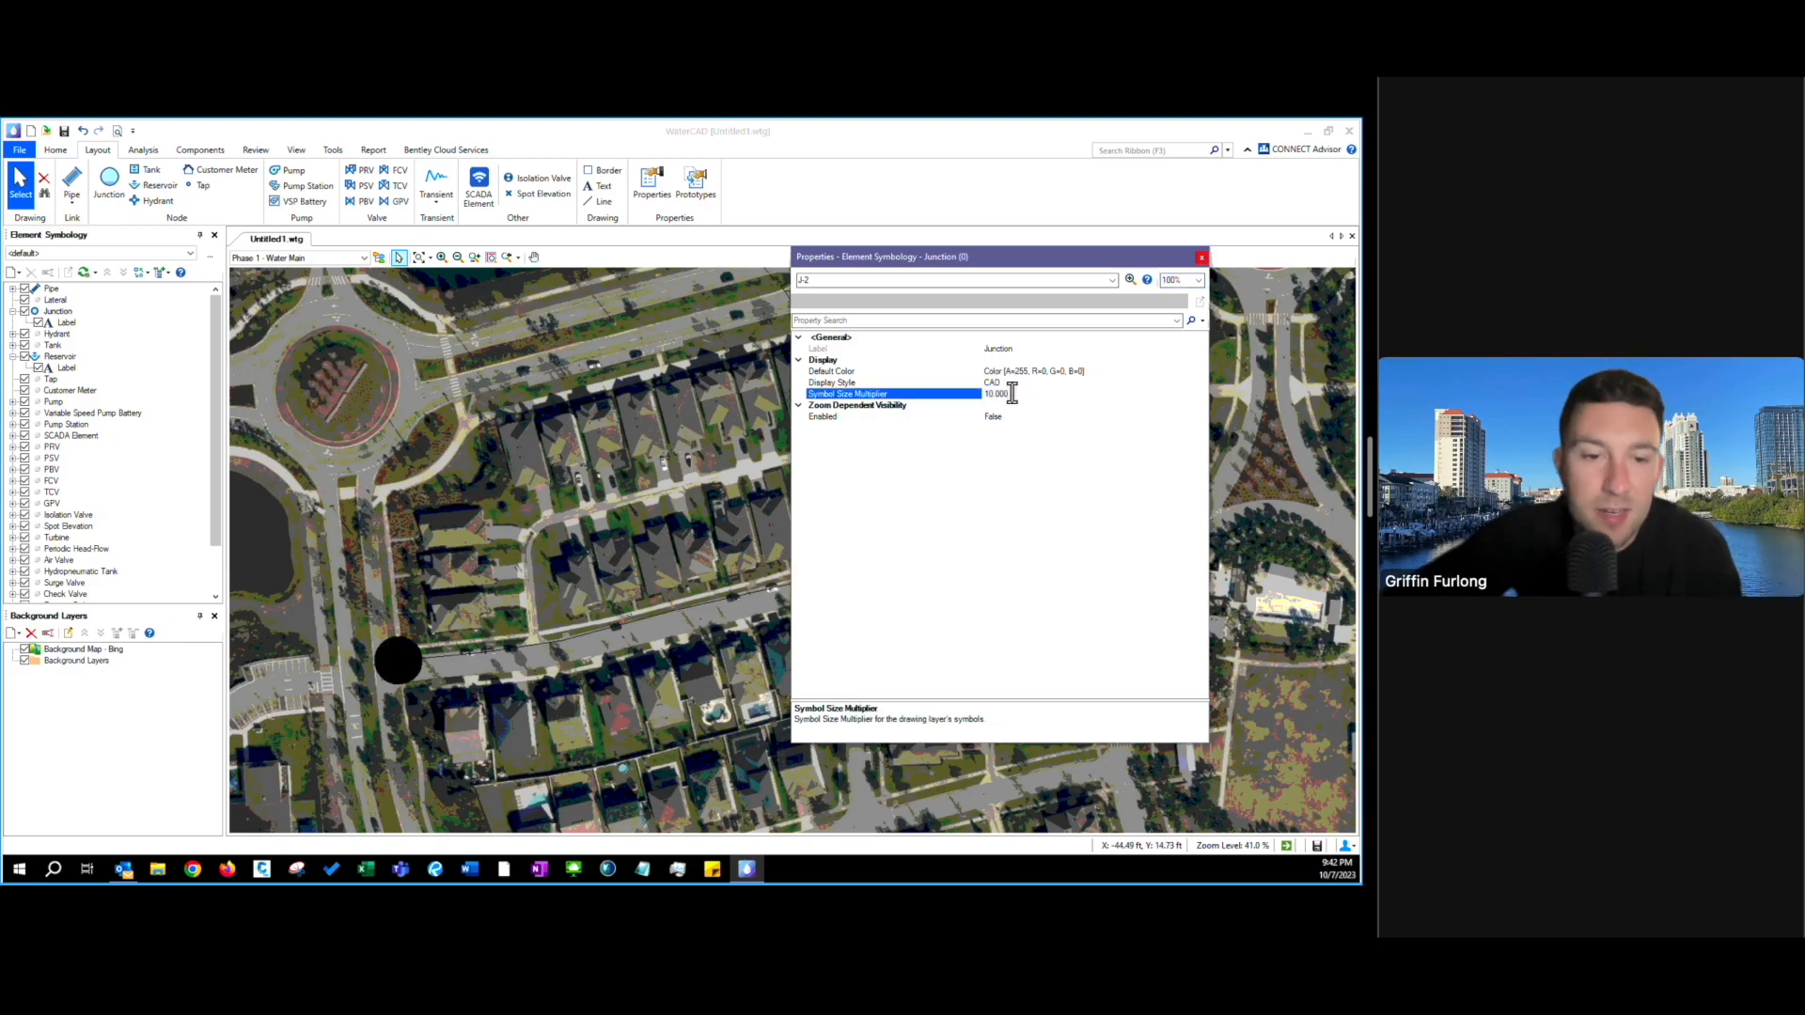
pyautogui.click(1201, 258)
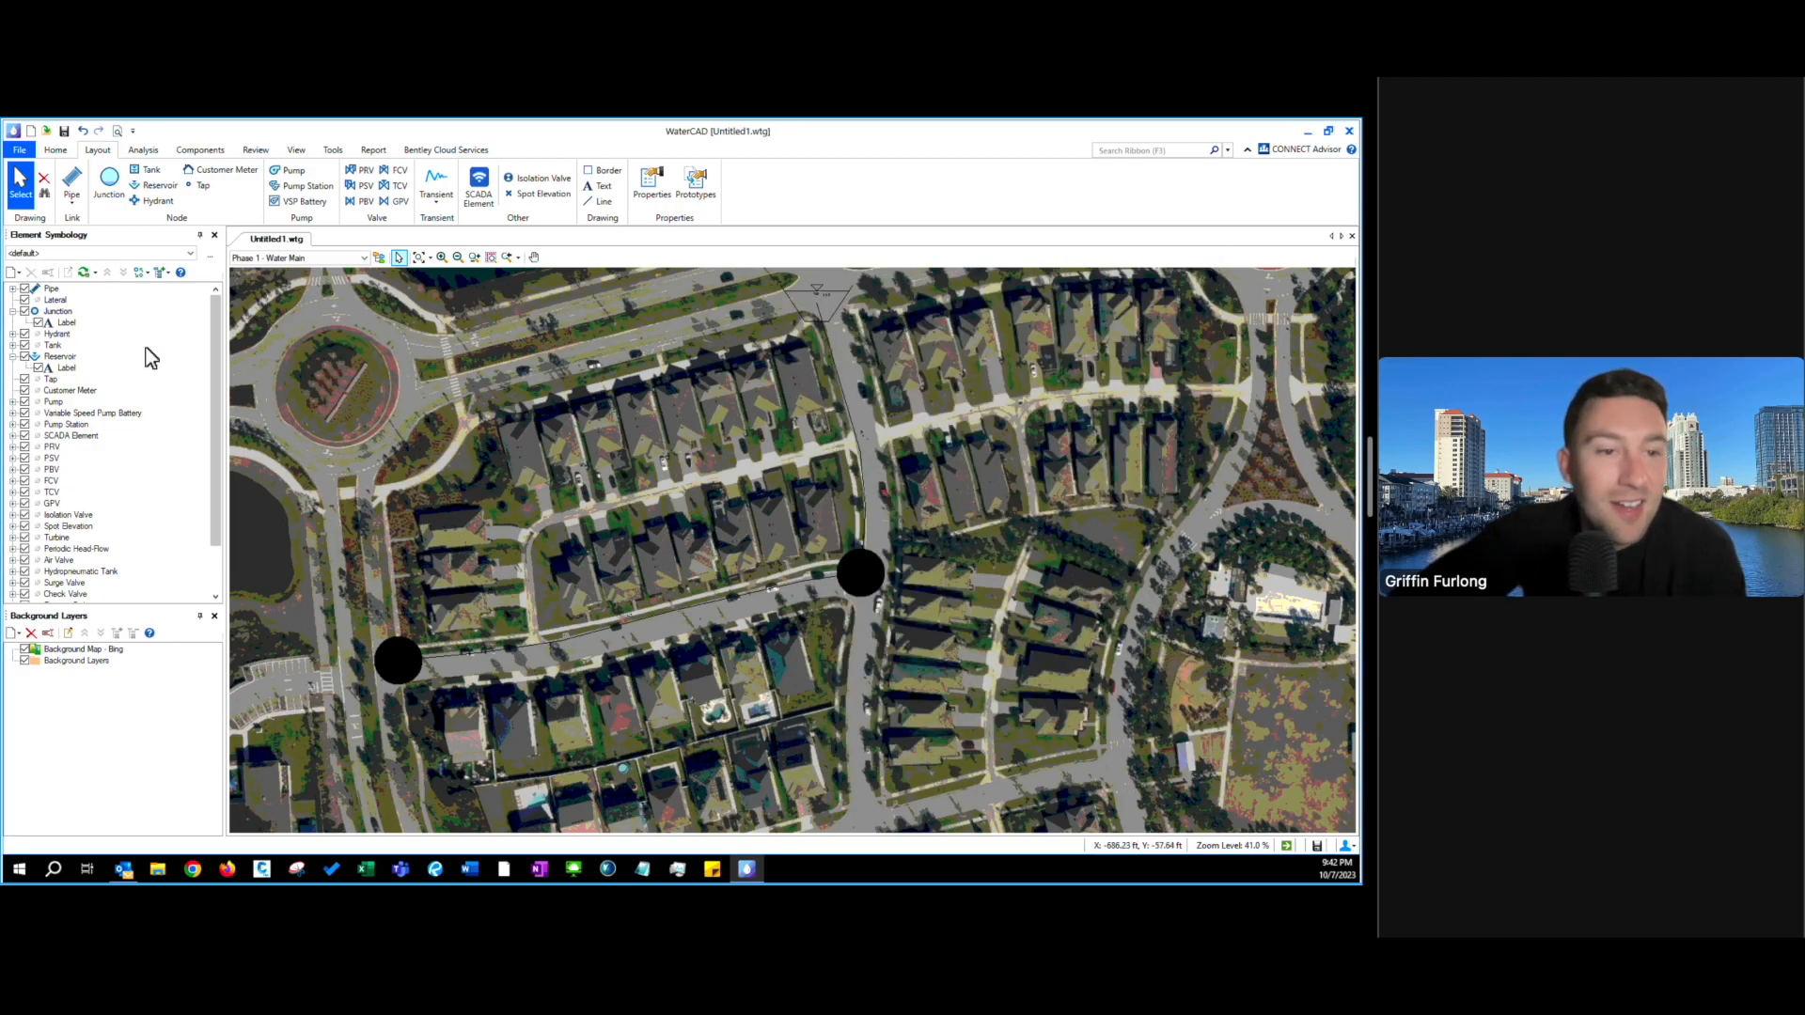
# - Set the Pipe element symbology to a line width multiplier of 10 and a symbol size multiplier of 2
pyautogui.click(55, 290)
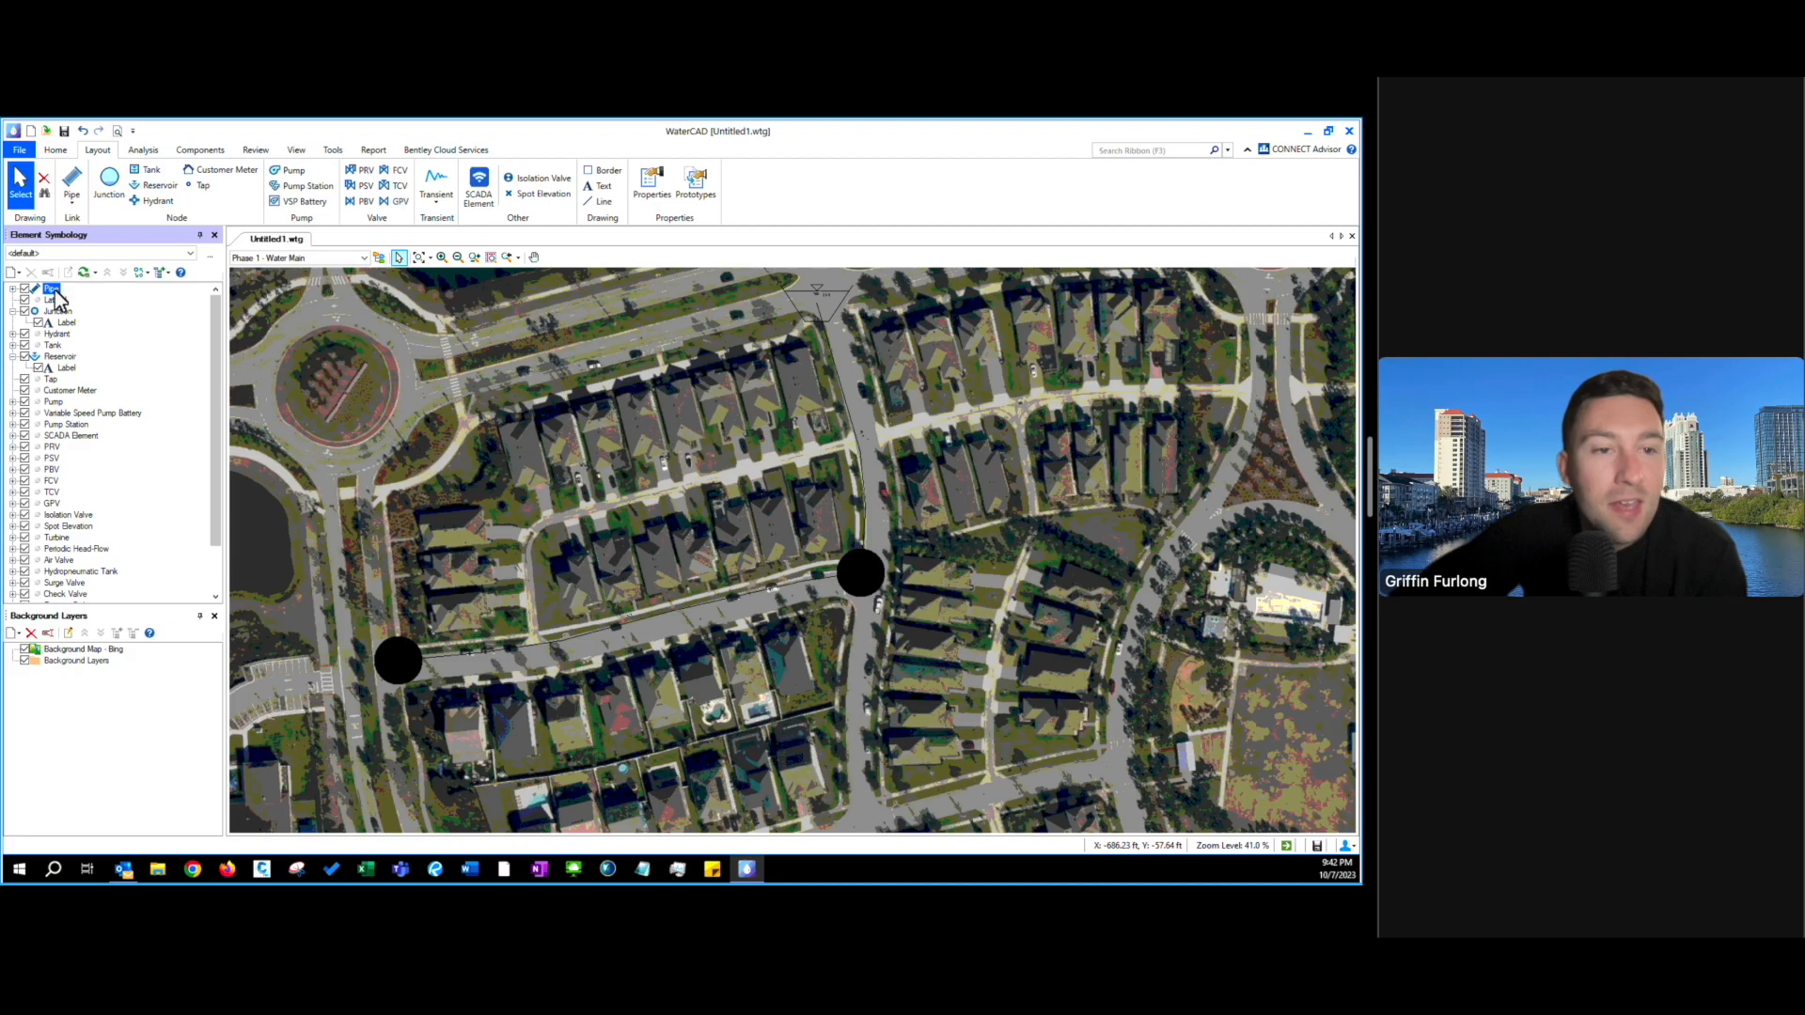
pyautogui.rightClick(54, 291)
pyautogui.click(110, 437)
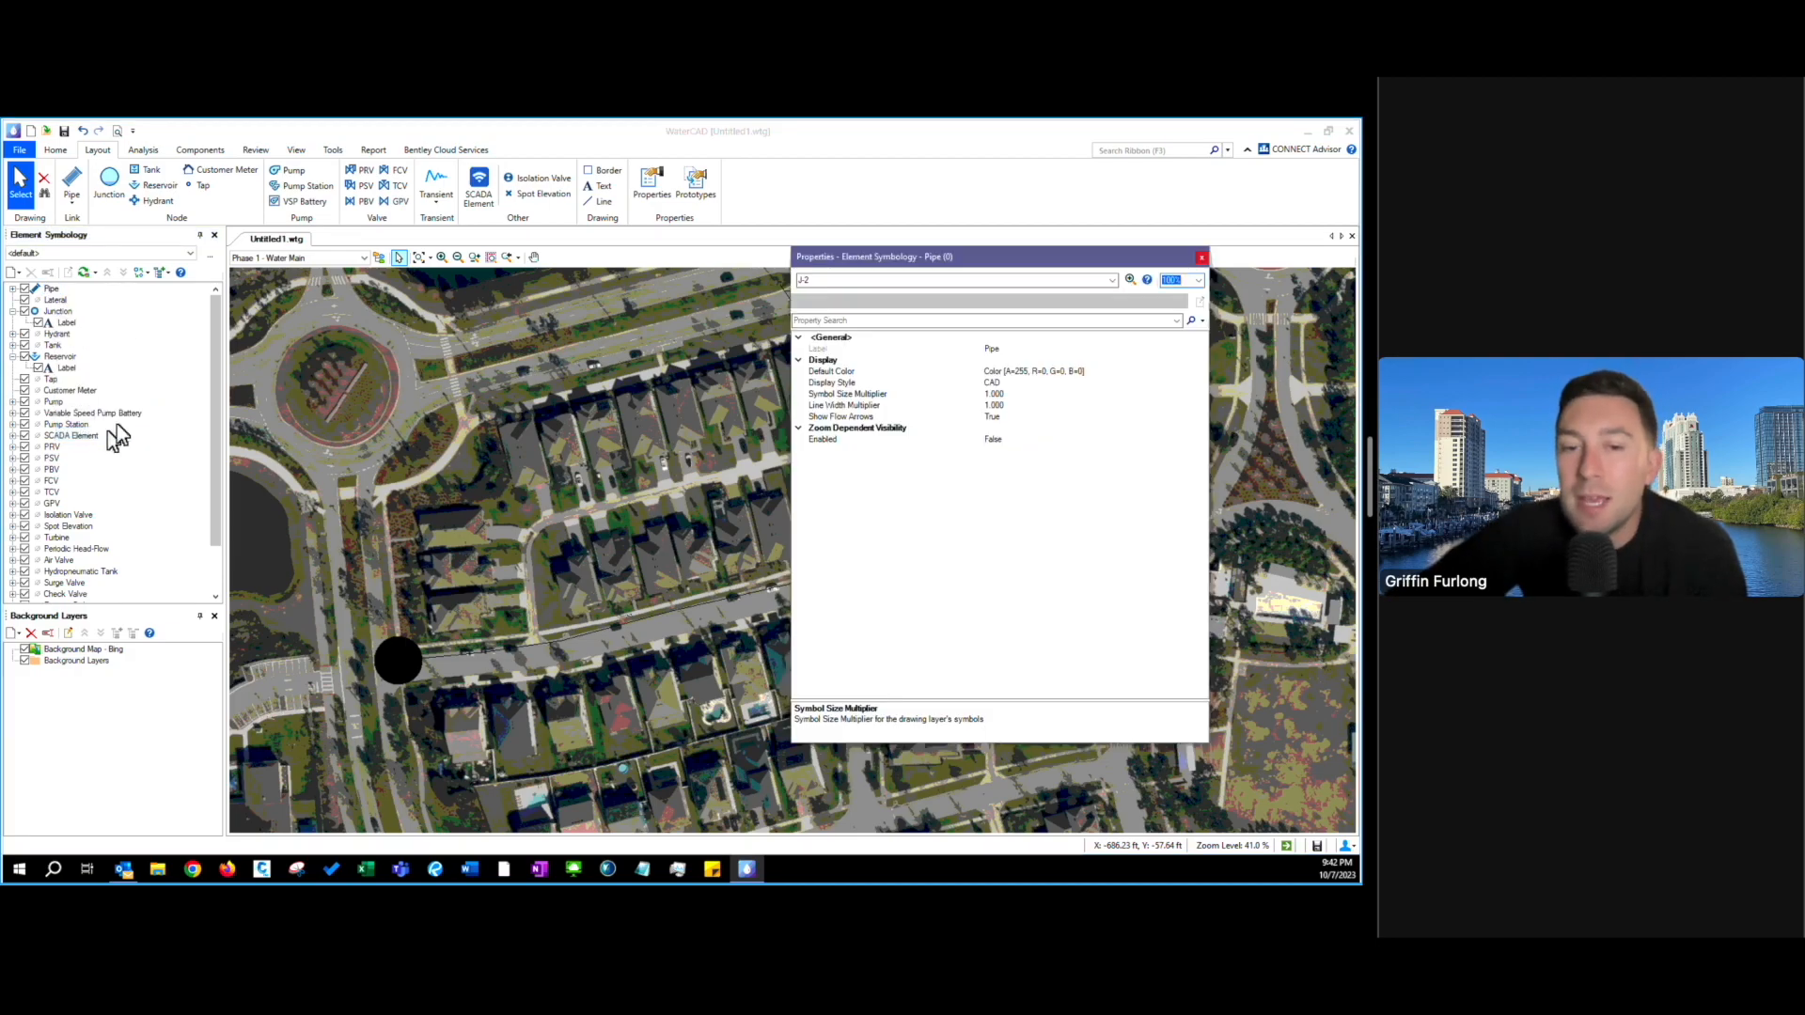
pyautogui.click(1015, 405)
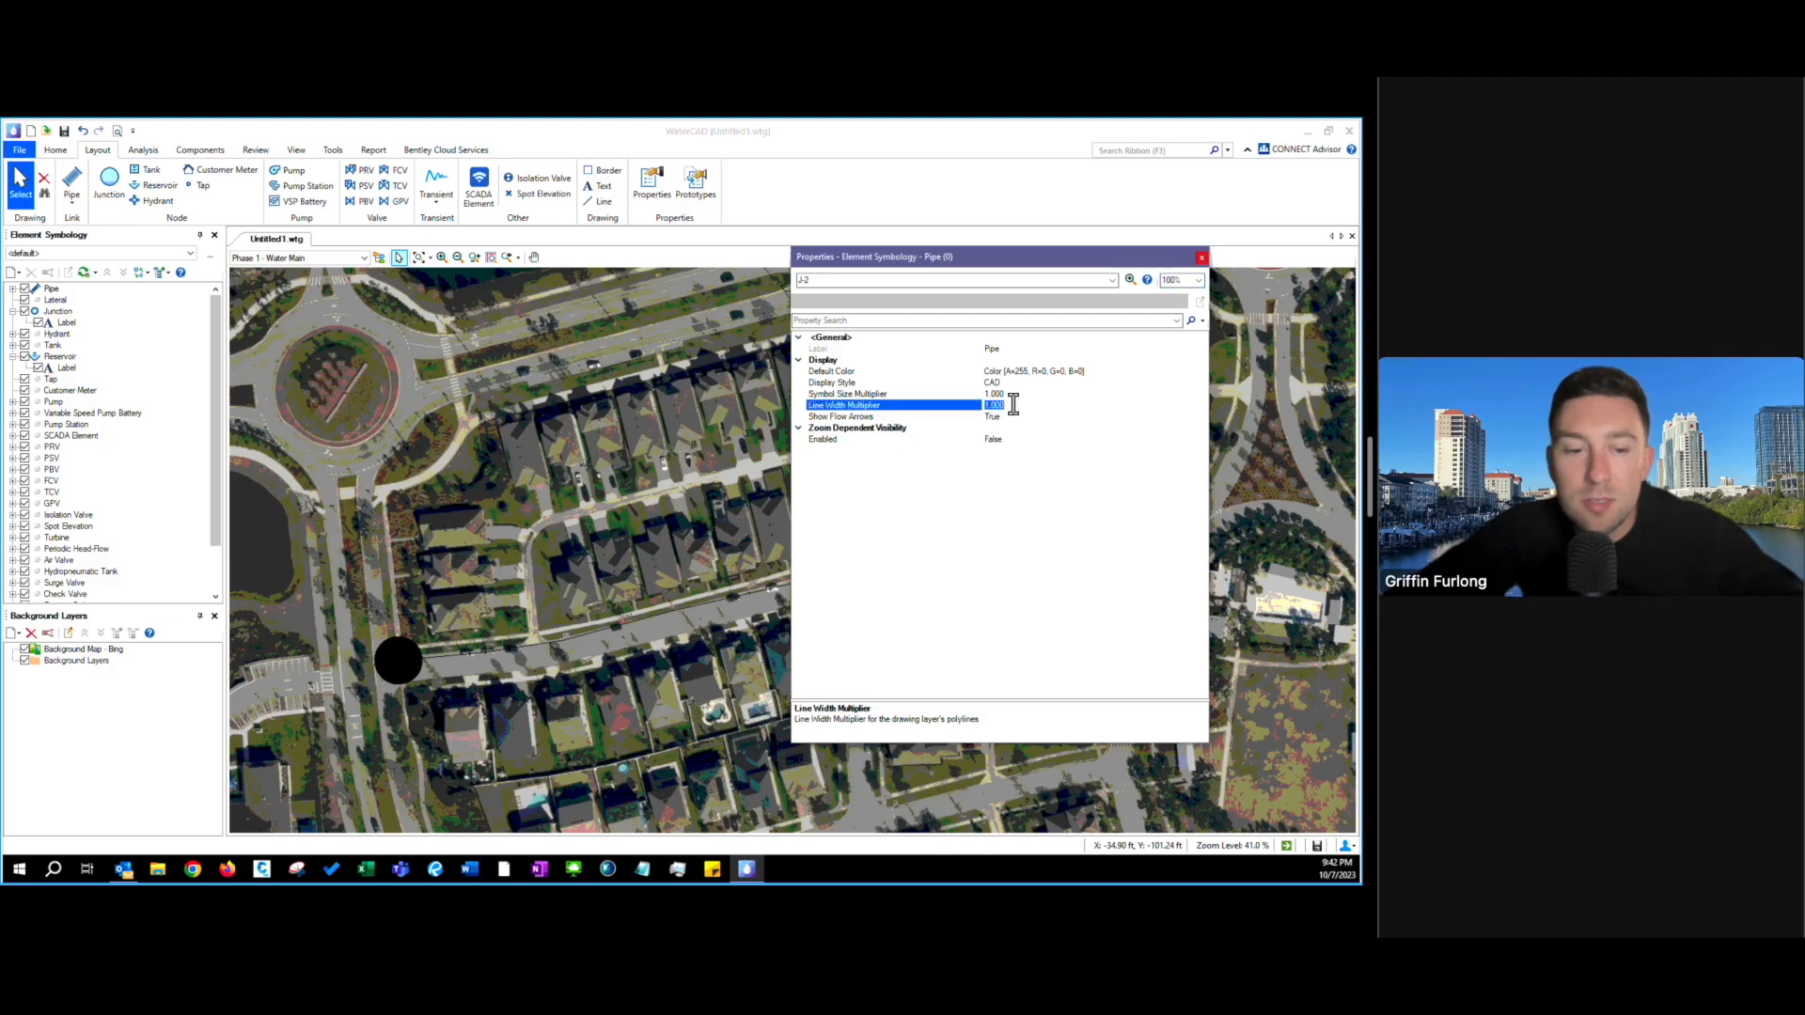
pyautogui.write('10')
pyautogui.press('Return')
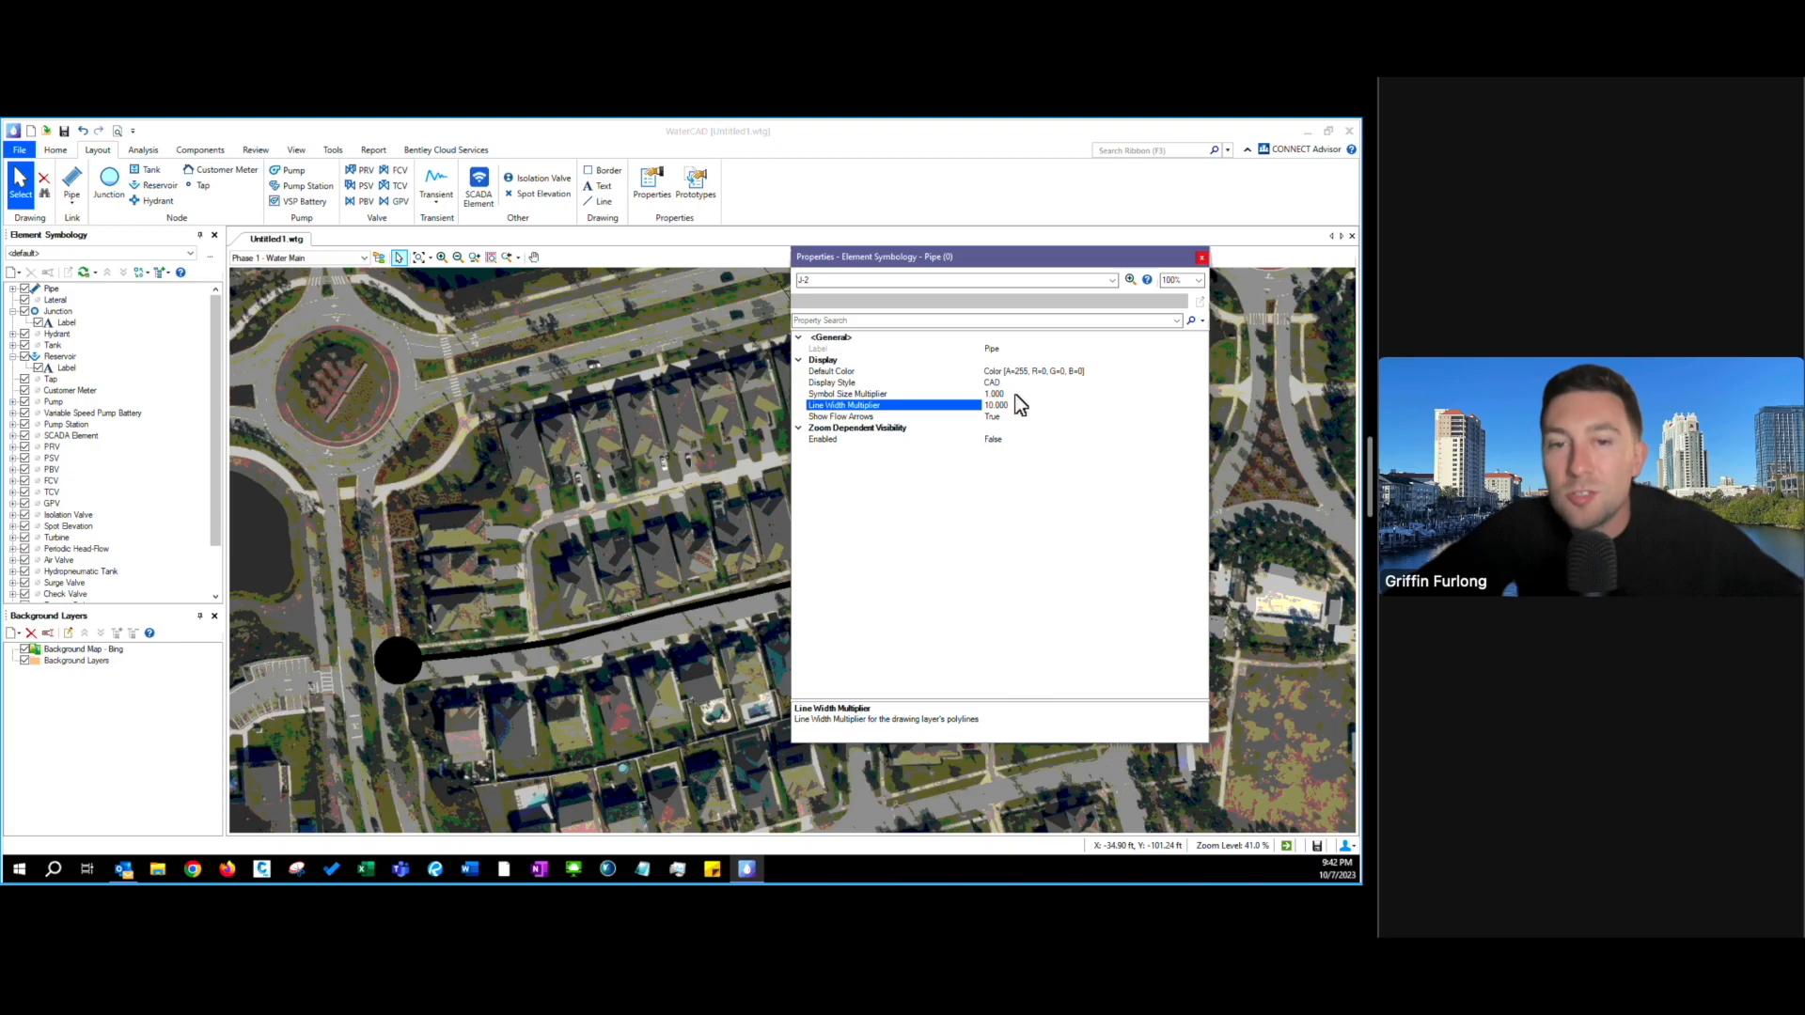
pyautogui.click(1015, 393)
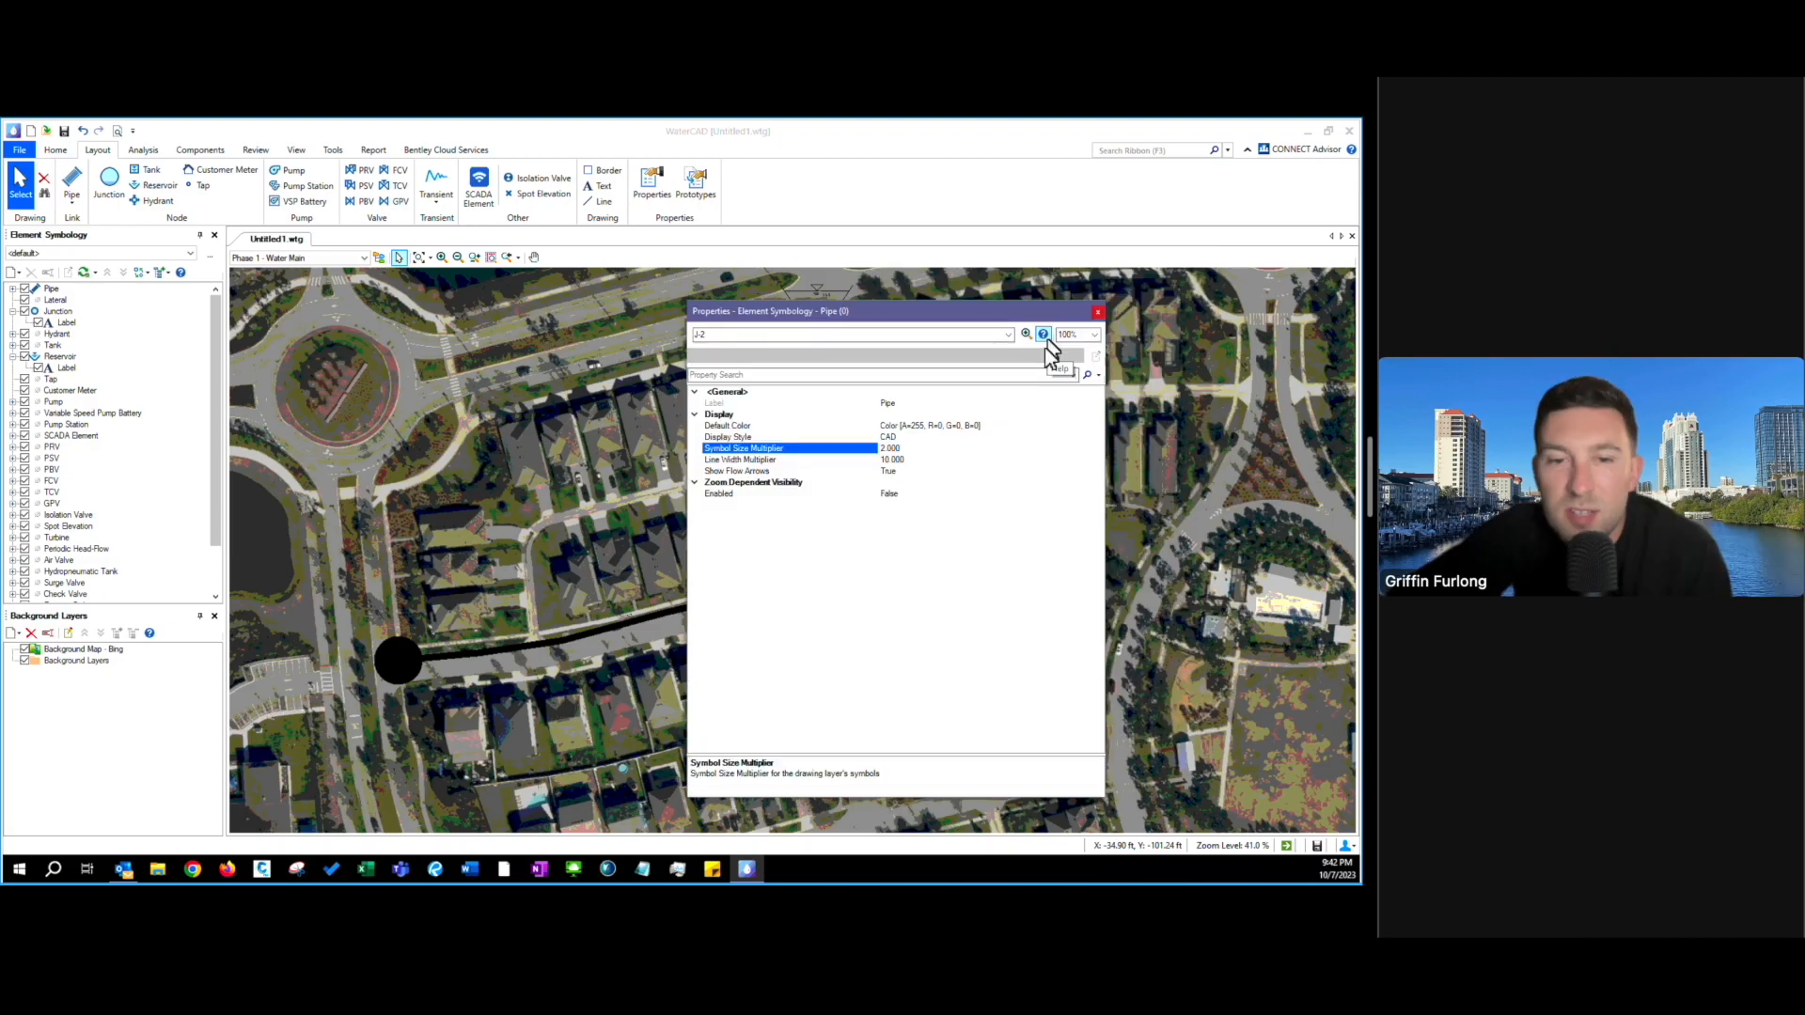
pyautogui.click(1097, 312)
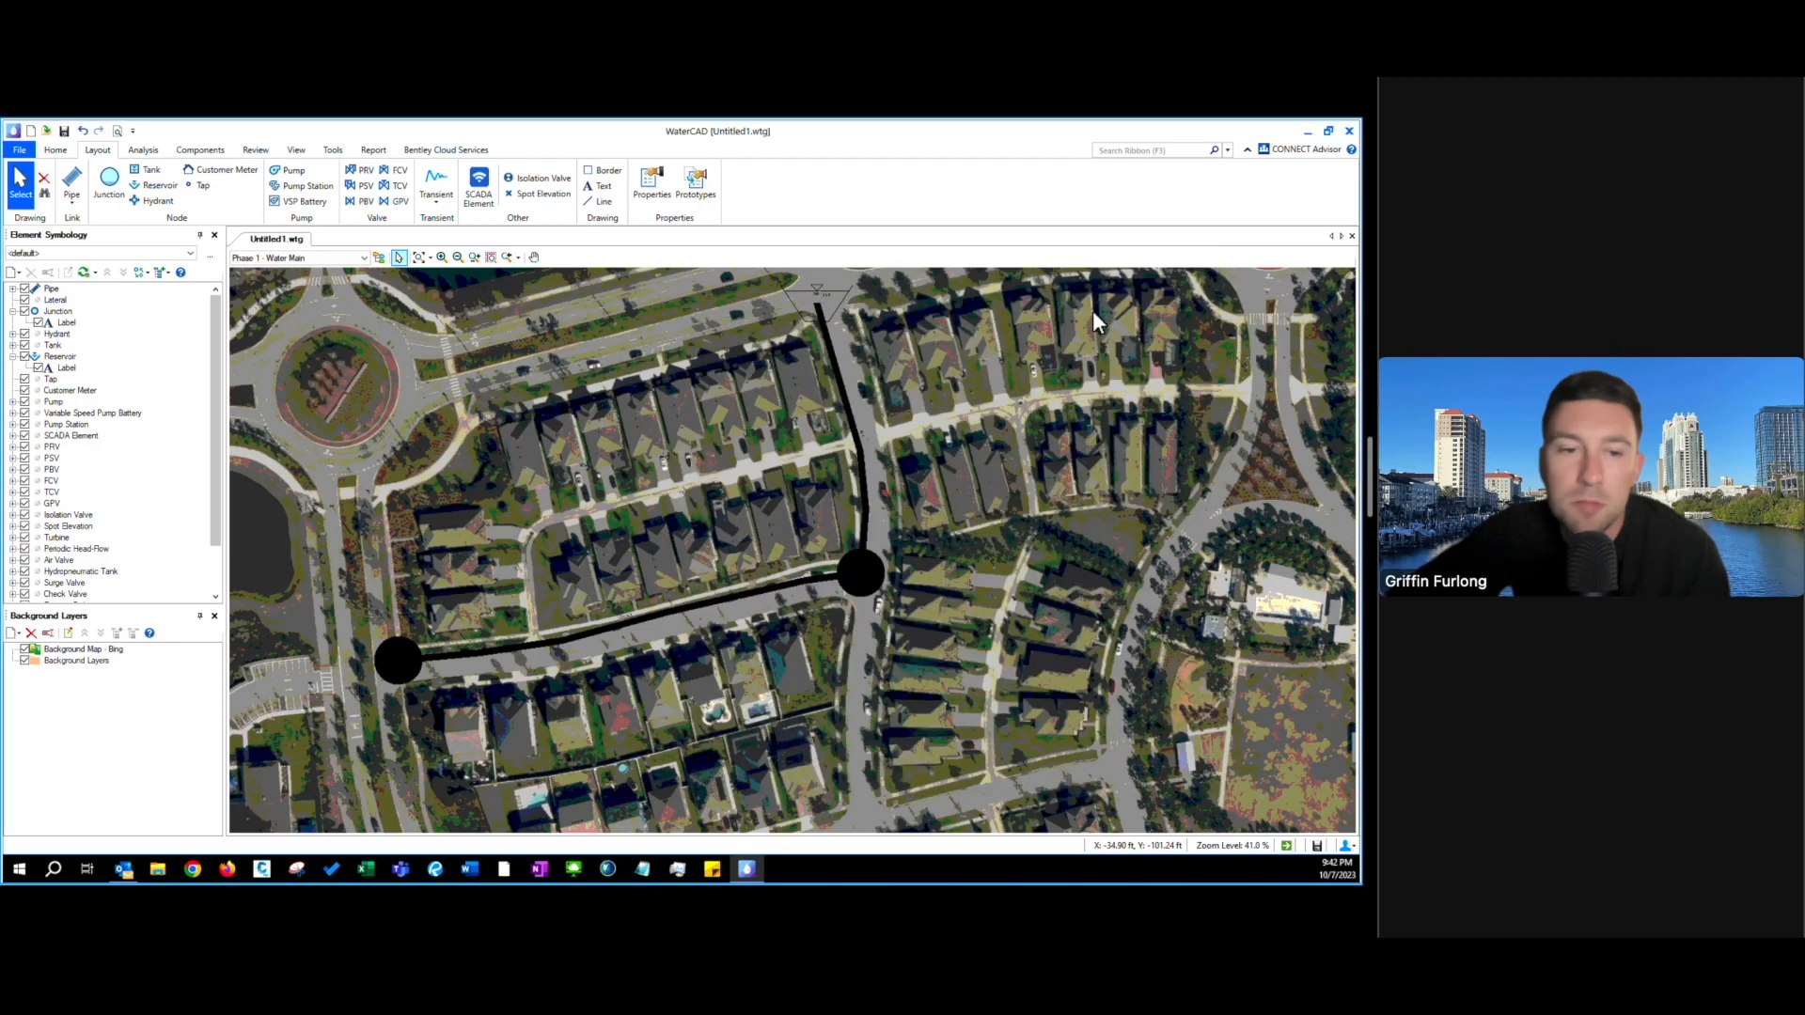
pyautogui.click(13, 290)
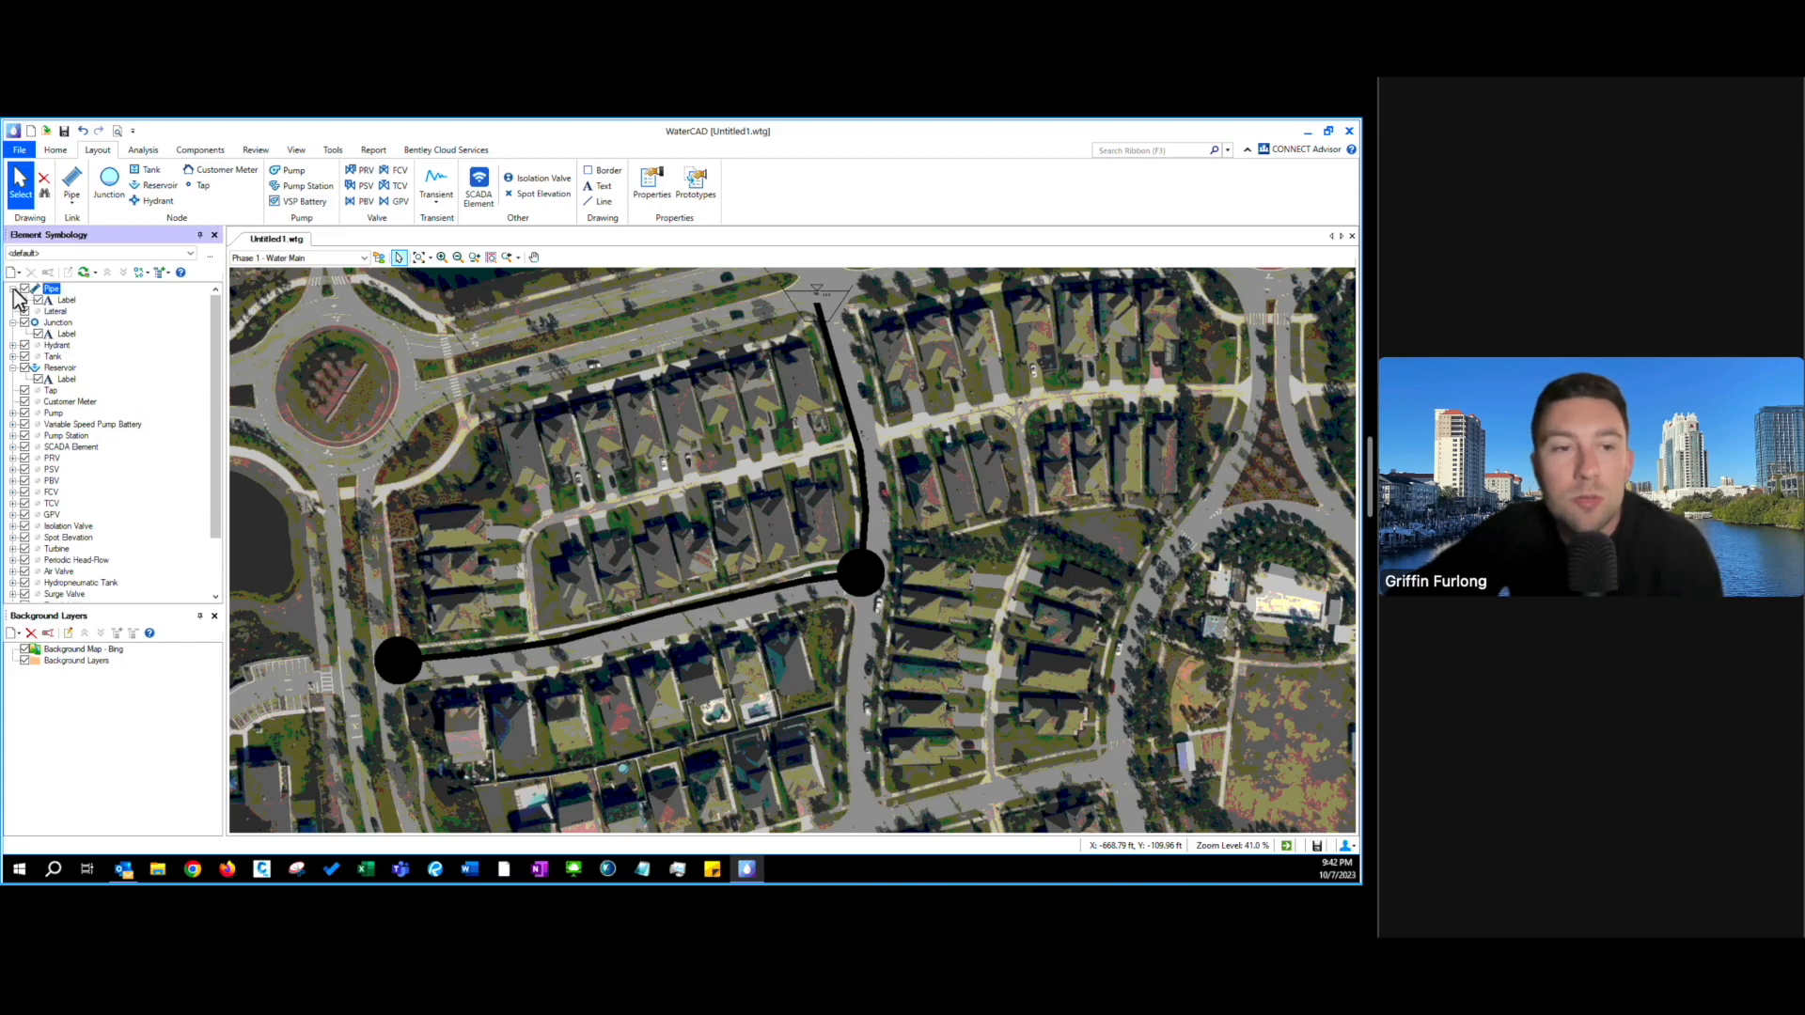
# - Set the diameter of the pipe between the reservoir and the first junction to 8.0 in
pyautogui.doubleClick(855, 437)
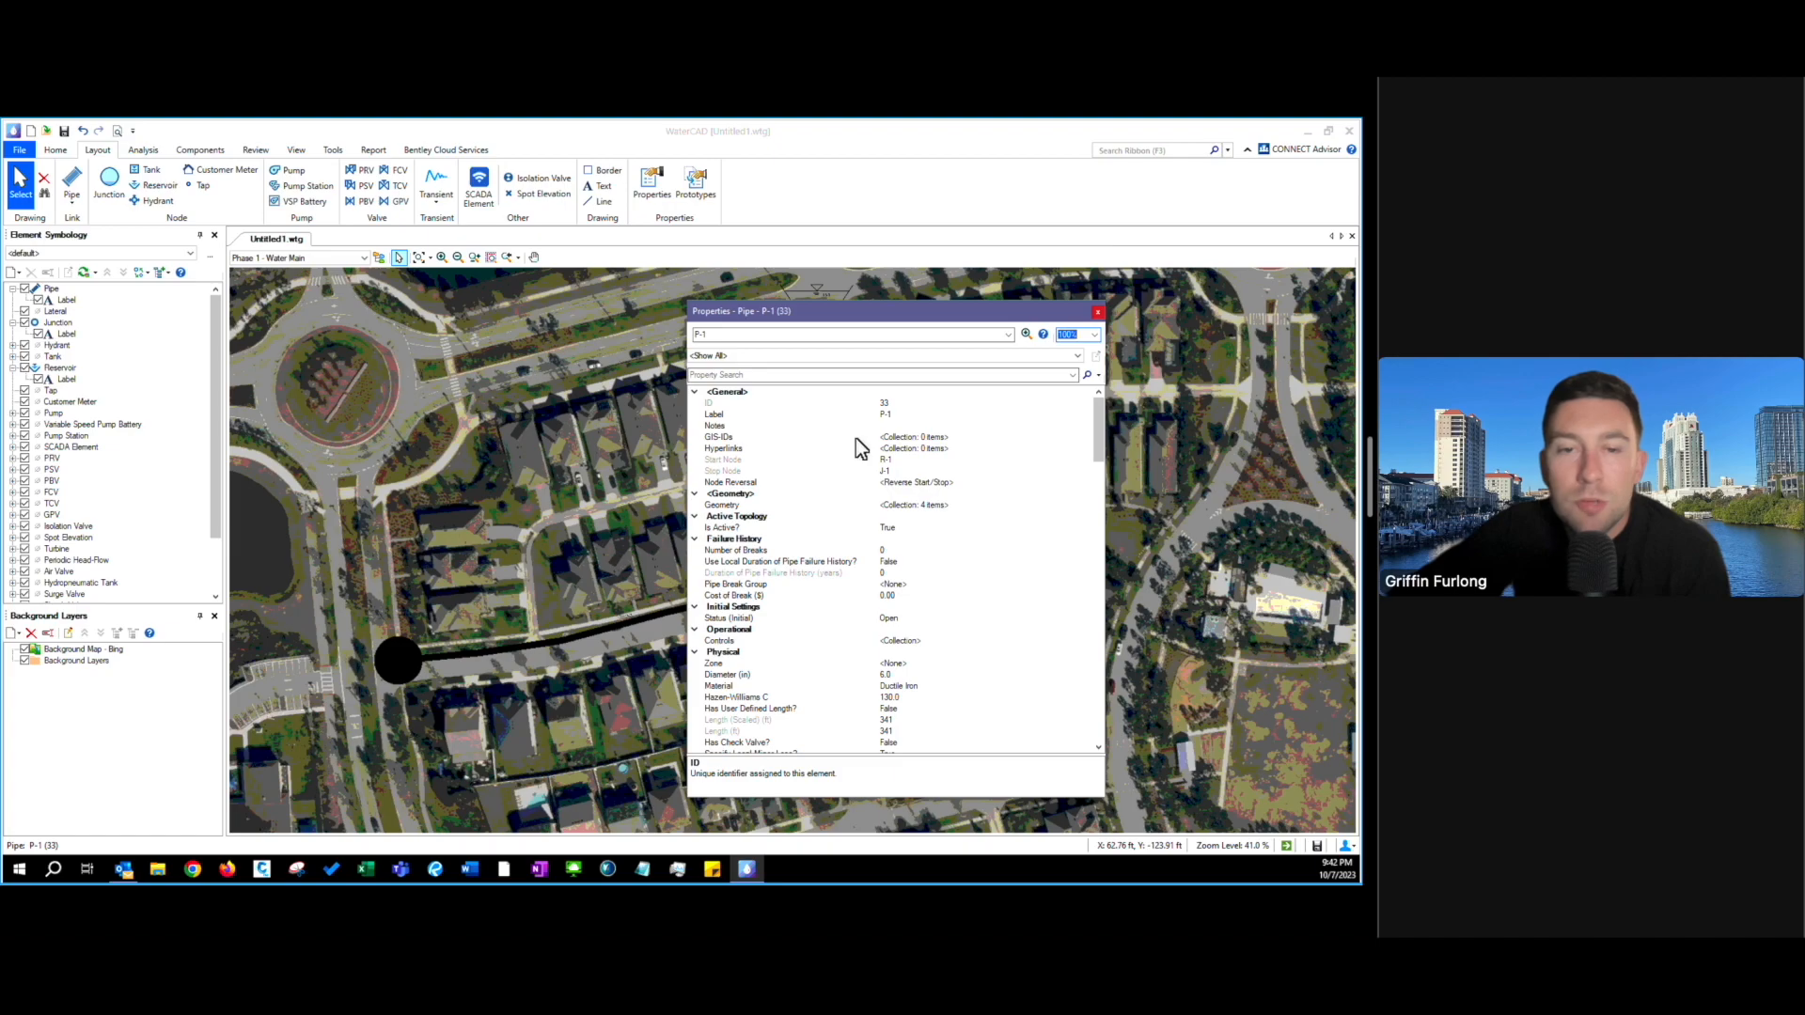
pyautogui.moveTo(857, 313); pyautogui.dragTo(1013, 318)
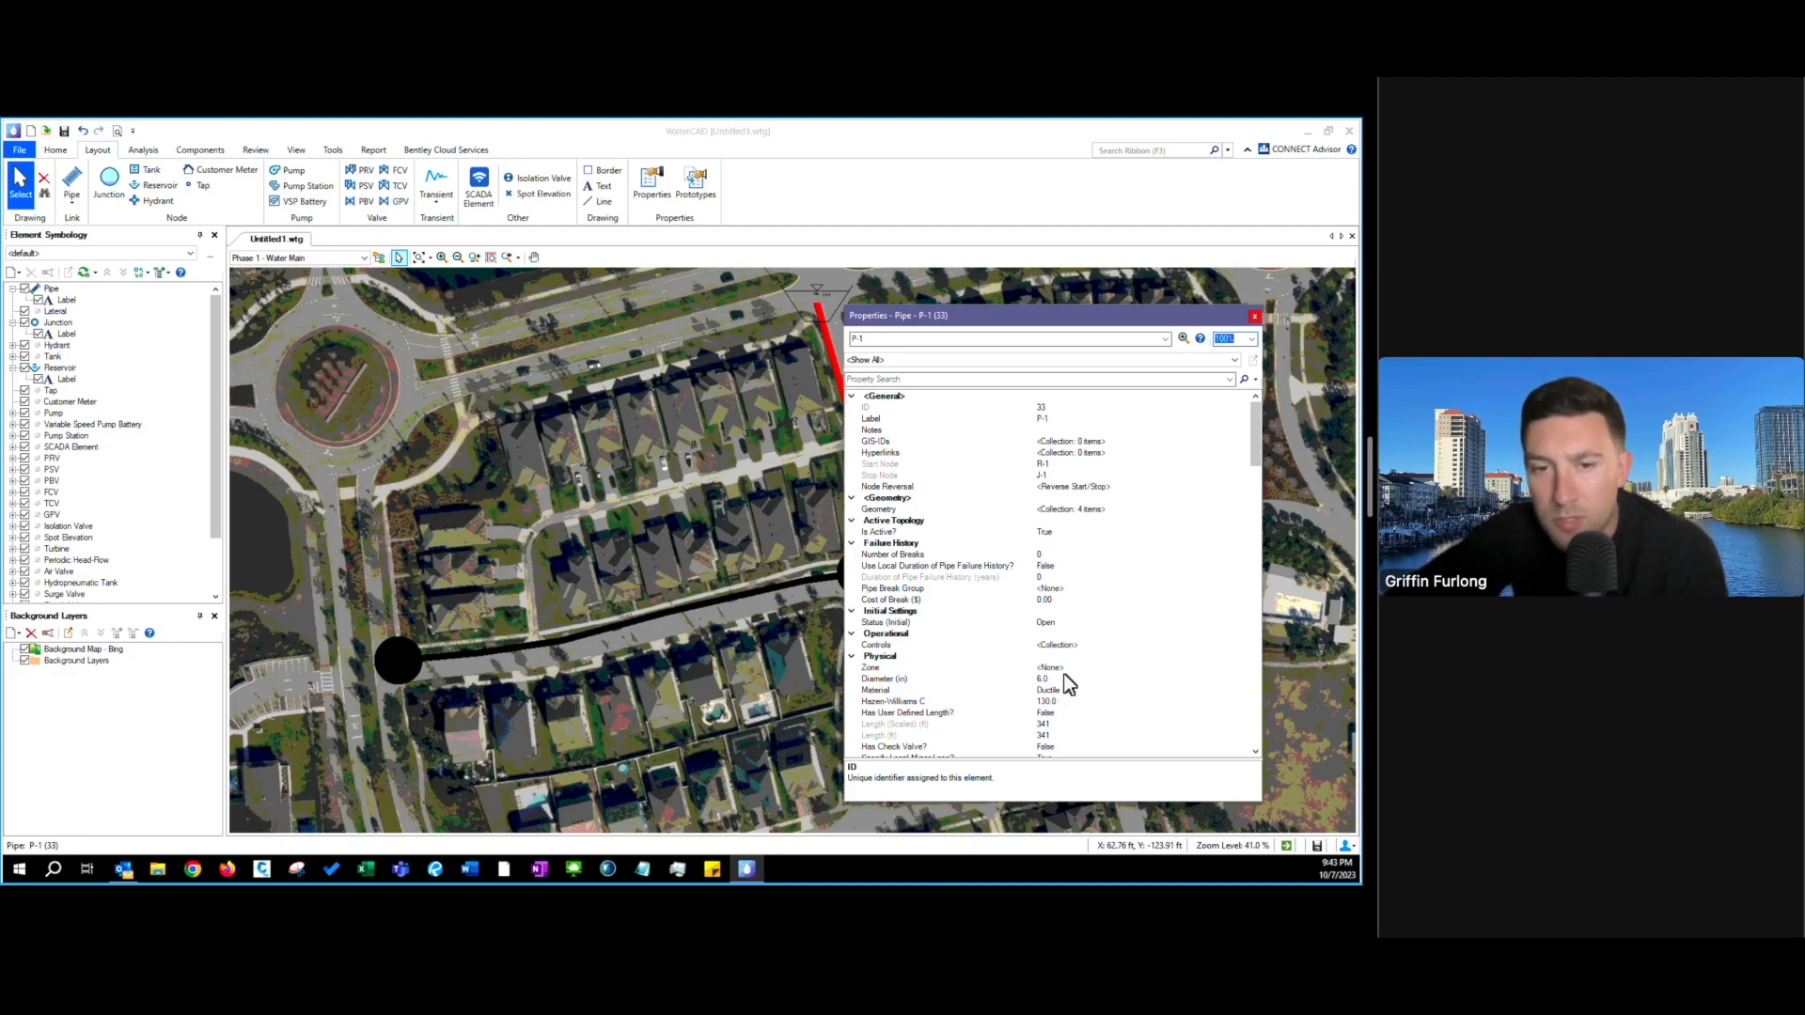
pyautogui.scroll(-2, 1070, 684)
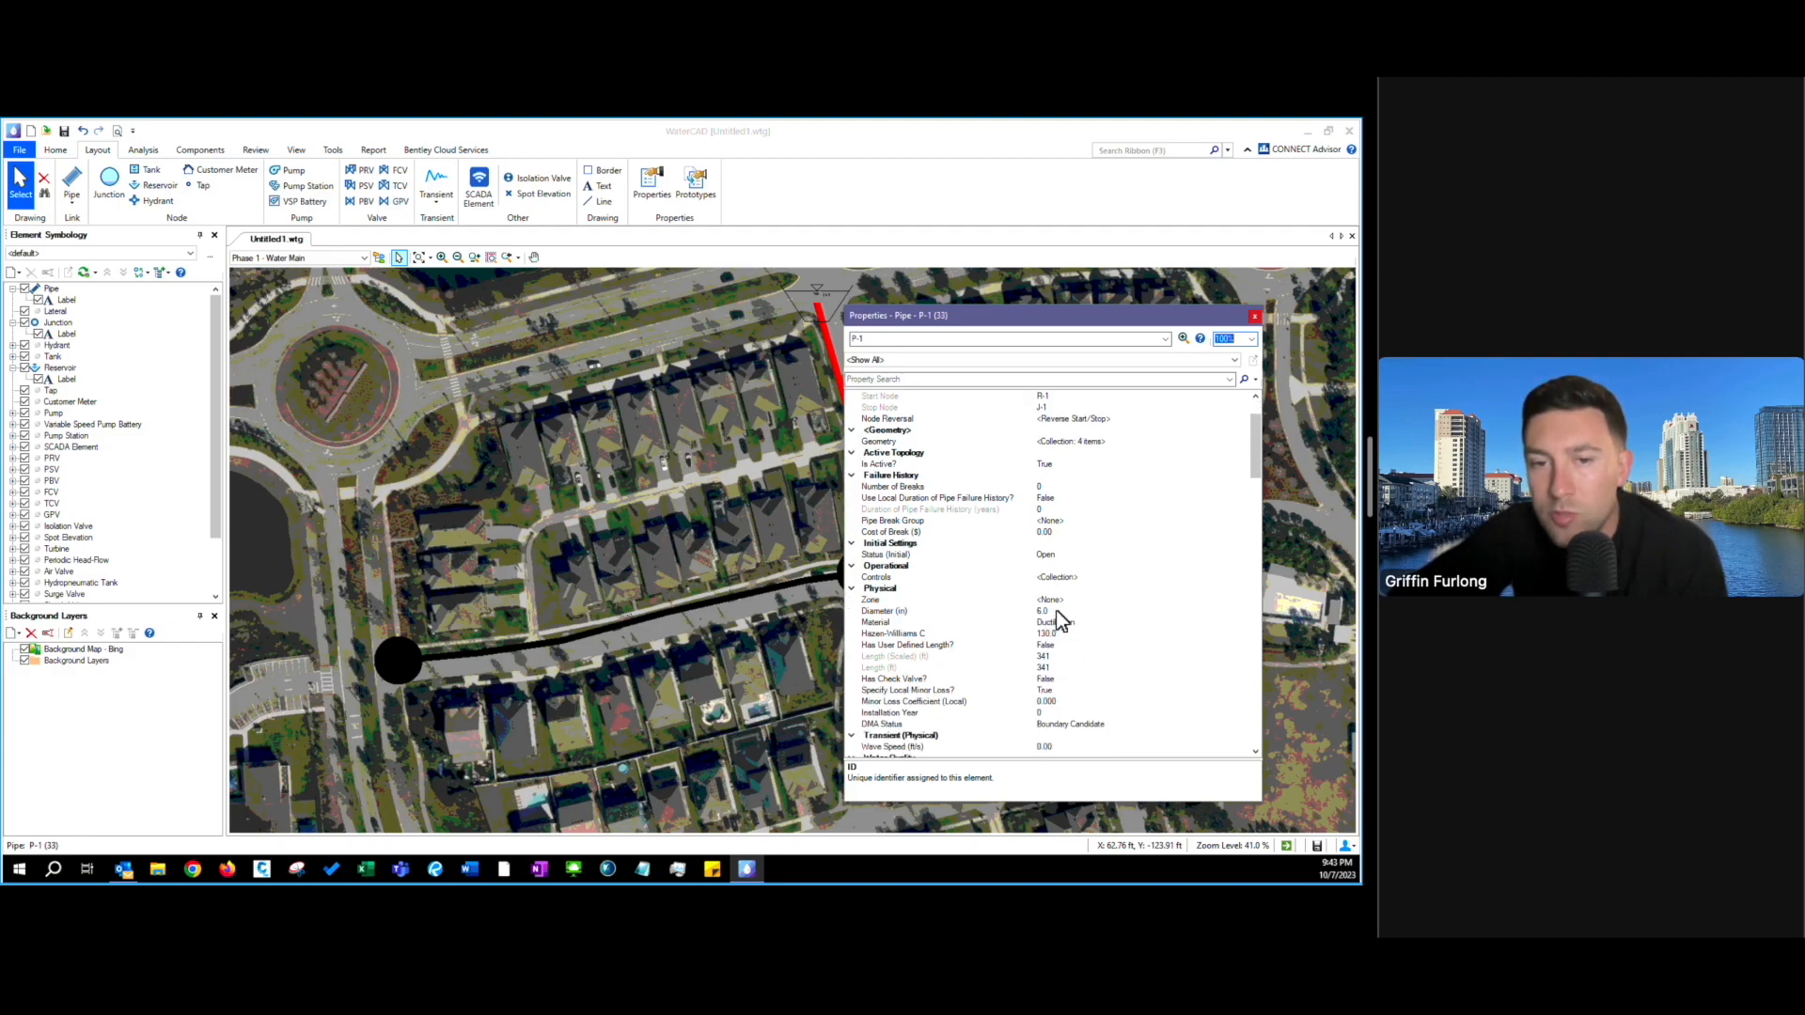
pyautogui.click(1057, 611)
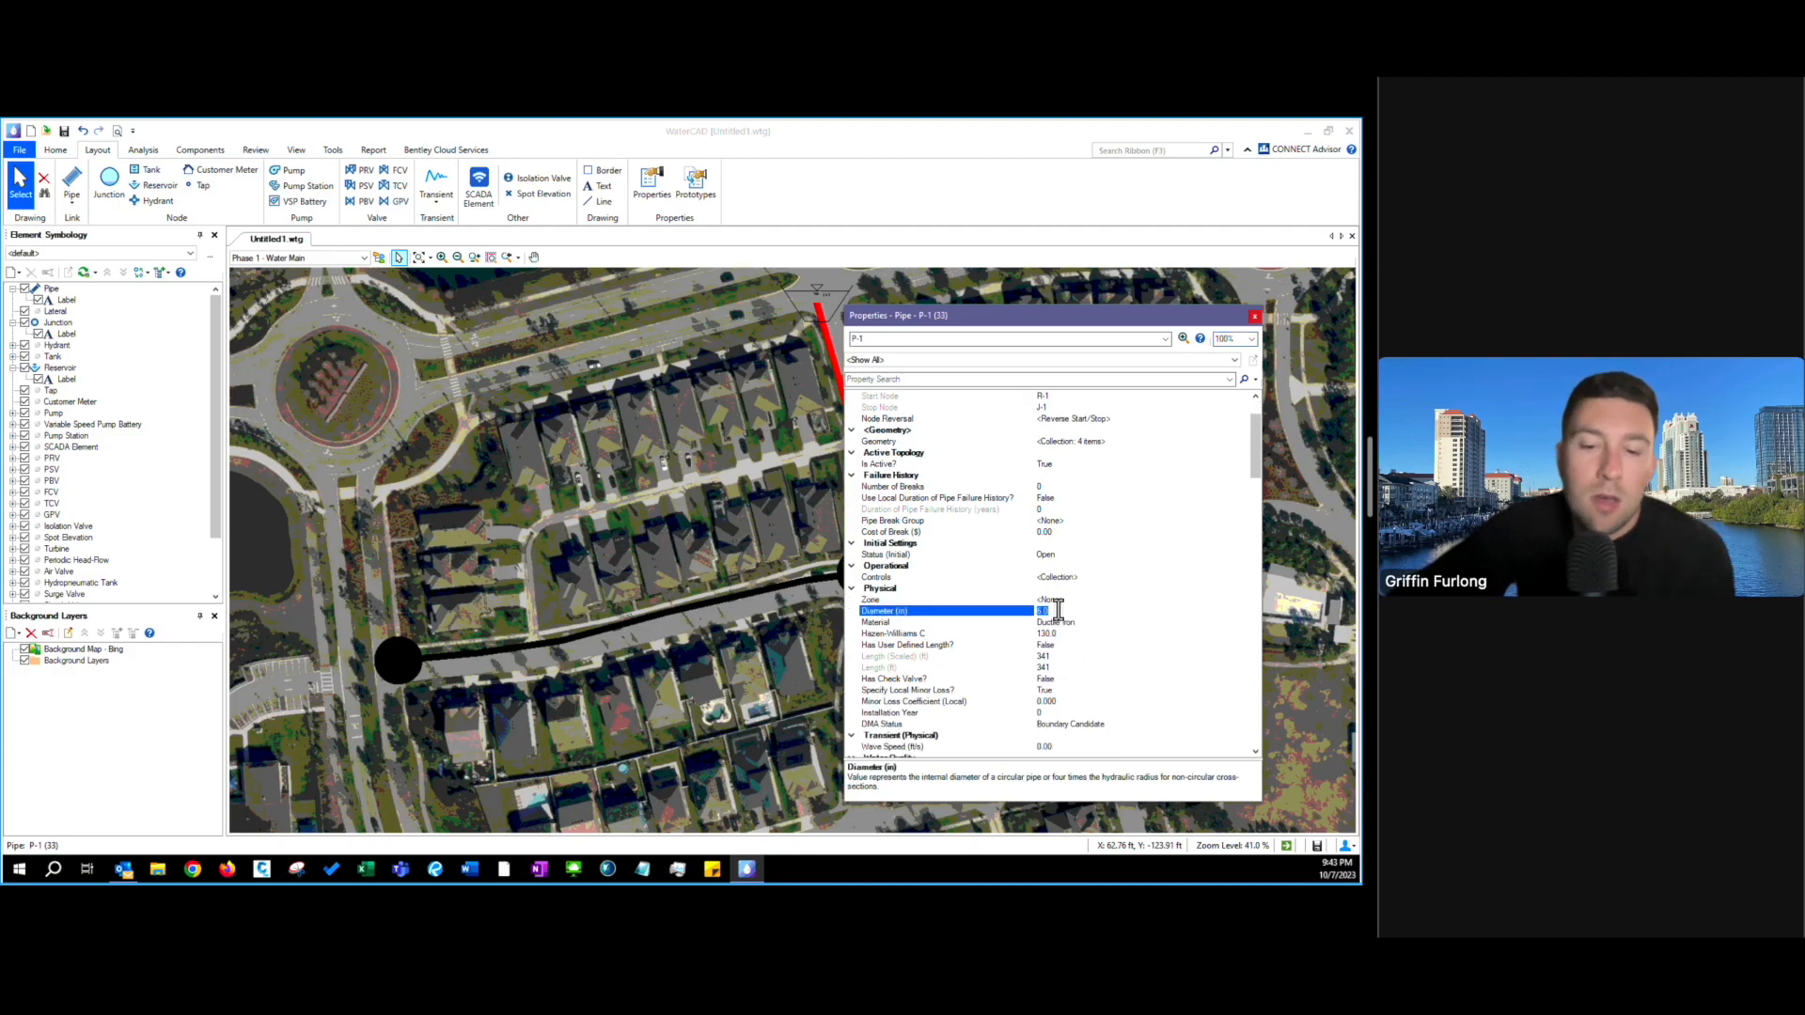
pyautogui.write('8.0')
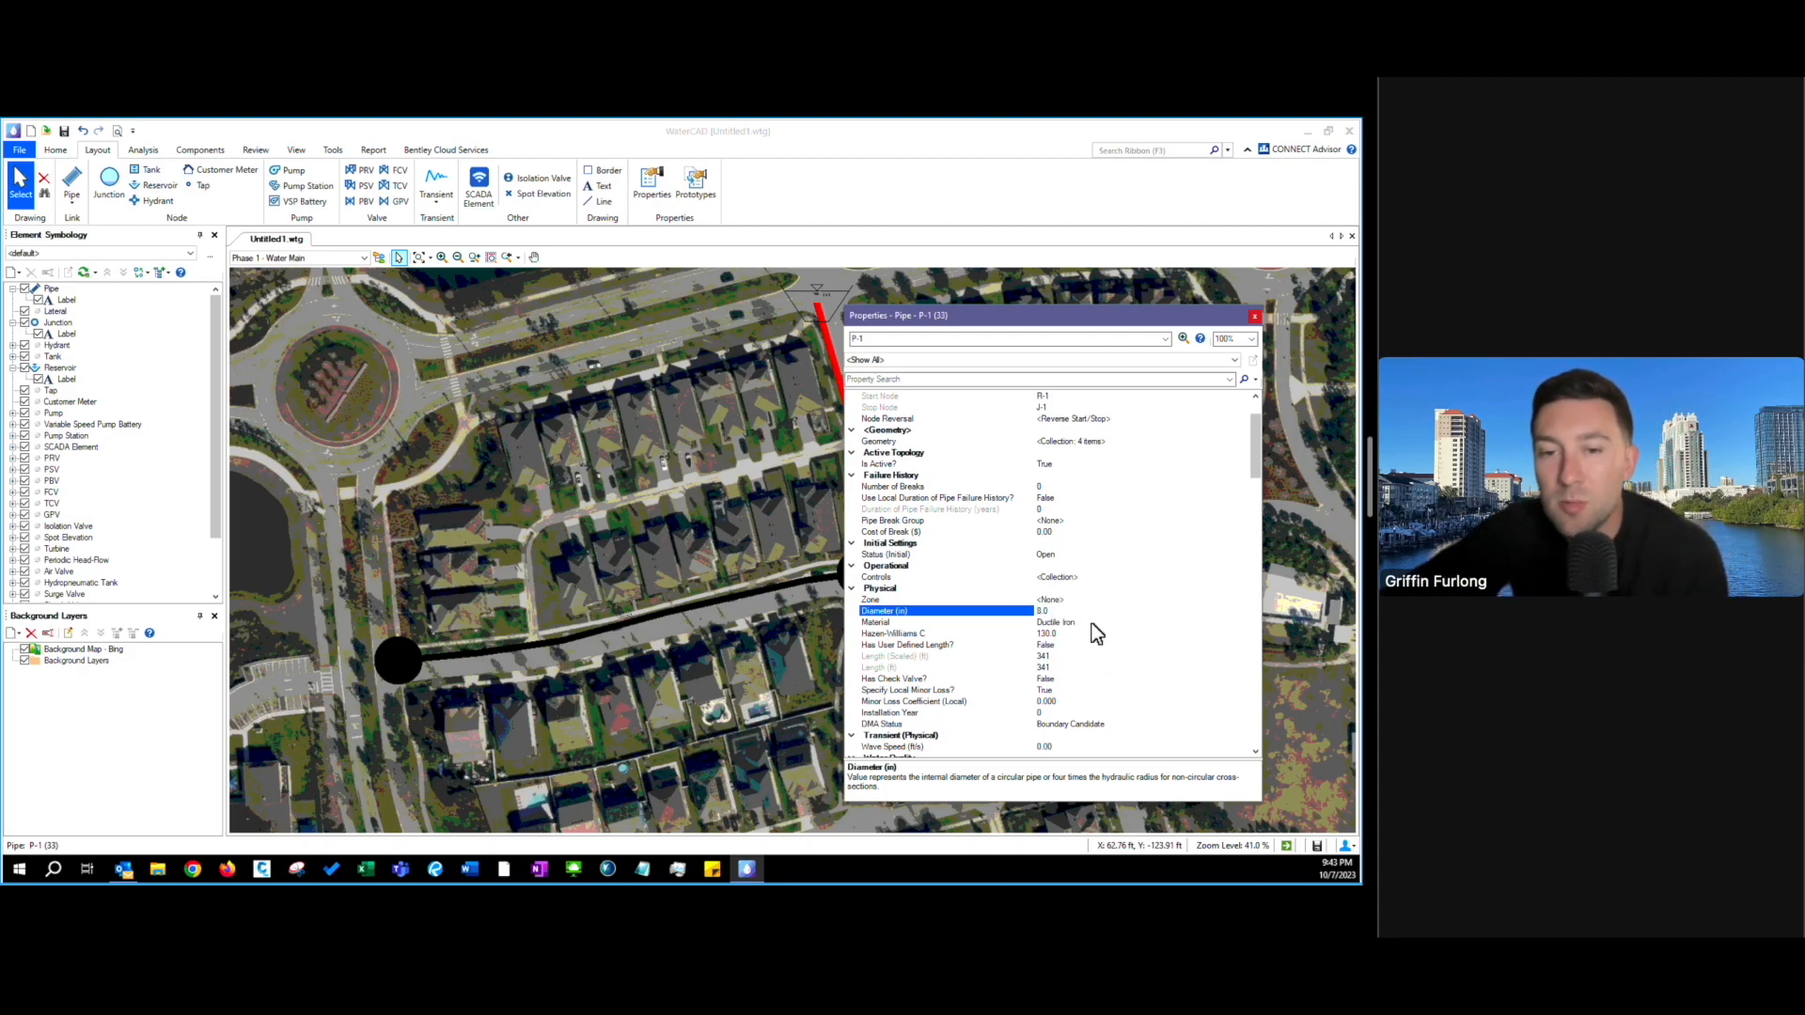
# - Assign PVC from the material library as the material of the pipe leaving the reservoir
pyautogui.click(1090, 623)
pyautogui.click(1243, 625)
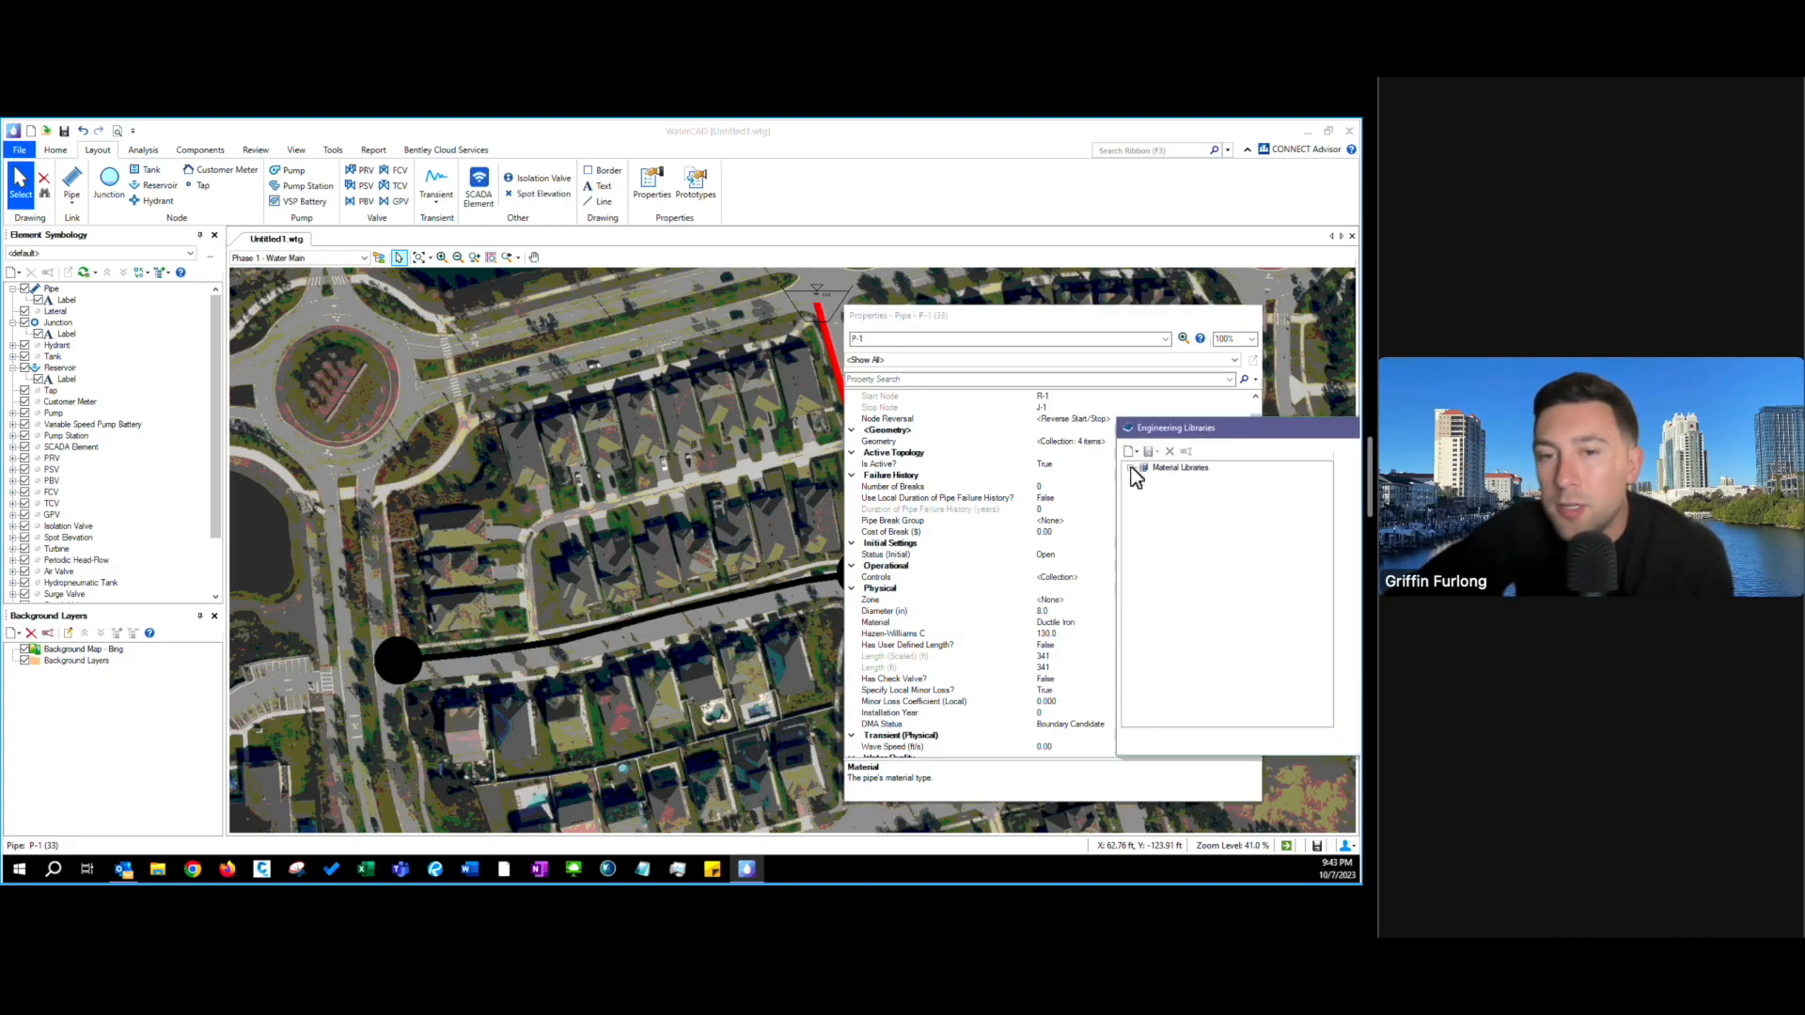
pyautogui.click(1133, 469)
pyautogui.click(1144, 480)
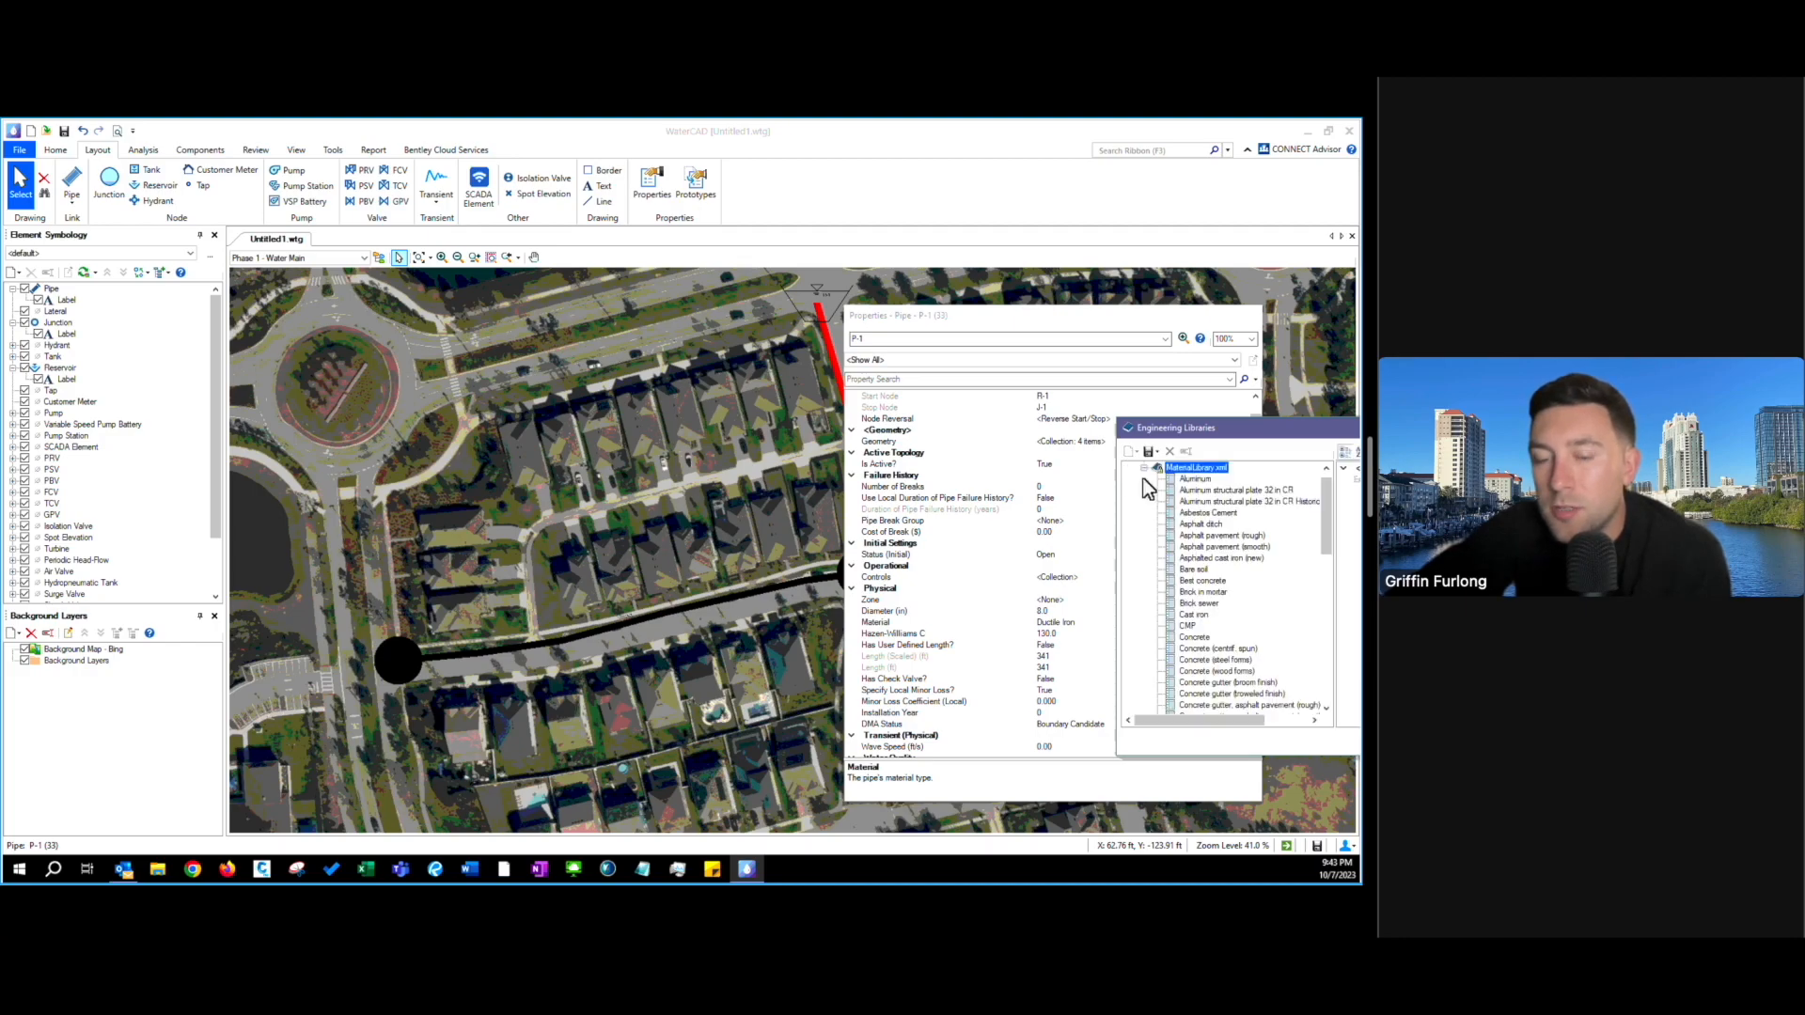
pyautogui.scroll(-6, 1210, 561)
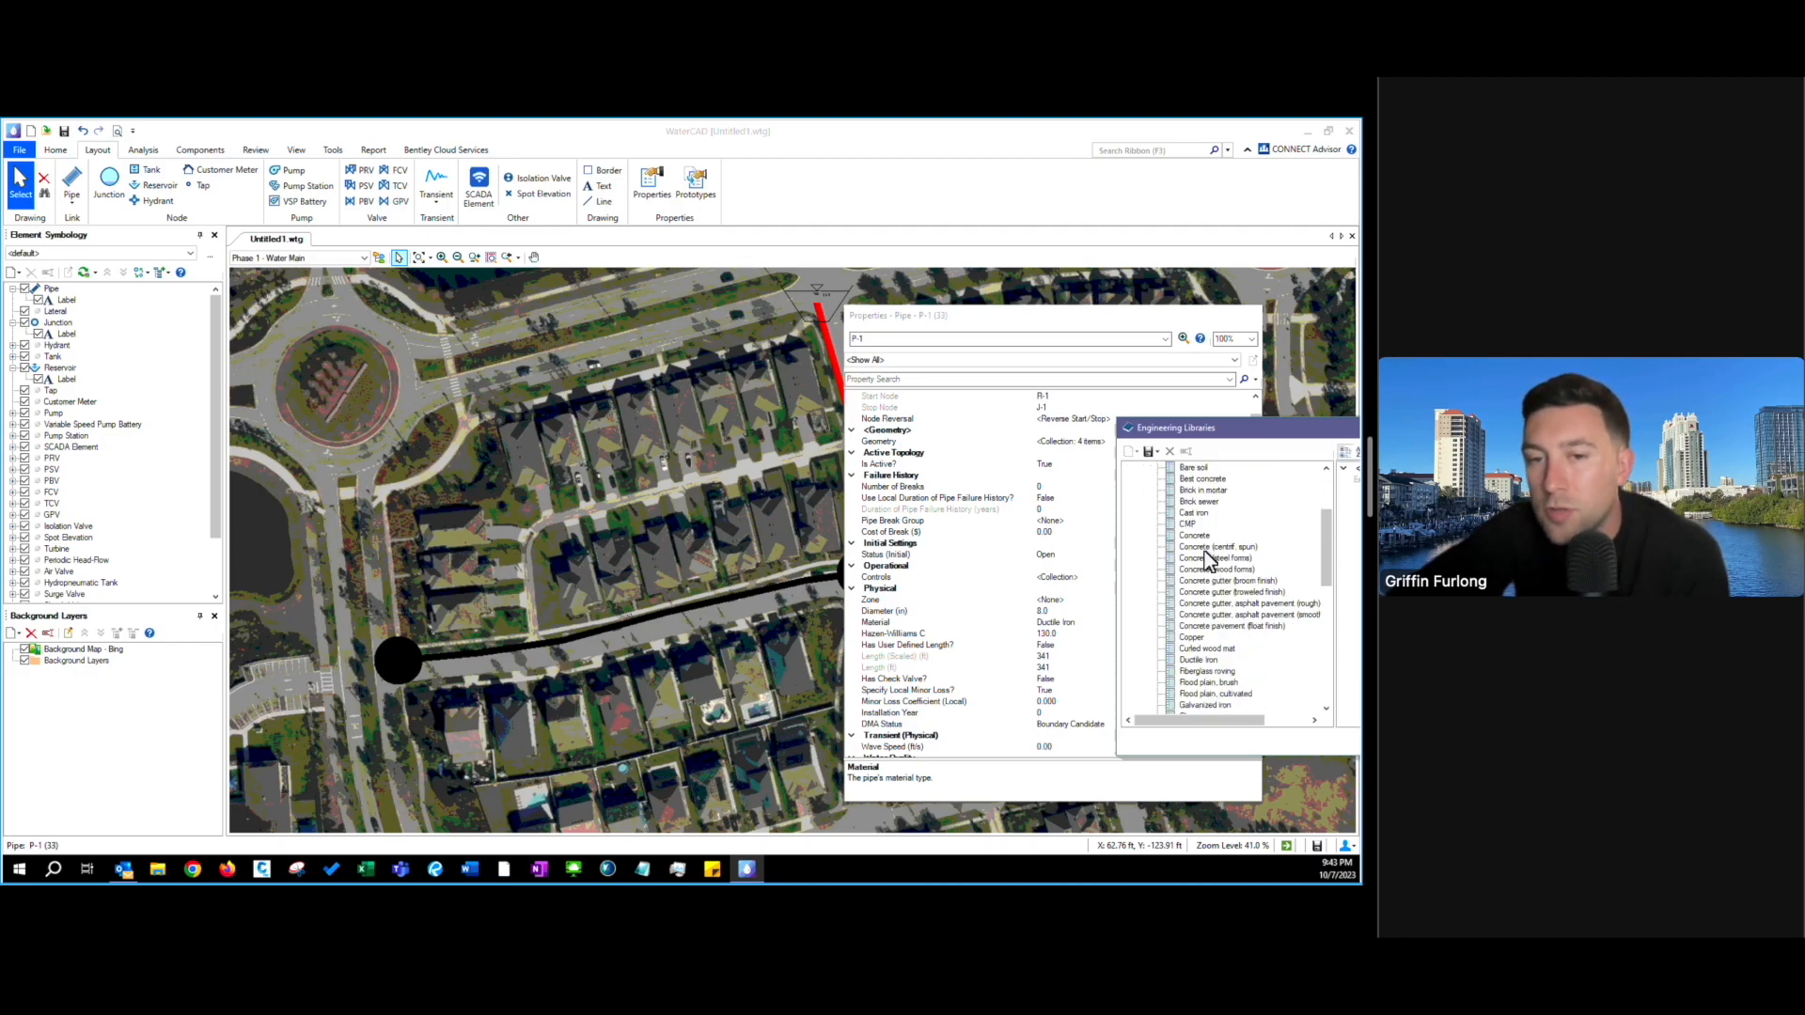
pyautogui.scroll(-2, 1206, 554)
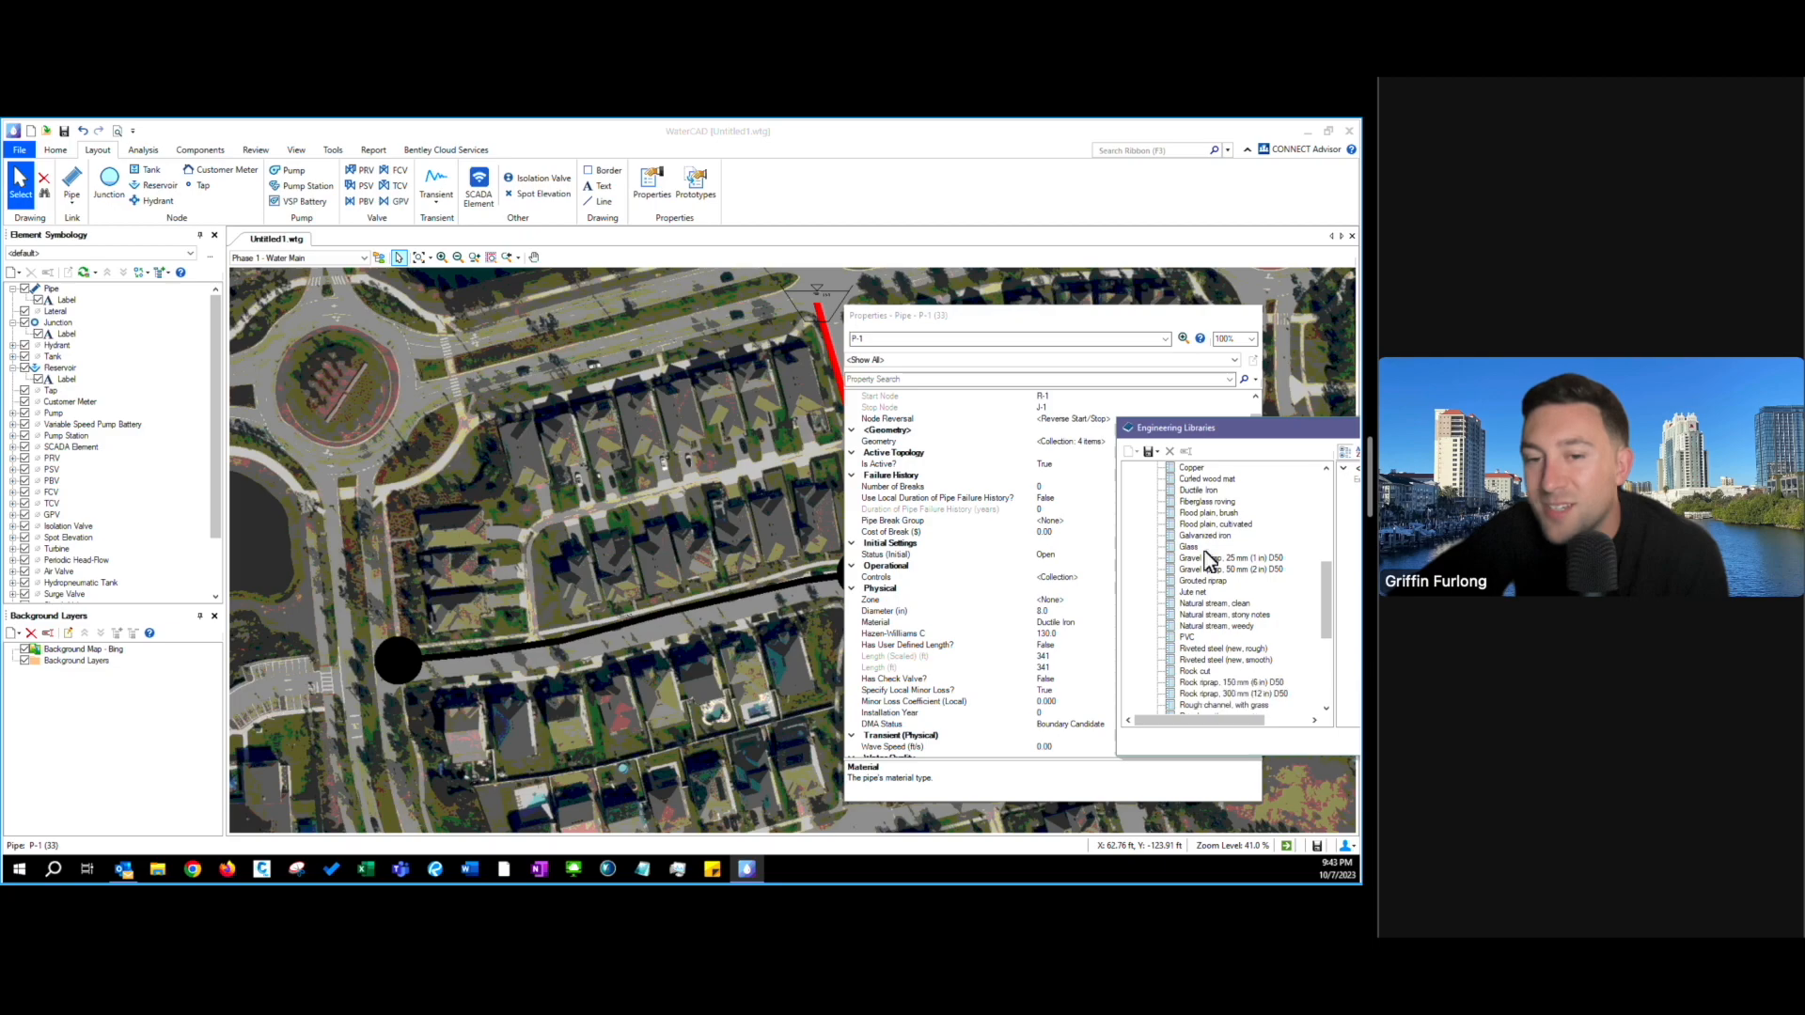
pyautogui.click(1189, 637)
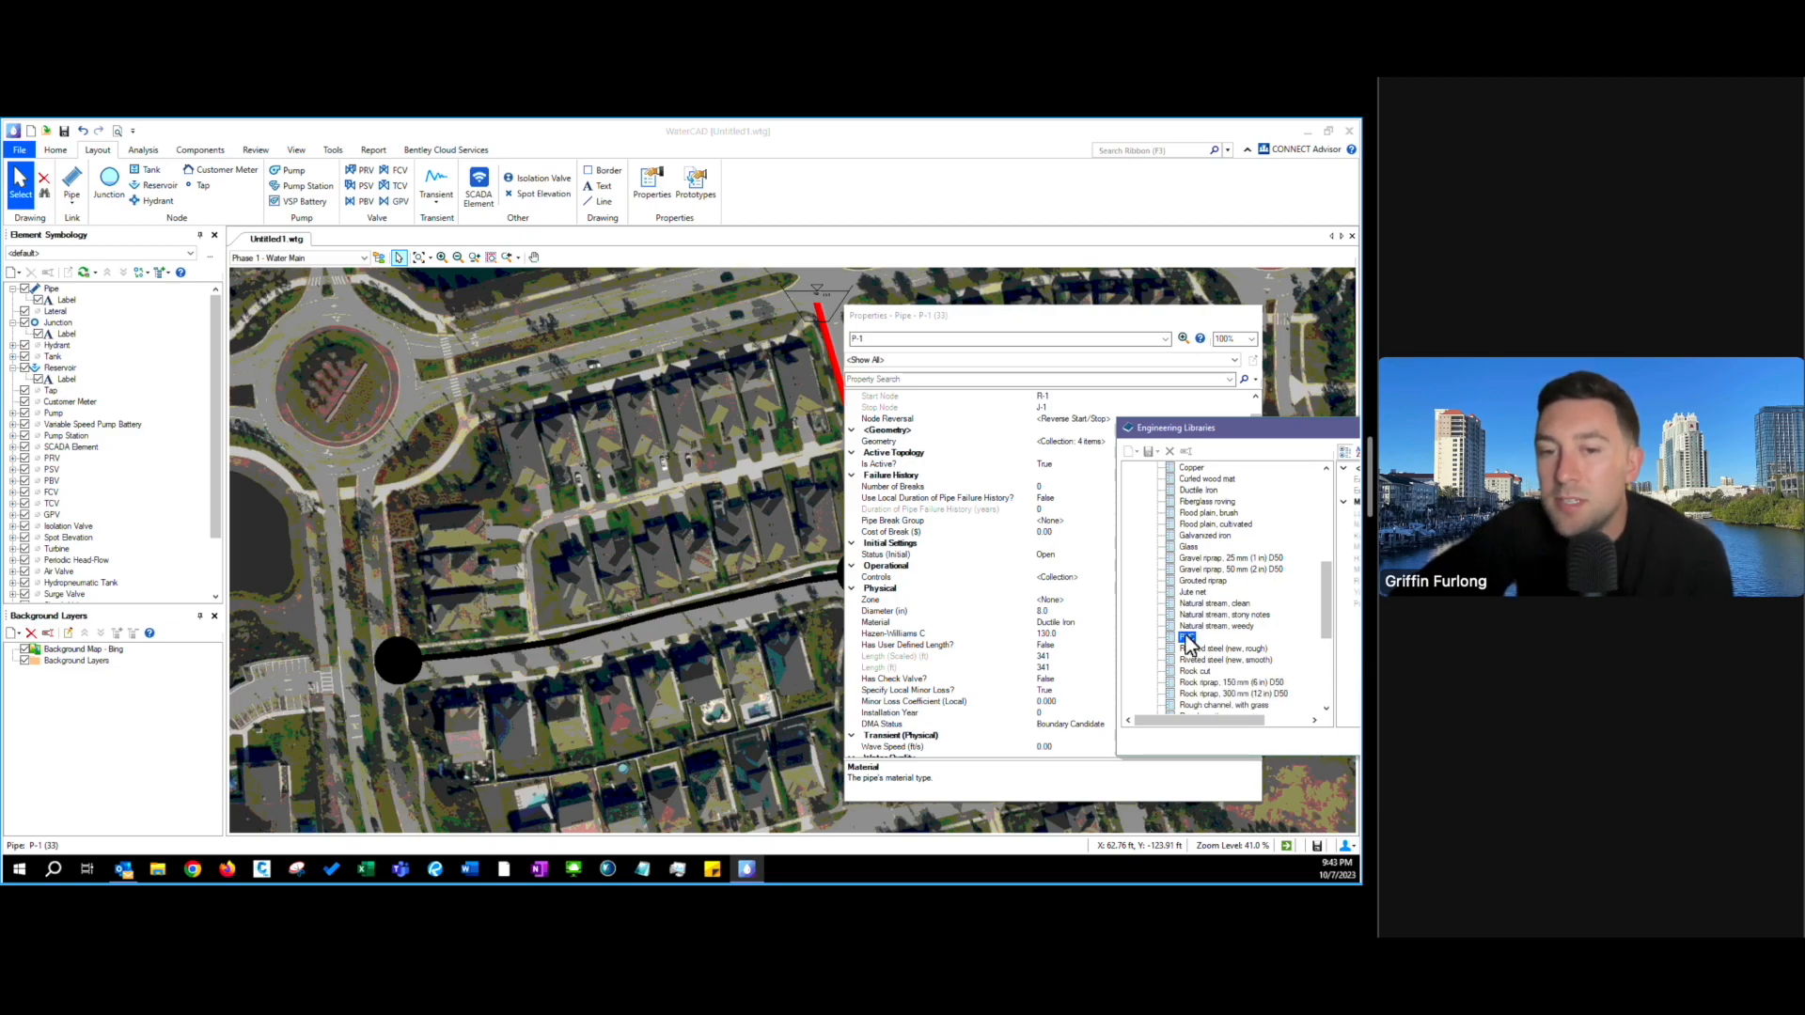
pyautogui.moveTo(1251, 433); pyautogui.dragTo(1053, 396)
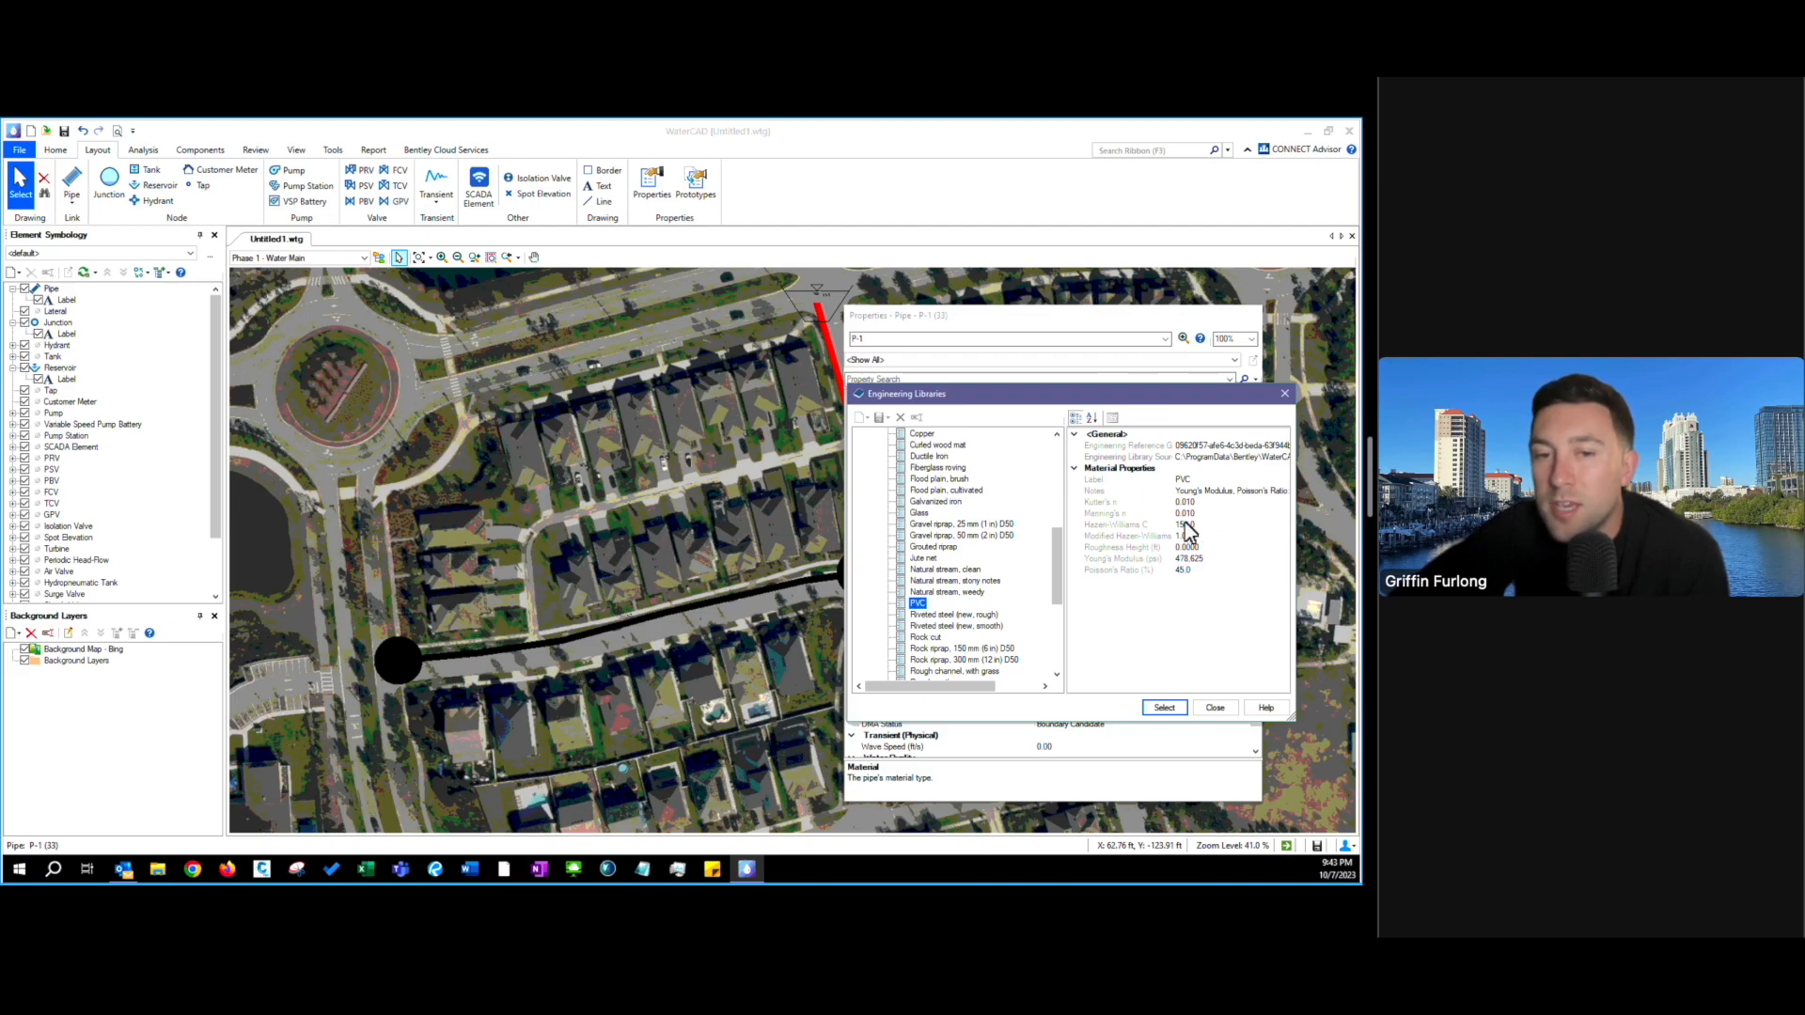
pyautogui.click(1177, 706)
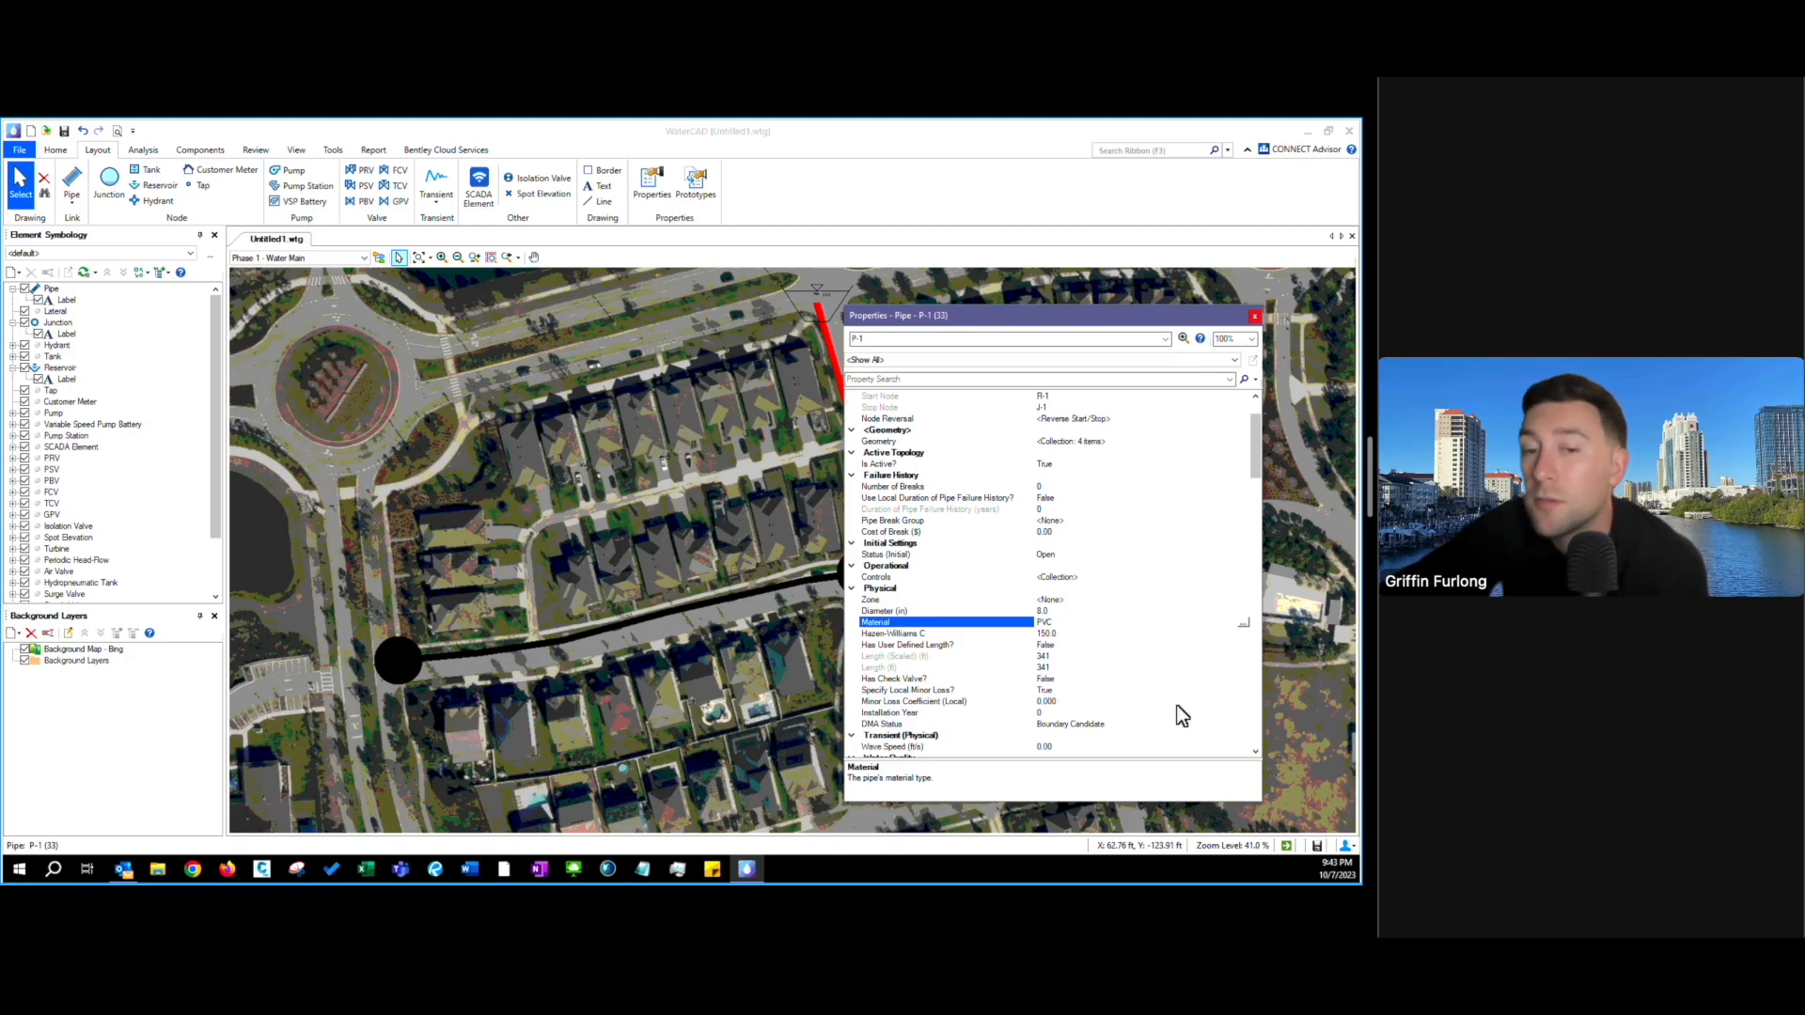
# - Review the reservoir pipe's Hazen-Williams C and scaled length, and check the properties of the pipe between the two junctions
pyautogui.click(1071, 633)
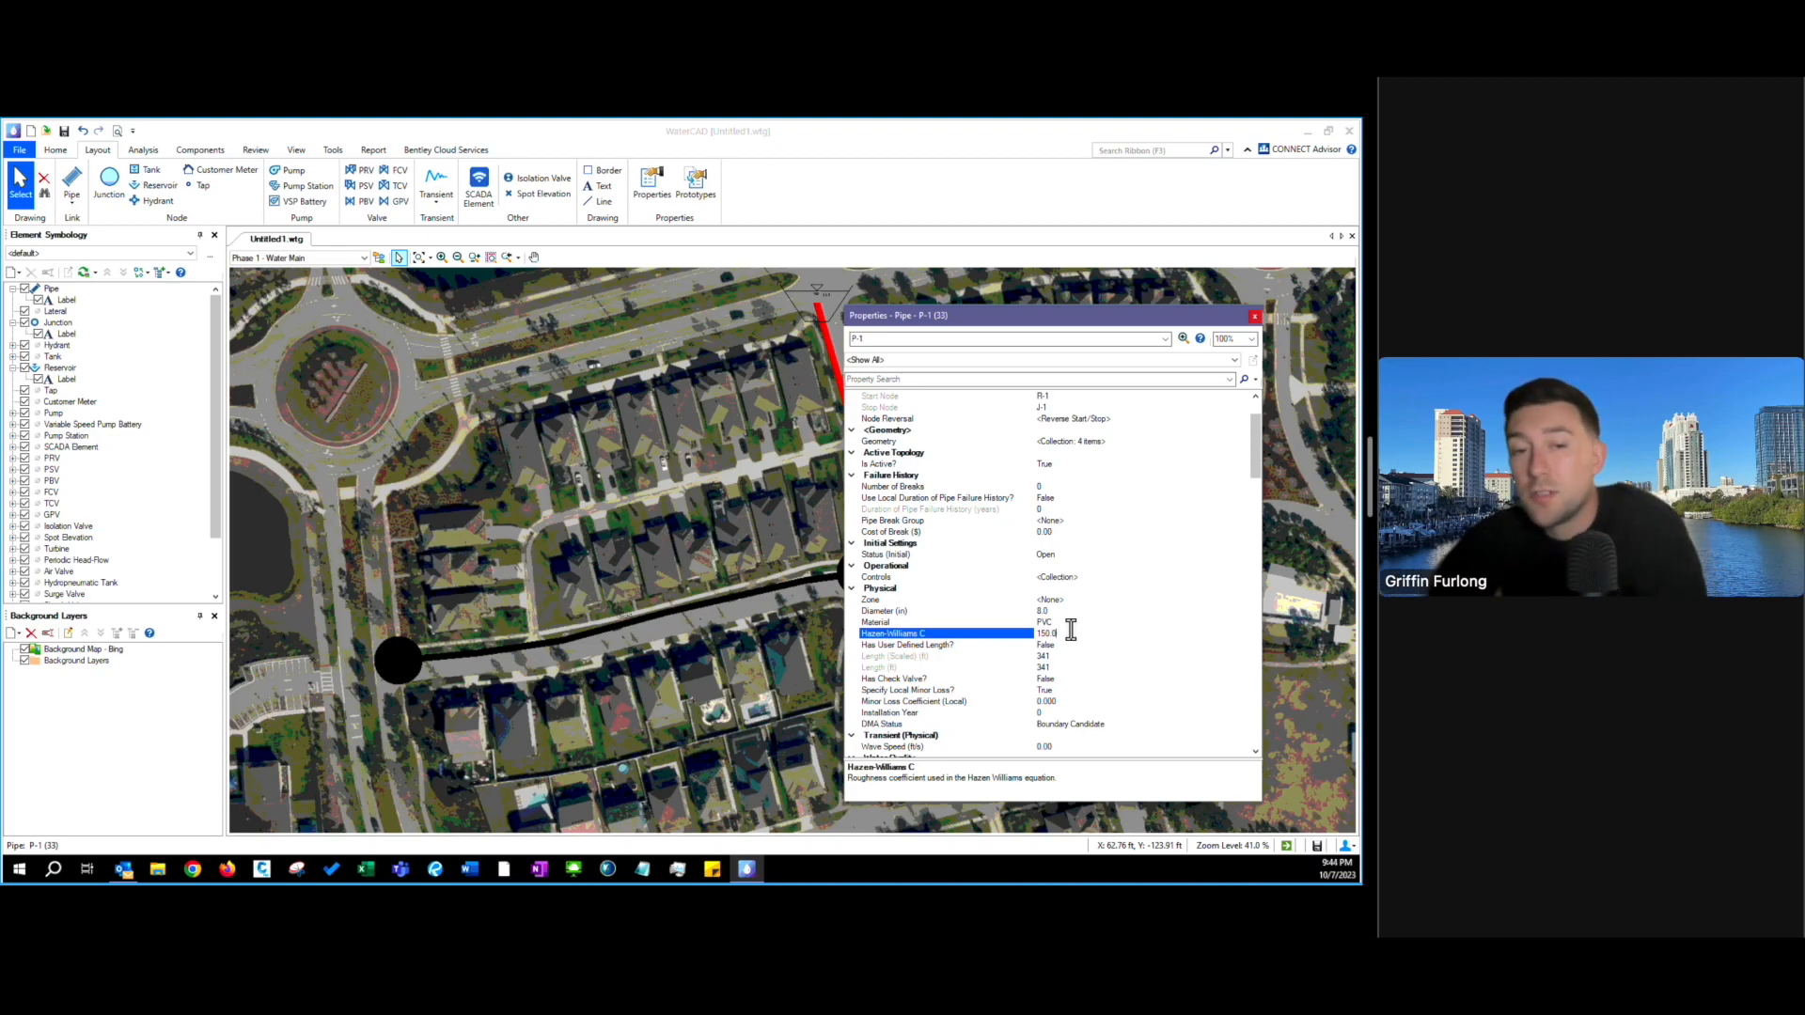
pyautogui.click(970, 657)
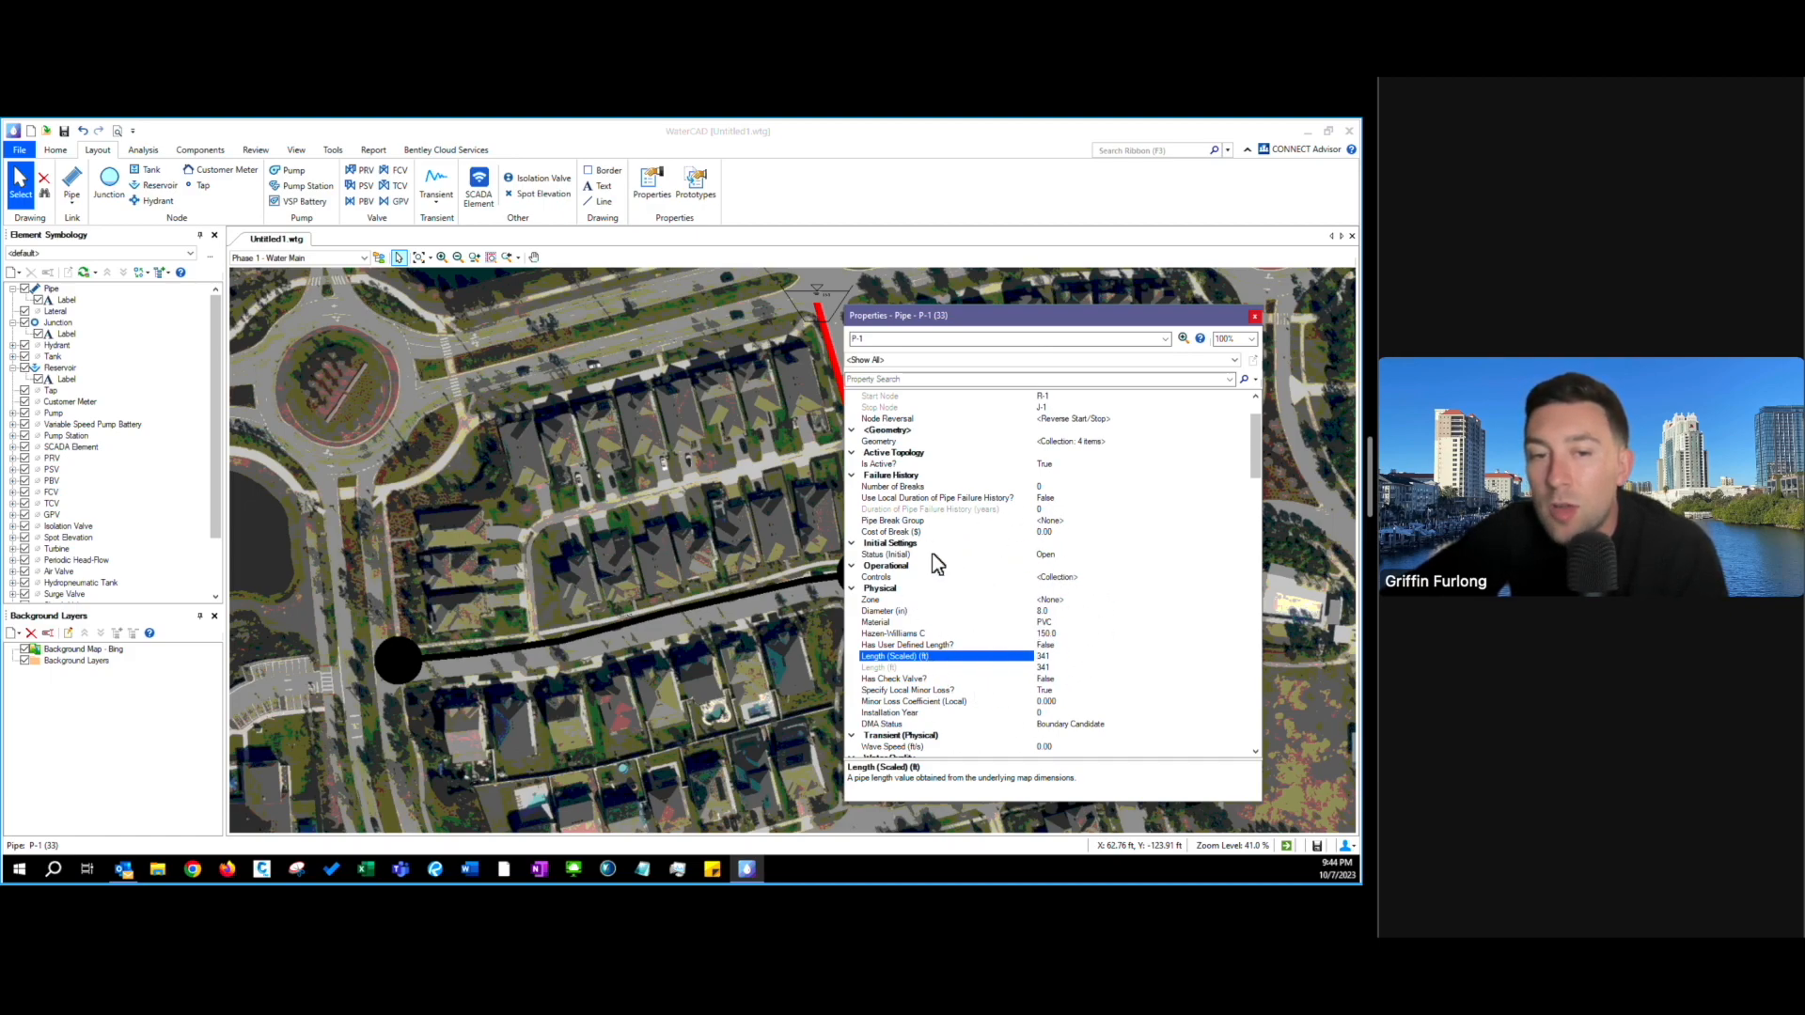
pyautogui.click(1254, 316)
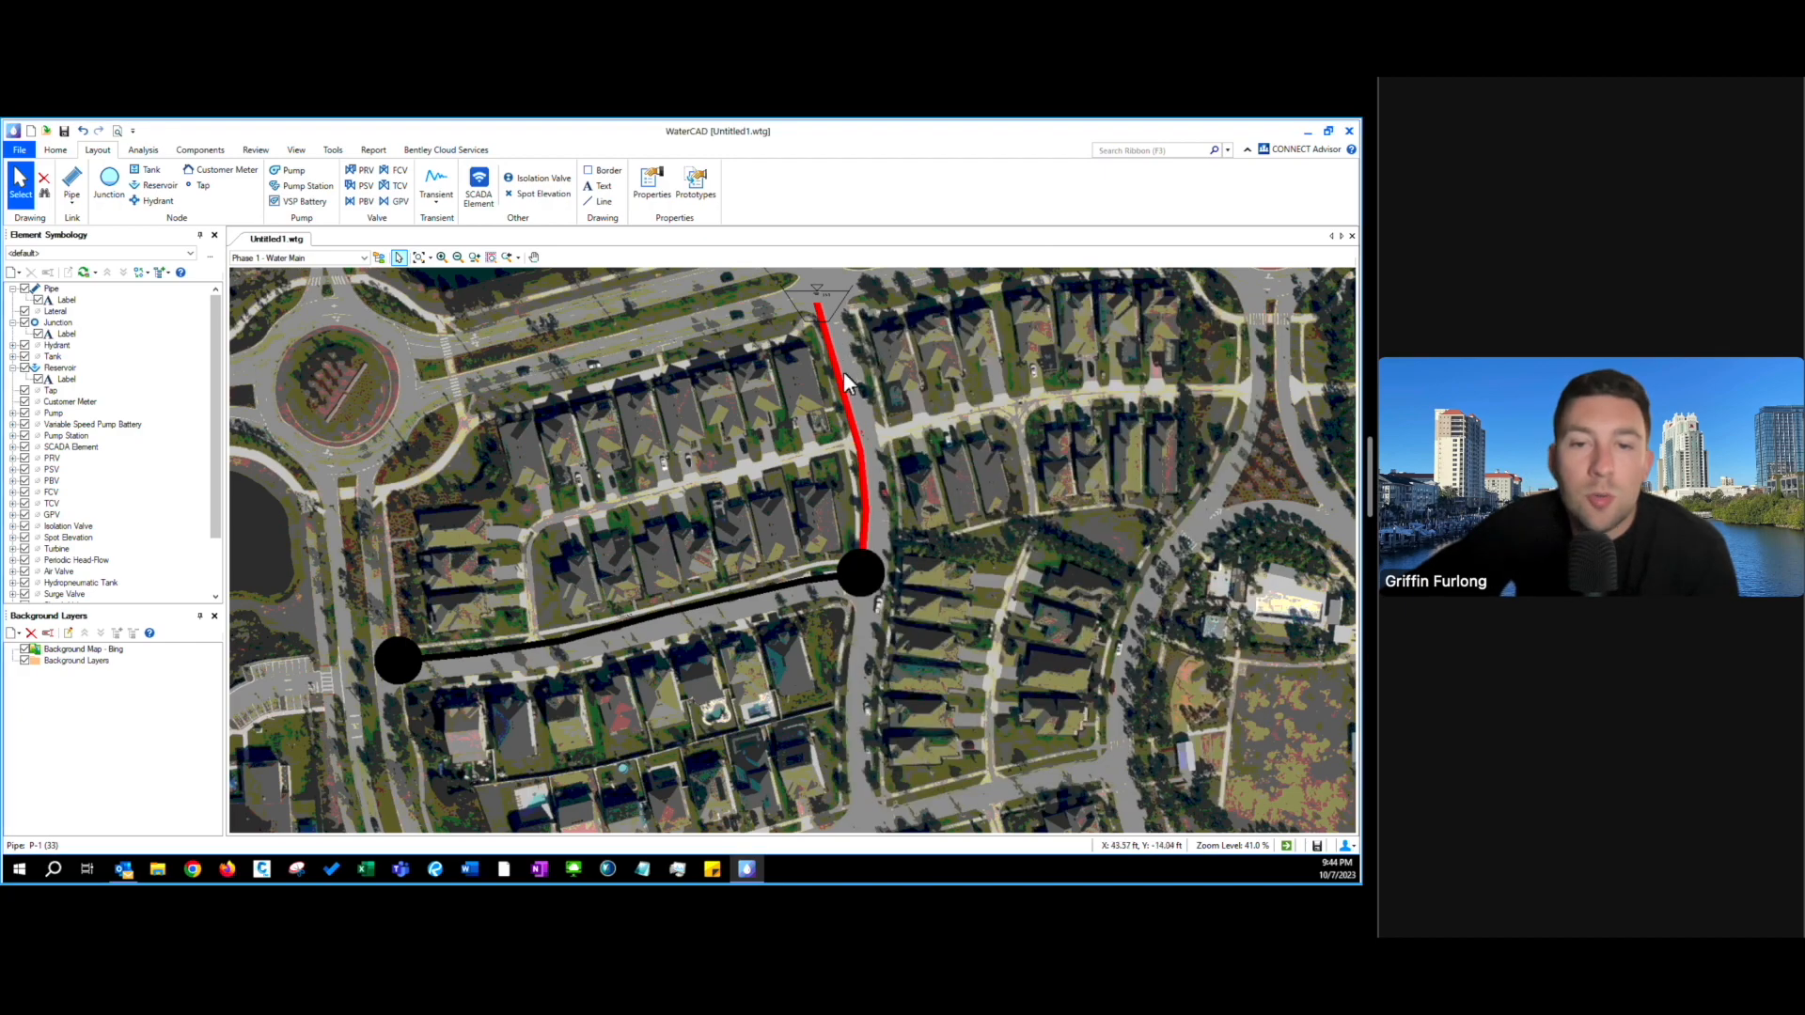
pyautogui.doubleClick(770, 589)
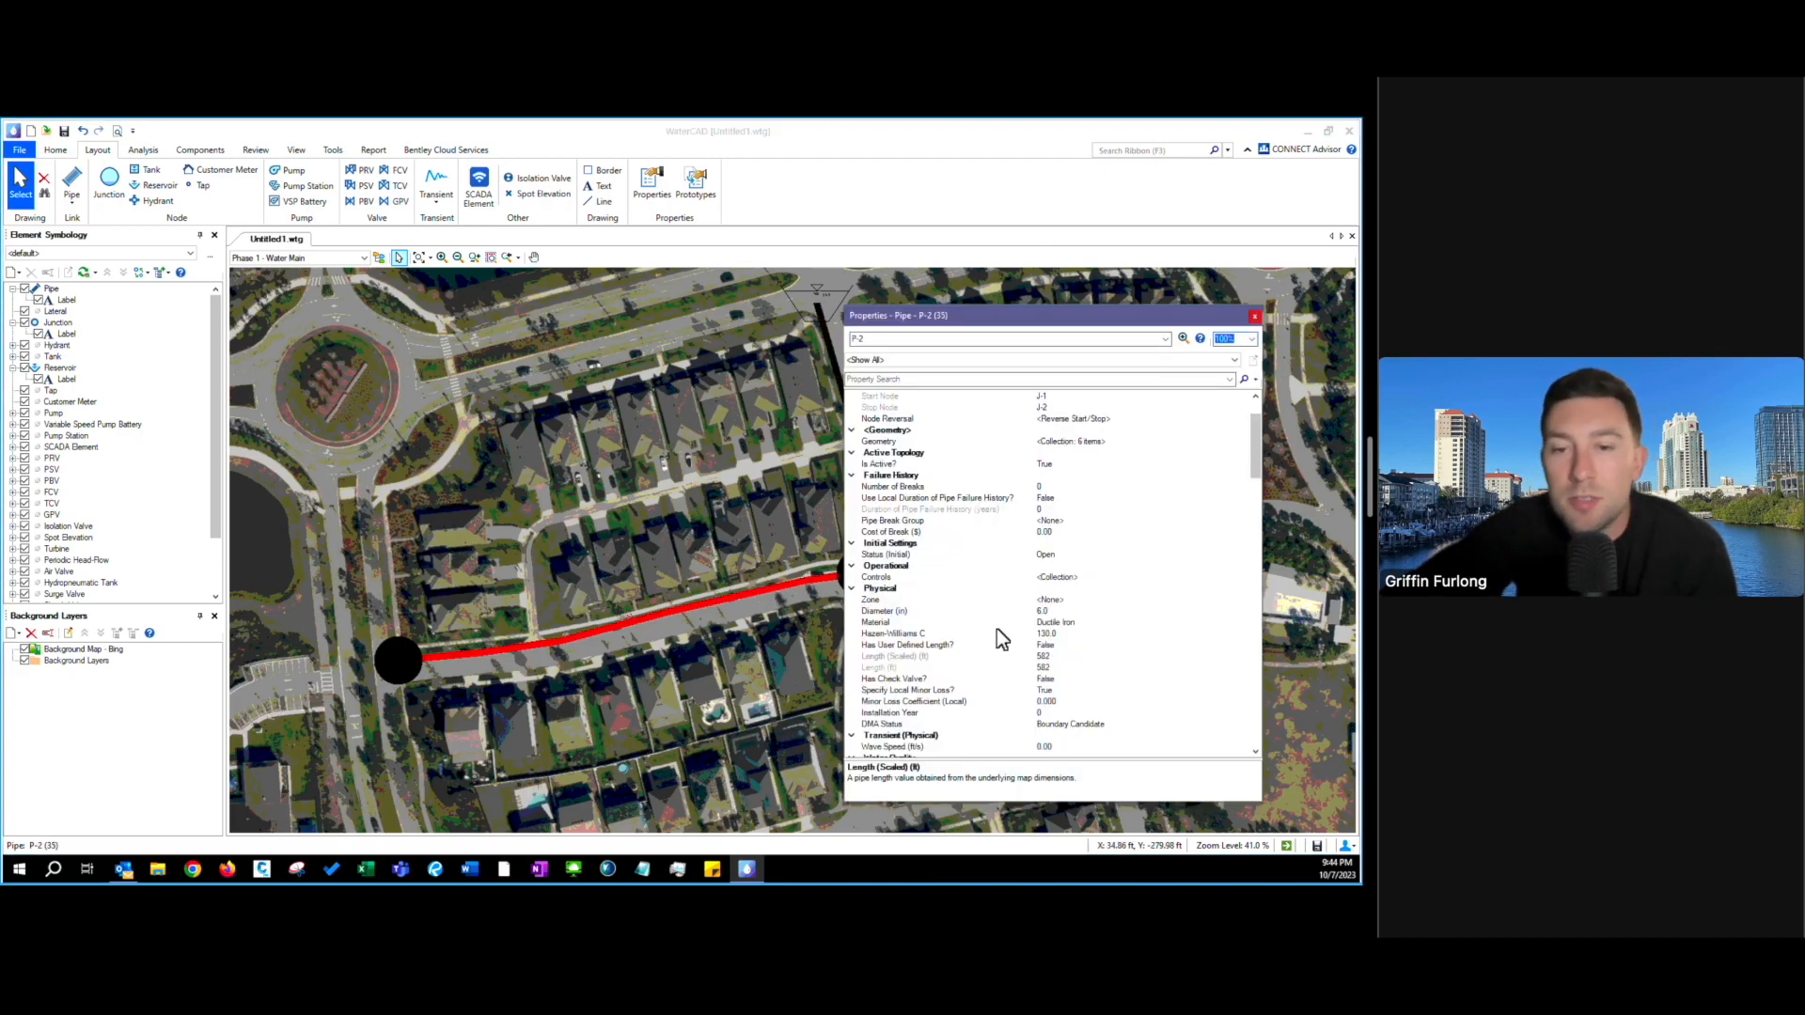
pyautogui.click(1256, 318)
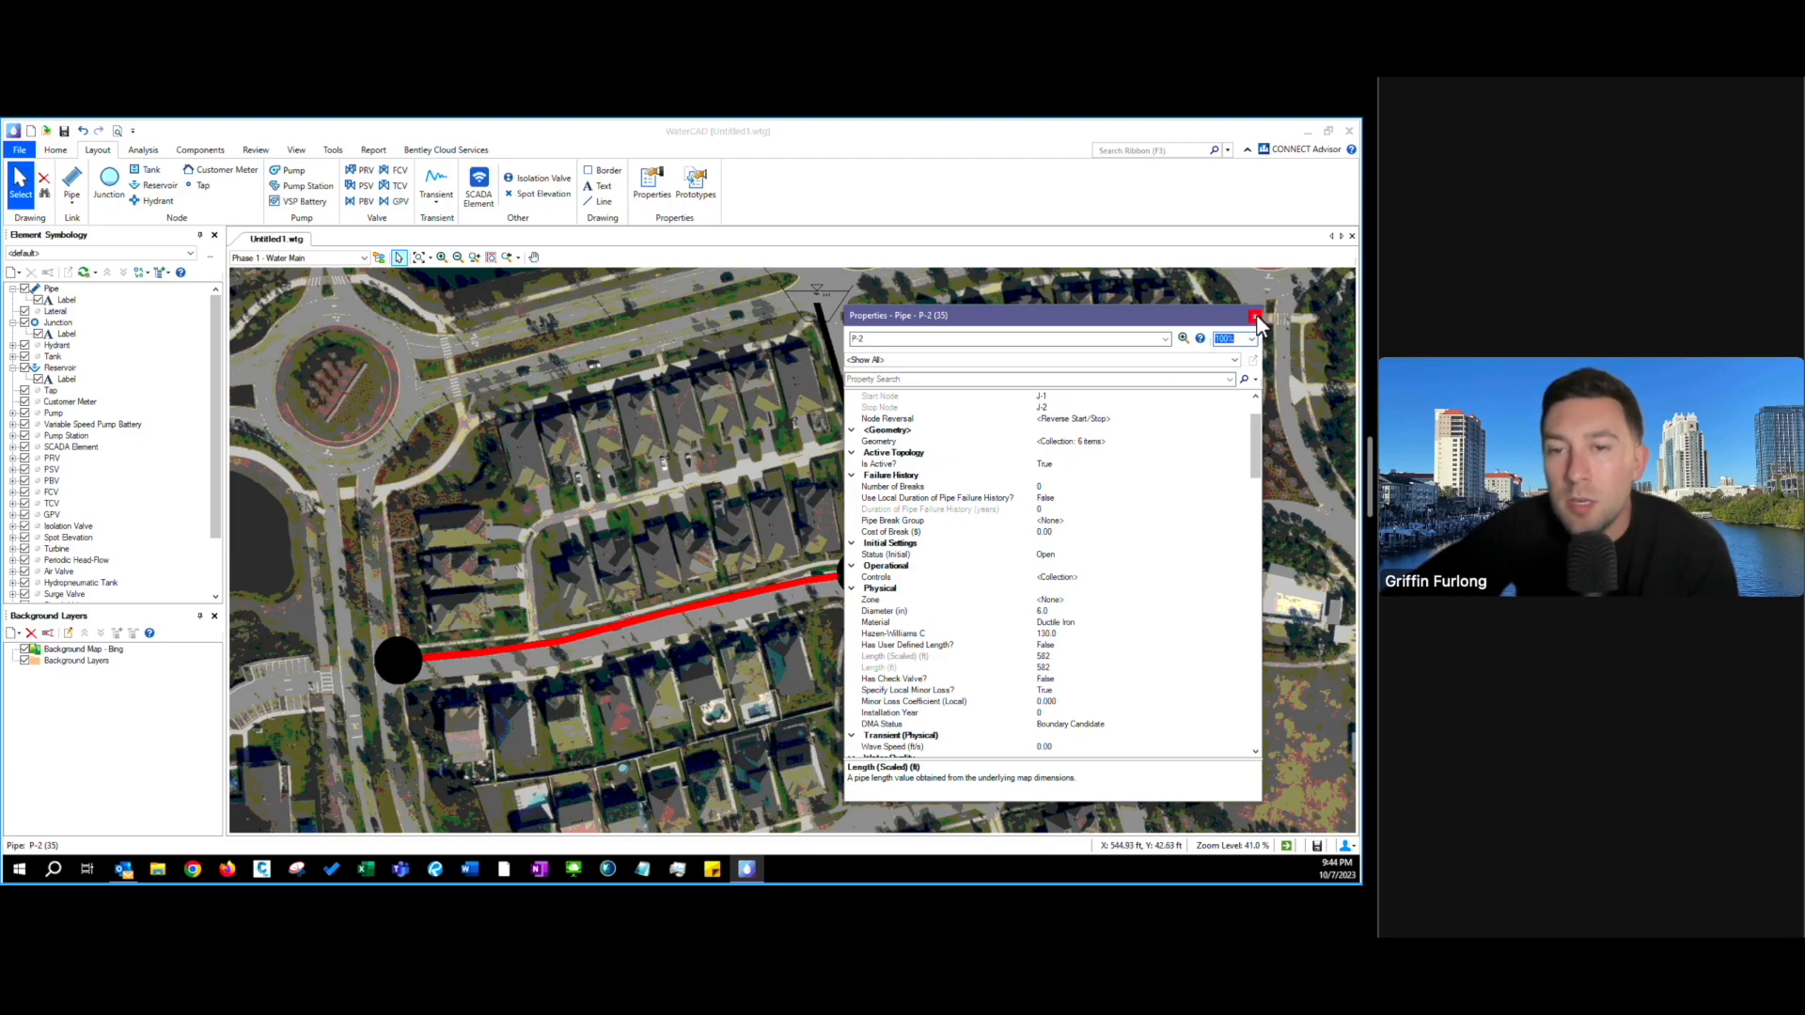
pyautogui.click(1015, 531)
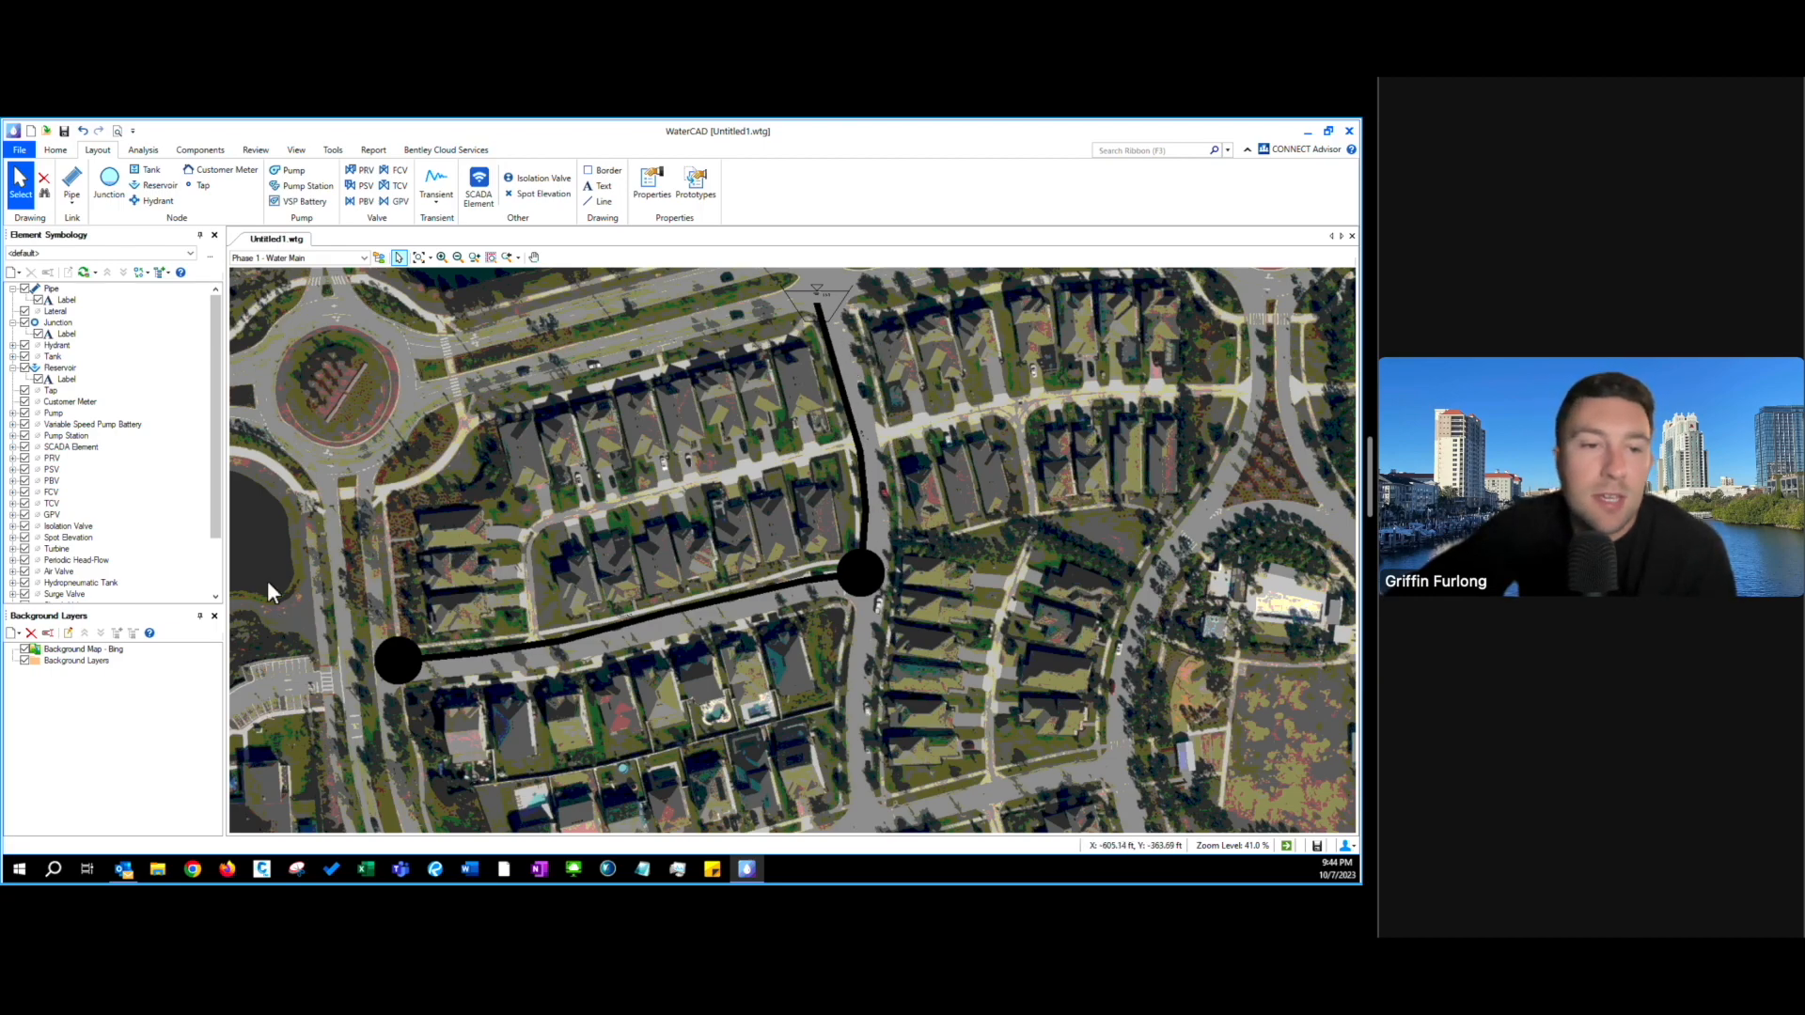
# - Create a new color coding for the Pipe elements based on the Diameter field
pyautogui.click(52, 289)
pyautogui.rightClick(52, 289)
pyautogui.moveTo(113, 298)
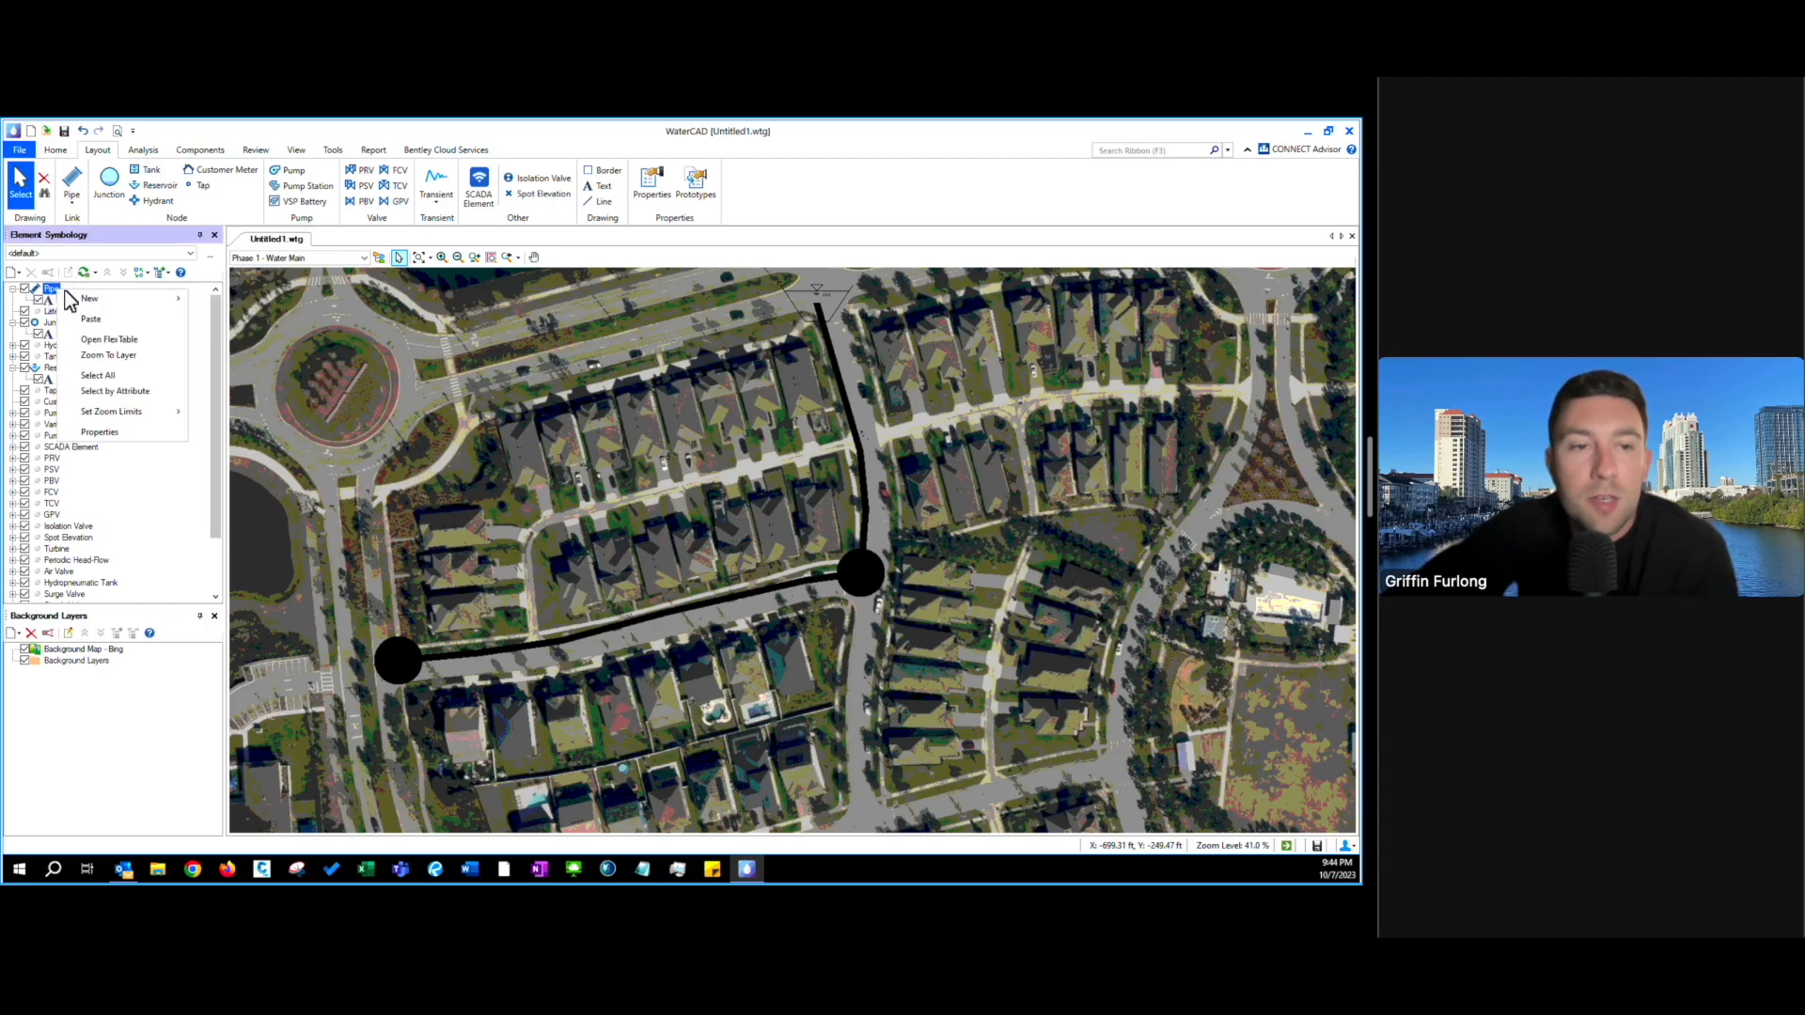
pyautogui.moveTo(103, 298)
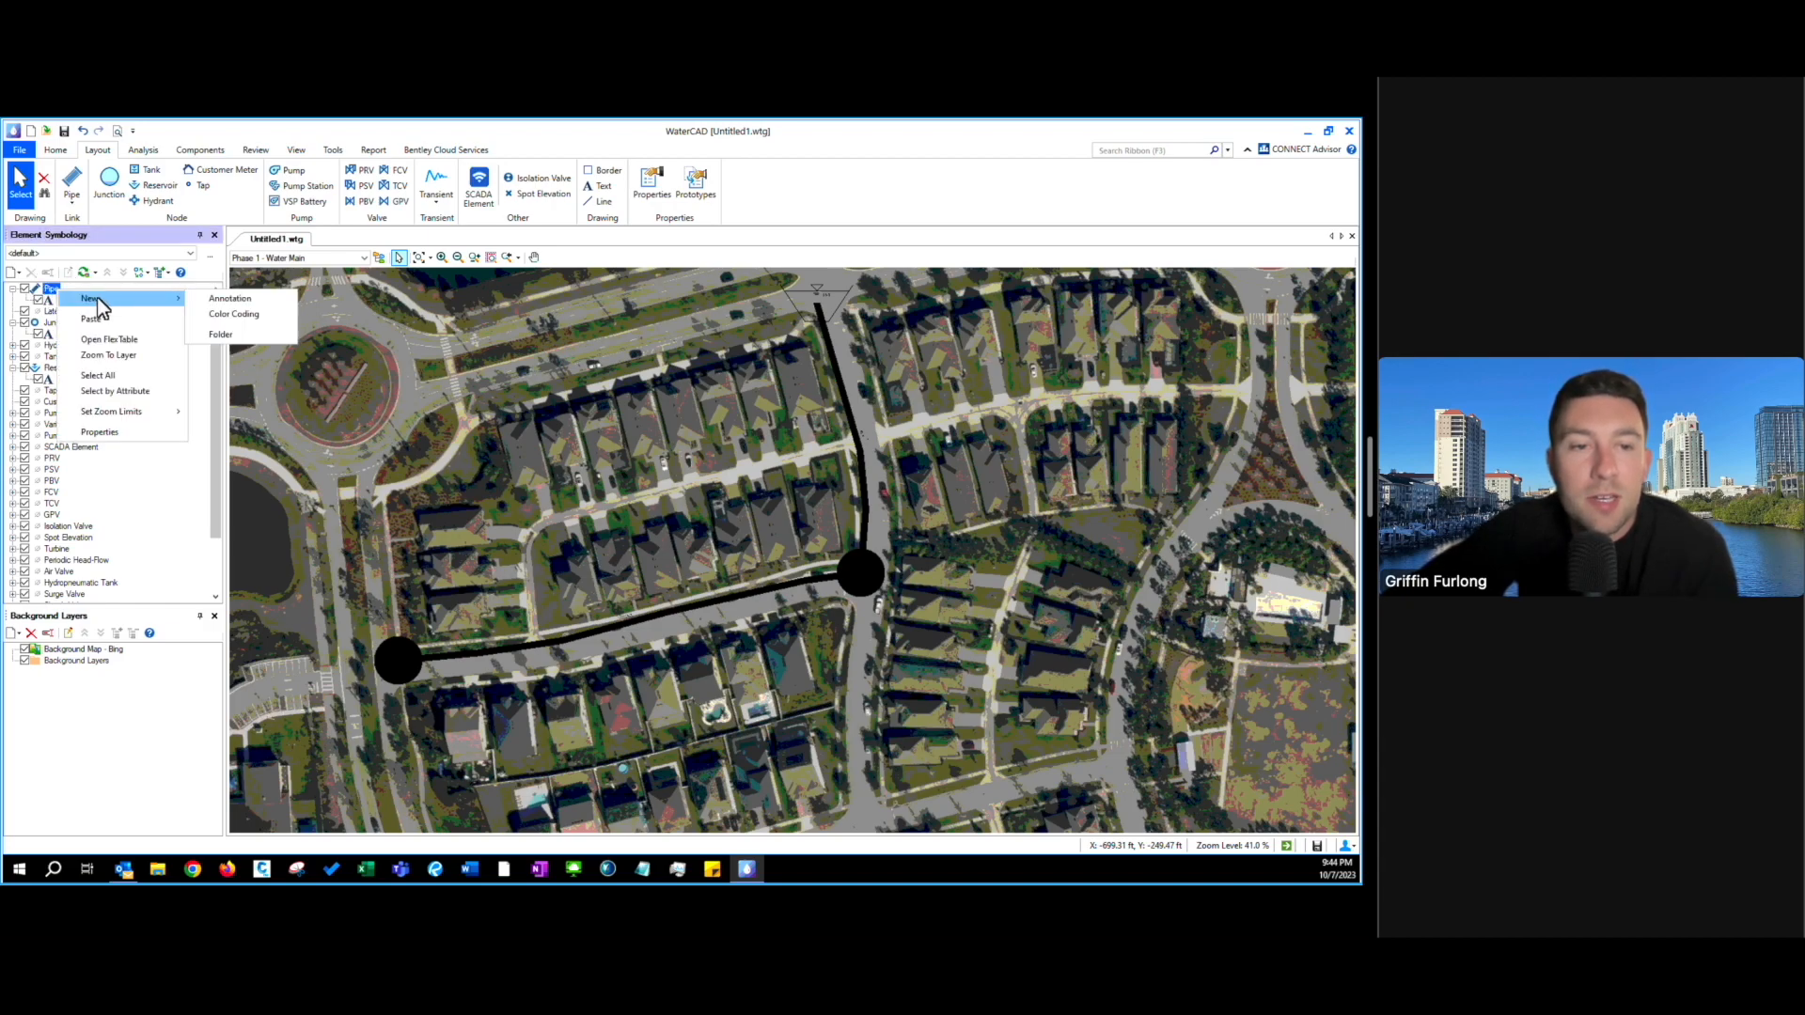
pyautogui.click(243, 314)
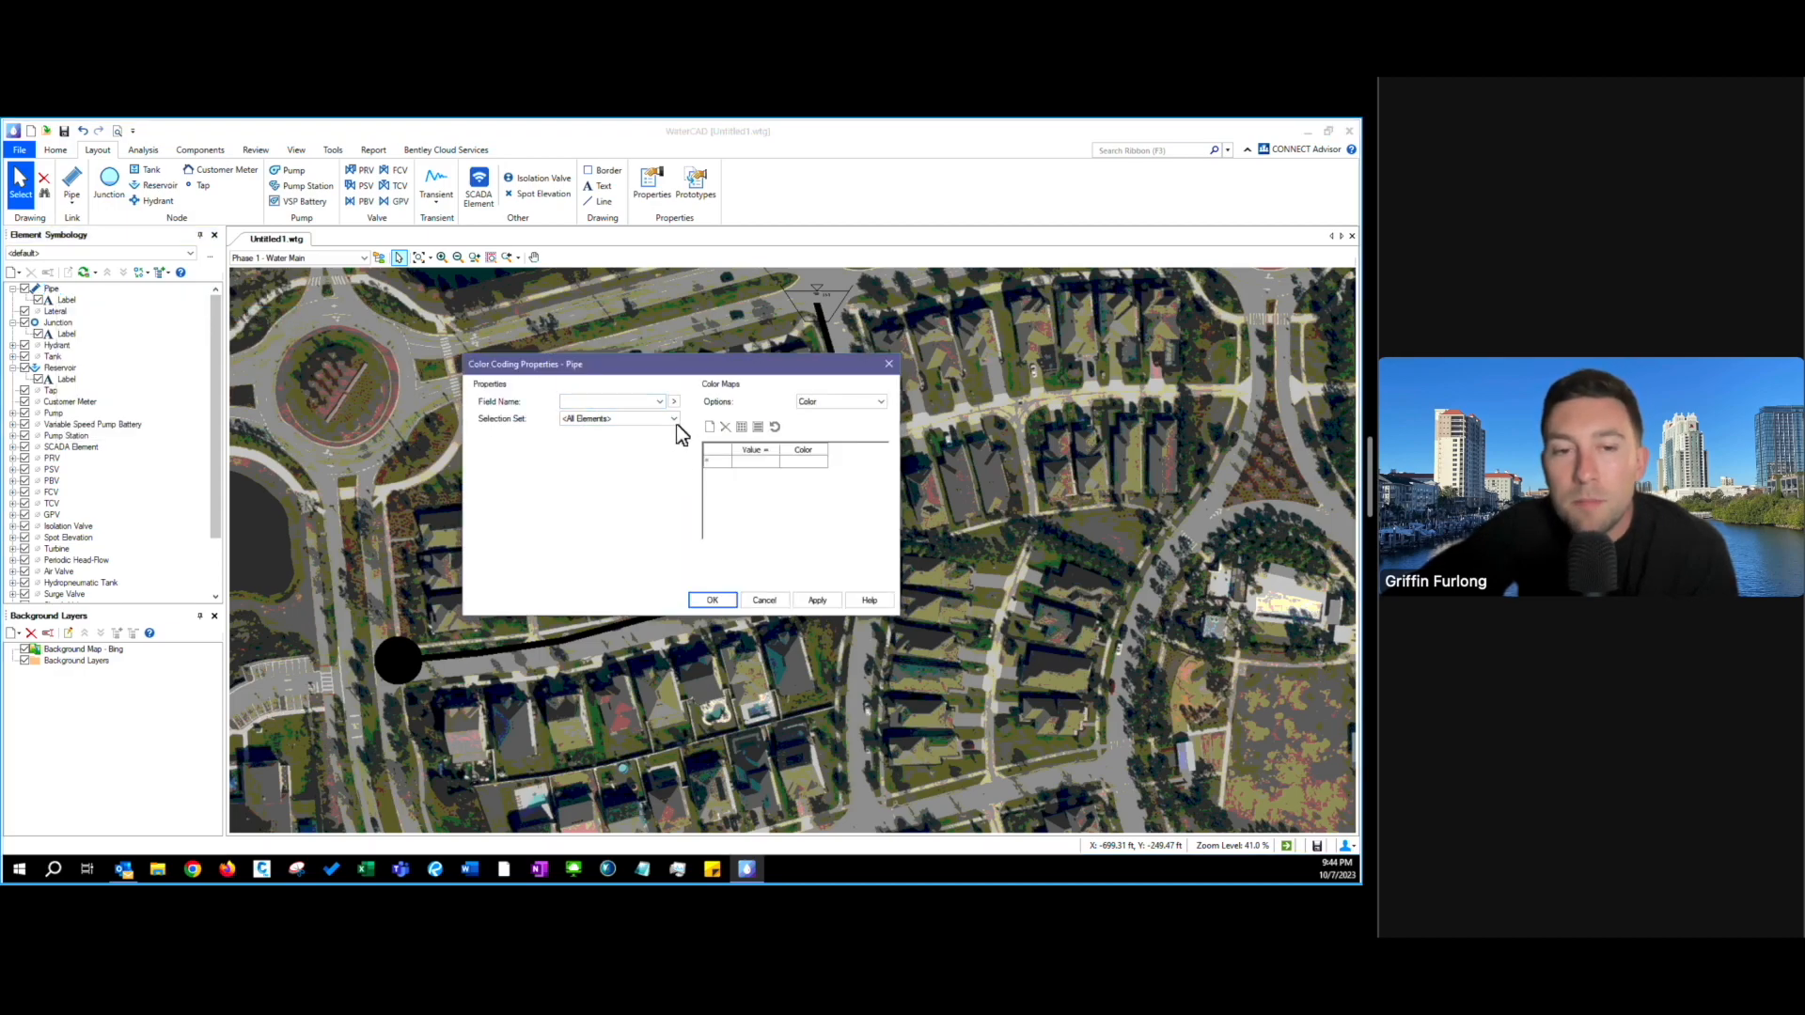
pyautogui.click(642, 404)
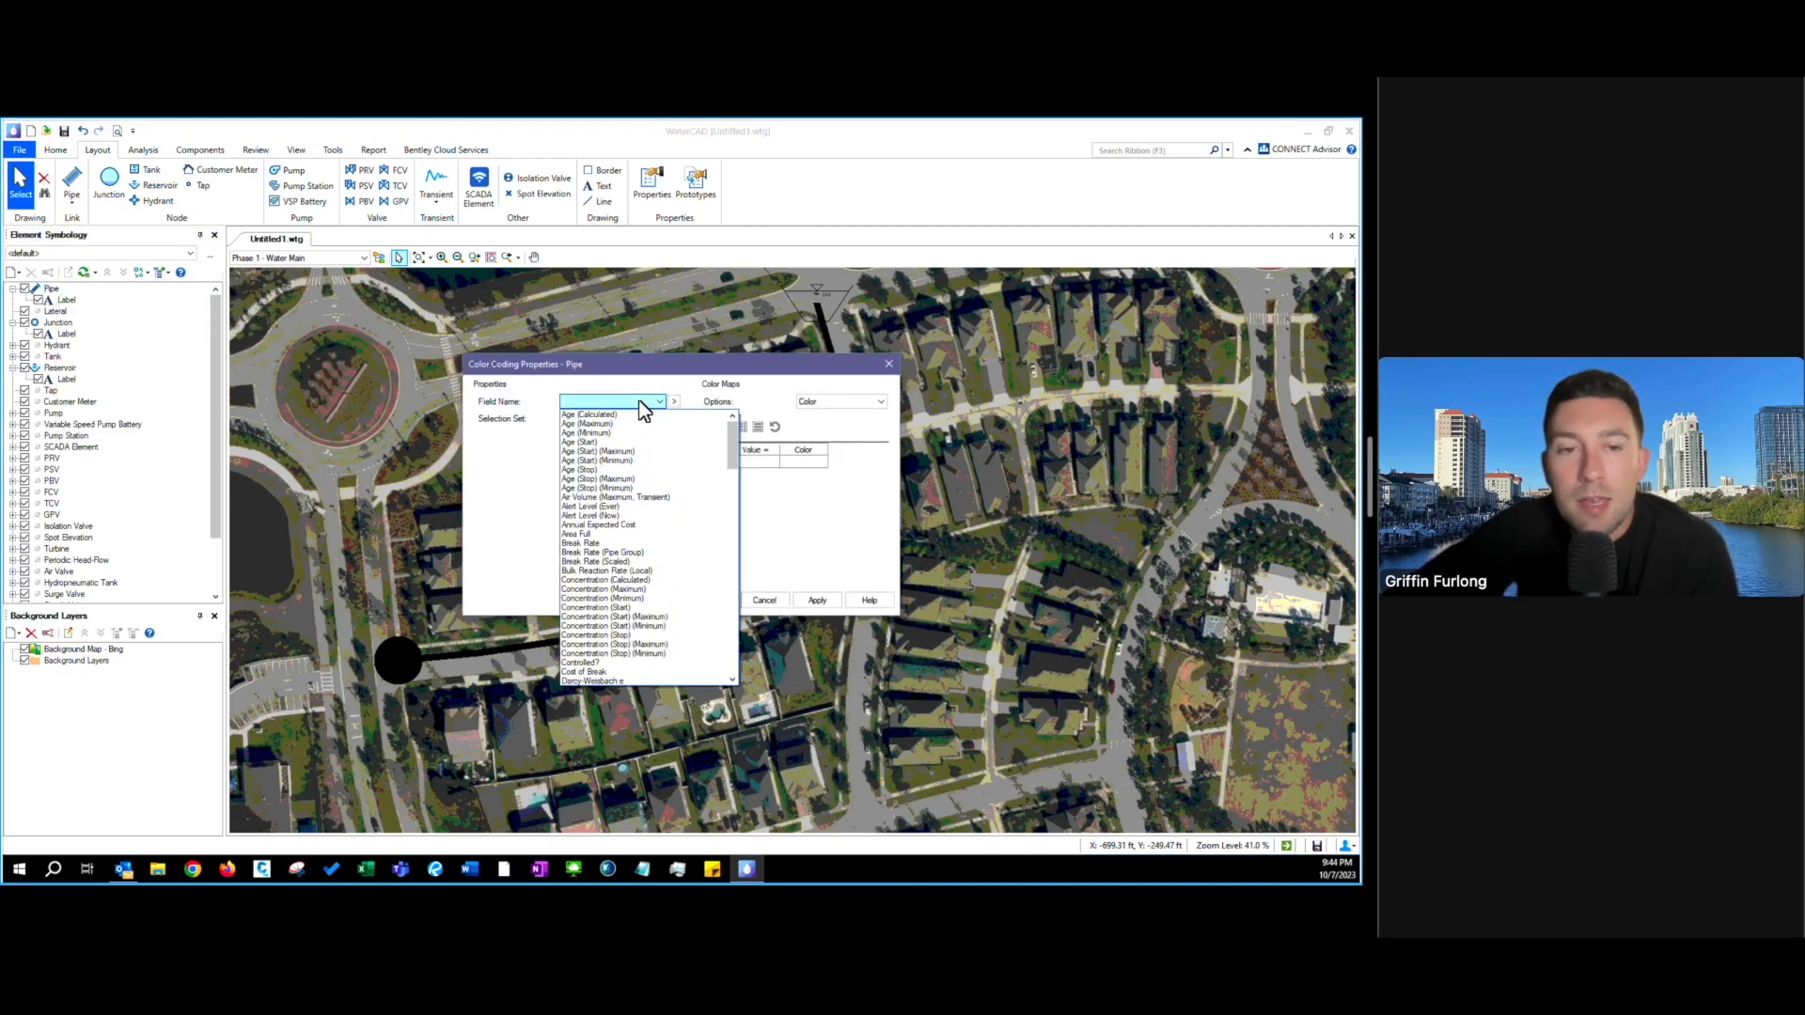
pyautogui.scroll(-1, 633, 481)
pyautogui.scroll(-9, 633, 482)
pyautogui.scroll(-15, 634, 485)
pyautogui.scroll(20, 634, 481)
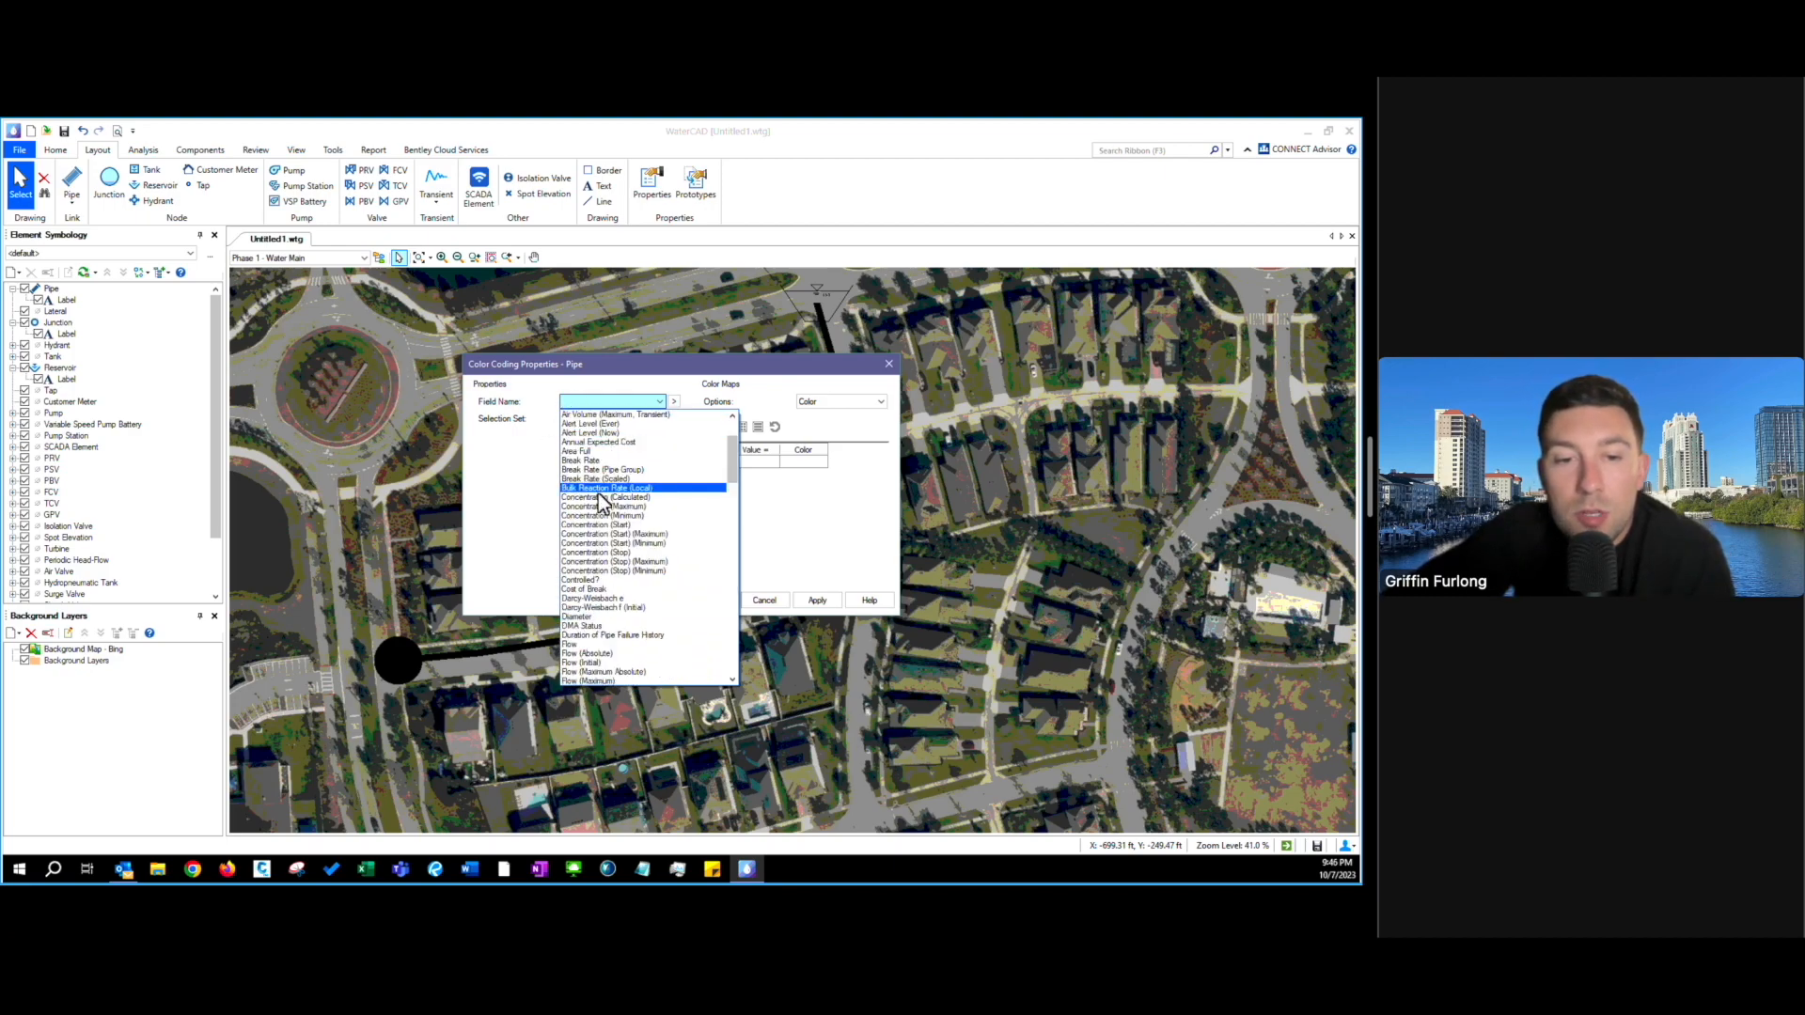
pyautogui.click(592, 617)
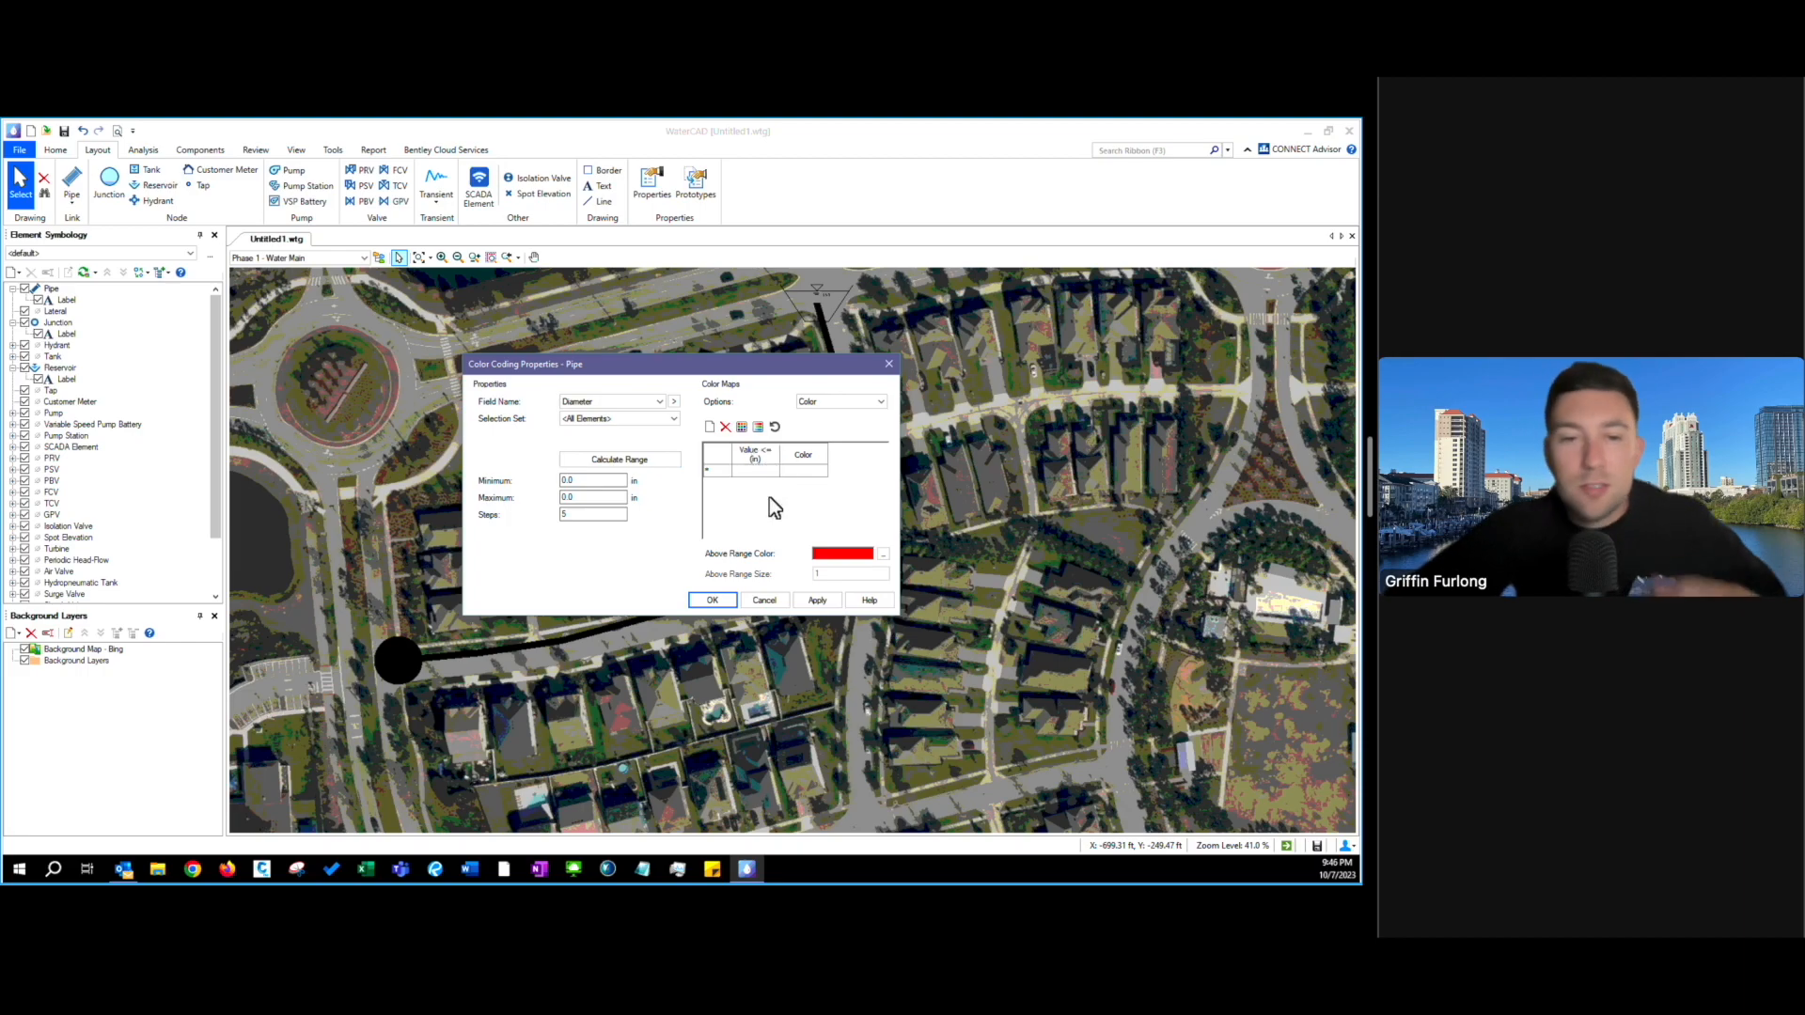
# - Add a color map entry that shows pipe diameters up to 6.0 in as cyan
pyautogui.write('6')
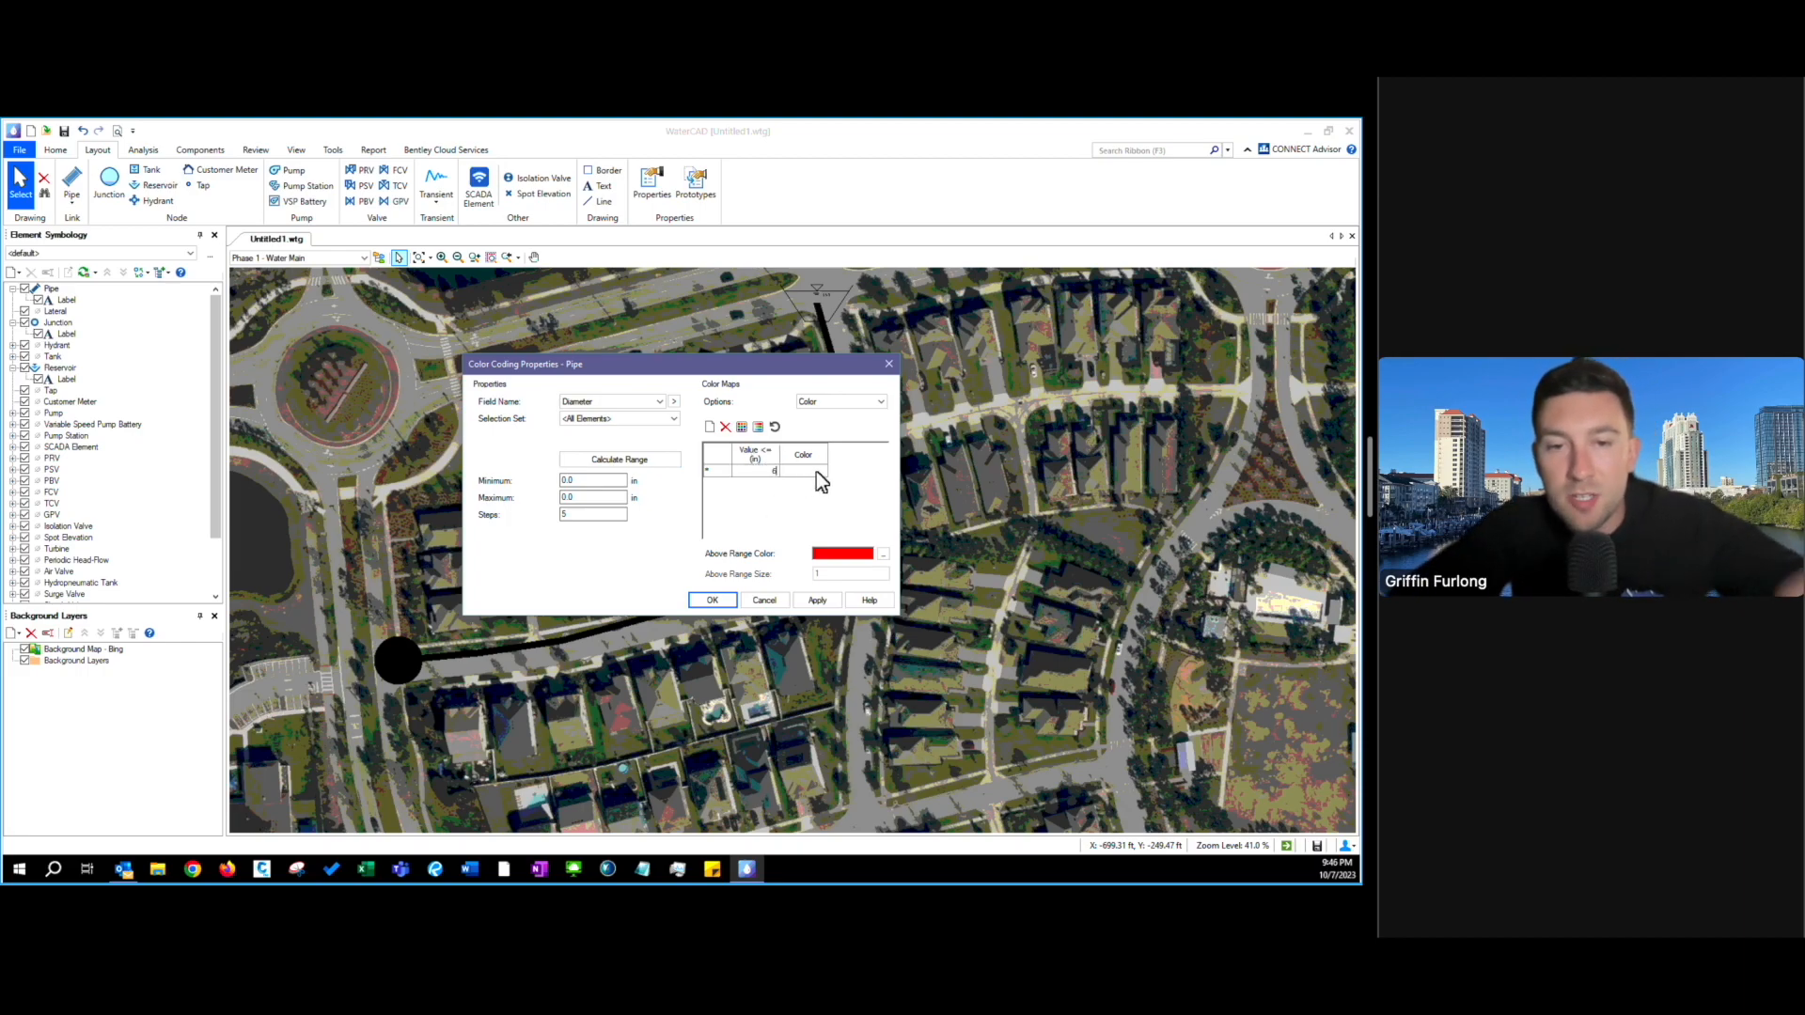
pyautogui.click(816, 471)
pyautogui.click(817, 471)
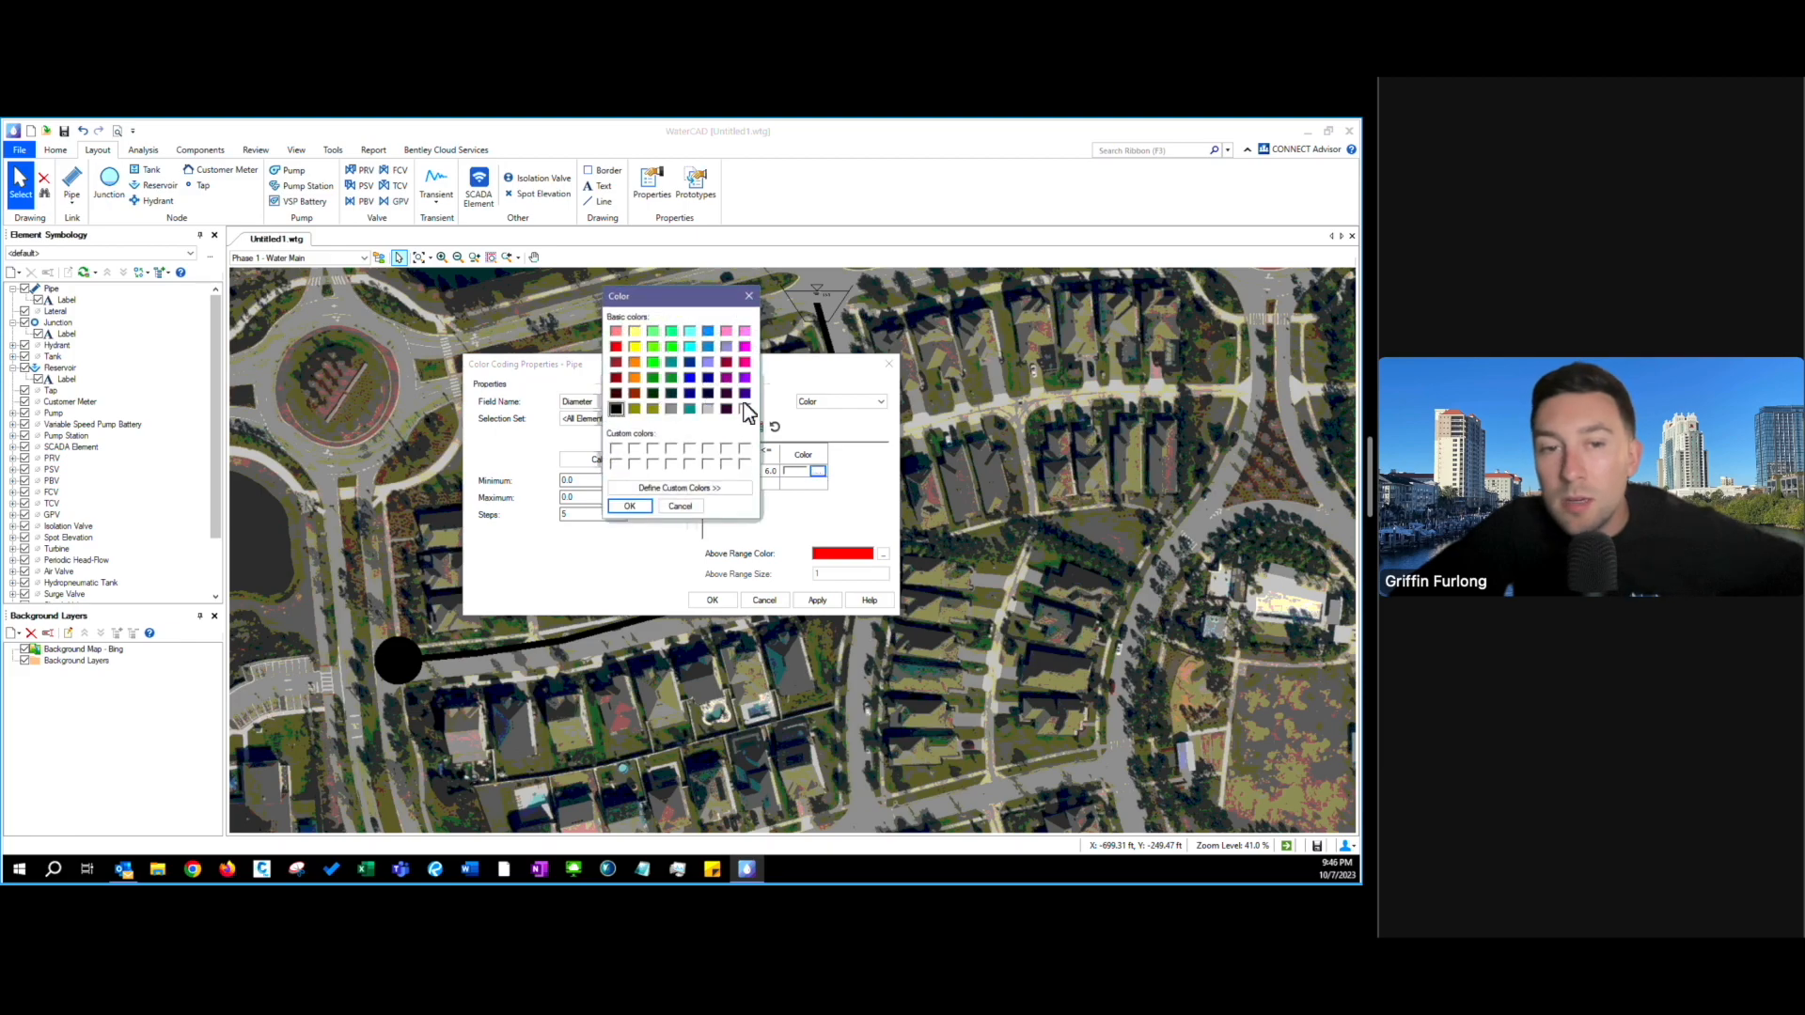
pyautogui.click(690, 346)
pyautogui.click(636, 507)
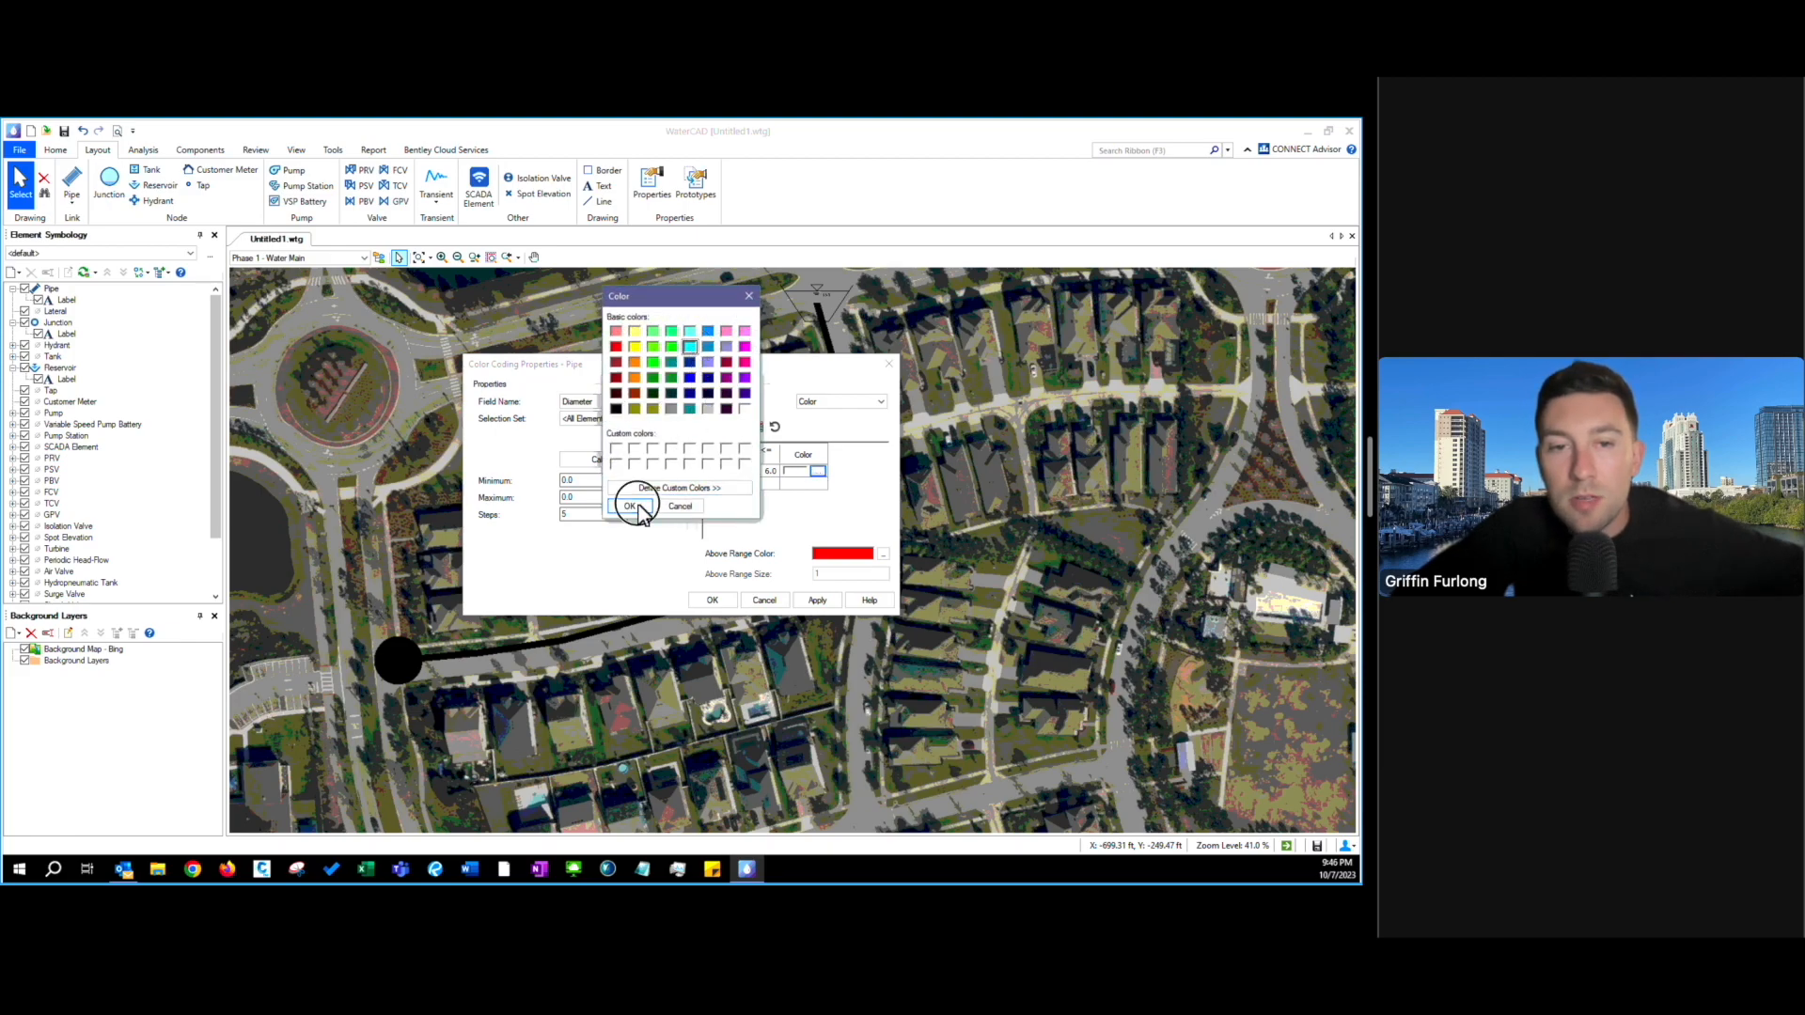
# - Add a blue color map entry for pipe diameters up to 8.0 in and apply the color coding to the pipes
pyautogui.click(757, 483)
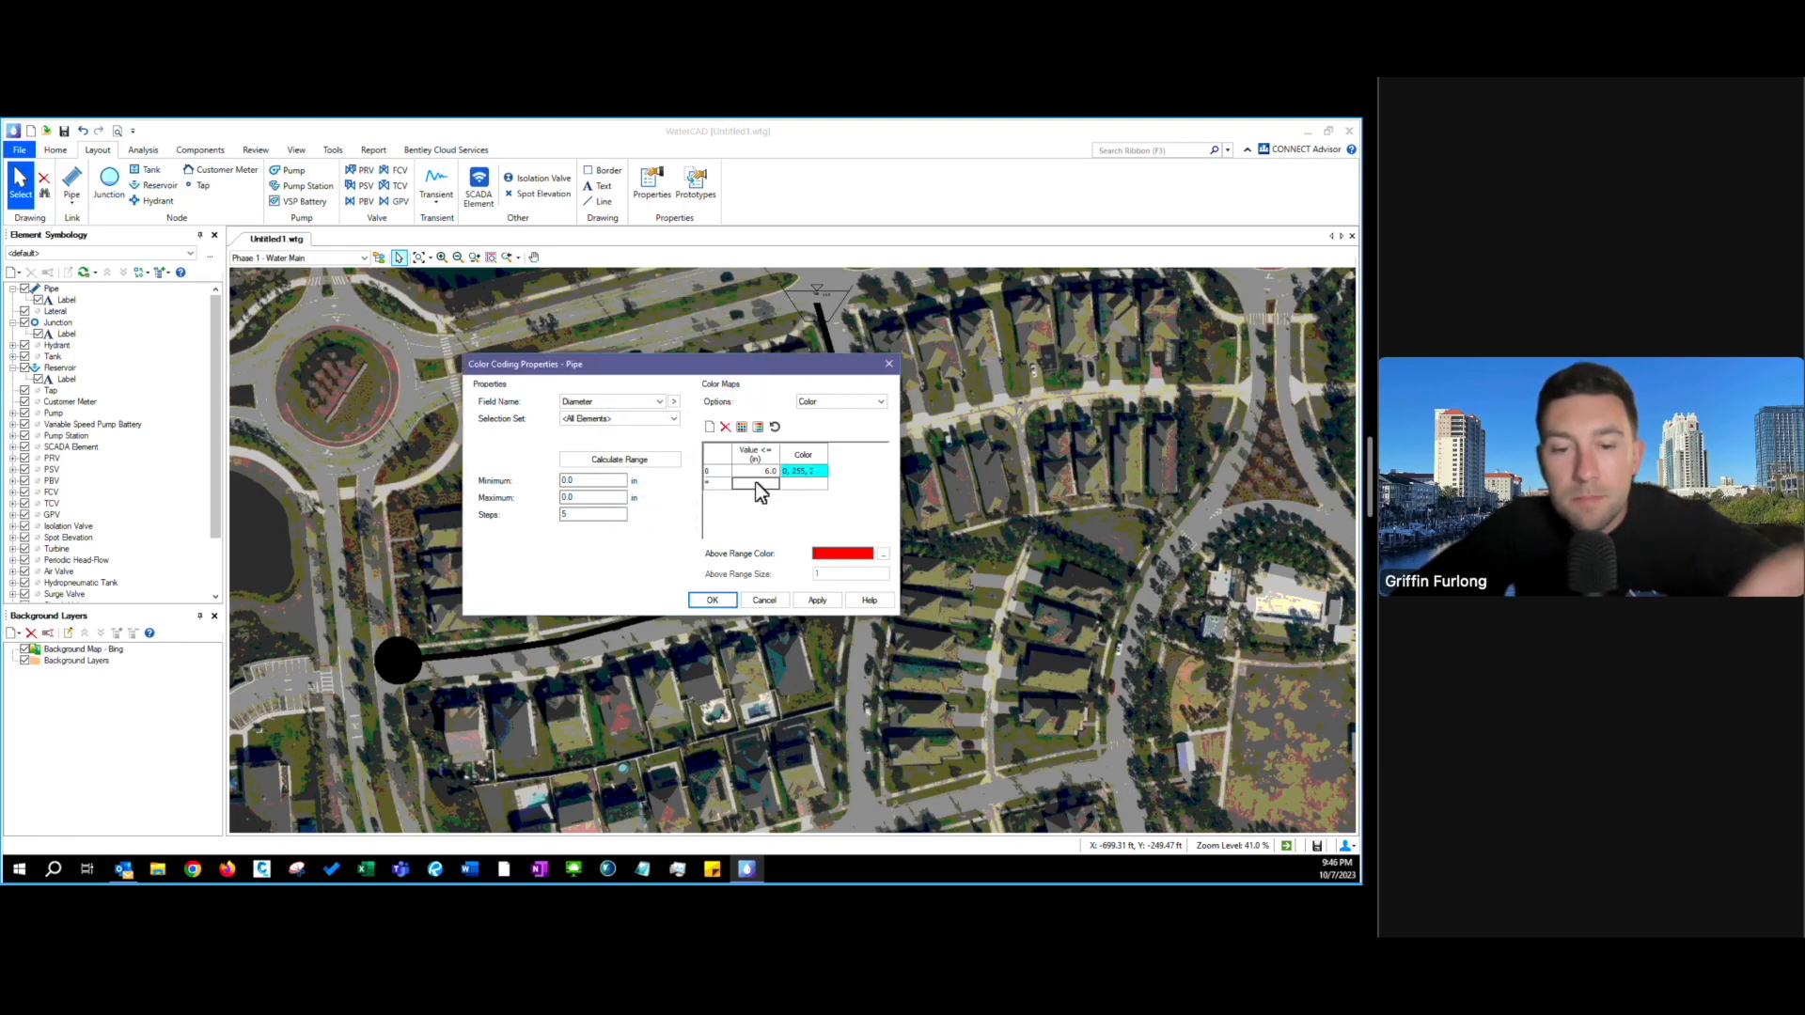
pyautogui.write('8')
pyautogui.click(816, 484)
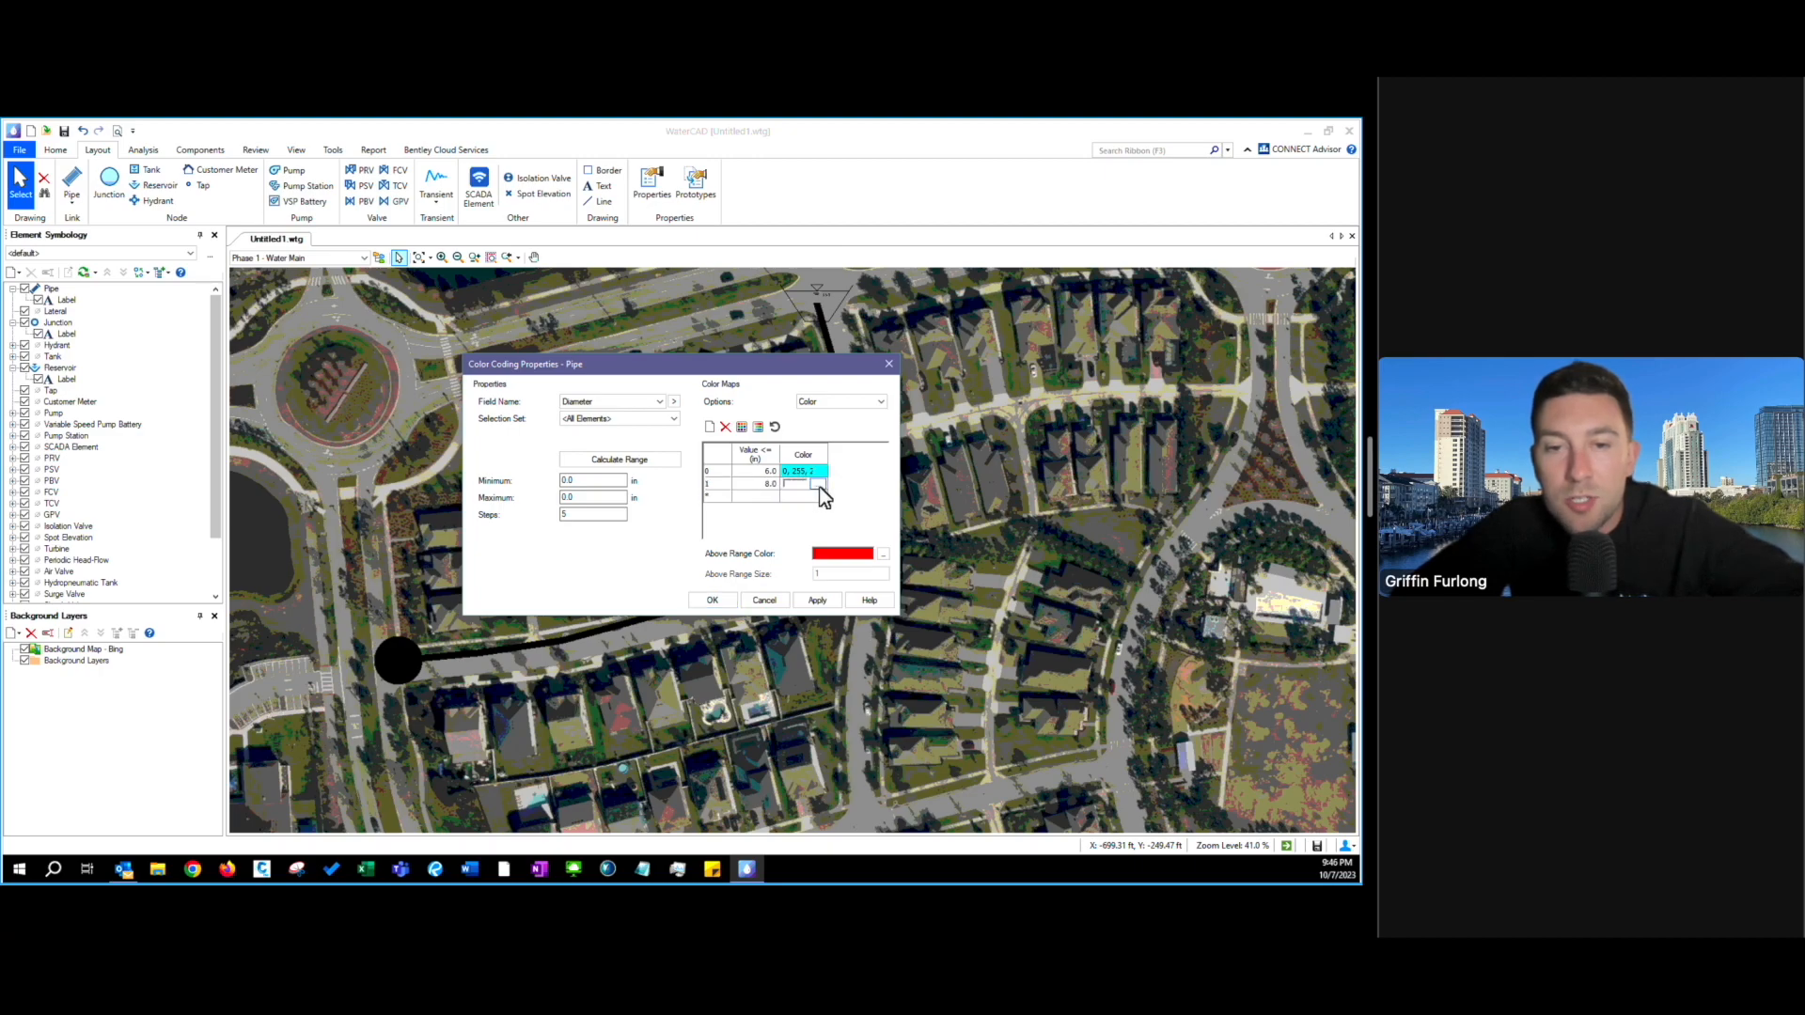
pyautogui.click(817, 484)
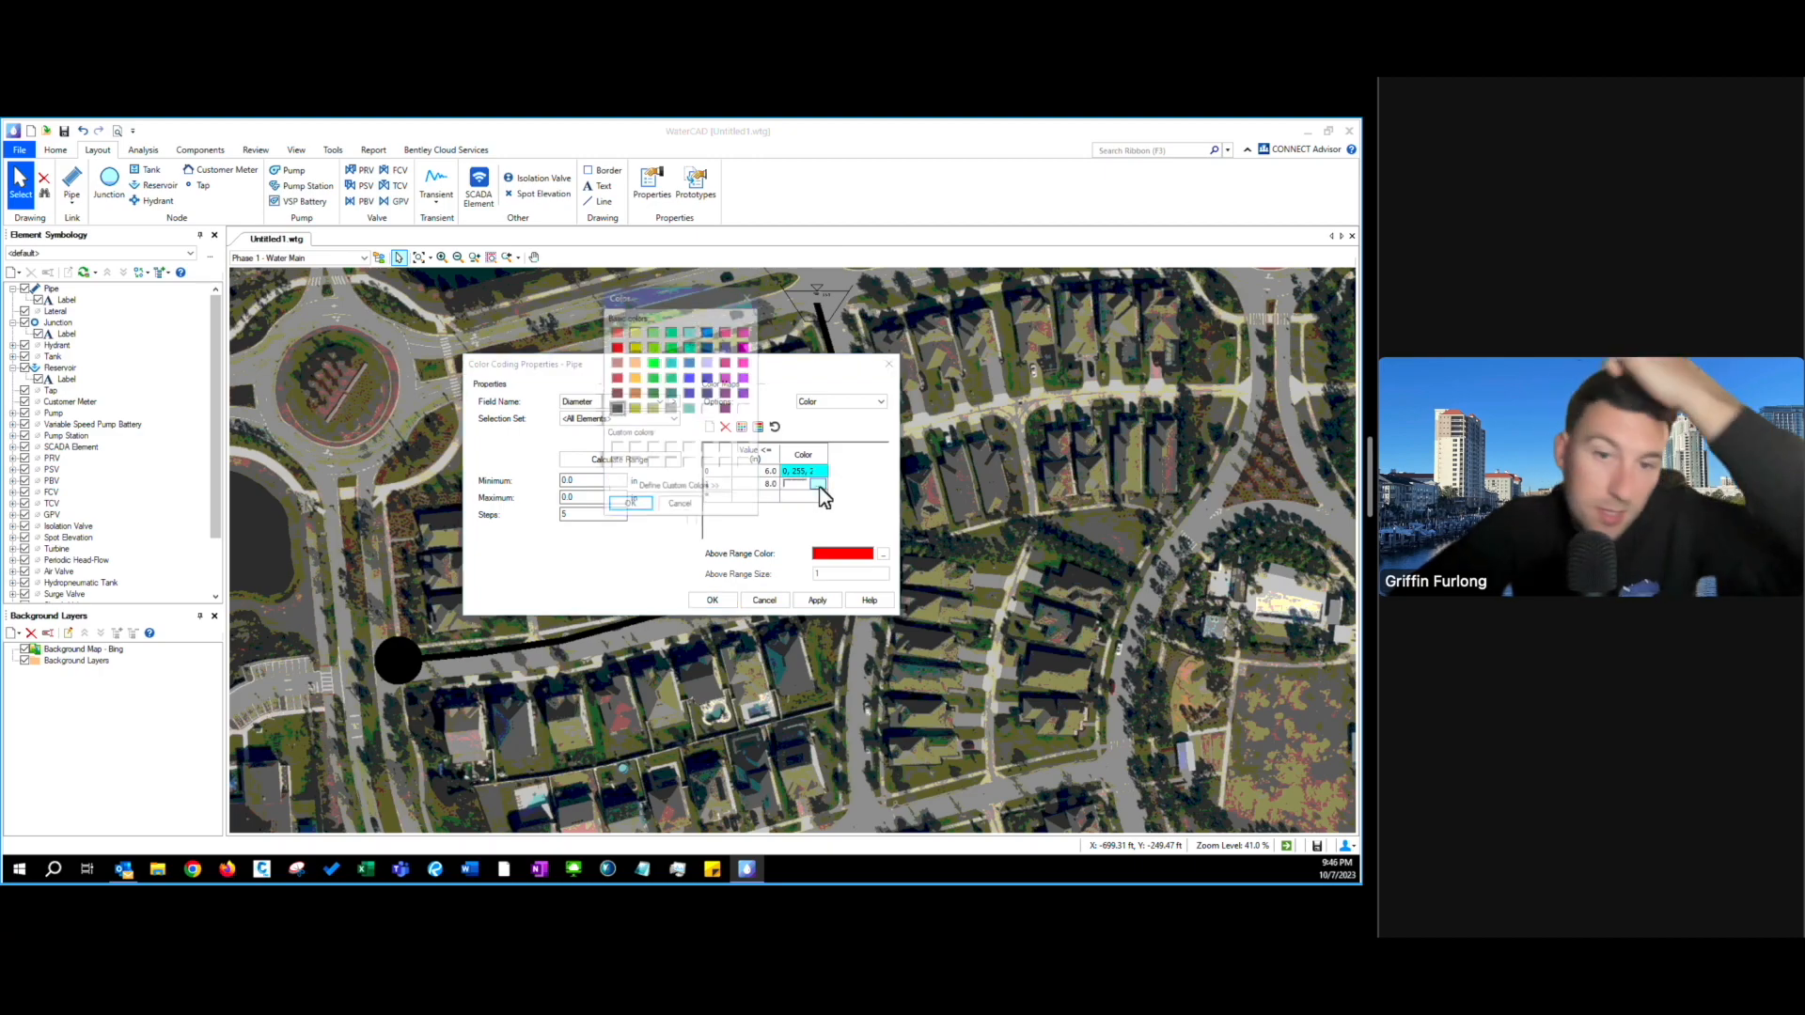
pyautogui.click(690, 377)
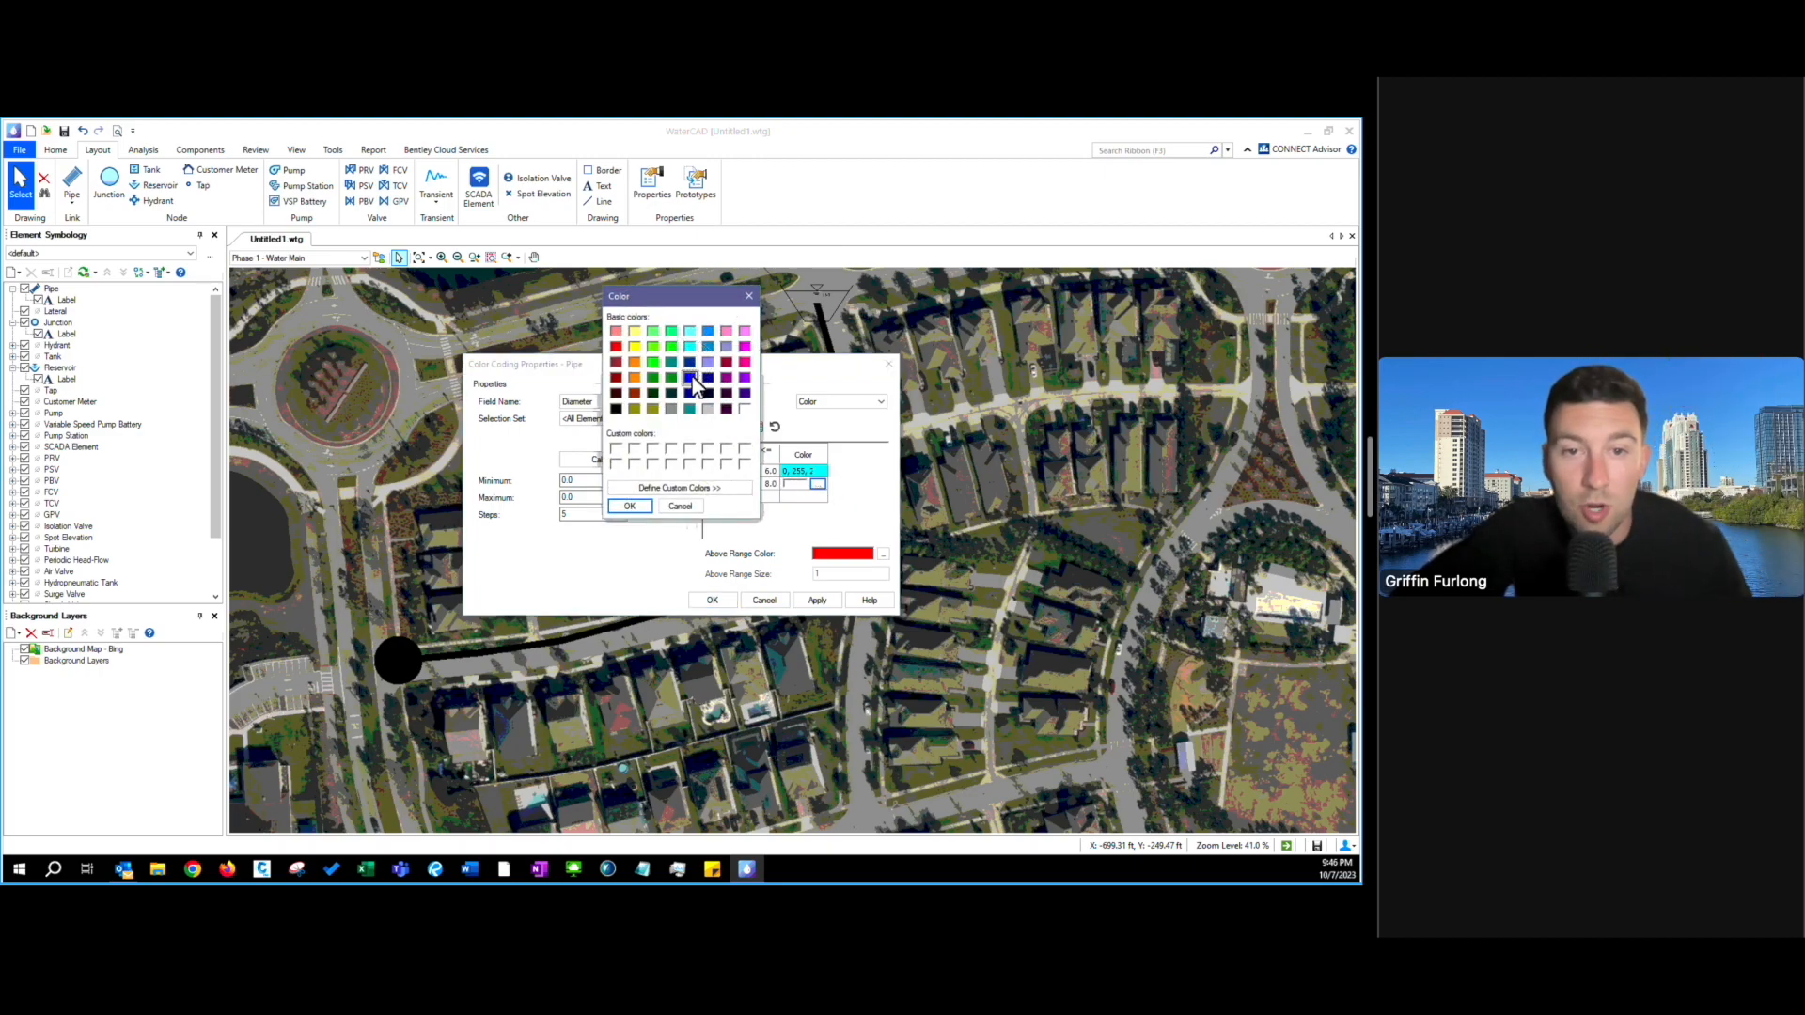
pyautogui.click(630, 507)
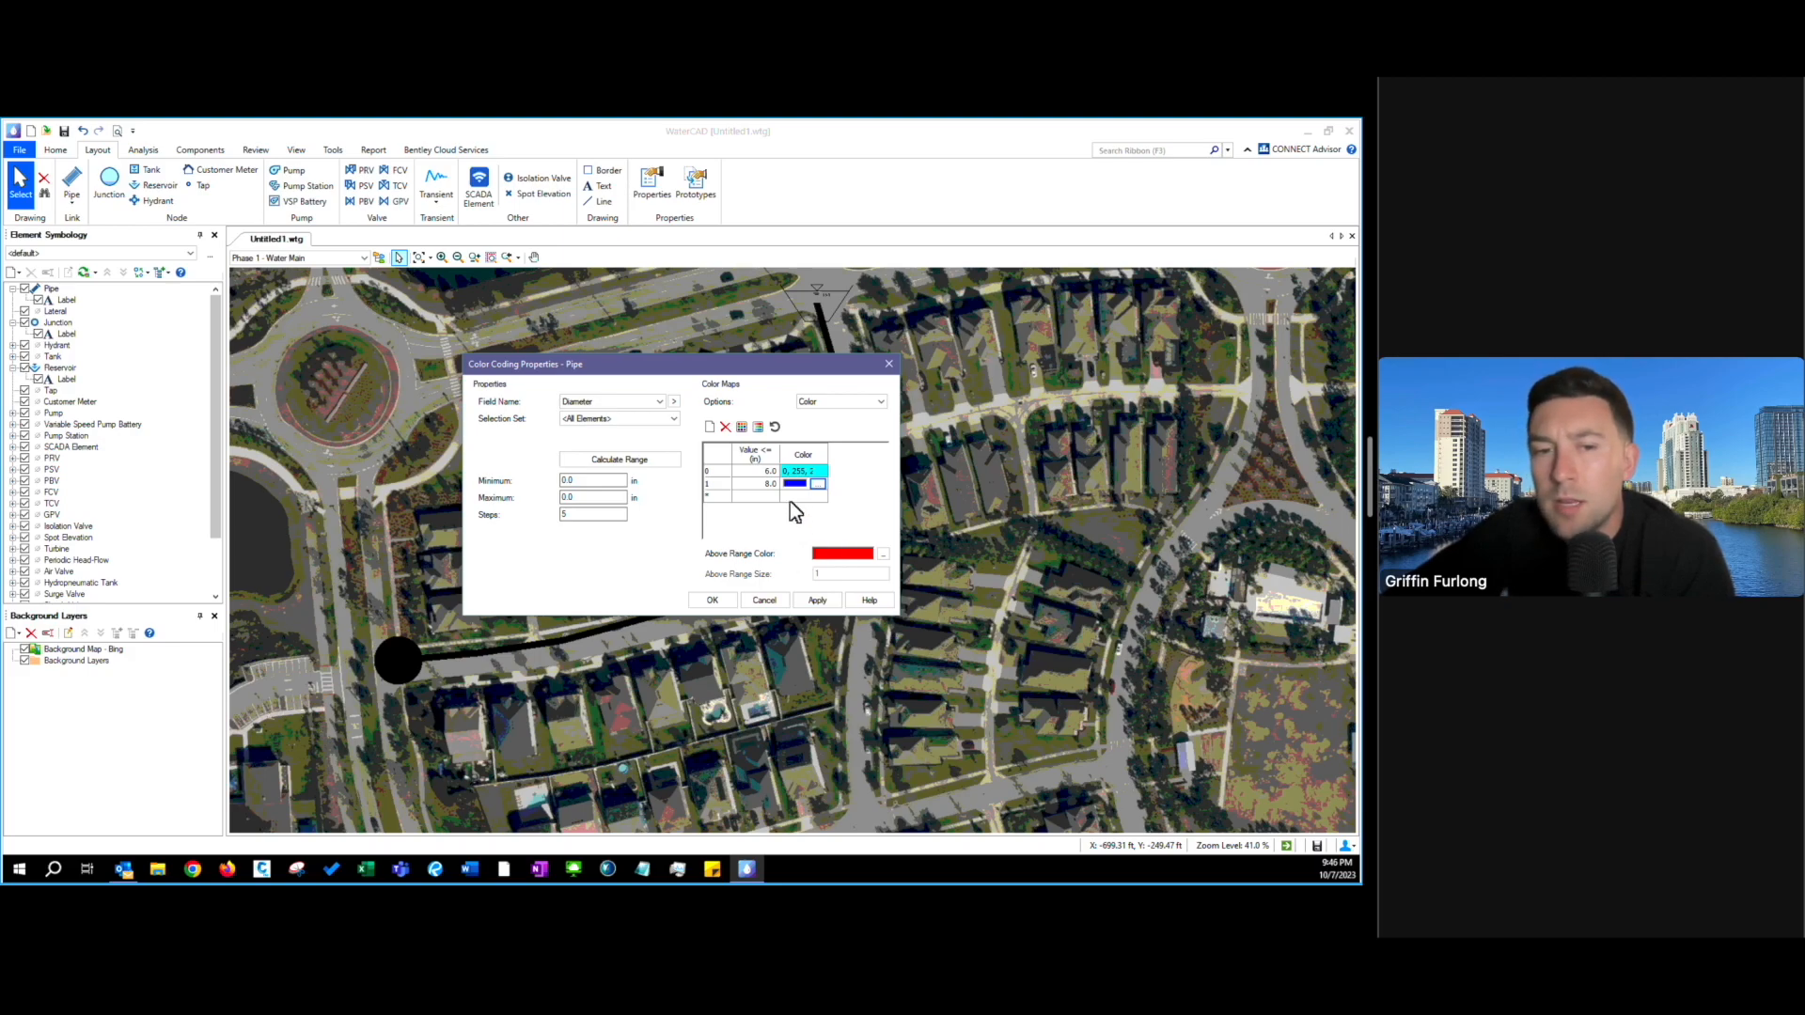
pyautogui.click(810, 602)
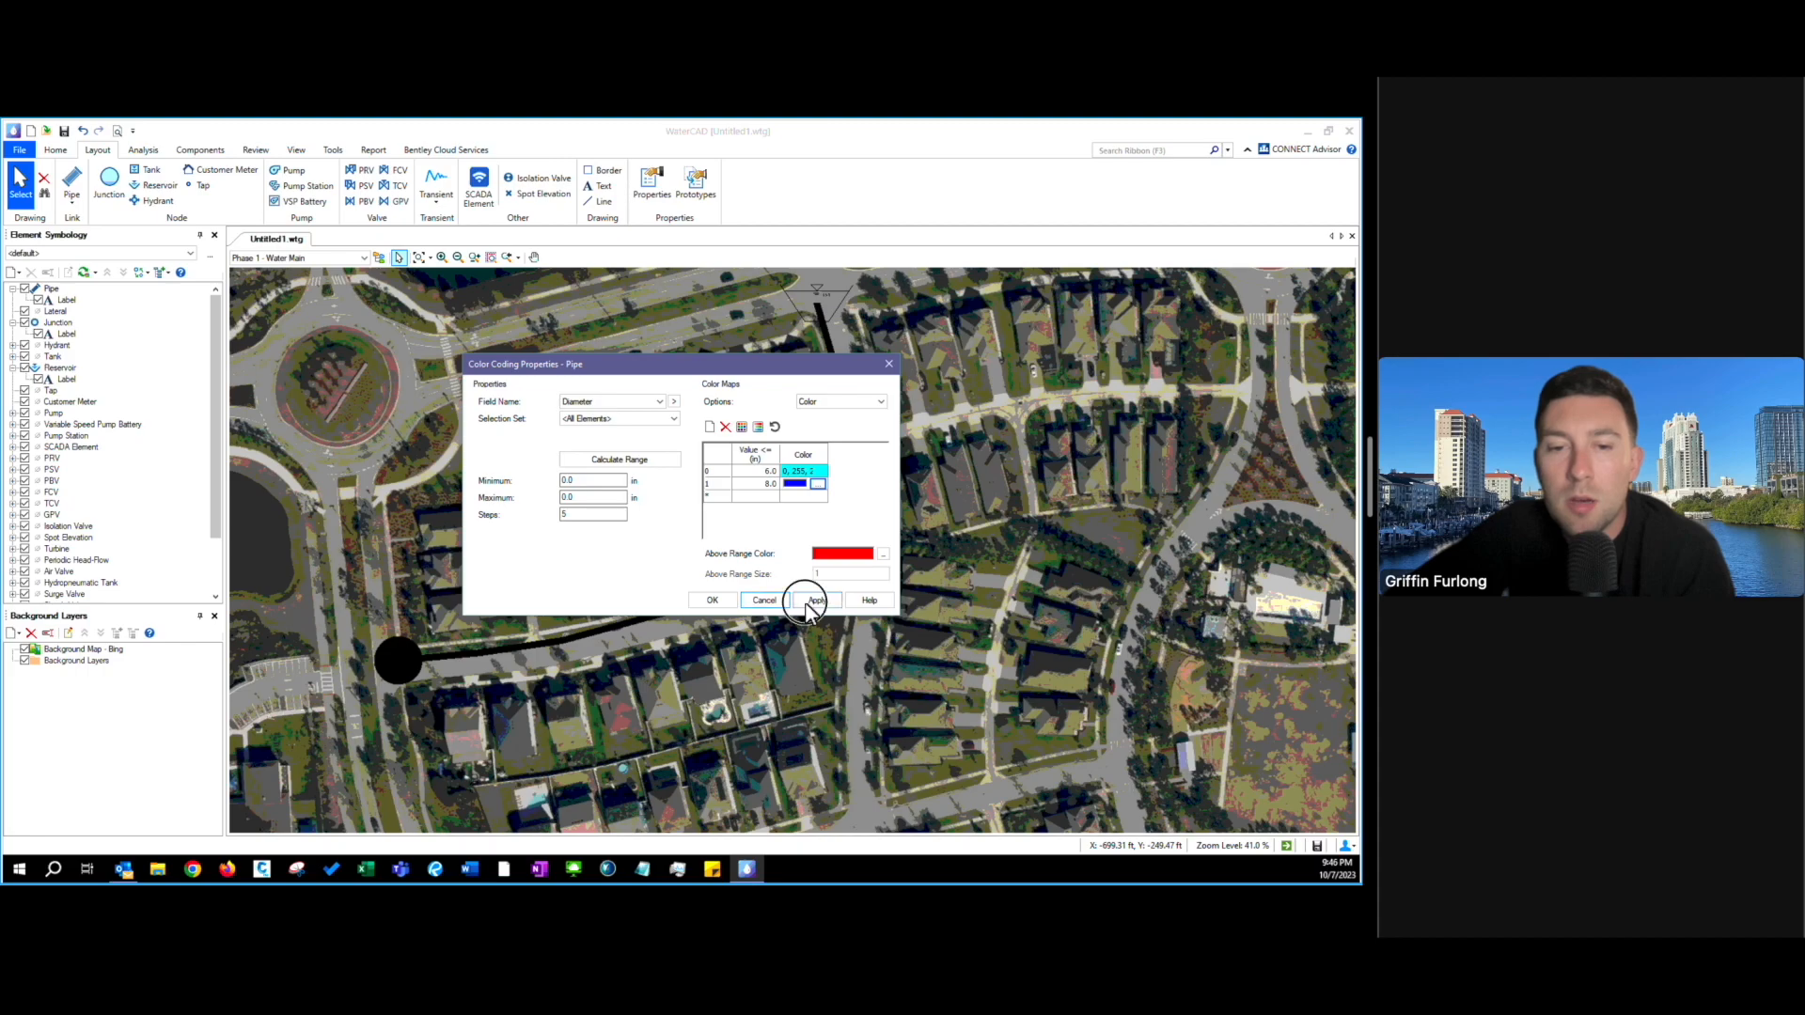
pyautogui.click(713, 600)
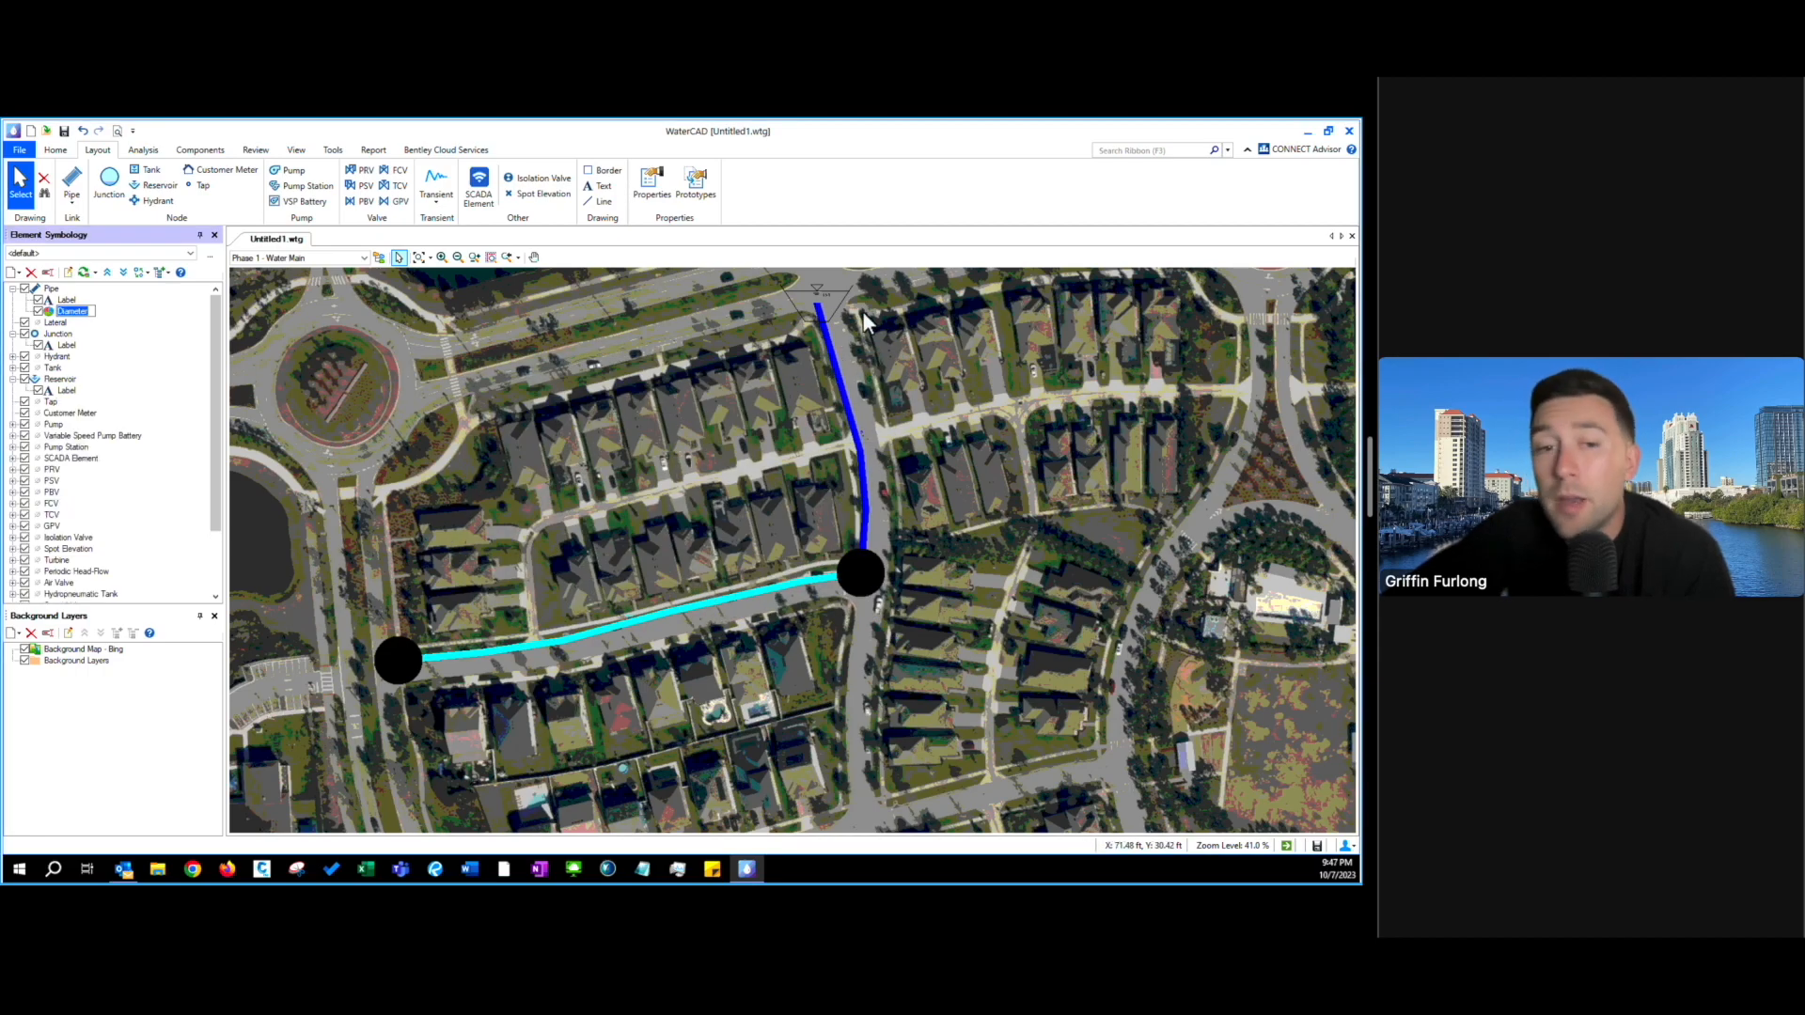
# - Set the height multiplier of the Junction label annotation to 10 and apply it
pyautogui.click(58, 356)
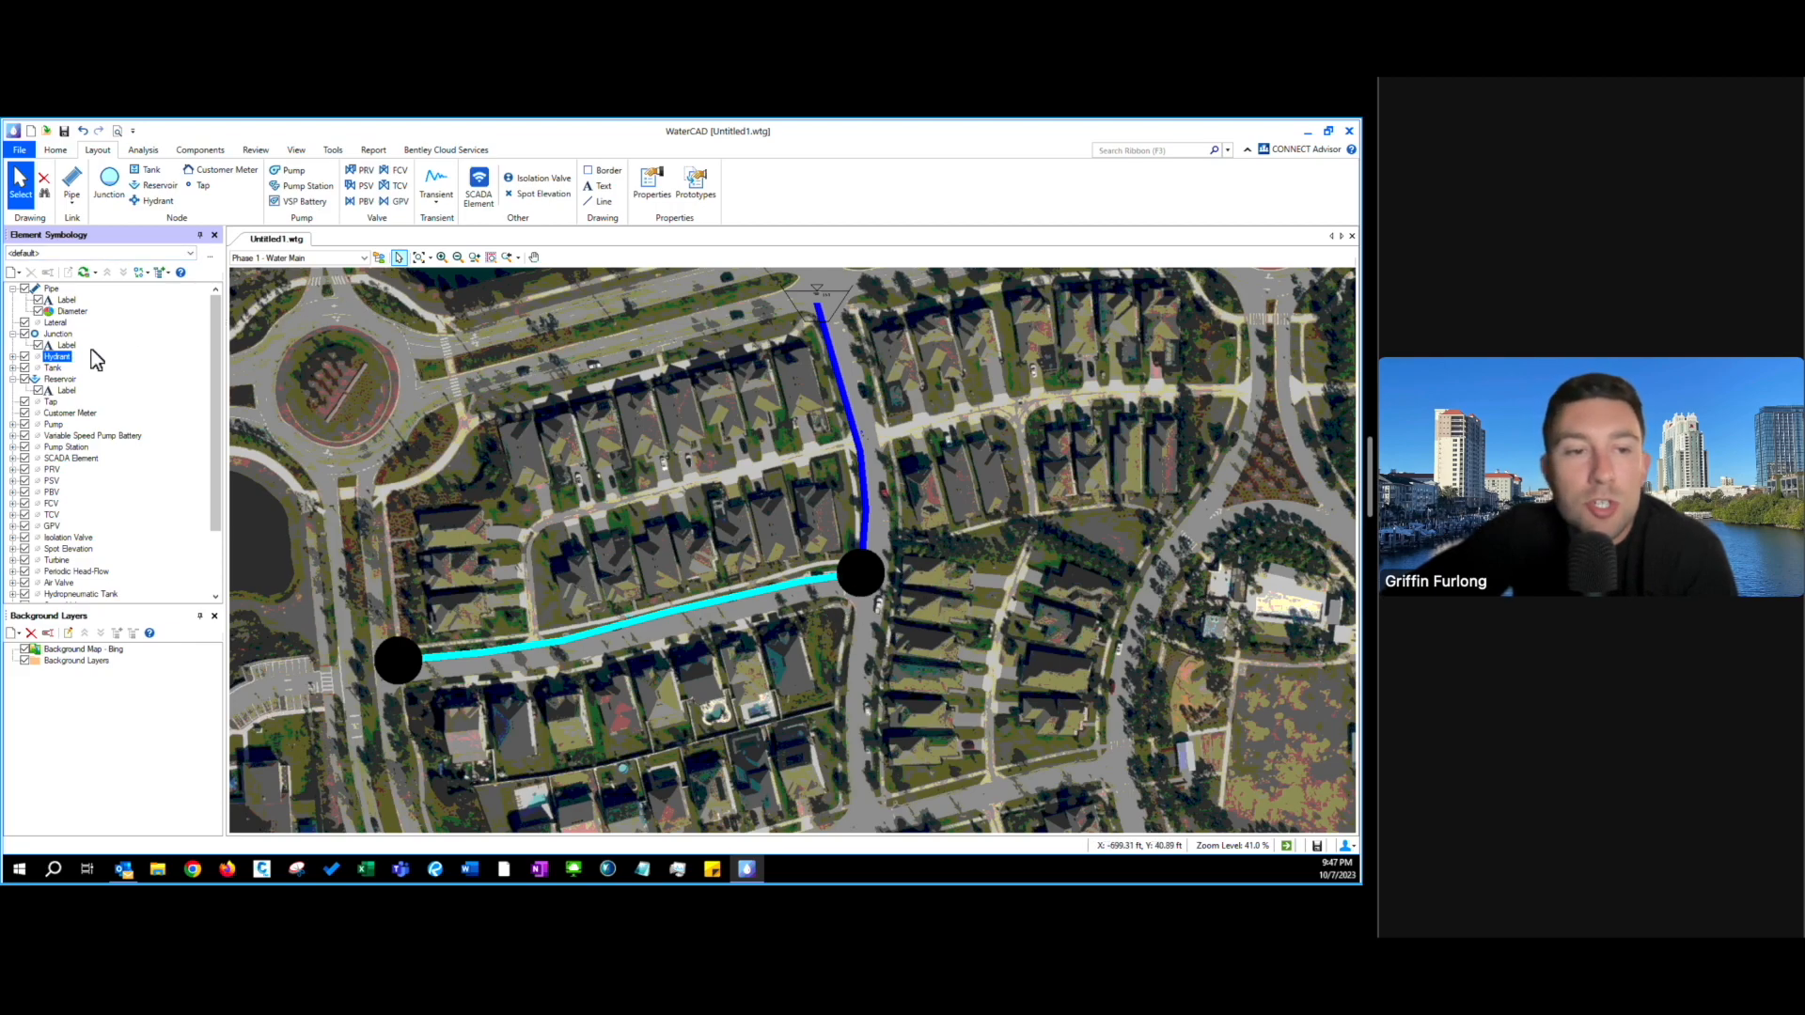
pyautogui.click(66, 345)
pyautogui.rightClick(67, 352)
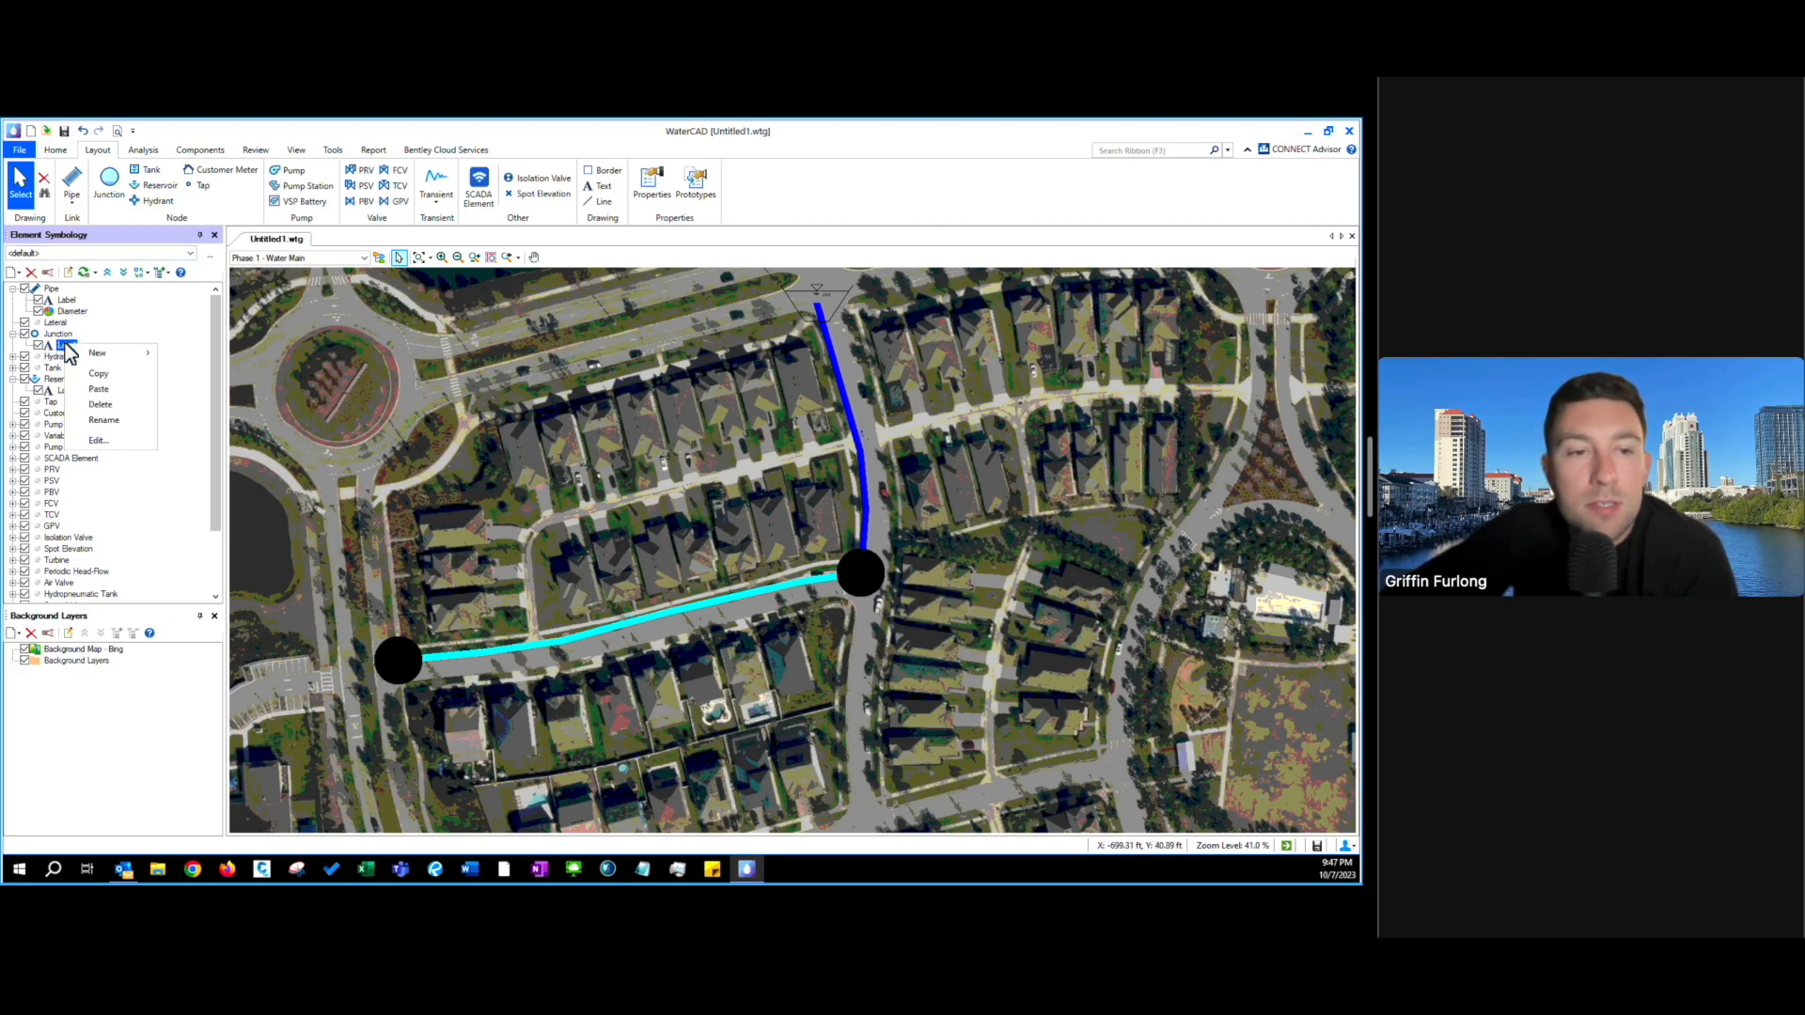
pyautogui.click(107, 442)
pyautogui.doubleClick(1173, 646)
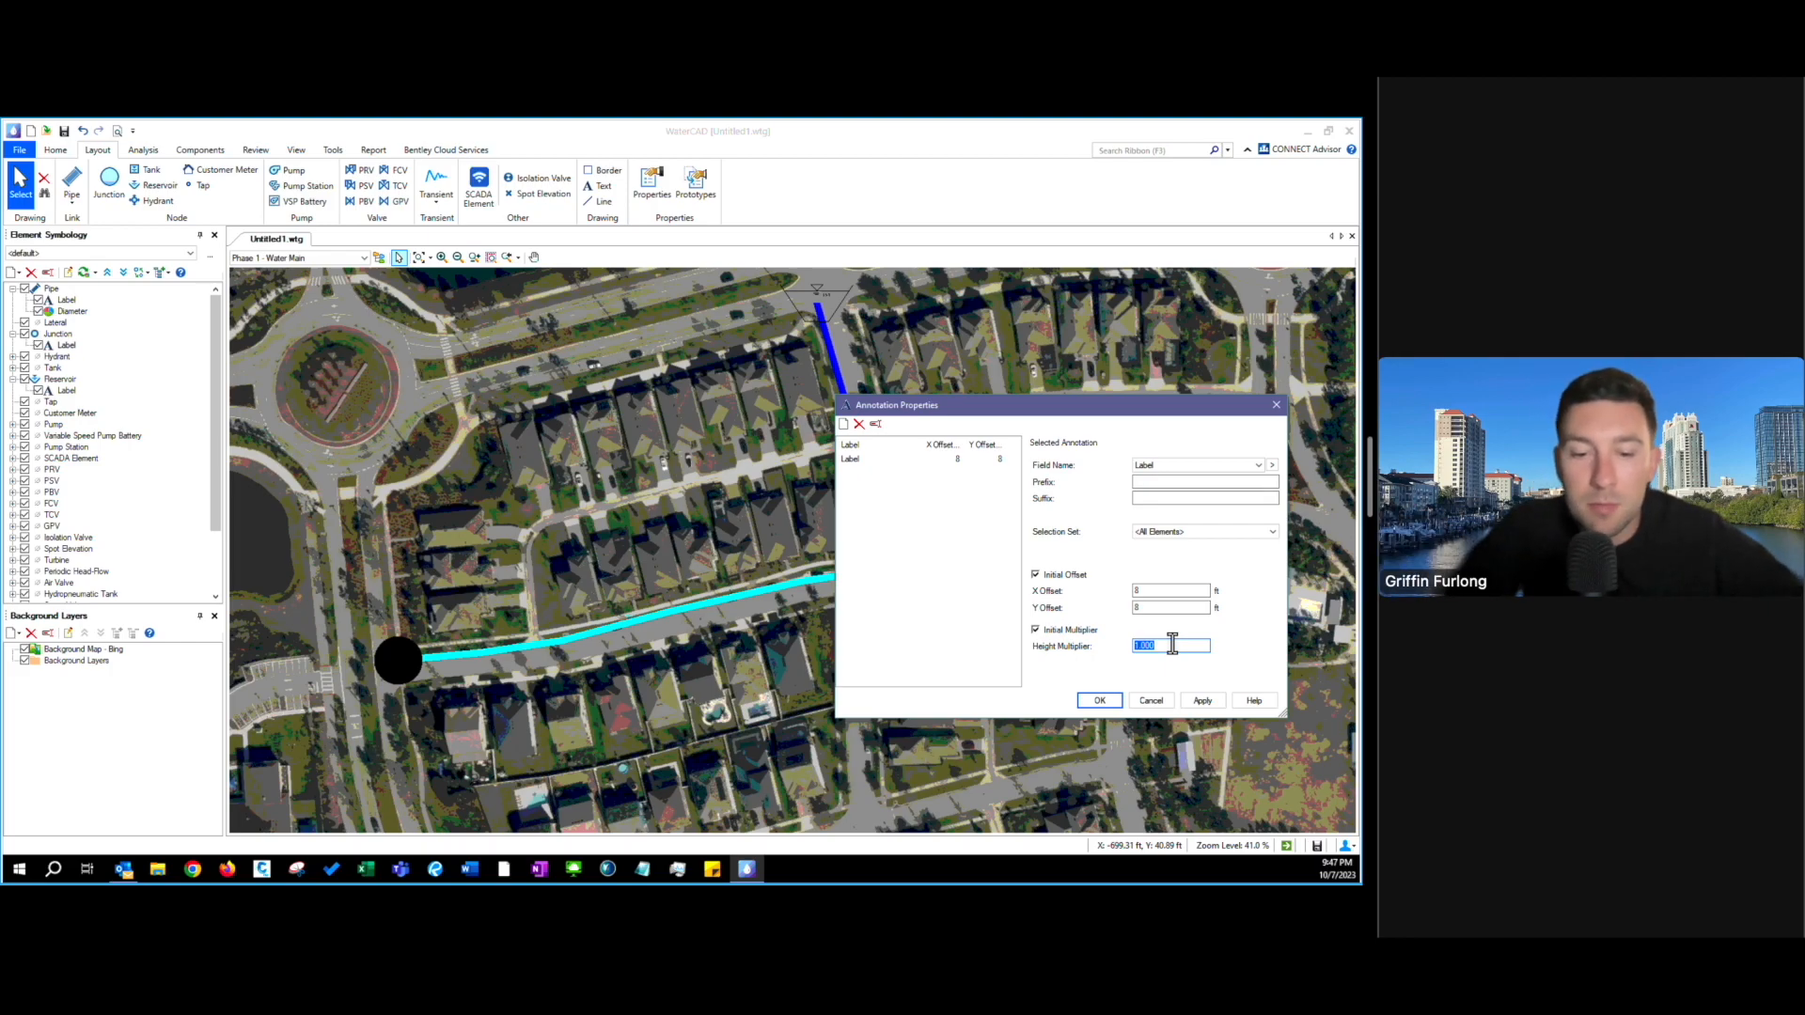
pyautogui.write('10')
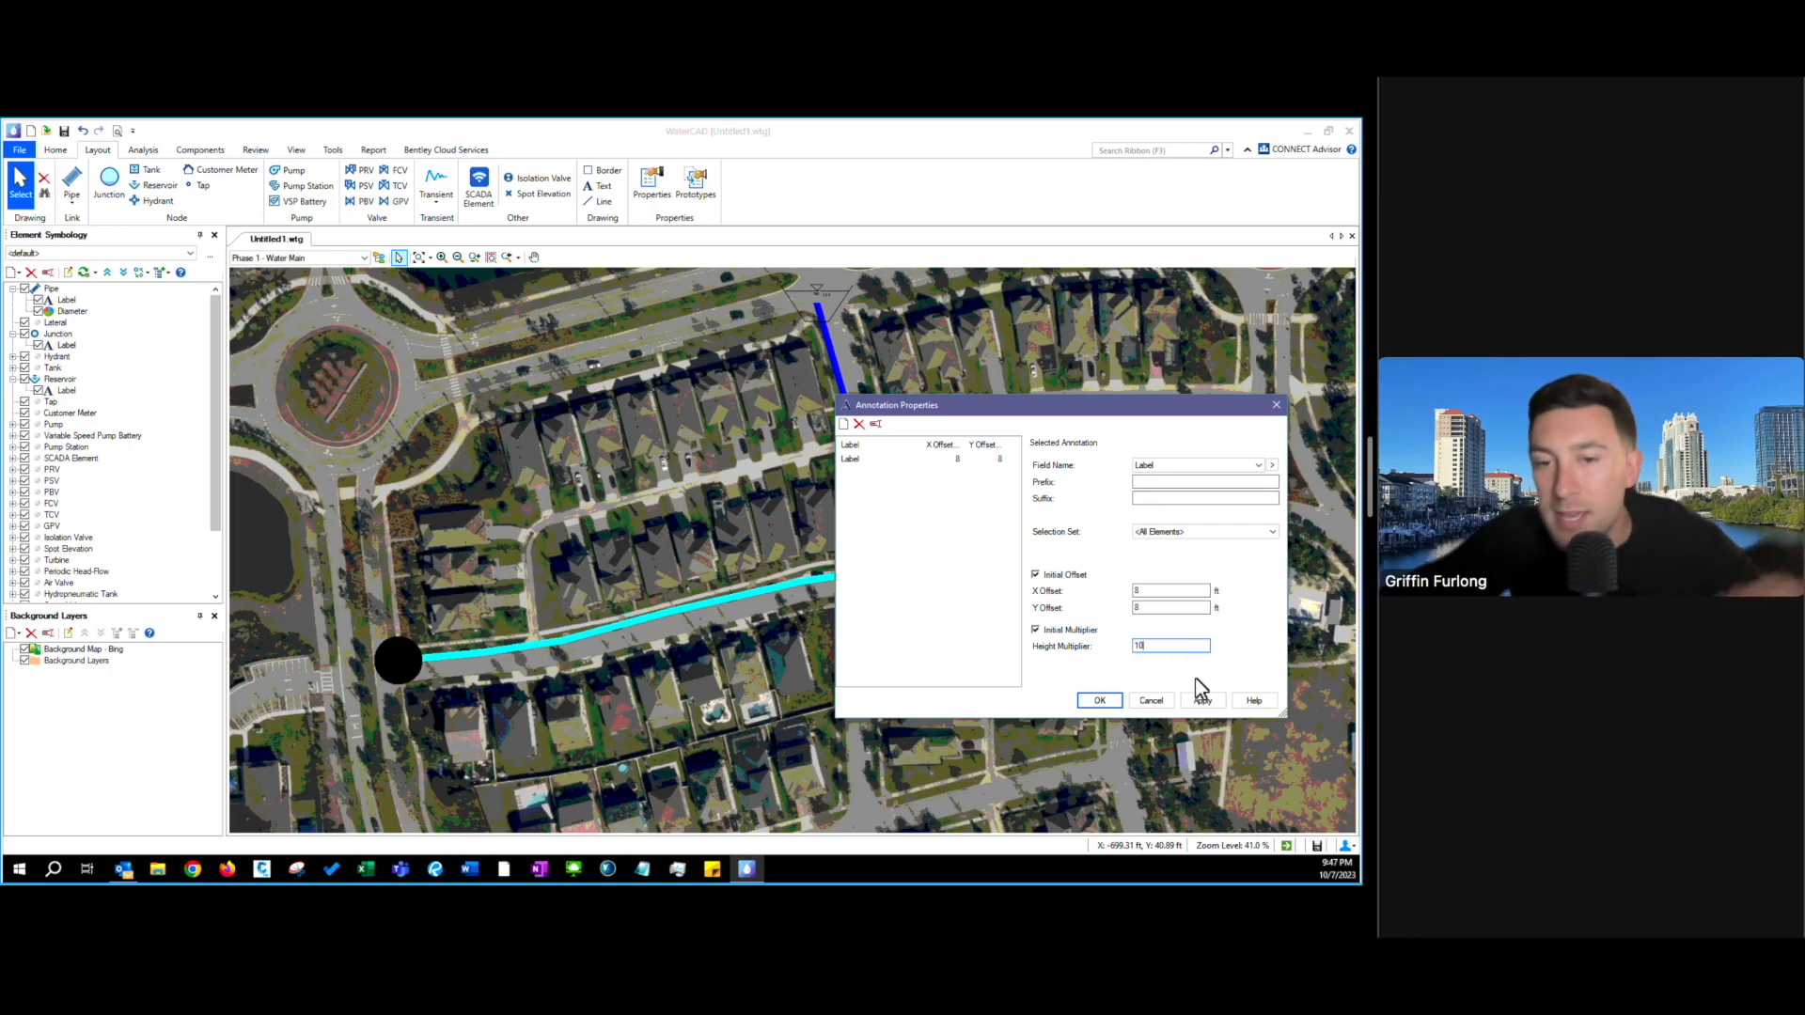
pyautogui.click(1204, 702)
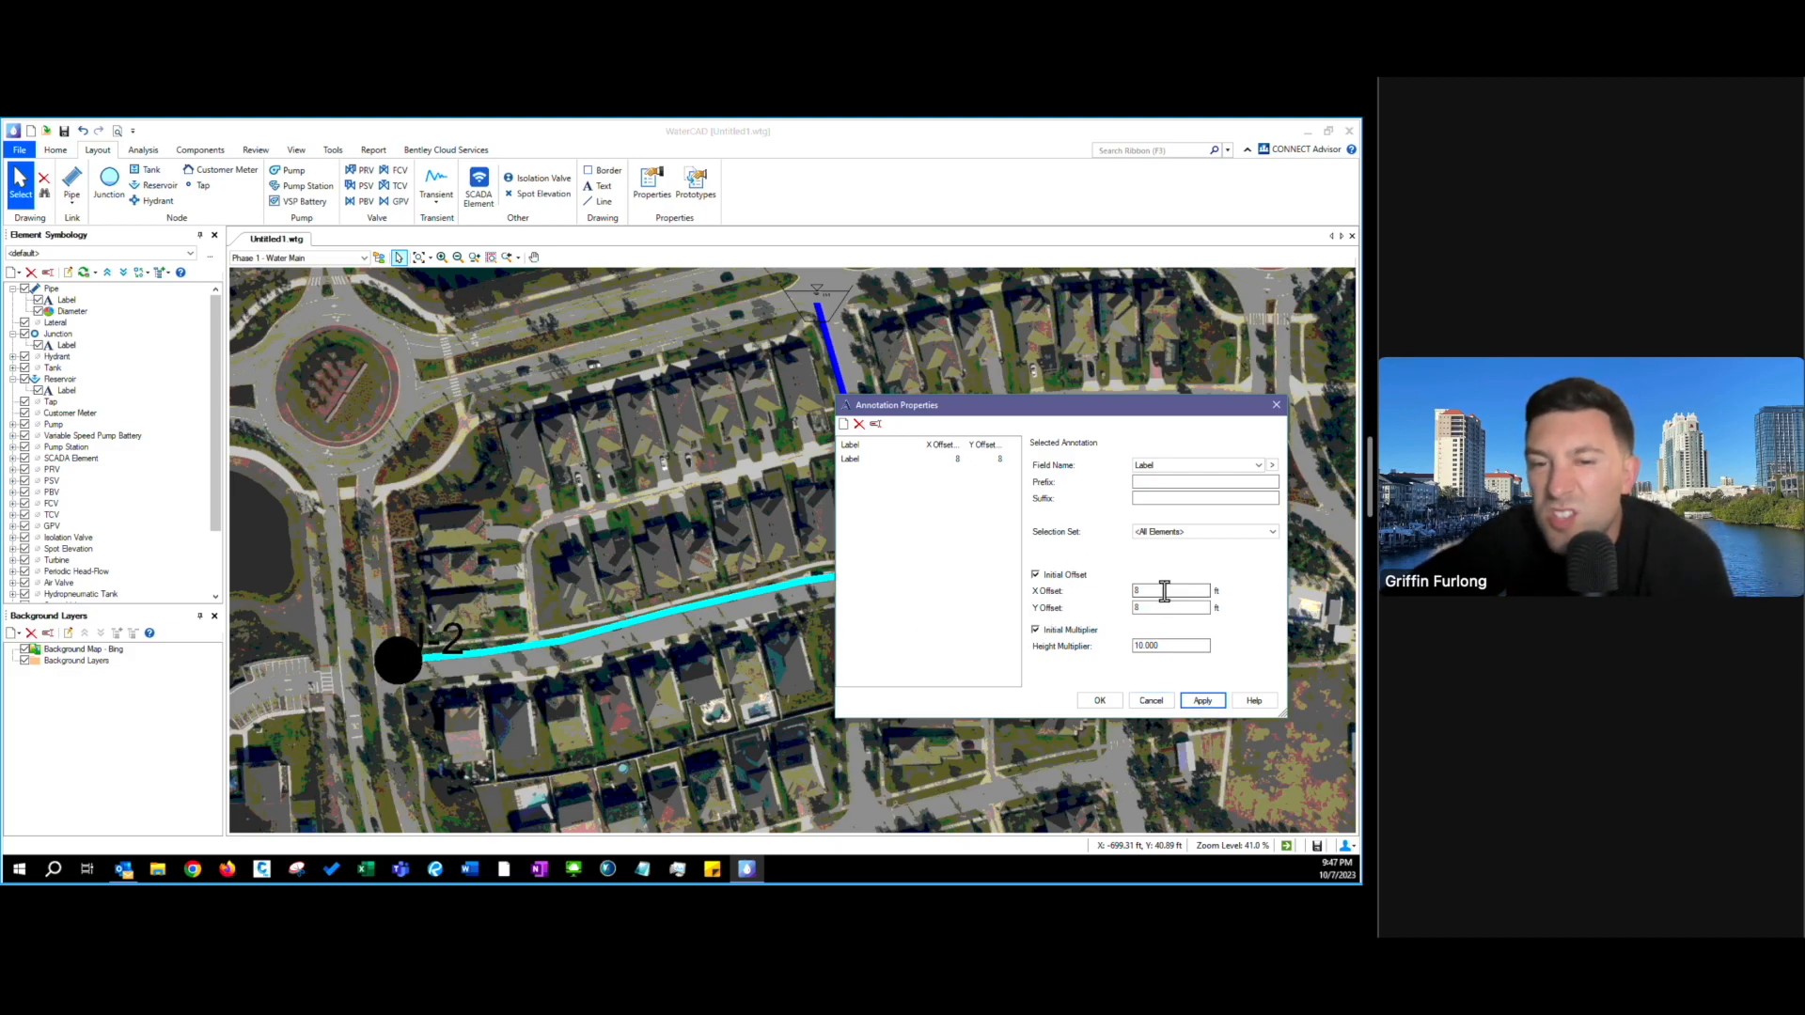
# - Try a Y offset of 10 ft for the junction labels
pyautogui.press('ctrl')
pyautogui.click(455, 609)
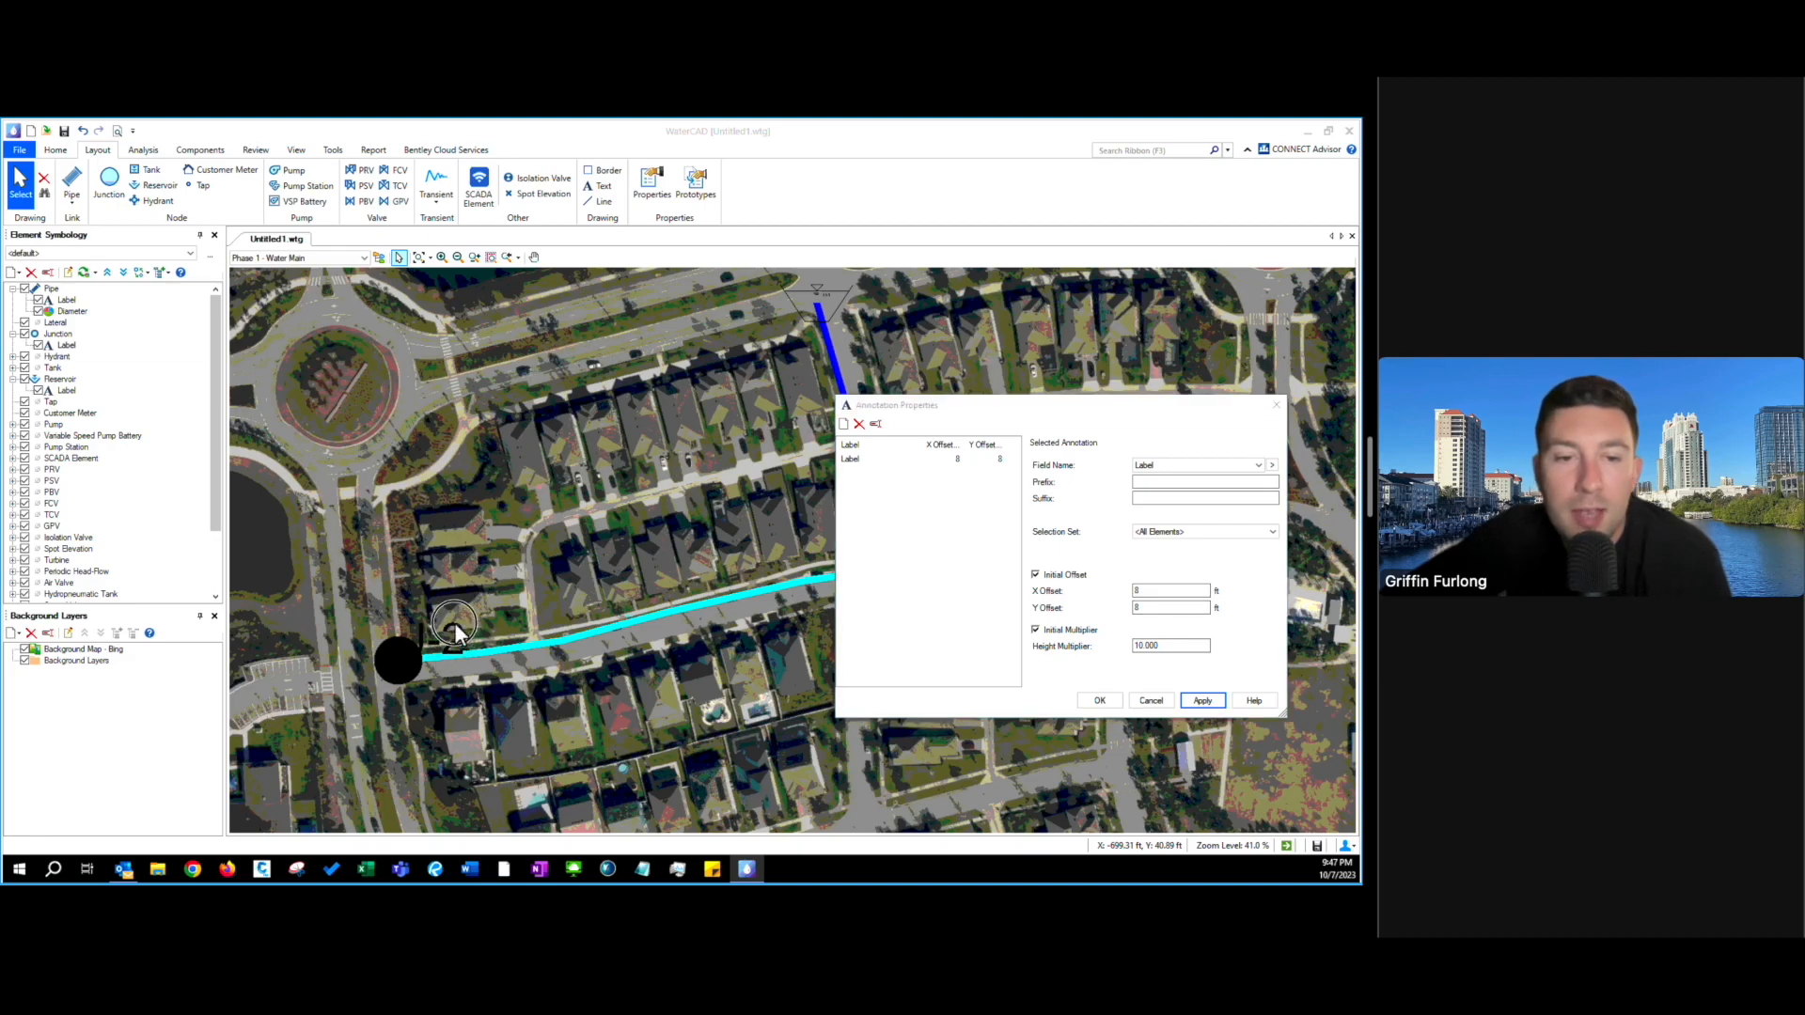
pyautogui.doubleClick(1155, 606)
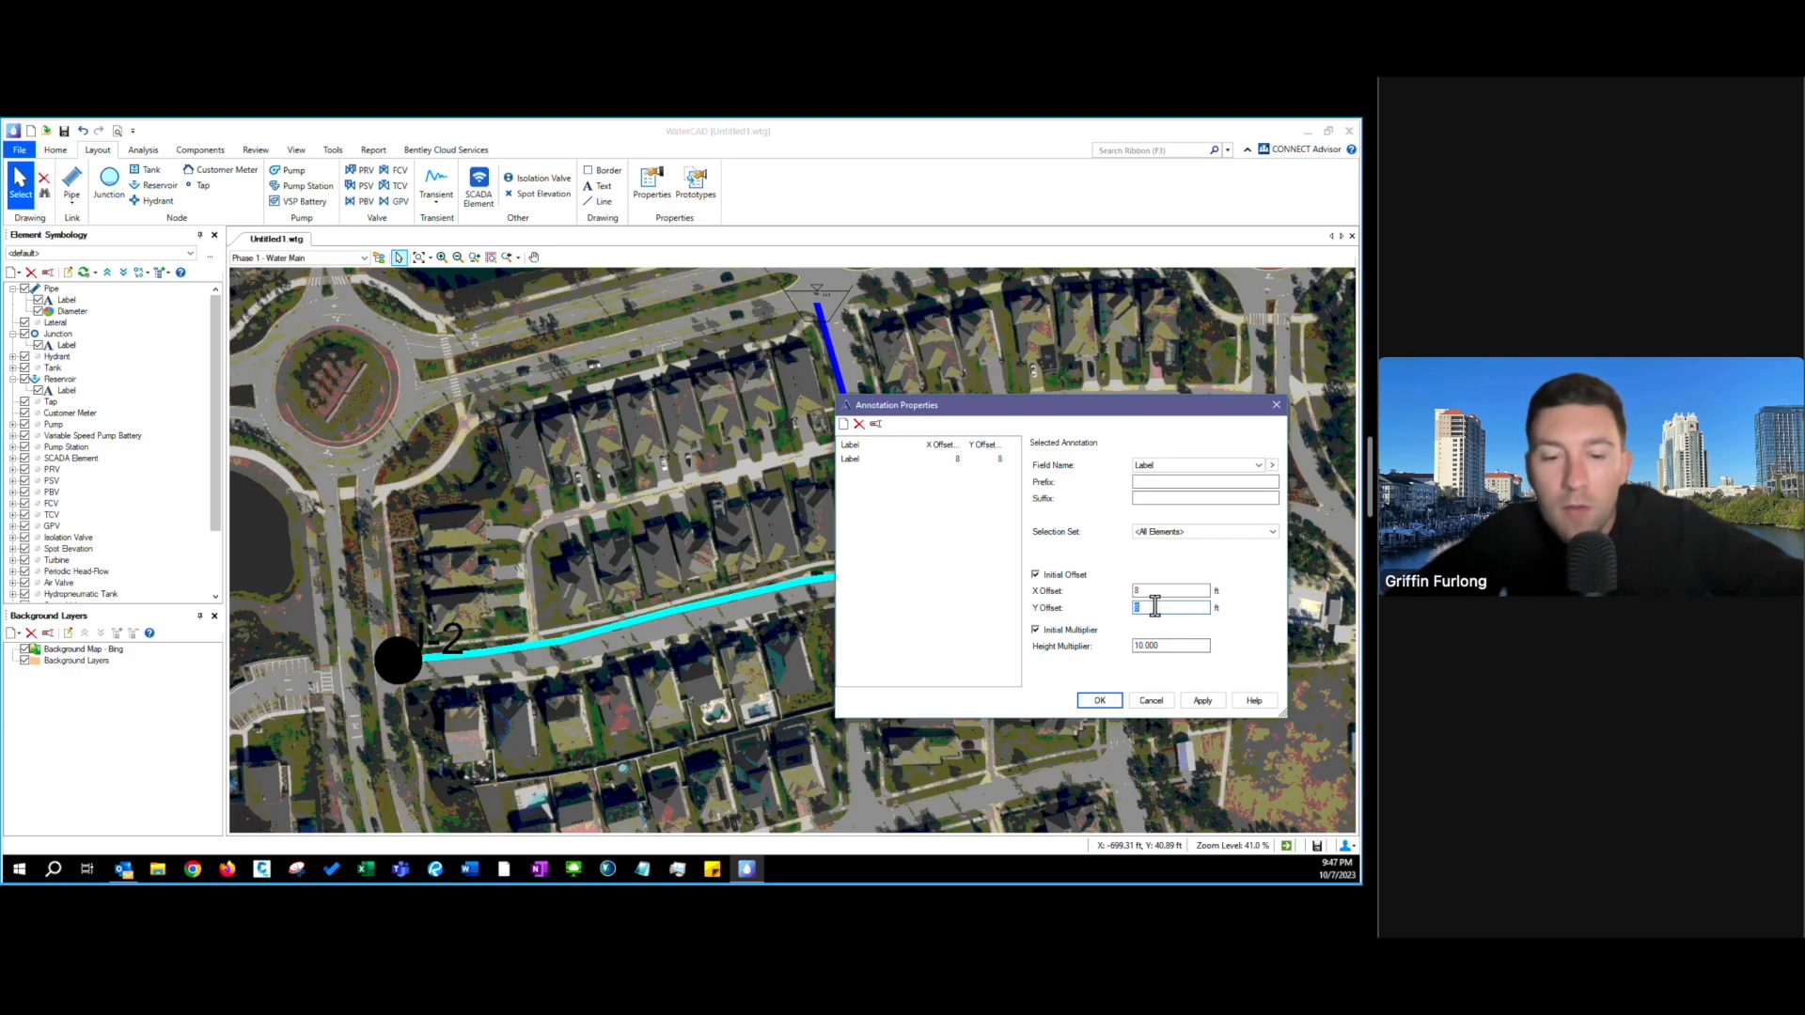
pyautogui.write('10')
pyautogui.click(1197, 699)
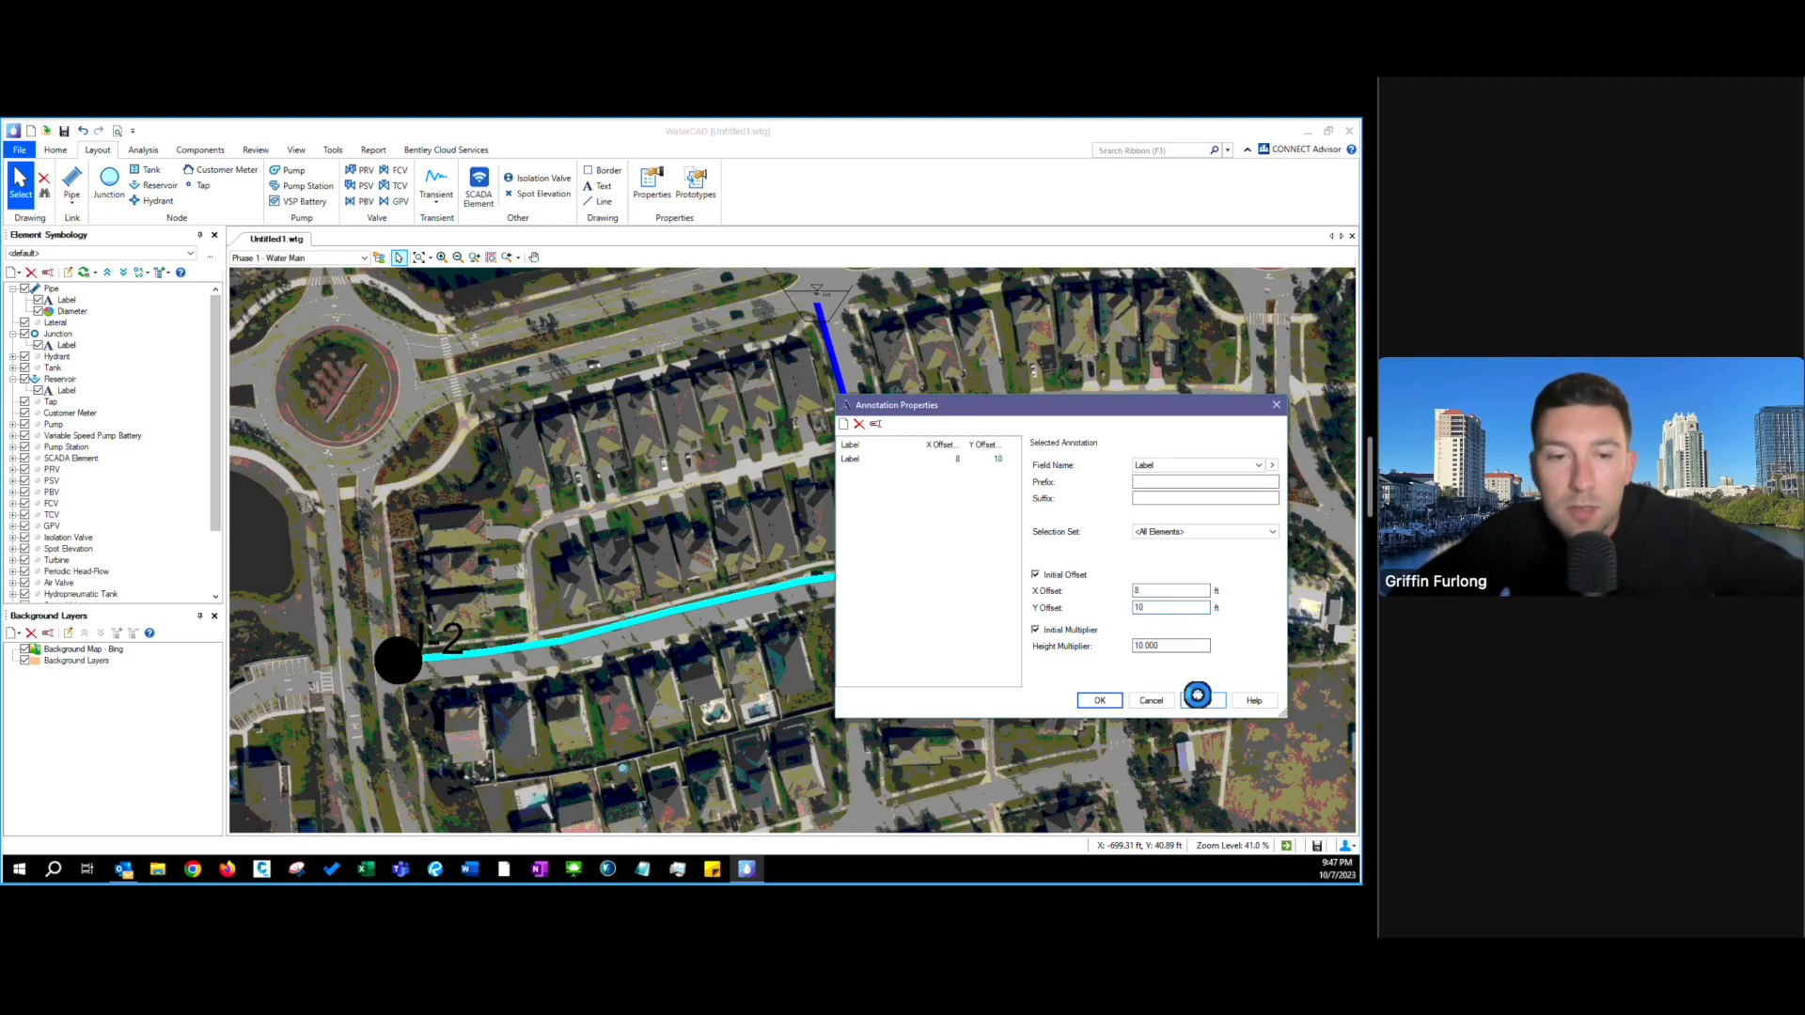
# - Set the junction labels' Y offset to 50 ft and accept the annotation properties
pyautogui.doubleClick(1166, 607)
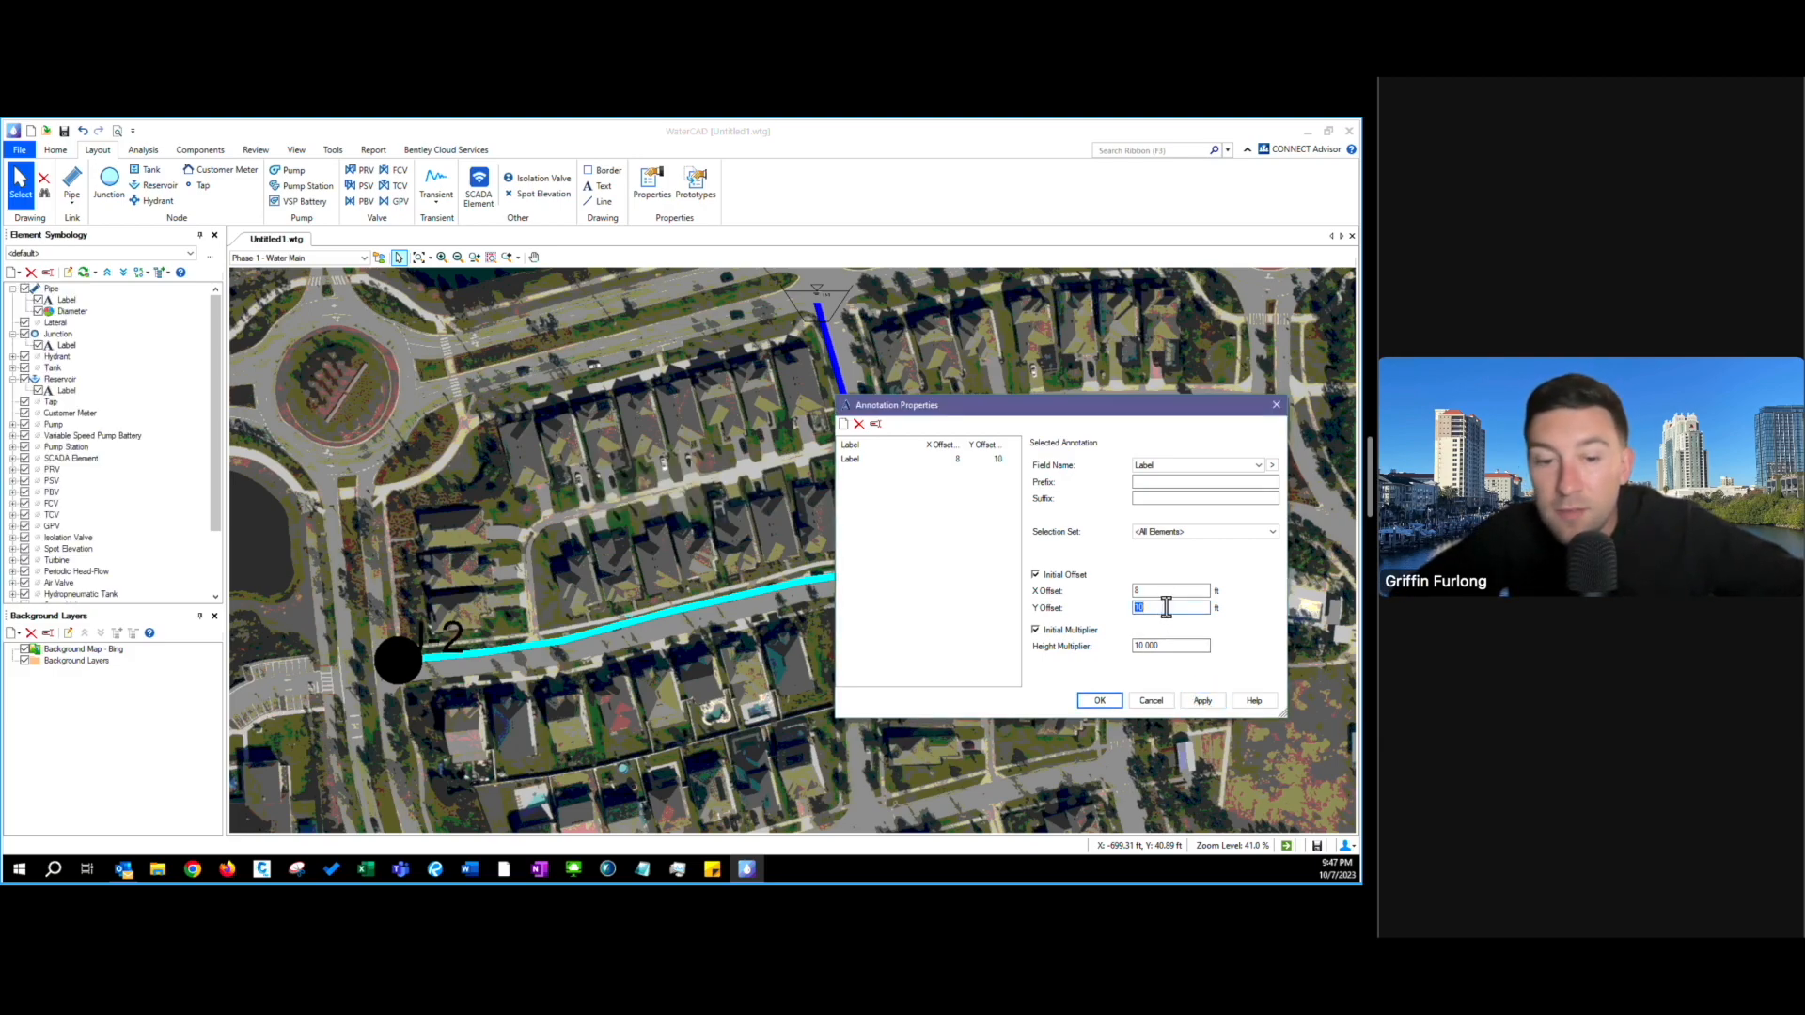
pyautogui.write('50')
pyautogui.click(1207, 703)
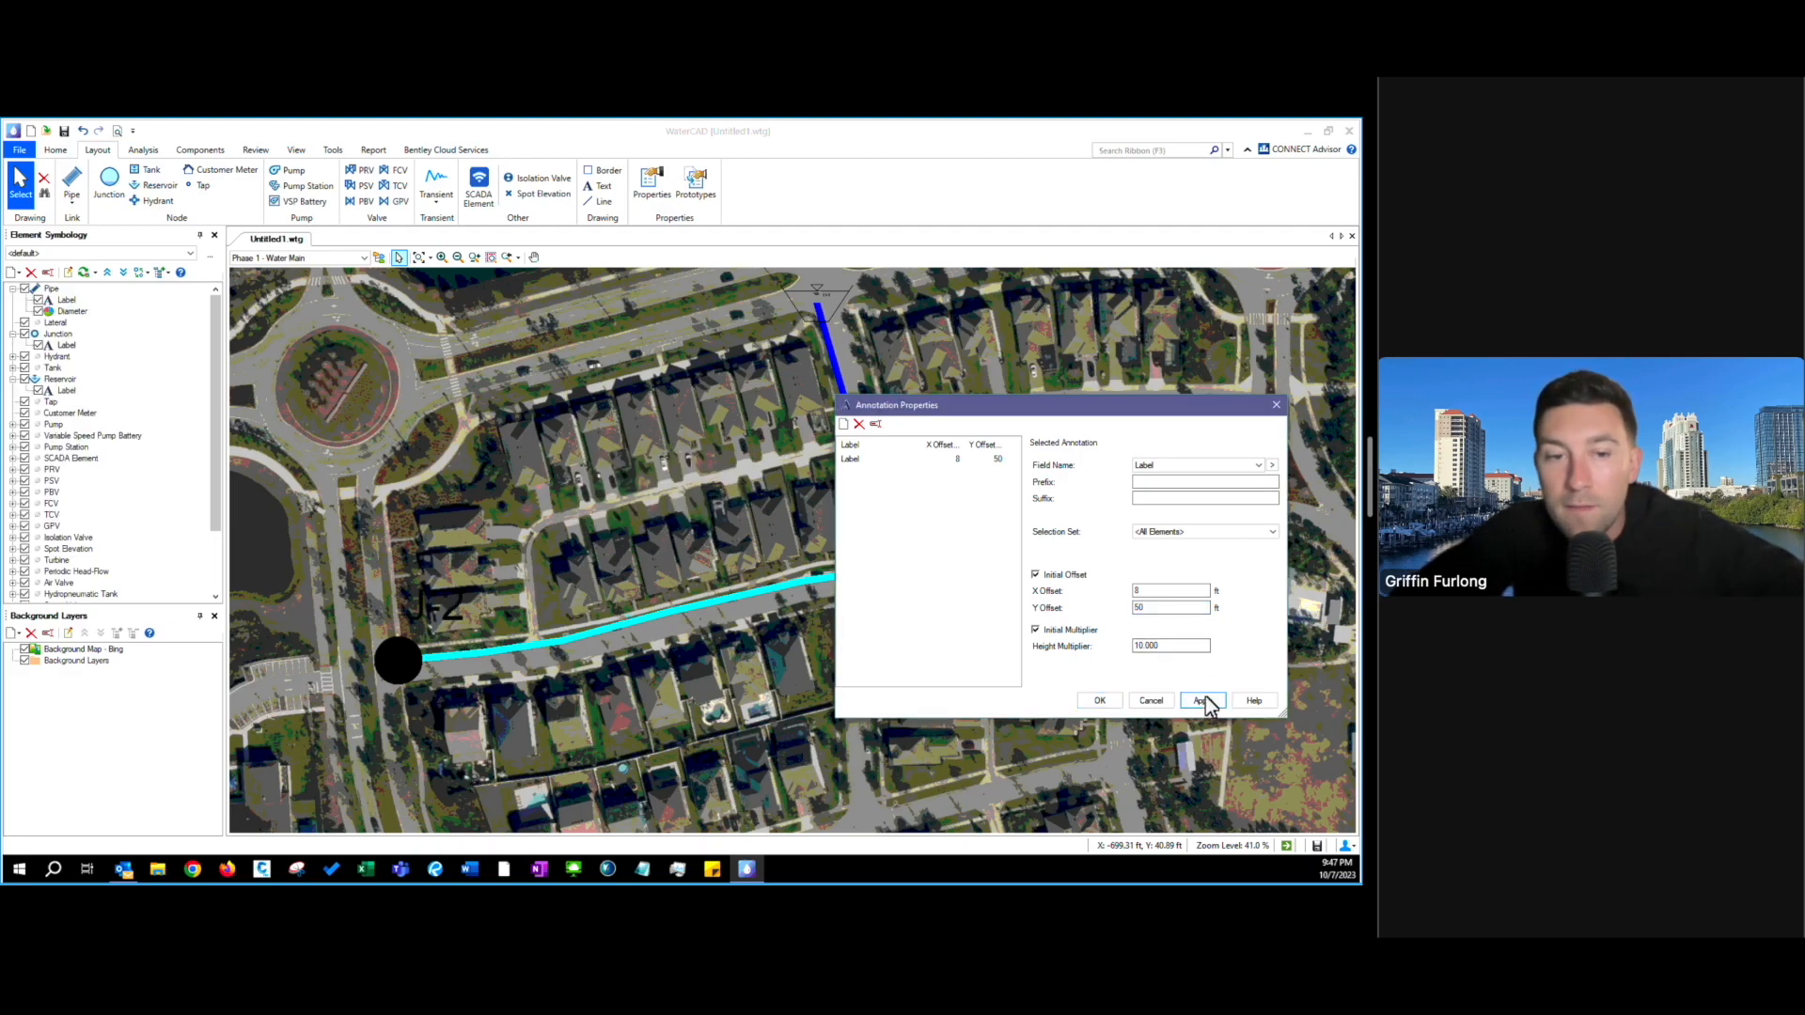
pyautogui.click(1100, 702)
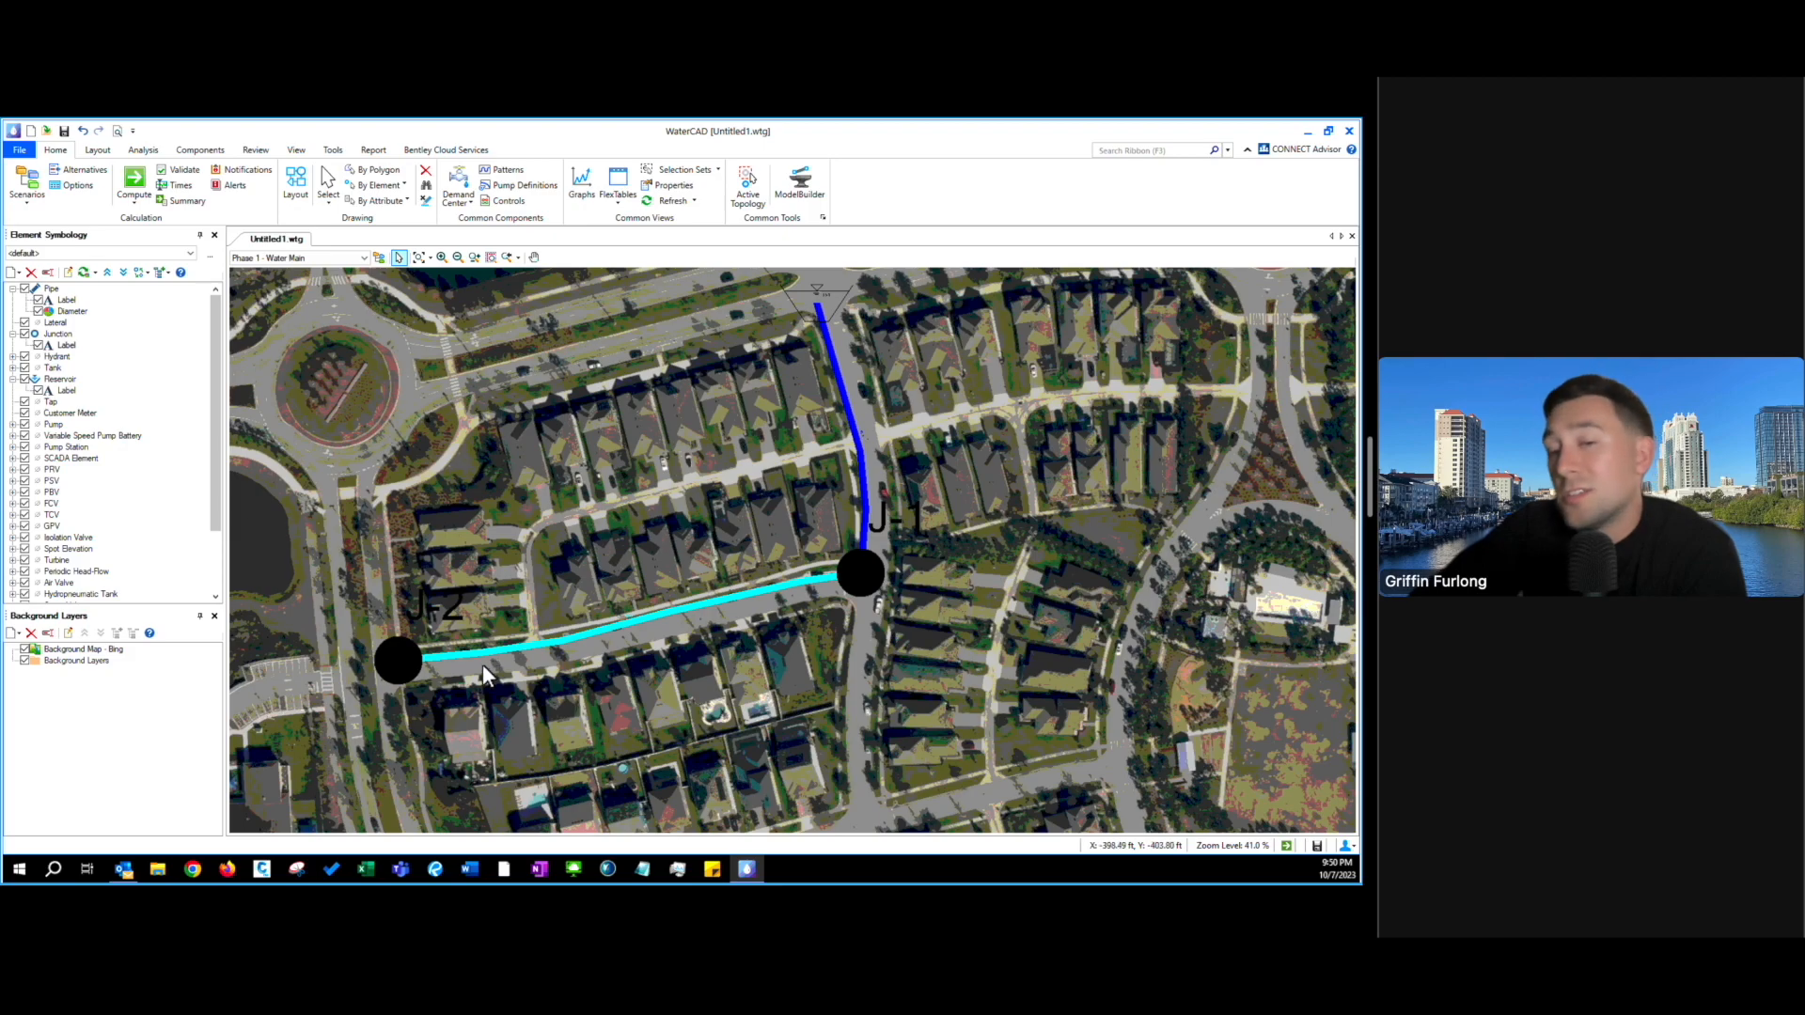
# - Check the elevation property of junction J-1
pyautogui.doubleClick(869, 575)
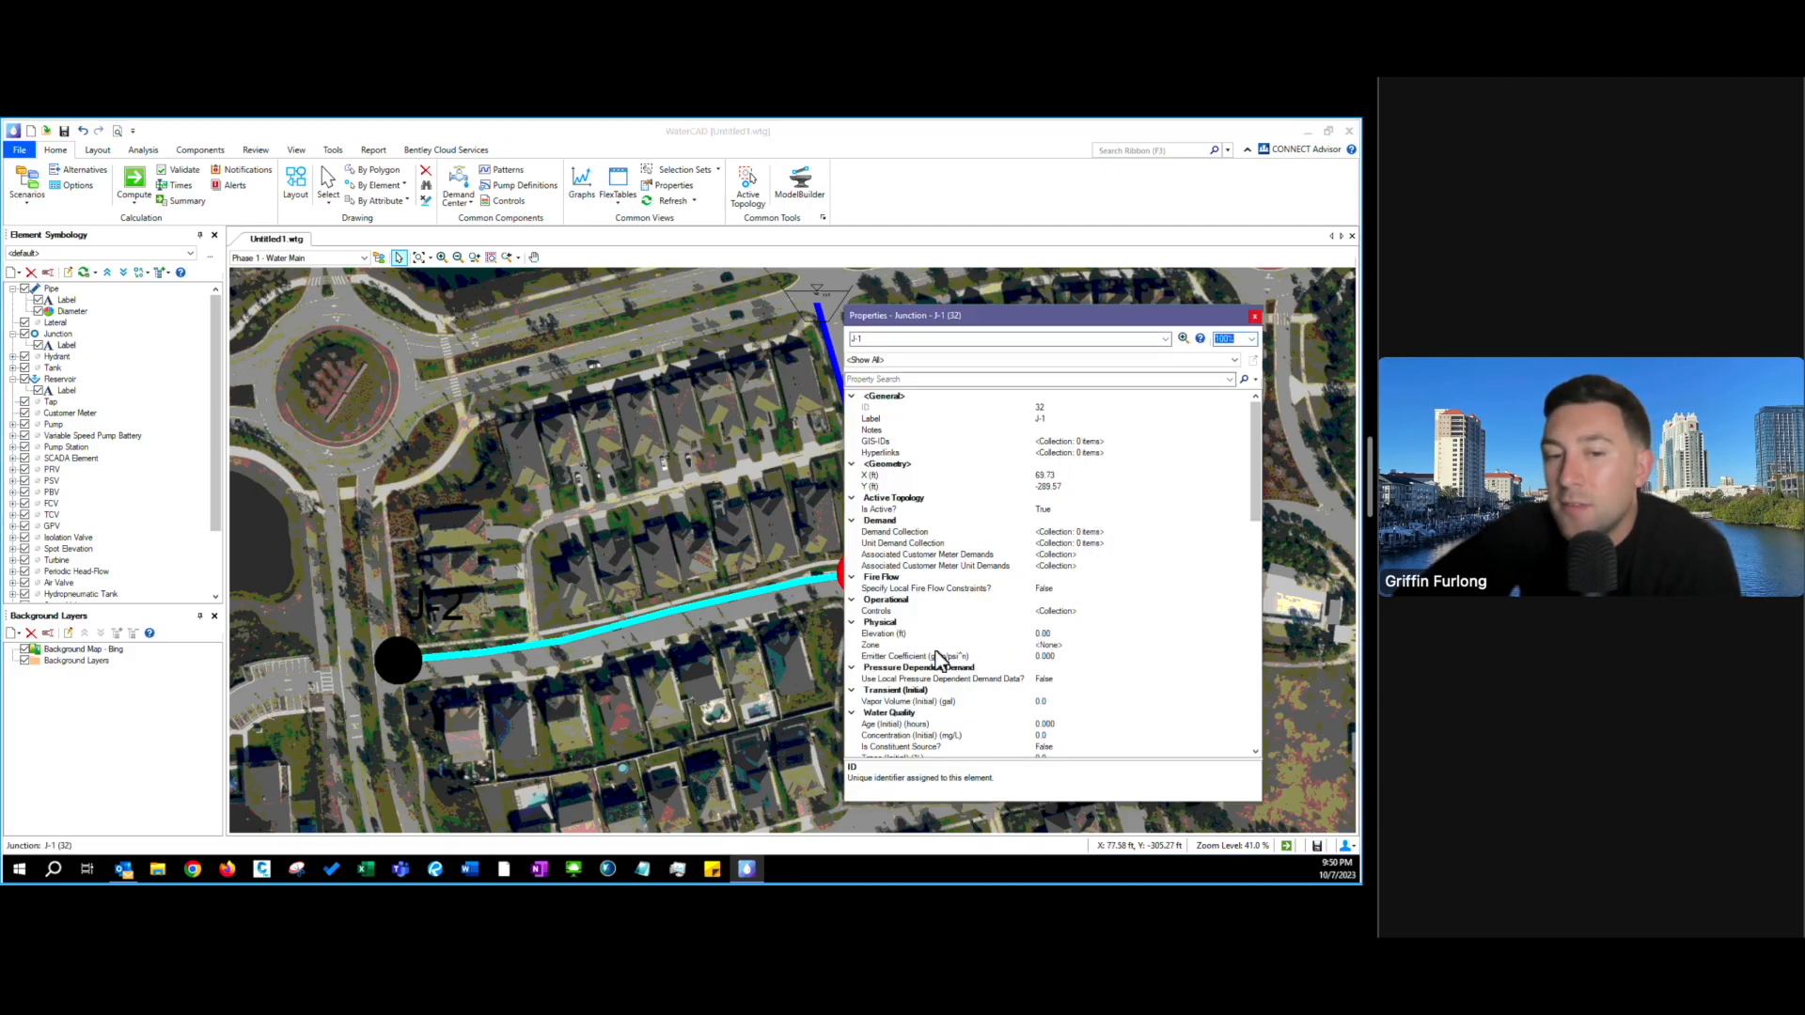
pyautogui.click(1074, 635)
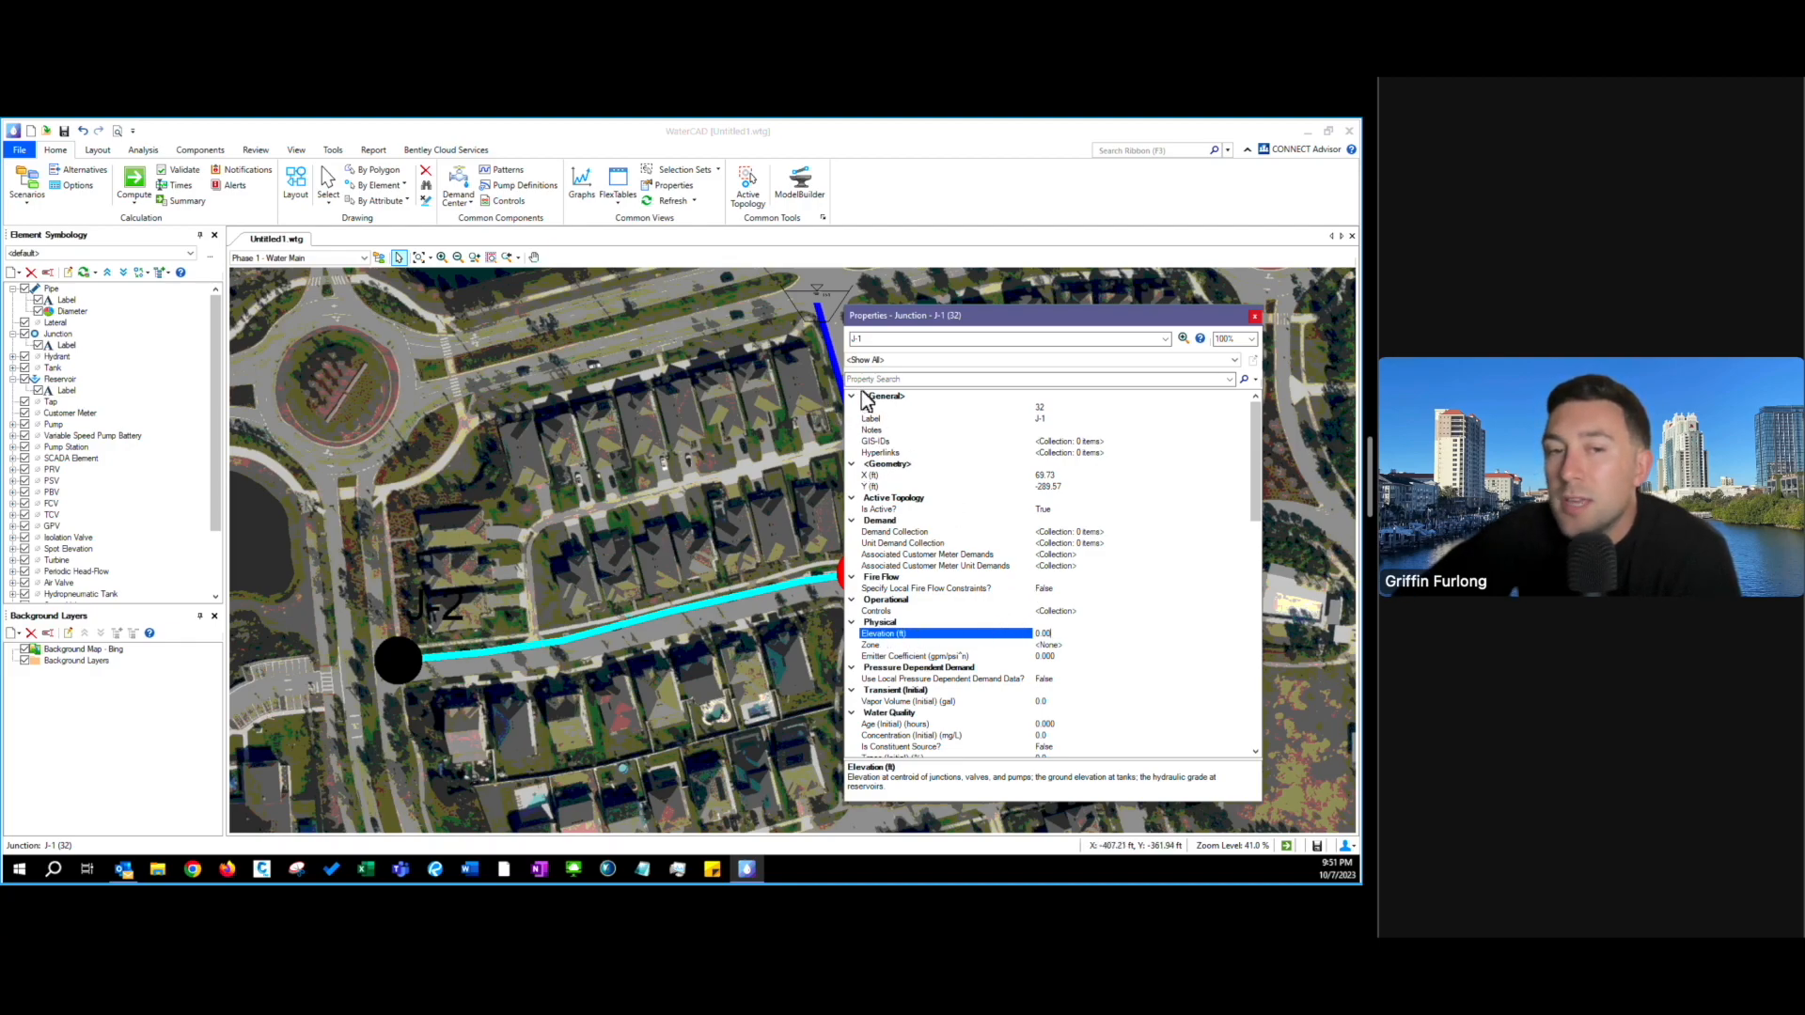
pyautogui.click(1254, 317)
# - Set the elevation of reservoir R-1 to 115.5 ft
pyautogui.click(832, 302)
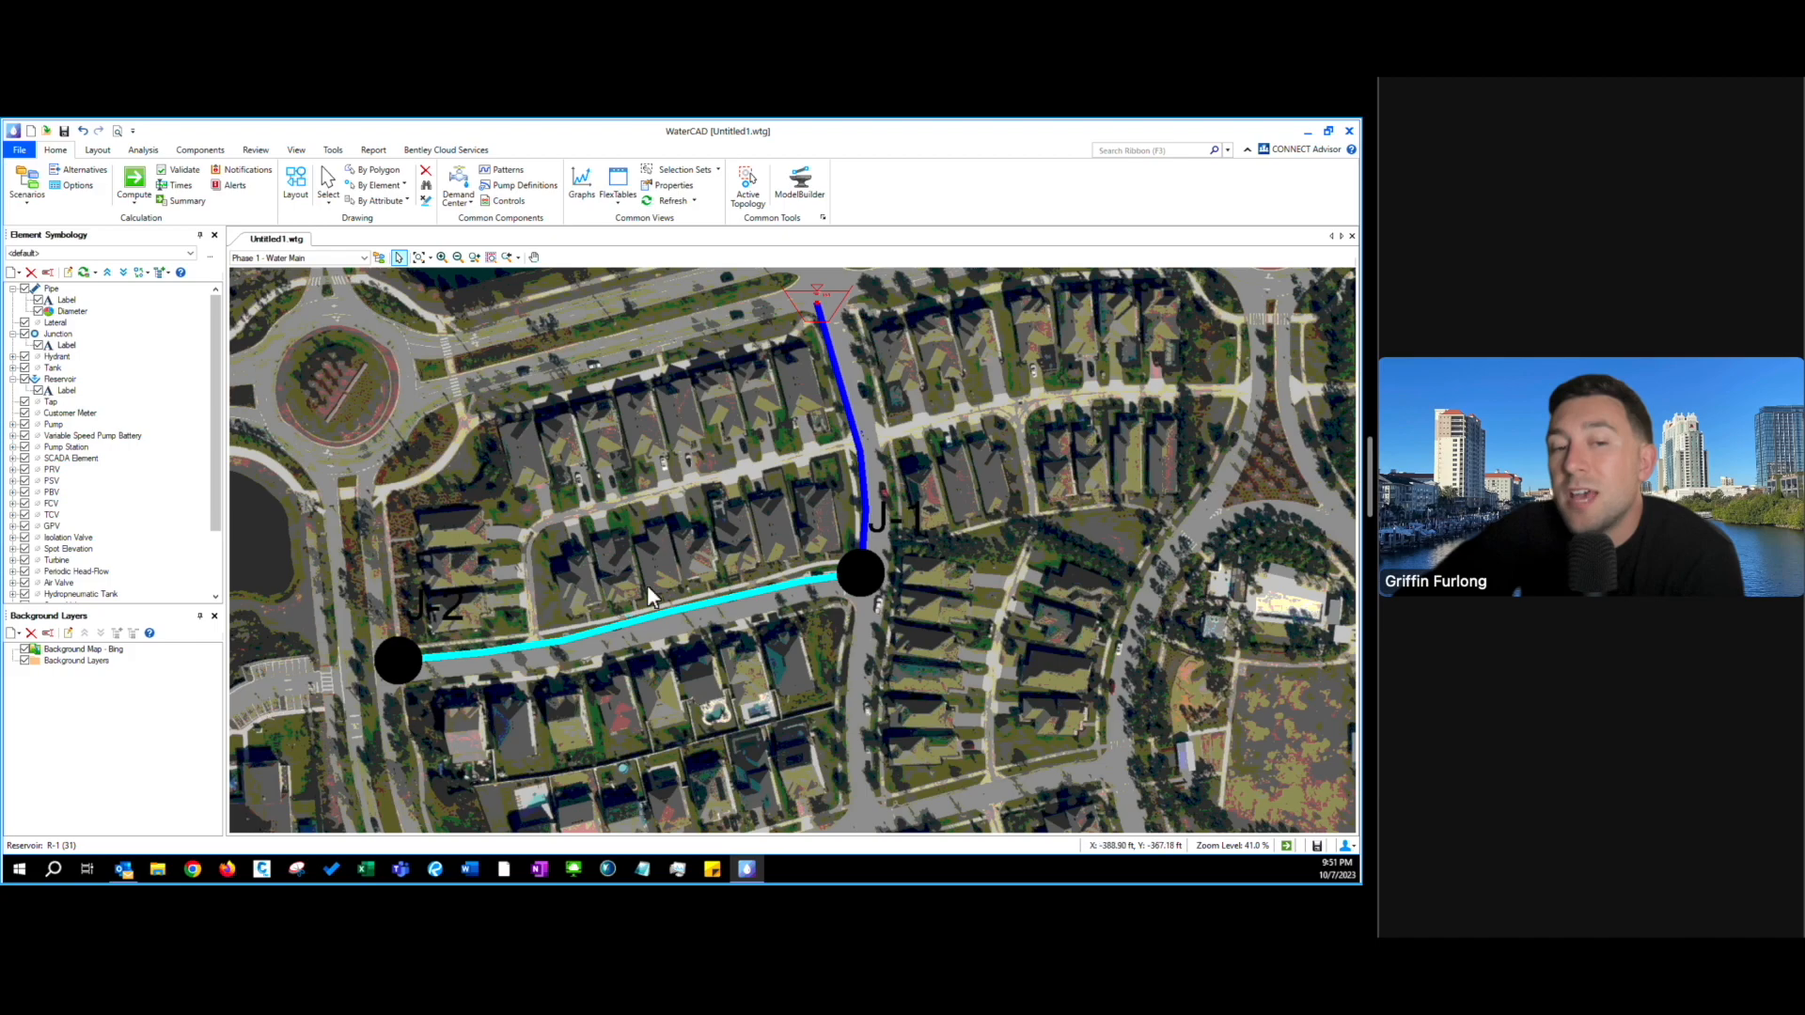
pyautogui.doubleClick(834, 306)
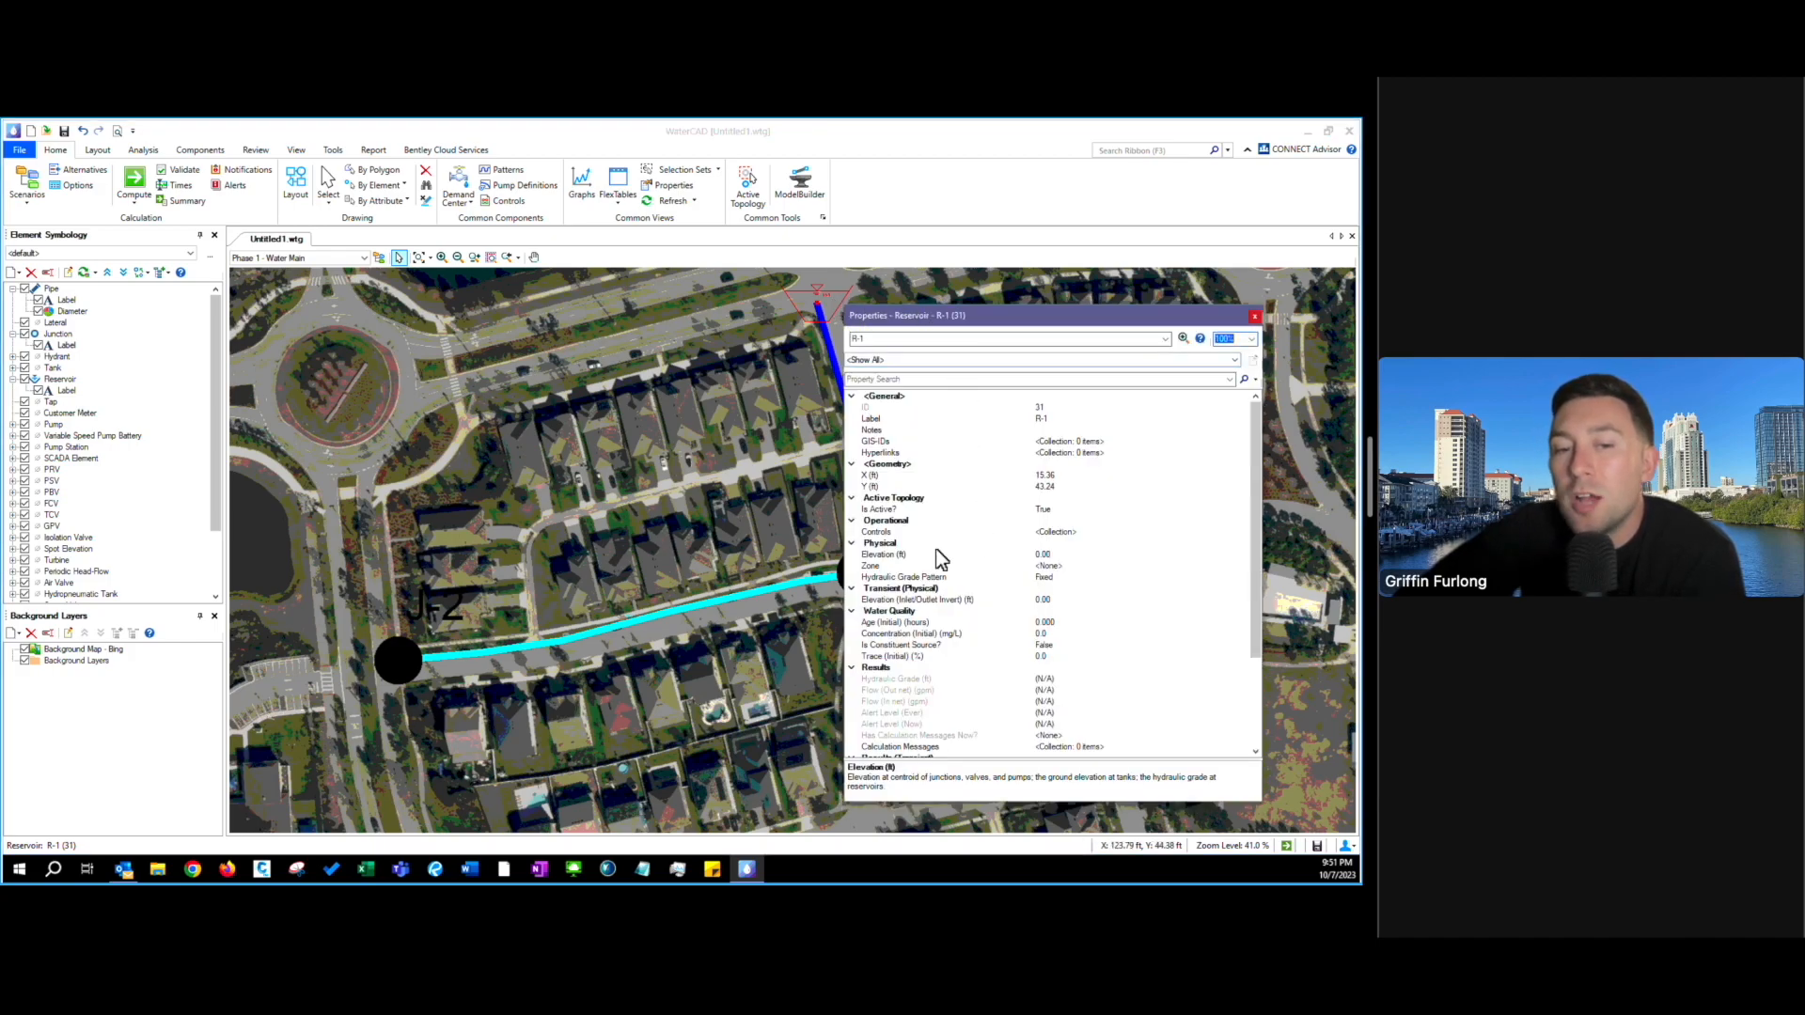
pyautogui.click(1062, 555)
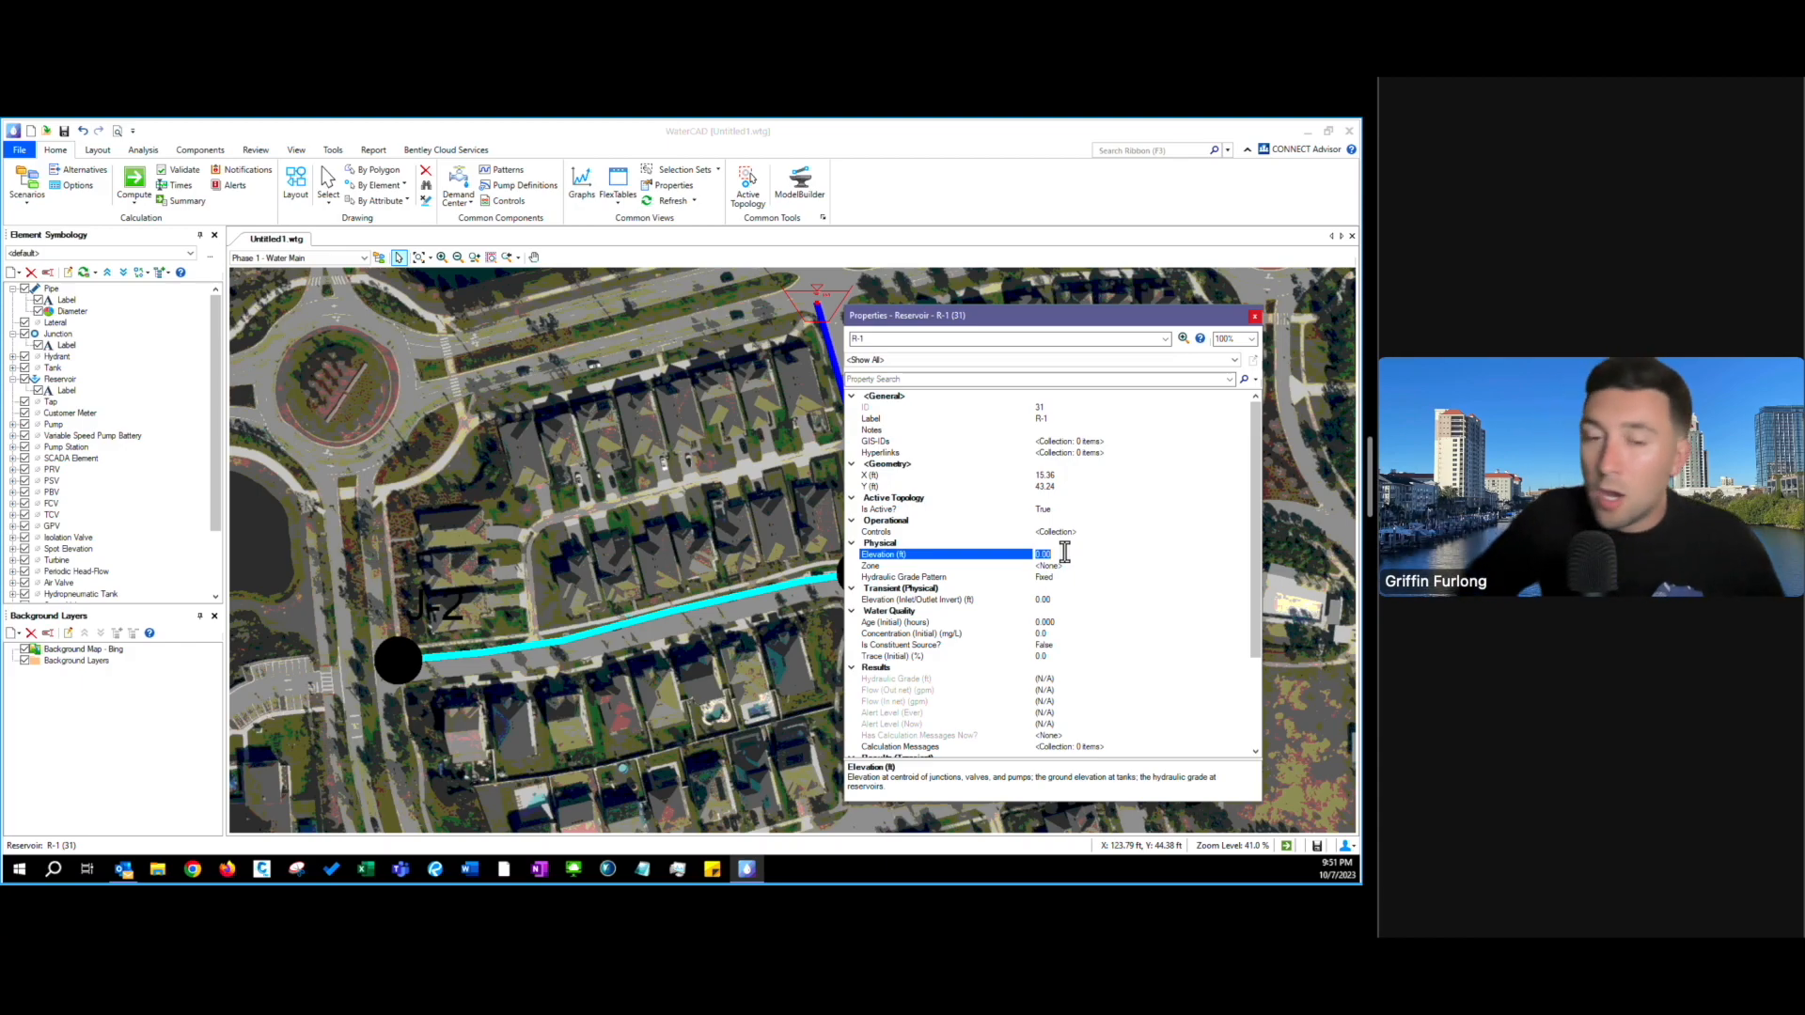
pyautogui.write('115')
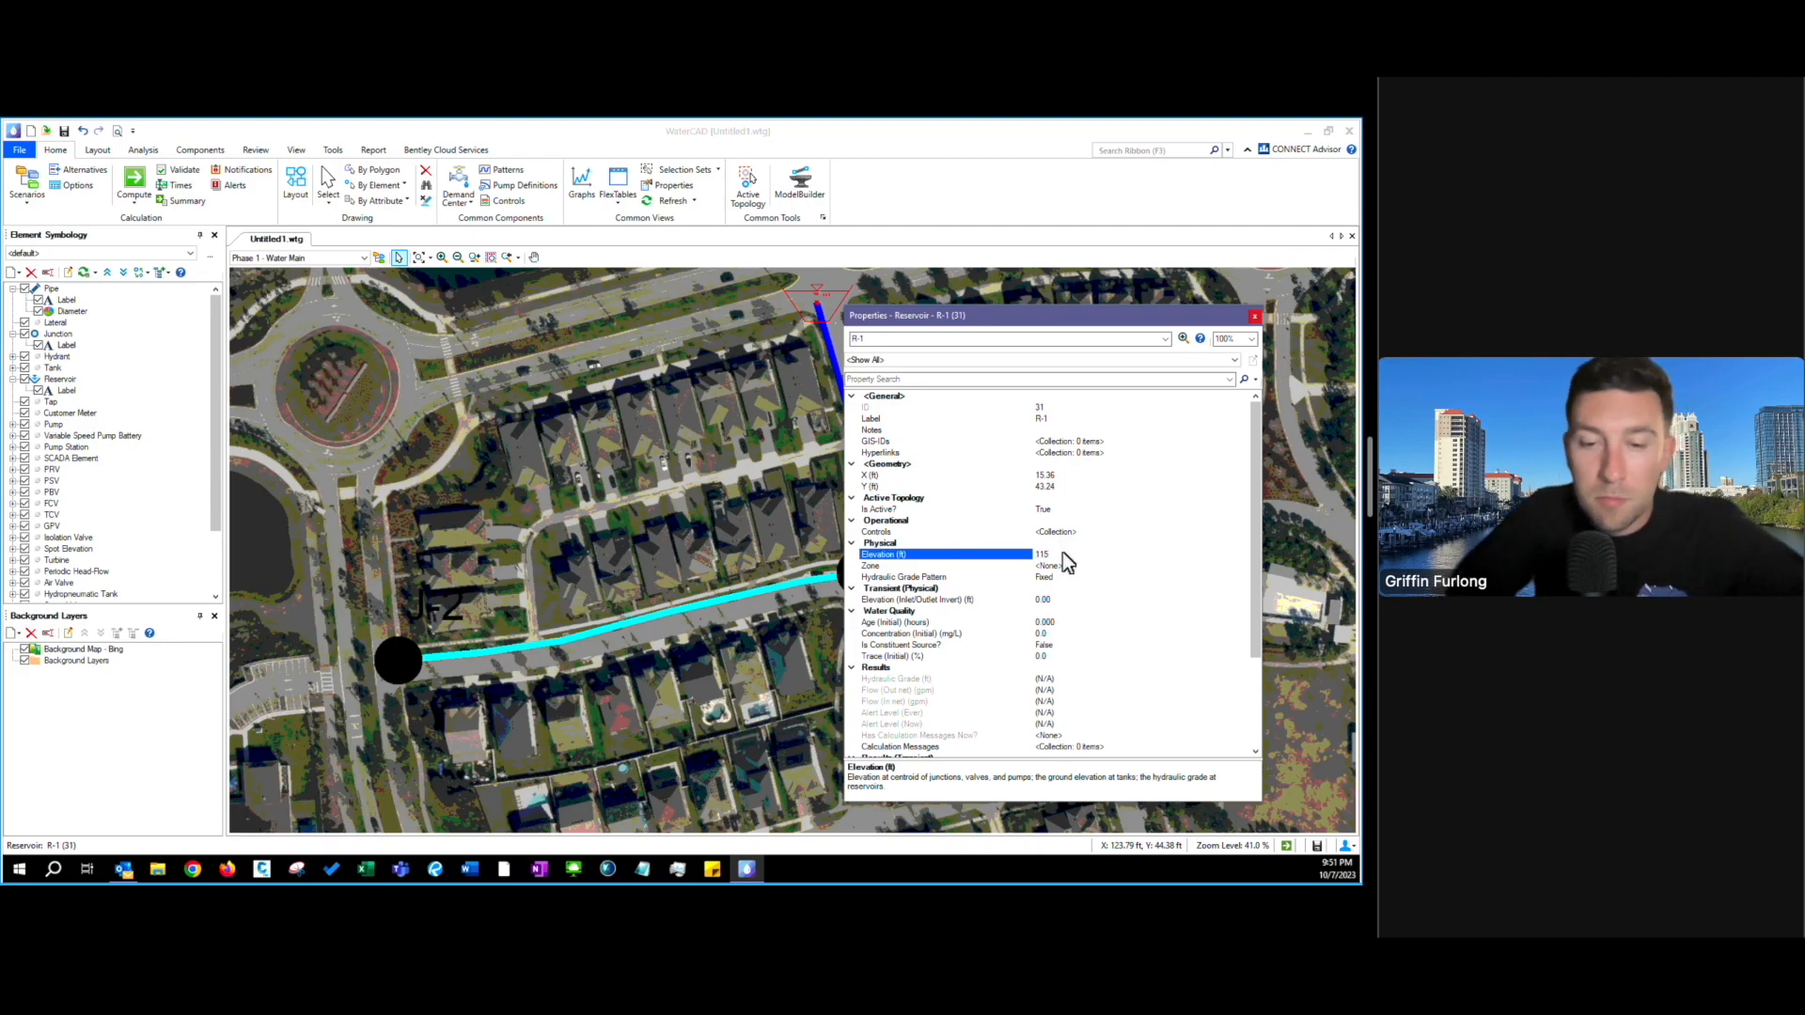
pyautogui.write('.5')
pyautogui.click(881, 554)
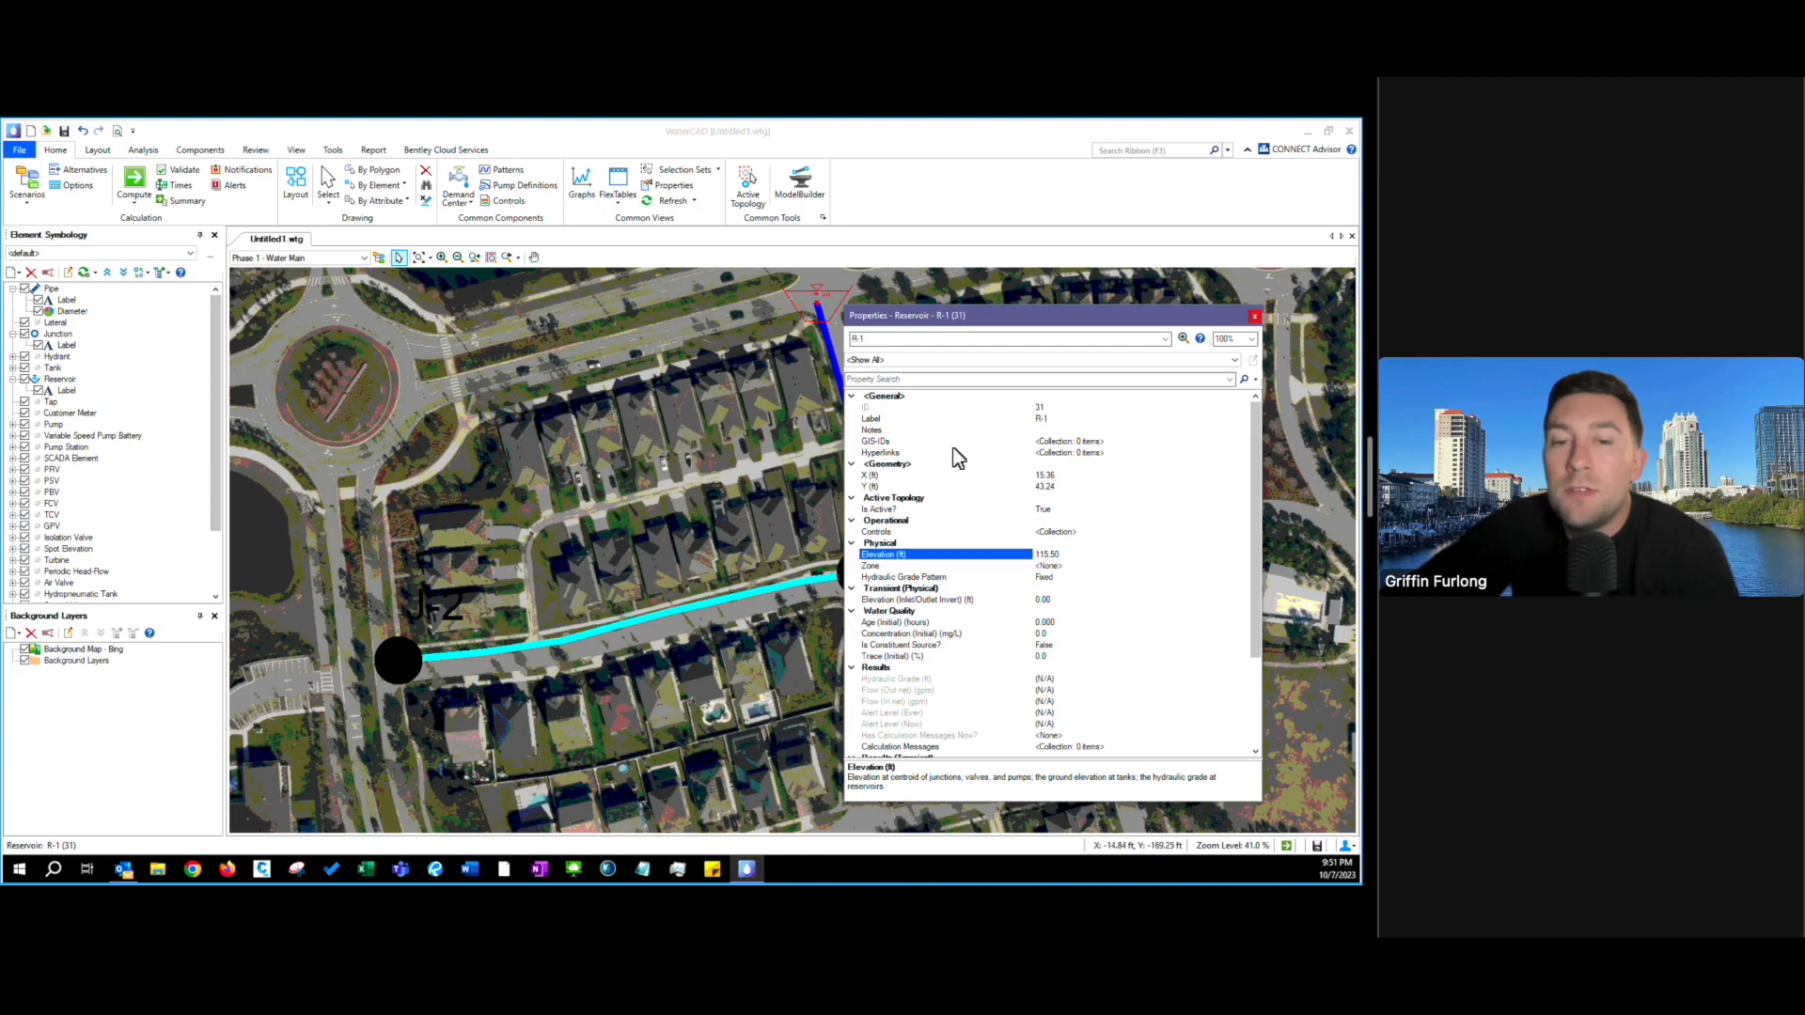
# - Add the note "ELEV = 50 psi x 2.31 = 115.5 ft" to reservoir R-1 and close its properties
pyautogui.click(1058, 431)
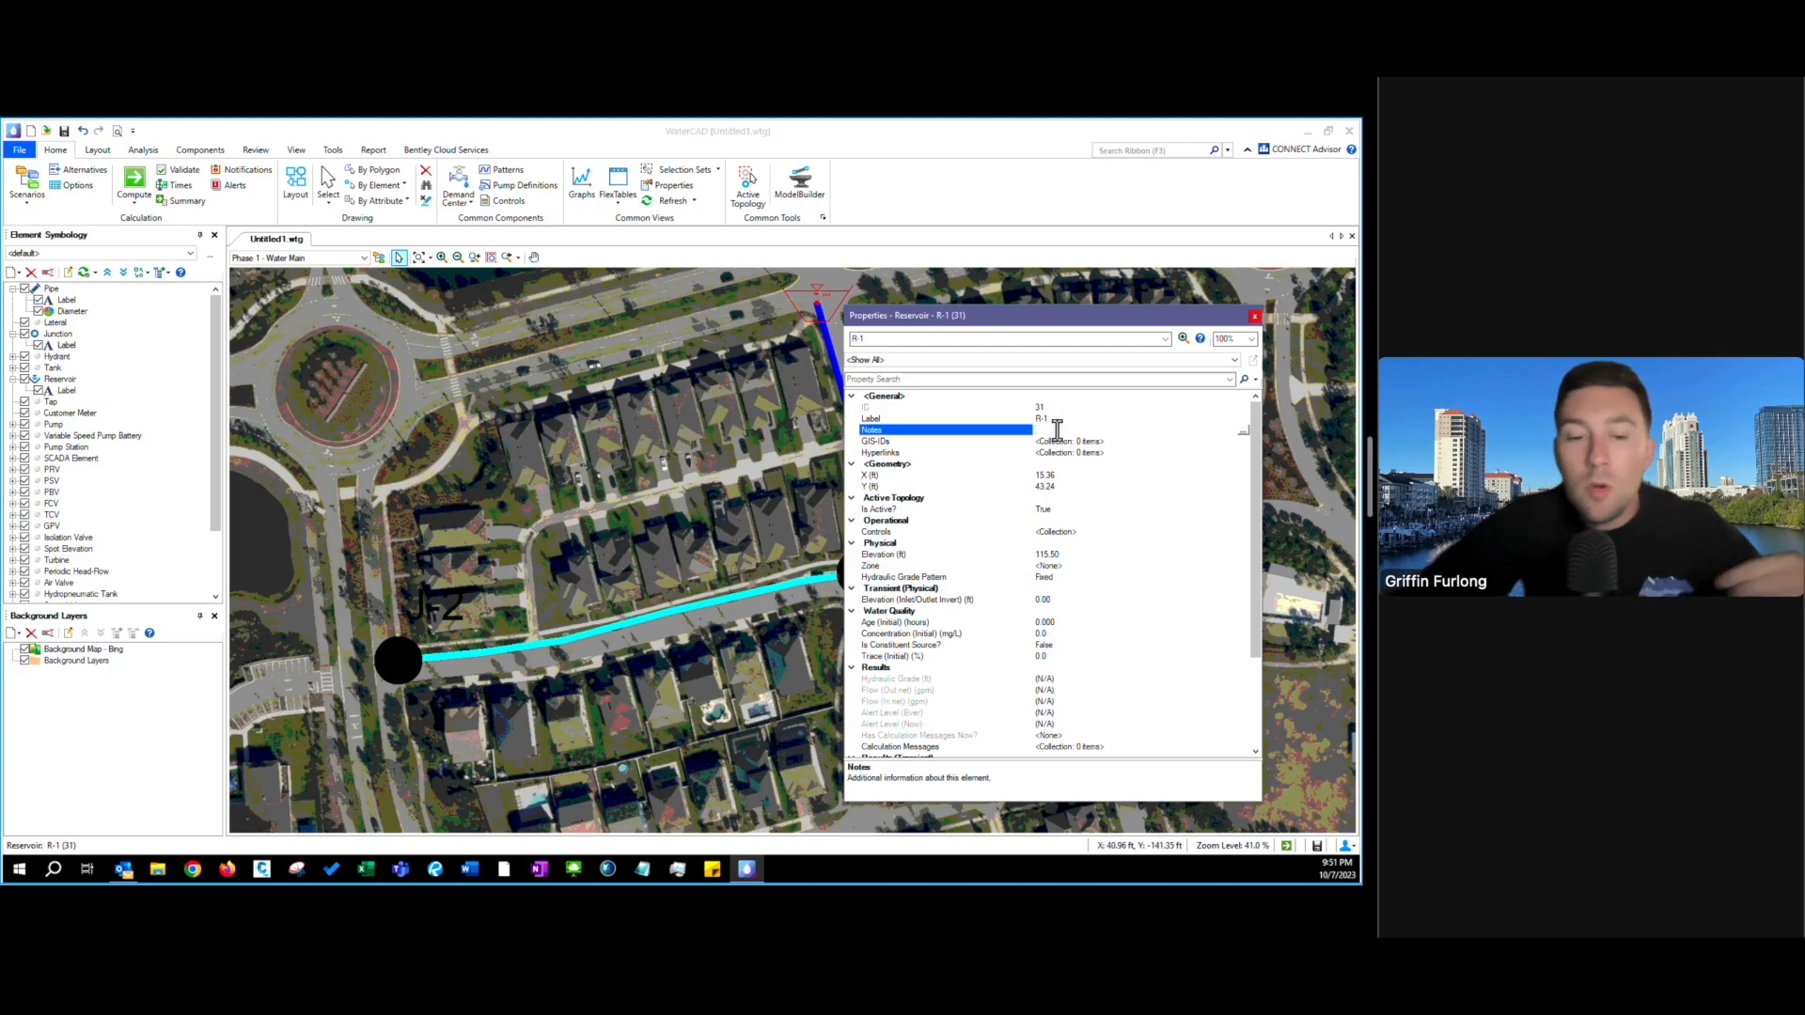
pyautogui.write('ELEV = 50 psi x 2.31 = 115.5')
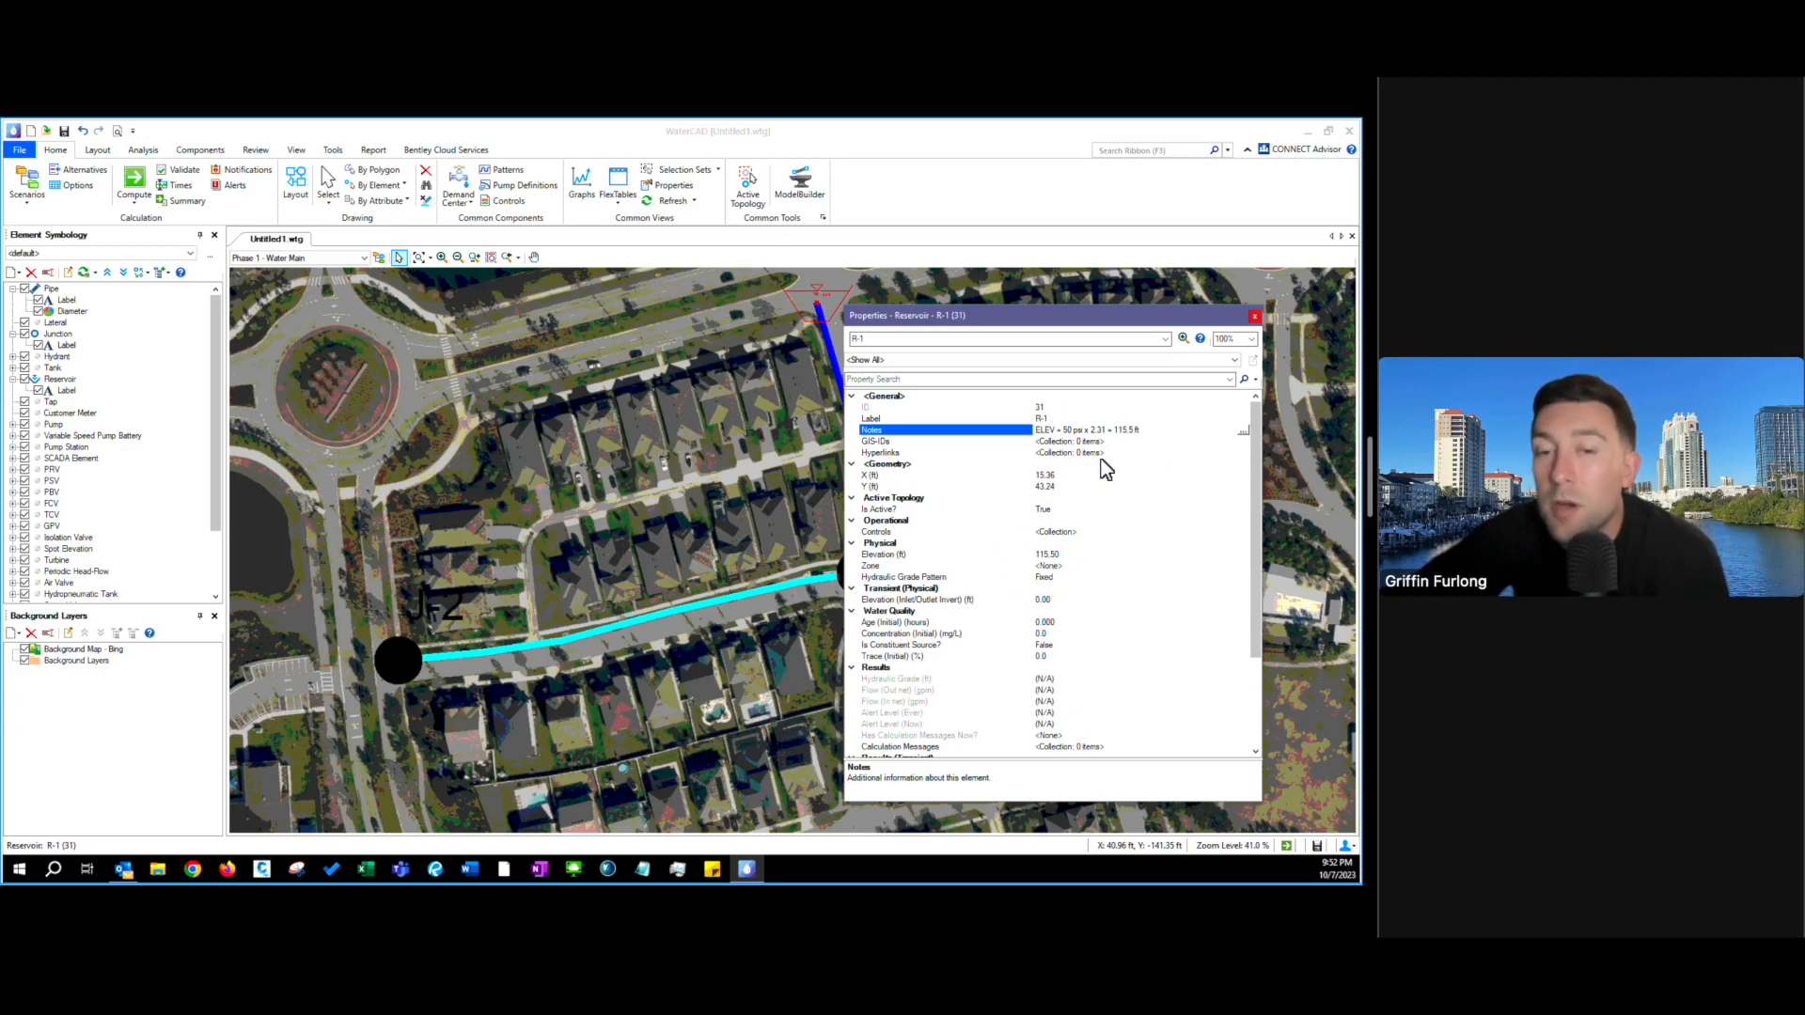
pyautogui.write('ft')
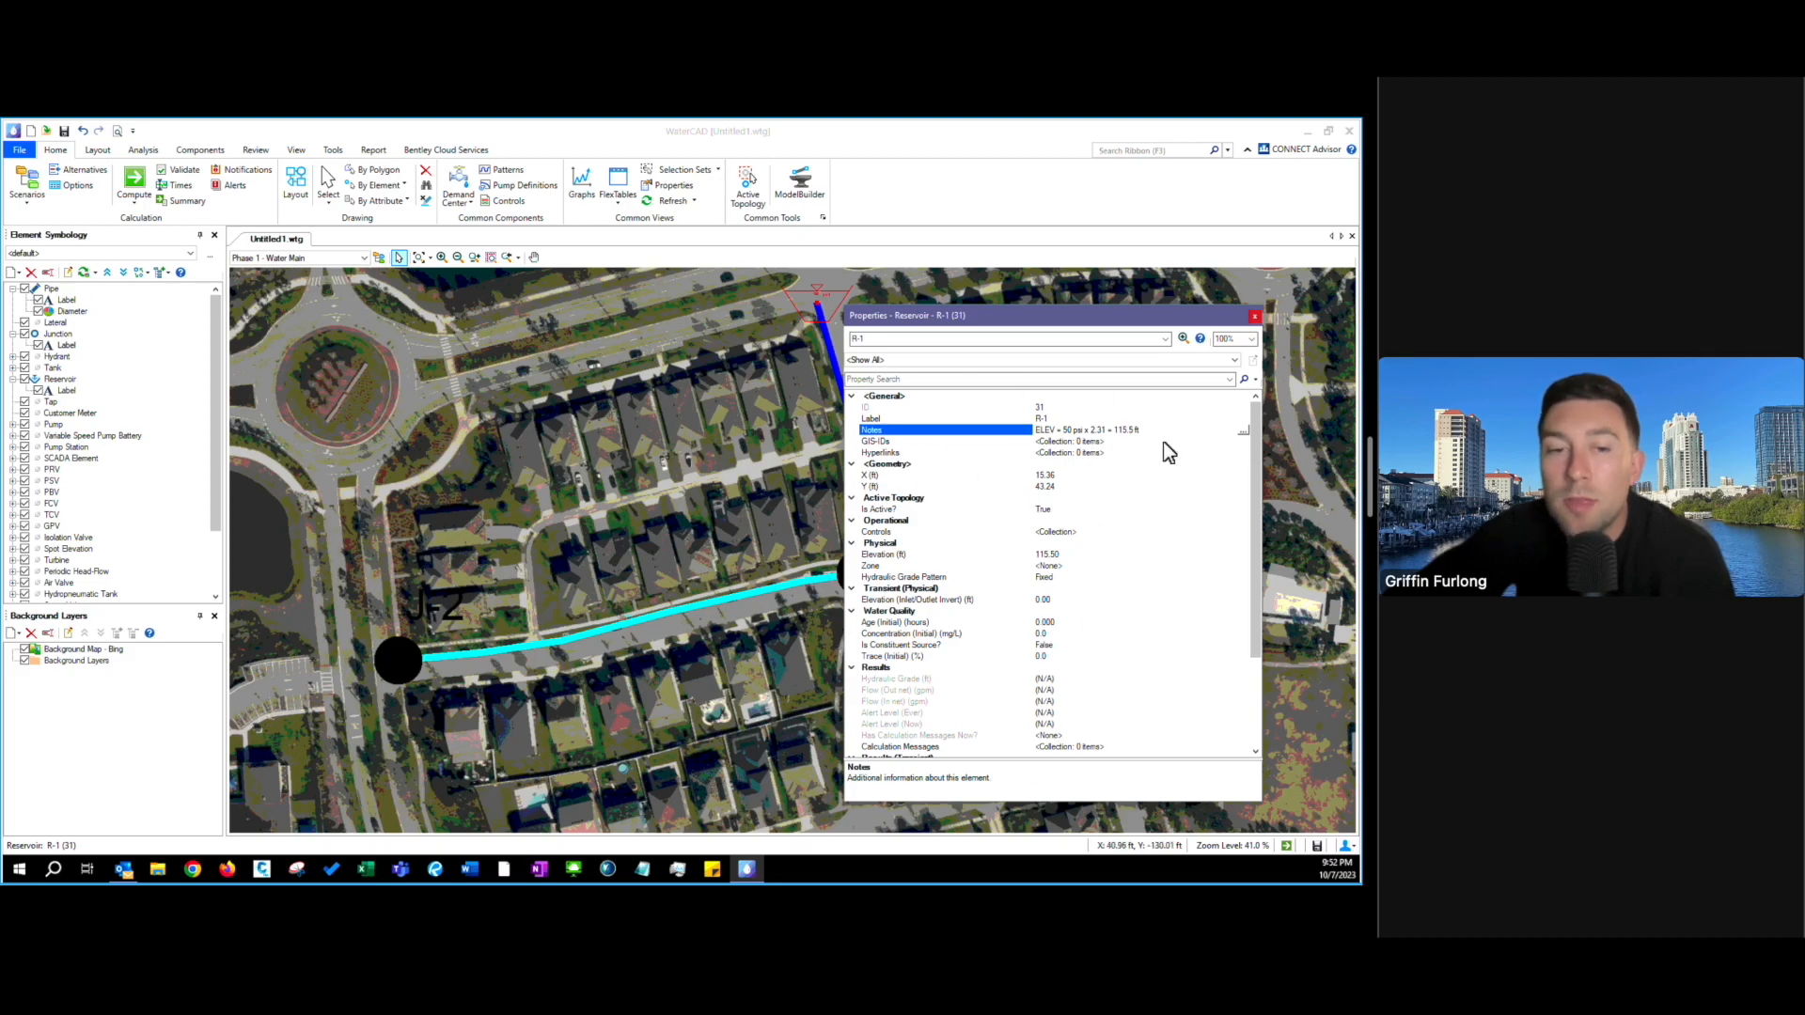
pyautogui.click(1256, 317)
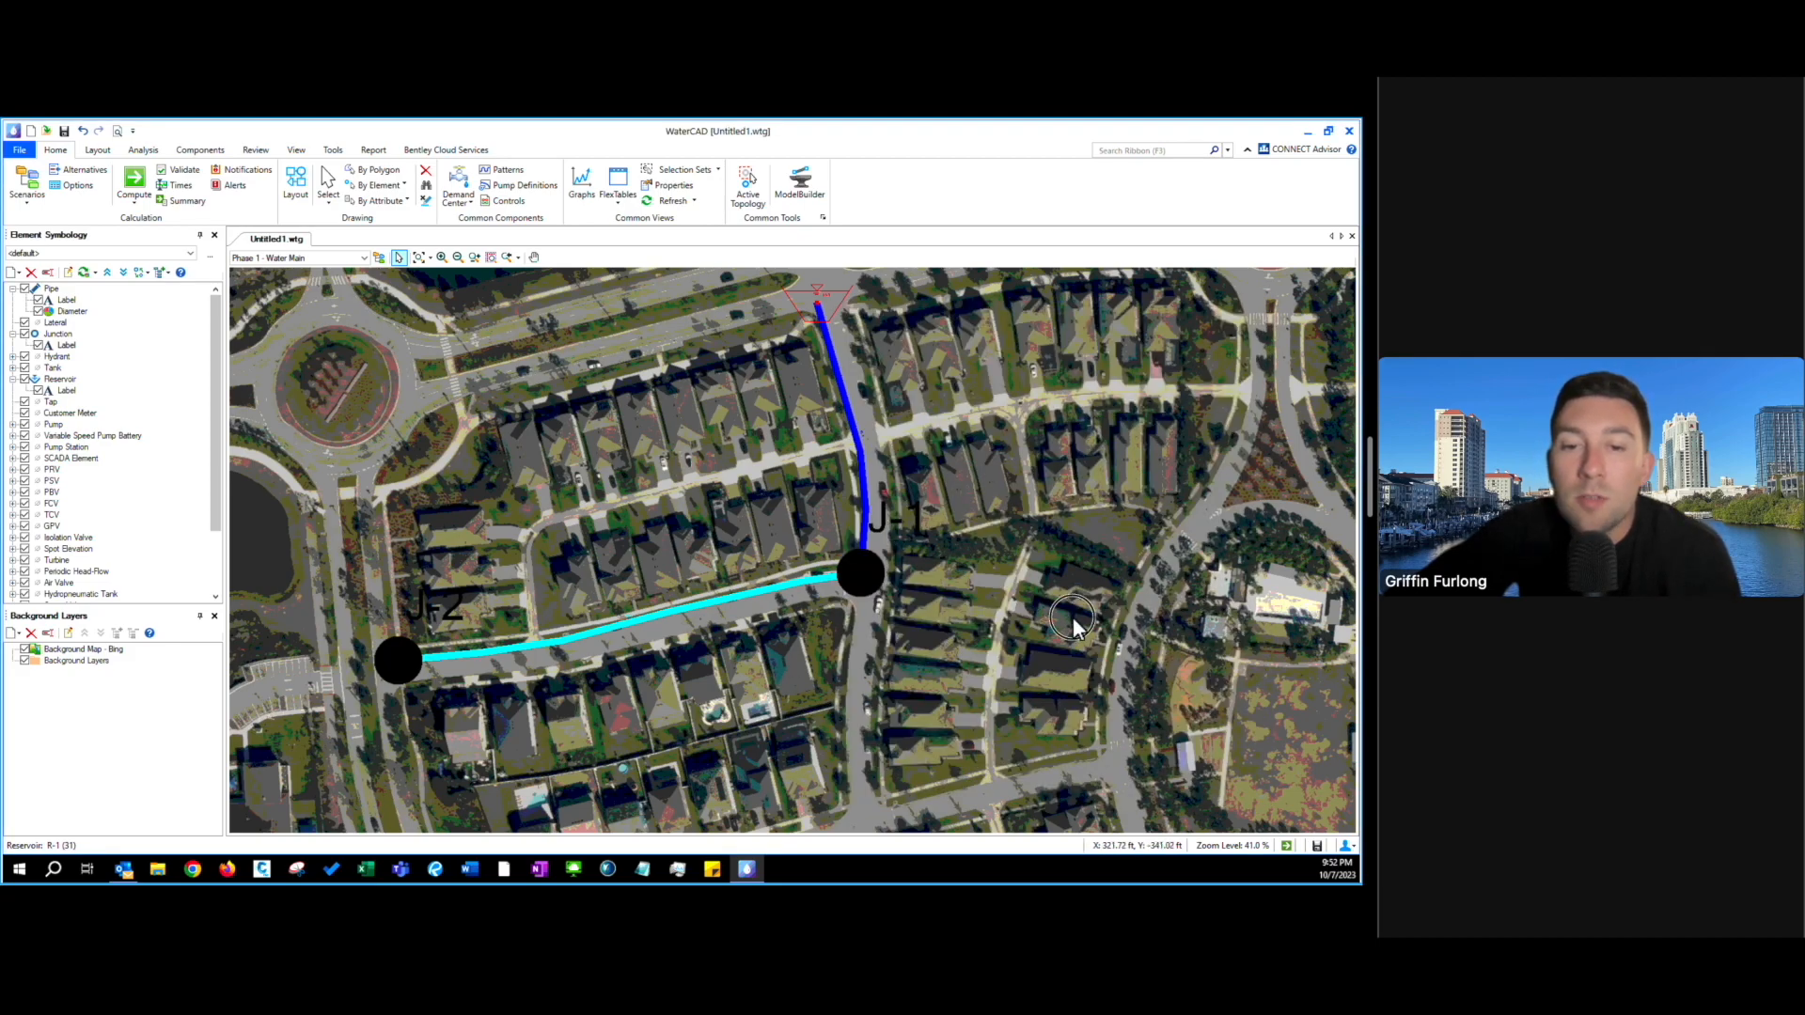
# - Add a base demand of 10 gpm to junction J-2's demand collection and close its properties
pyautogui.doubleClick(395, 670)
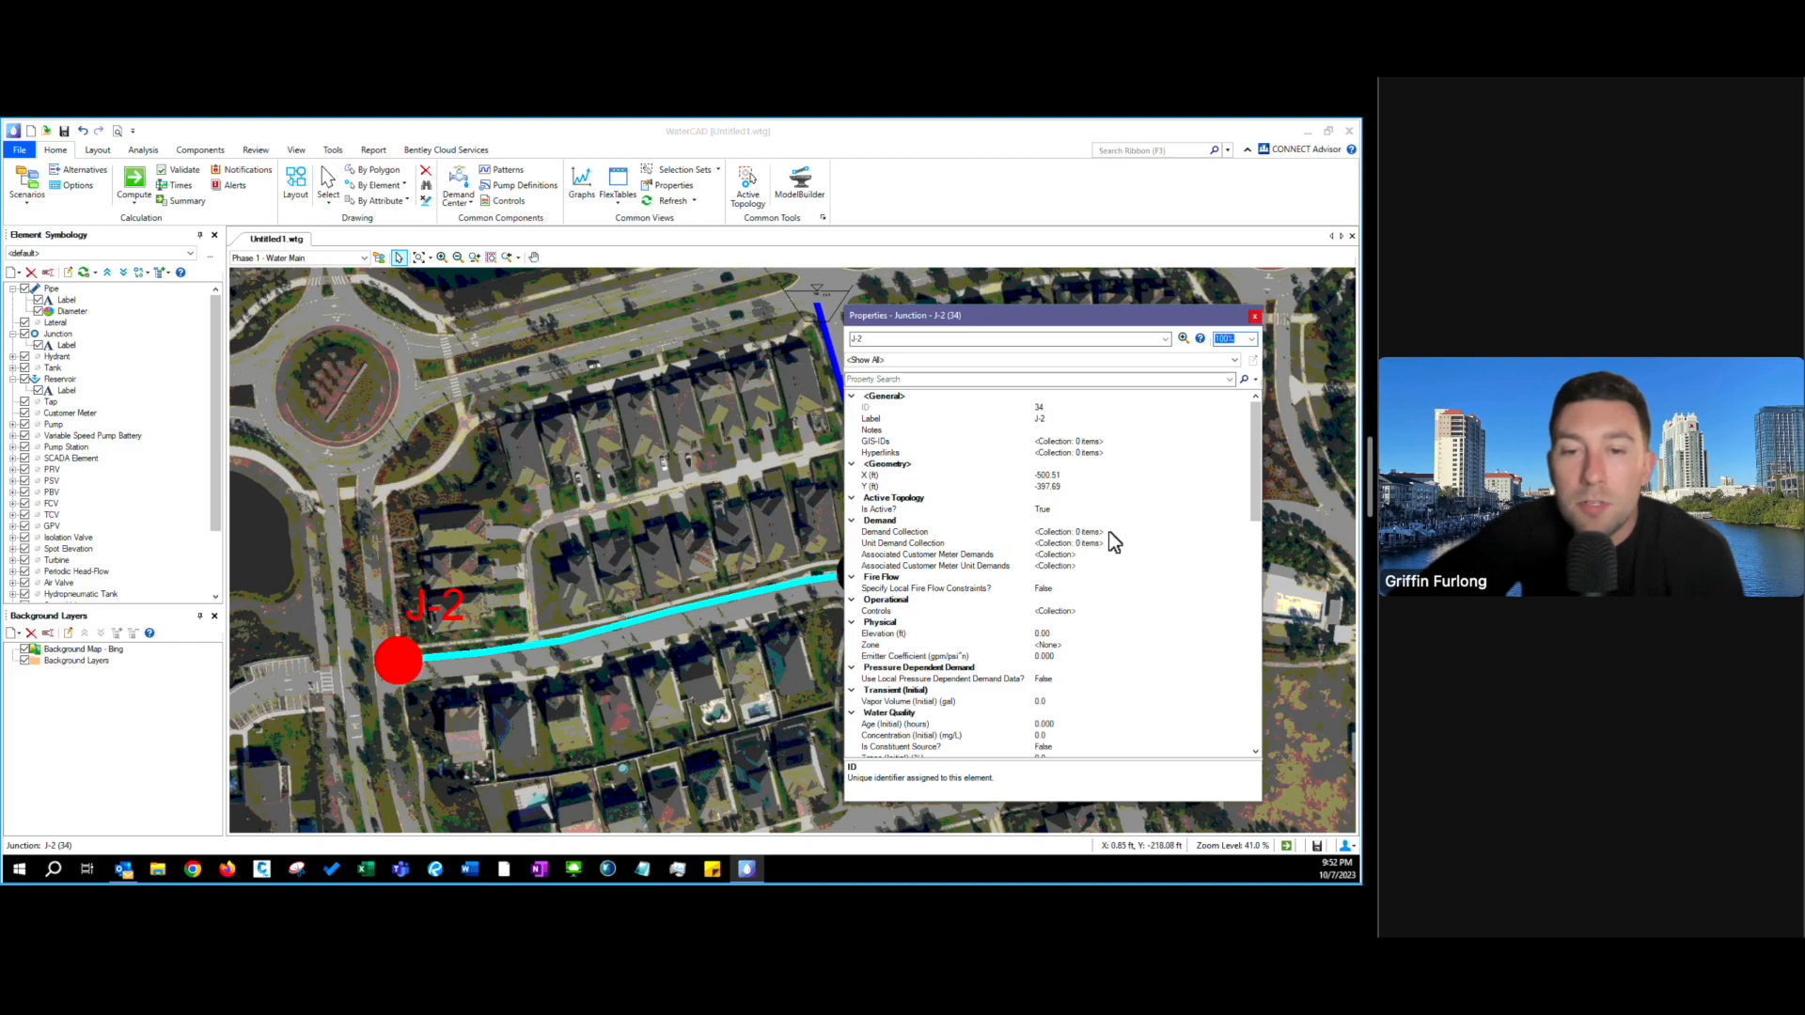
pyautogui.click(935, 545)
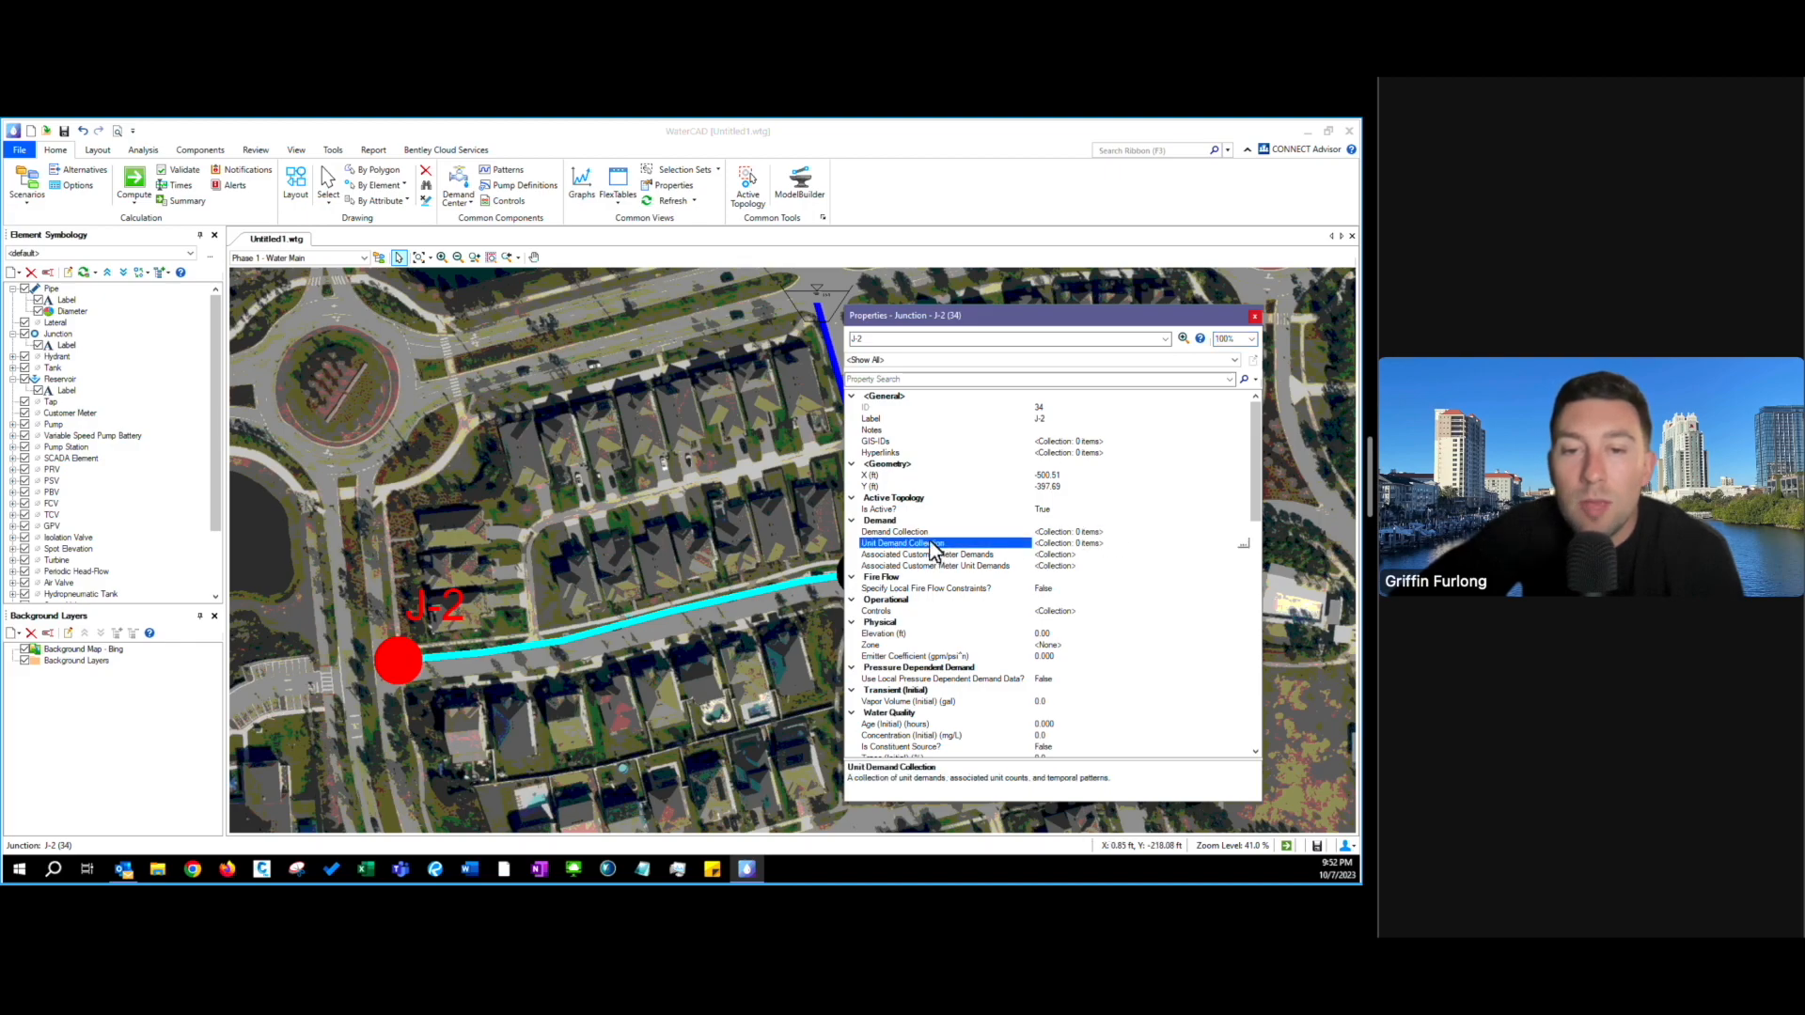
pyautogui.click(926, 532)
pyautogui.click(927, 544)
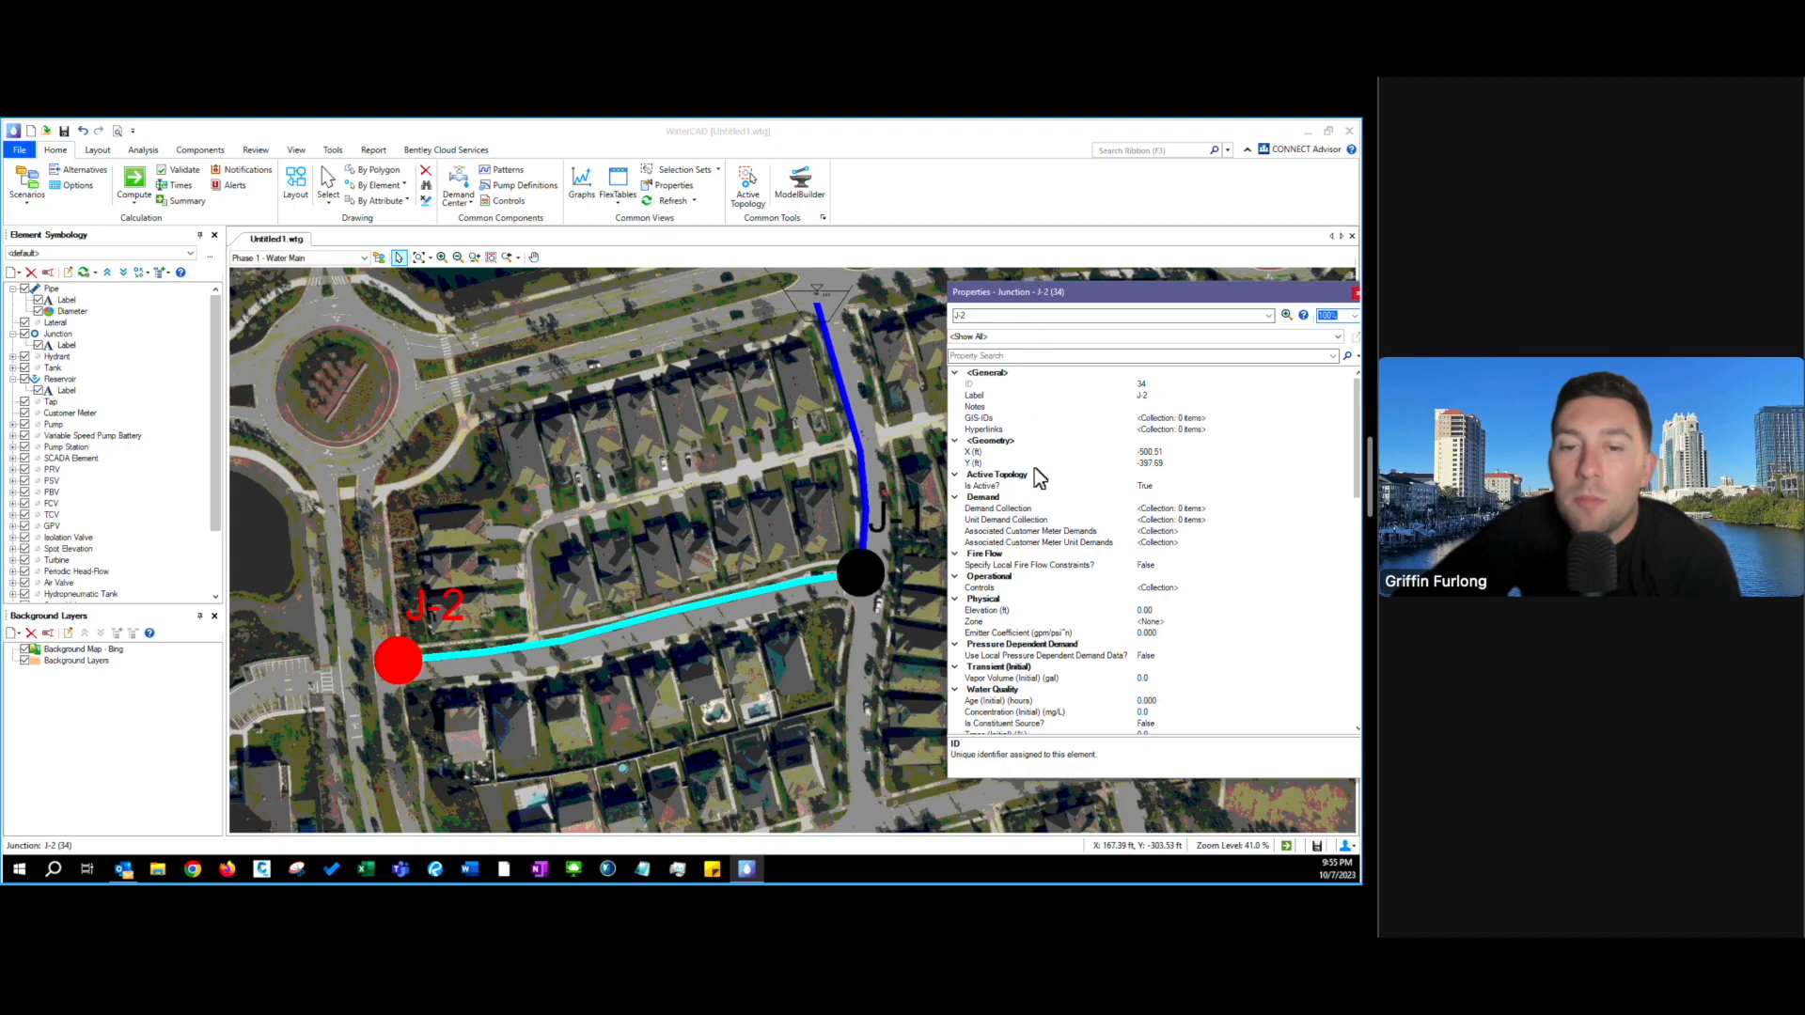
pyautogui.click(1220, 514)
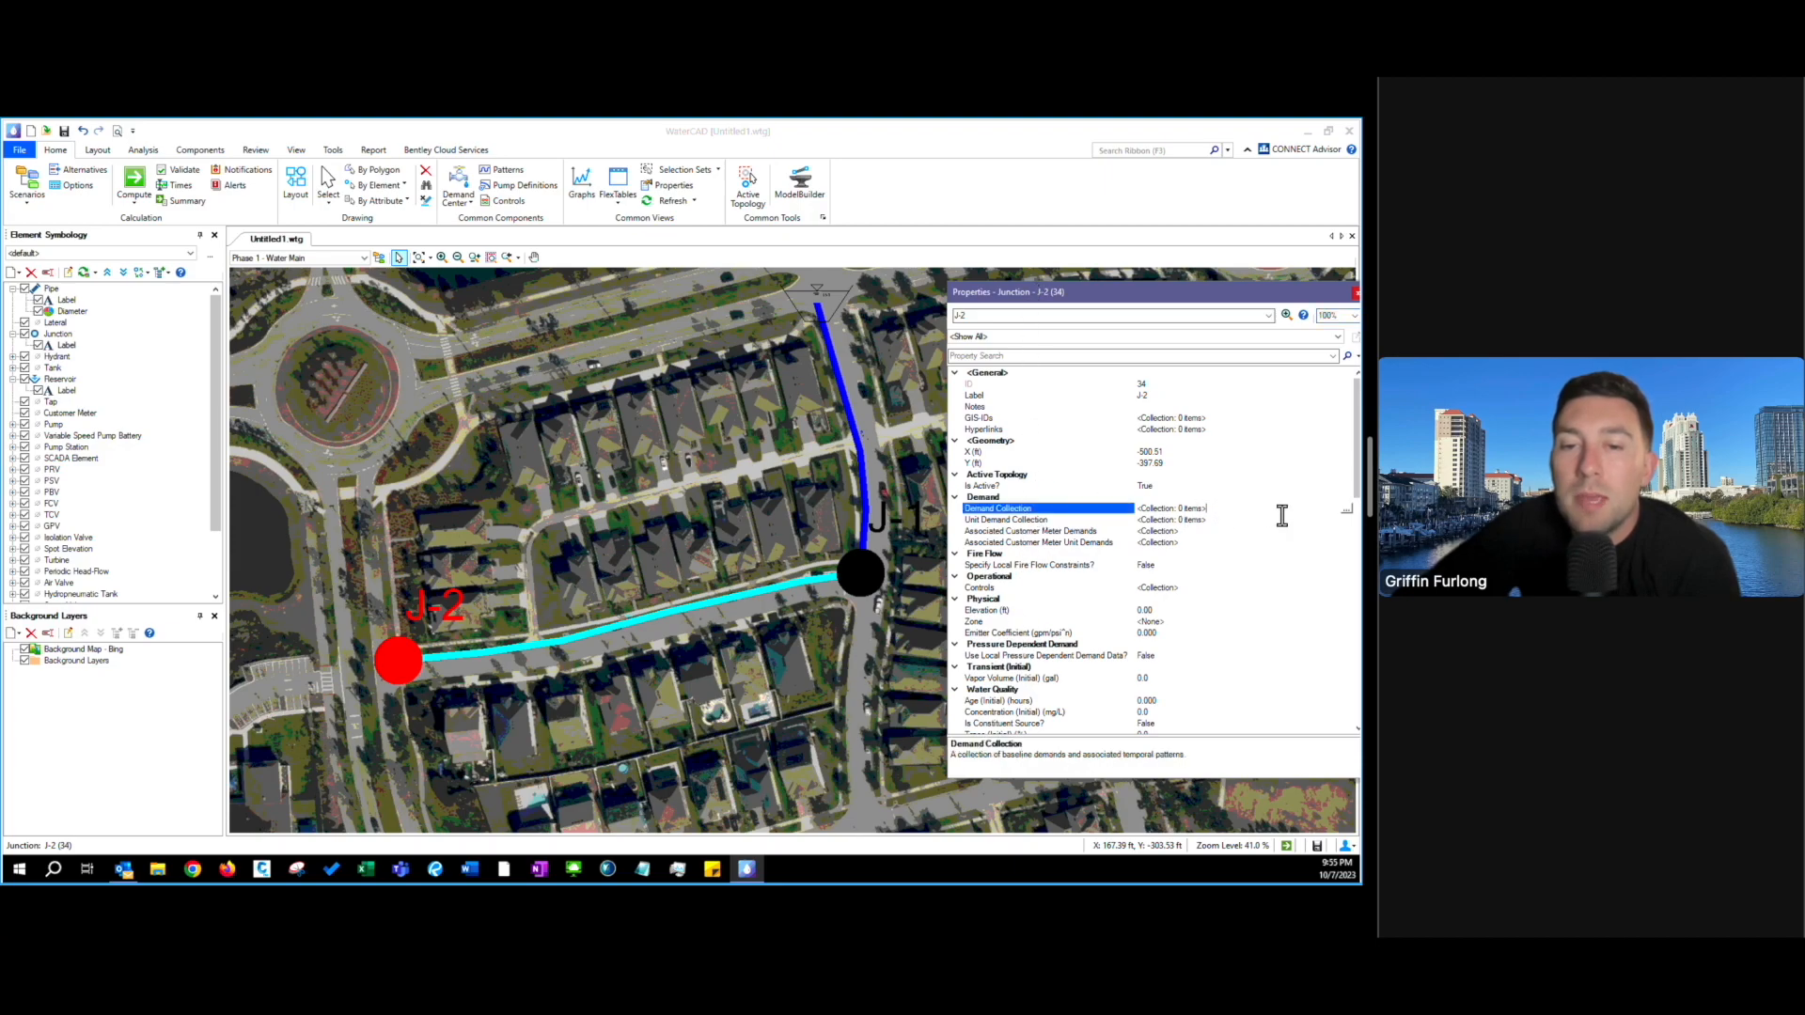
pyautogui.click(1344, 510)
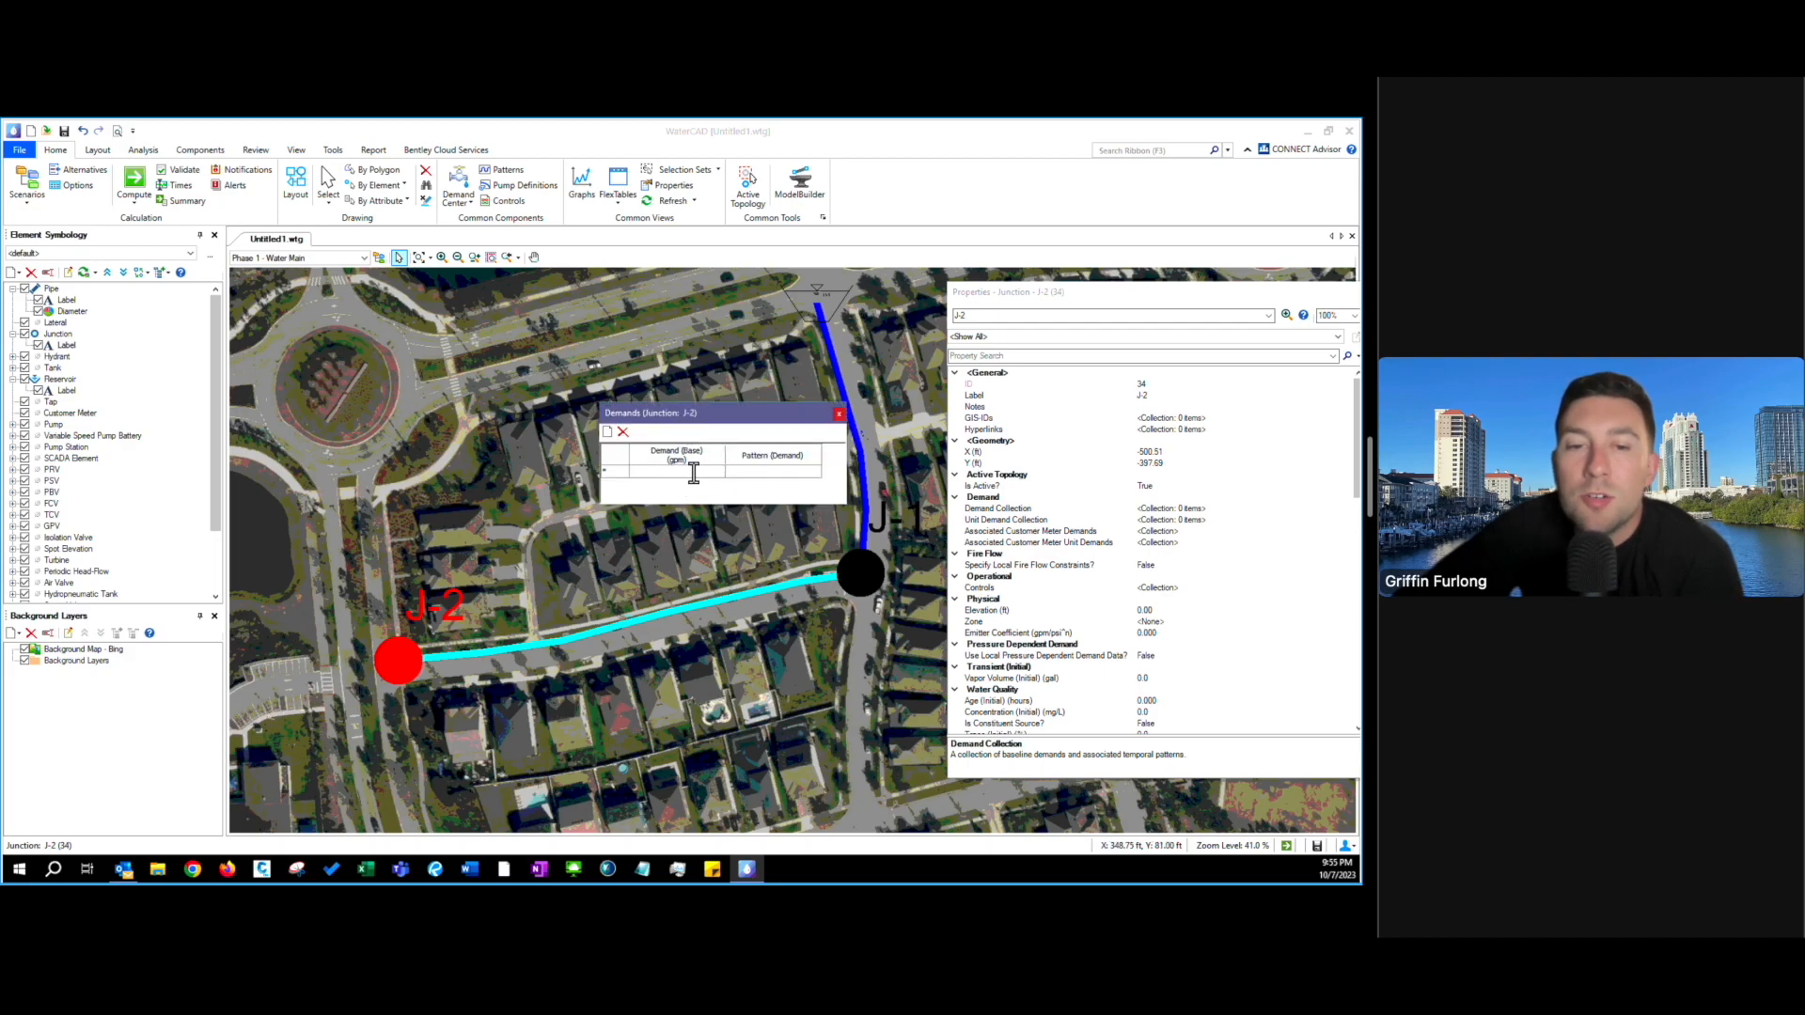
pyautogui.moveTo(753, 413); pyautogui.dragTo(752, 376)
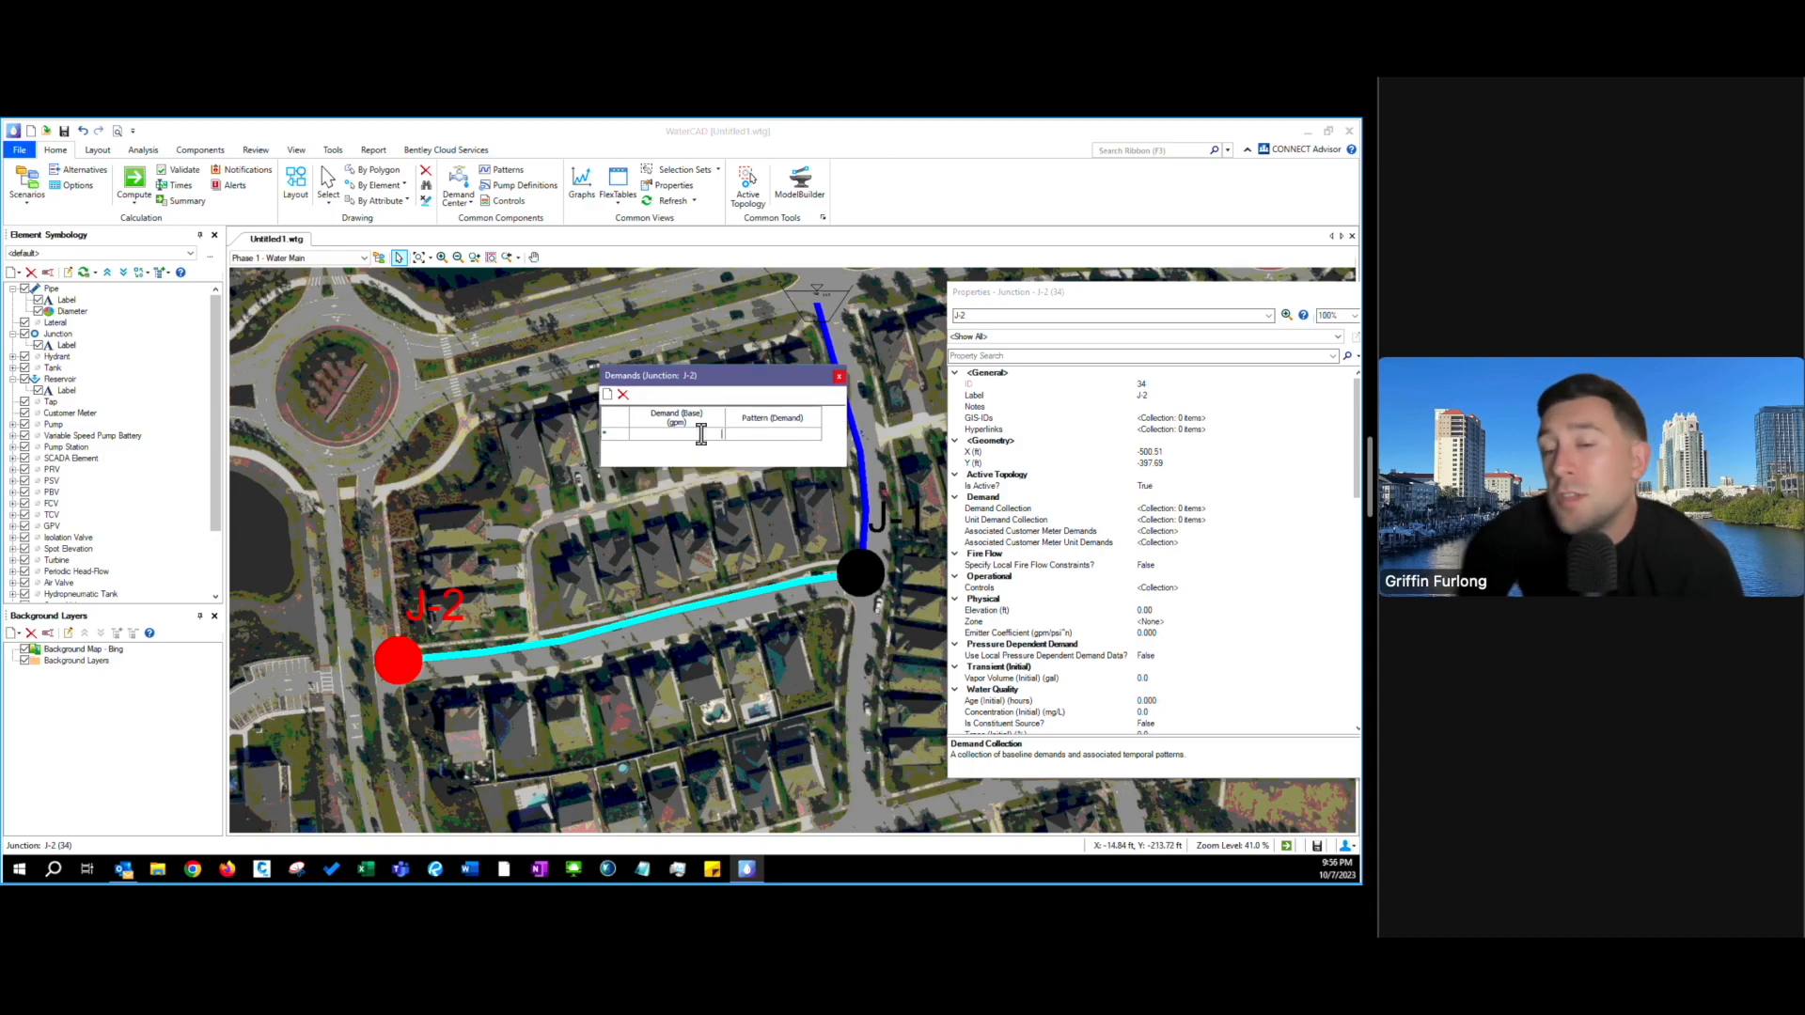
pyautogui.click(700, 433)
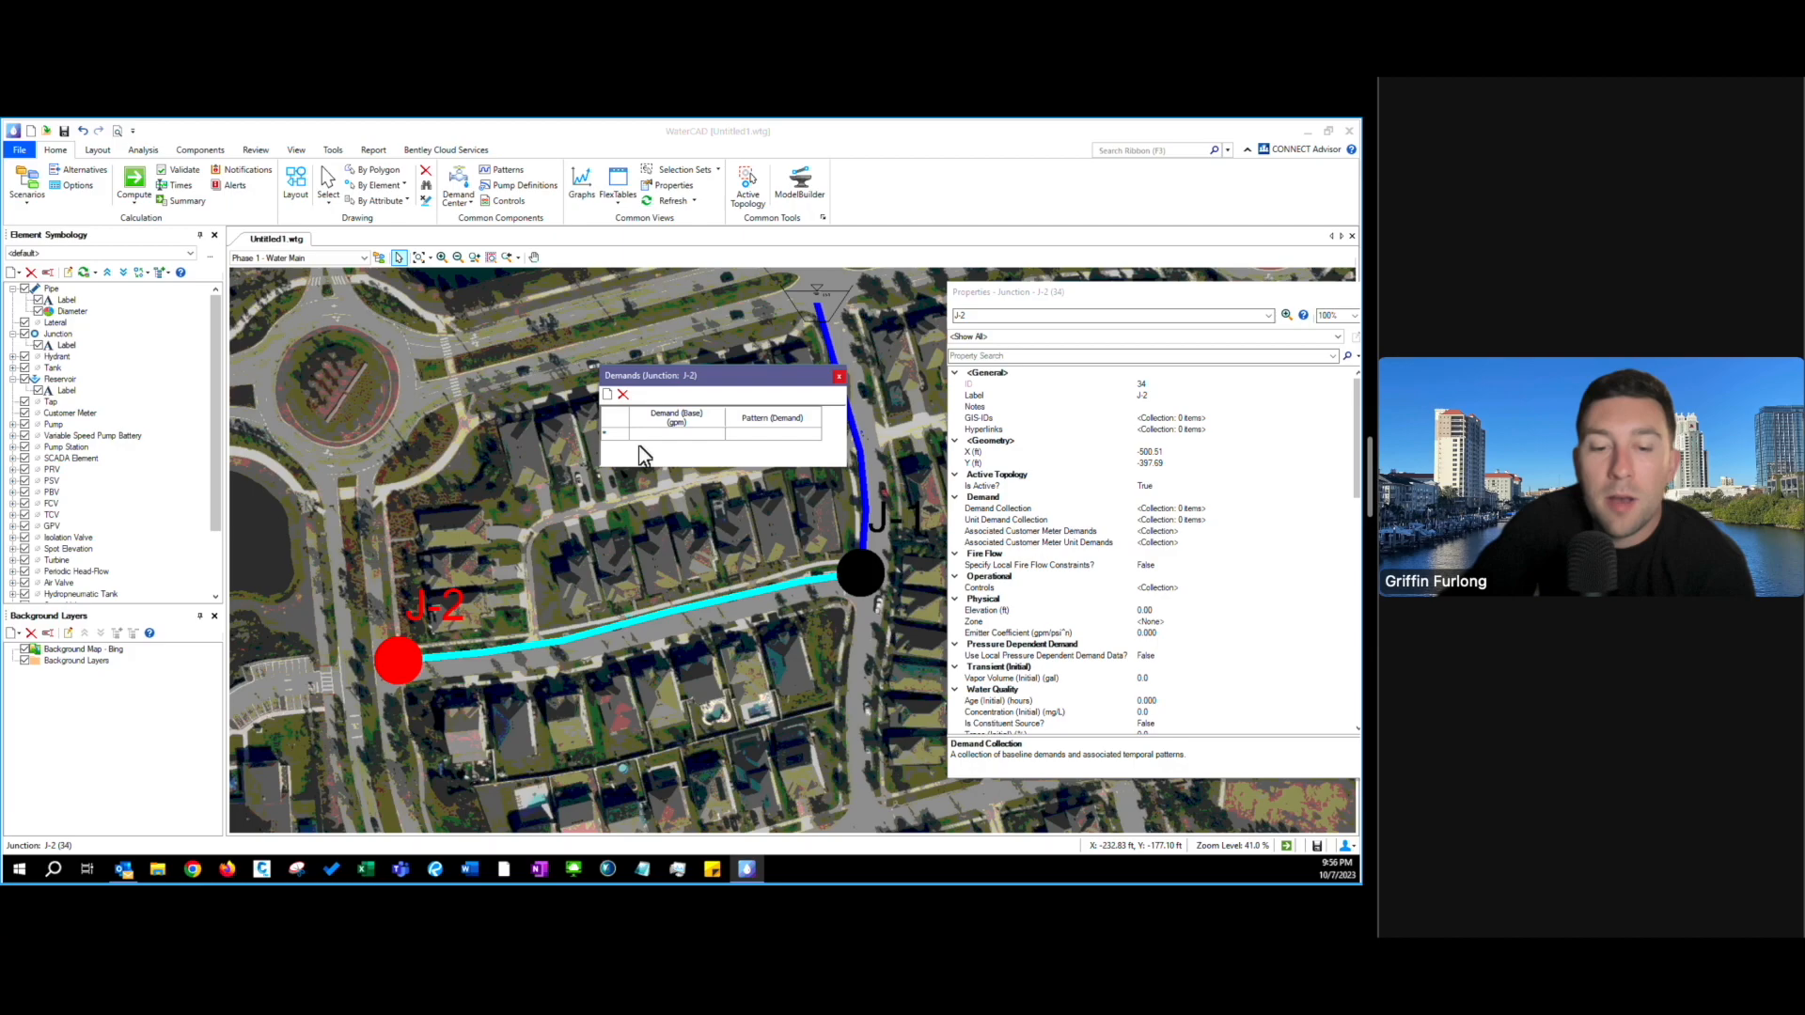
pyautogui.write('1')
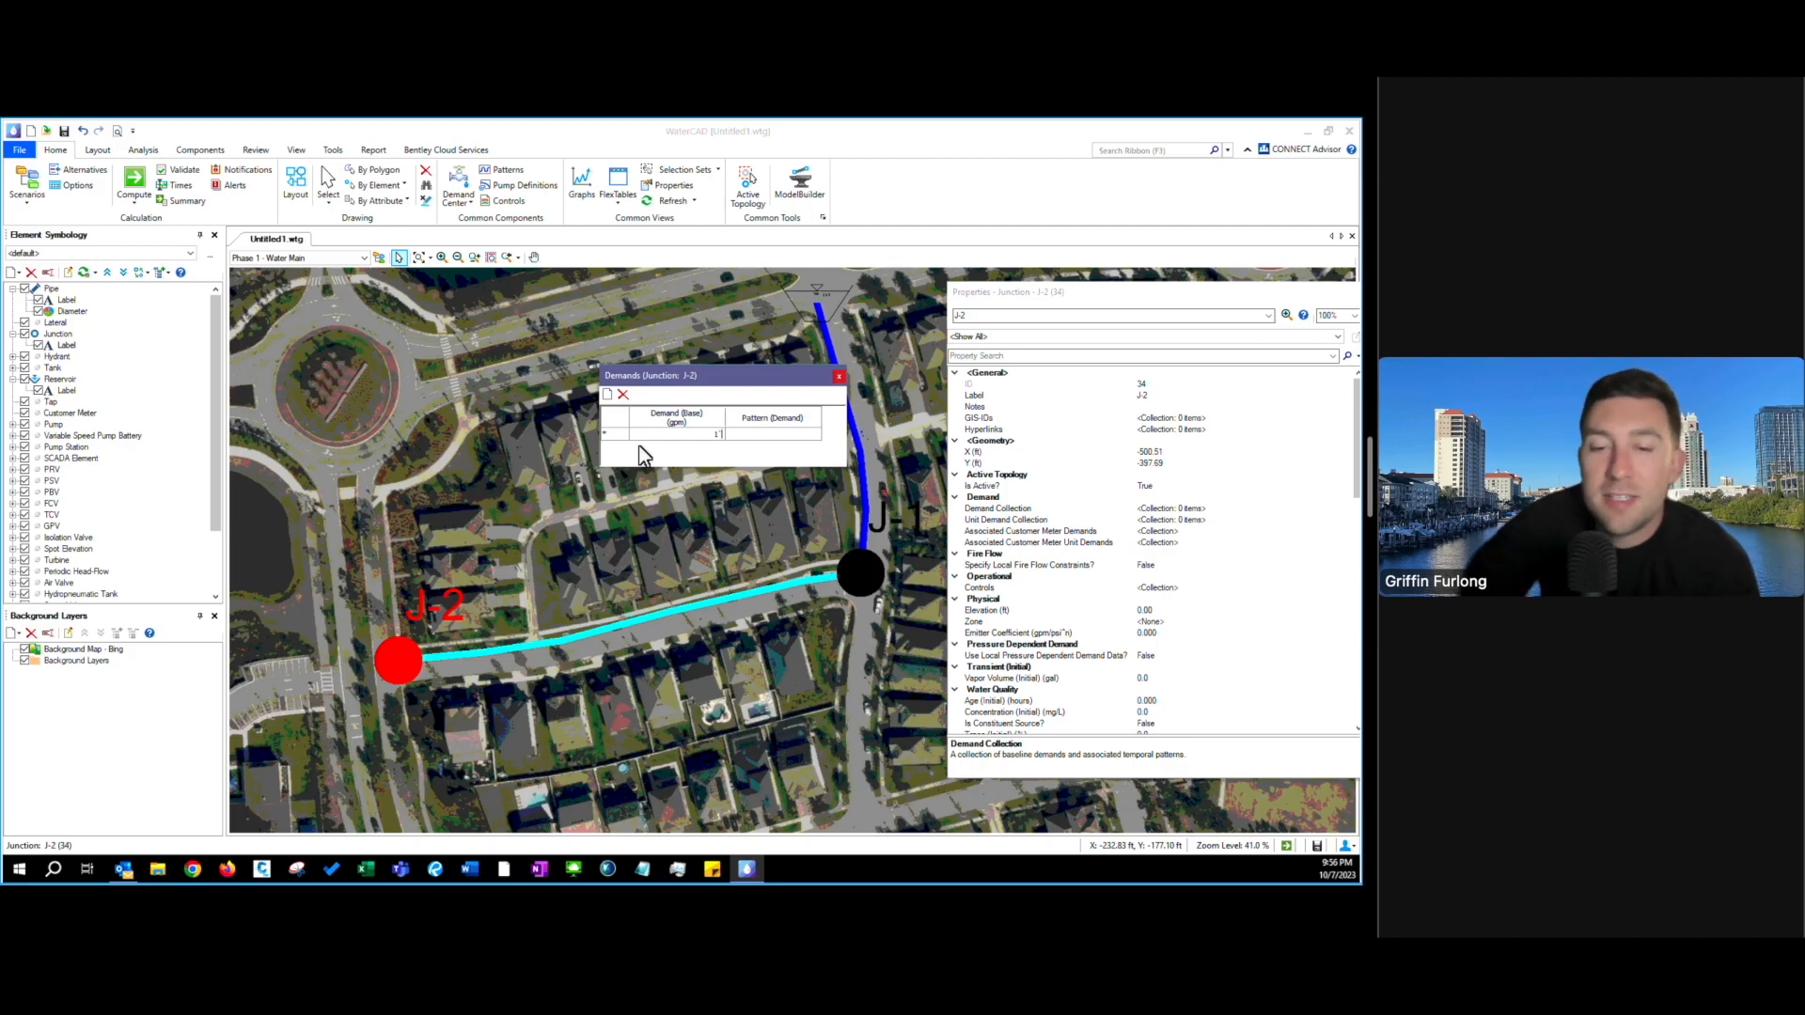
pyautogui.write('0')
pyautogui.press('Escape')
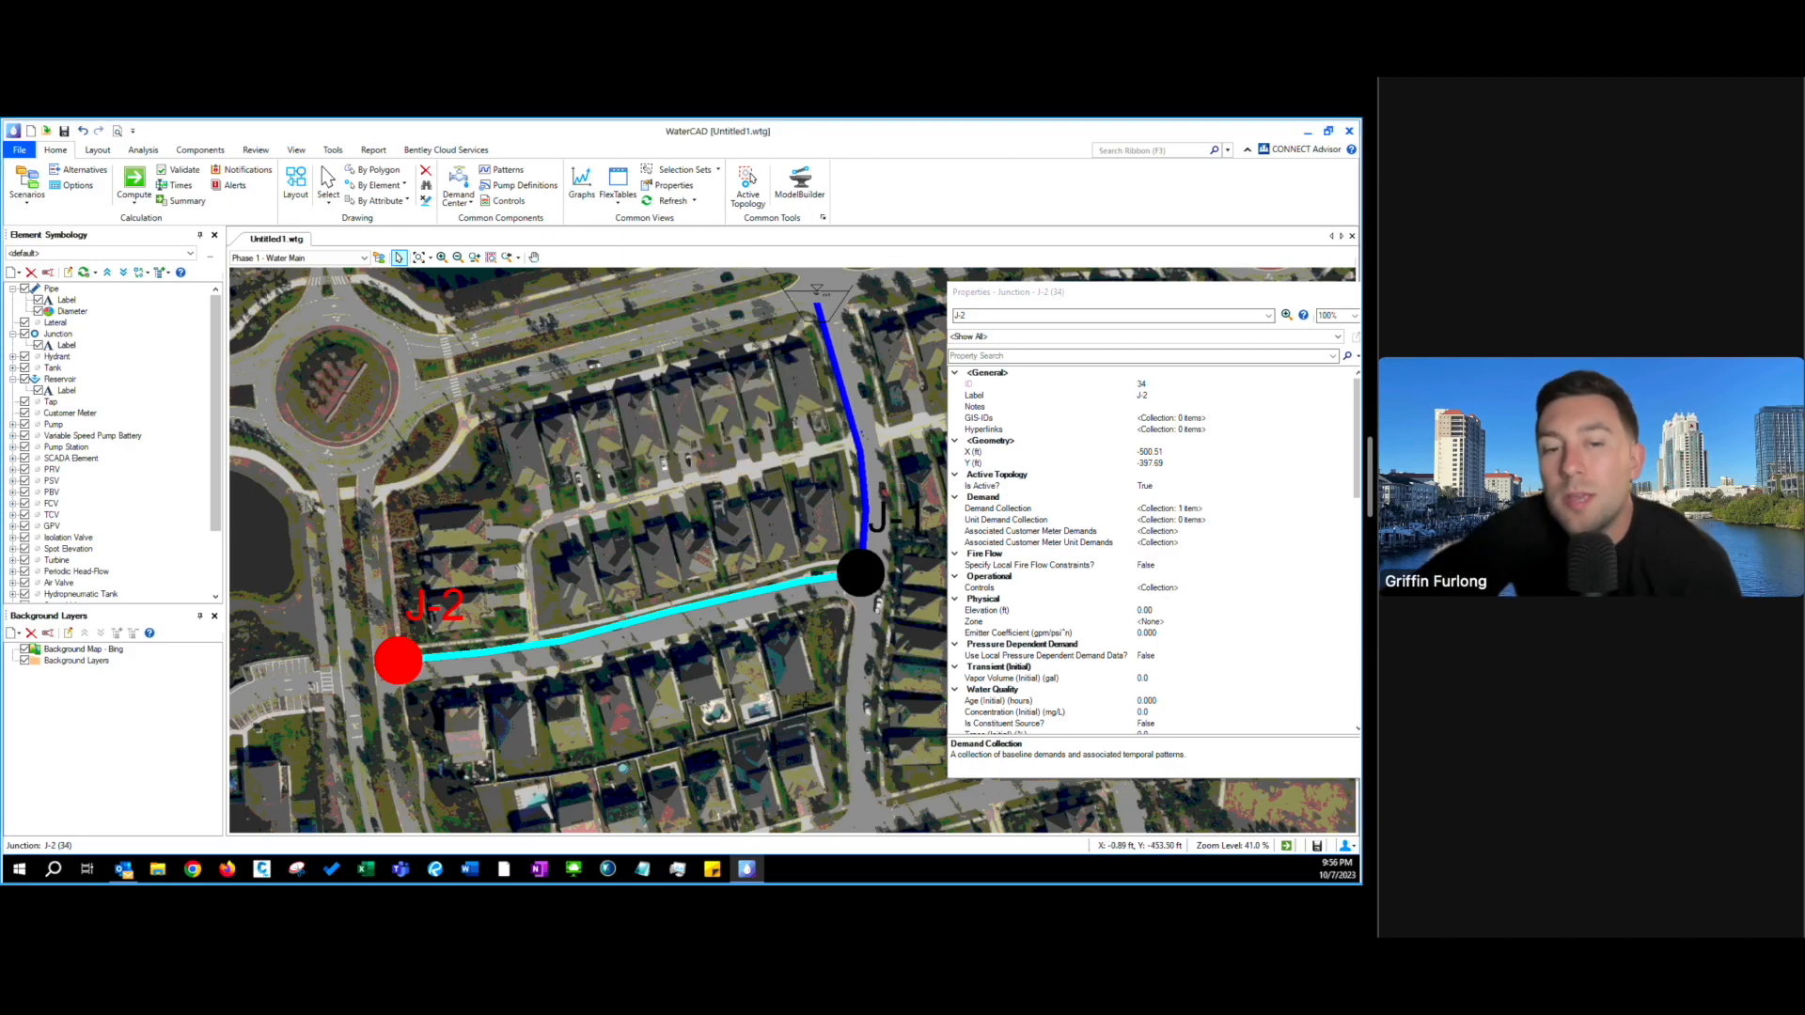
pyautogui.click(665, 696)
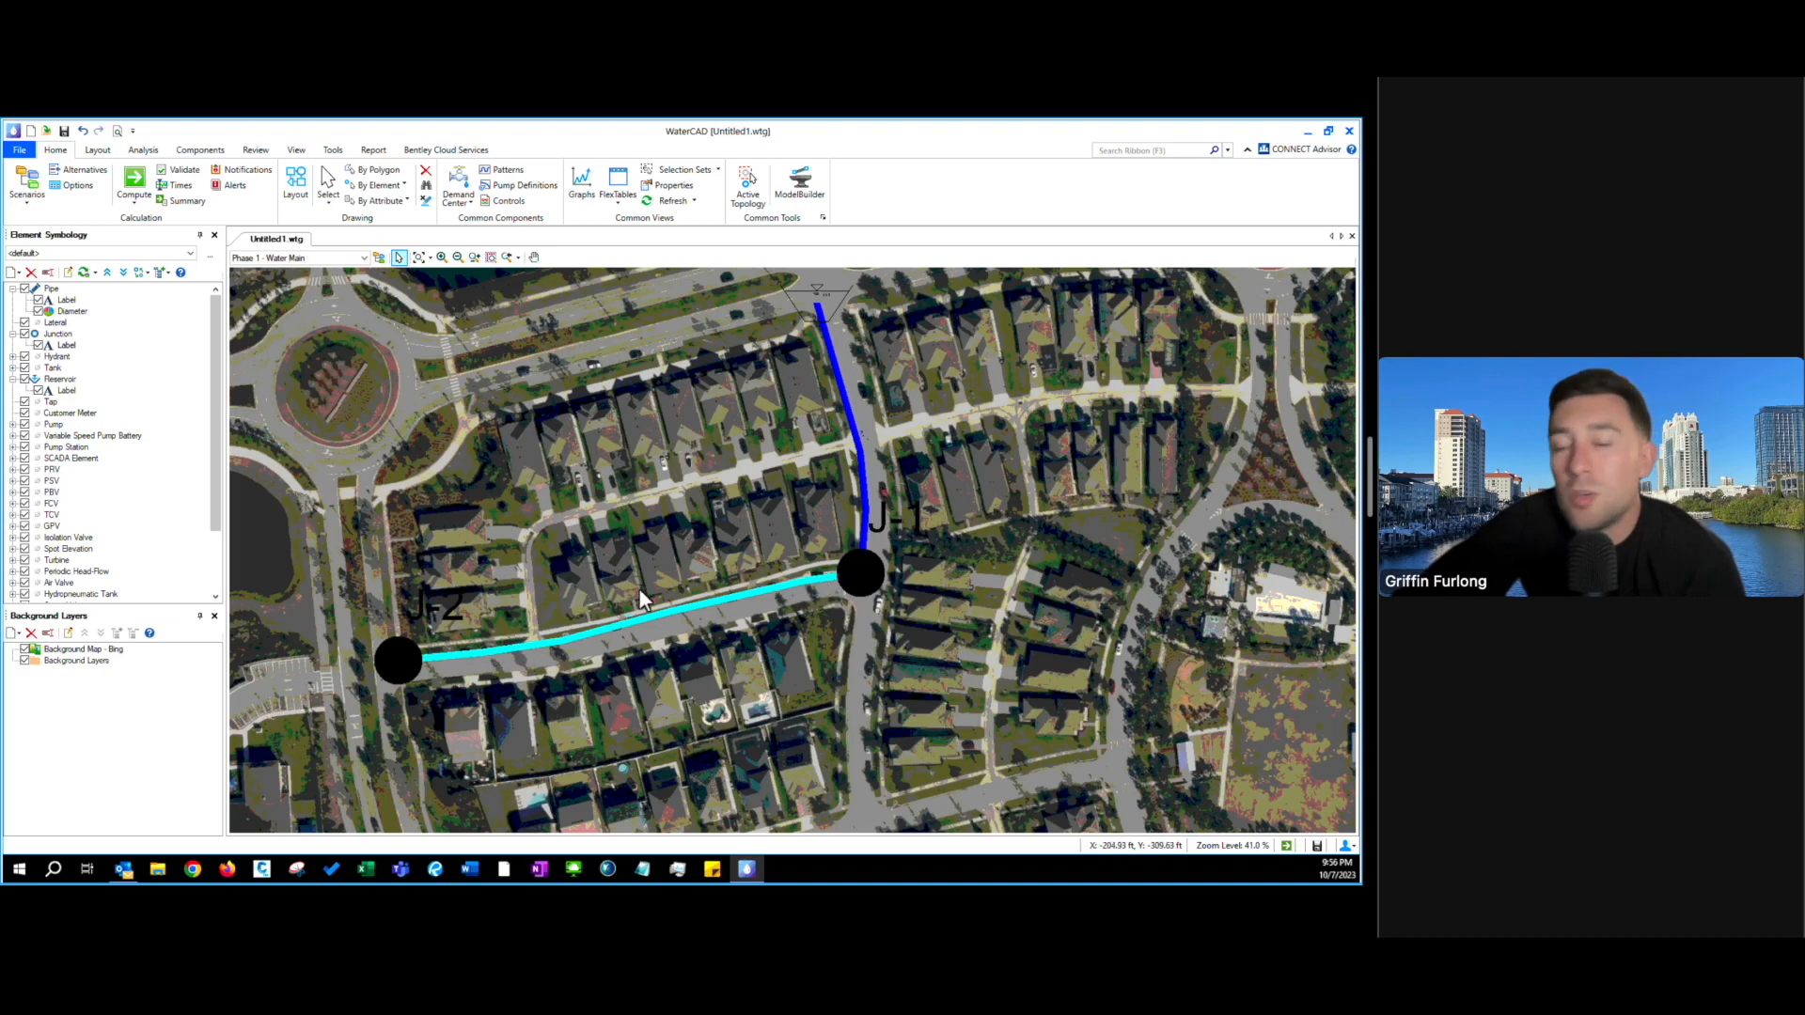
# - Check the demand properties of junction J-1, and compute the Phase 1 - Water Main scenario
pyautogui.doubleClick(871, 579)
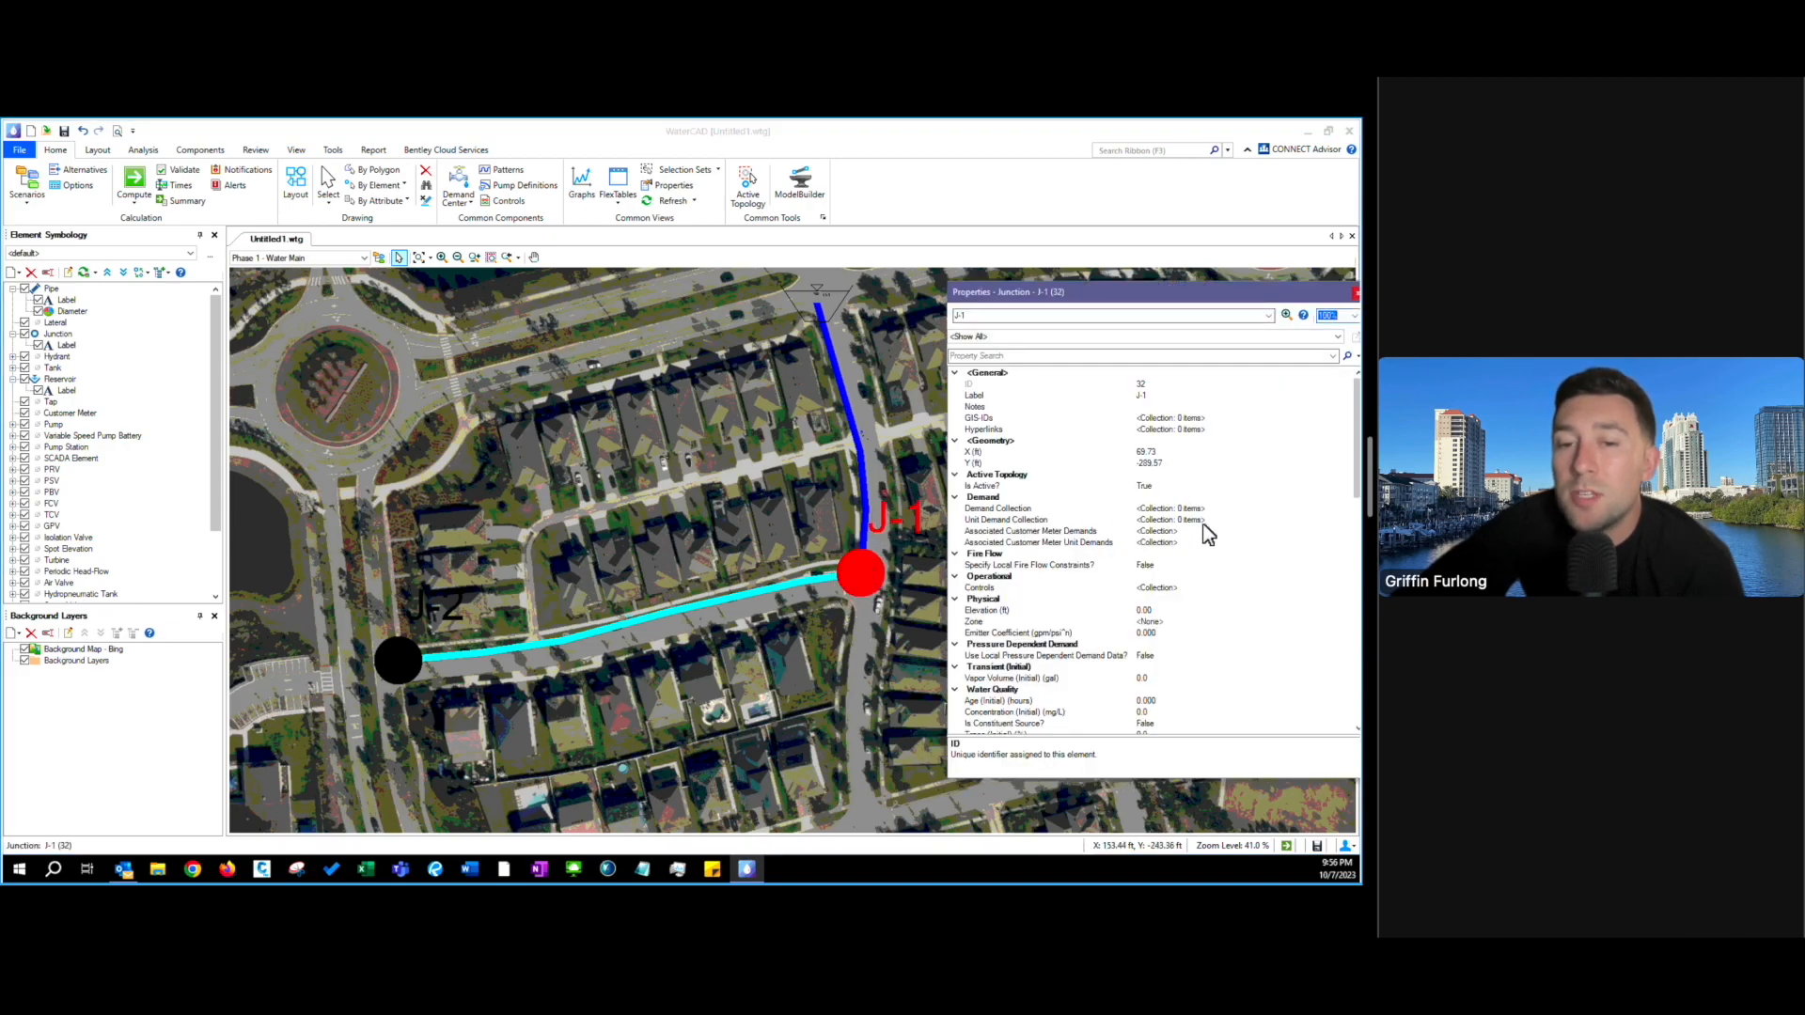
pyautogui.click(1357, 293)
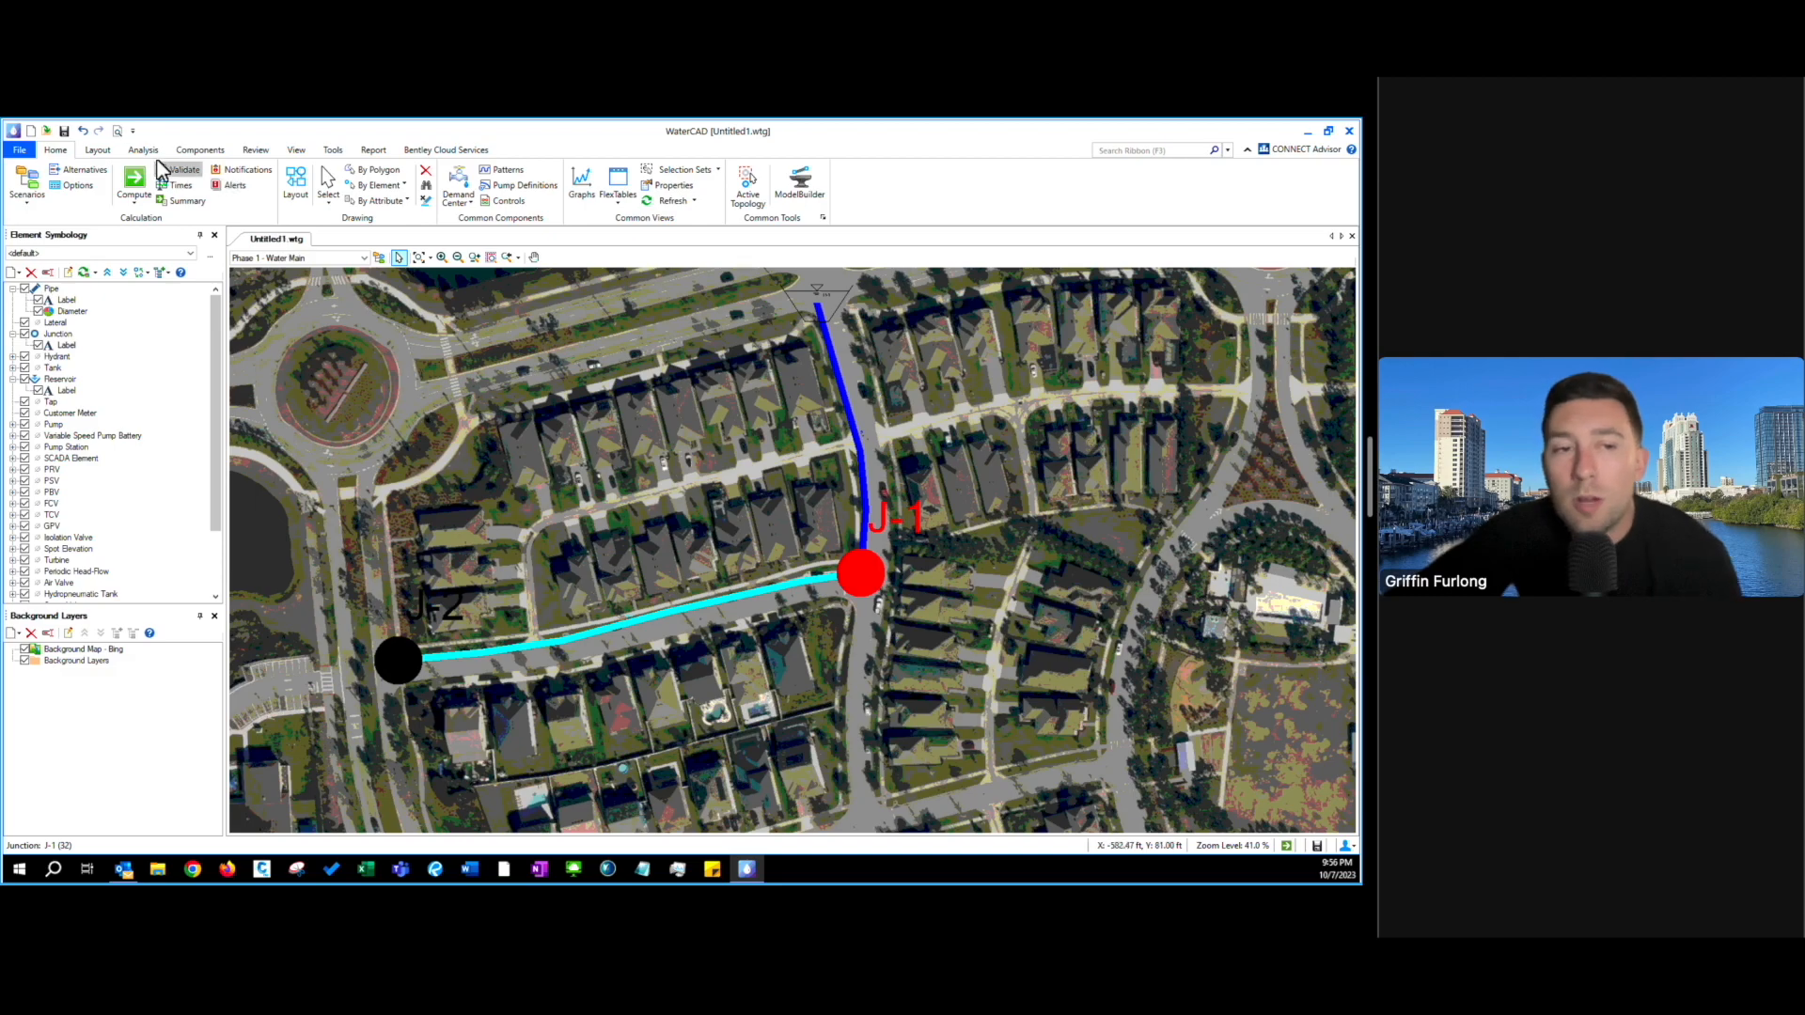
pyautogui.click(134, 179)
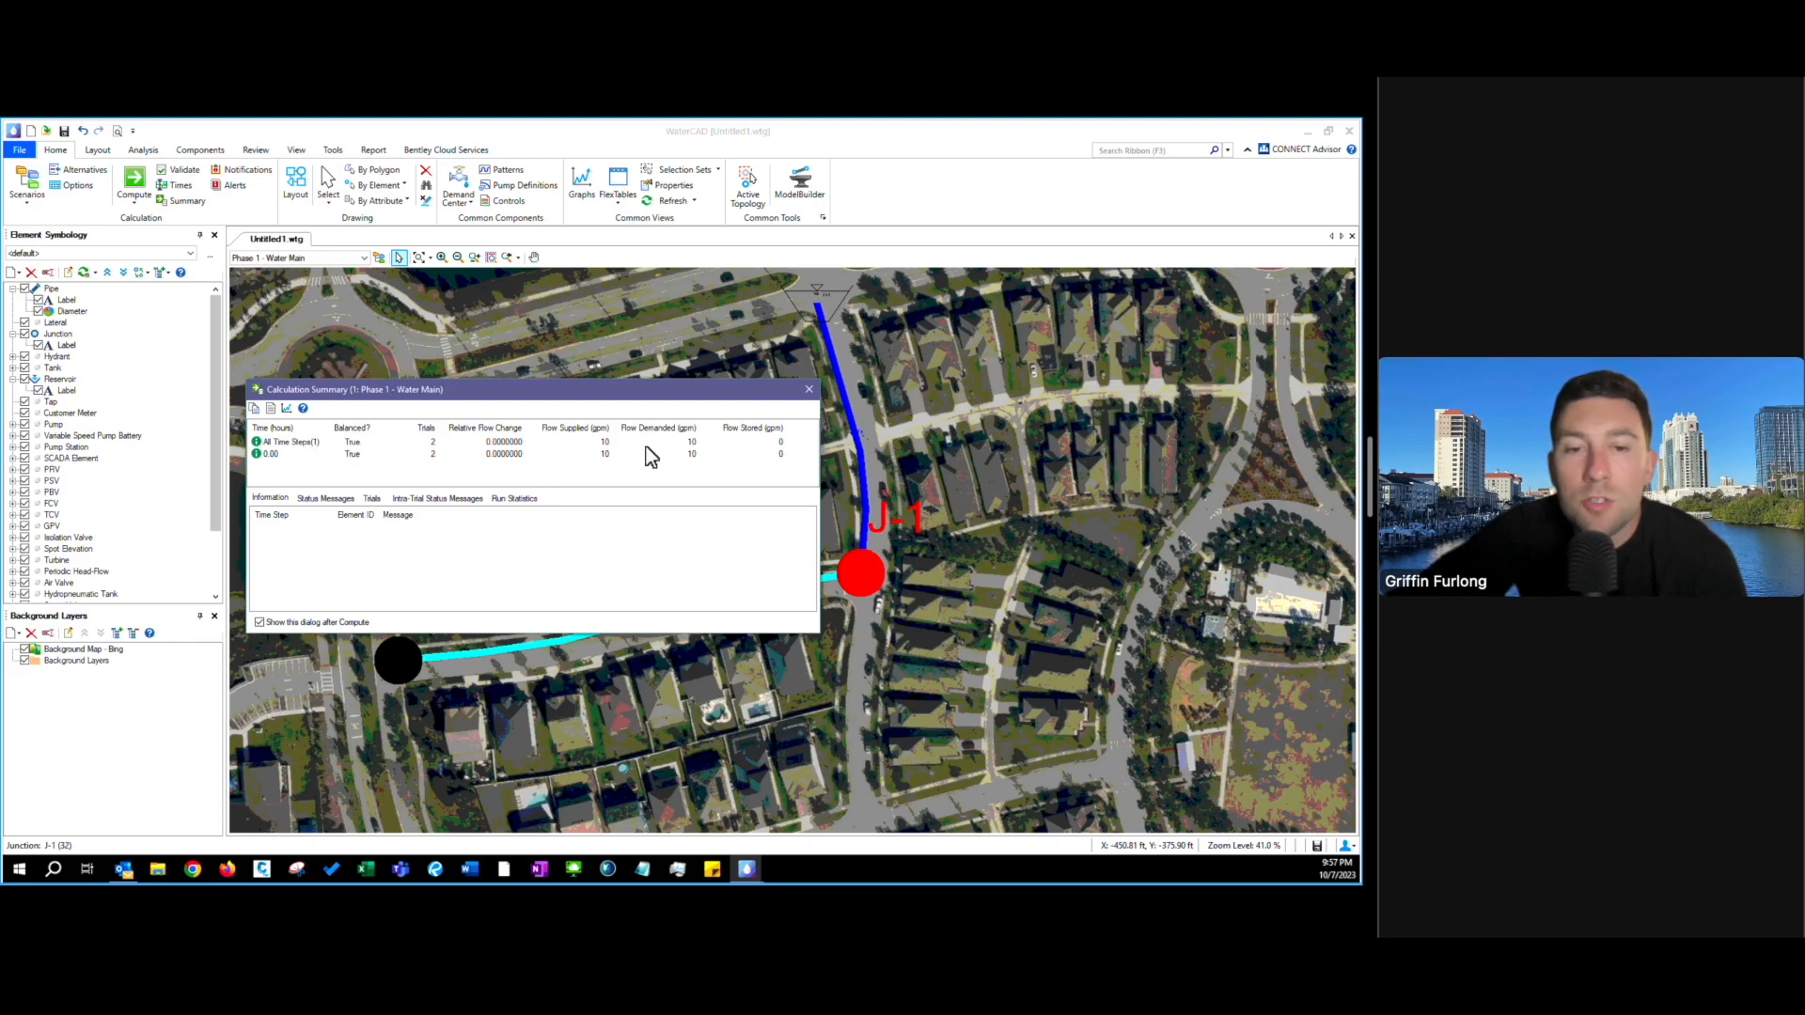
pyautogui.click(808, 391)
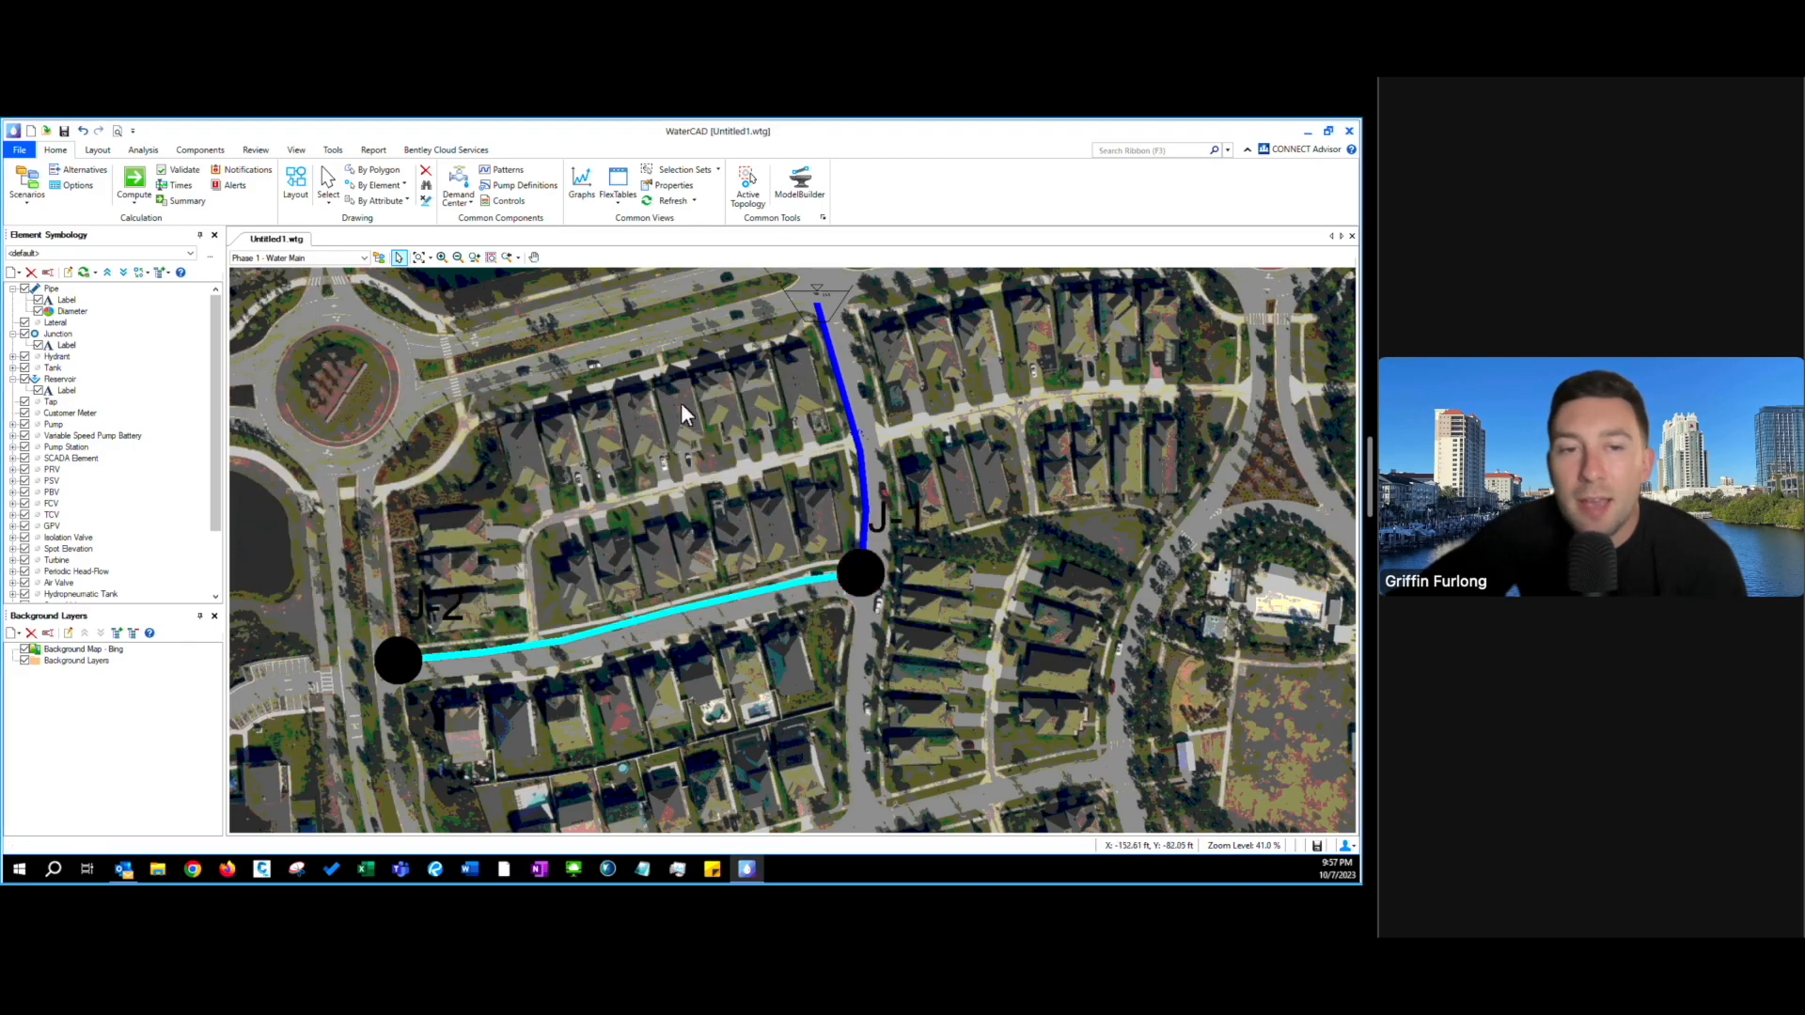
# - Open the pipe FlexTable, shrink its window to fit the rows and place it below the pipes on the map
pyautogui.click(617, 195)
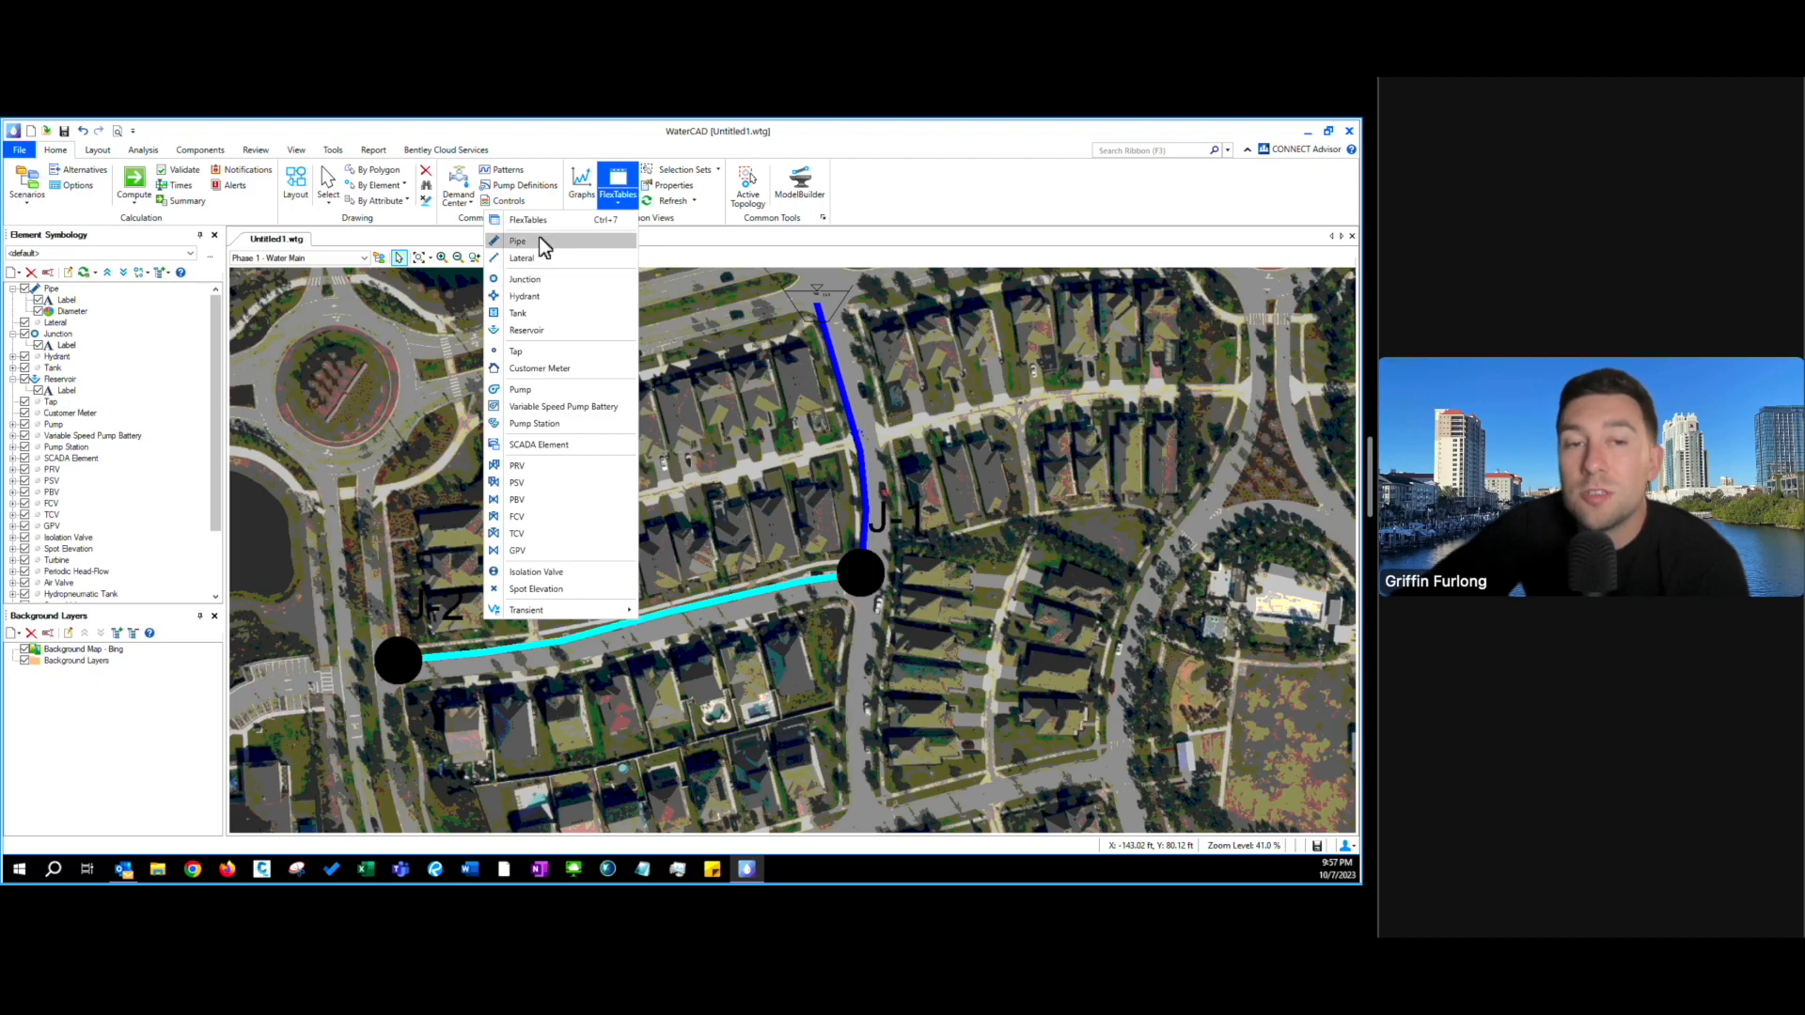
pyautogui.click(544, 246)
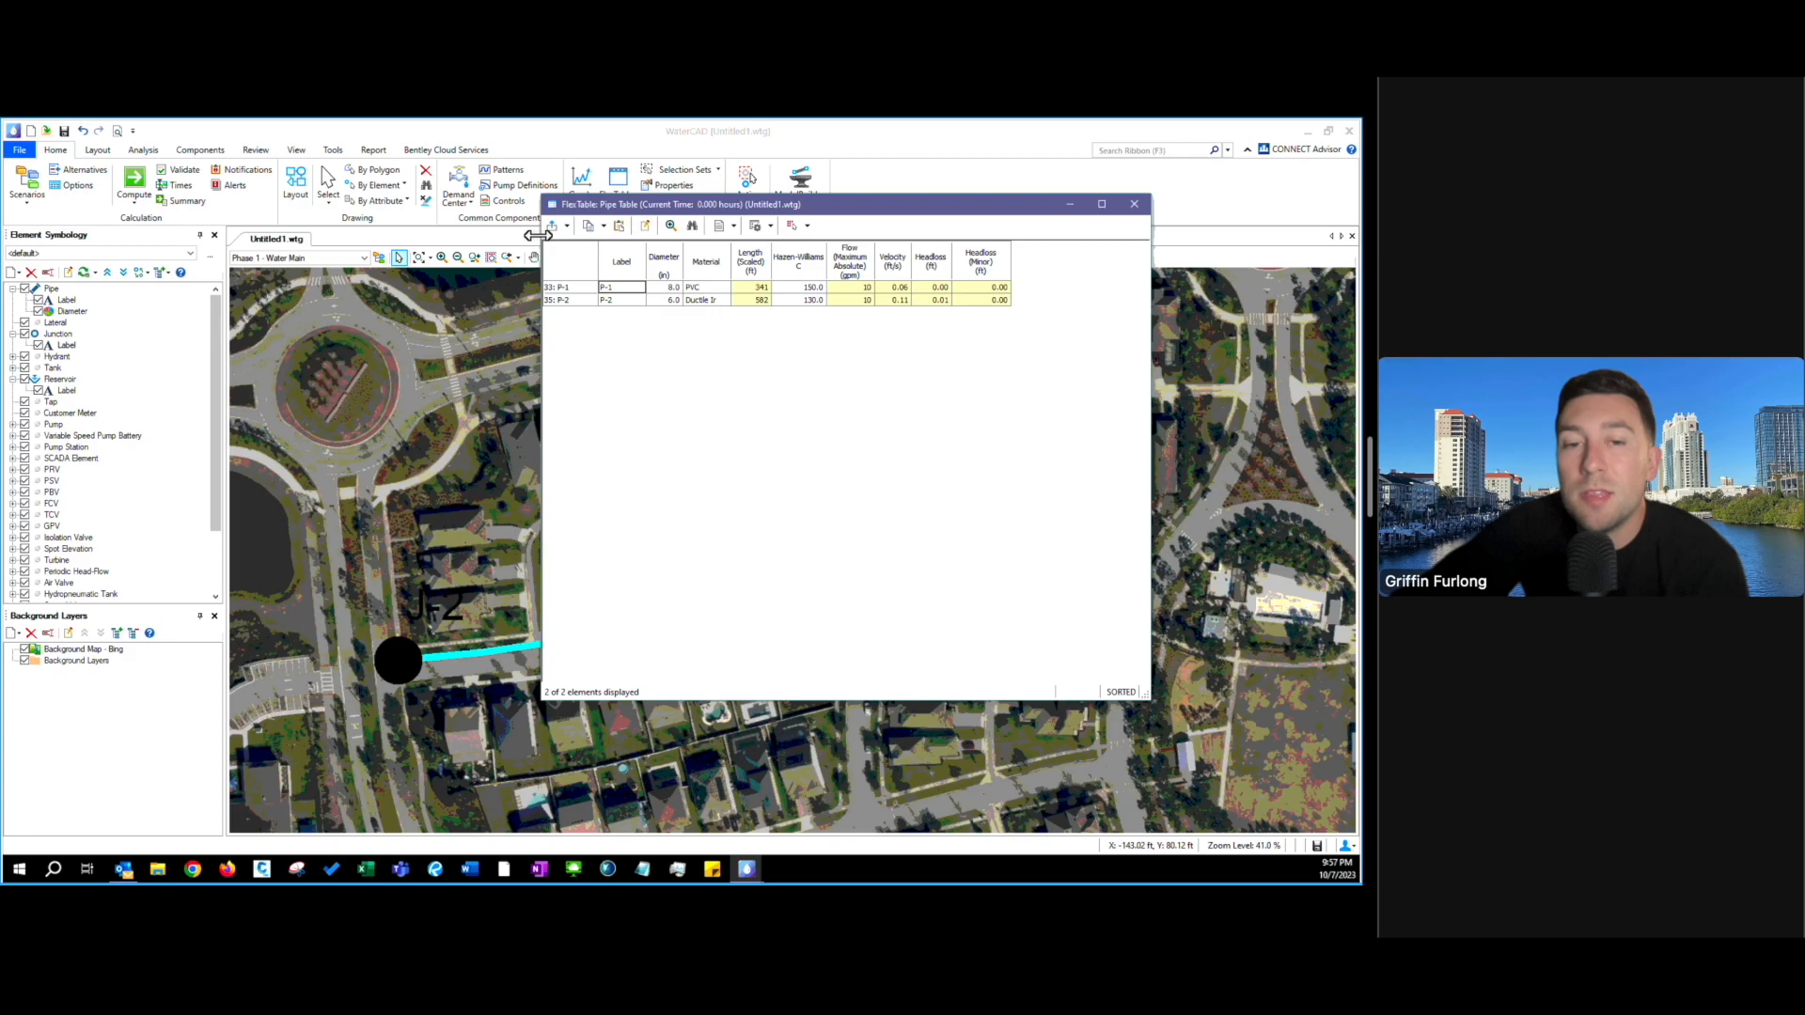
pyautogui.moveTo(1147, 692); pyautogui.dragTo(1066, 339)
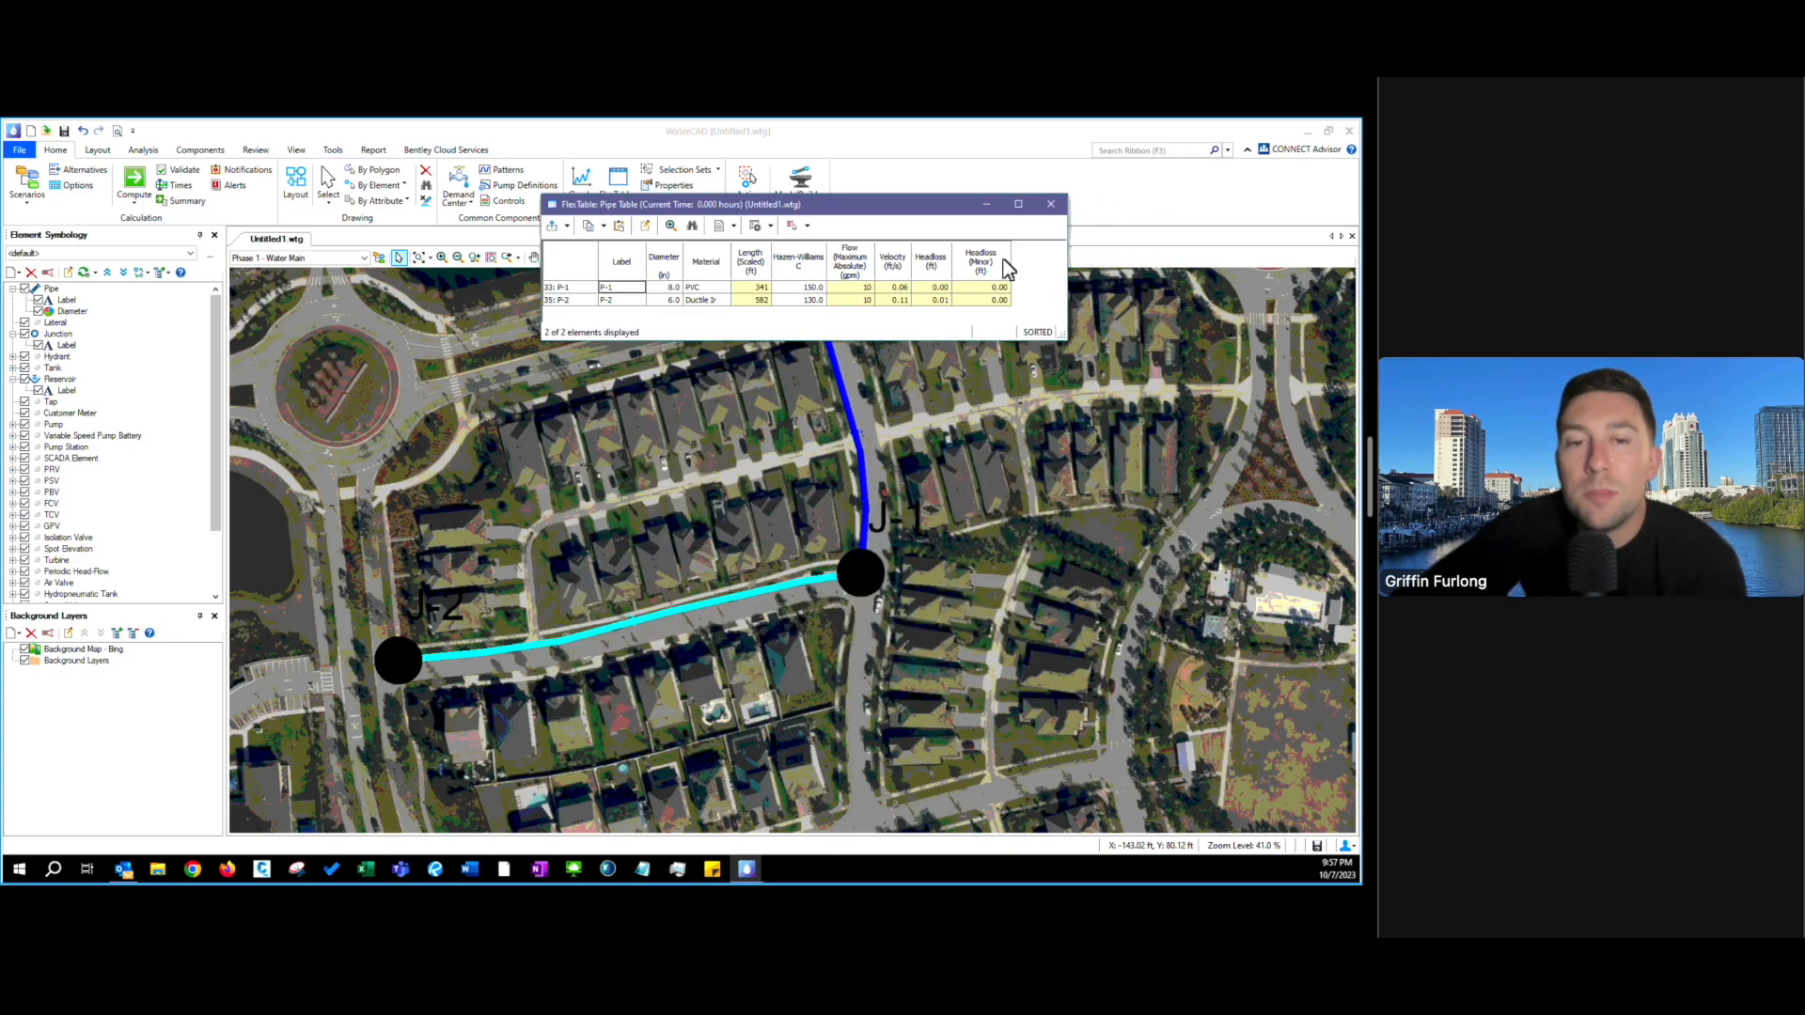
pyautogui.moveTo(954, 206); pyautogui.dragTo(1091, 649)
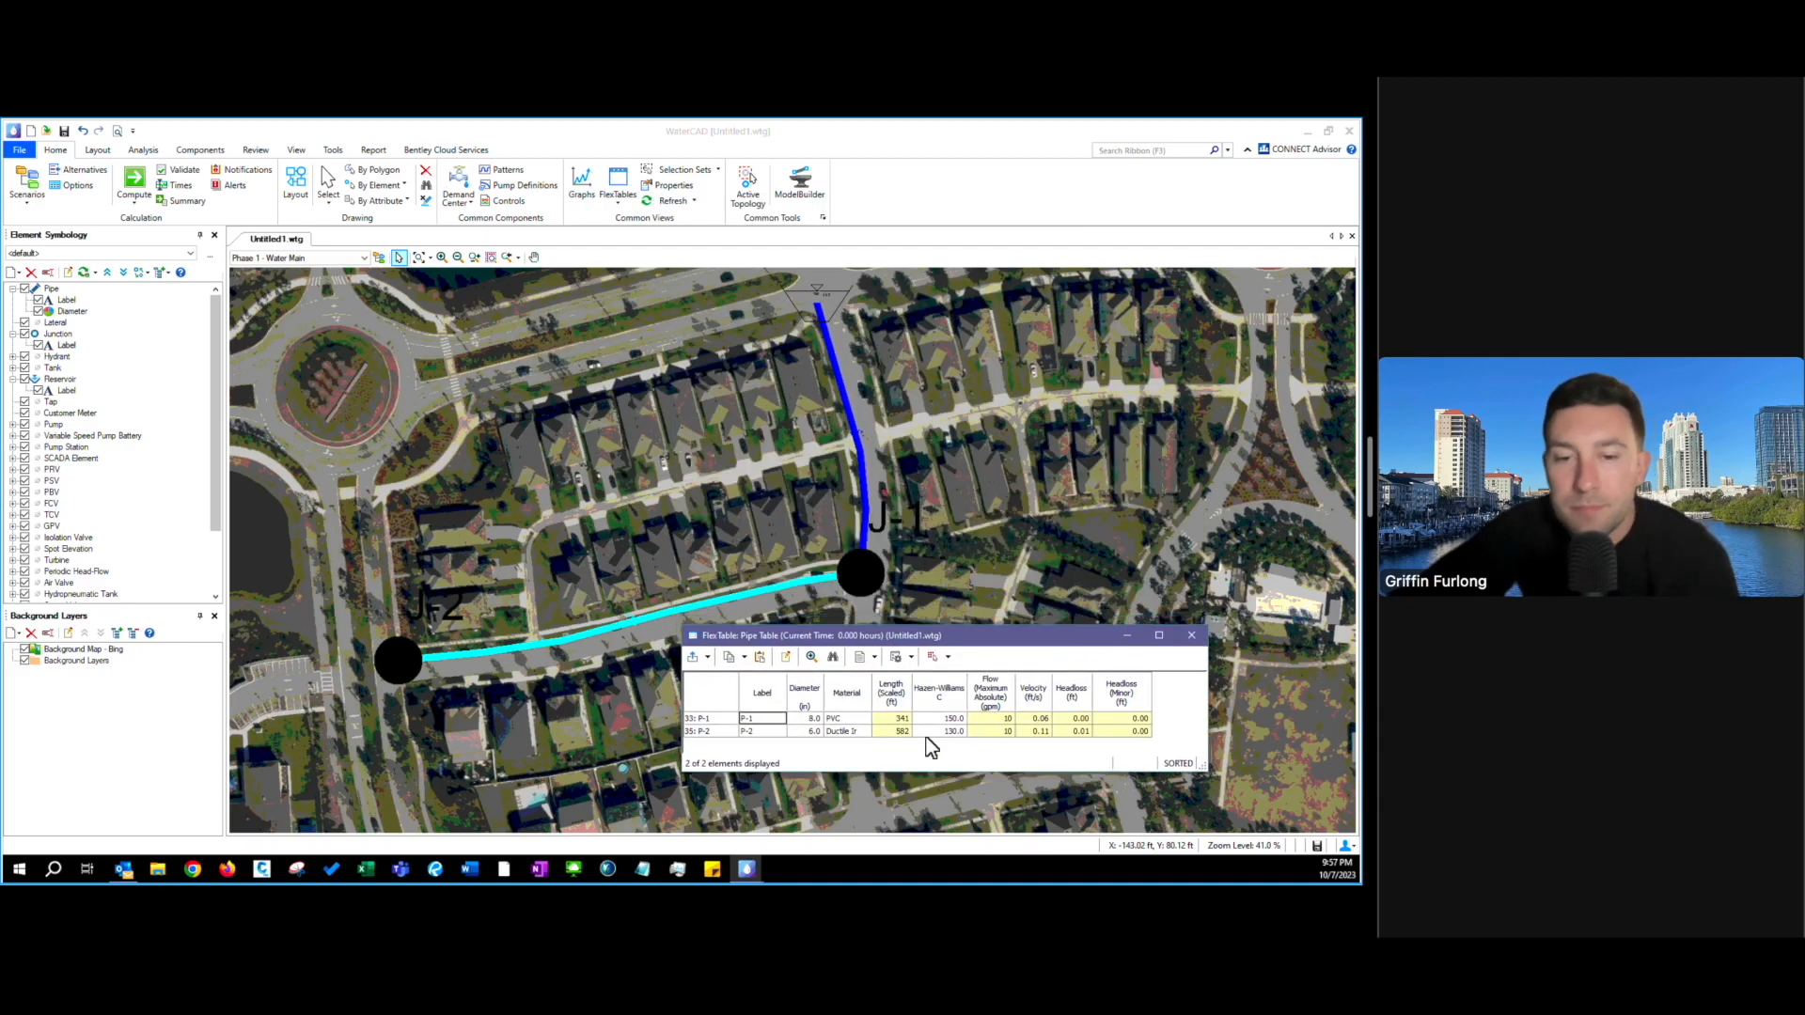
# - Set the material of pipe P-2 to PVC in the pipe table
pyautogui.doubleClick(843, 732)
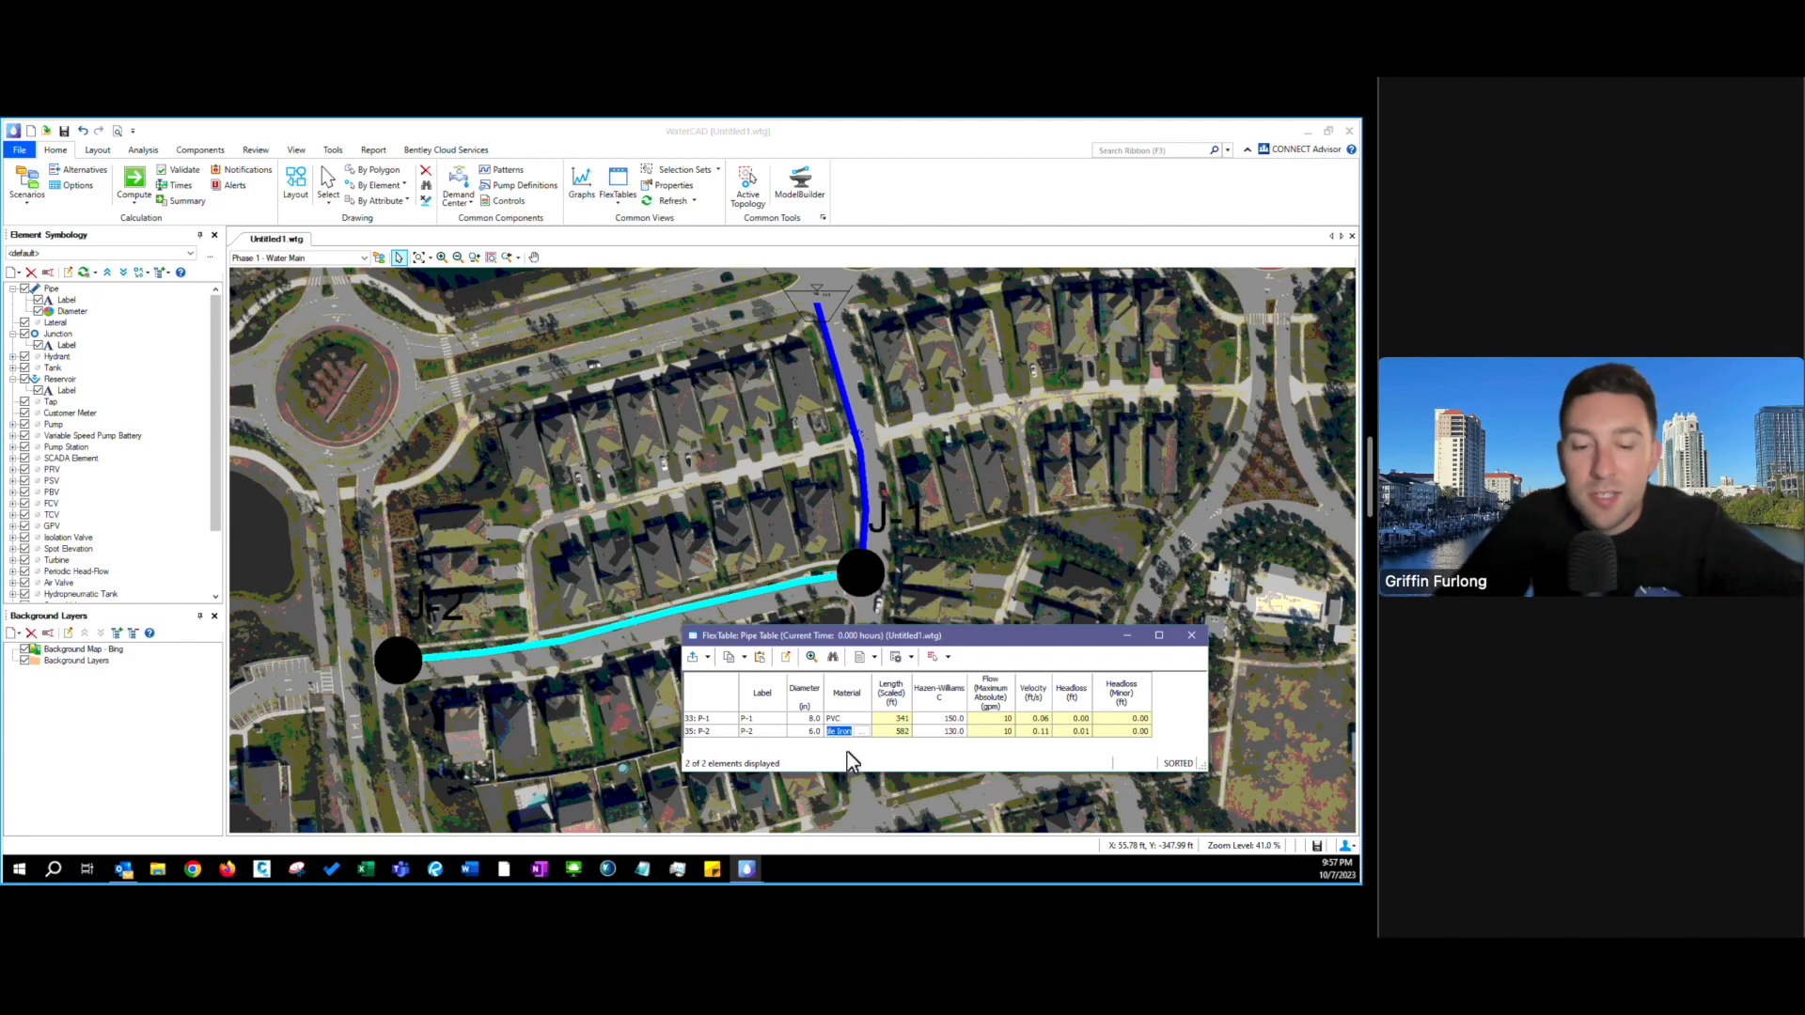
pyautogui.write('PVC')
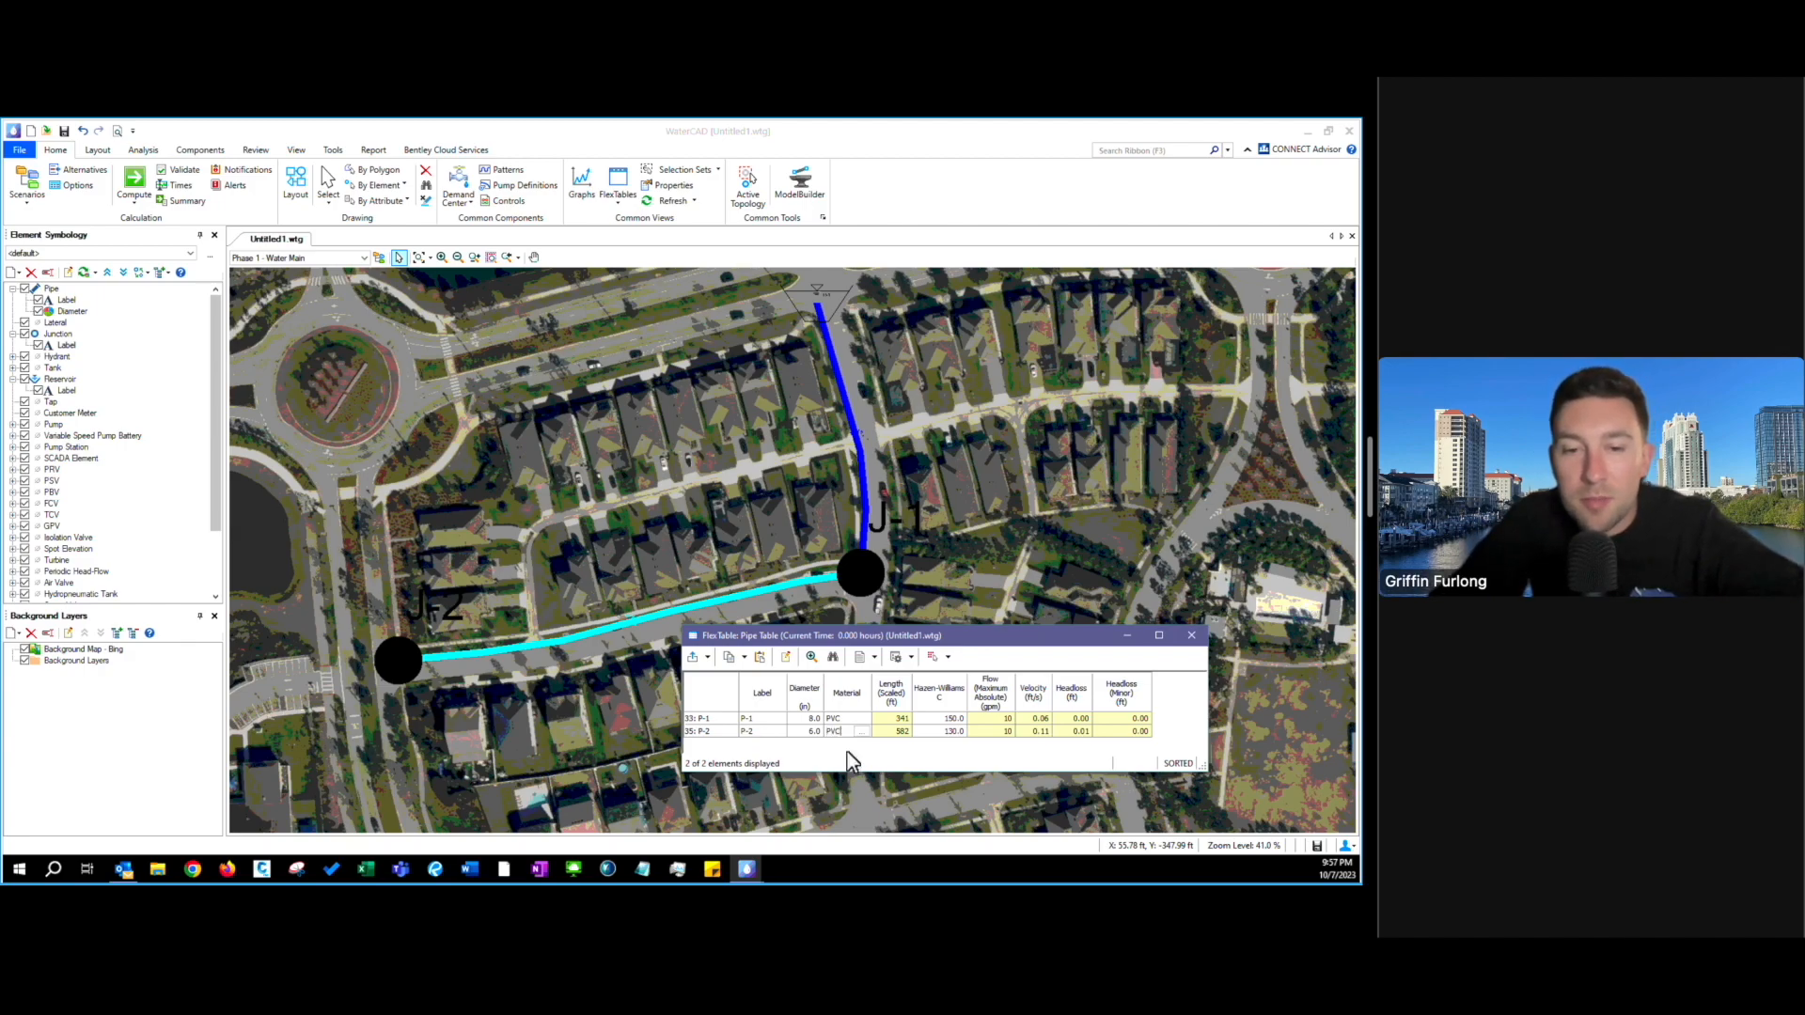
pyautogui.press('Return')
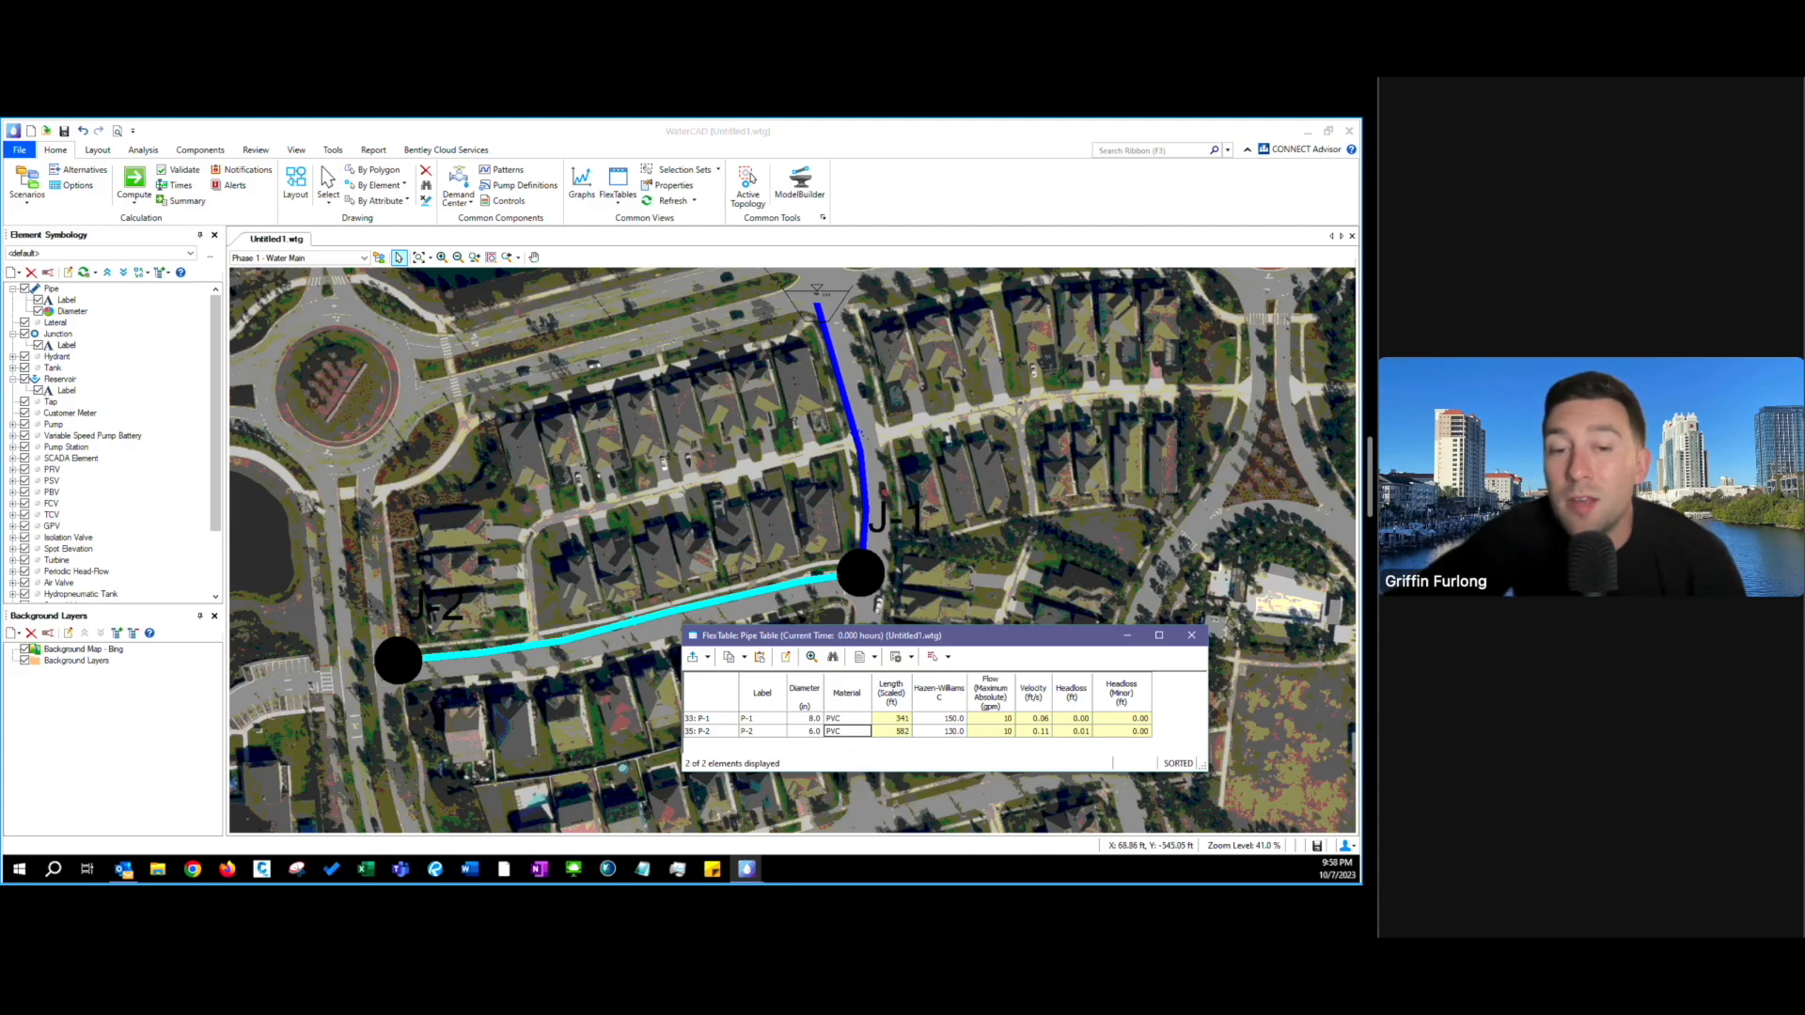
# - Globally edit the material of all pipes in the table to Ductile Iron
pyautogui.rightClick(848, 696)
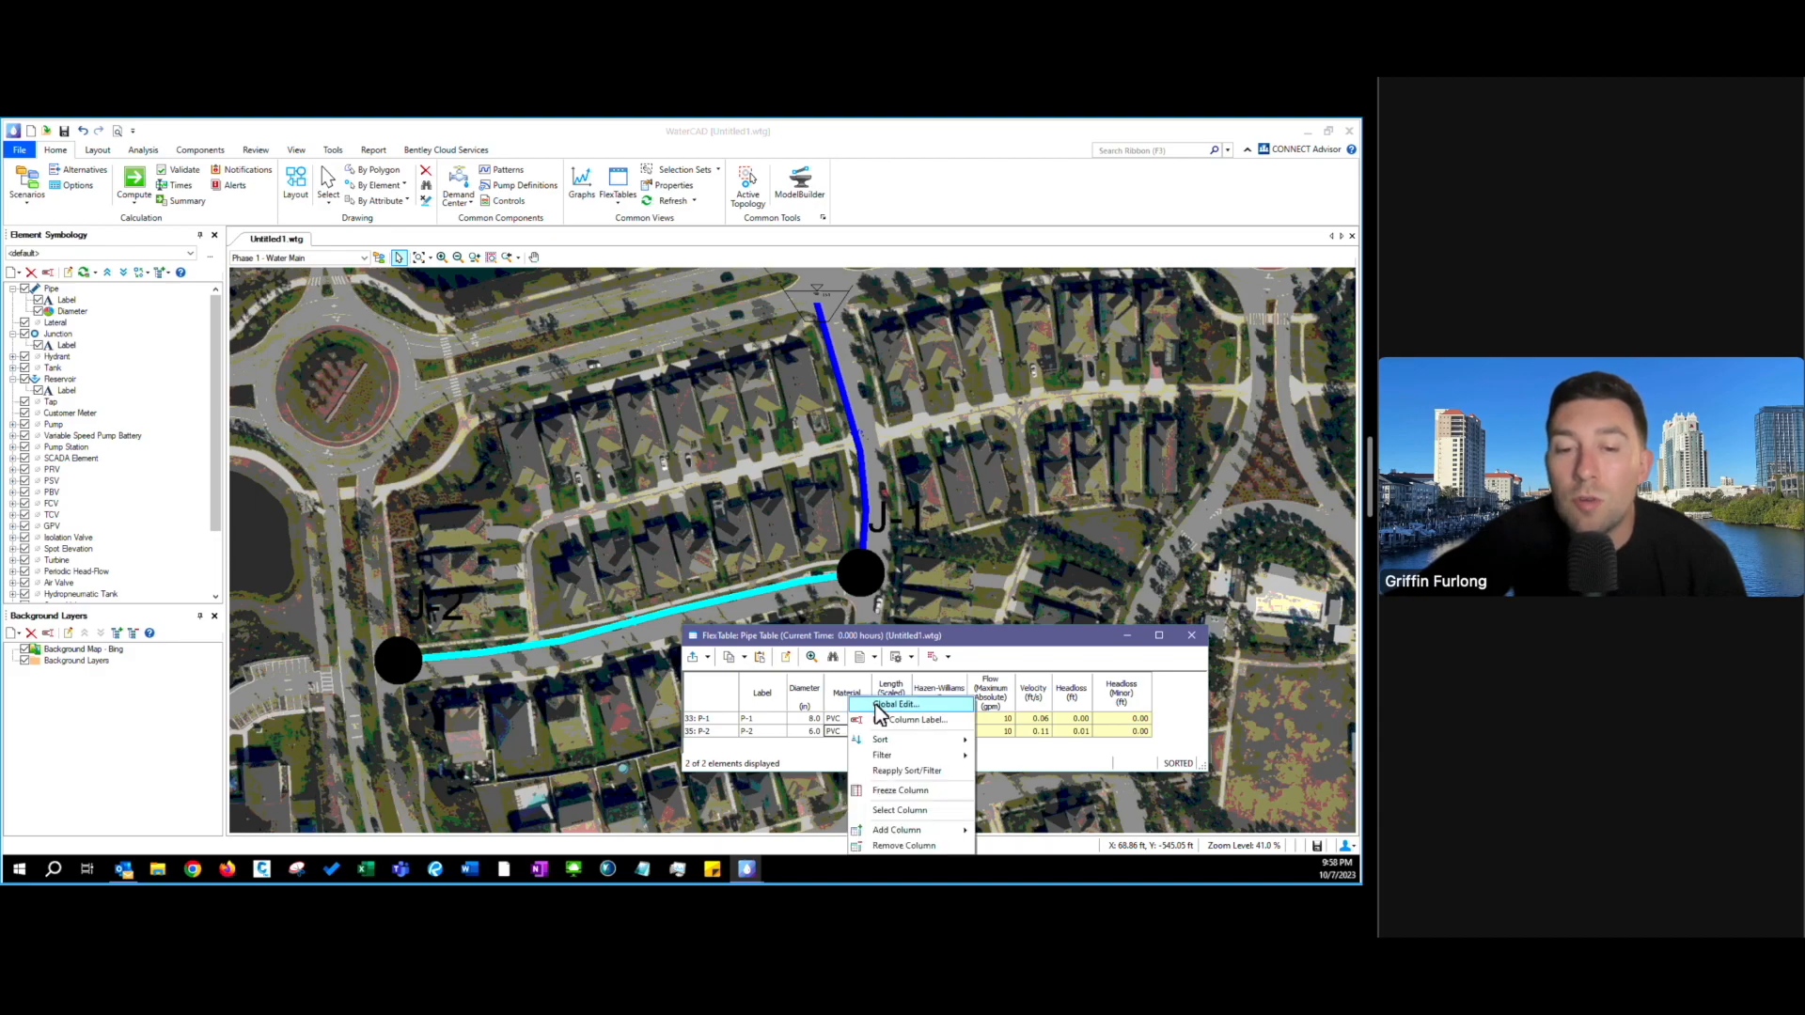
pyautogui.click(922, 710)
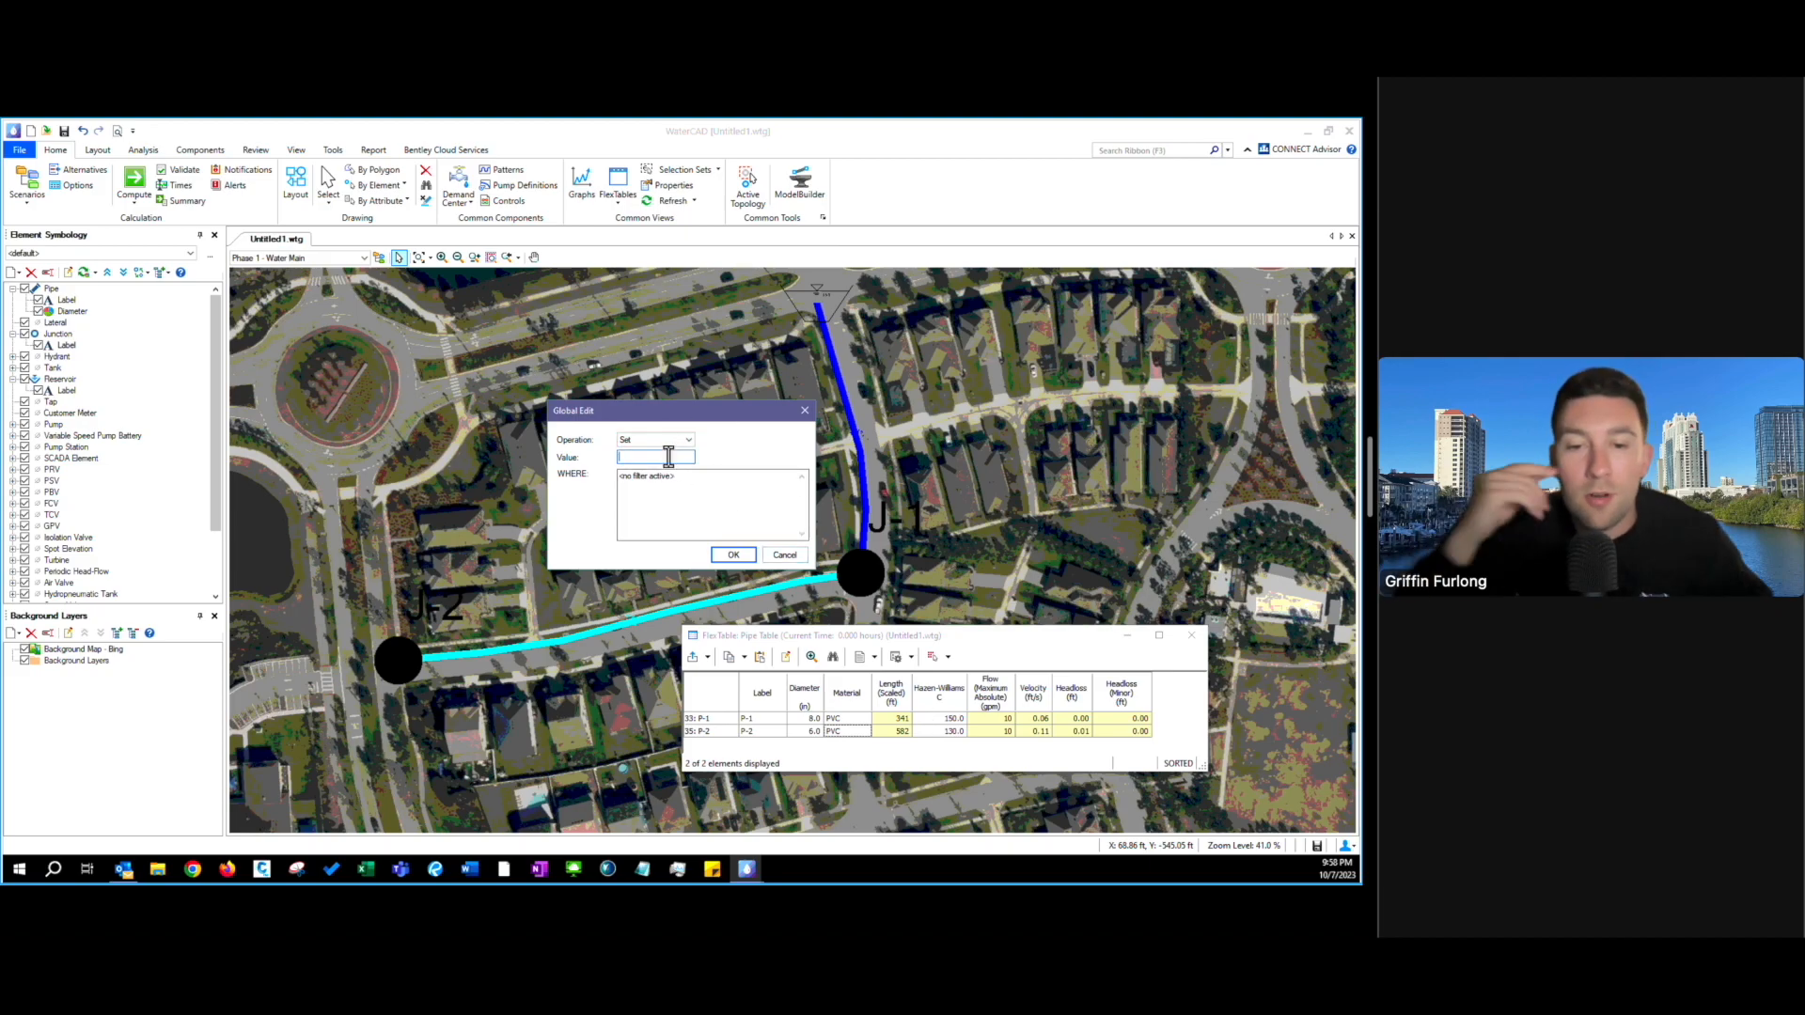
pyautogui.write('Duc')
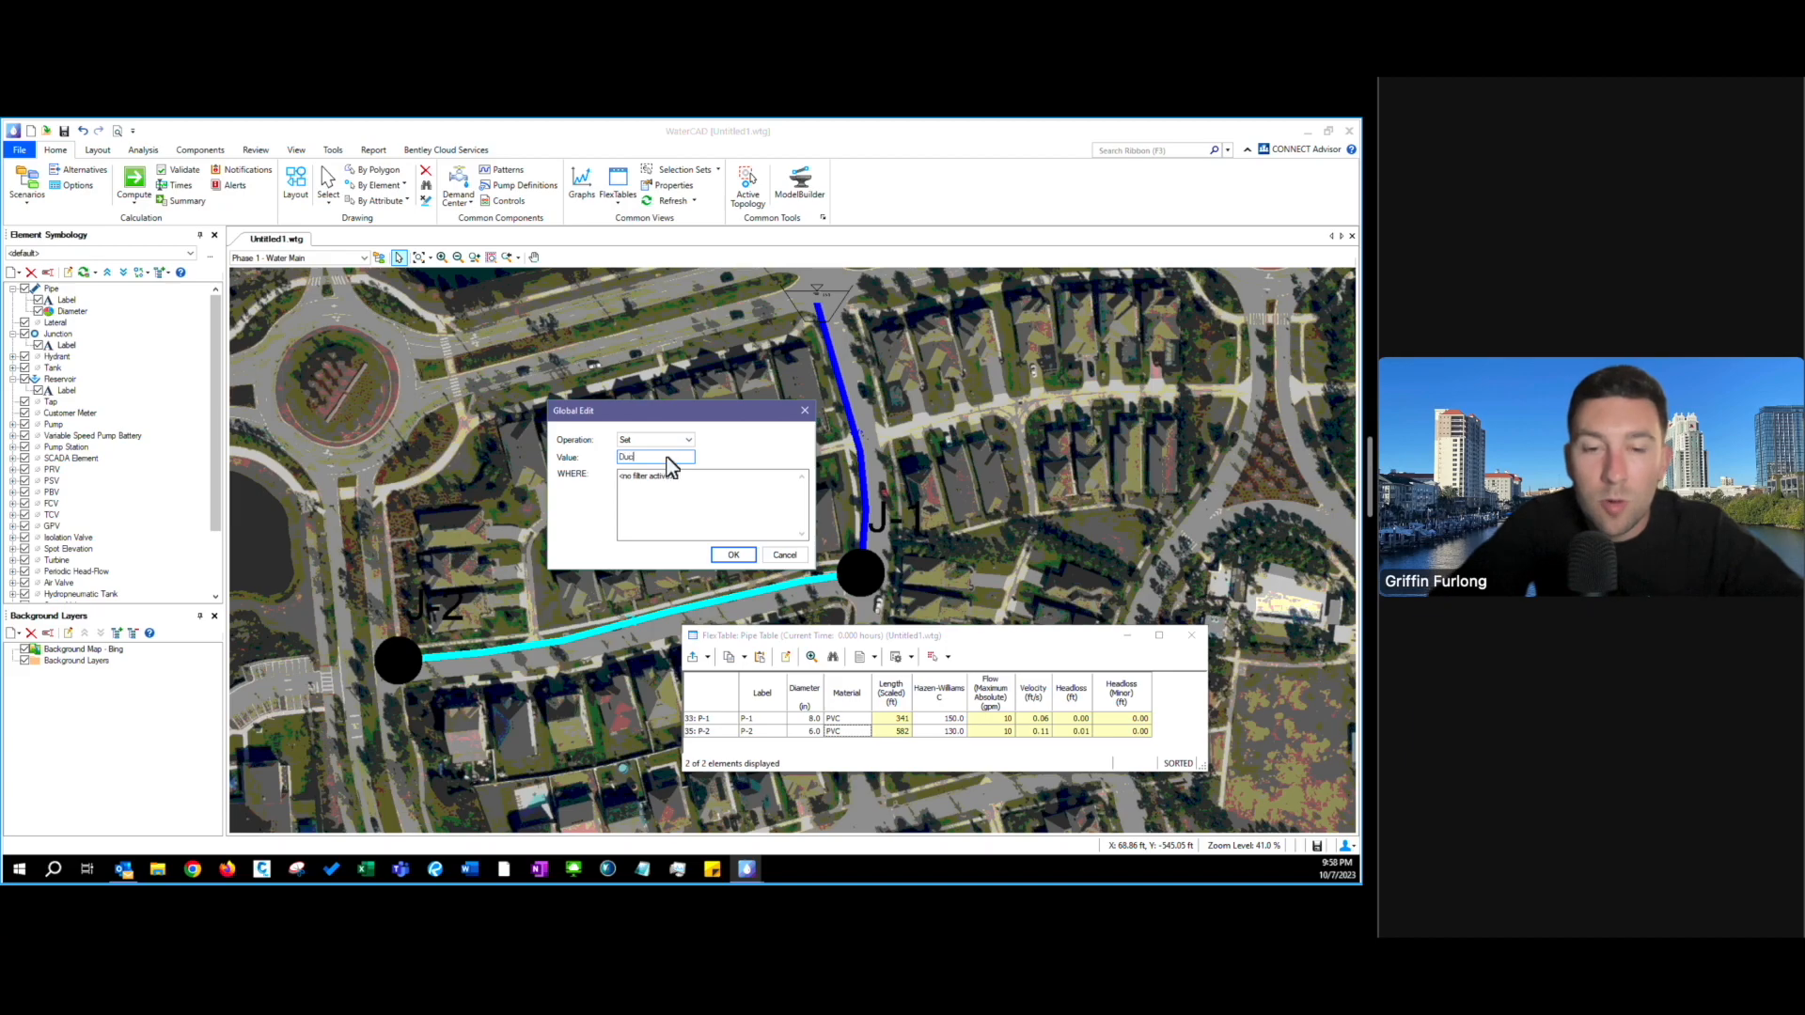
pyautogui.write('tile Iron')
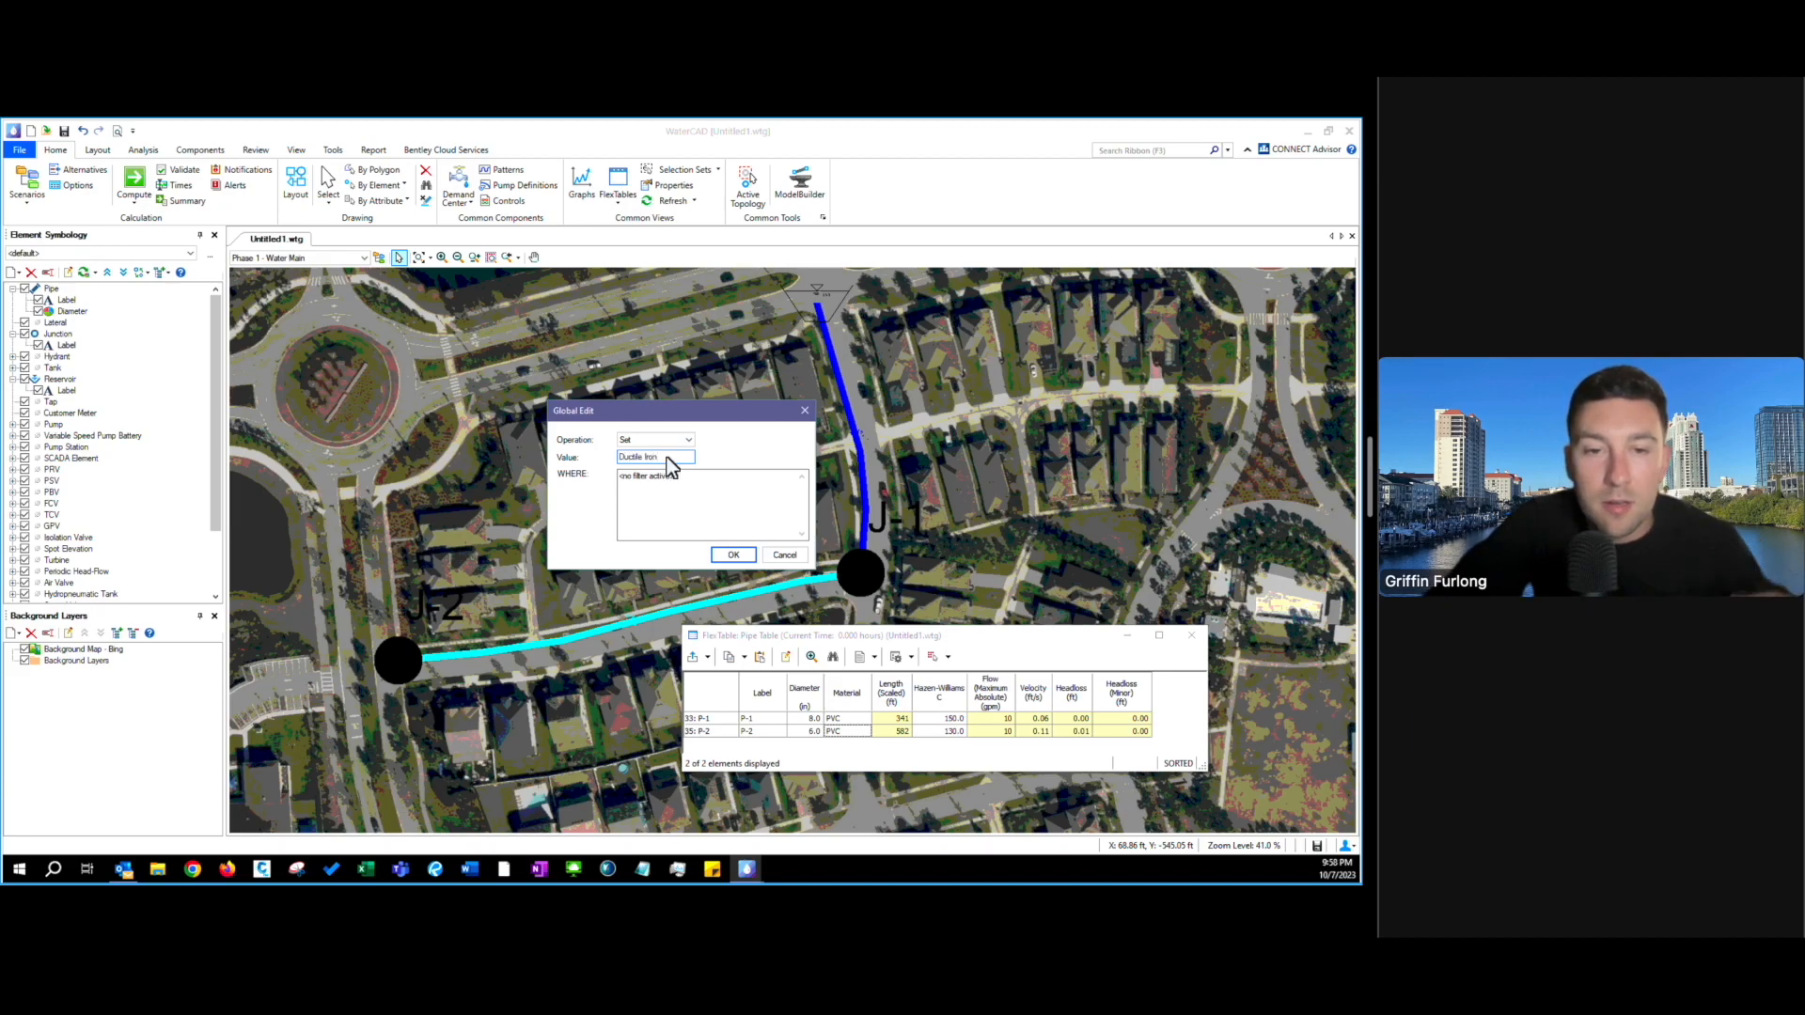
pyautogui.press('Return')
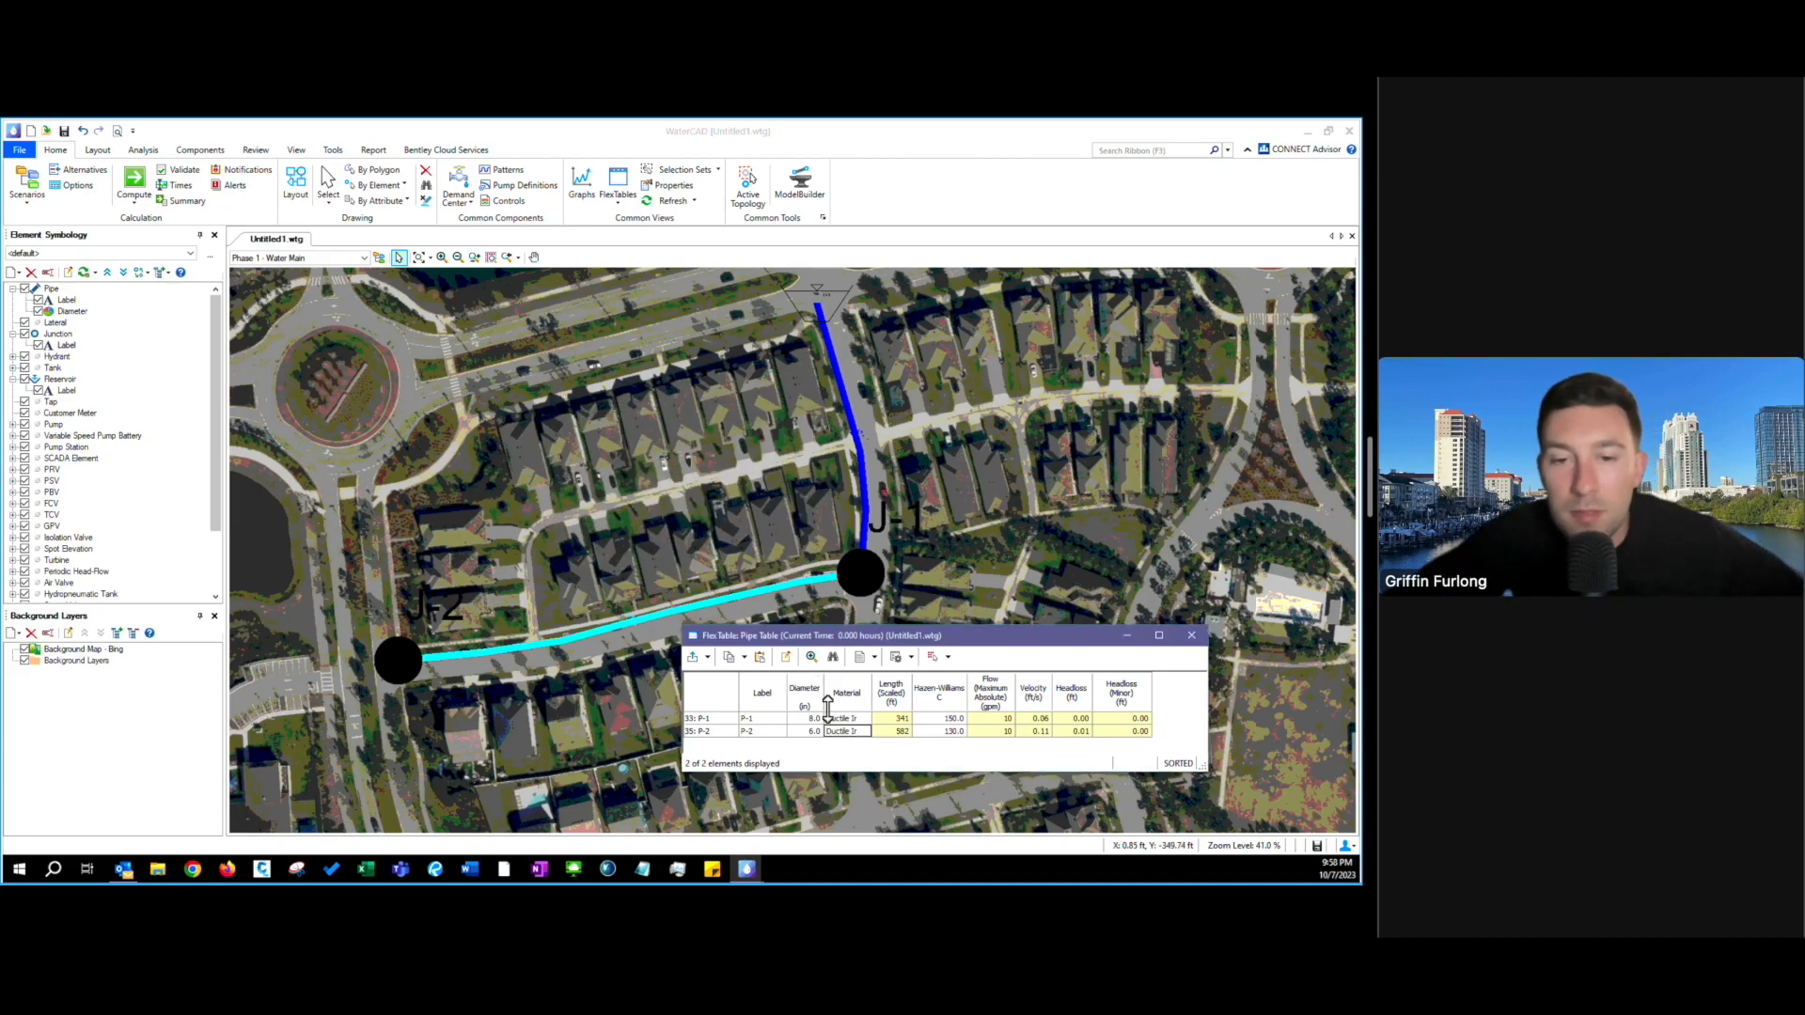
# - Examine the Hazen-Williams C, diameter and scaled length values of pipes P-1 and P-2
pyautogui.click(942, 720)
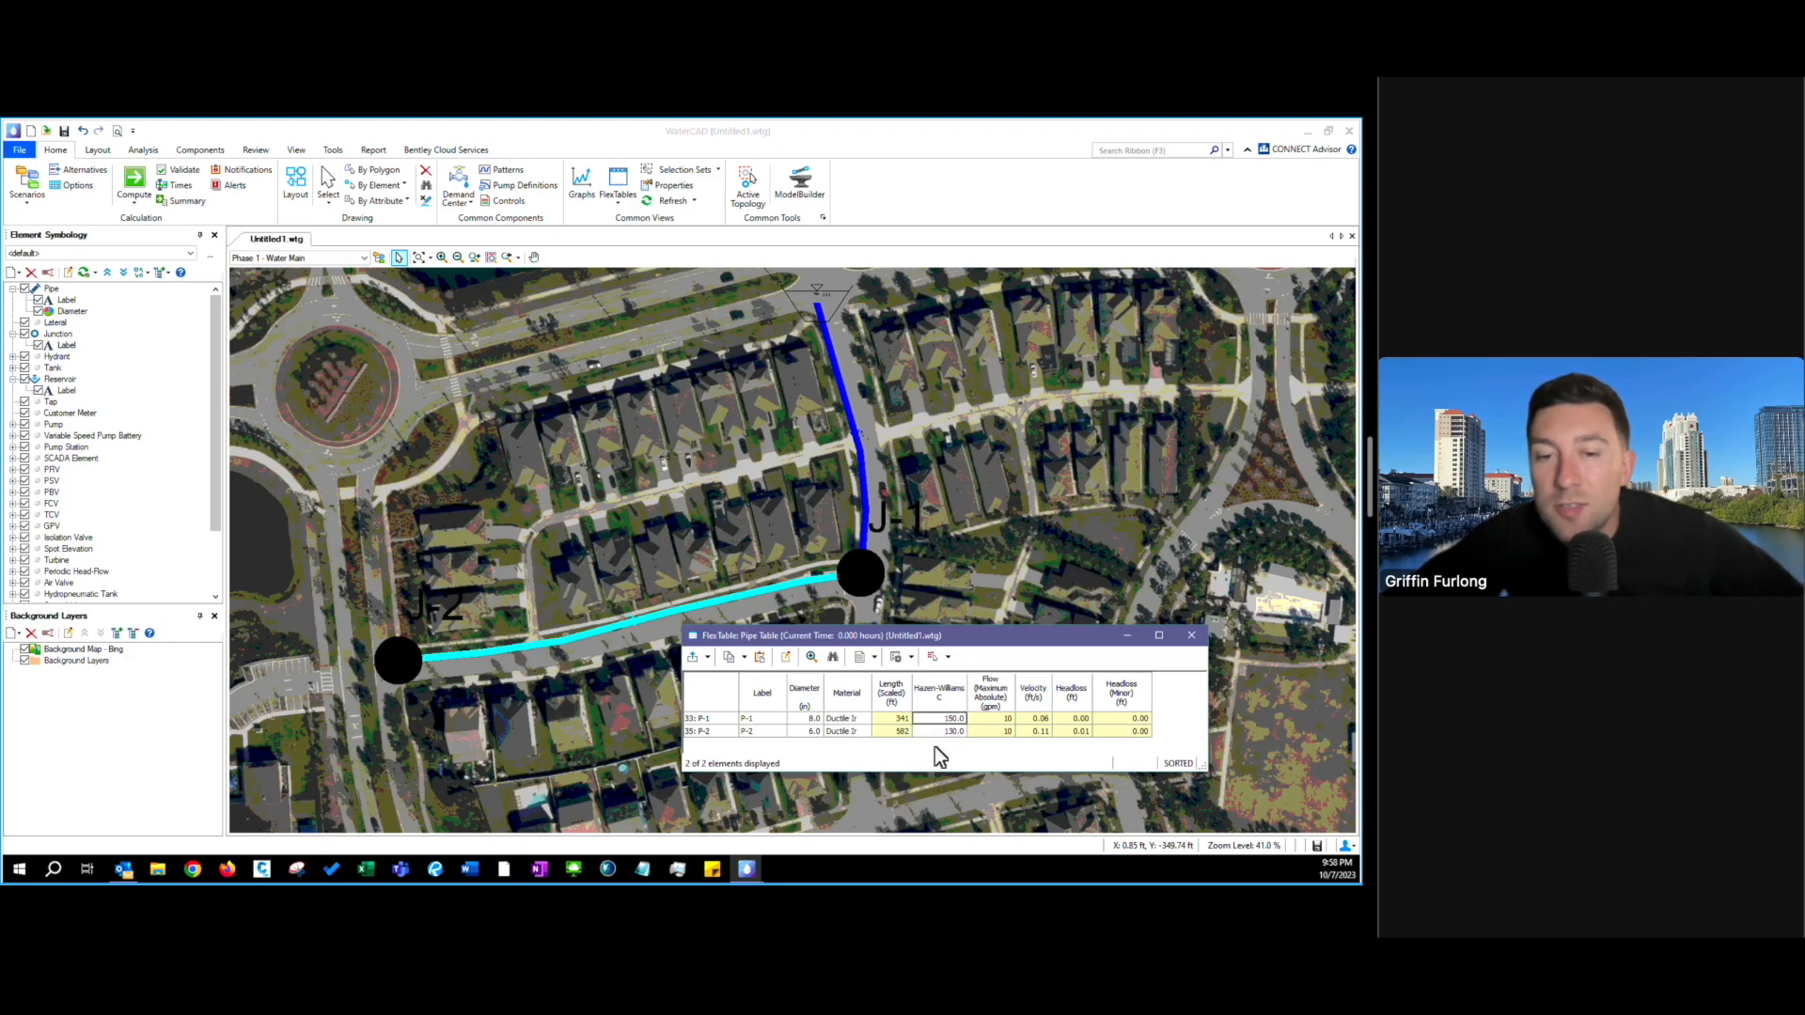
pyautogui.click(795, 720)
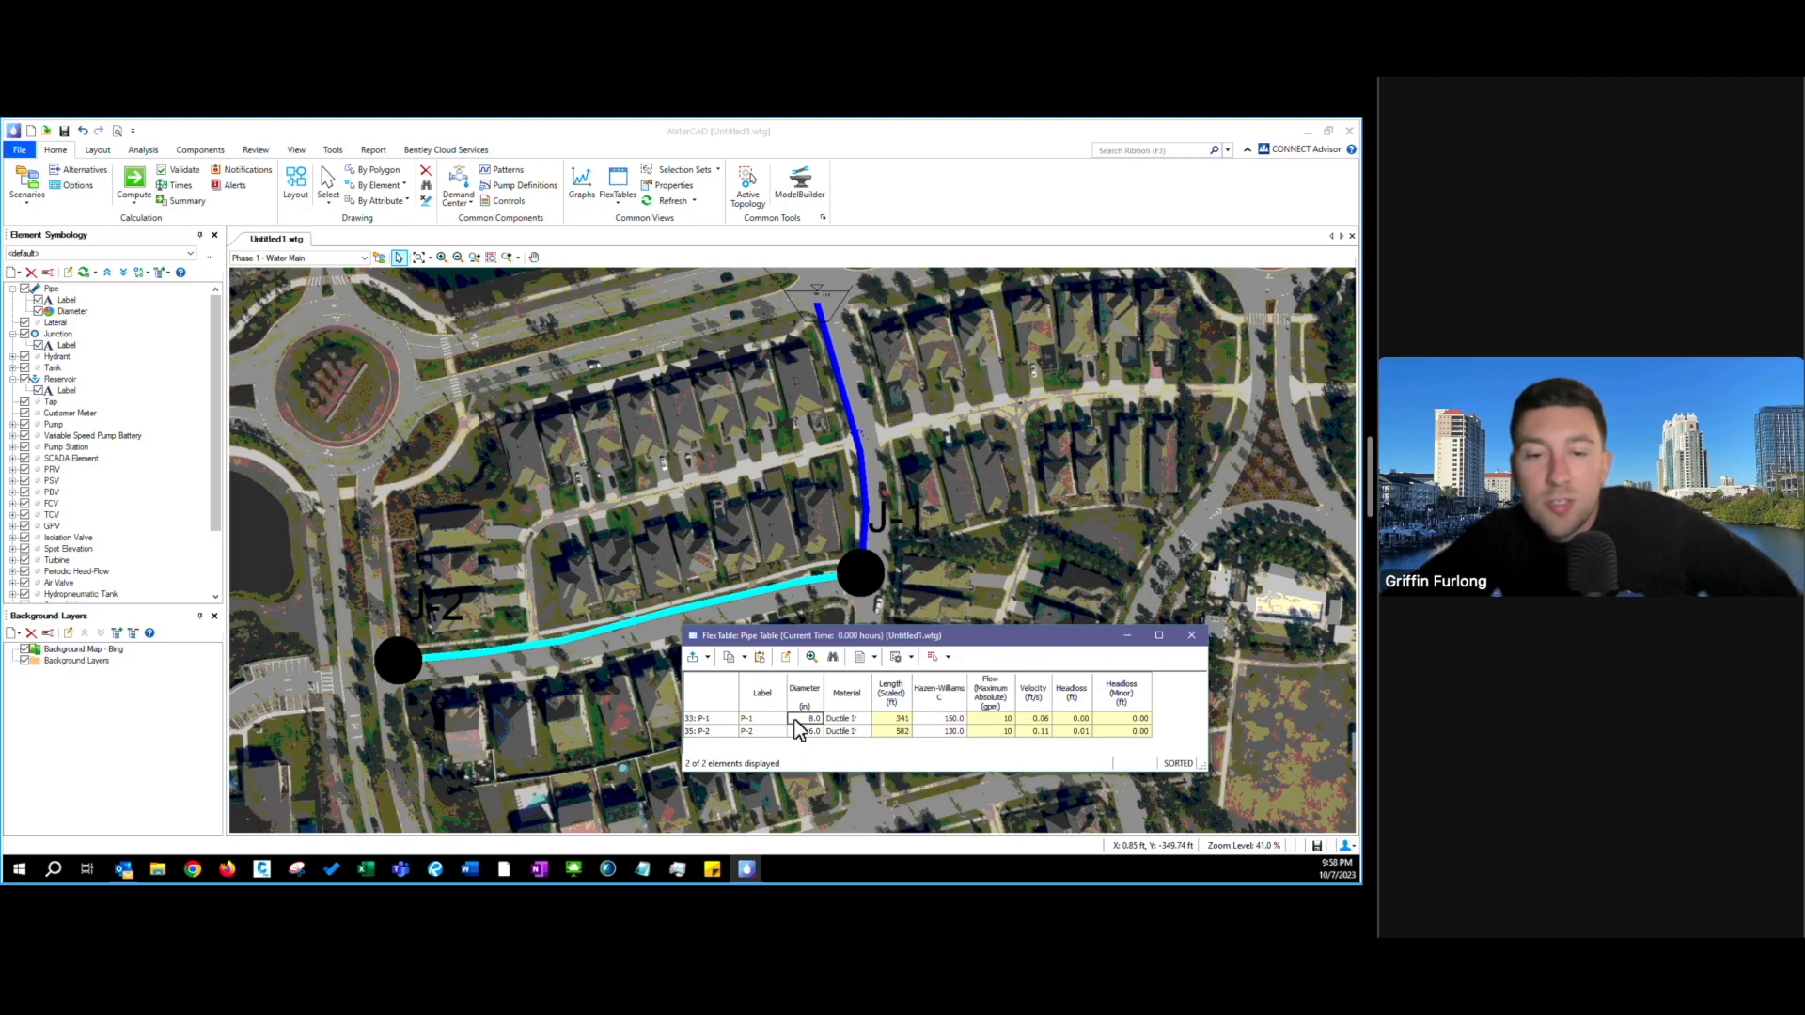
pyautogui.click(795, 720)
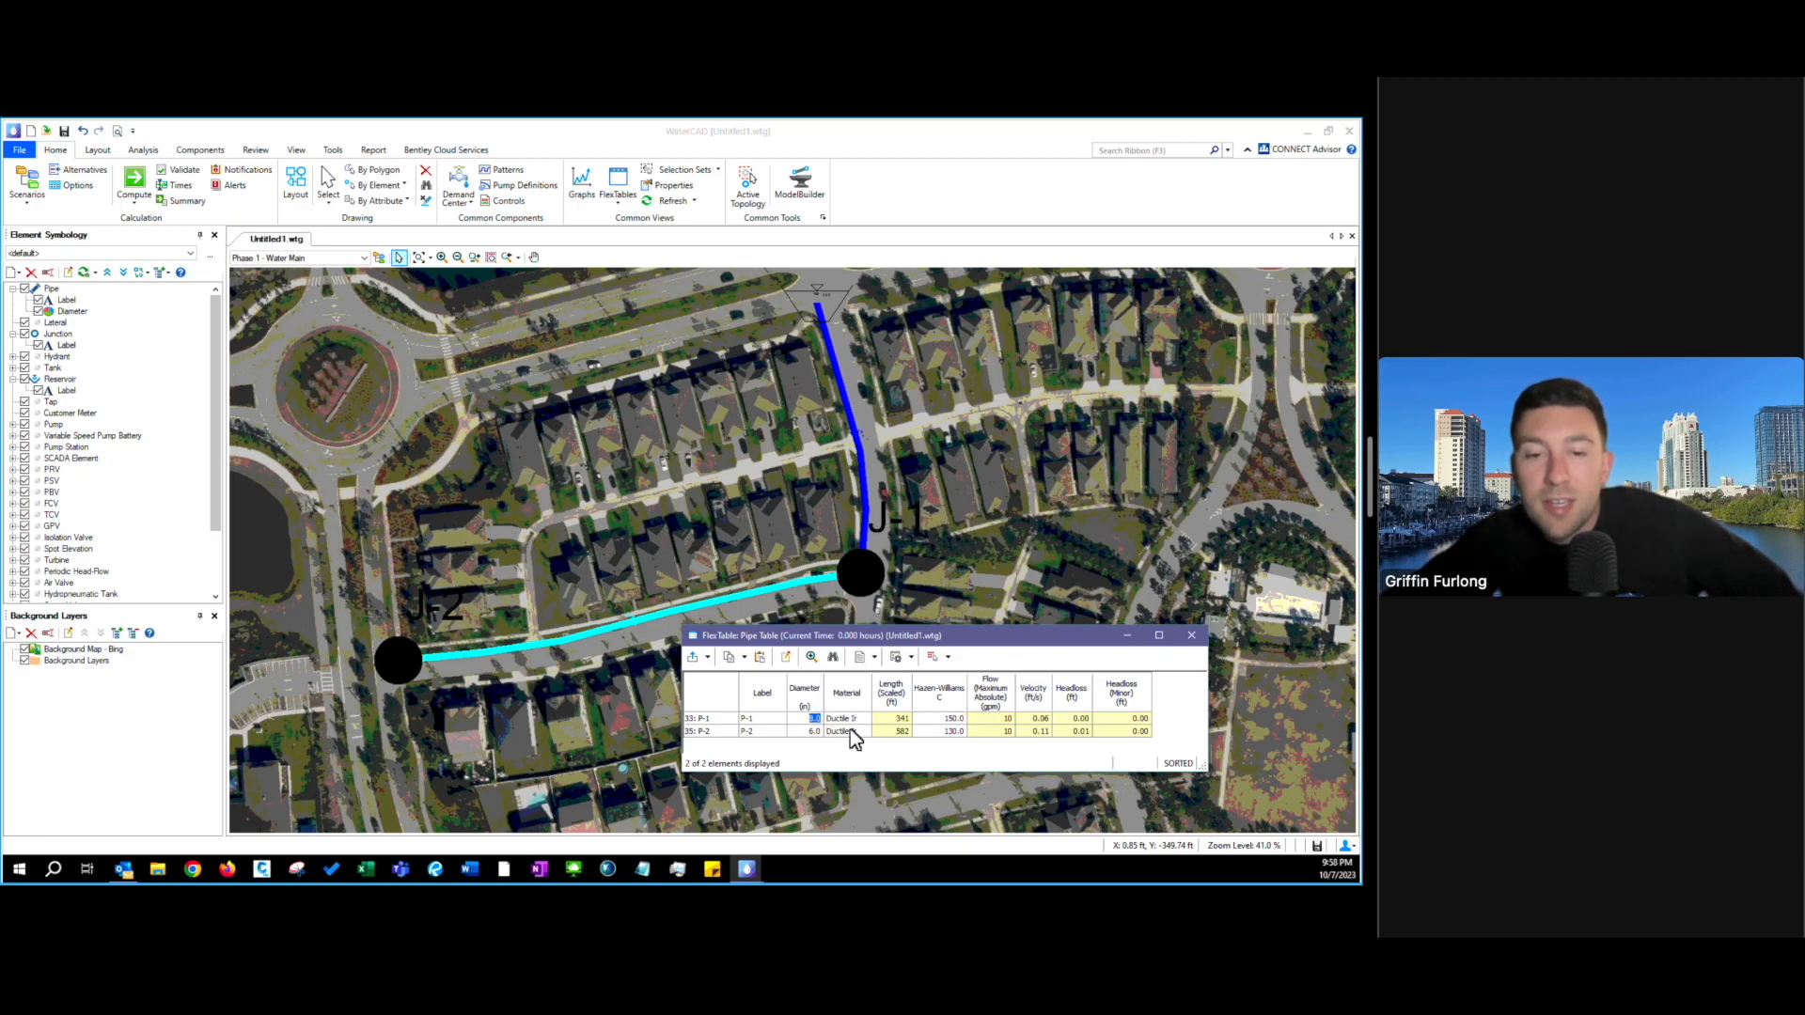
pyautogui.click(892, 722)
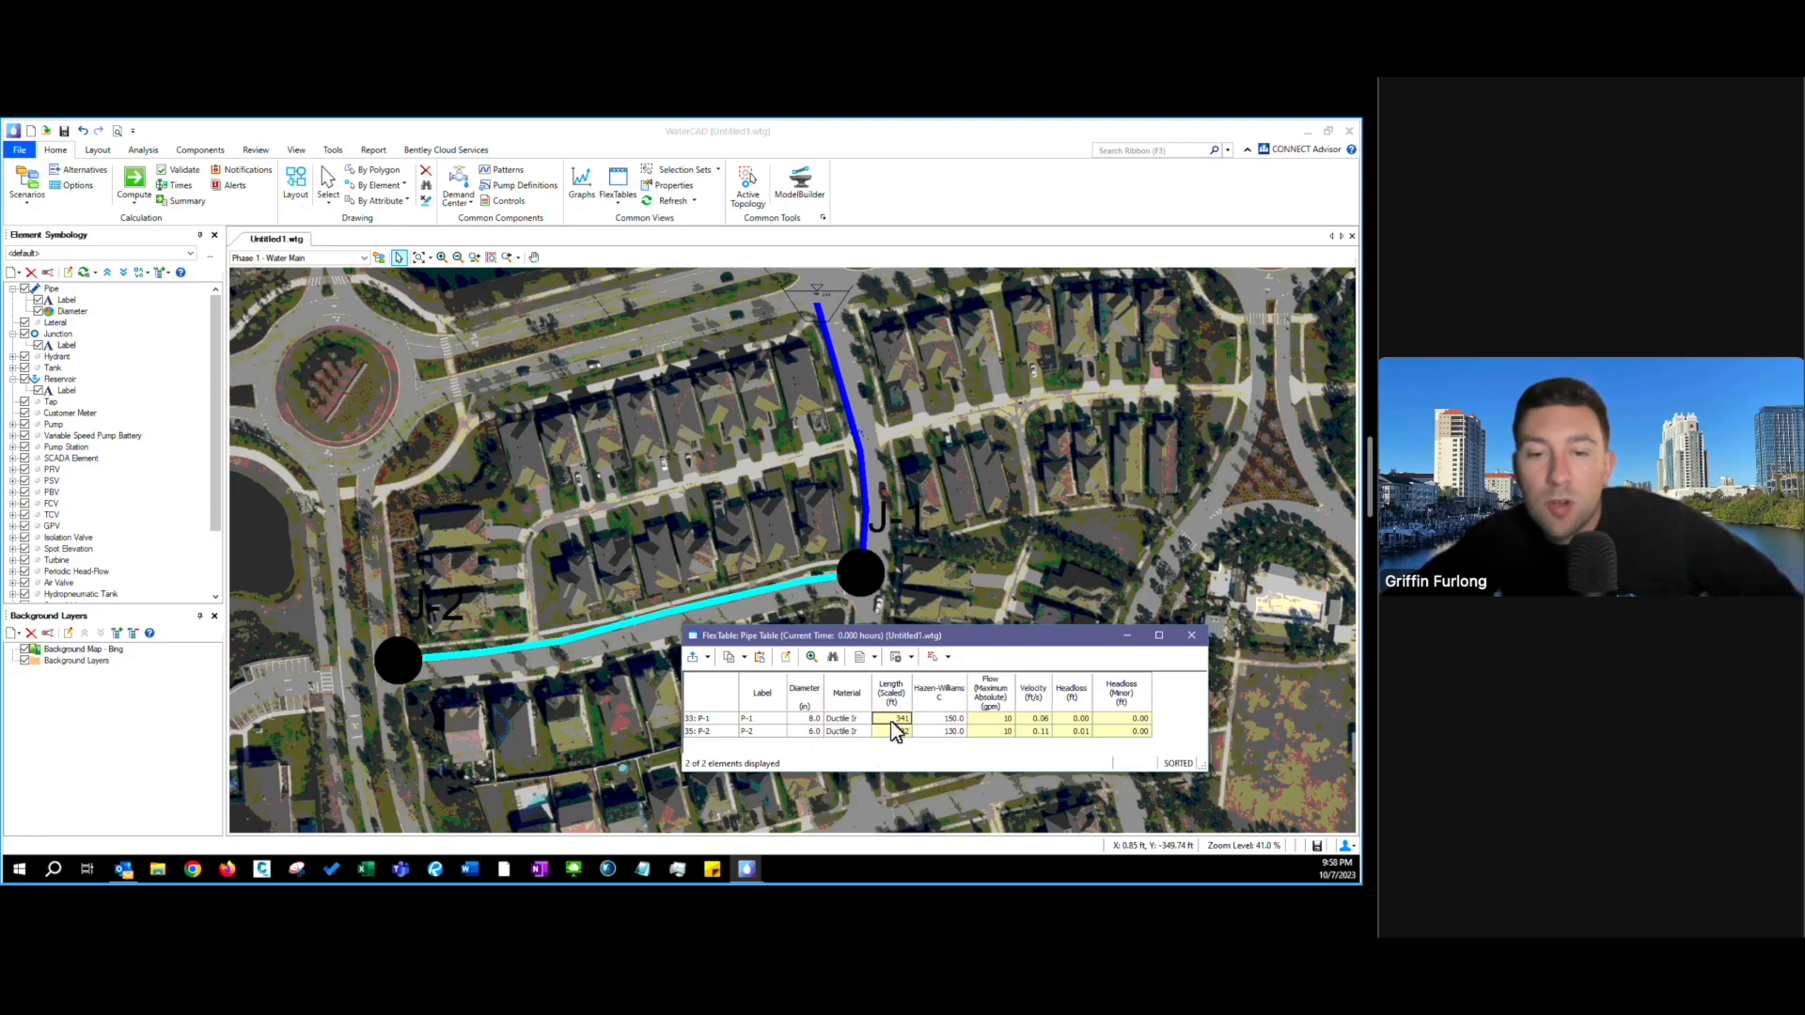
pyautogui.click(891, 733)
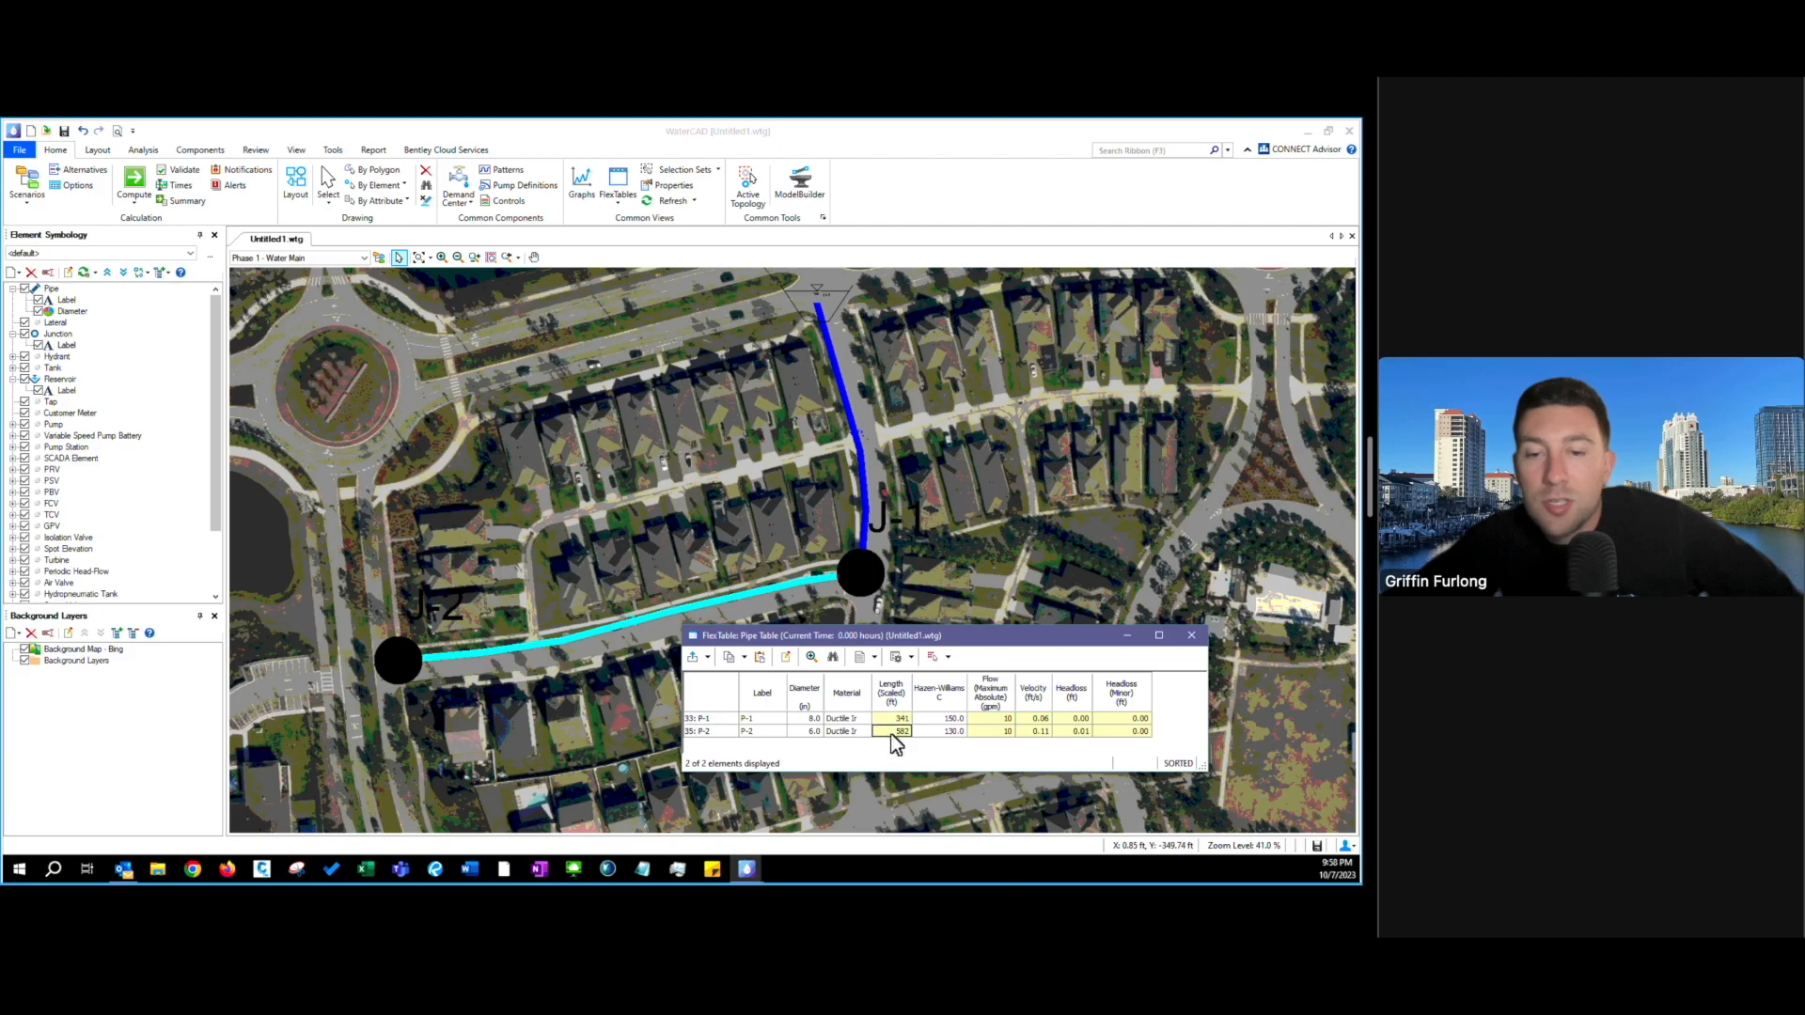
# - Set the base demand of junction J-2 to 50 gpm and close its demand and property windows
pyautogui.click(999, 718)
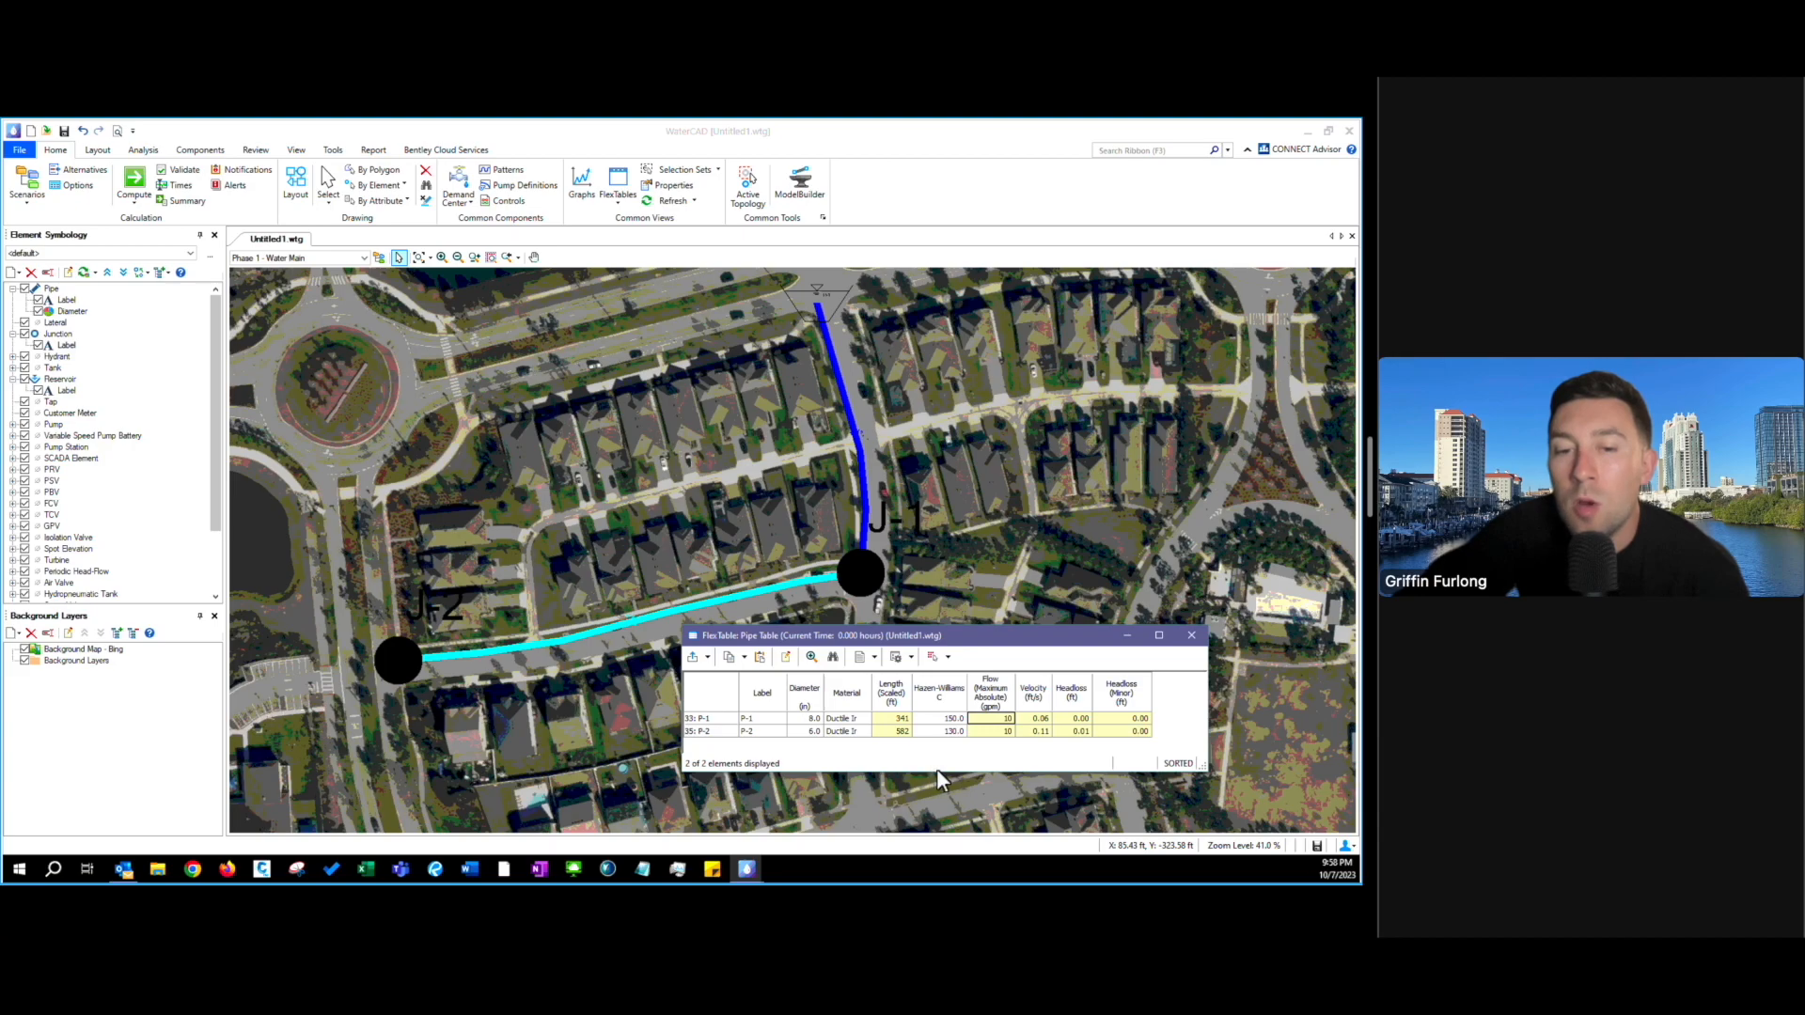
pyautogui.click(889, 731)
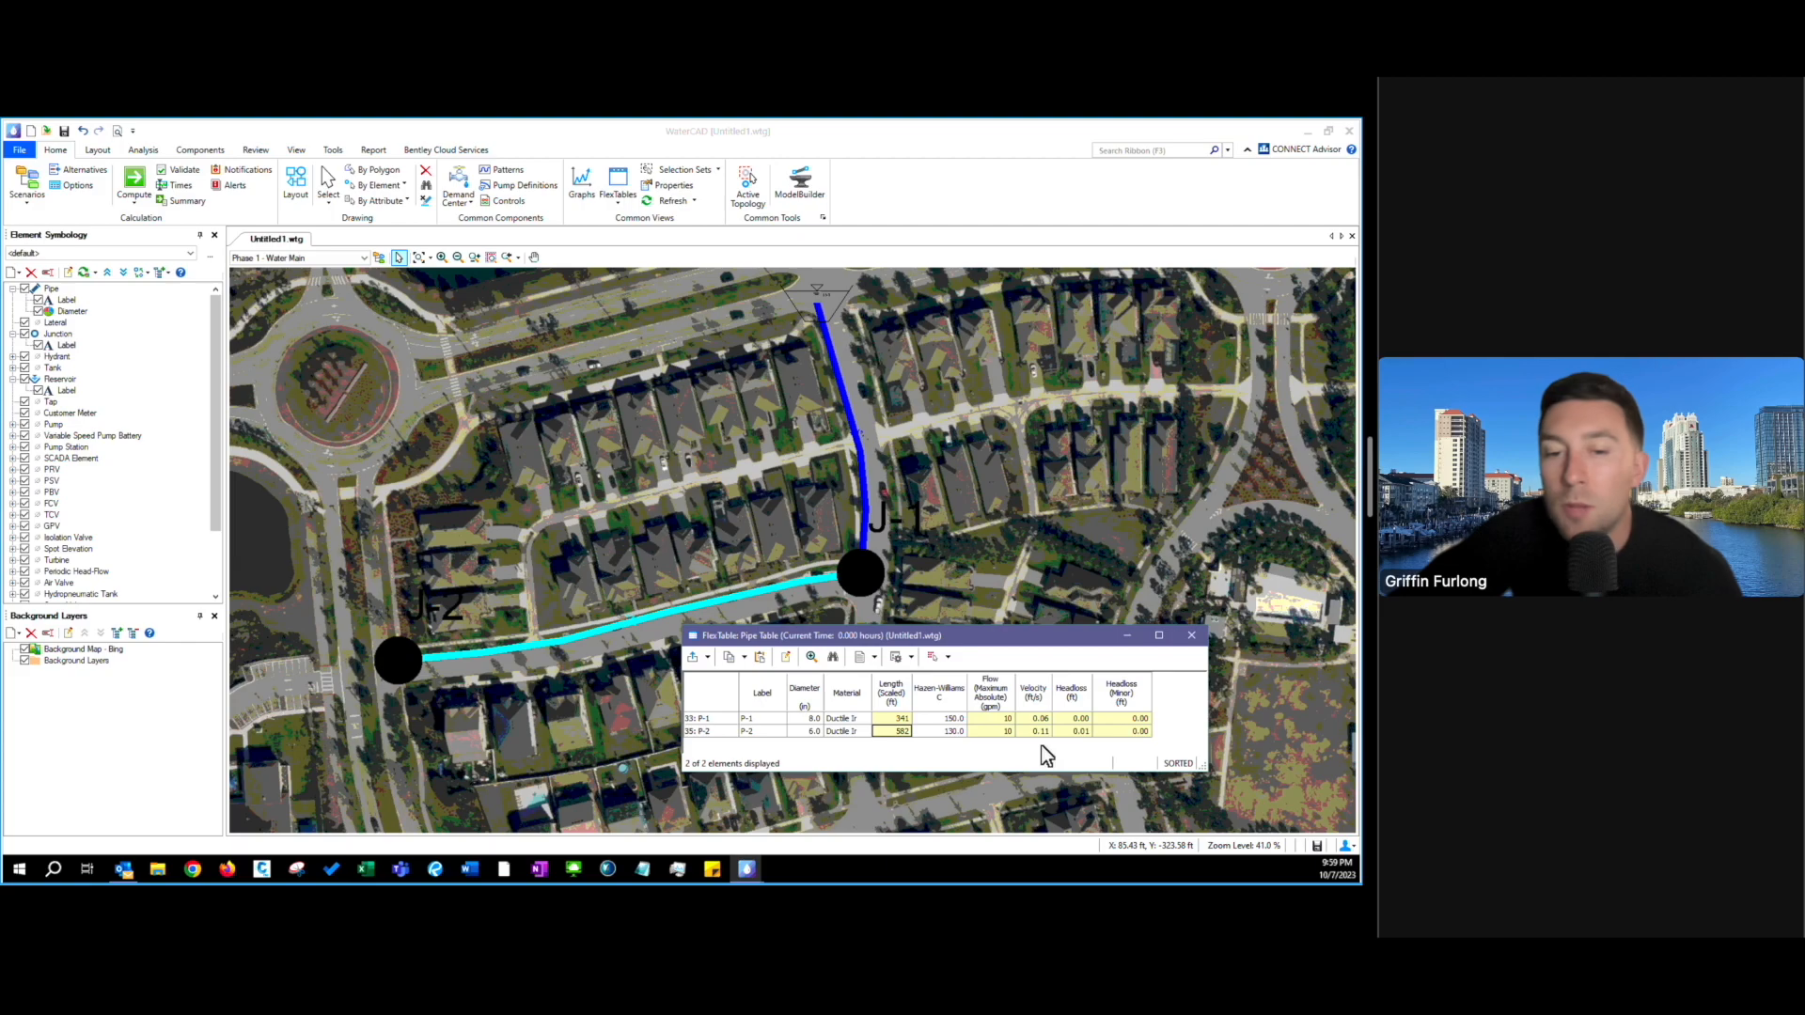
pyautogui.doubleClick(403, 666)
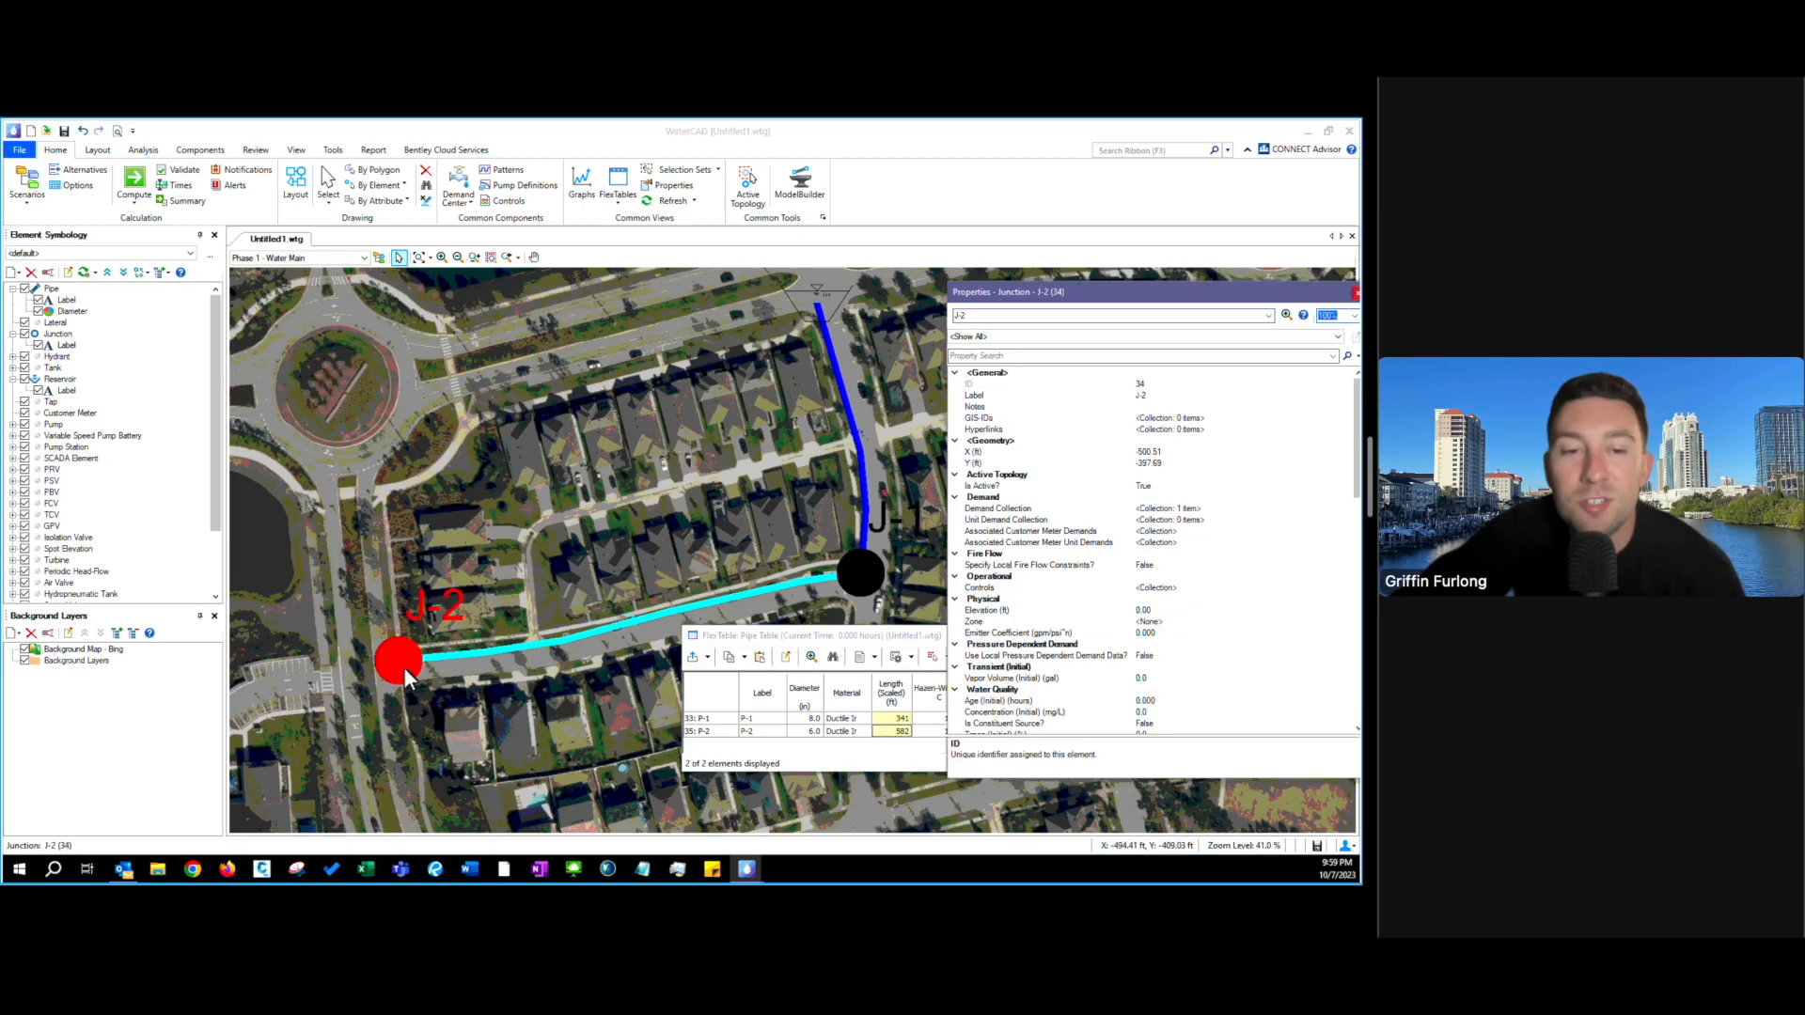
pyautogui.click(1220, 512)
pyautogui.click(1344, 520)
pyautogui.click(1344, 512)
pyautogui.click(1344, 512)
pyautogui.doubleClick(702, 435)
pyautogui.write('50')
pyautogui.press('Return')
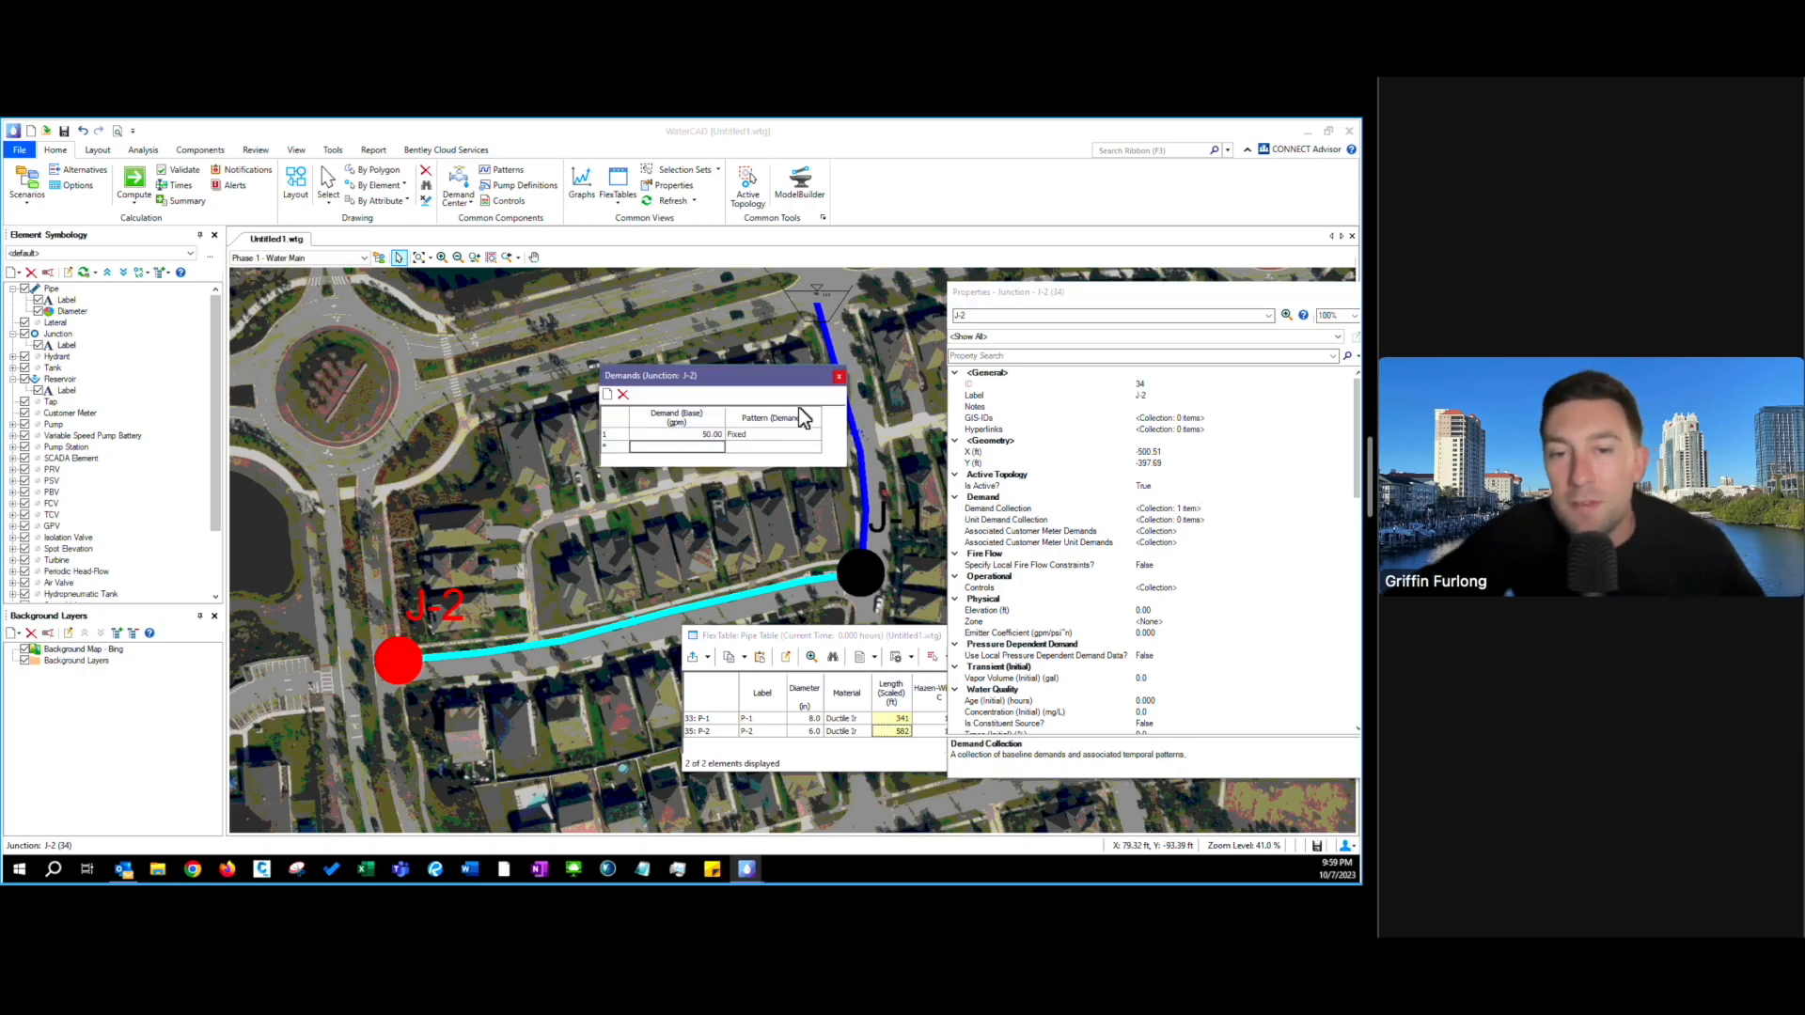
pyautogui.click(839, 376)
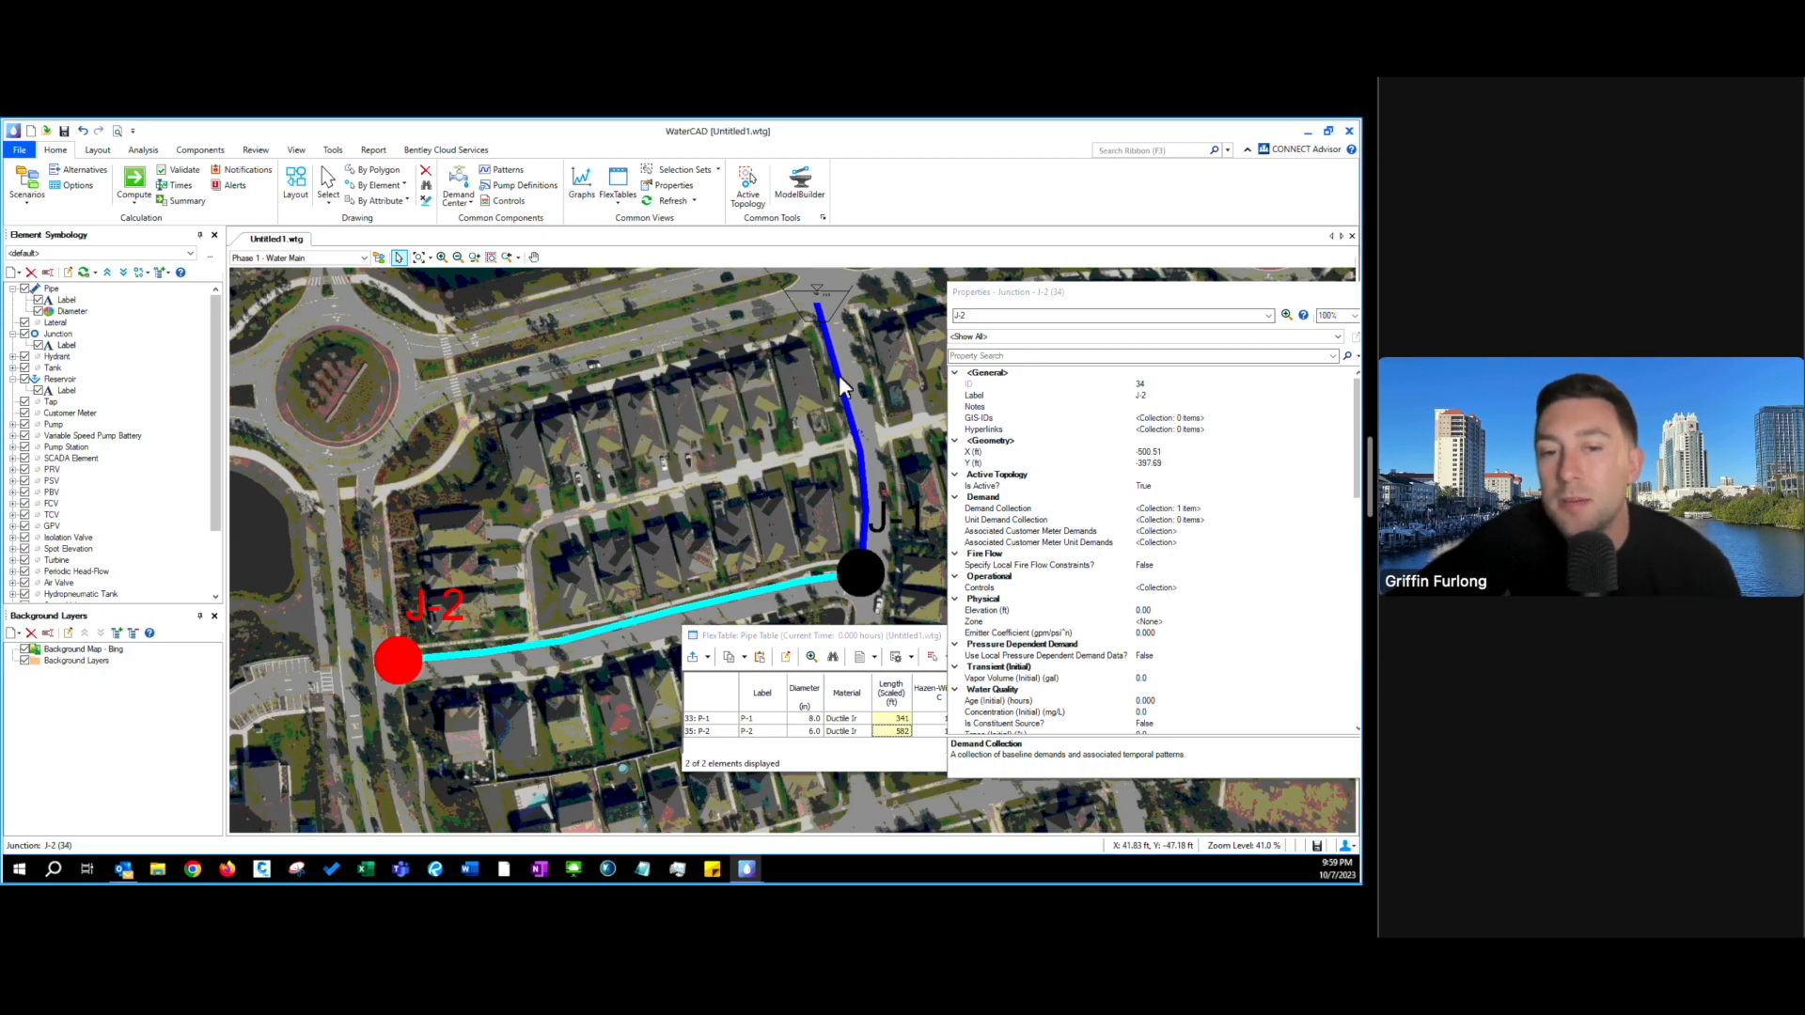
pyautogui.click(1355, 293)
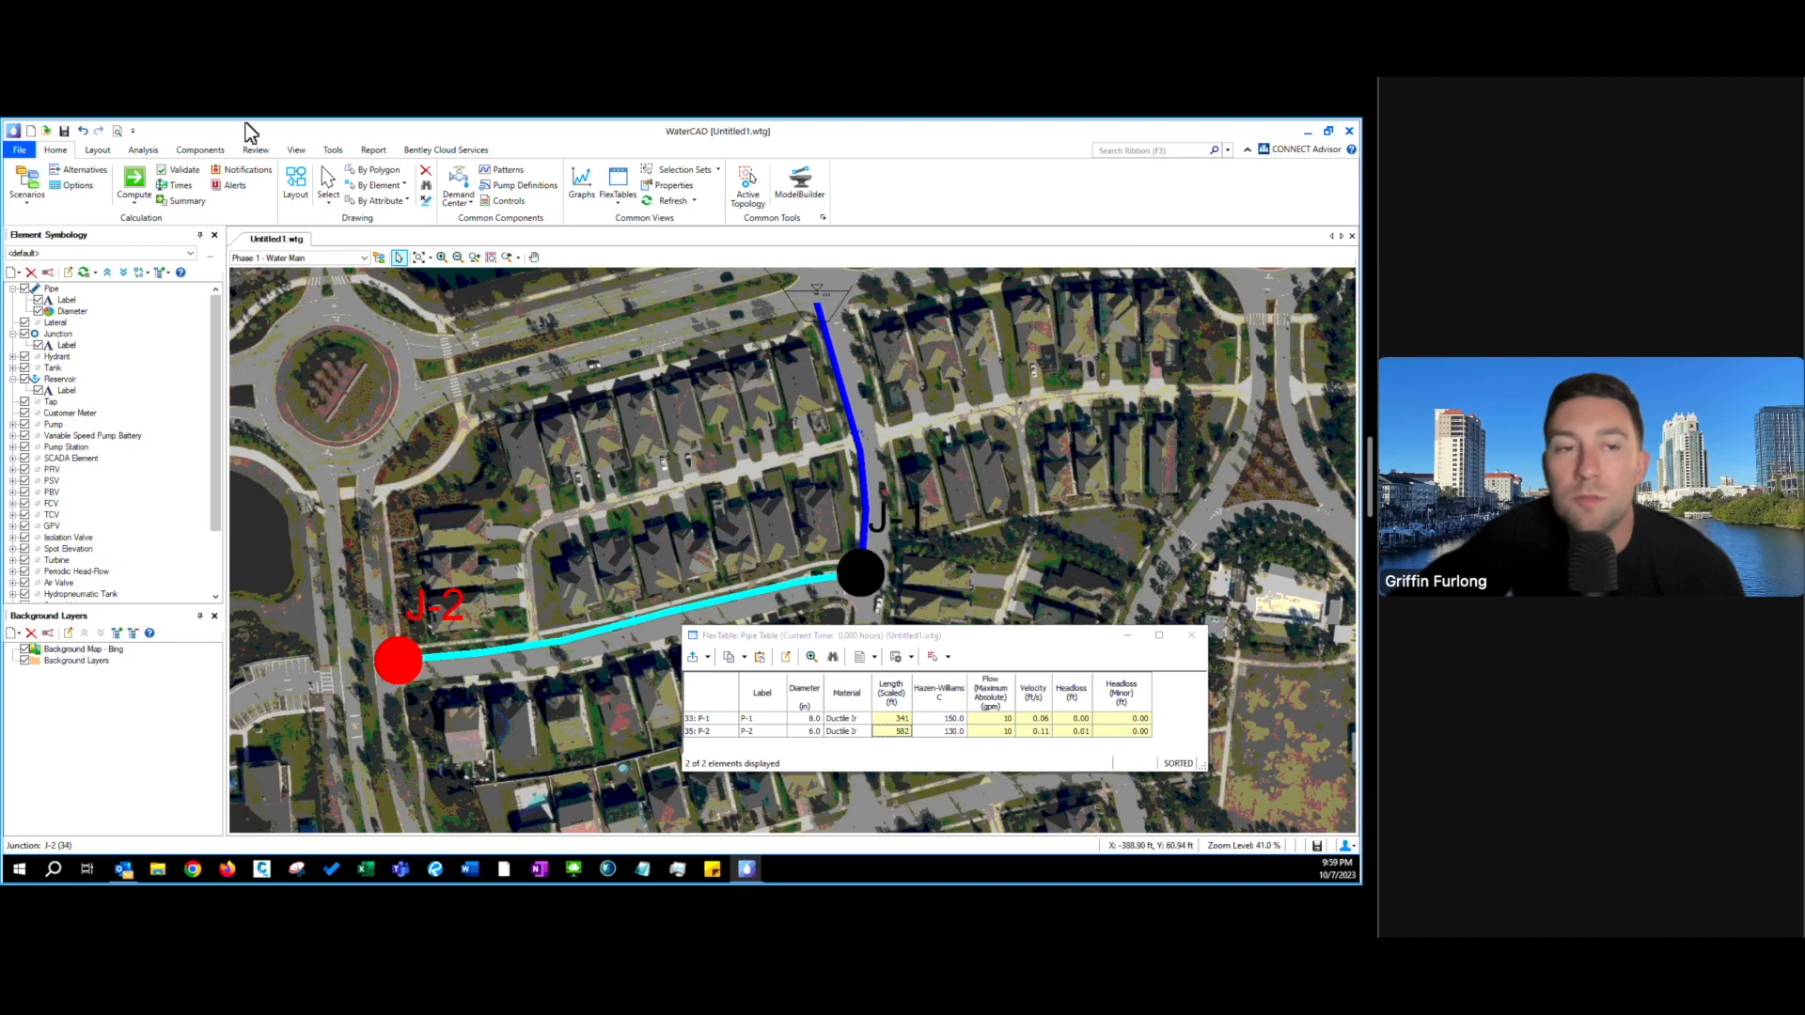
# - Compute the water main scenario, then close the calculation summary and the pipe FlexTable
pyautogui.click(137, 180)
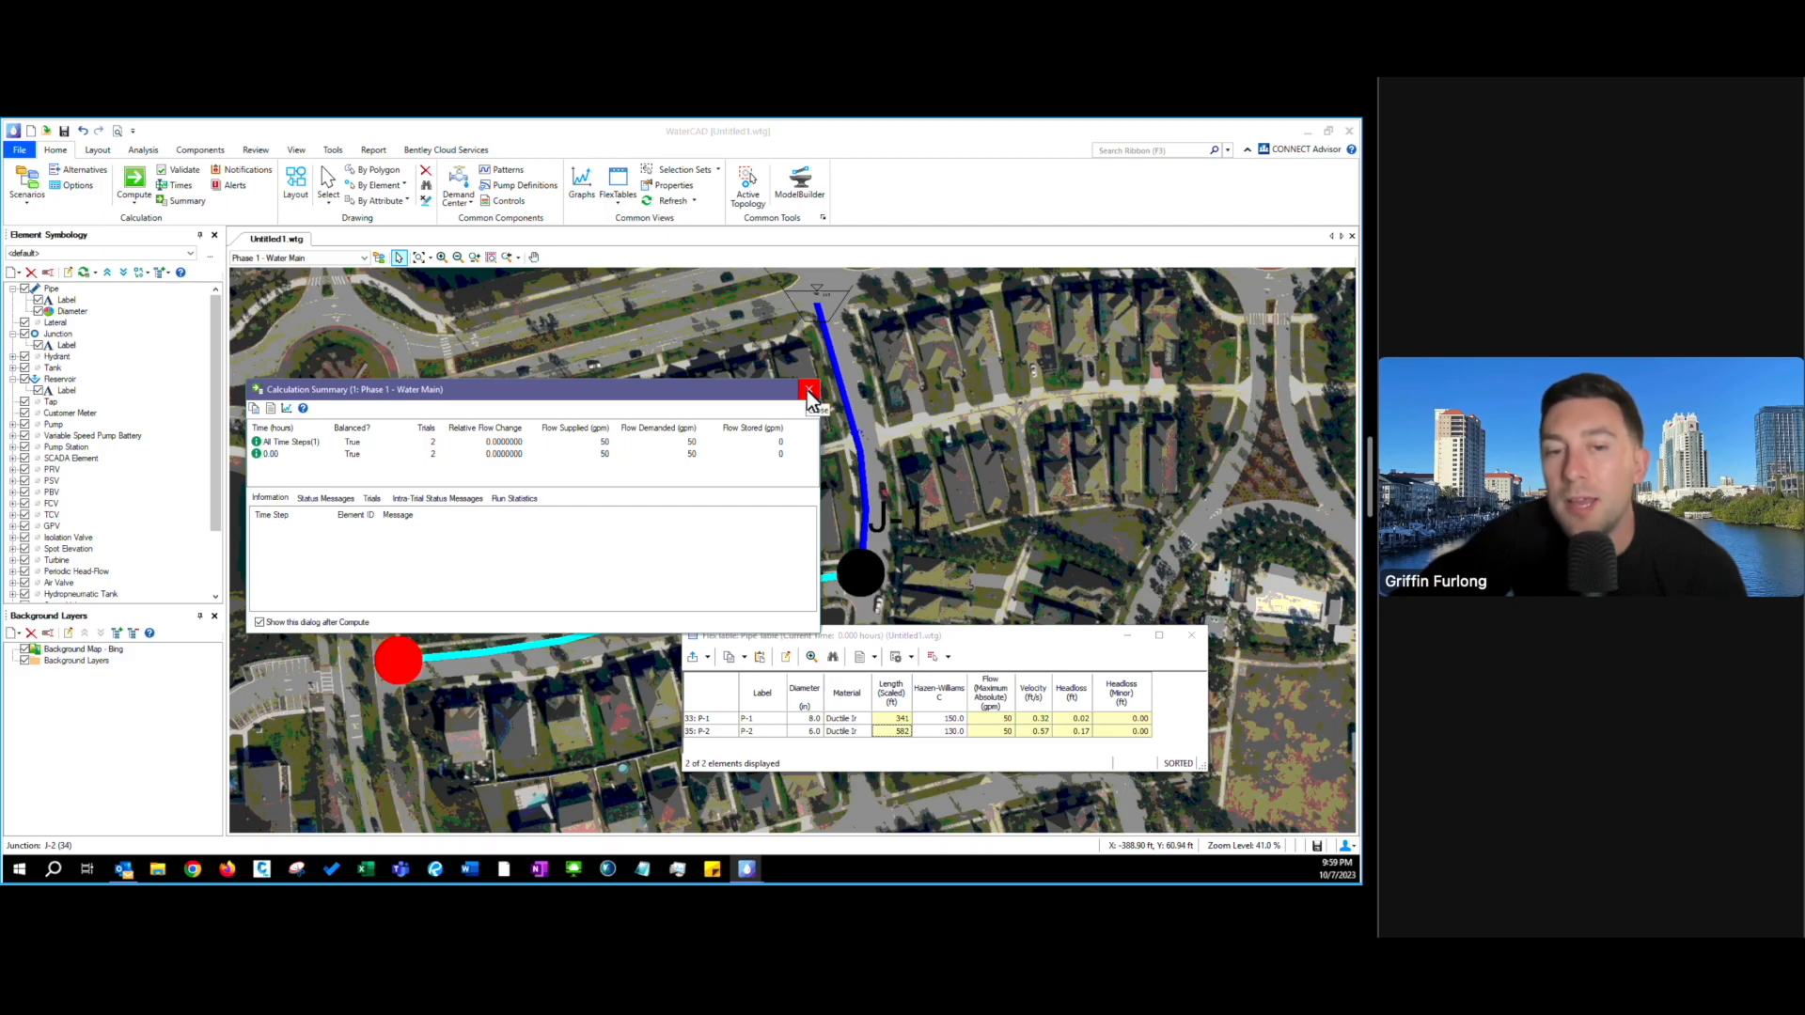
pyautogui.click(809, 390)
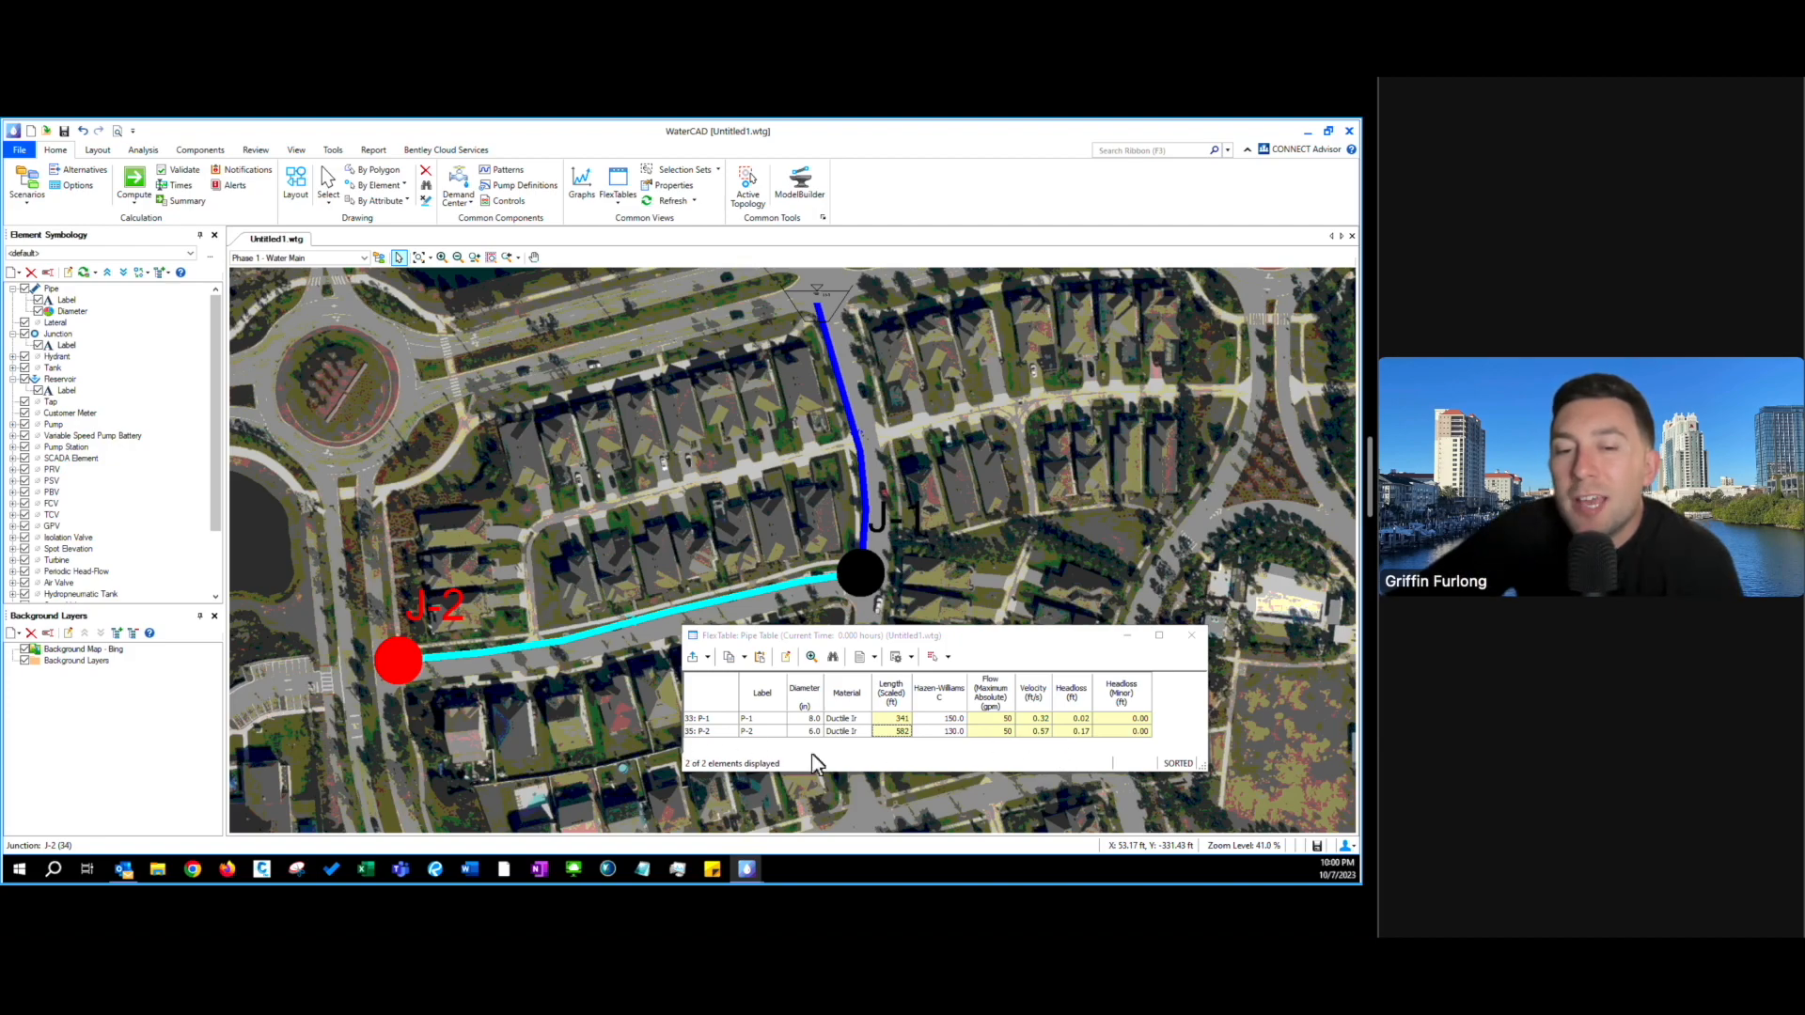
pyautogui.click(1197, 639)
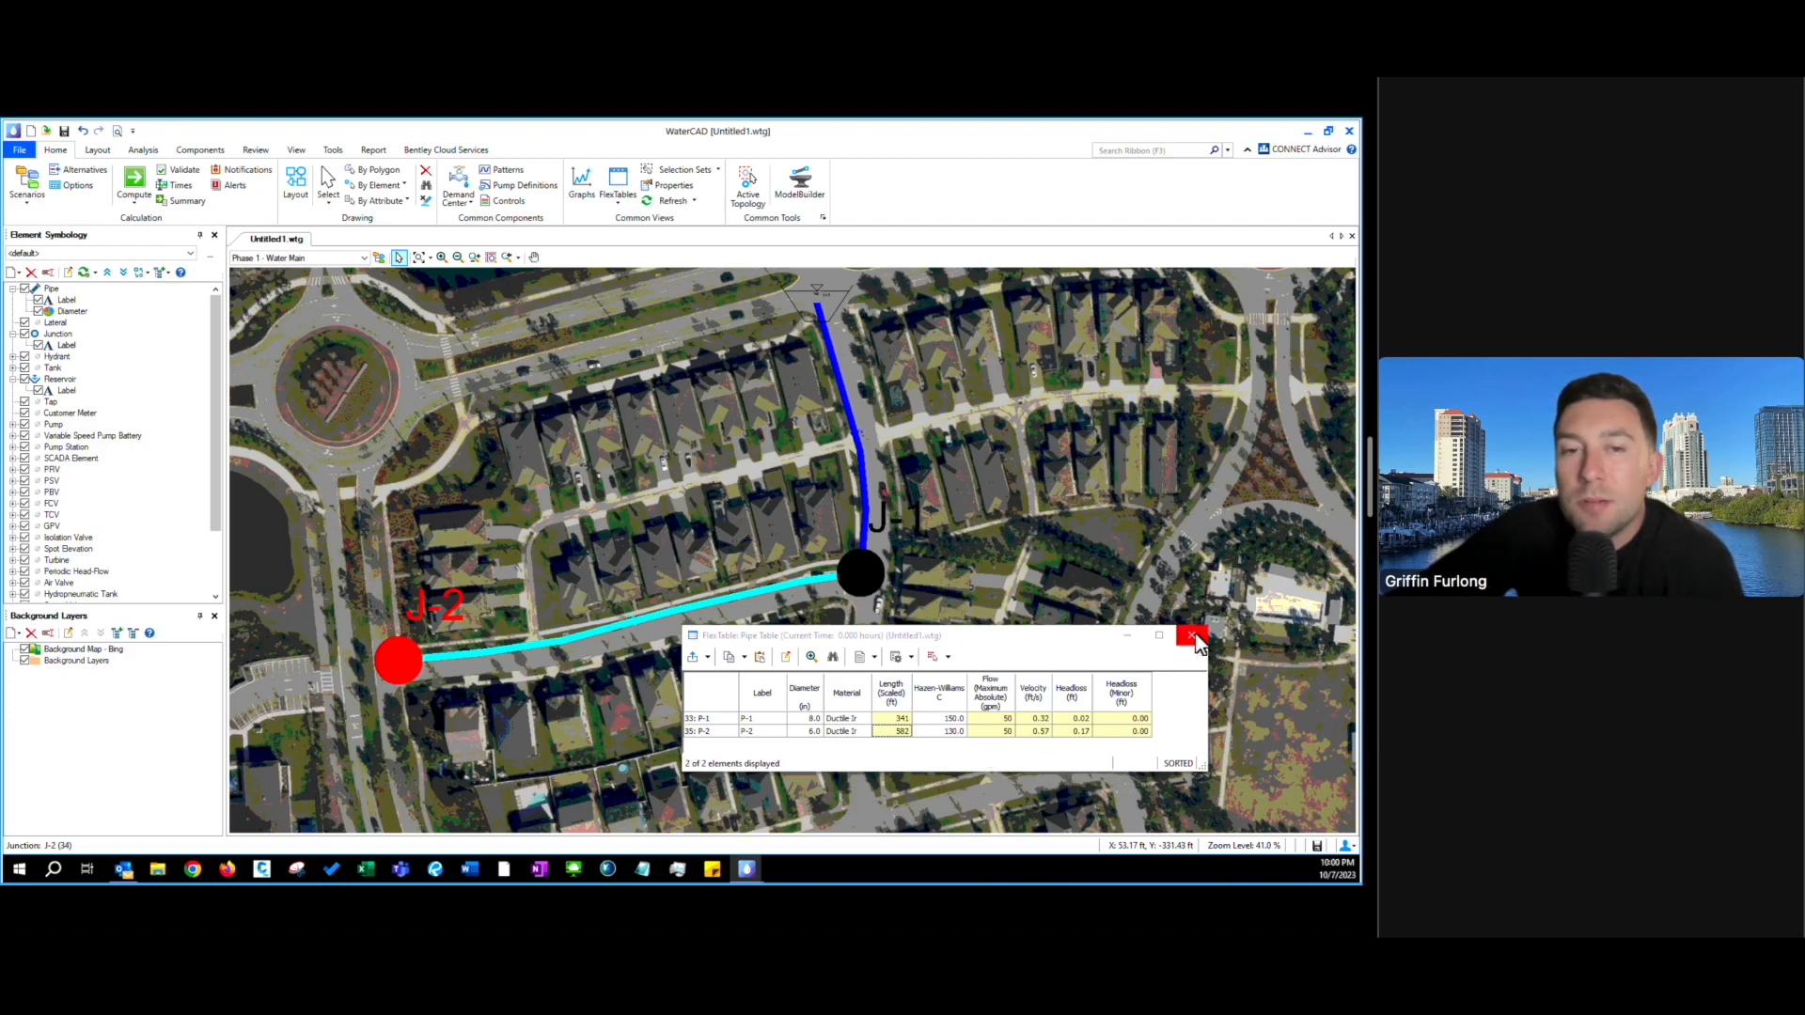
# - Open the junction FlexTable, shrink its window to fit the rows and move it over the map above junction J-2
pyautogui.click(620, 194)
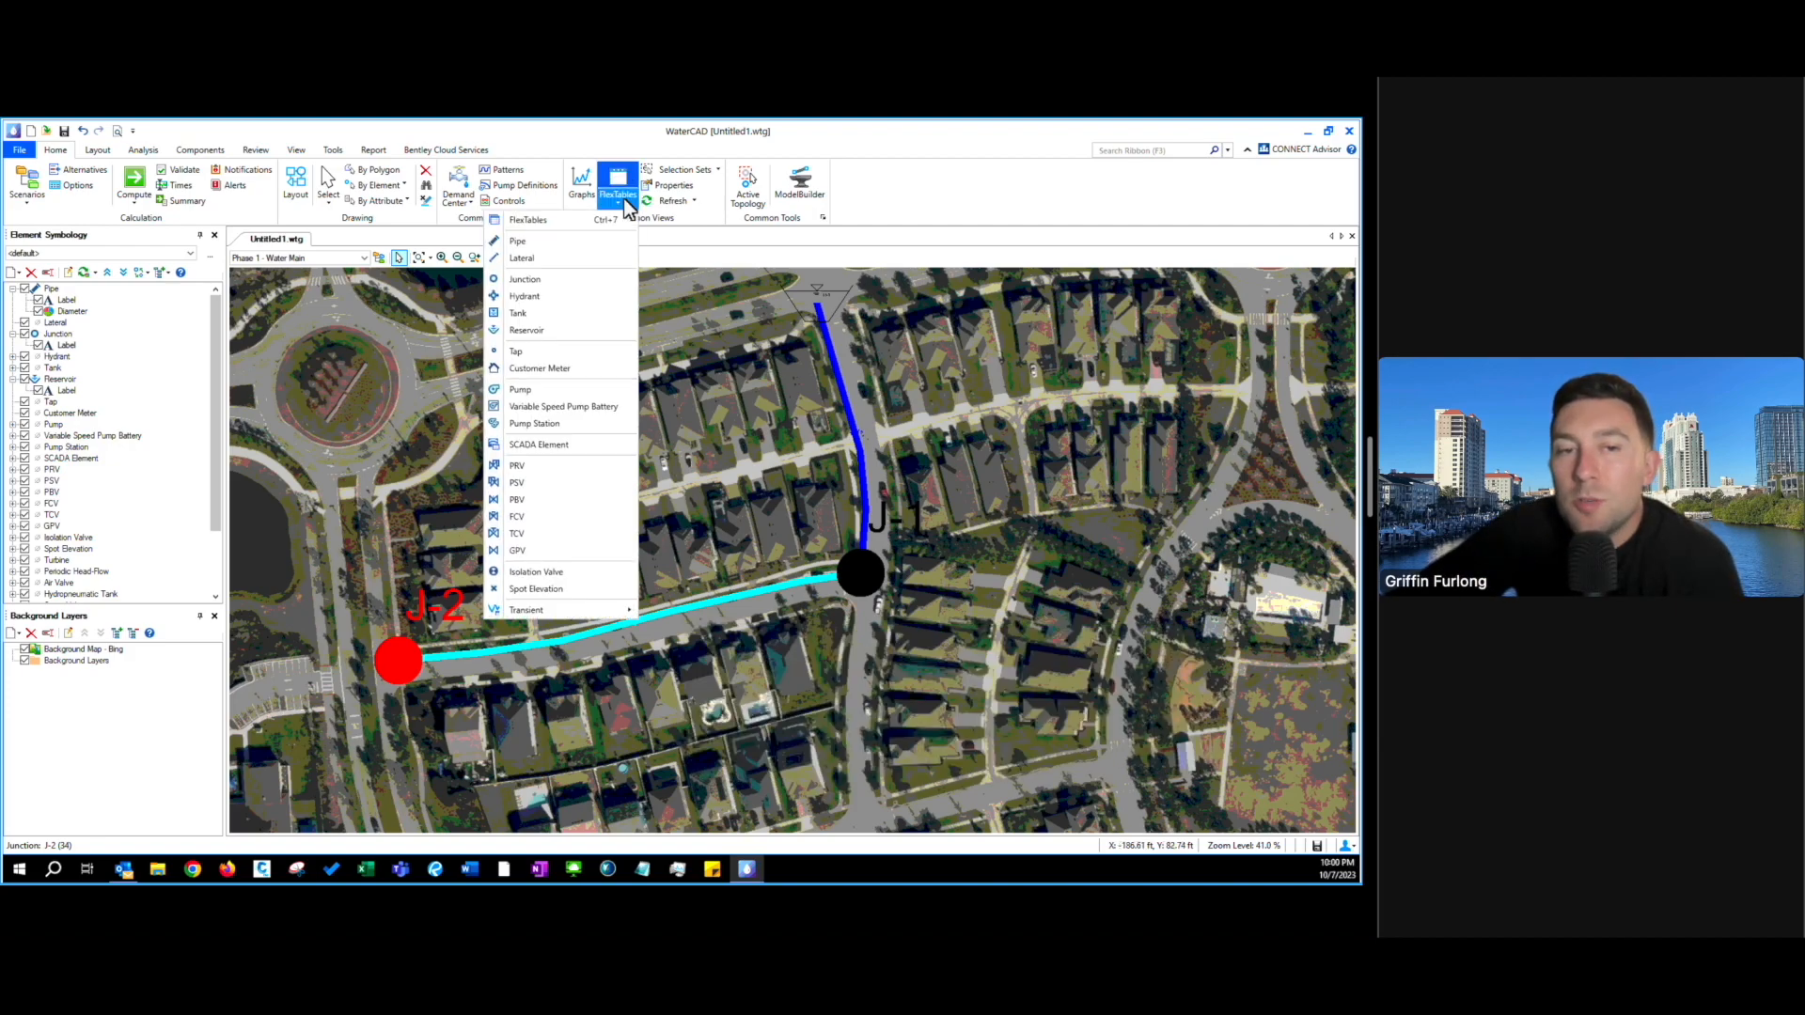
pyautogui.click(536, 279)
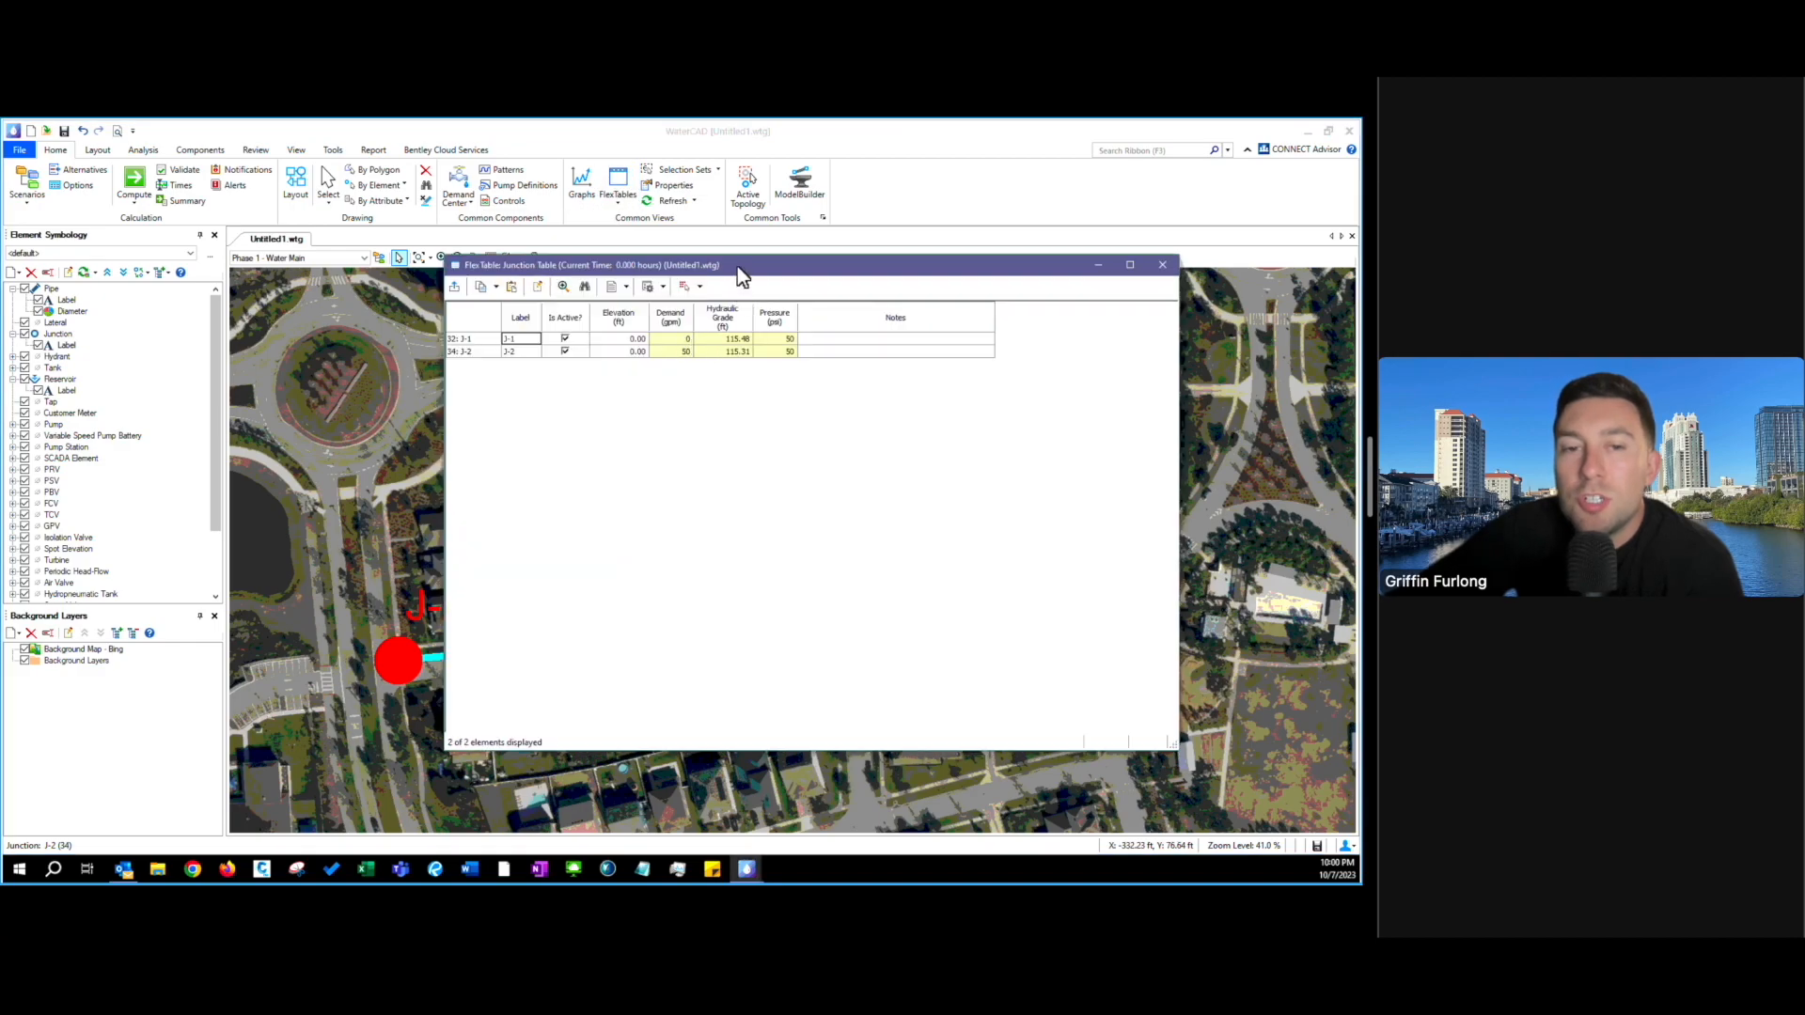
pyautogui.moveTo(1177, 749); pyautogui.dragTo(841, 423)
pyautogui.moveTo(670, 275); pyautogui.dragTo(554, 374)
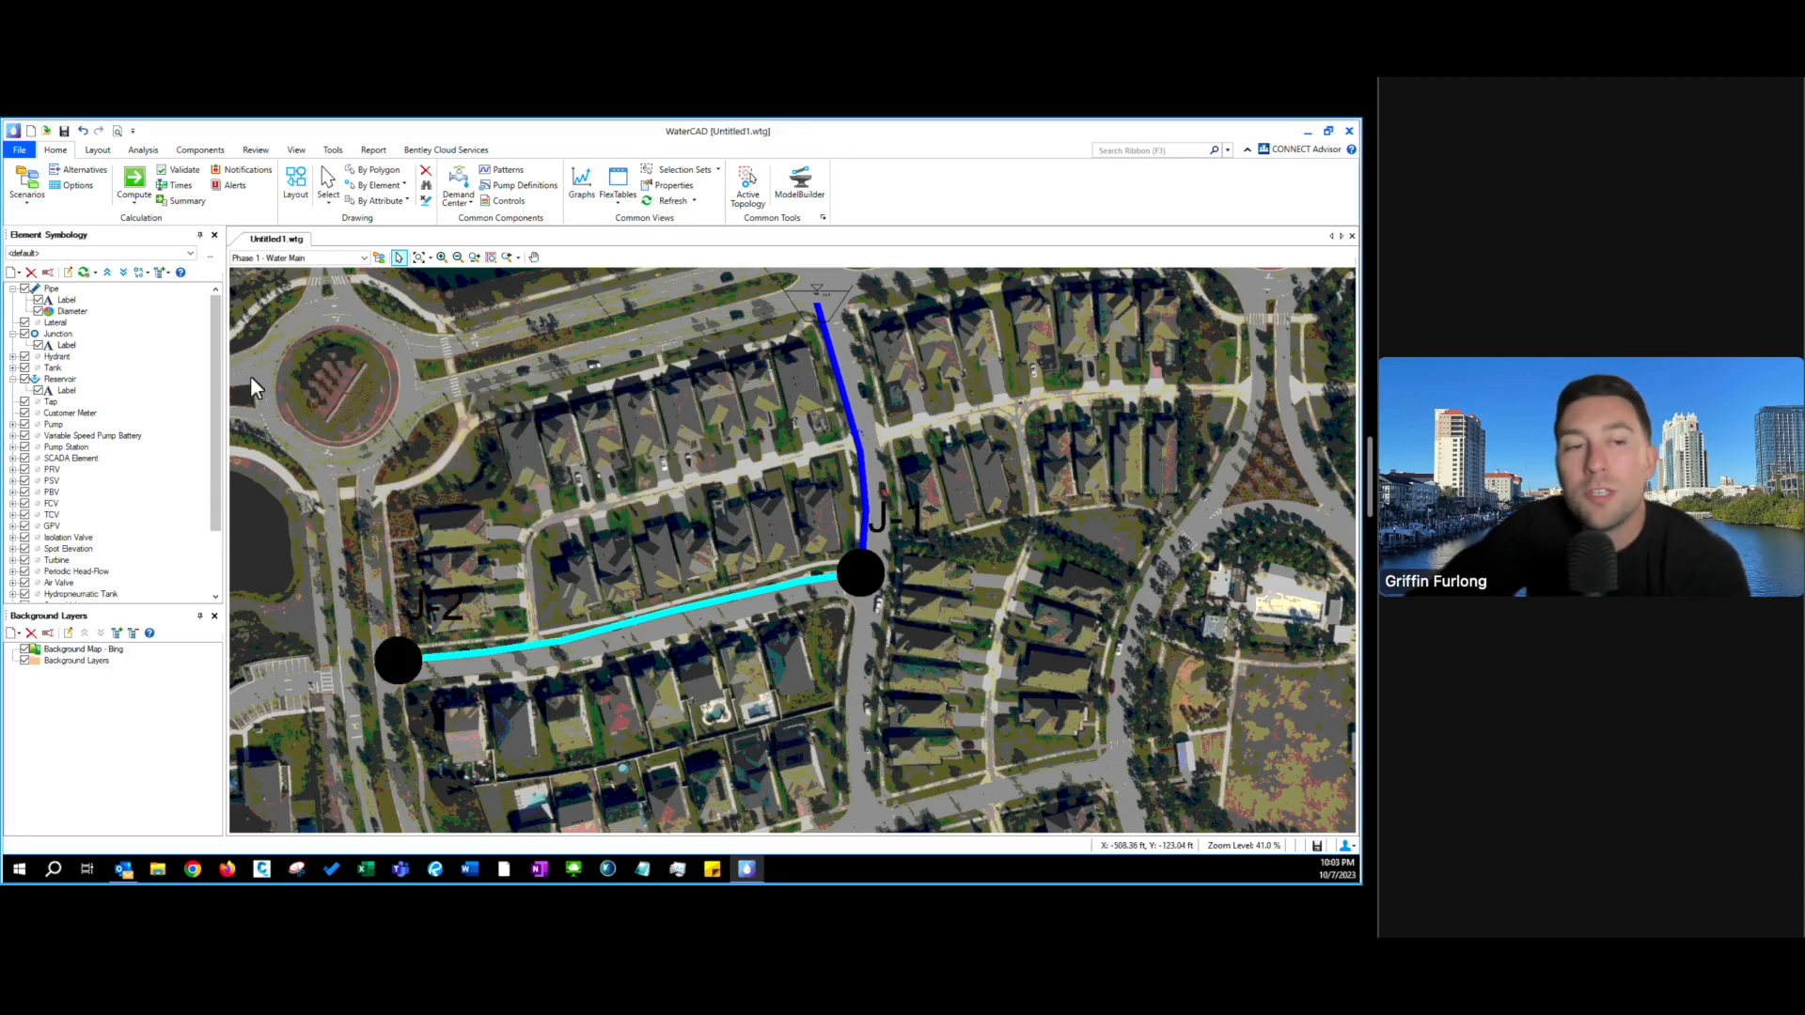
# - Set the height multiplier of the pipe label annotation to 15 and apply it to the map
pyautogui.click(68, 301)
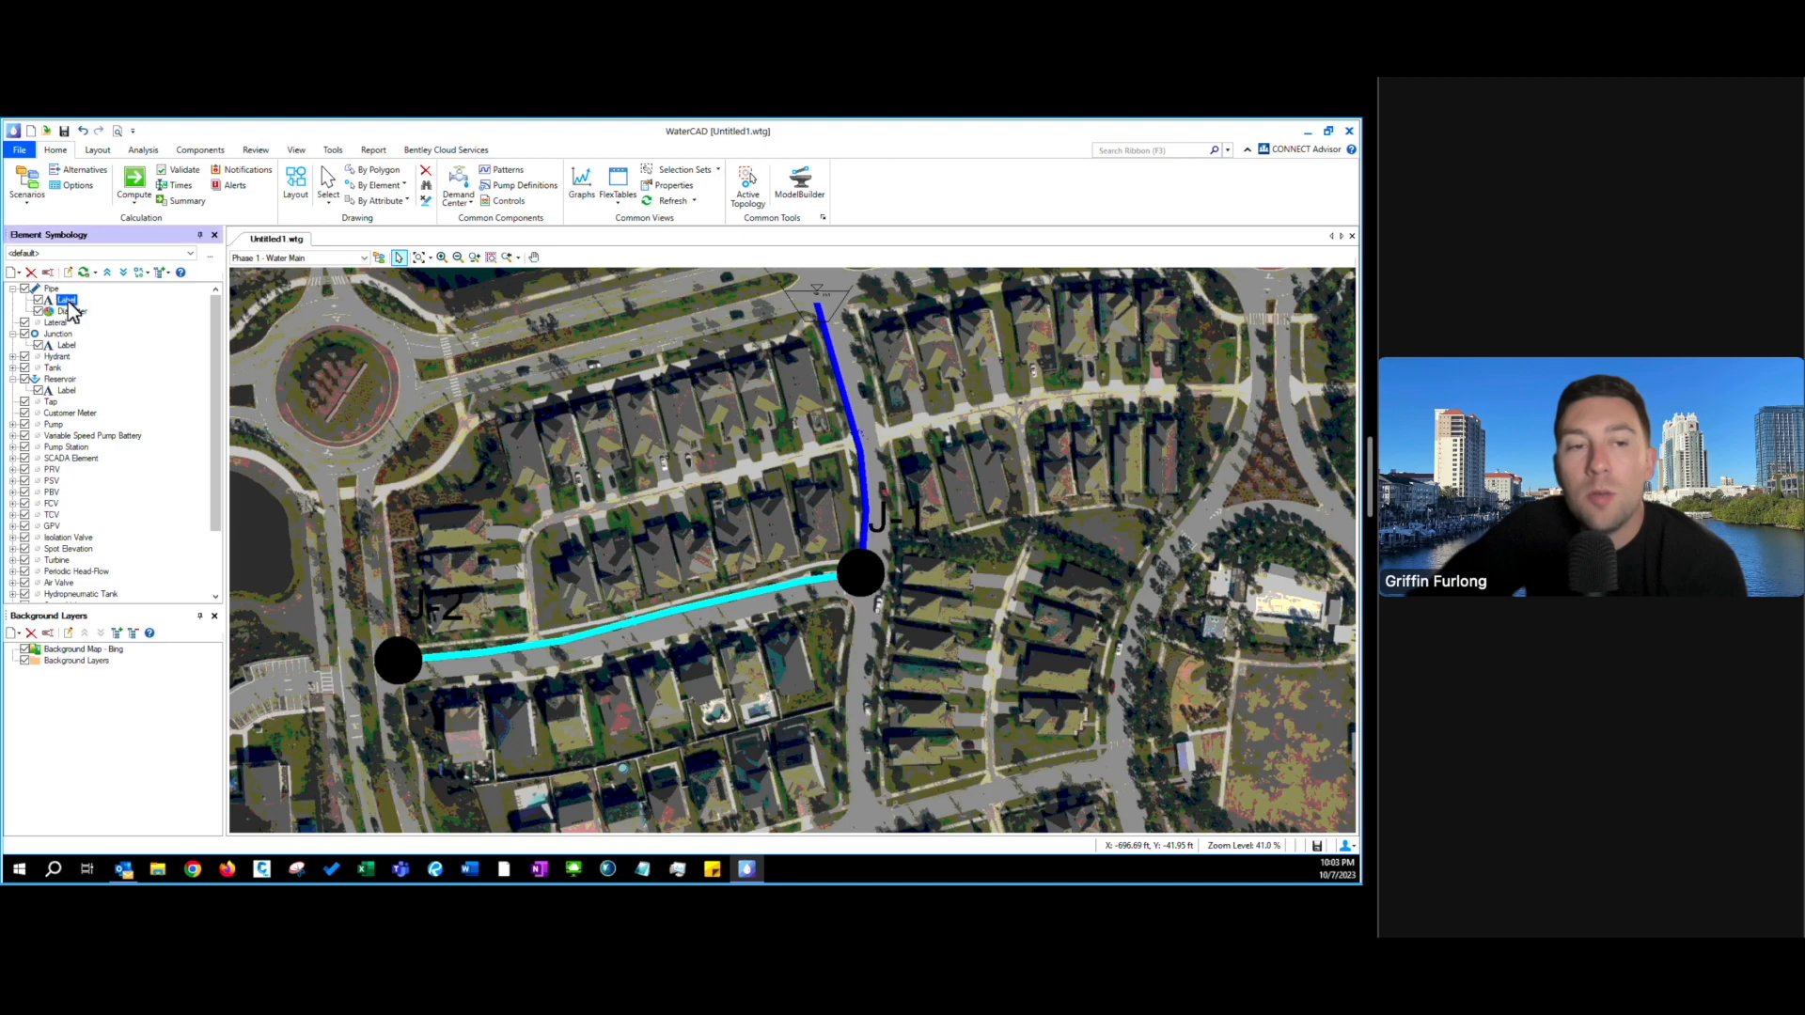
pyautogui.rightClick(70, 306)
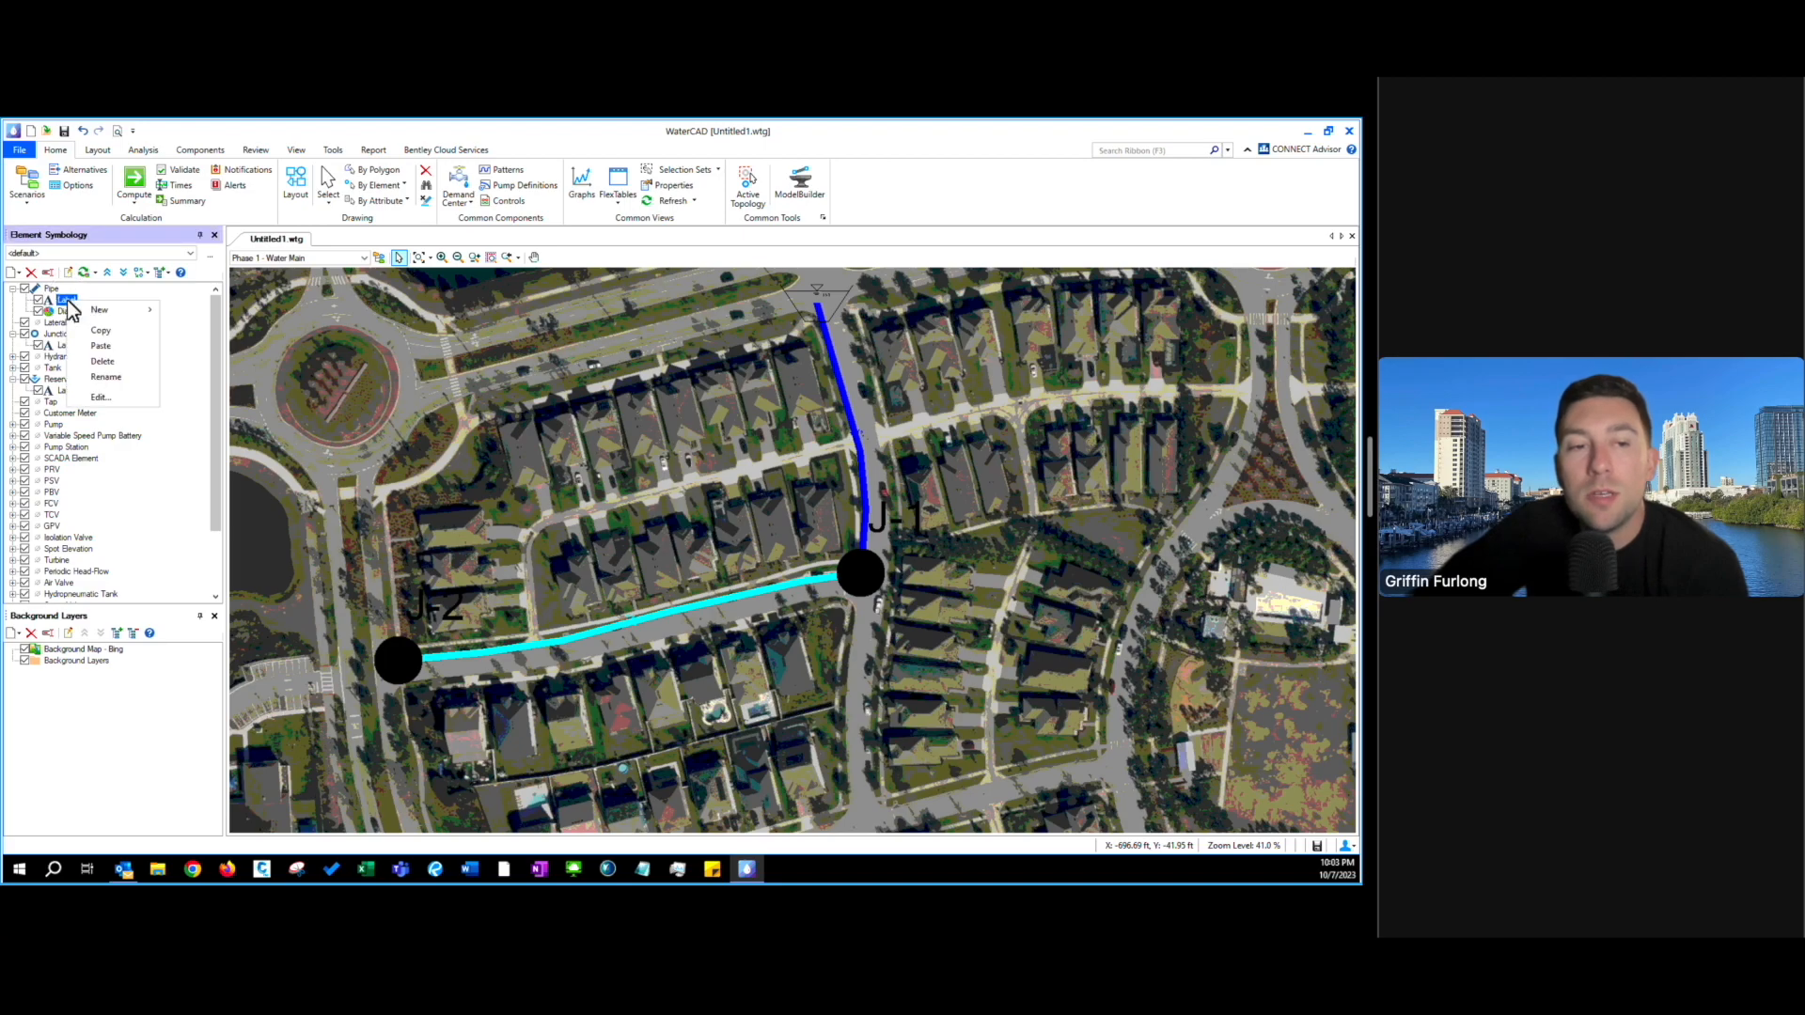
pyautogui.click(119, 404)
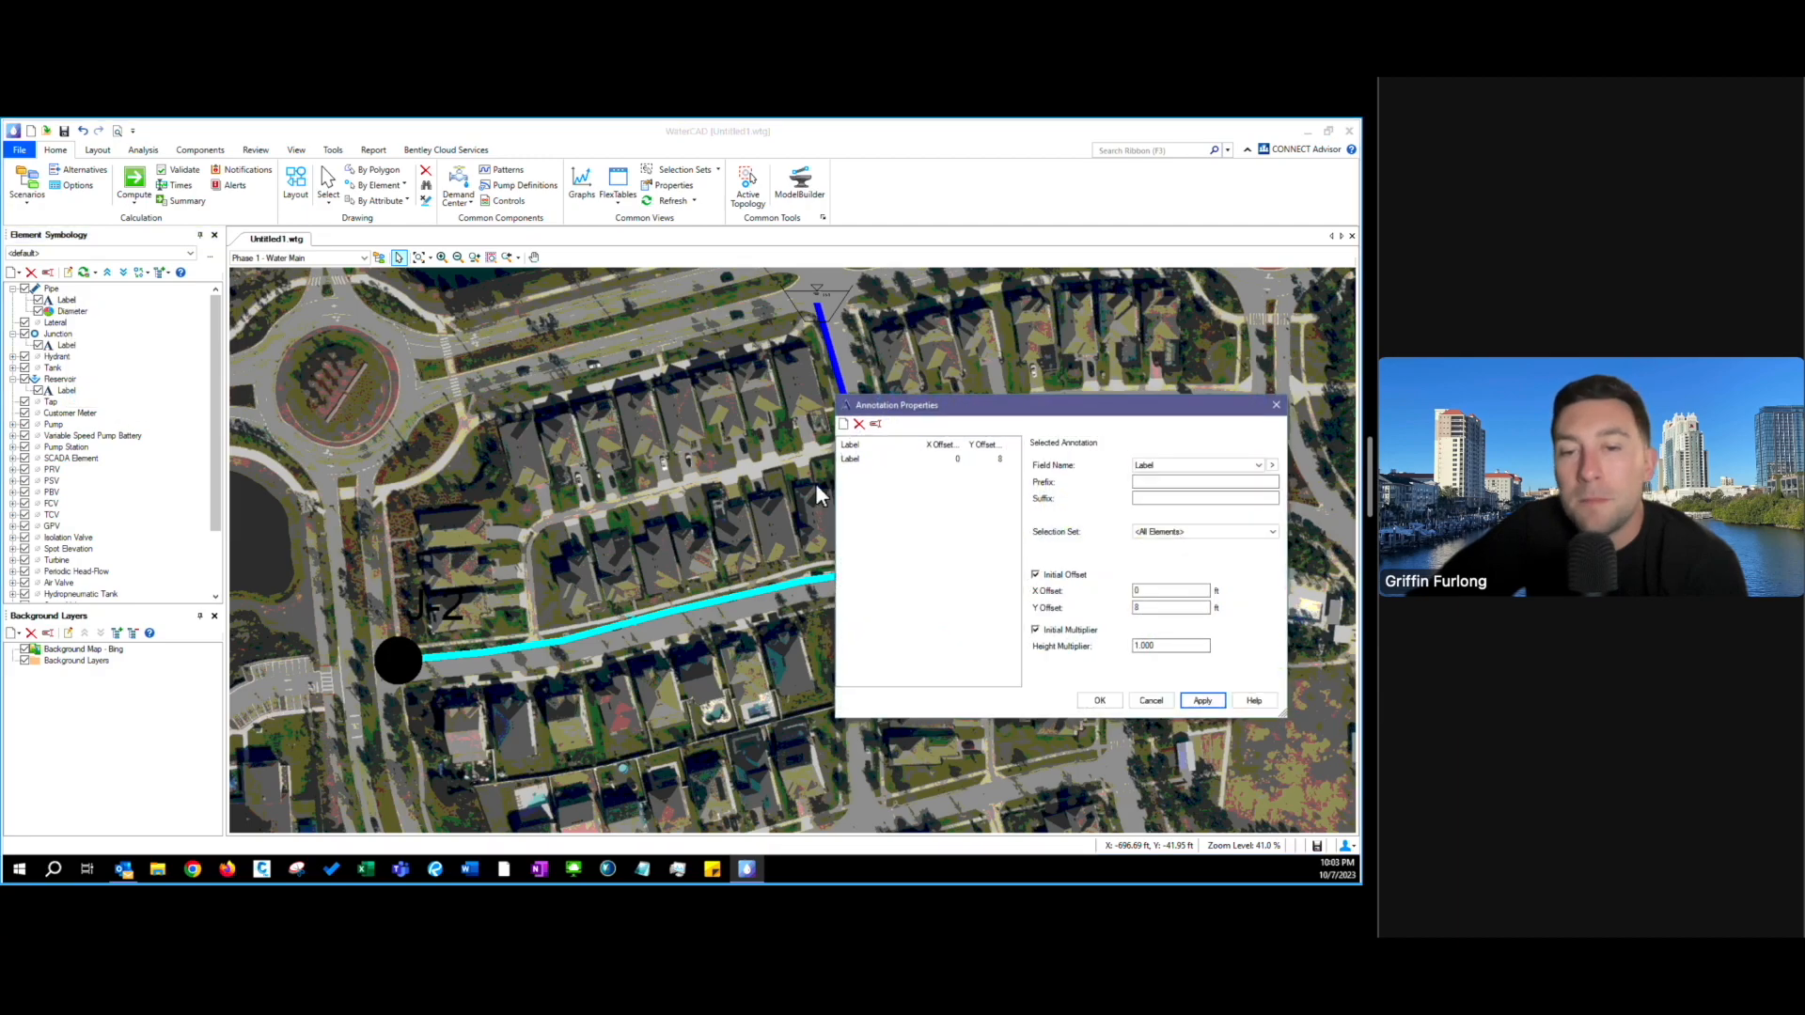
pyautogui.doubleClick(1164, 643)
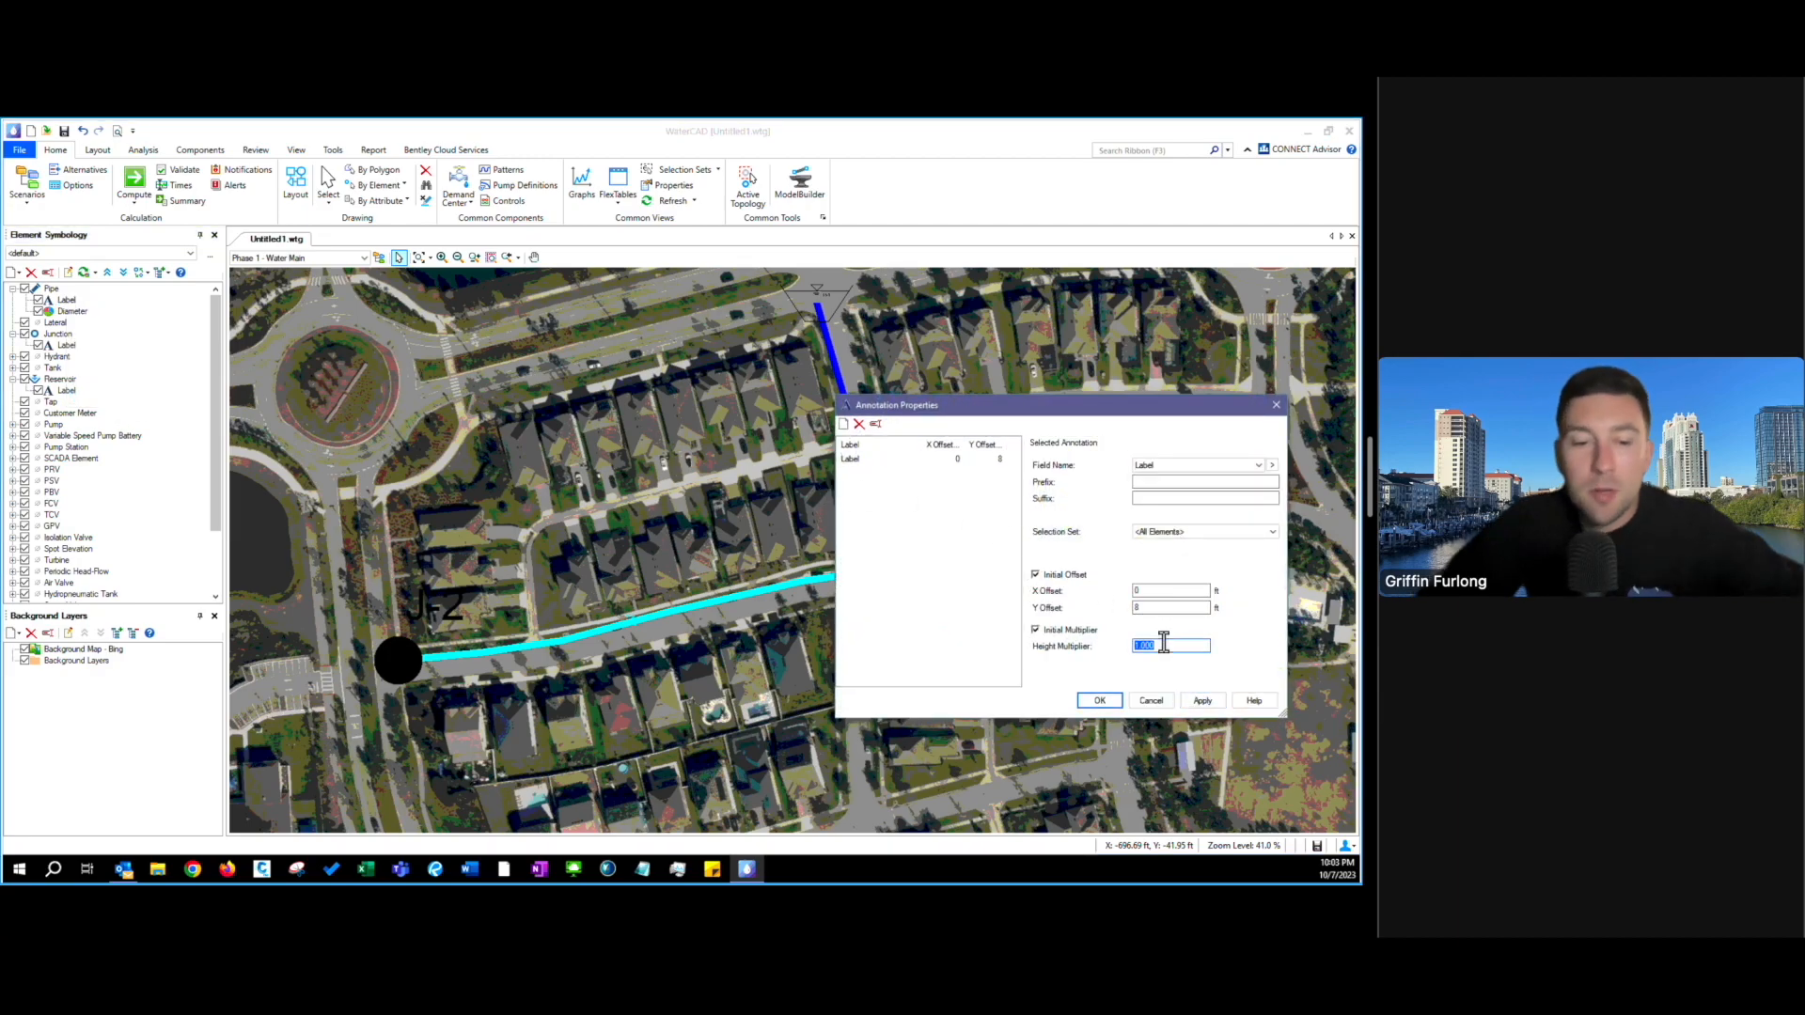
pyautogui.write('15')
pyautogui.click(1208, 705)
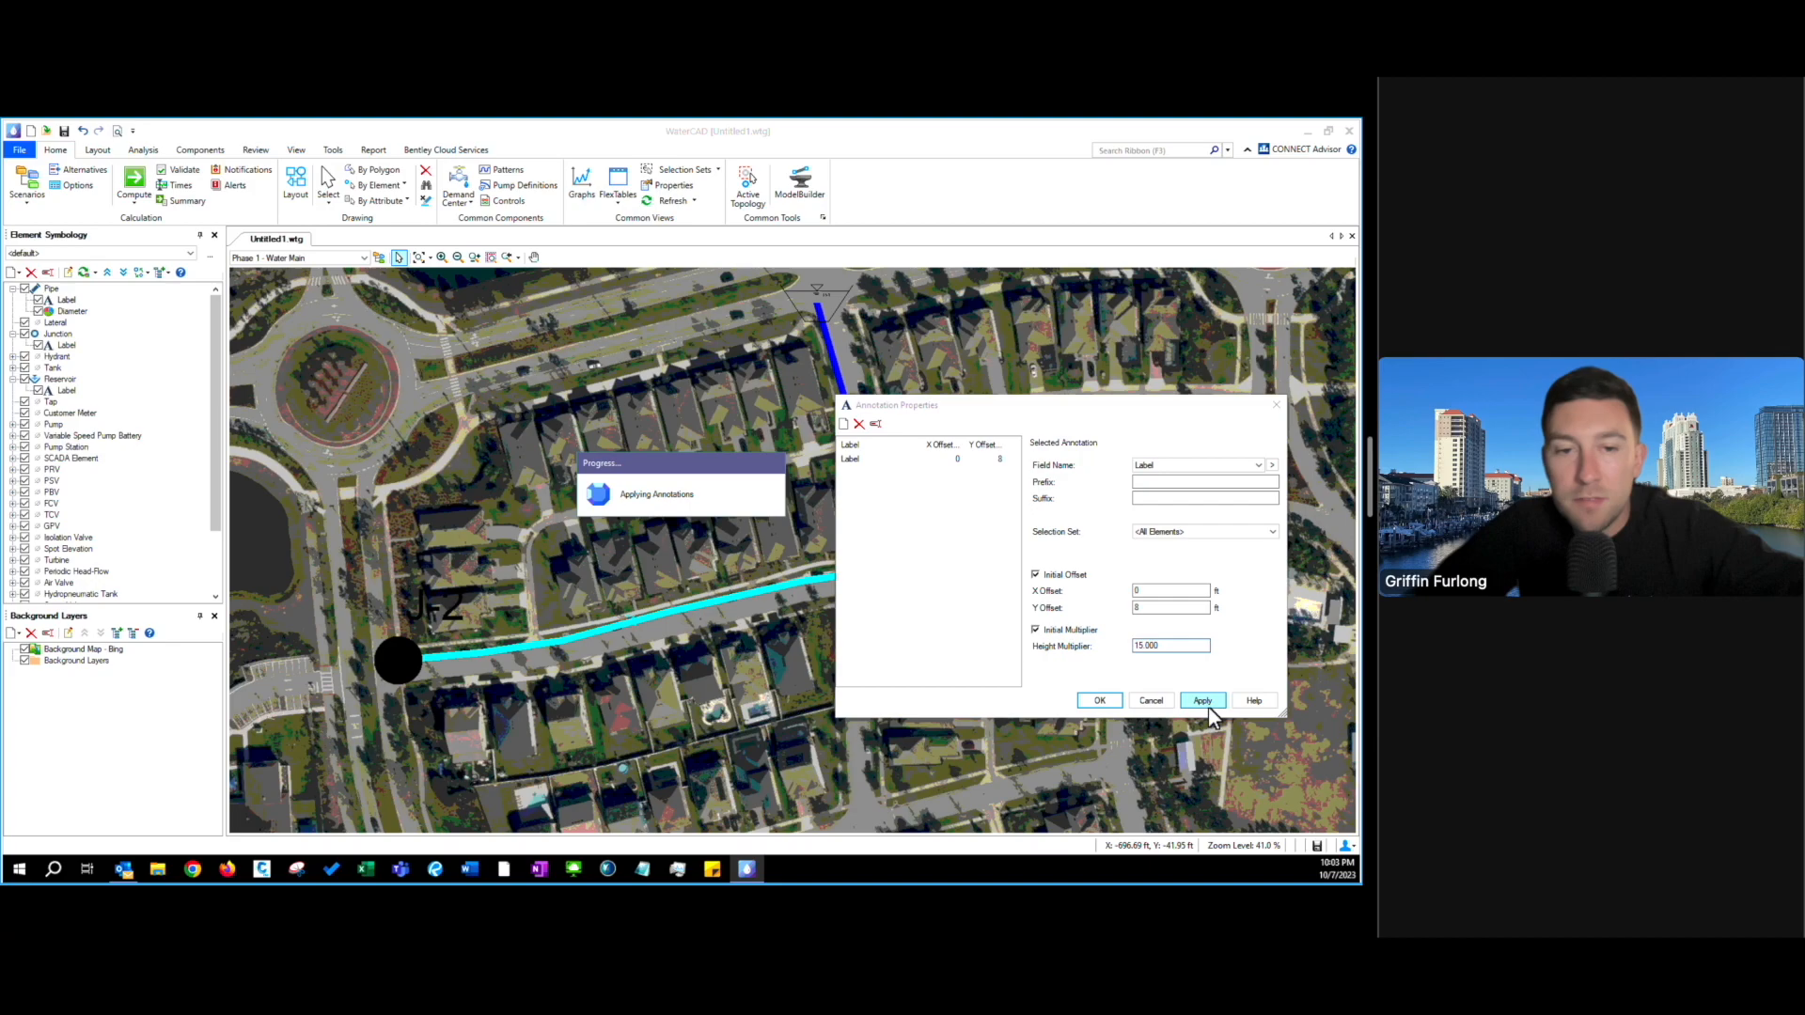
# - Try a Y offset of 25 ft for the pipe label annotation
pyautogui.doubleClick(1152, 606)
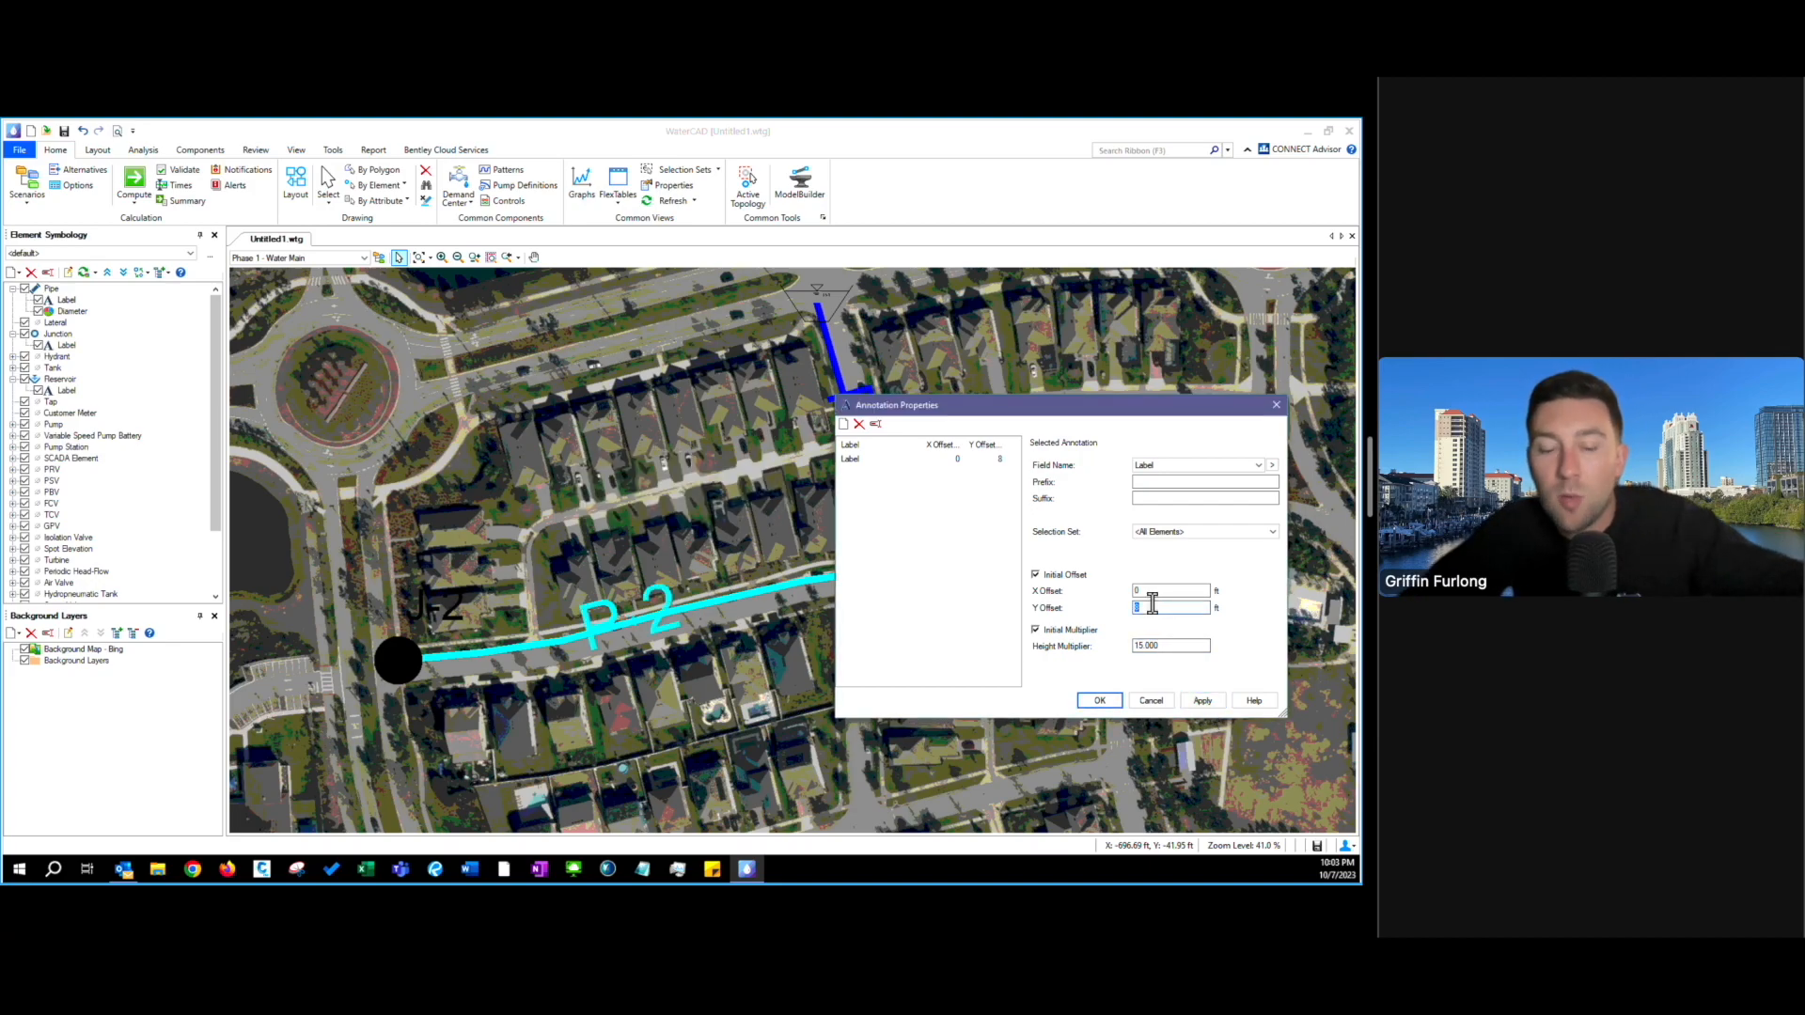
pyautogui.write('25')
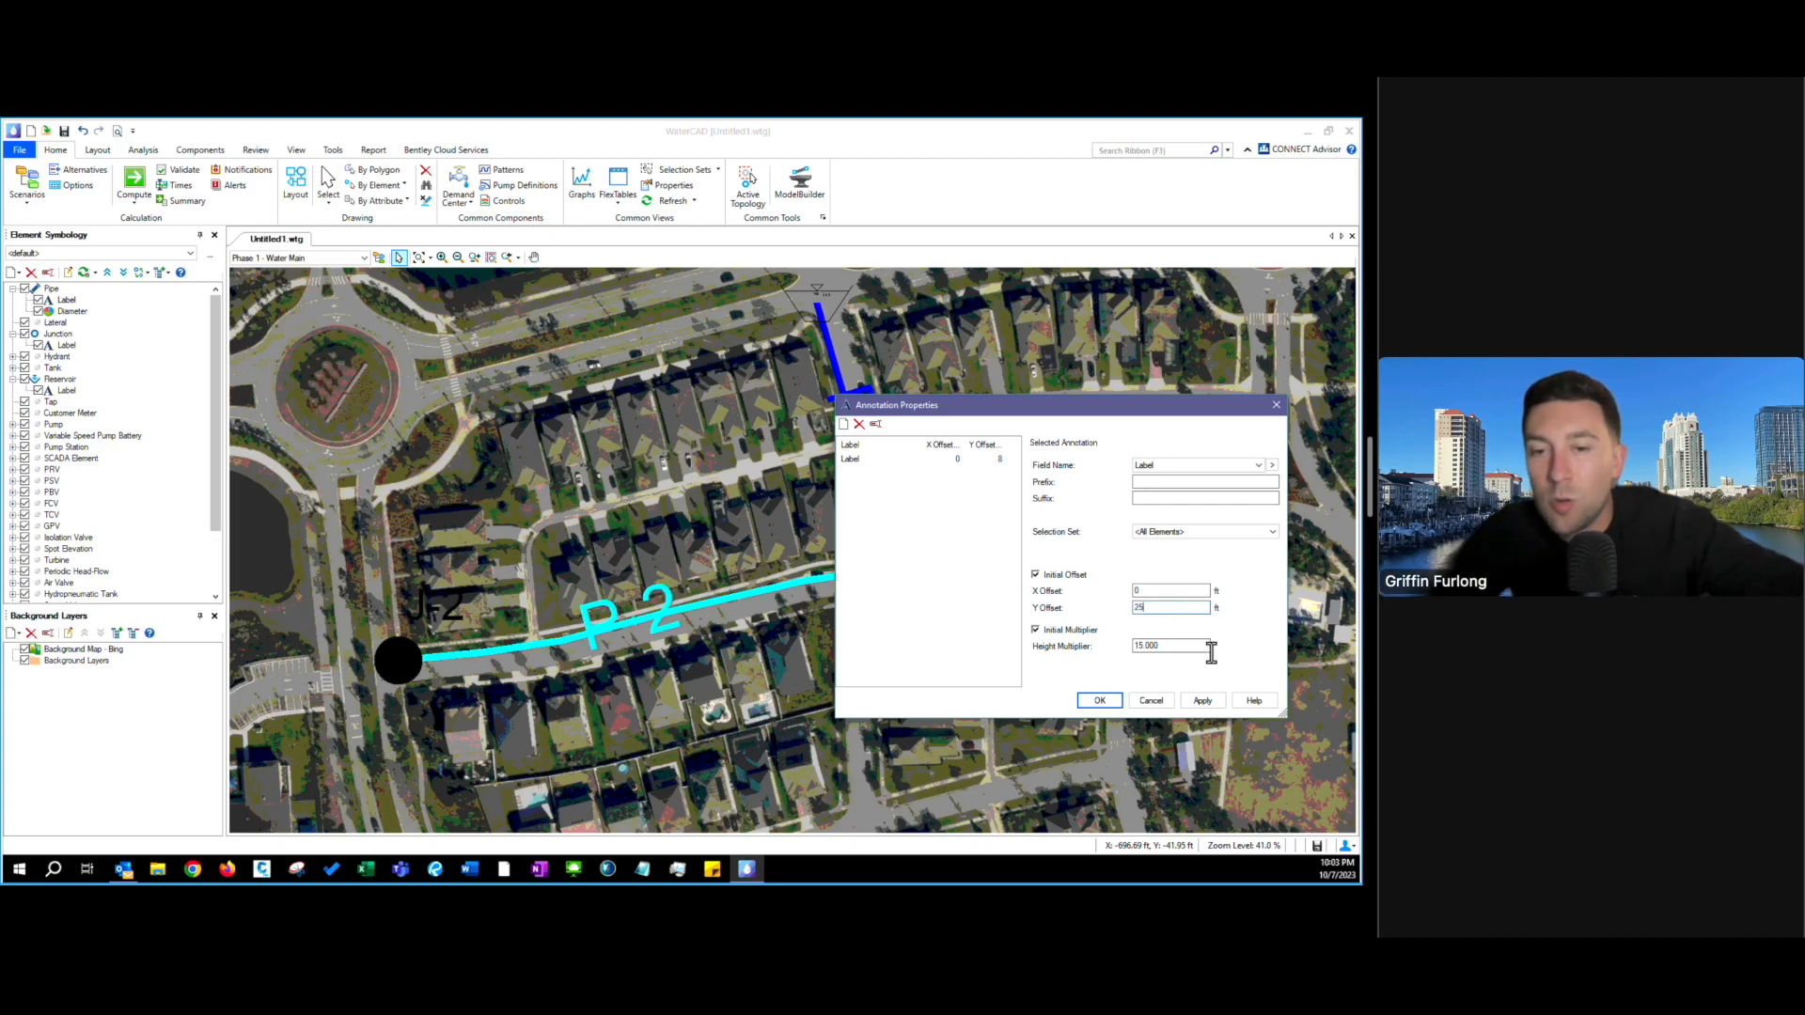
pyautogui.click(1204, 702)
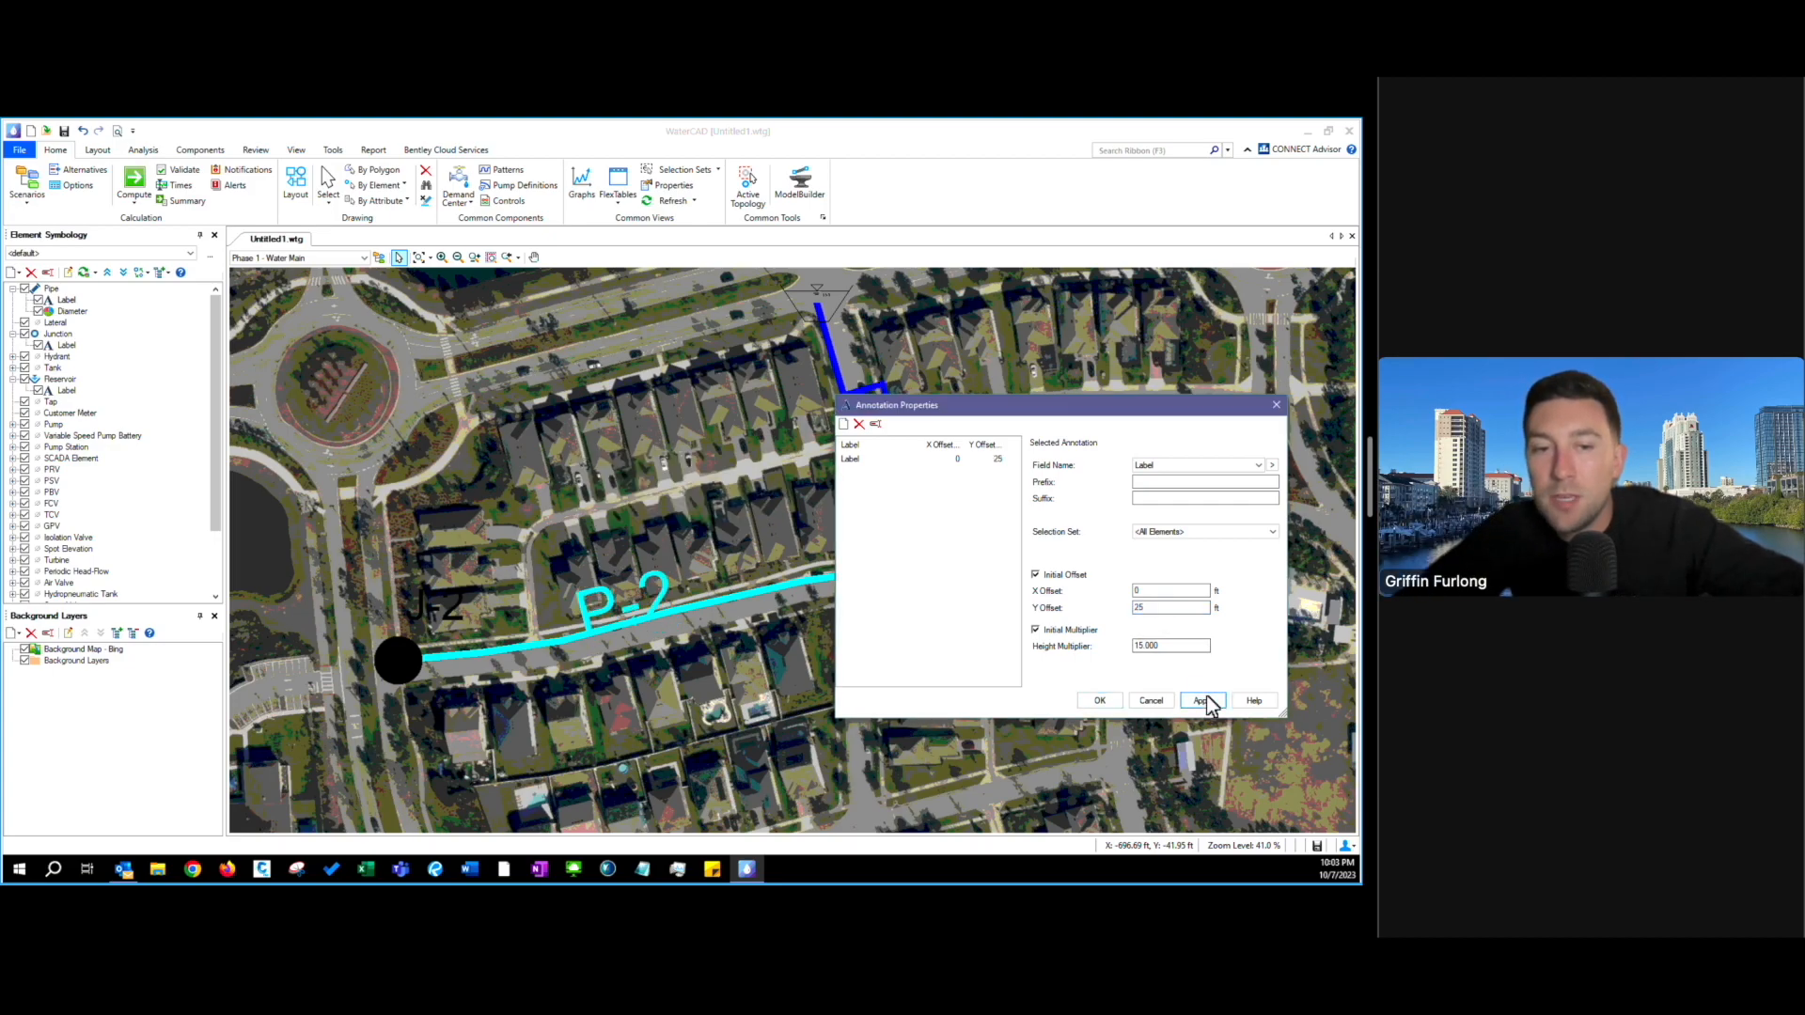
# - Set the Y offset of the pipe label annotation to 50 ft and accept the annotation properties
pyautogui.doubleClick(1162, 608)
pyautogui.write('50')
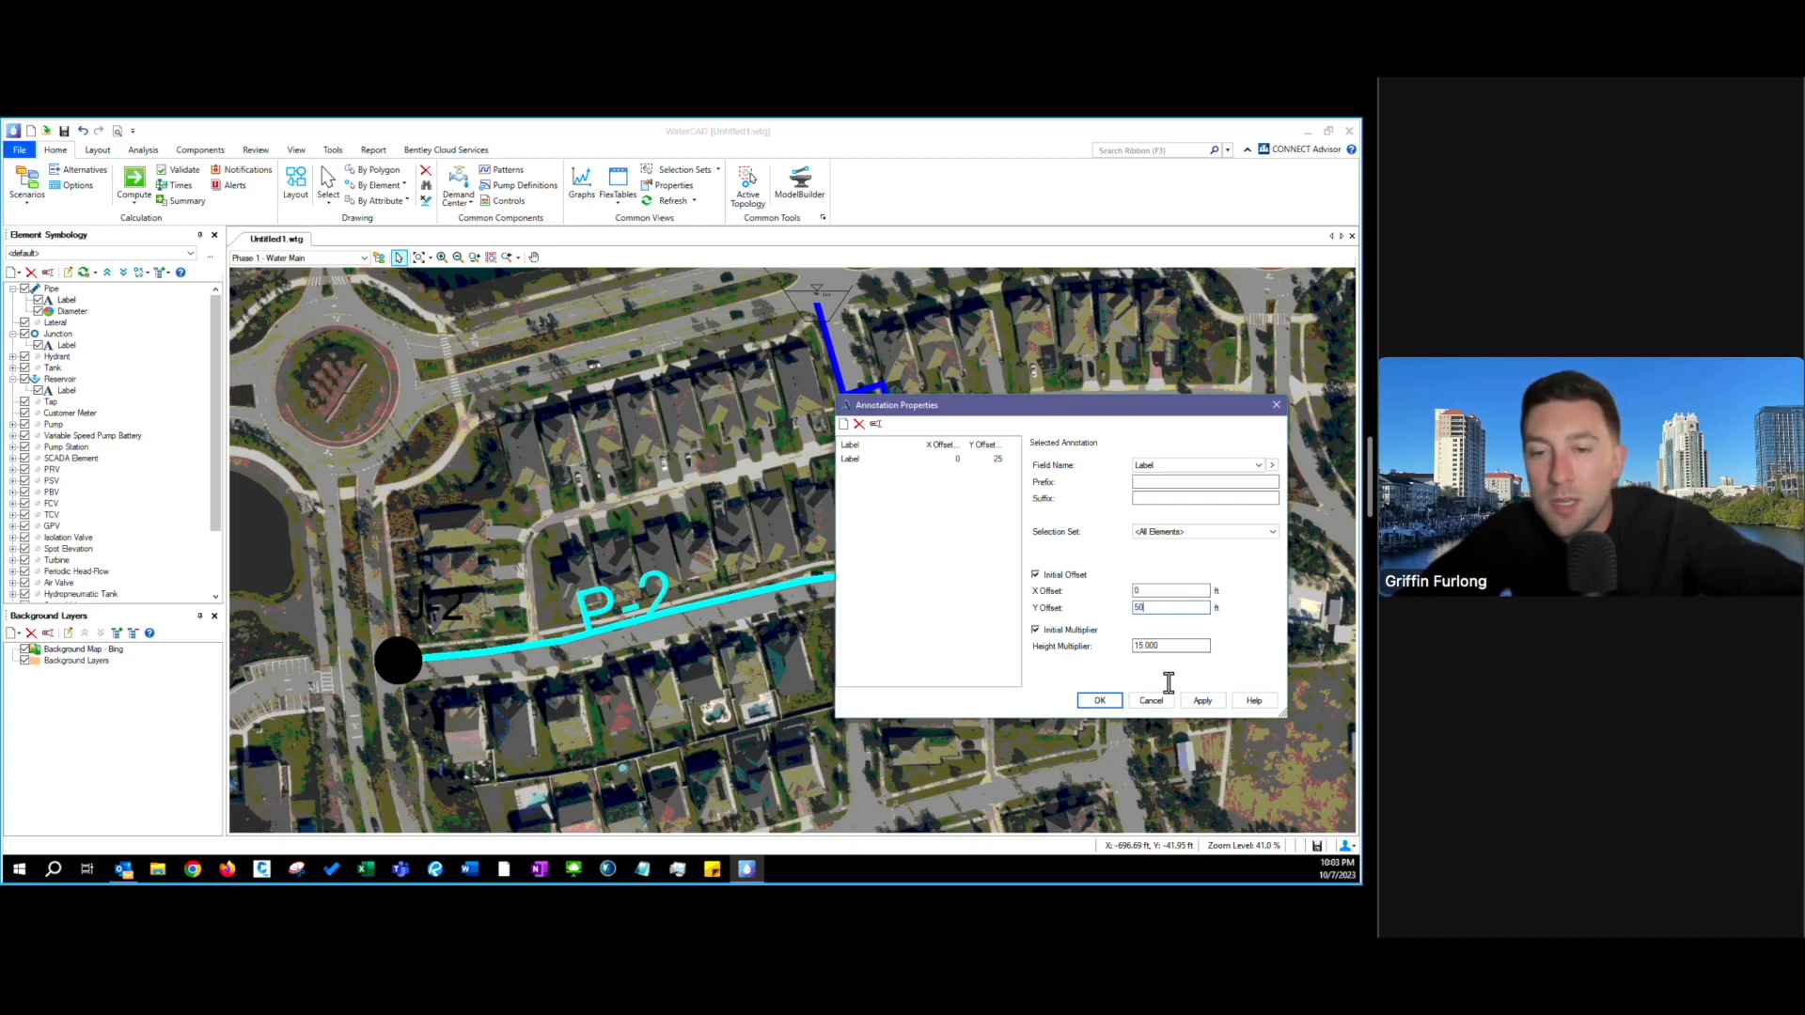
pyautogui.click(1203, 701)
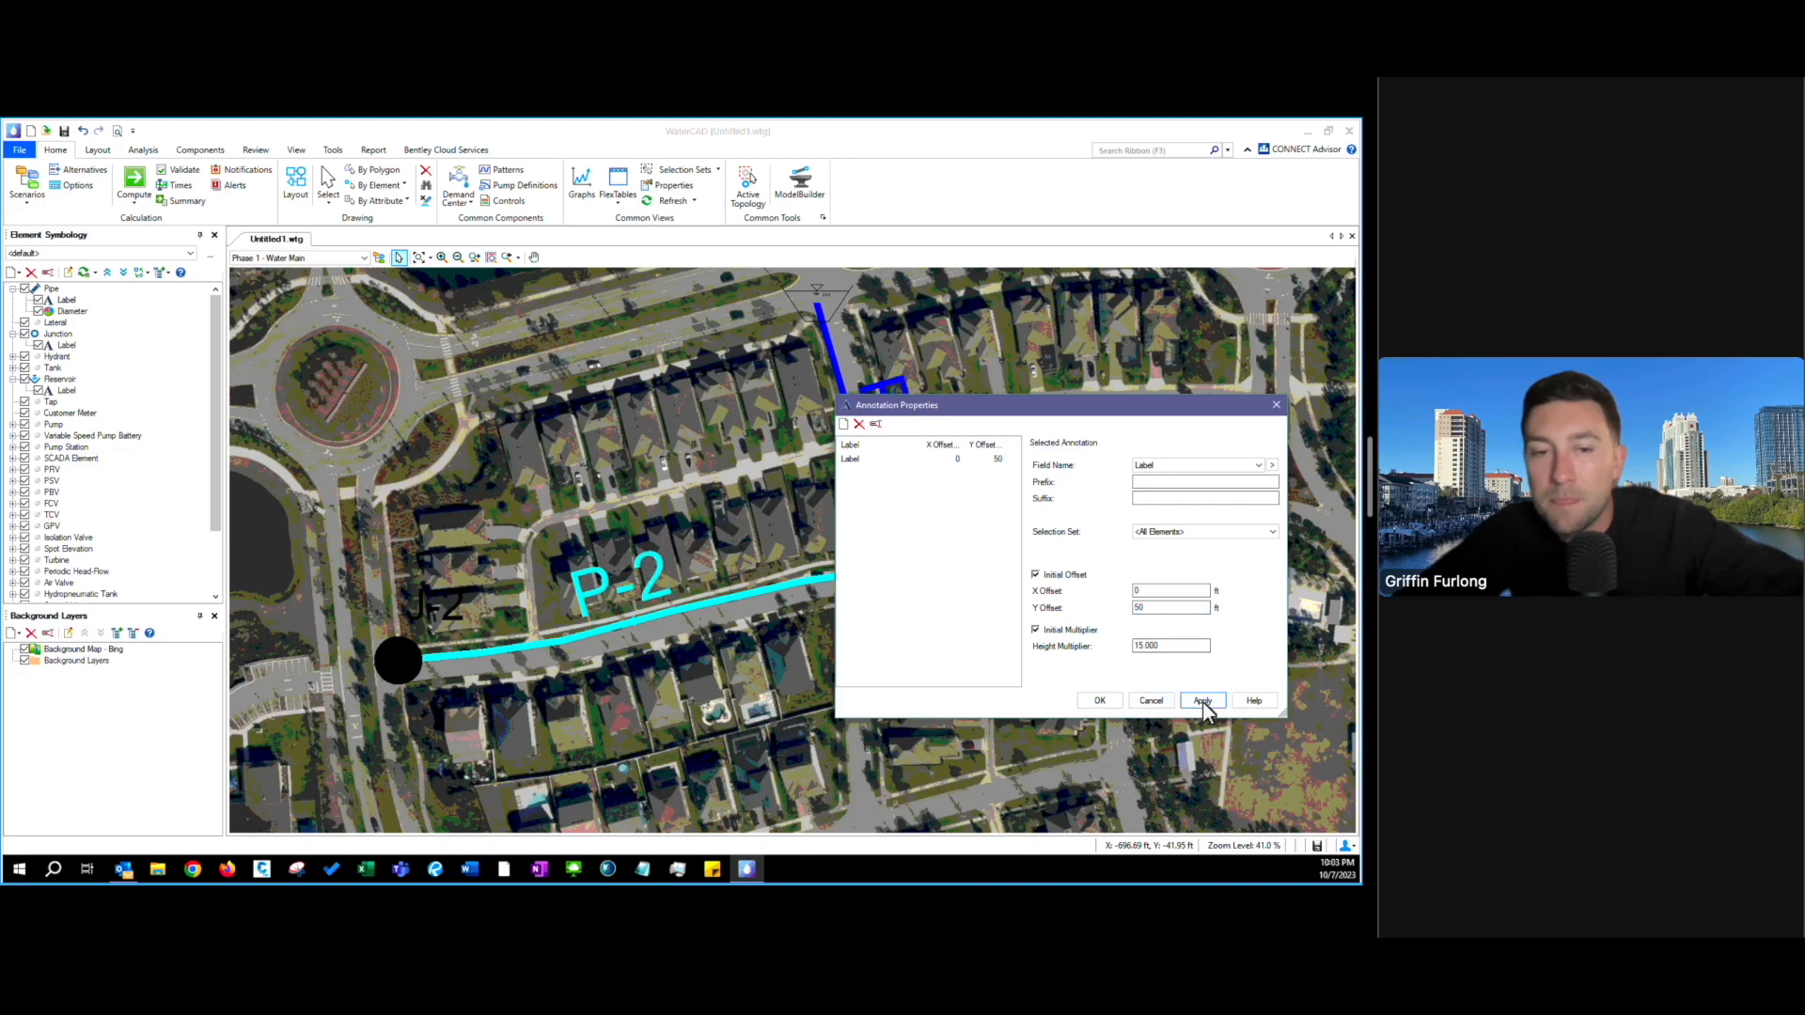
pyautogui.click(1096, 703)
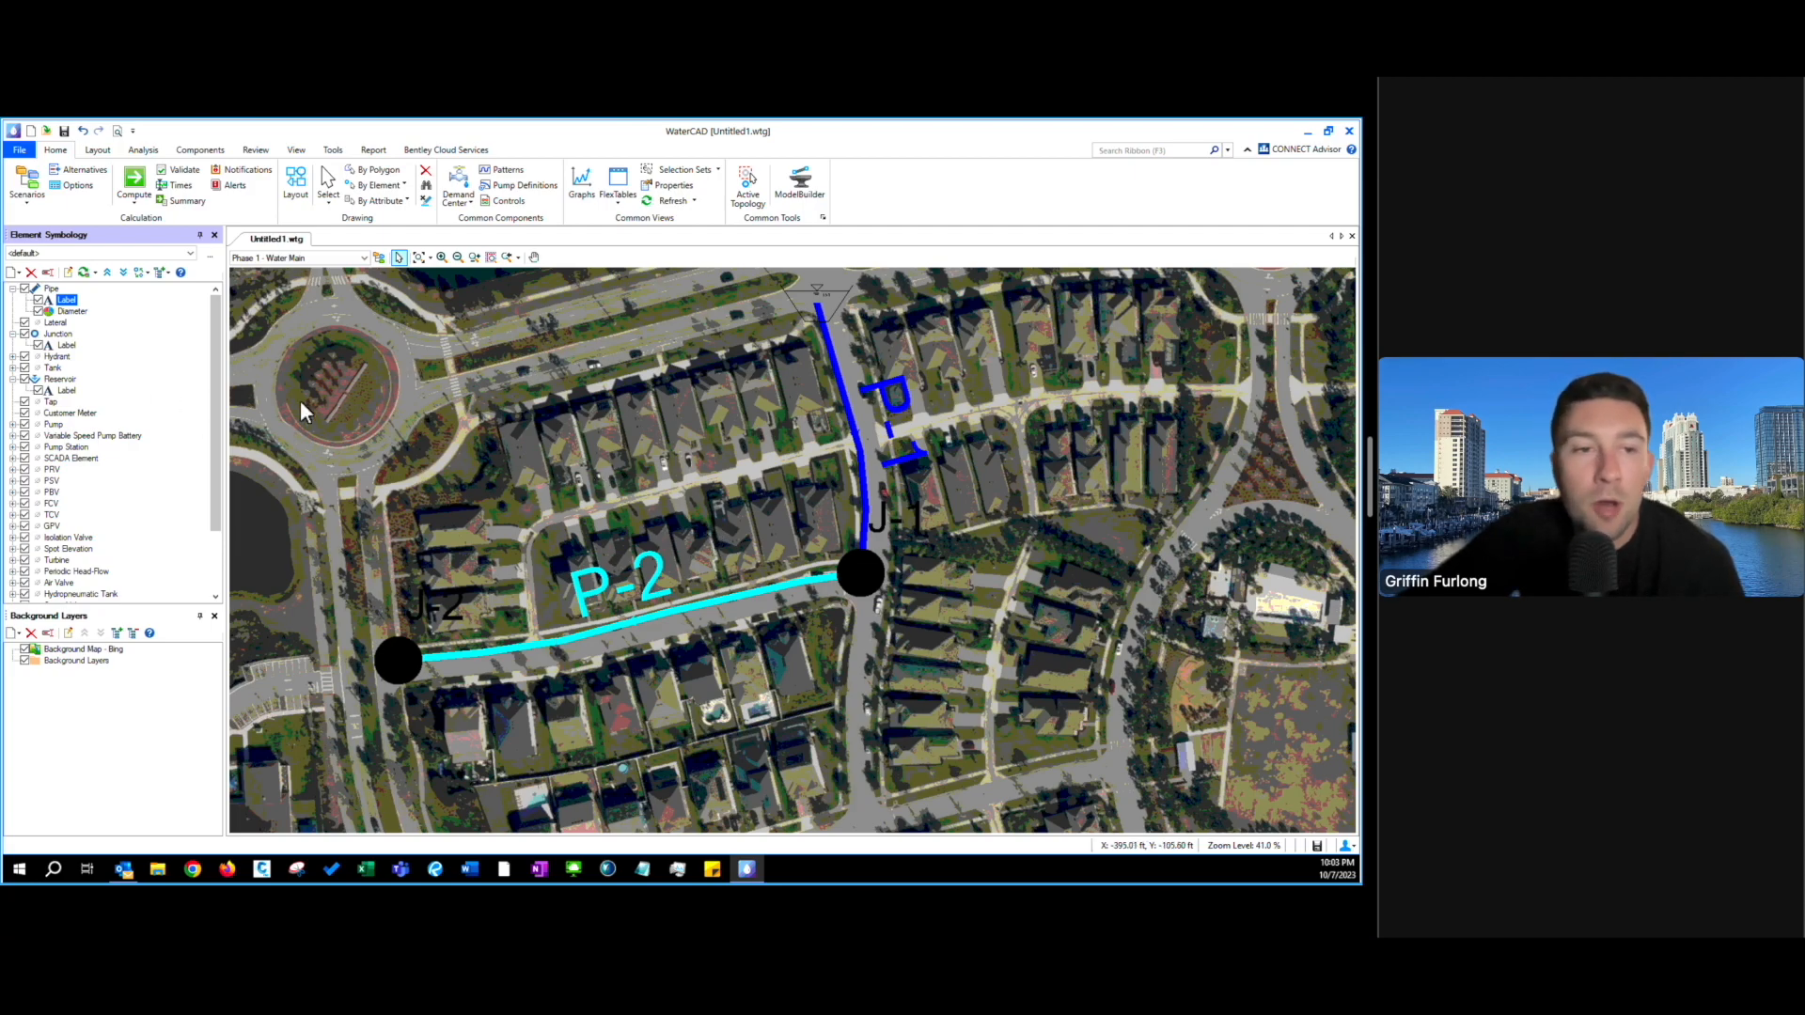
# - Create a new pipe annotation that shows the Velocity field
pyautogui.click(53, 290)
pyautogui.rightClick(58, 295)
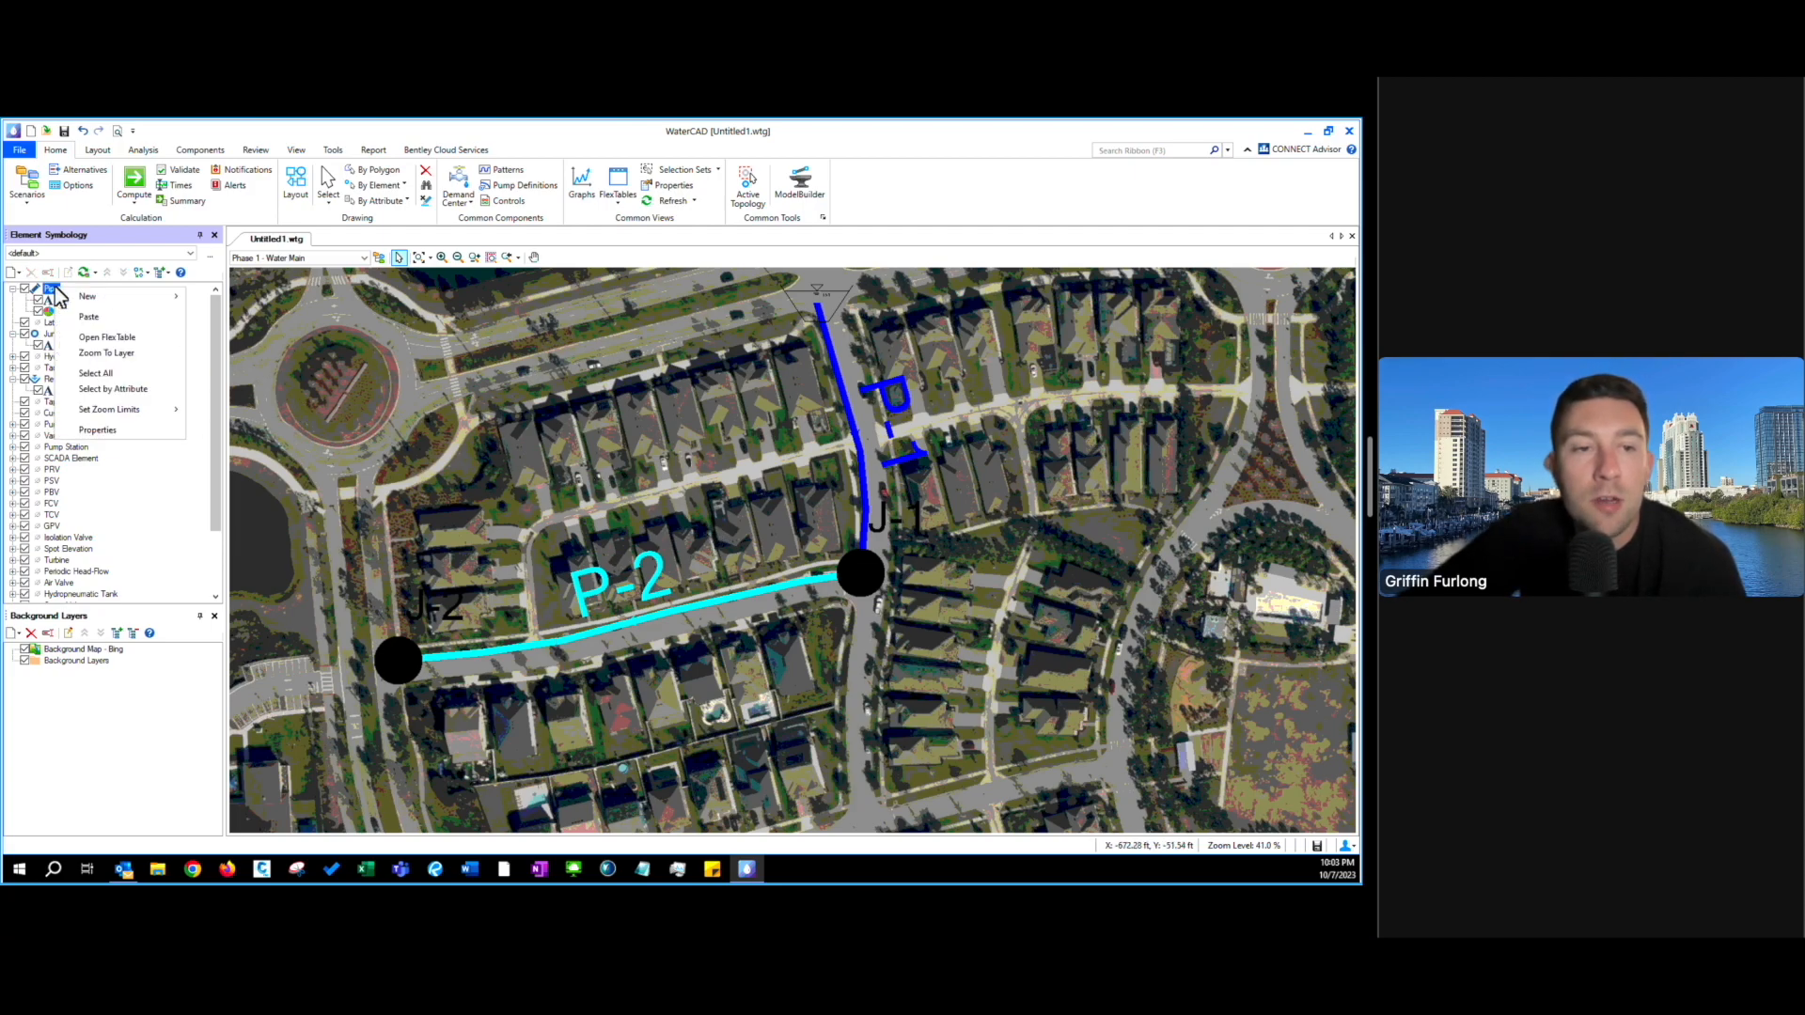
pyautogui.moveTo(132, 296)
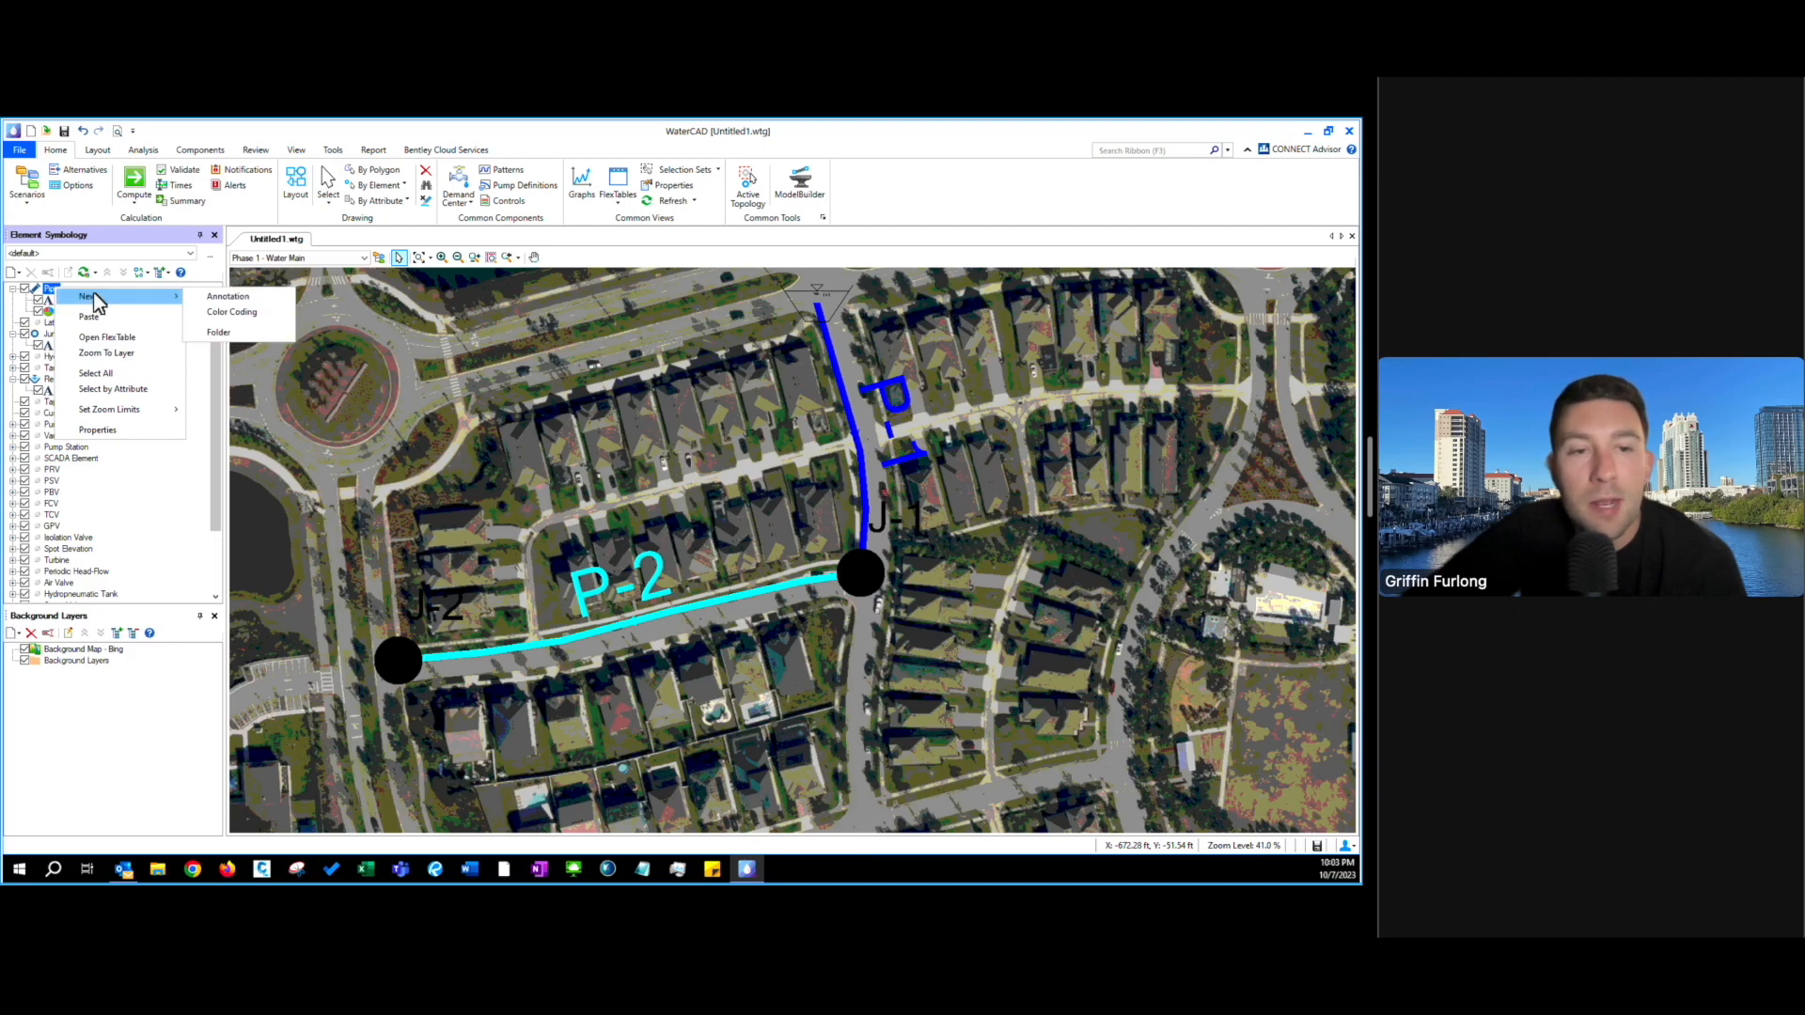
pyautogui.click(211, 299)
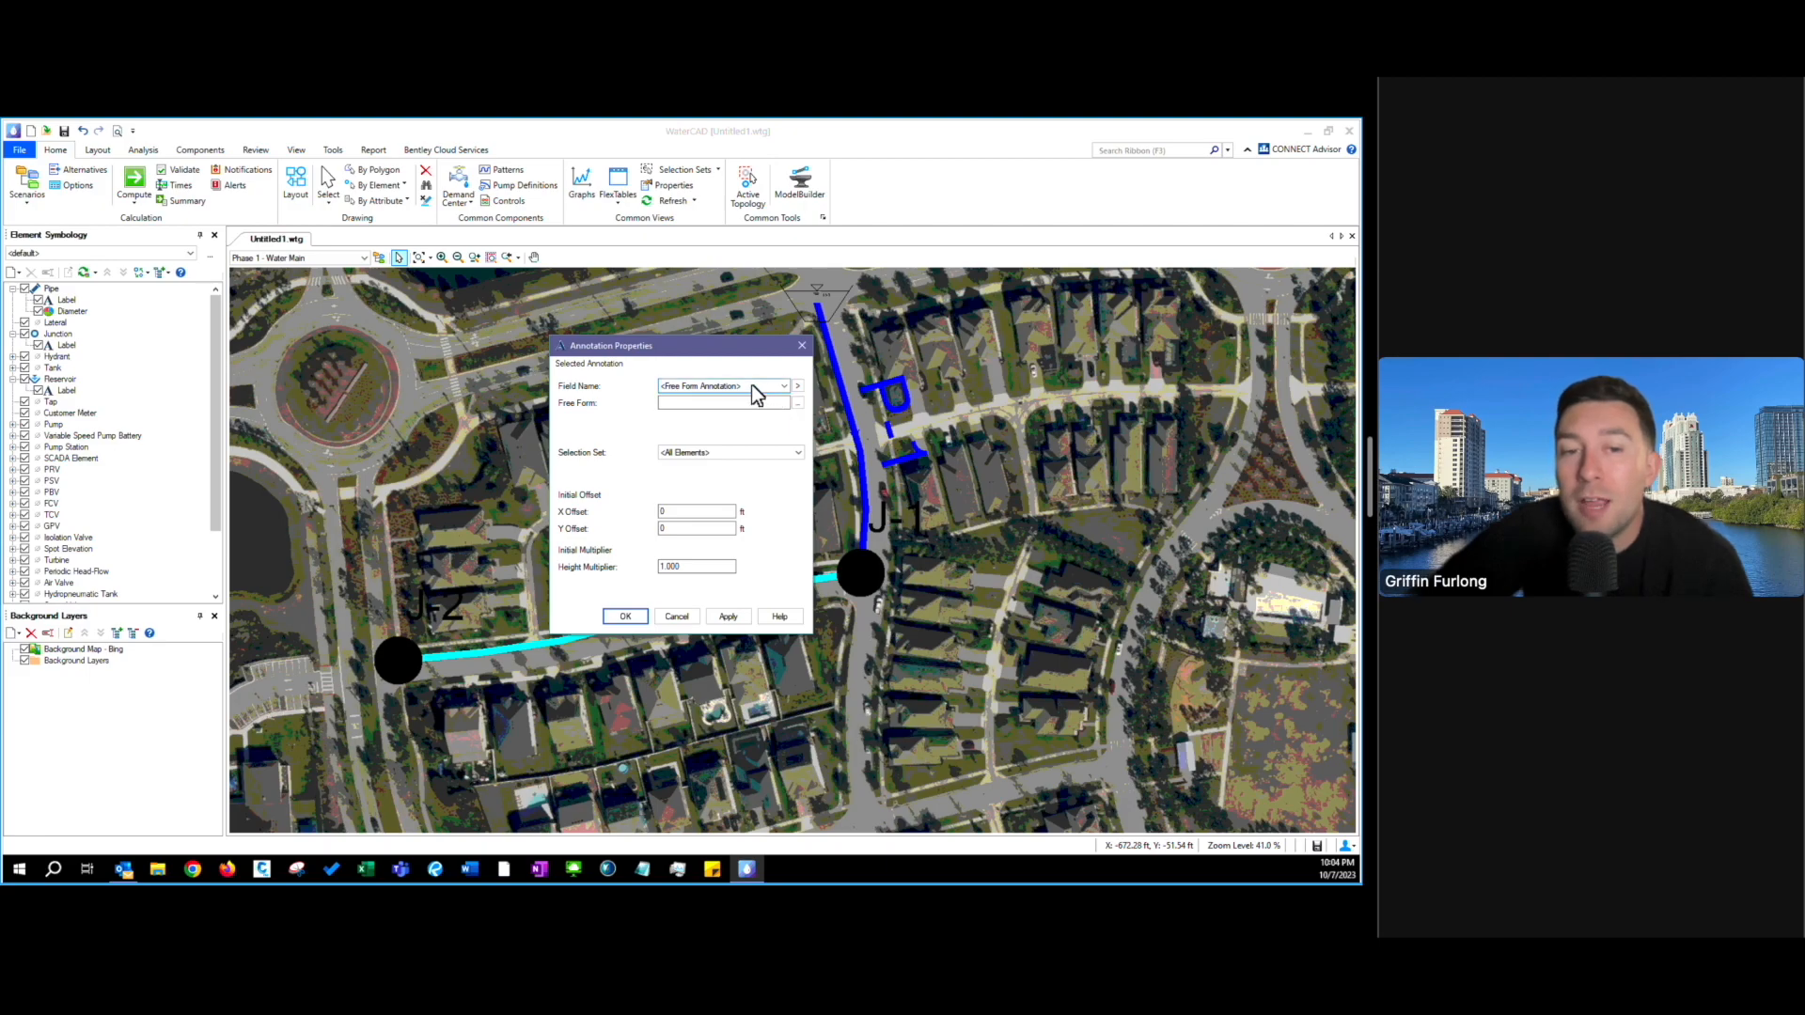
pyautogui.click(757, 388)
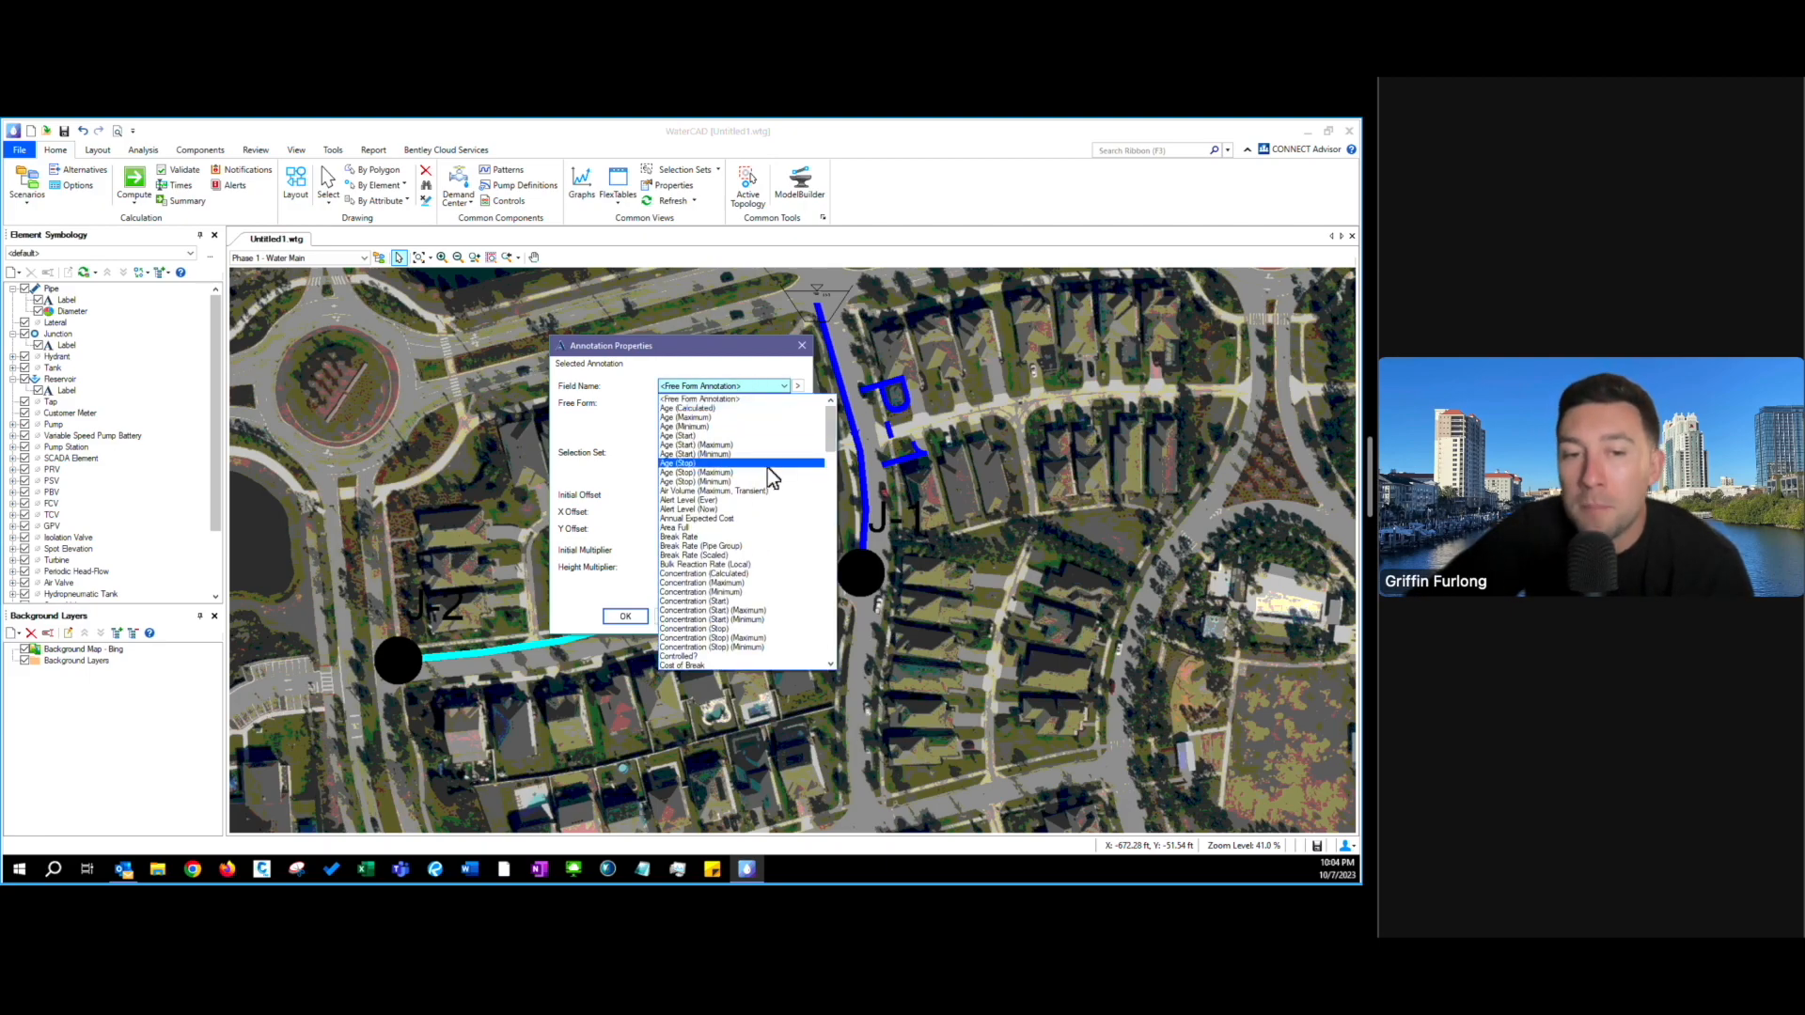
pyautogui.scroll(-20, 767, 467)
pyautogui.moveTo(832, 602); pyautogui.dragTo(832, 634)
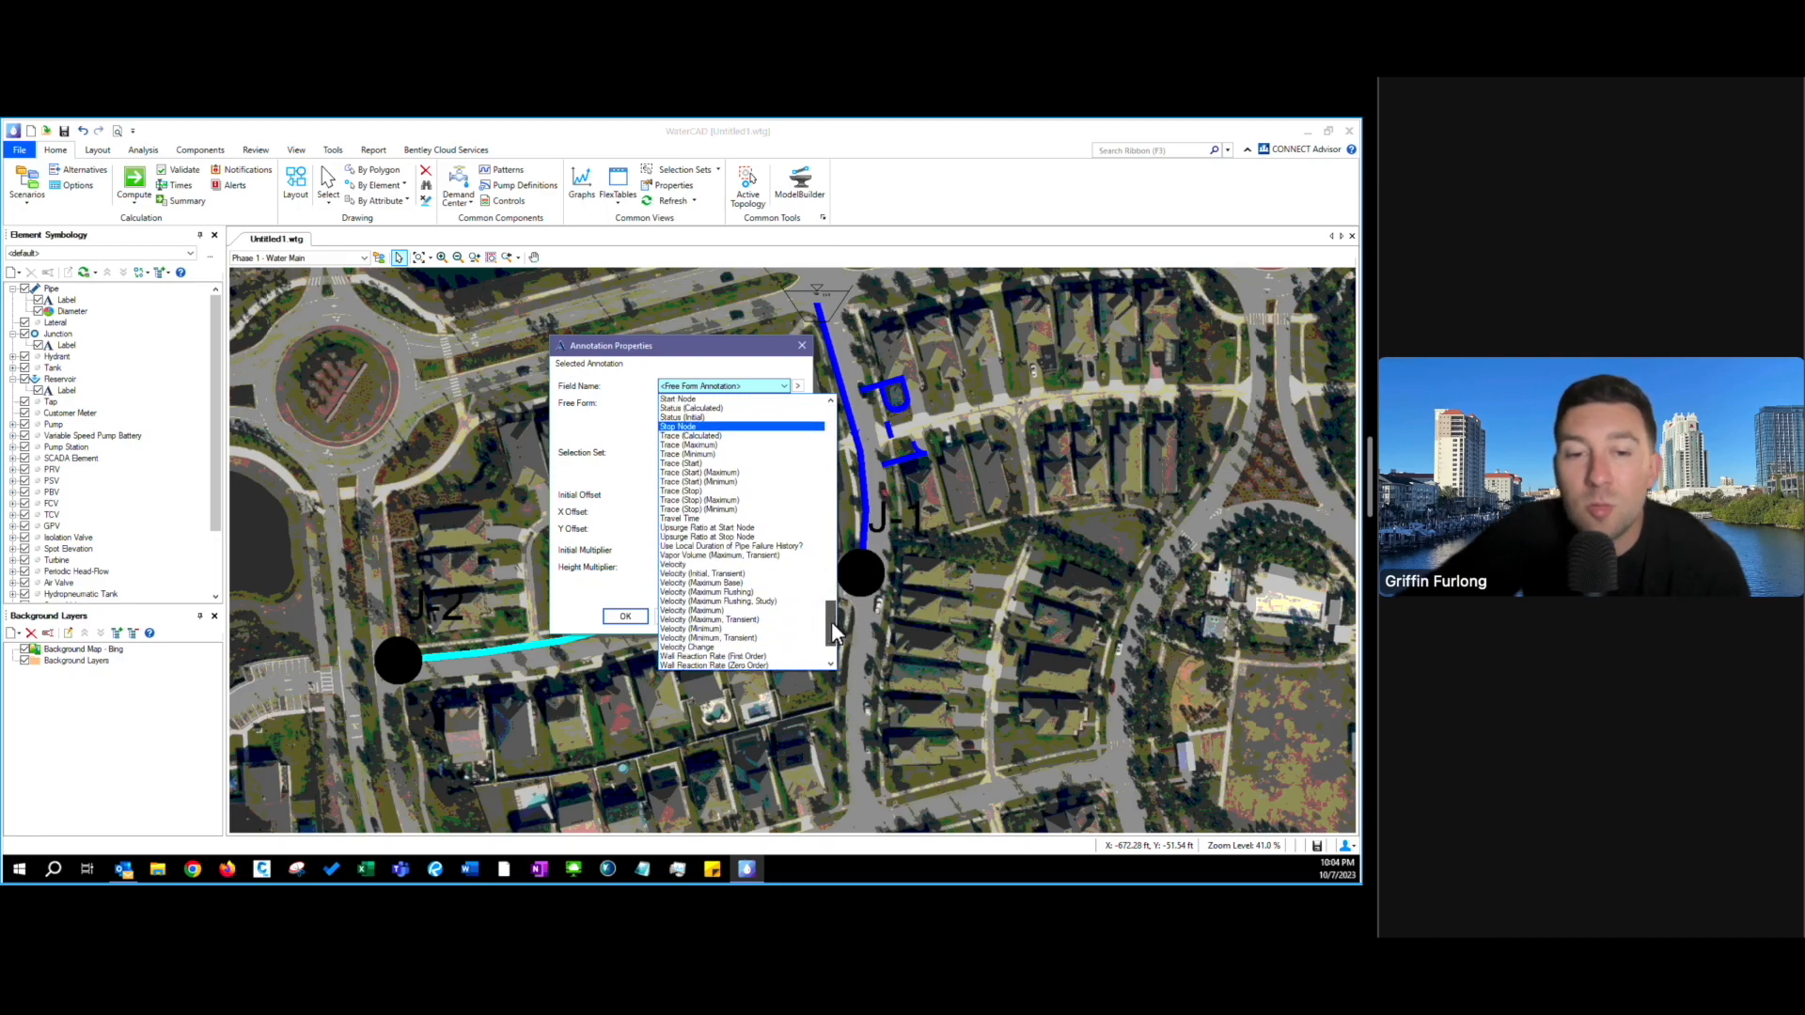
pyautogui.click(683, 565)
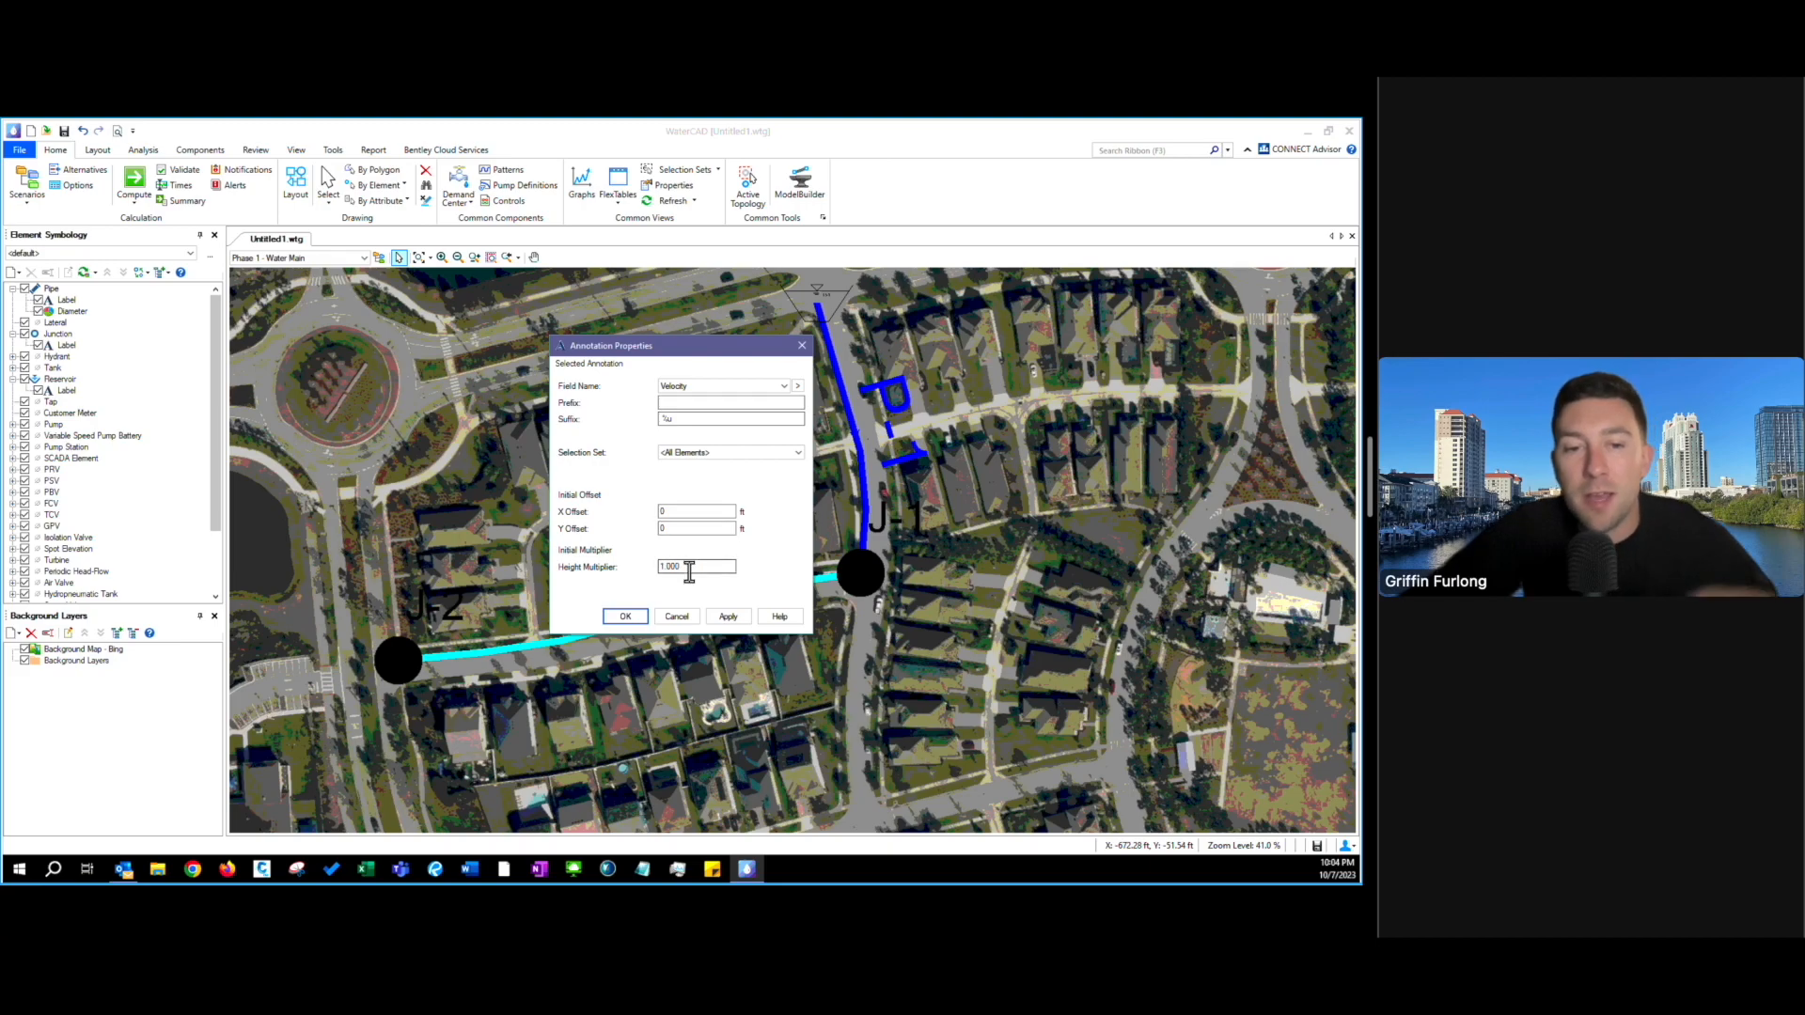
# - Give the velocity annotation a height multiplier of 15 and a Y offset of -50 ft, and accept it
pyautogui.doubleClick(688, 569)
pyautogui.write('15')
pyautogui.click(734, 617)
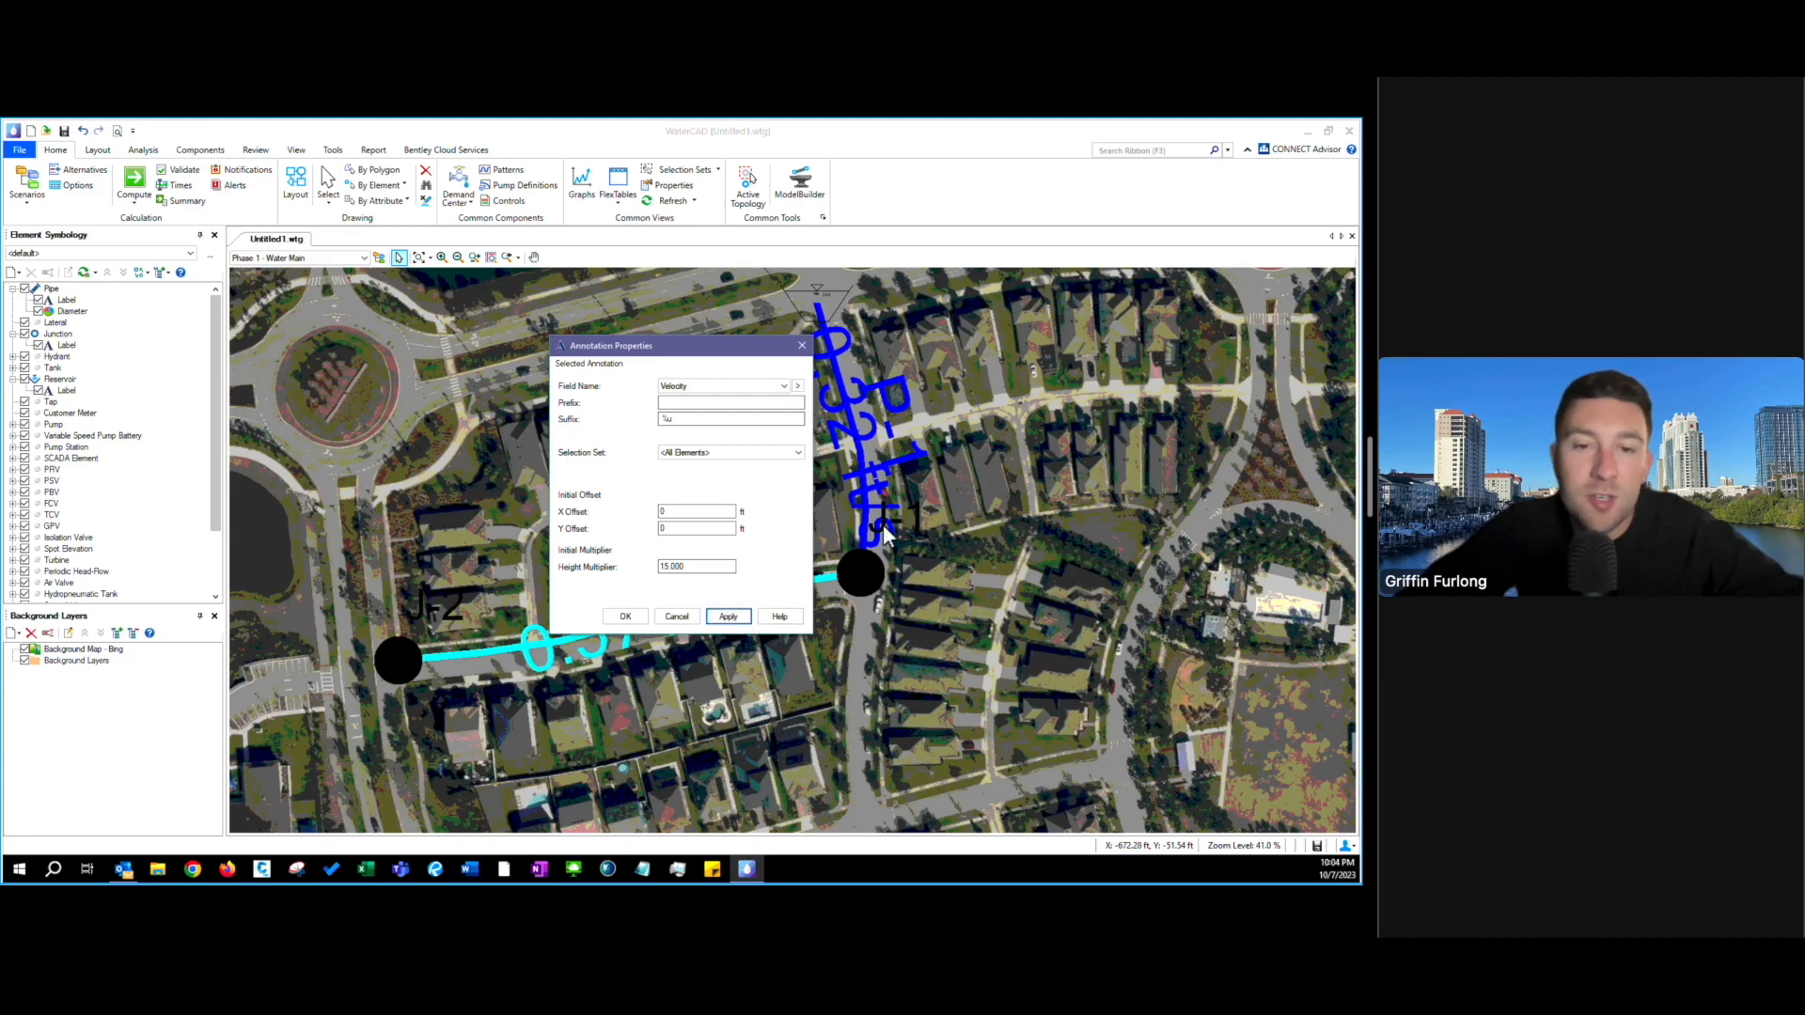
pyautogui.doubleClick(675, 529)
pyautogui.write('-50')
pyautogui.click(728, 616)
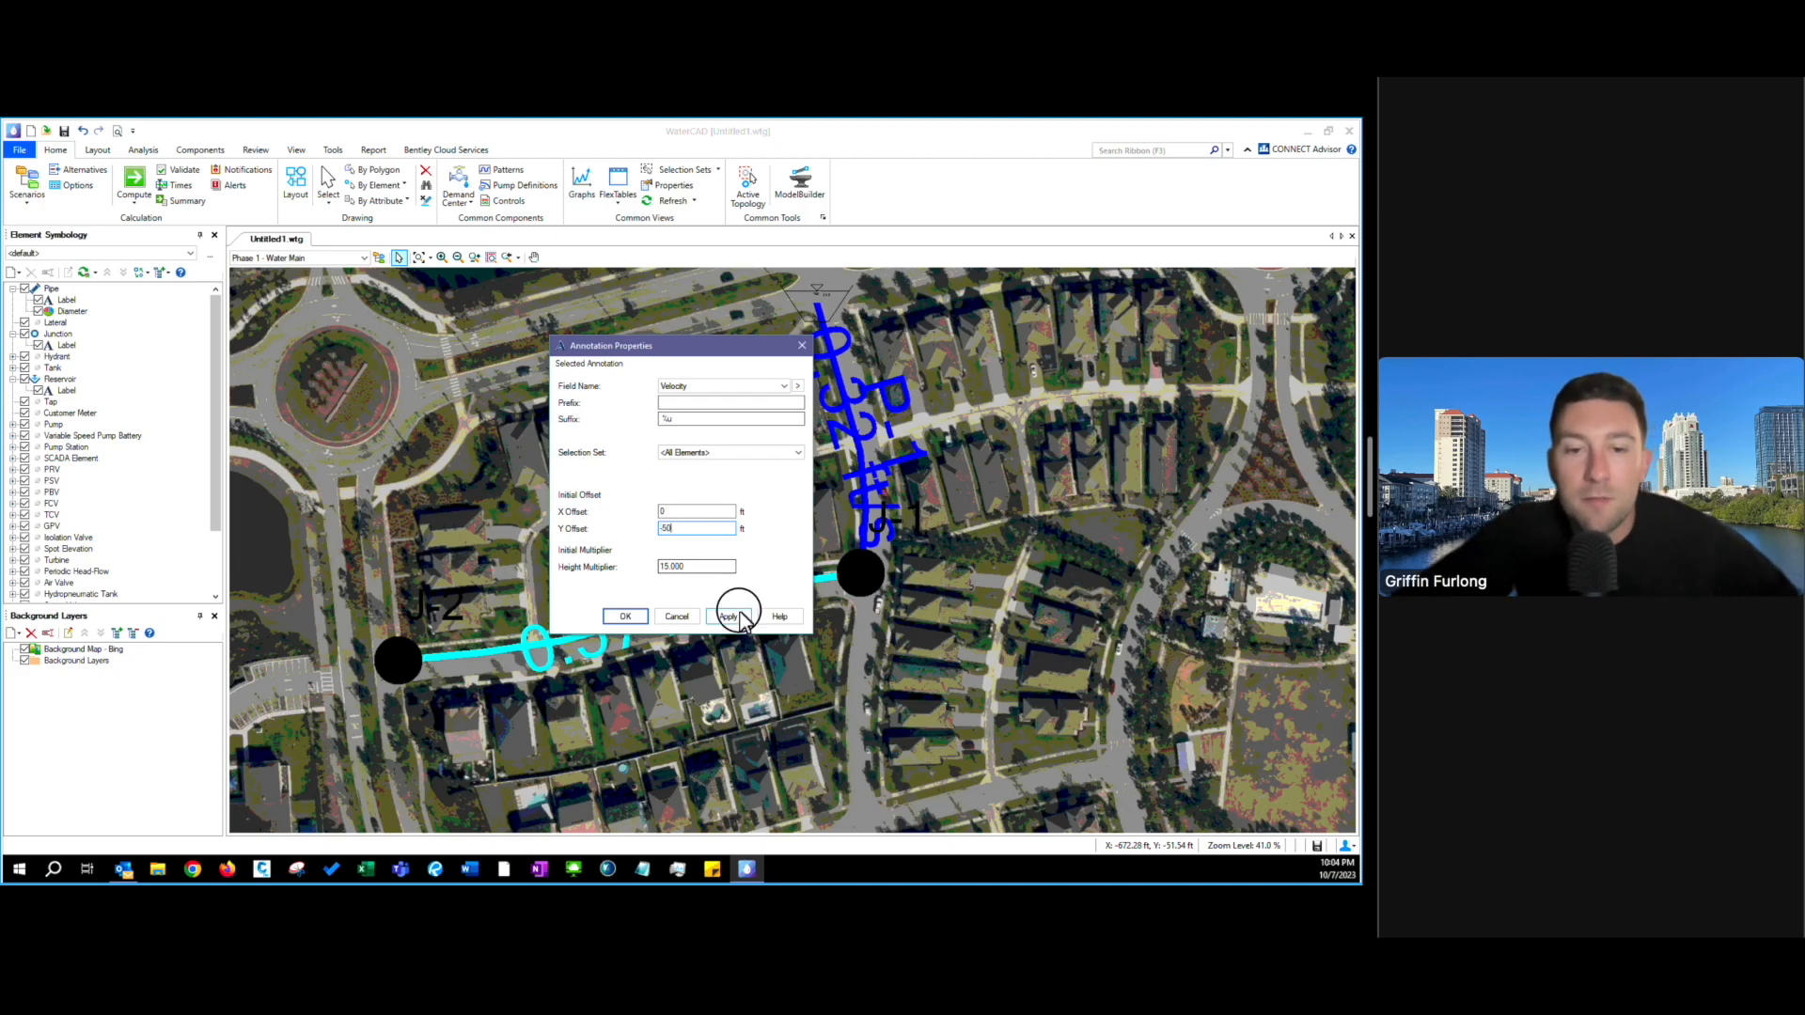
pyautogui.click(625, 617)
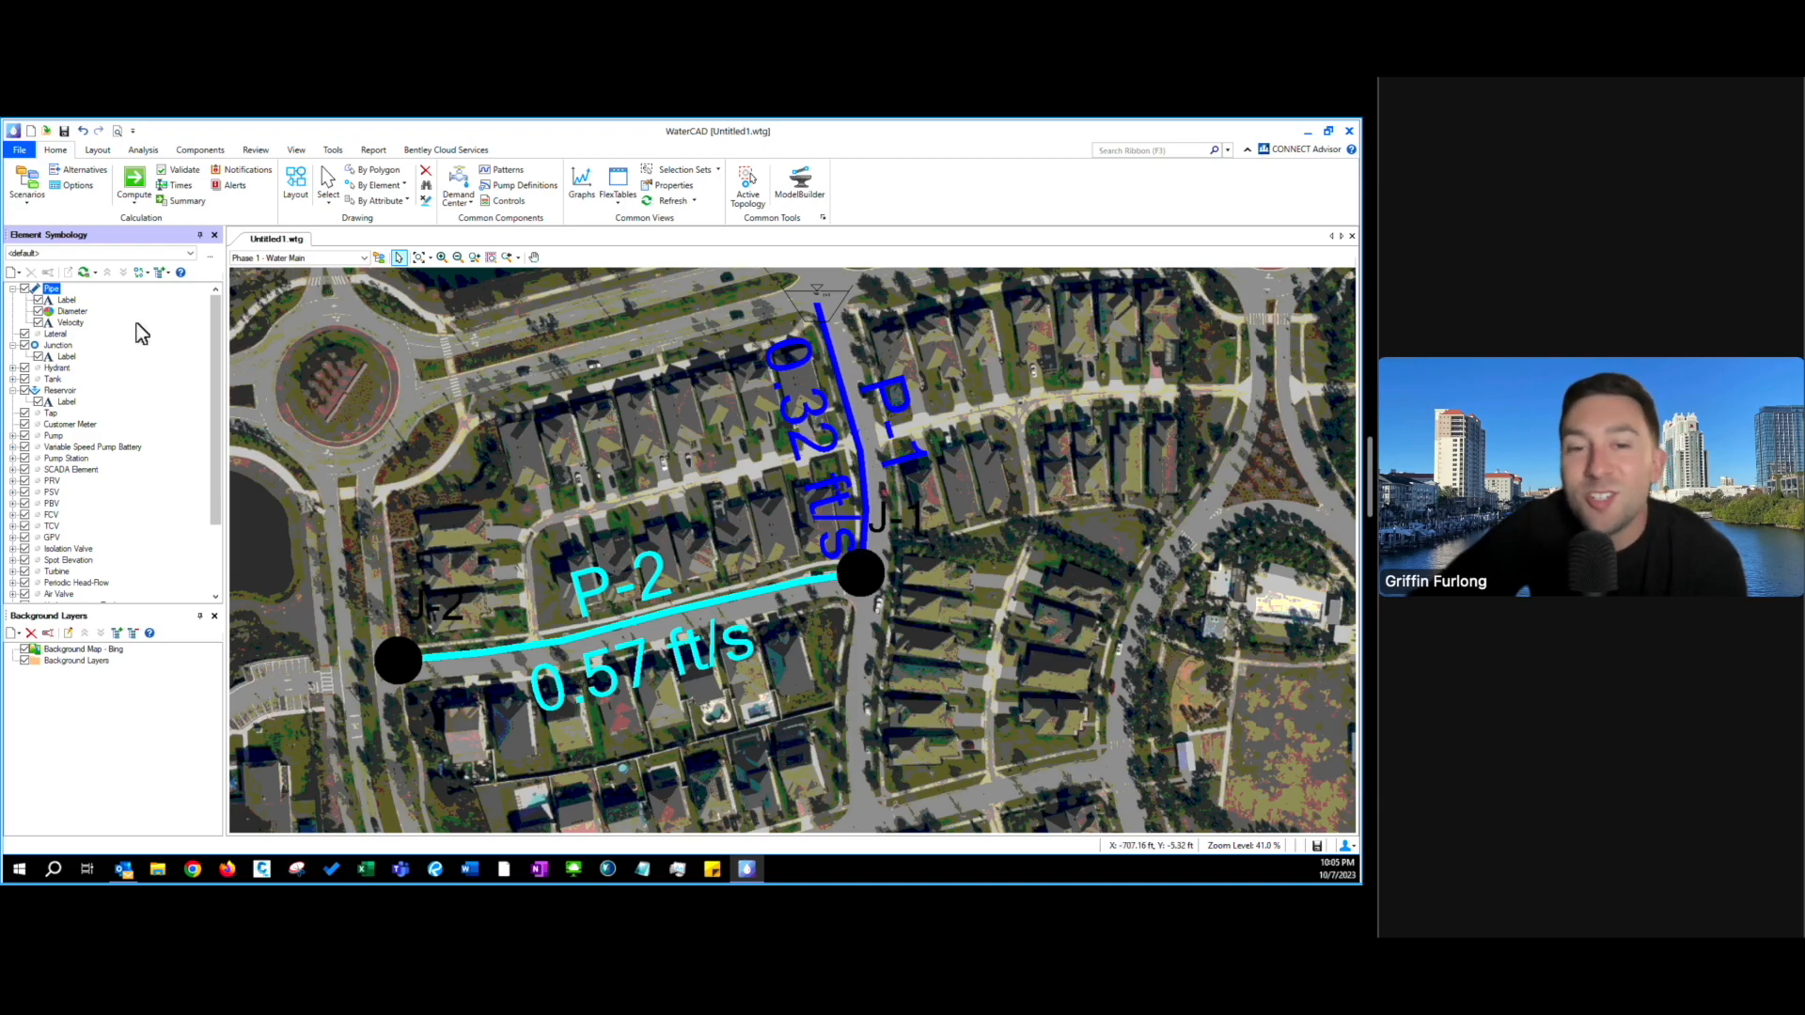
# - Insert a legend for the pipe Diameter color coding into the drawing, just east of pipe P-1
pyautogui.click(79, 312)
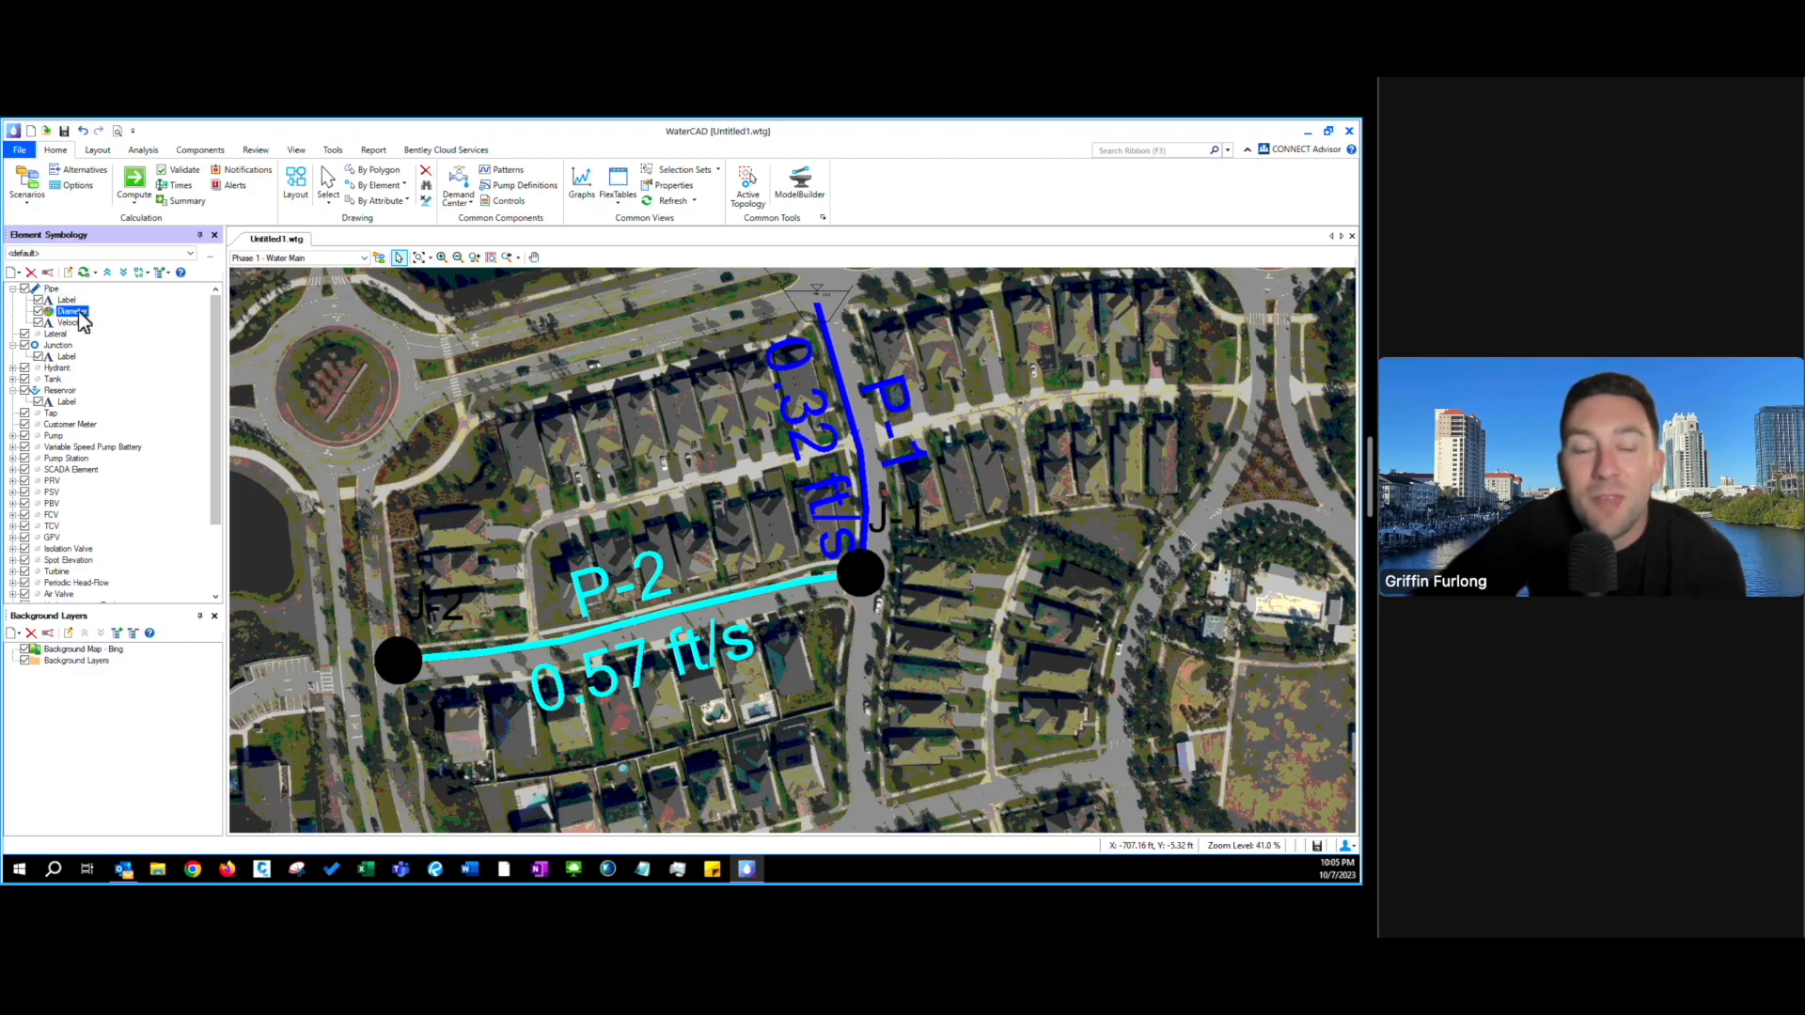
pyautogui.rightClick(83, 321)
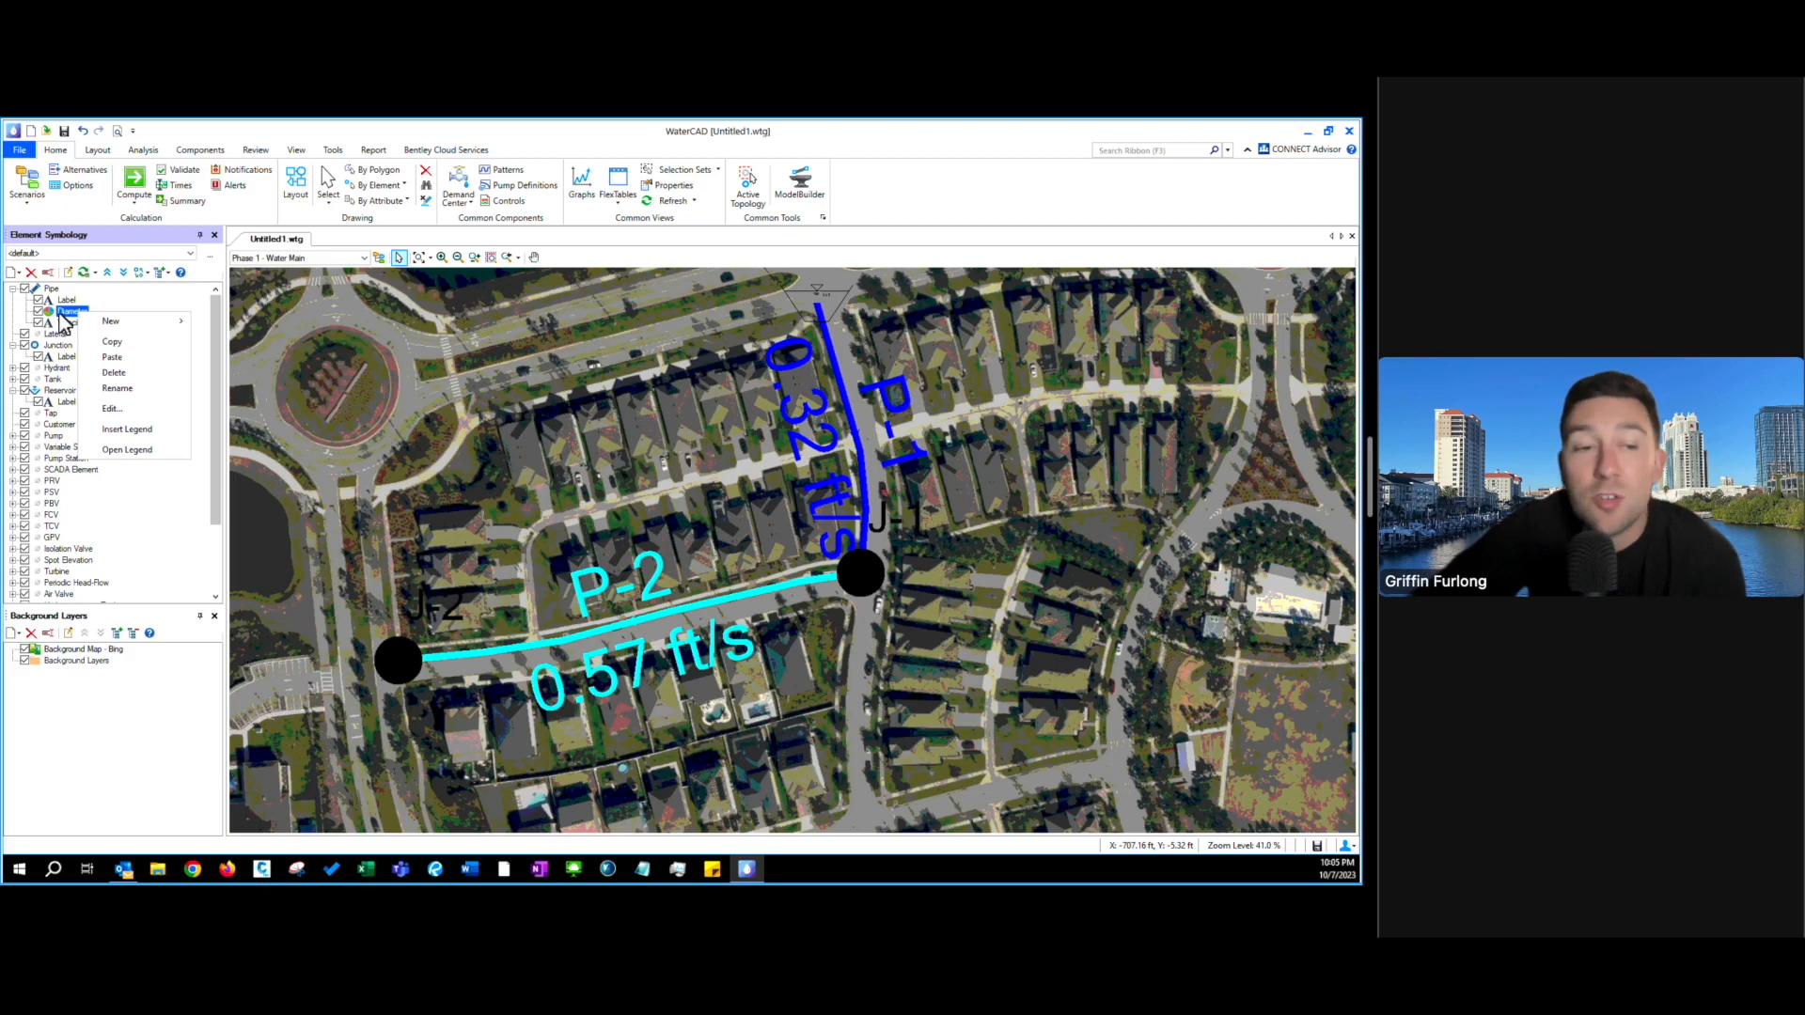
pyautogui.click(141, 430)
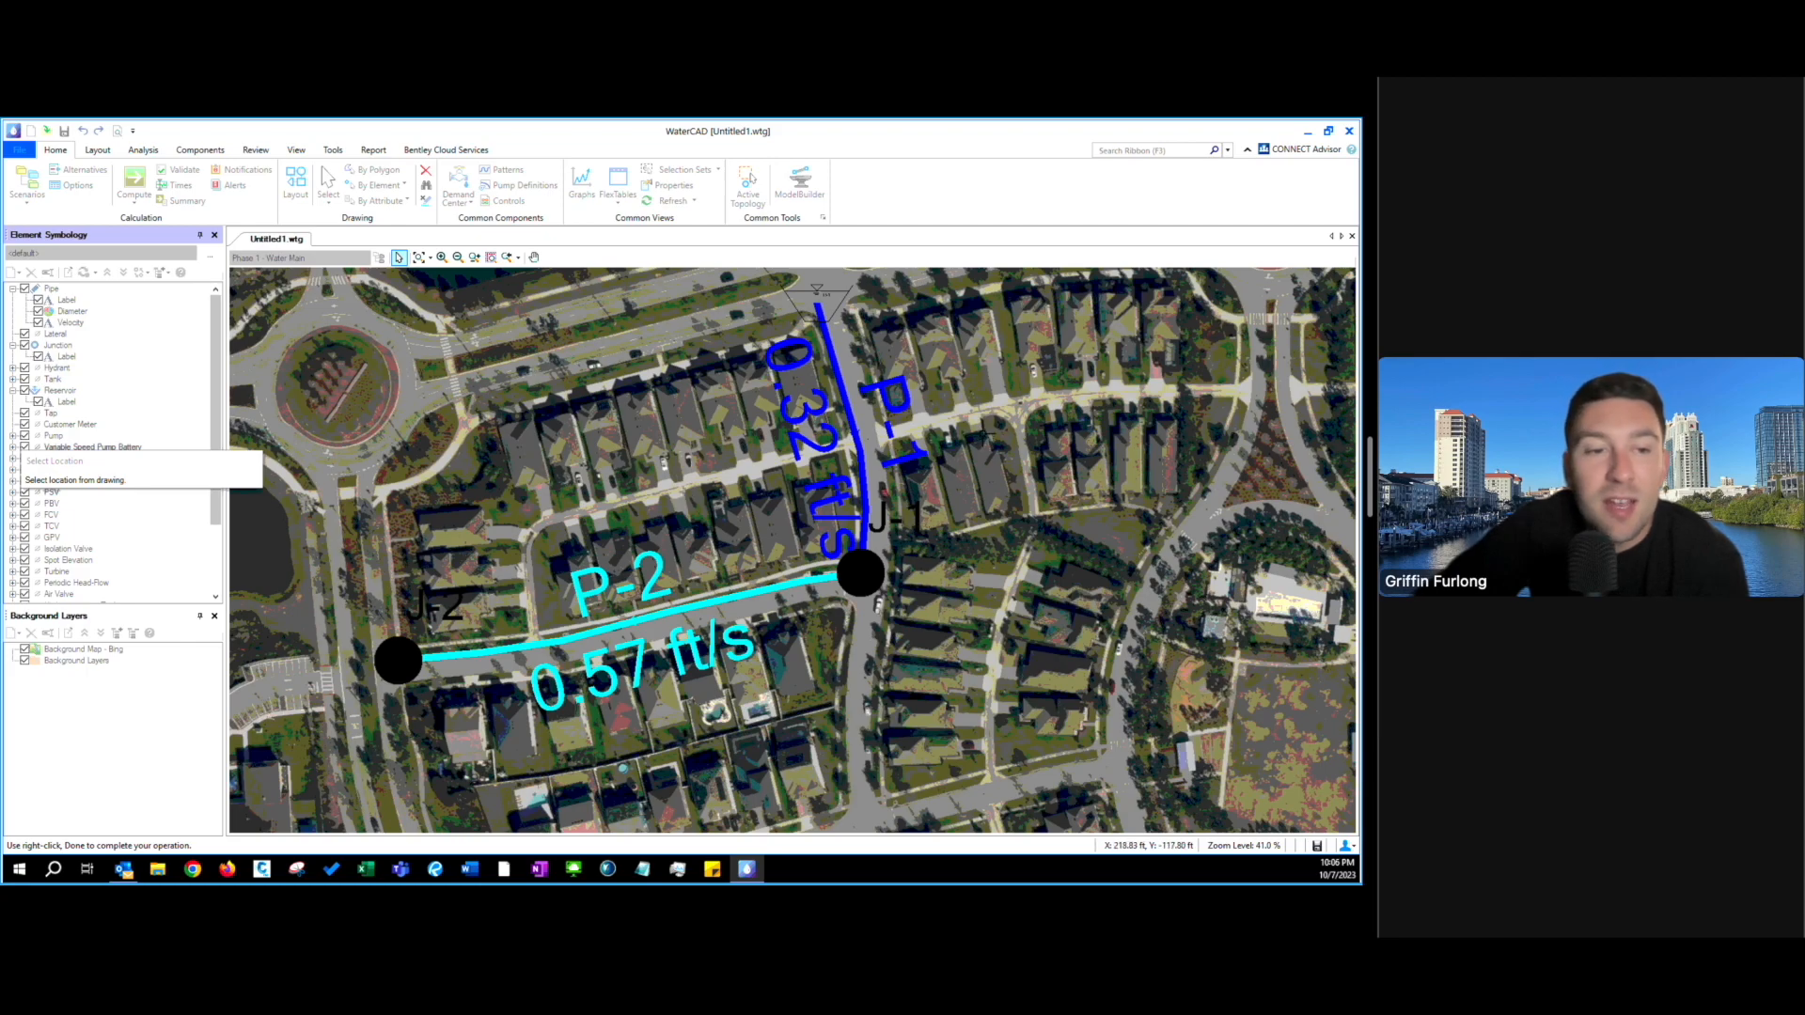
pyautogui.click(953, 405)
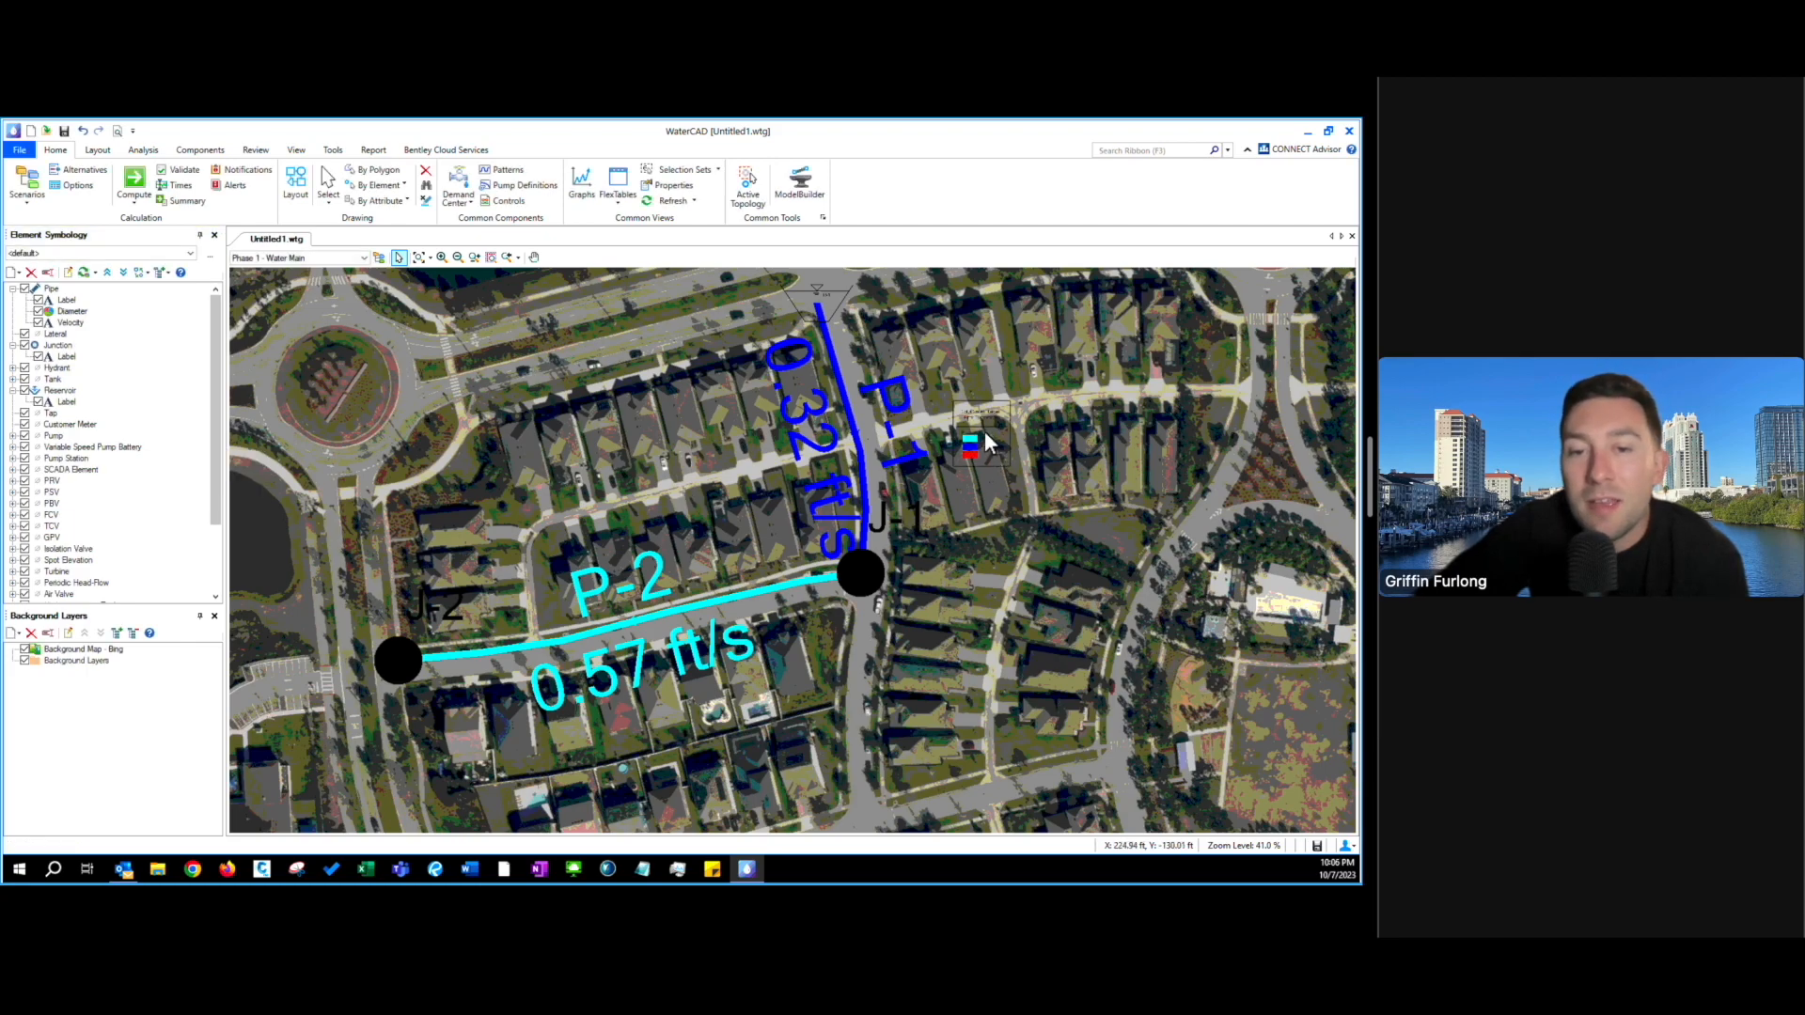
# - Scale up the color coding legend and move it clear of the pipes, to the east of junction J-1
pyautogui.rightClick(983, 438)
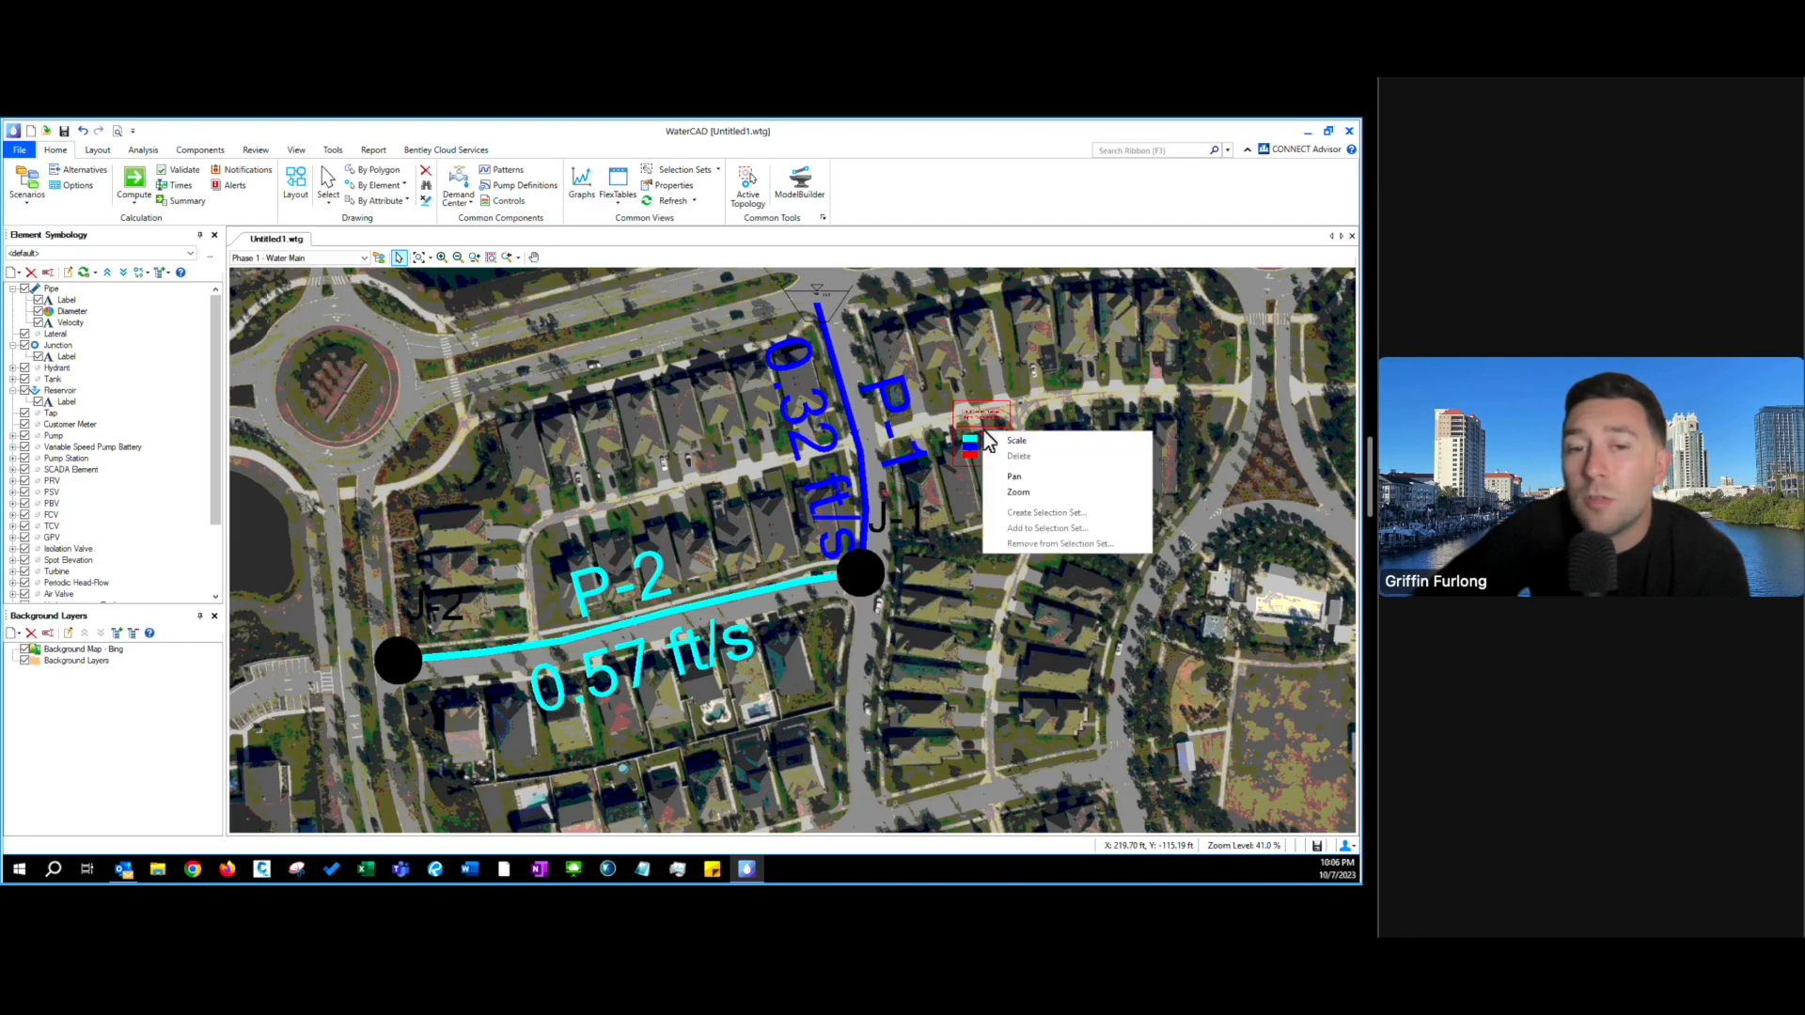
pyautogui.click(1017, 440)
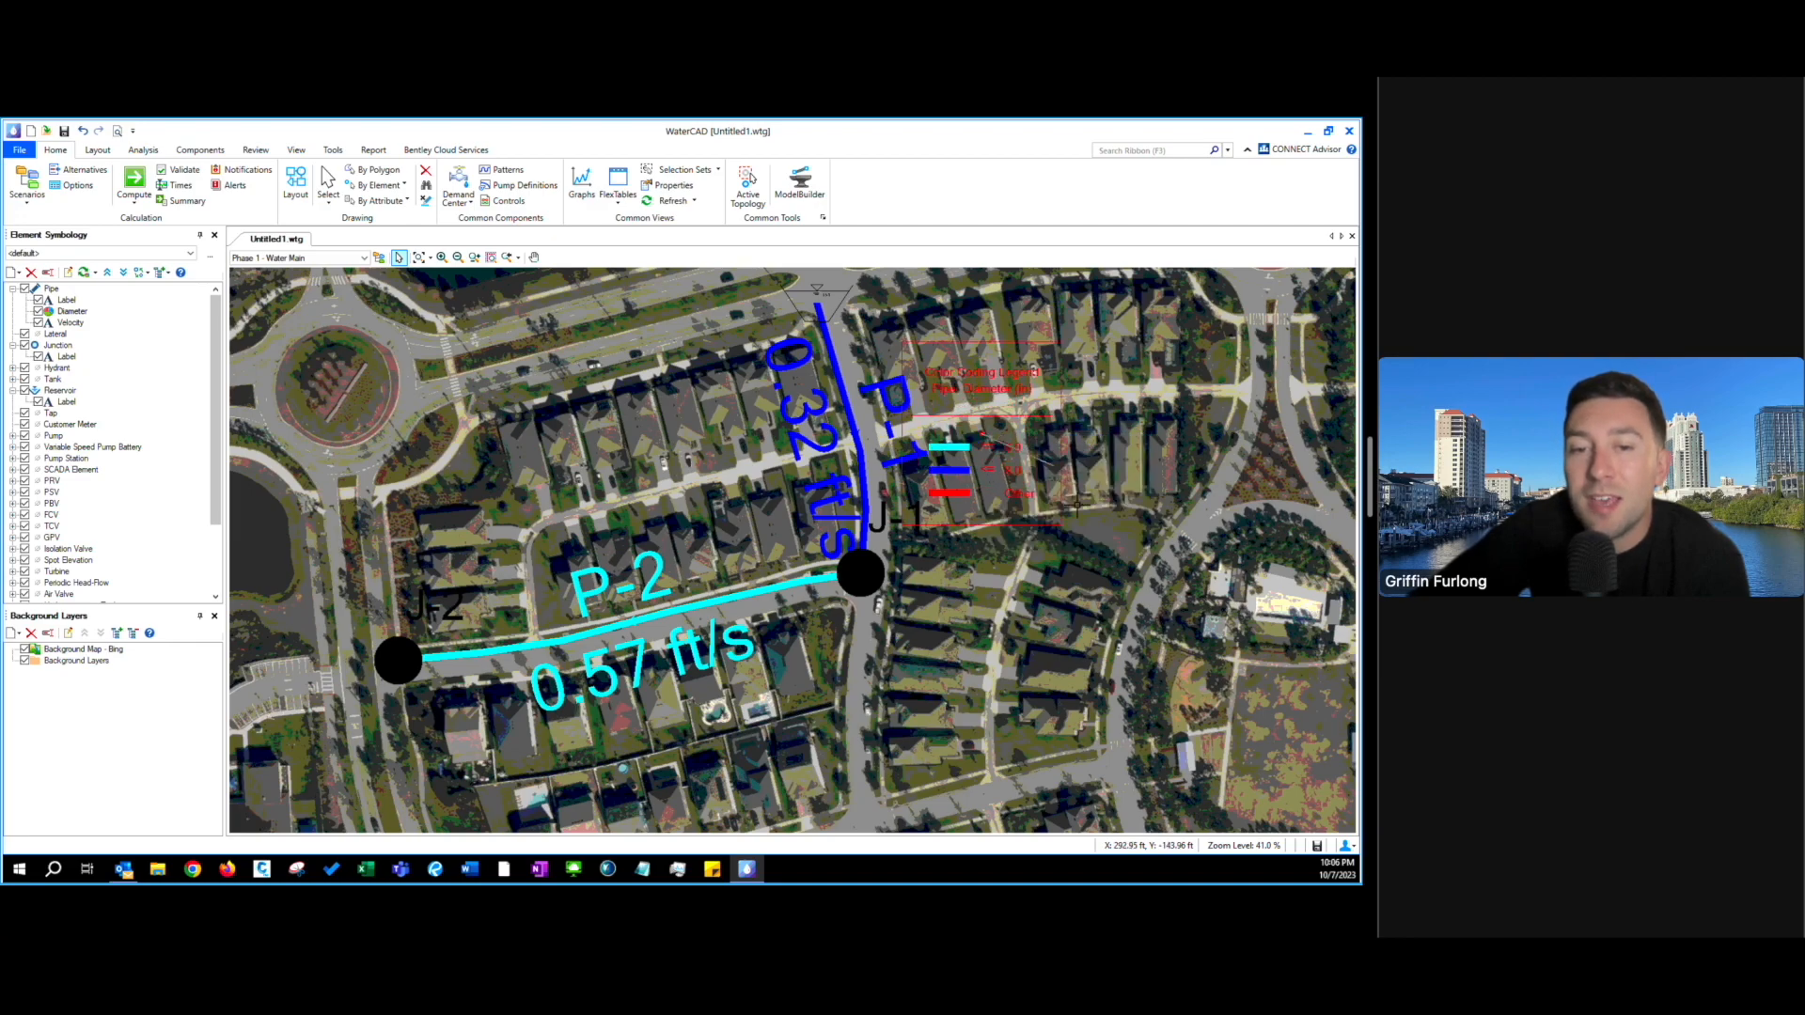
pyautogui.click(1102, 548)
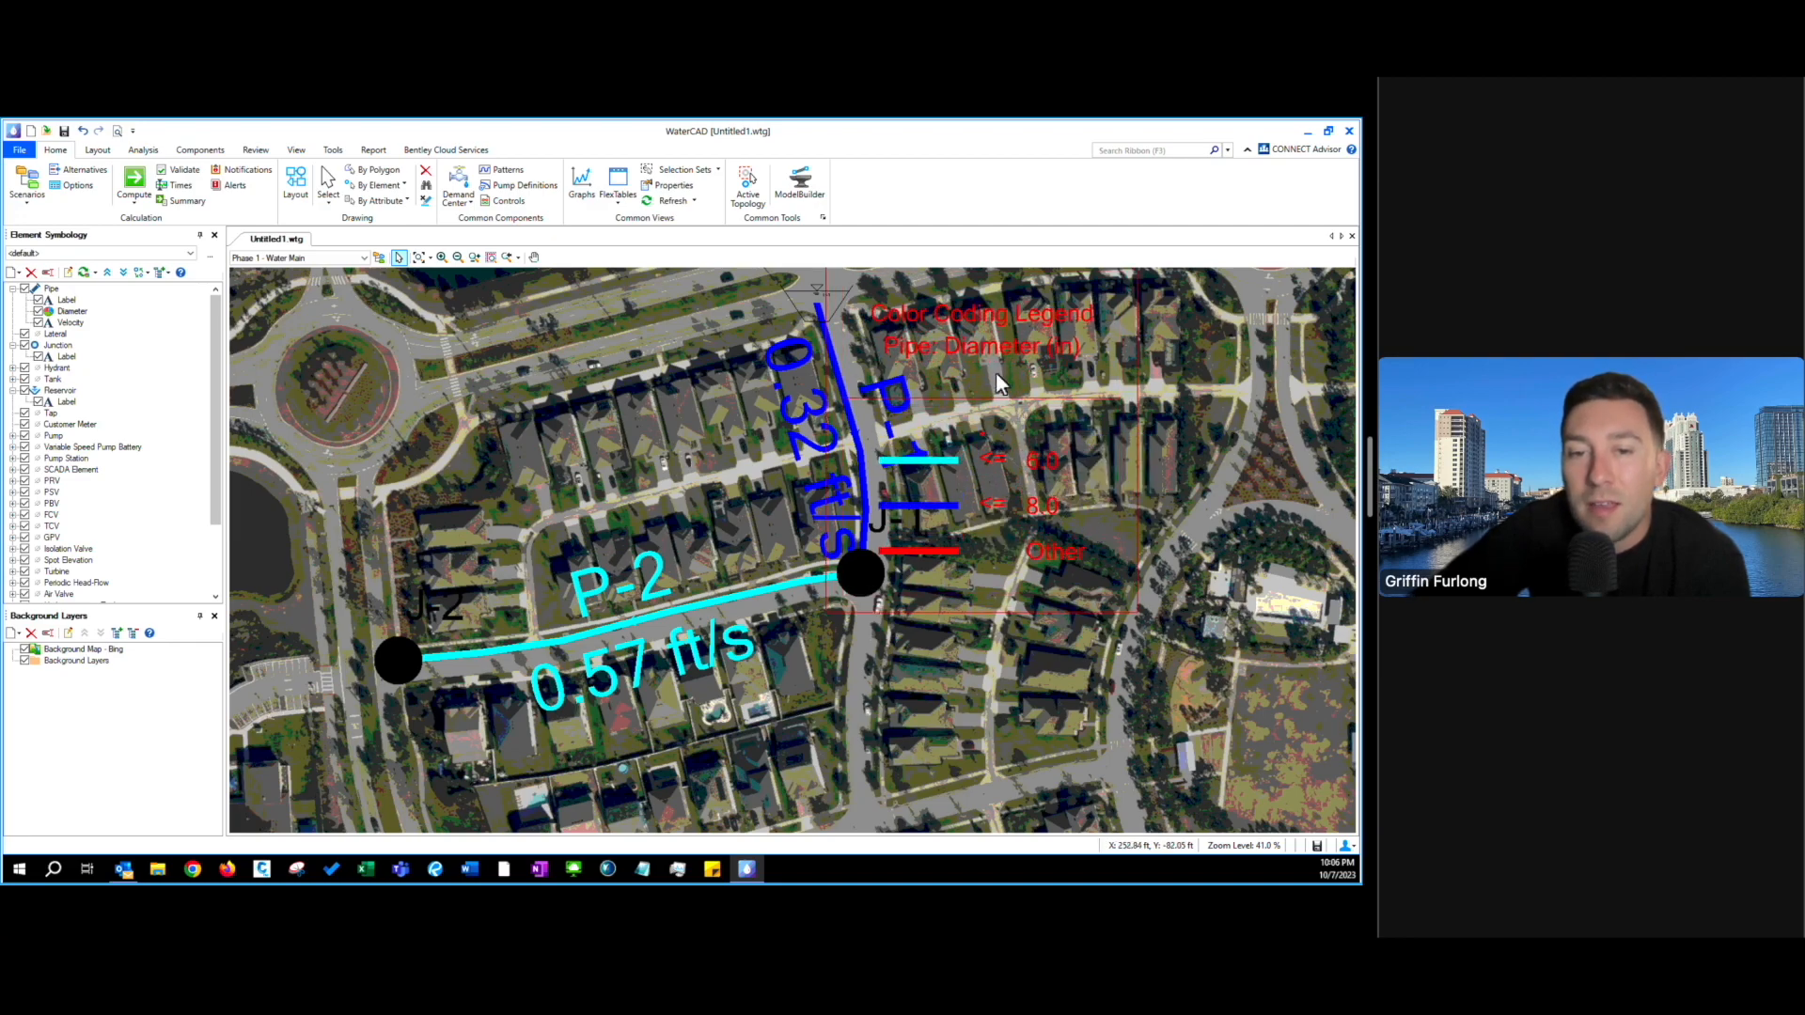
pyautogui.moveTo(989, 362); pyautogui.dragTo(1129, 428)
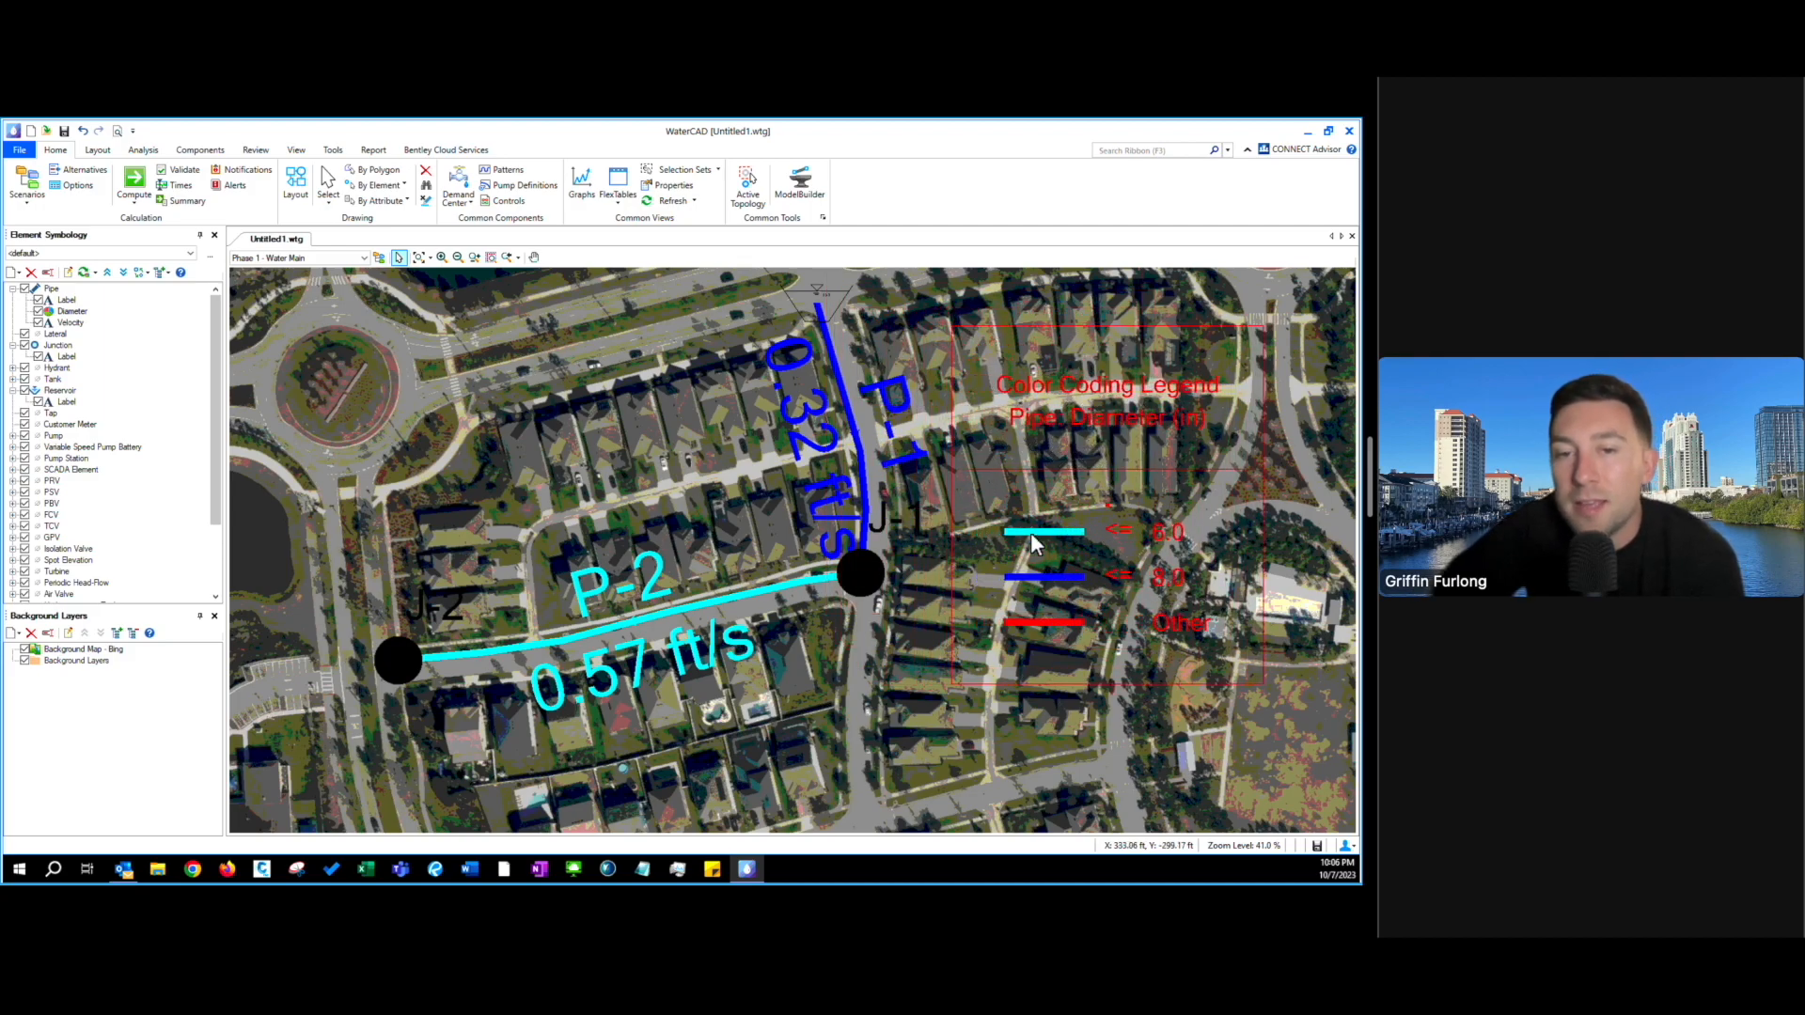
pyautogui.click(884, 754)
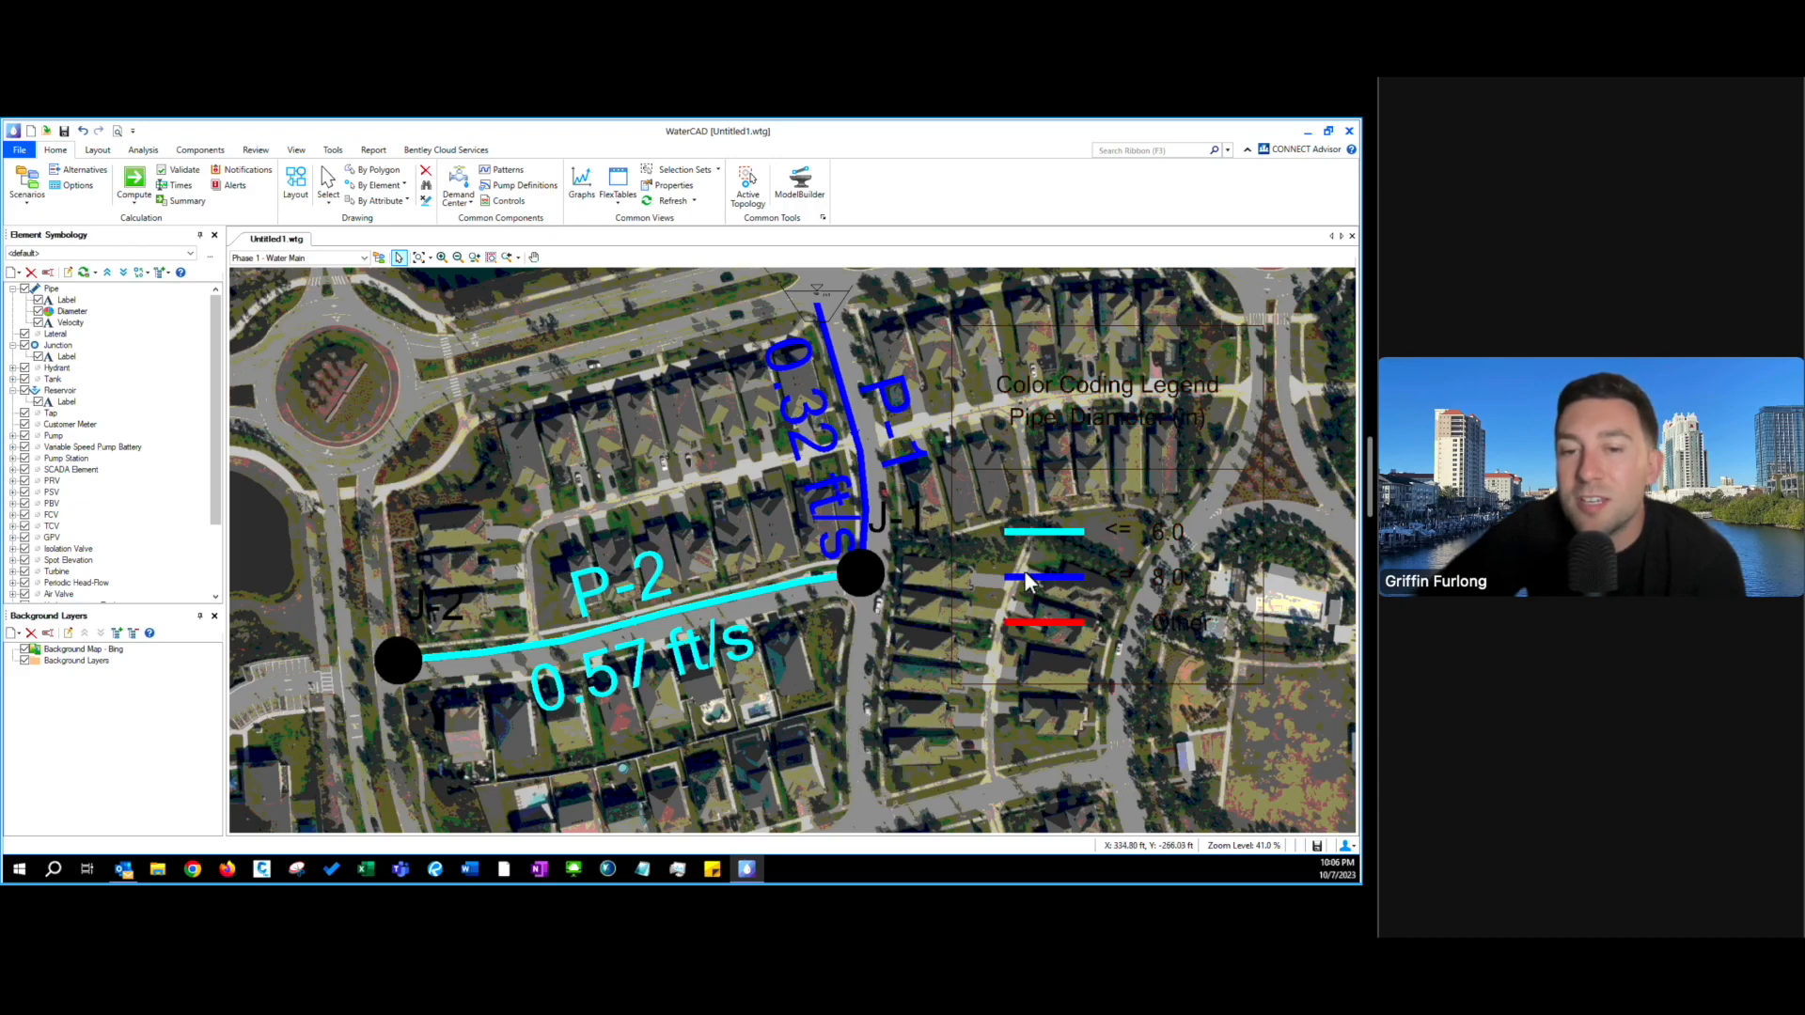
pyautogui.rightClick(1119, 496)
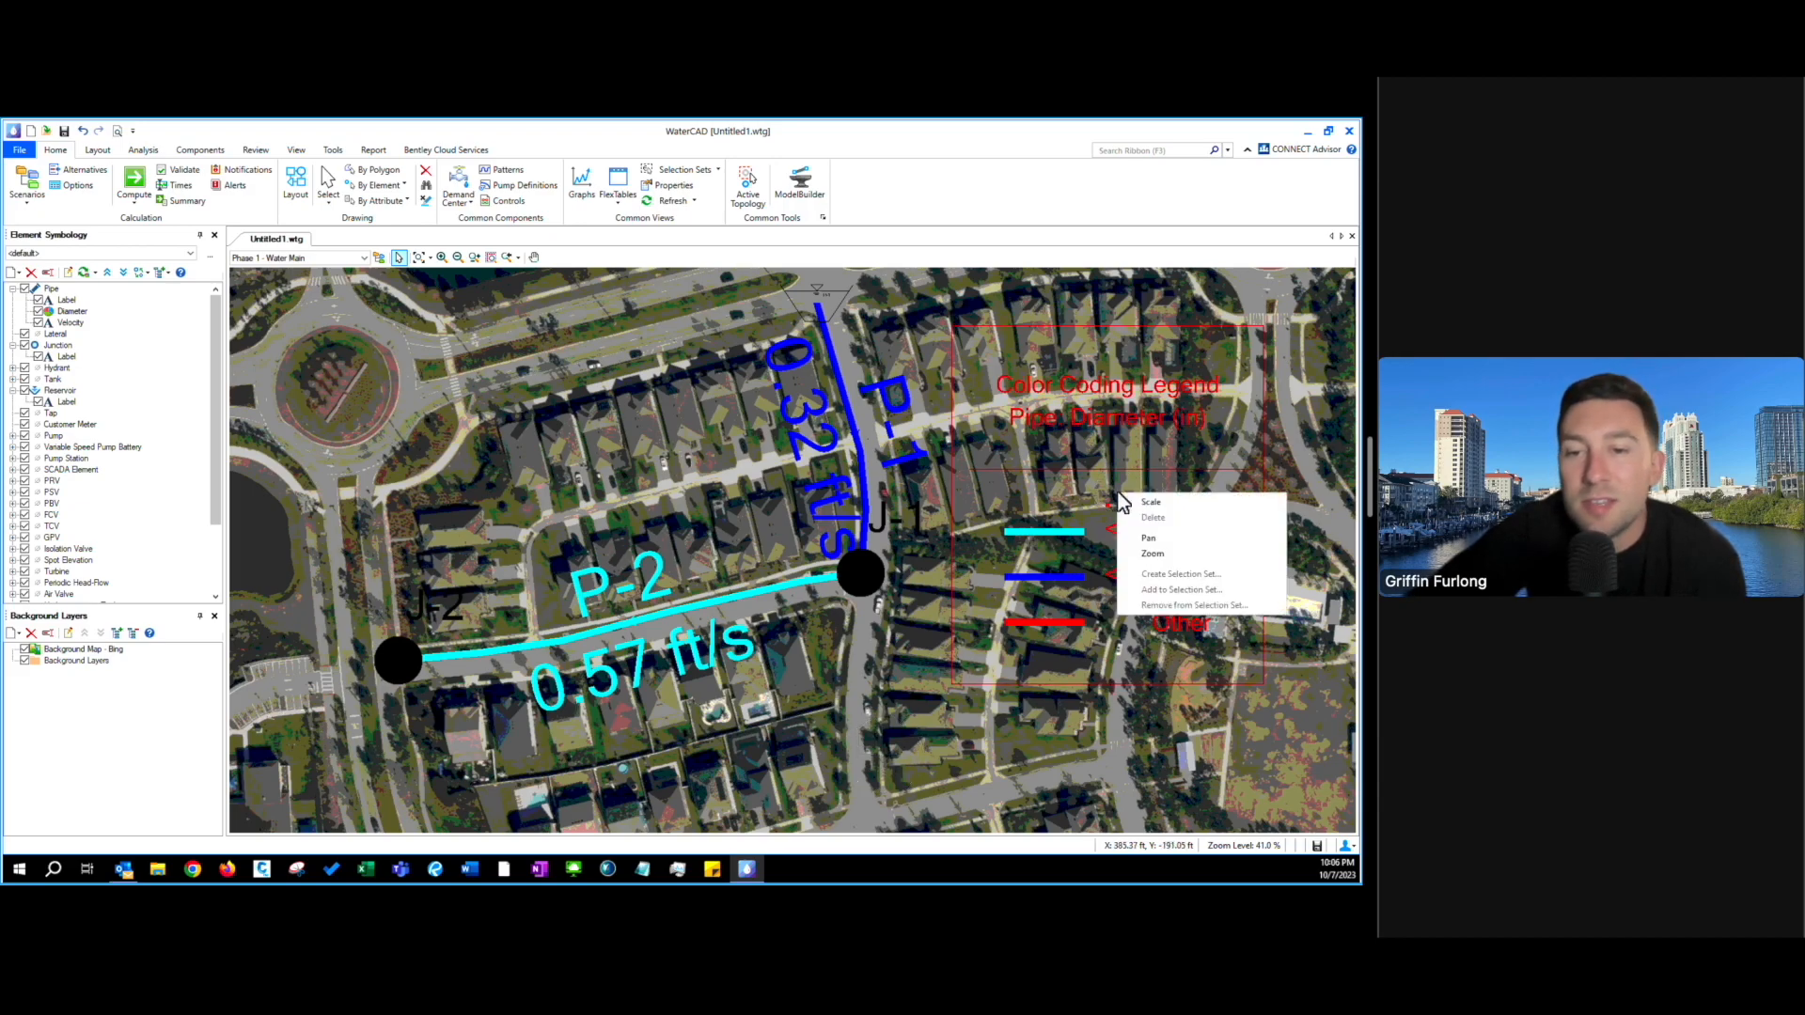
pyautogui.click(828, 656)
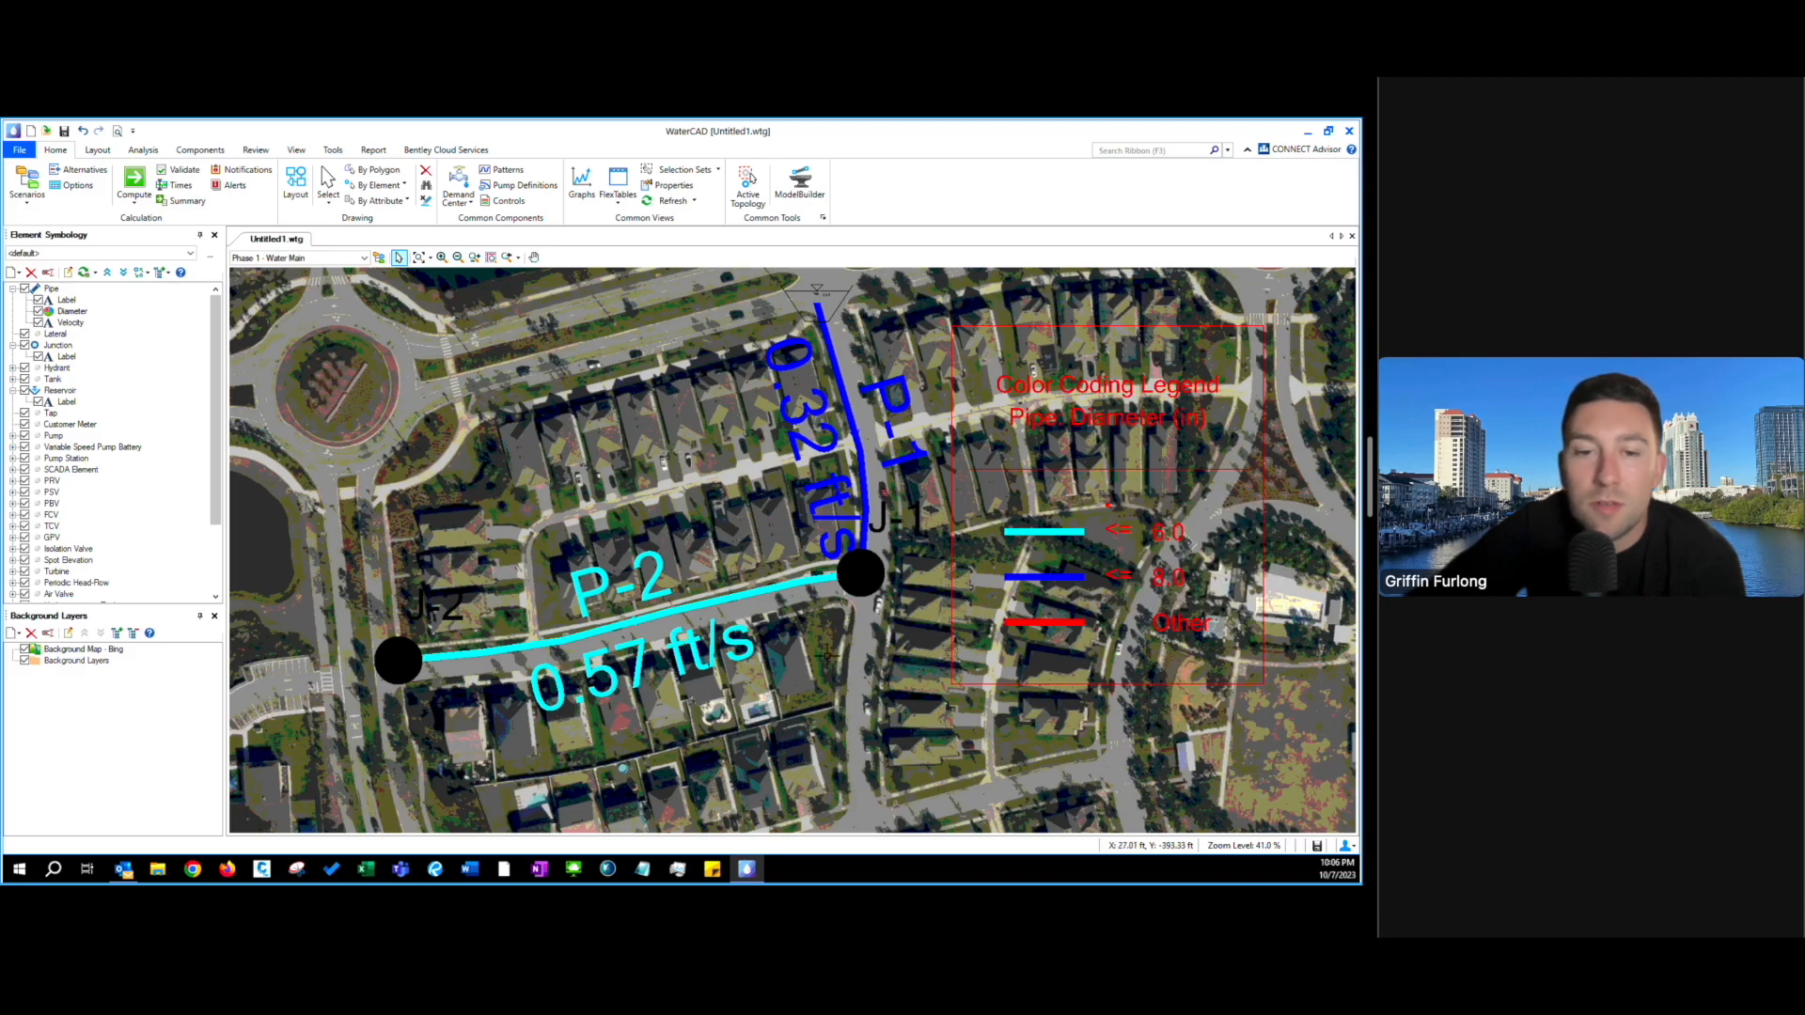
pyautogui.click(799, 685)
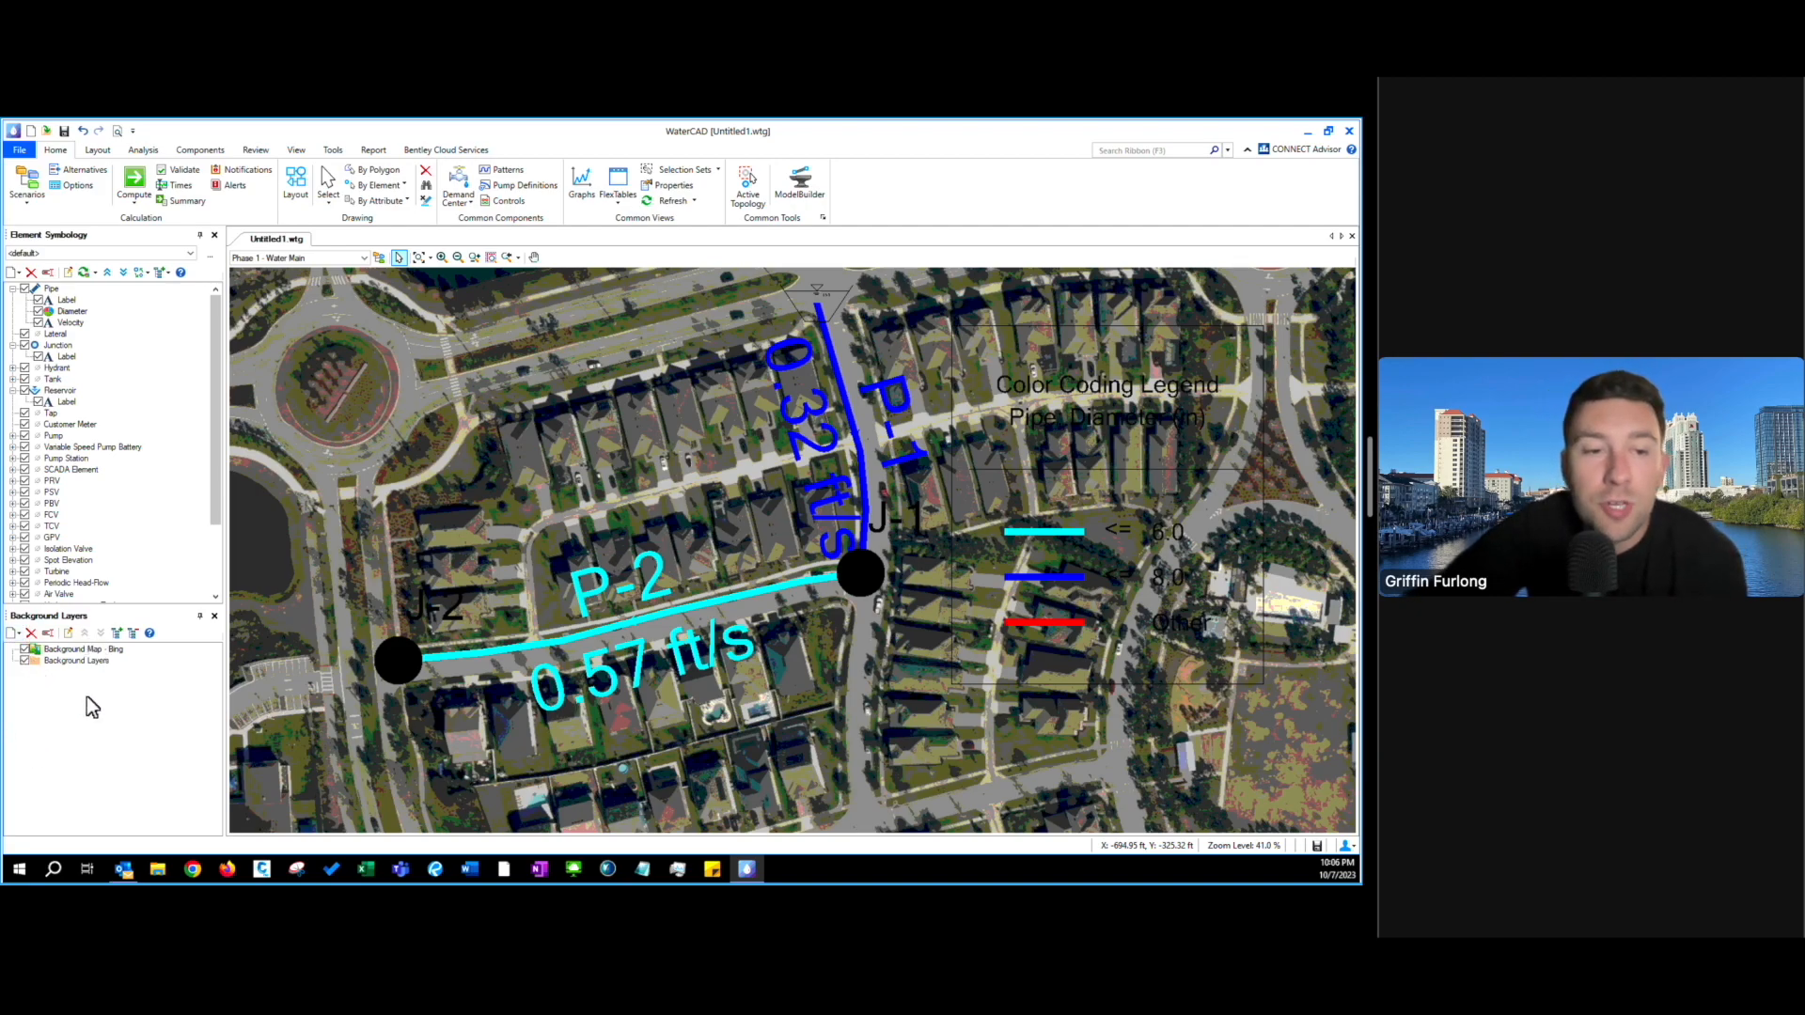
# - Turn off the Bing background map so that only the pipe network and legend are displayed
pyautogui.click(24, 650)
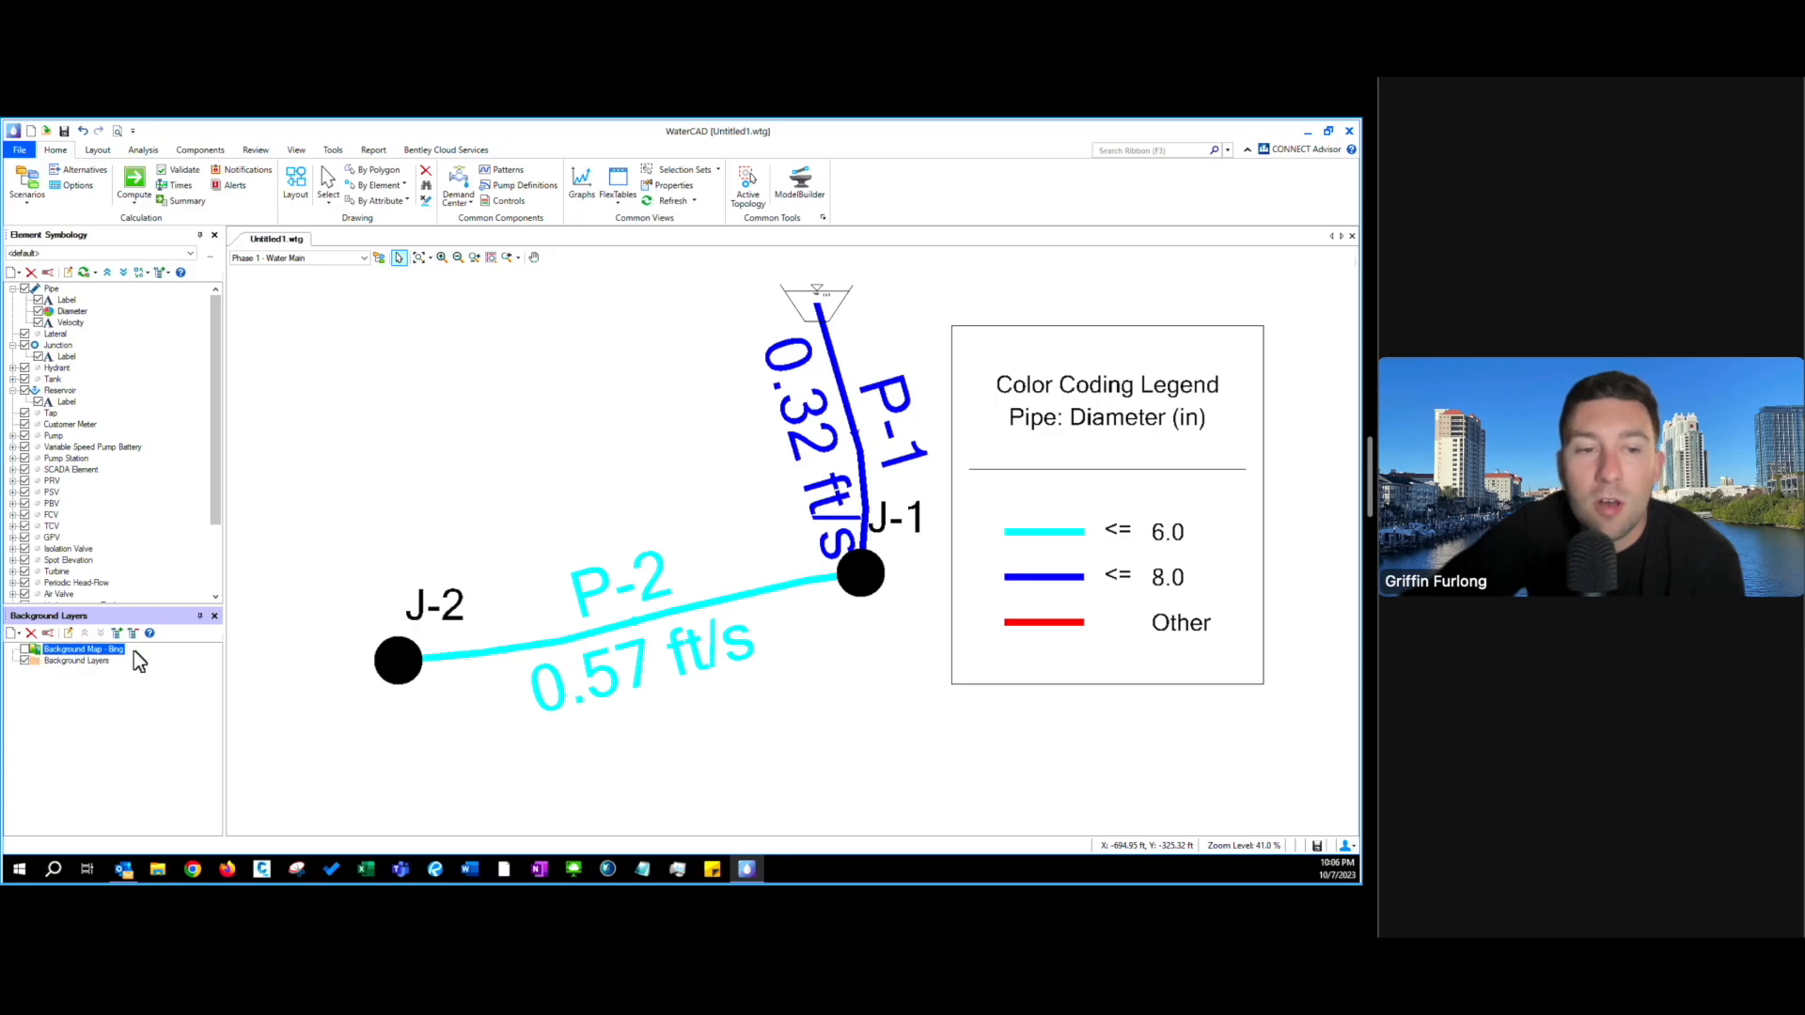
pyautogui.scroll(-5, 788, 480)
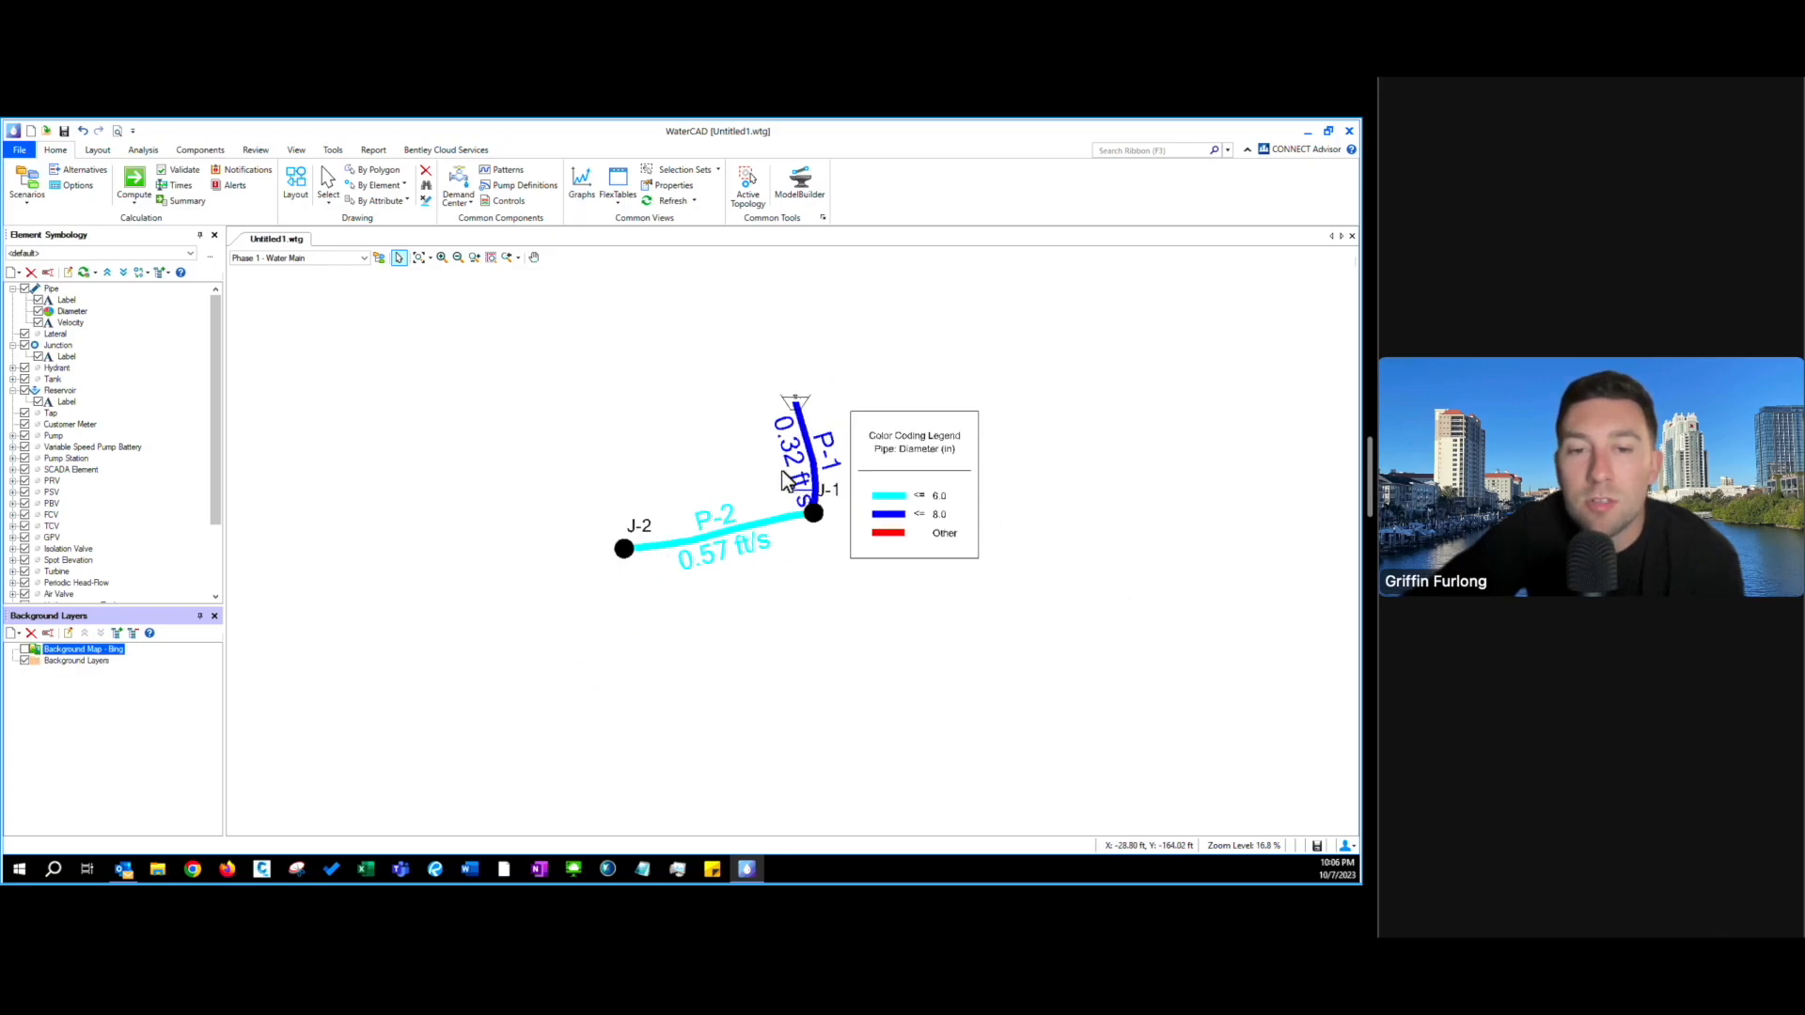
pyautogui.scroll(5, 787, 480)
pyautogui.scroll(3, 788, 480)
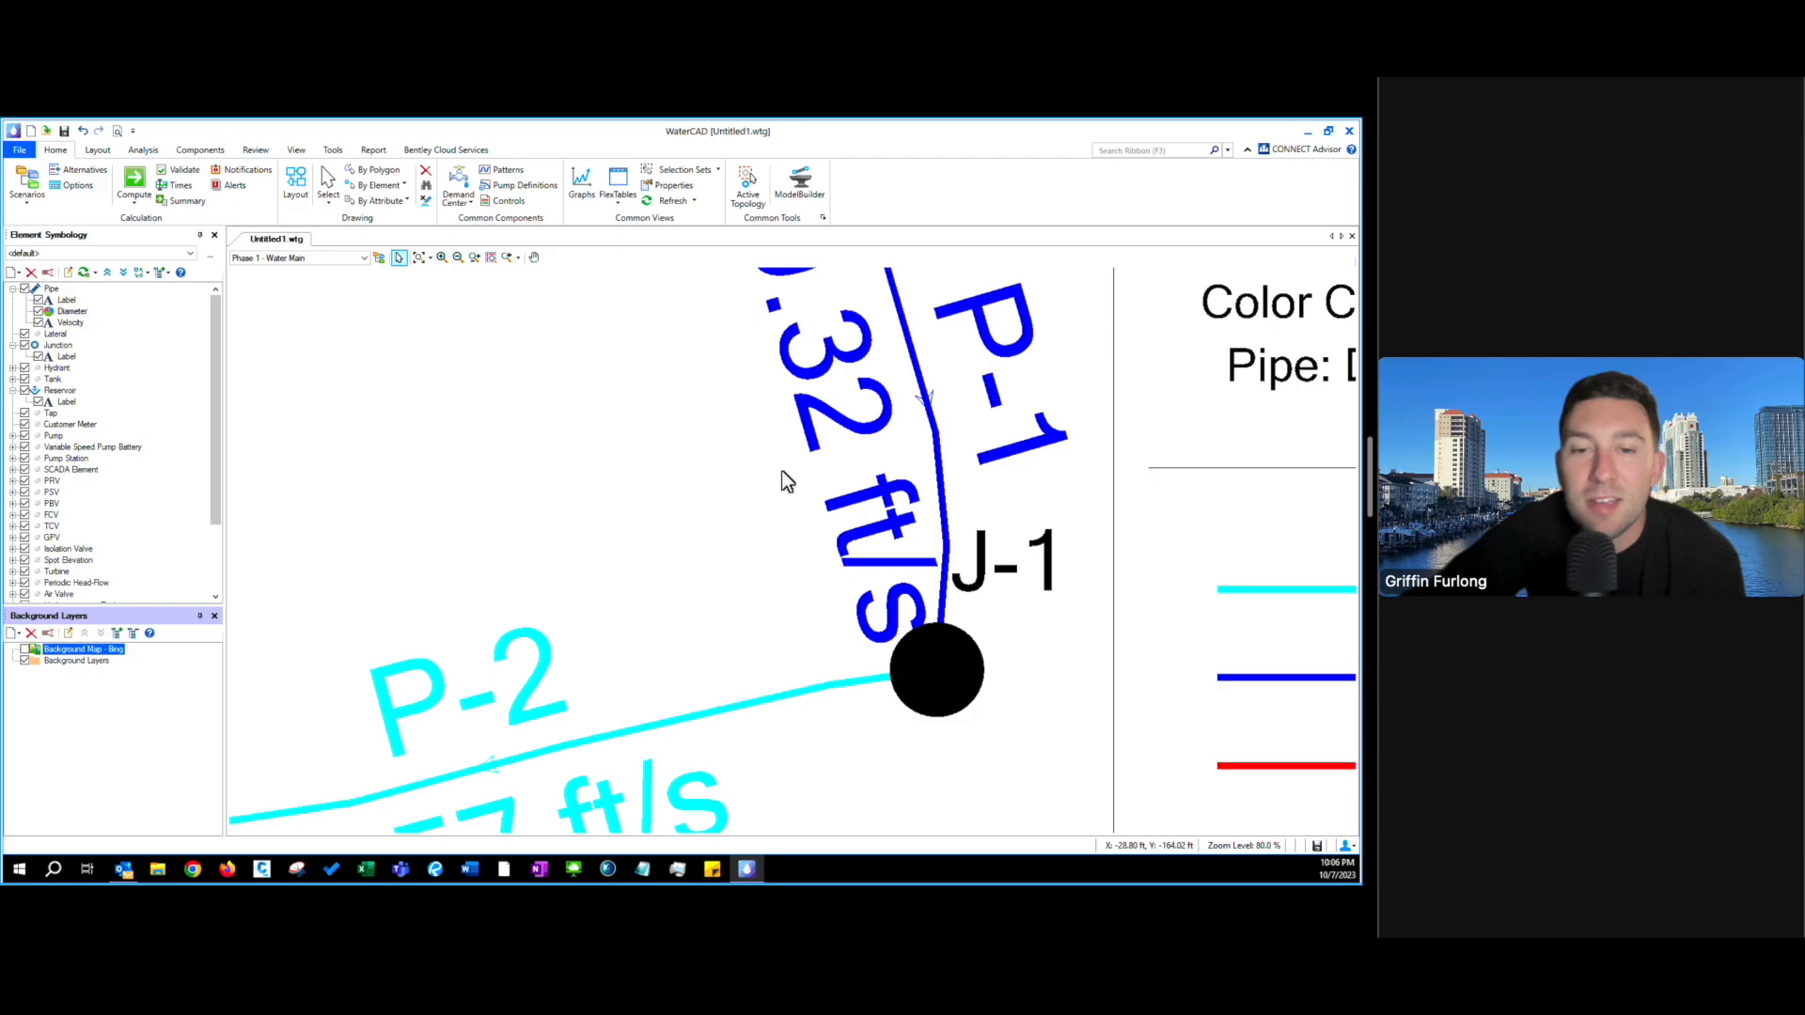
pyautogui.scroll(-4, 787, 481)
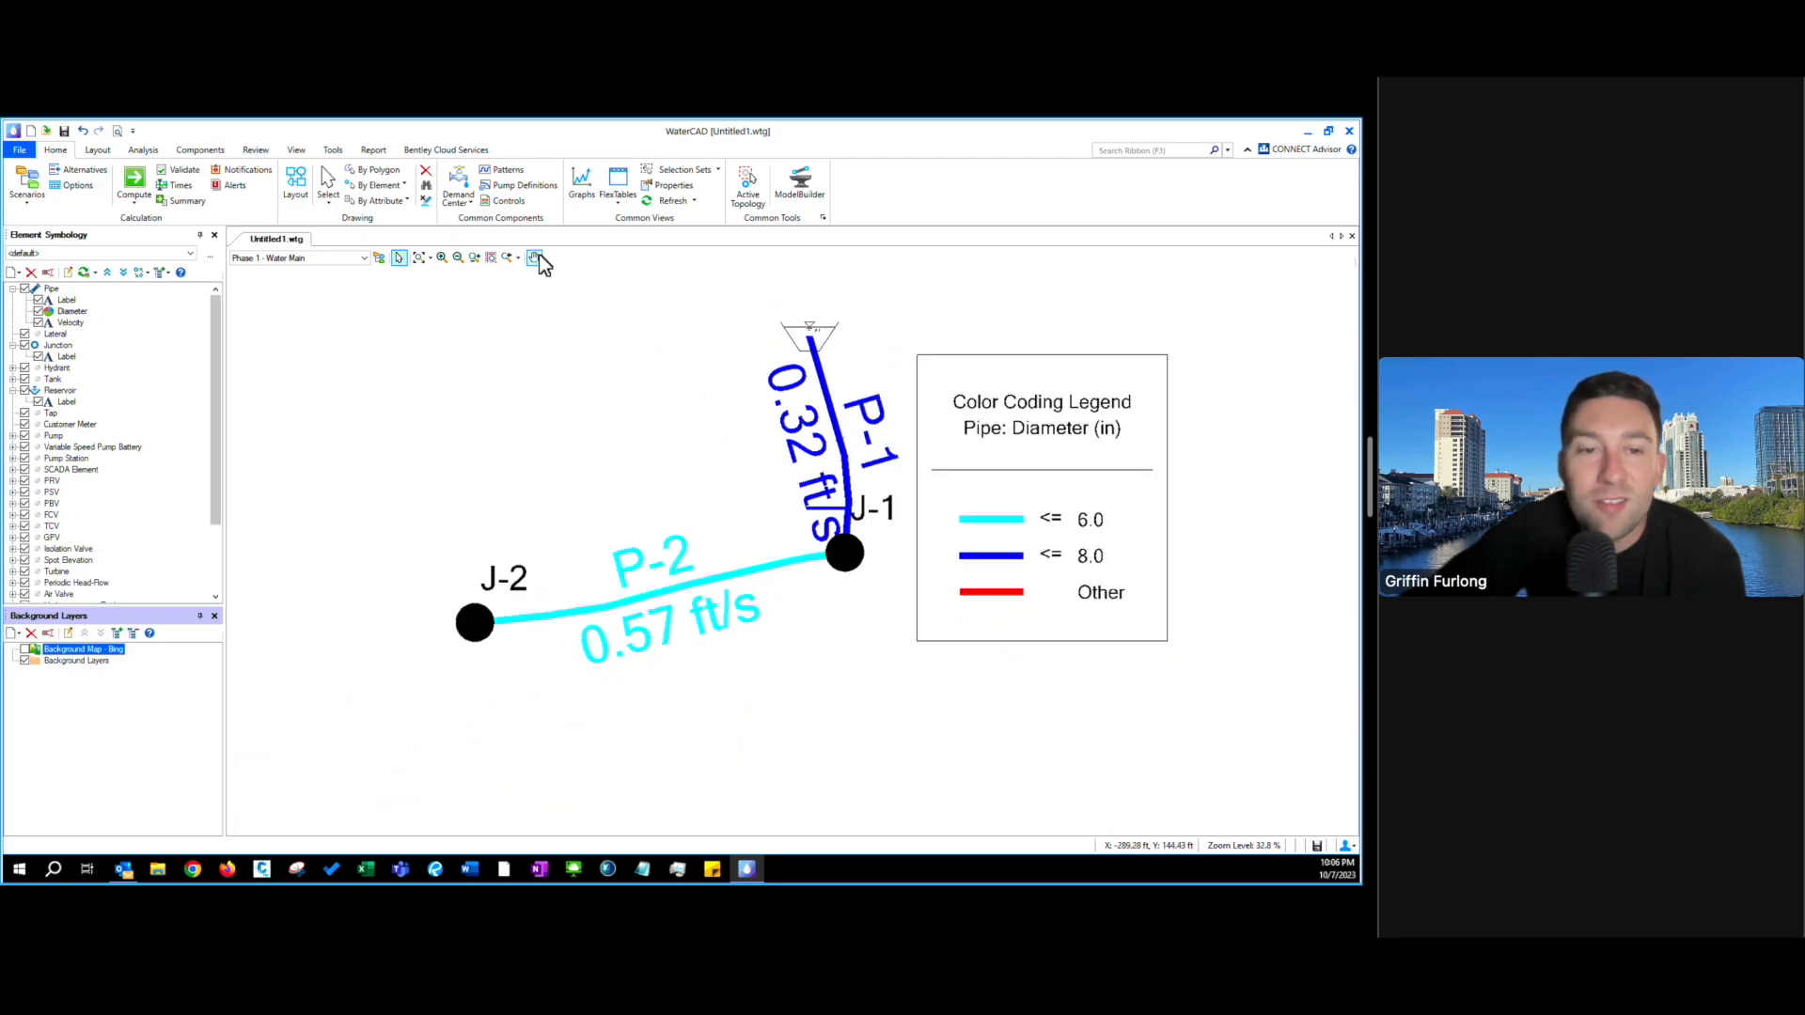